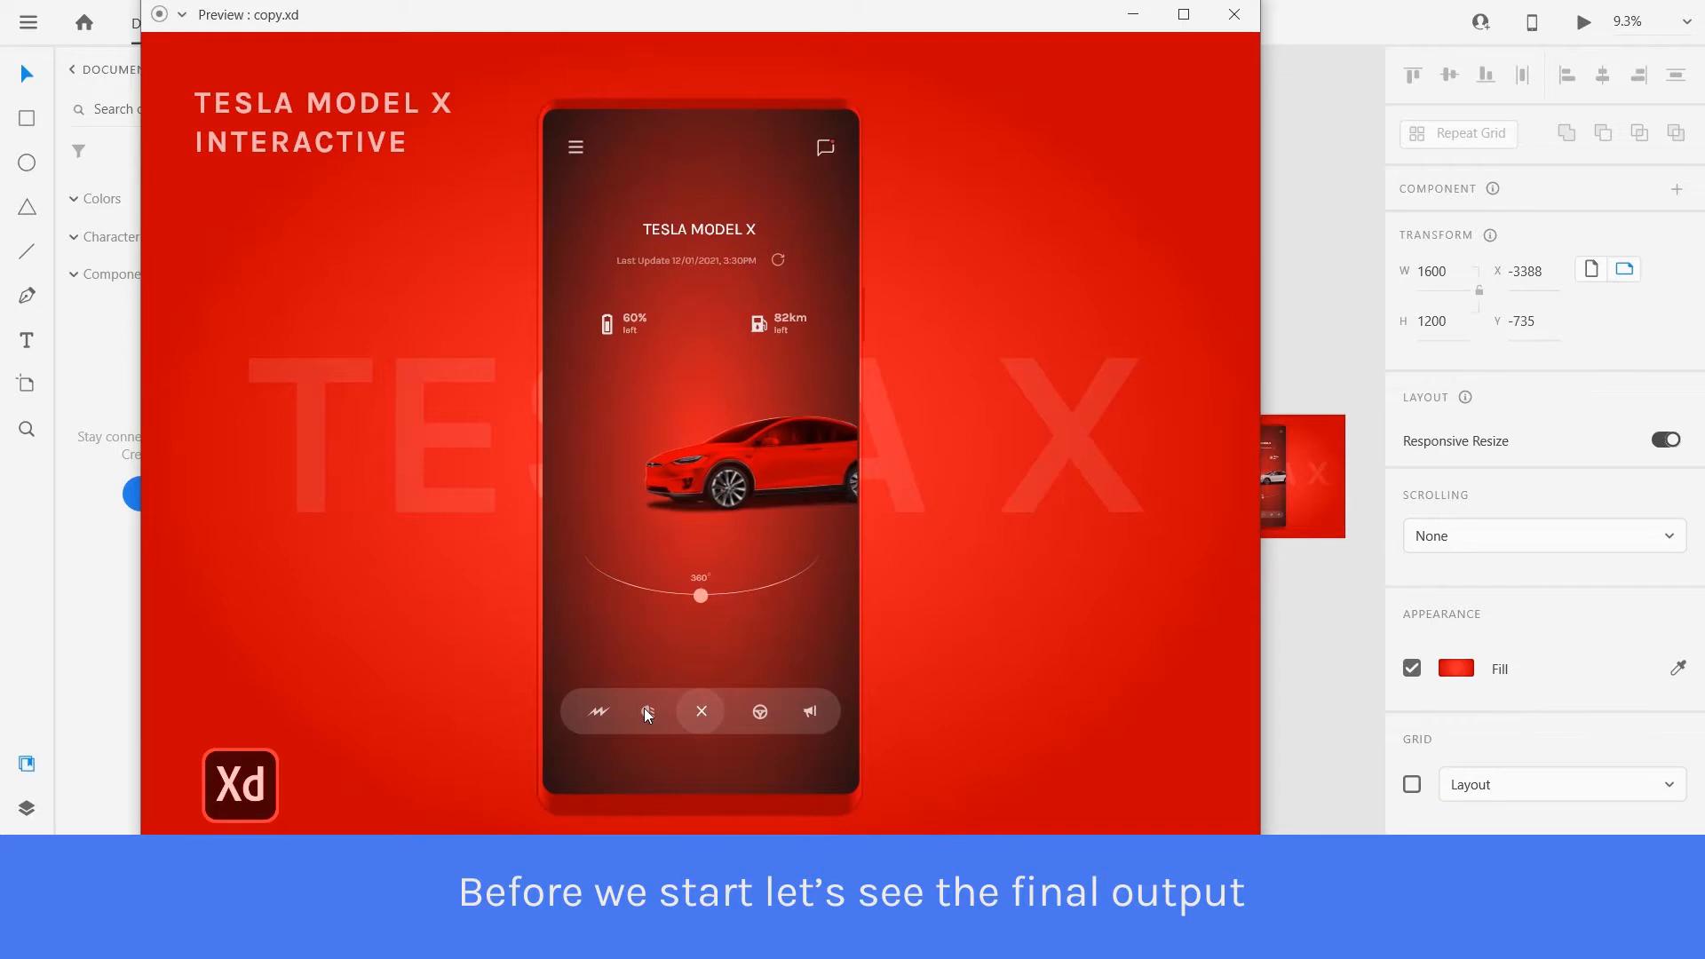
Test the finished prototype's car colour and headlight toggles in the preview, then close the preview.
{"action": "left_click", "coordinate": [600, 712]}
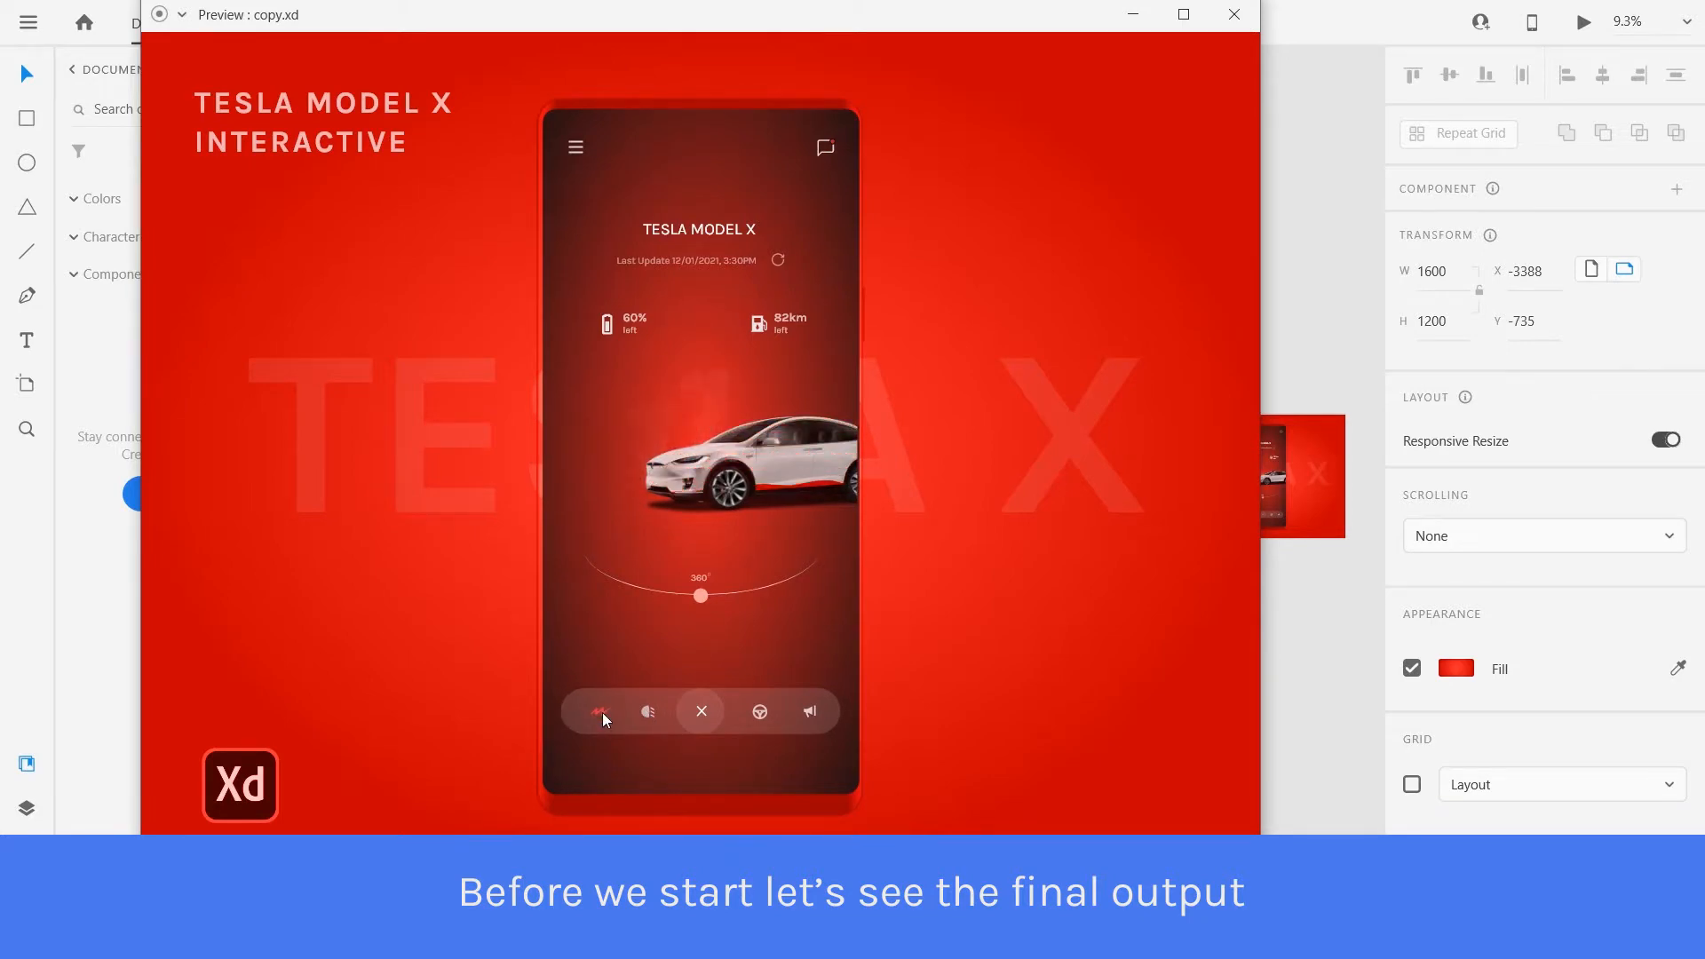
{"action": "left_click", "coordinate": [649, 714]}
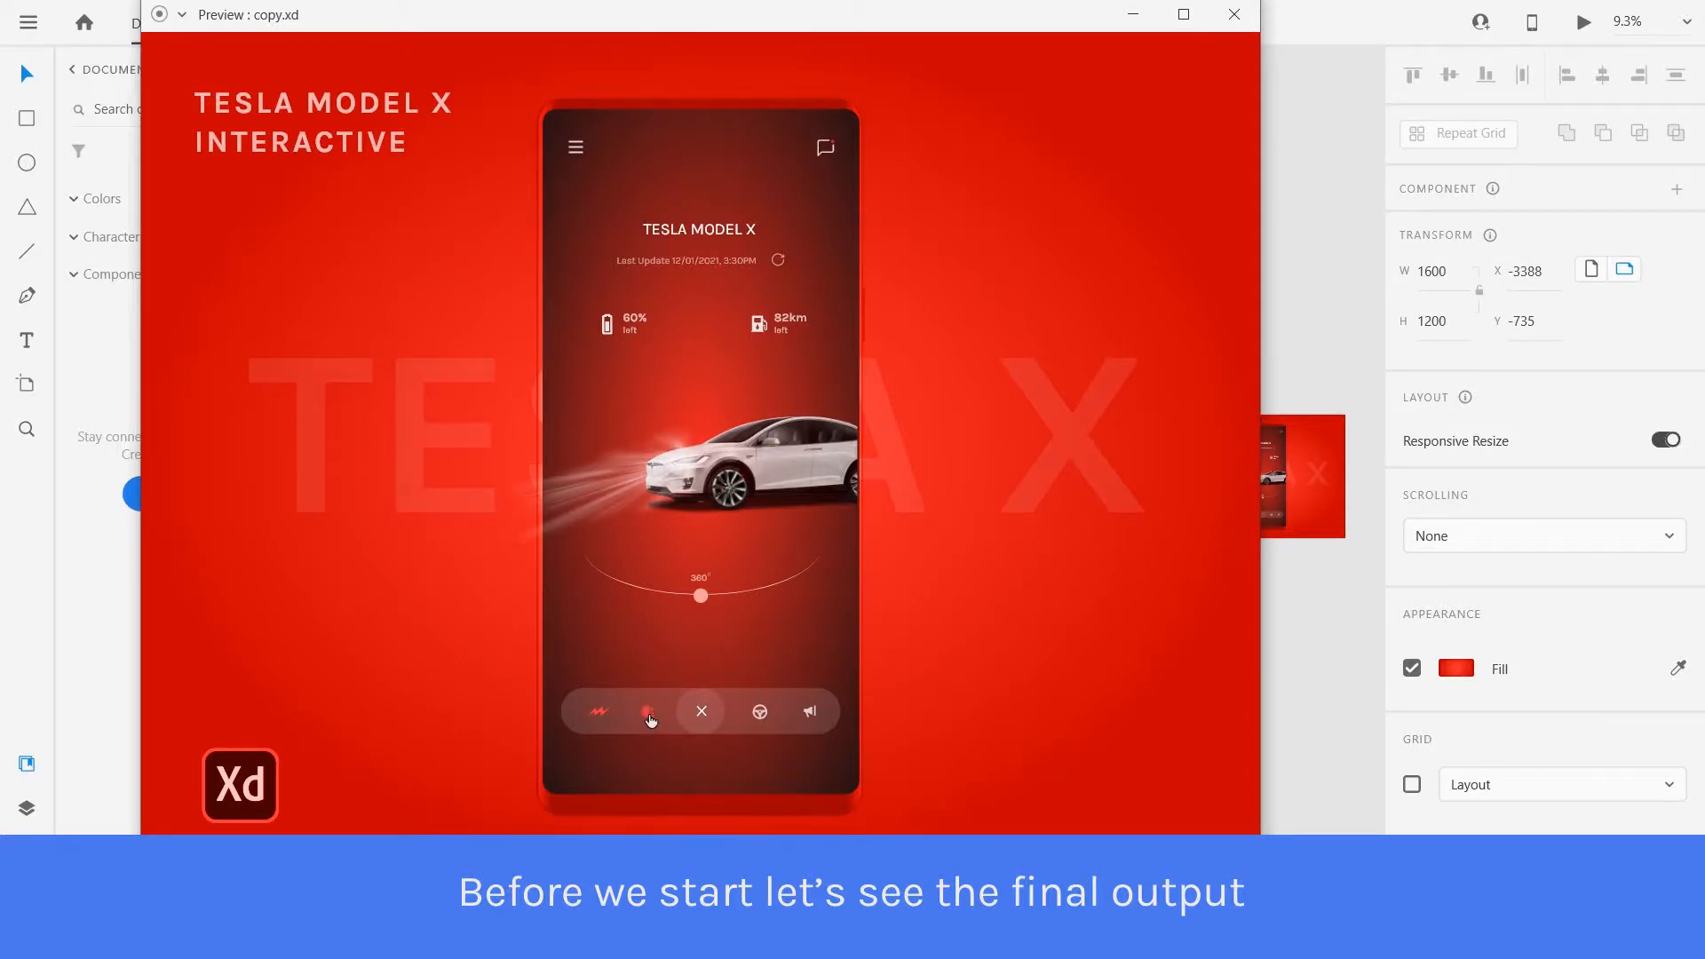
{"action": "left_click", "coordinate": [648, 714]}
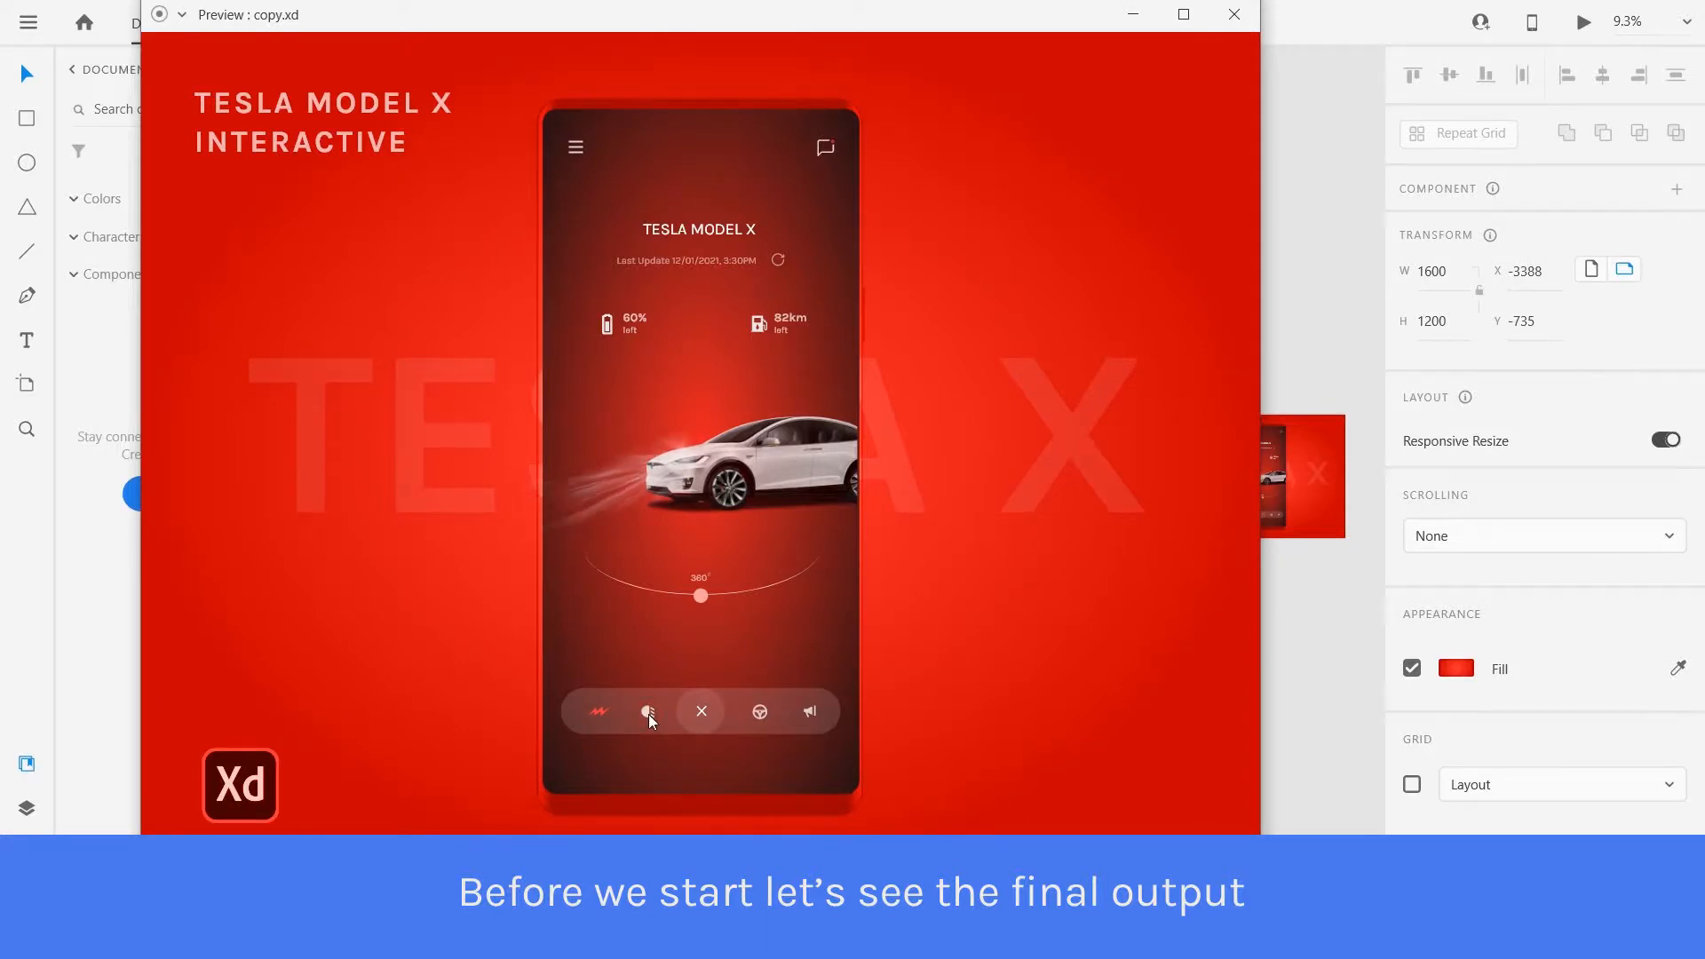
{"action": "left_click", "coordinate": [602, 714]}
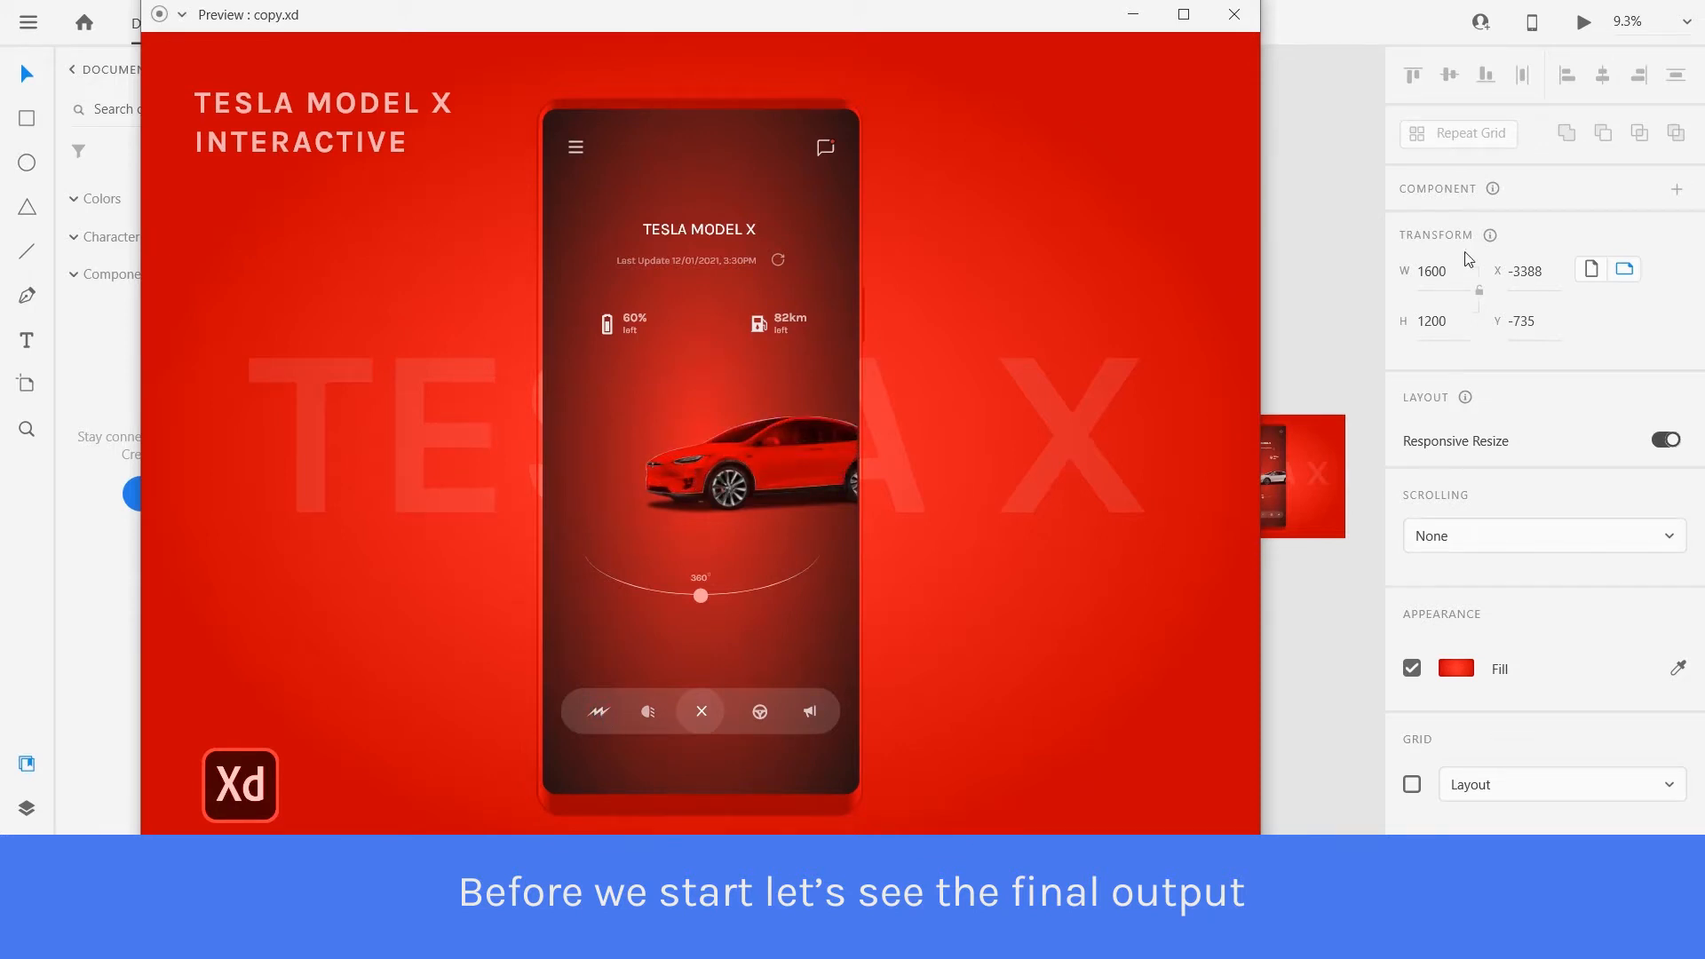
{"action": "left_click", "coordinate": [1235, 12]}
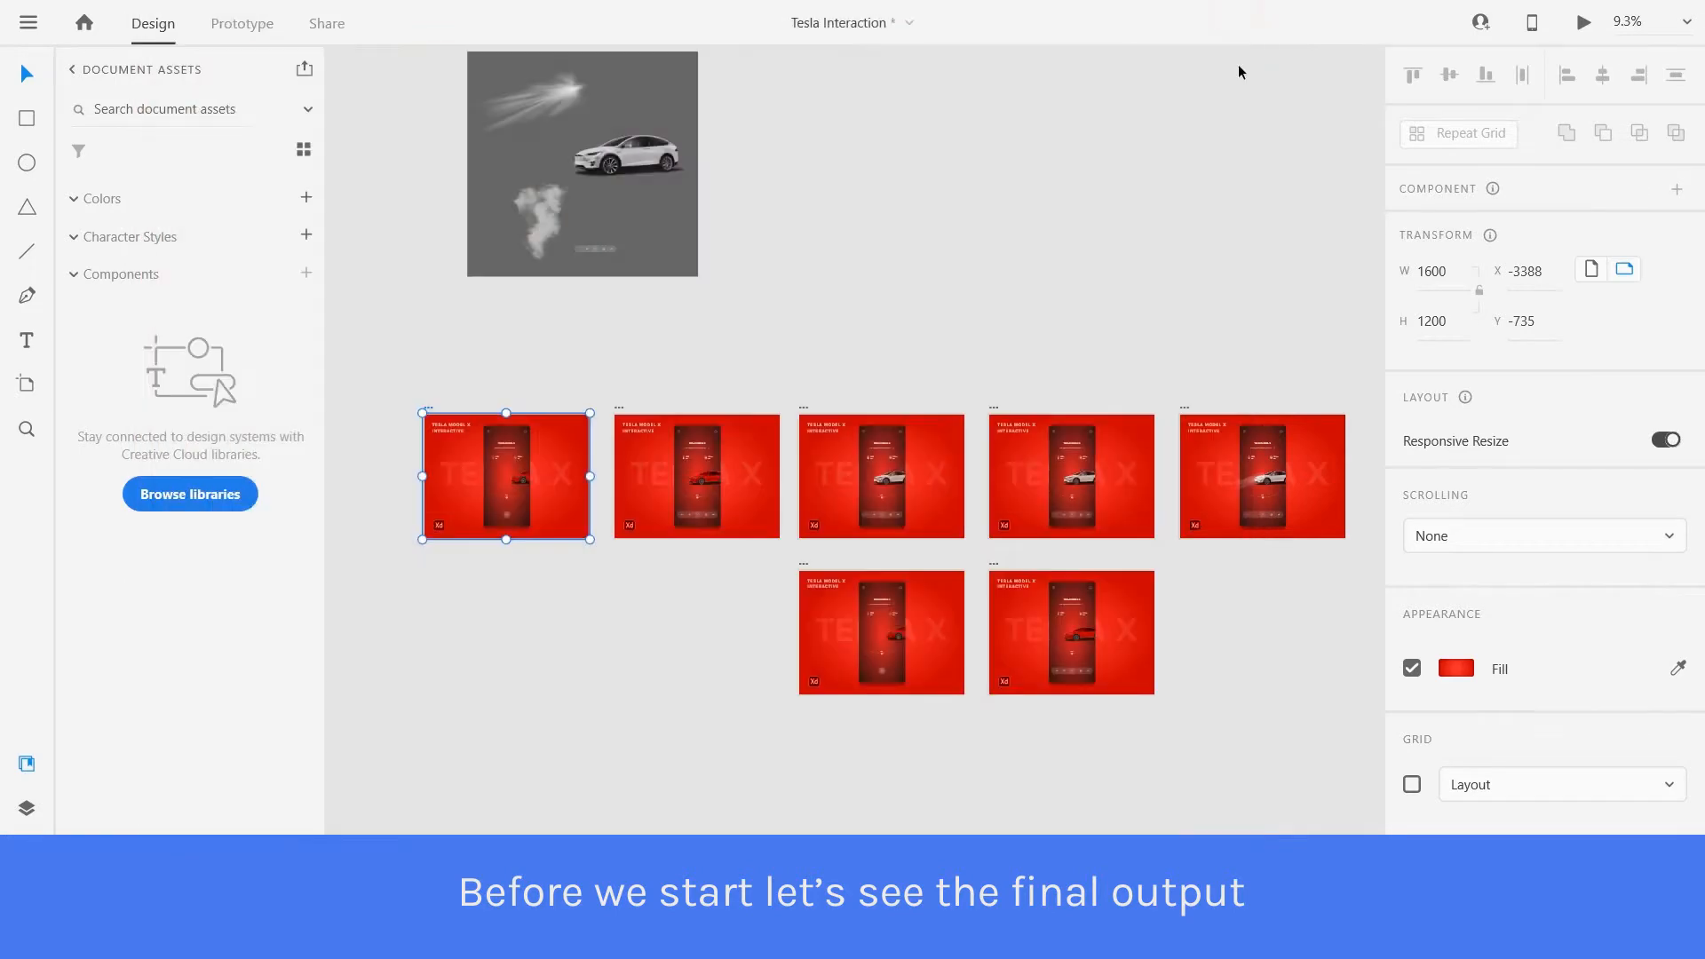
Examine the red Tesla artboards and the light beam, car and smoke images on the Assets board.
{"action": "left_click", "coordinate": [1062, 201]}
{"action": "scroll", "coordinate": [730, 451], "scroll_direction": "down", "scroll_amount": 3}
{"action": "scroll", "coordinate": [664, 523], "scroll_direction": "up", "scroll_amount": 6}
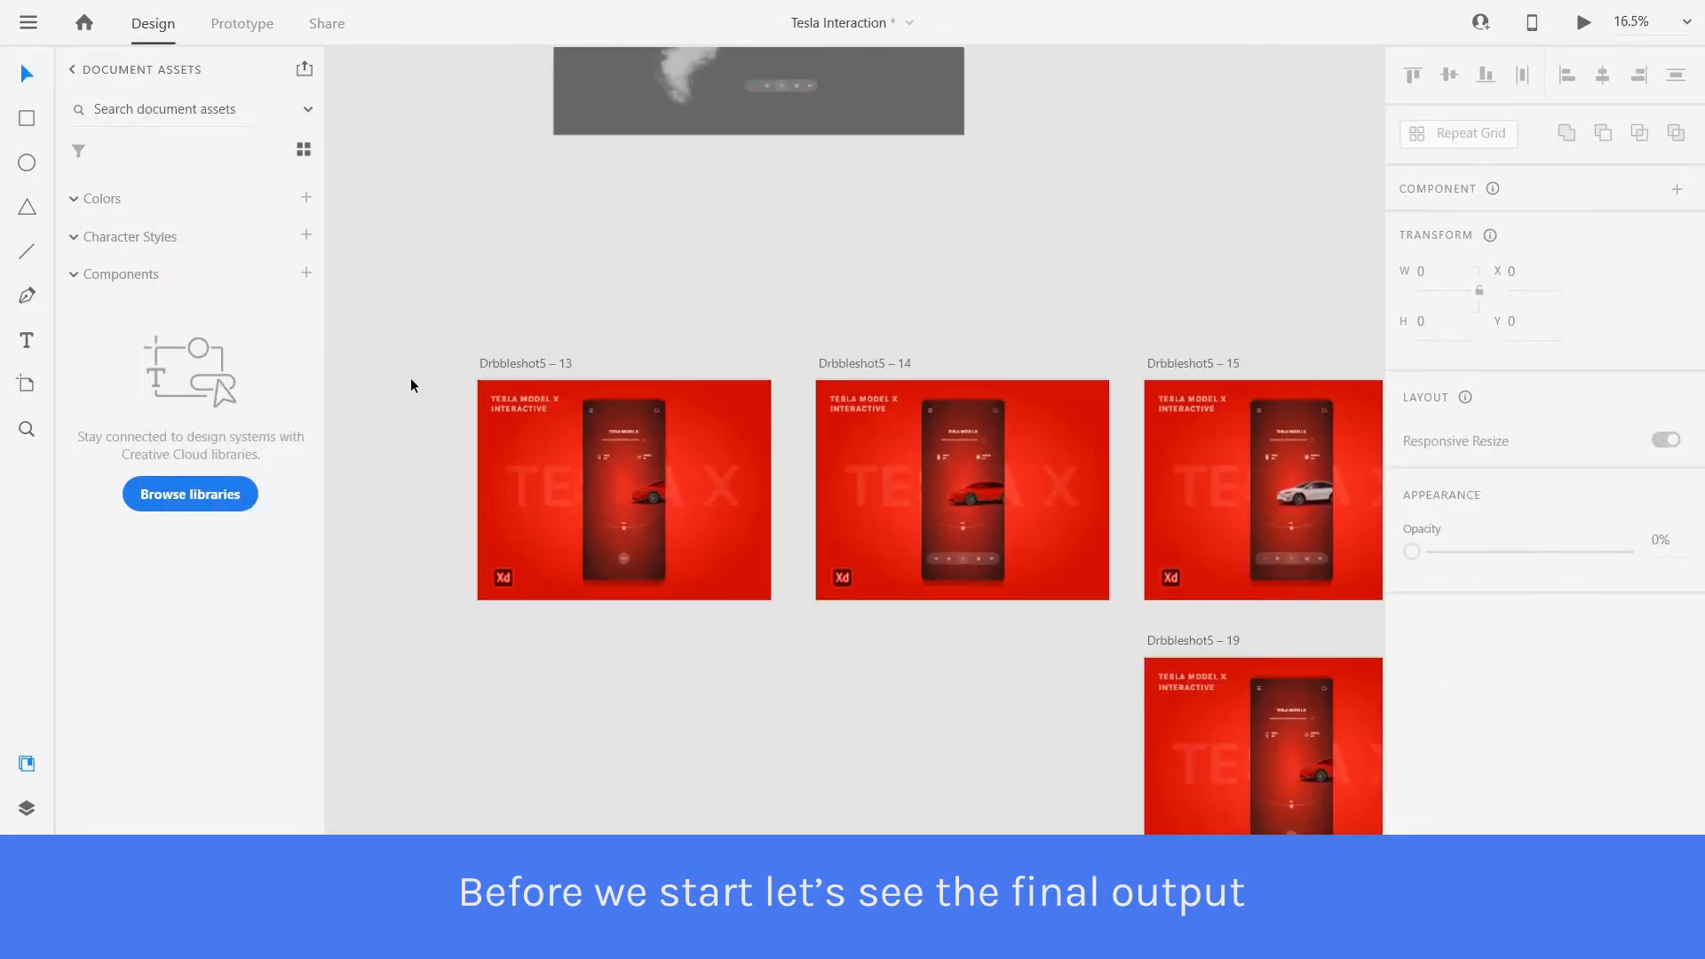
{"action": "scroll", "coordinate": [643, 524], "scroll_direction": "down", "scroll_amount": 4}
{"action": "scroll", "coordinate": [644, 168], "scroll_direction": "down", "scroll_amount": 2}
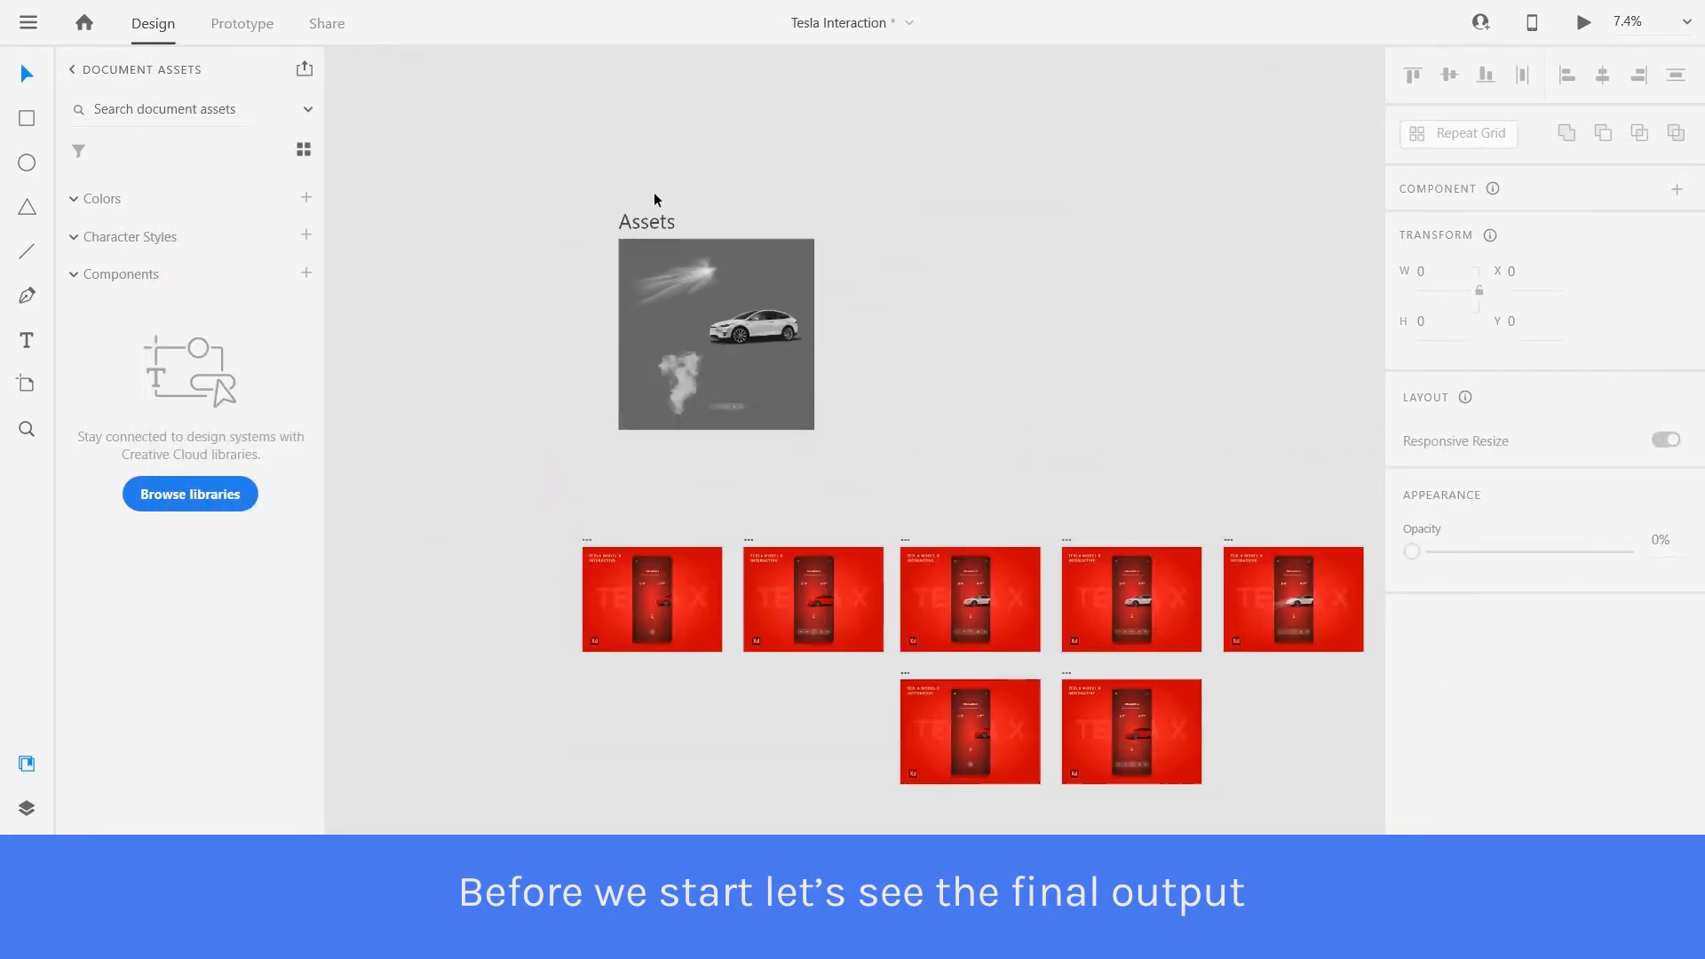
{"action": "scroll", "coordinate": [579, 231], "scroll_direction": "up", "scroll_amount": 6}
{"action": "scroll", "coordinate": [803, 587], "scroll_direction": "up", "scroll_amount": 2}
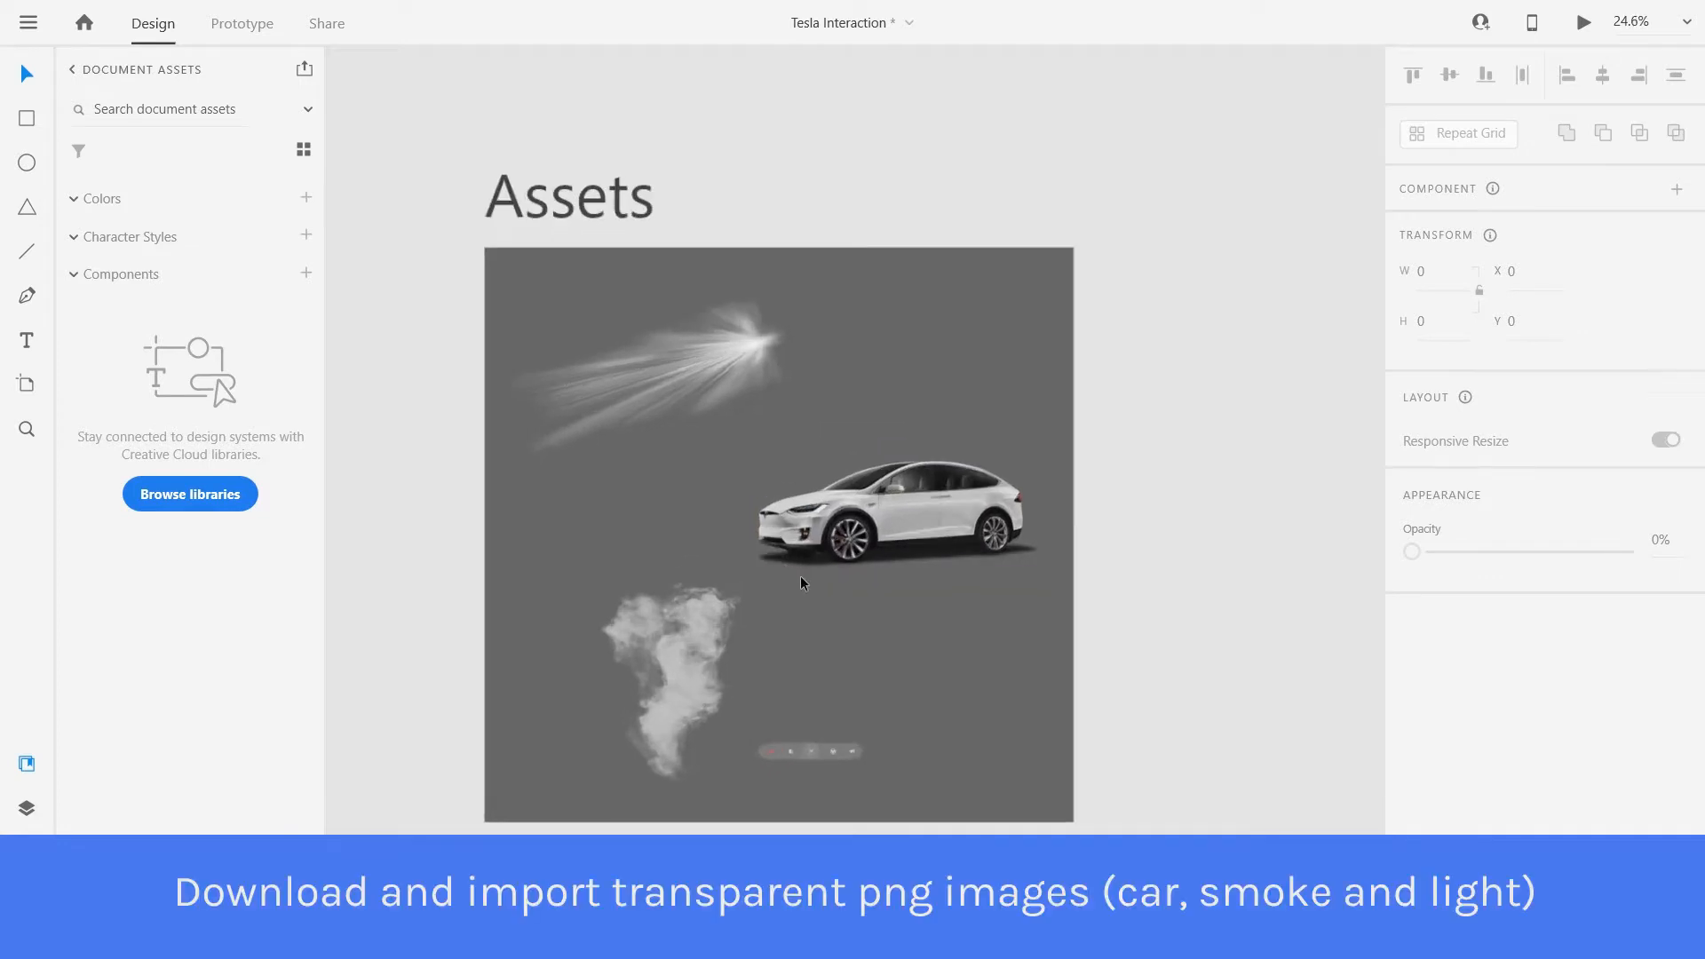
{"action": "mouse_move", "coordinate": [883, 523]}
{"action": "left_mouse_down"}
{"action": "mouse_move", "coordinate": [933, 520]}
{"action": "mouse_move", "coordinate": [889, 515]}
{"action": "left_mouse_up"}
{"action": "mouse_move", "coordinate": [711, 333]}
{"action": "left_mouse_down"}
{"action": "mouse_move", "coordinate": [732, 362]}
{"action": "mouse_move", "coordinate": [737, 337]}
{"action": "left_mouse_up"}
{"action": "left_click", "coordinate": [658, 689]}
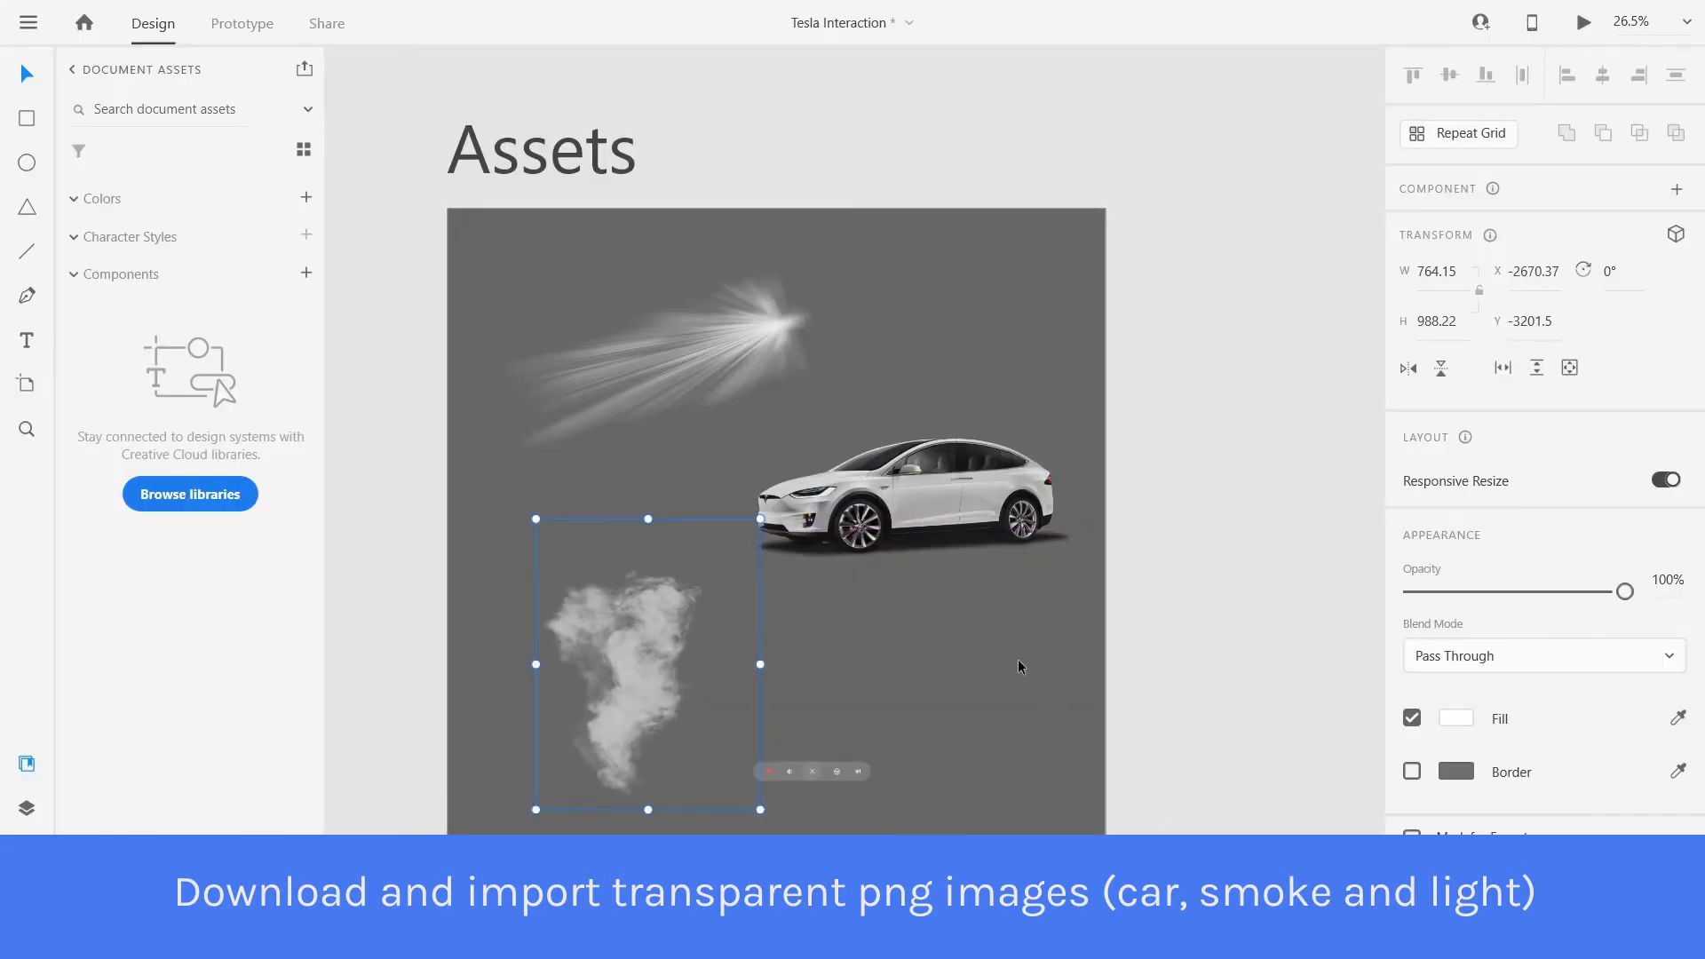
{"action": "left_click_drag", "start_coordinate": [1175, 651], "coordinate": [1048, 644]}
{"action": "scroll", "coordinate": [728, 546], "scroll_direction": "down", "scroll_amount": 3}
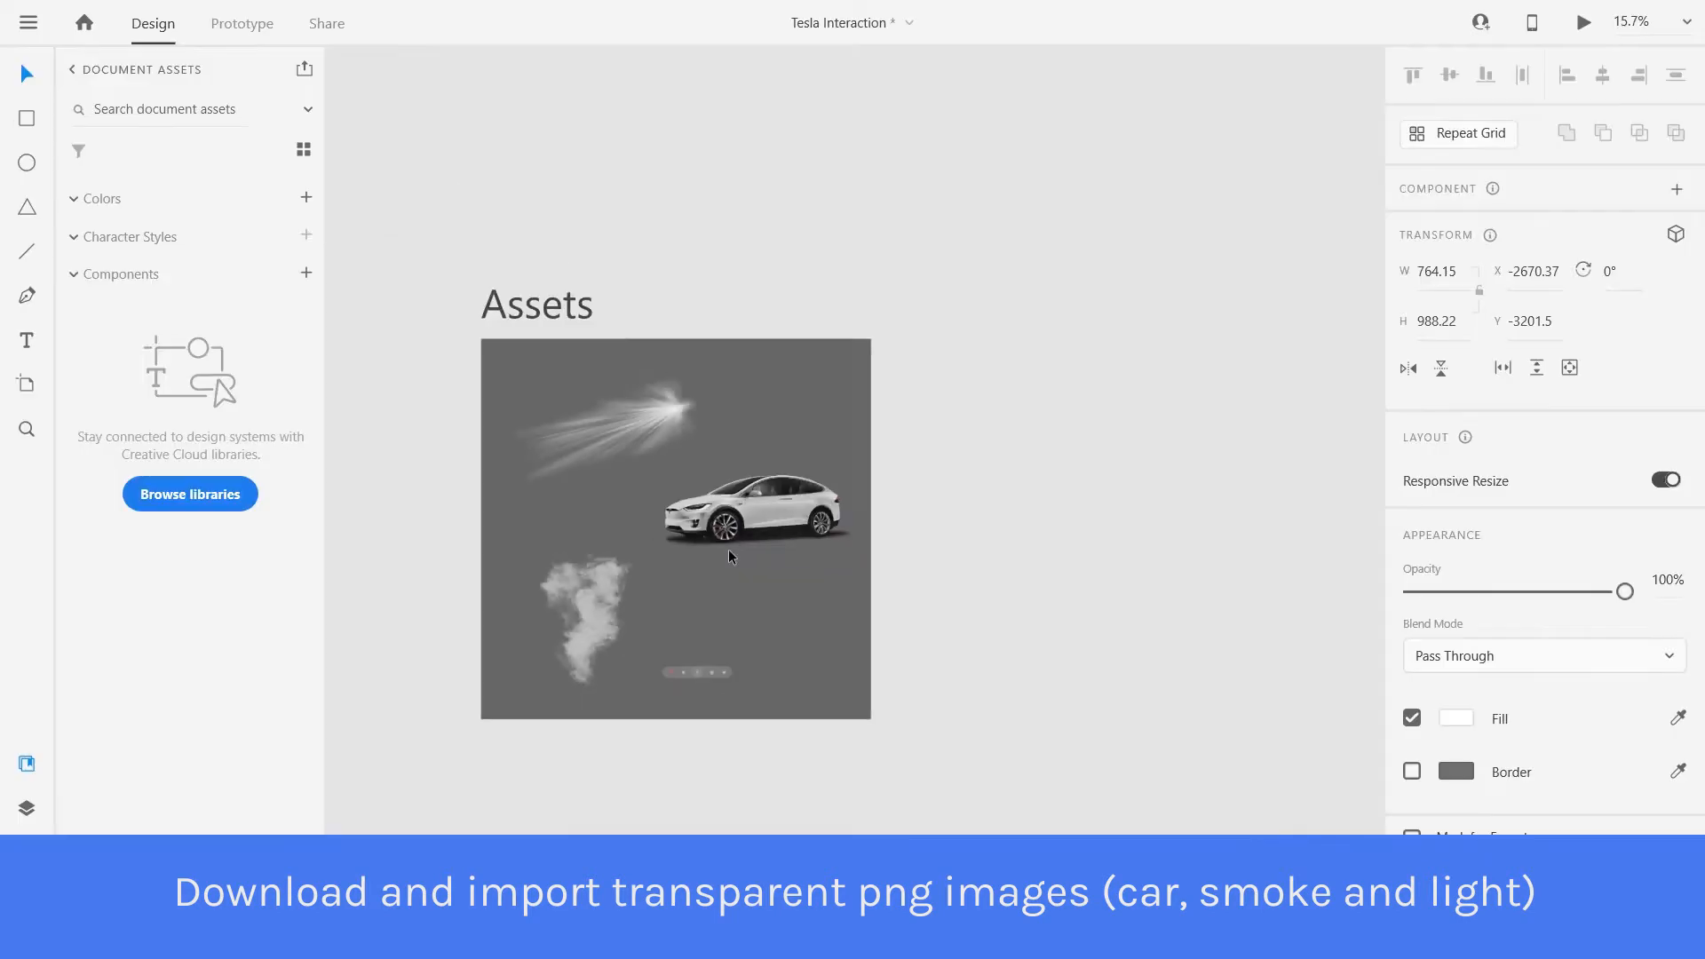
Copy the white car from the Assets board onto the empty canvas above, and duplicate that copy beside it.
{"action": "left_click_drag", "start_coordinate": [782, 511], "coordinate": [957, 208]}
{"action": "scroll", "coordinate": [958, 207], "scroll_direction": "up", "scroll_amount": 4}
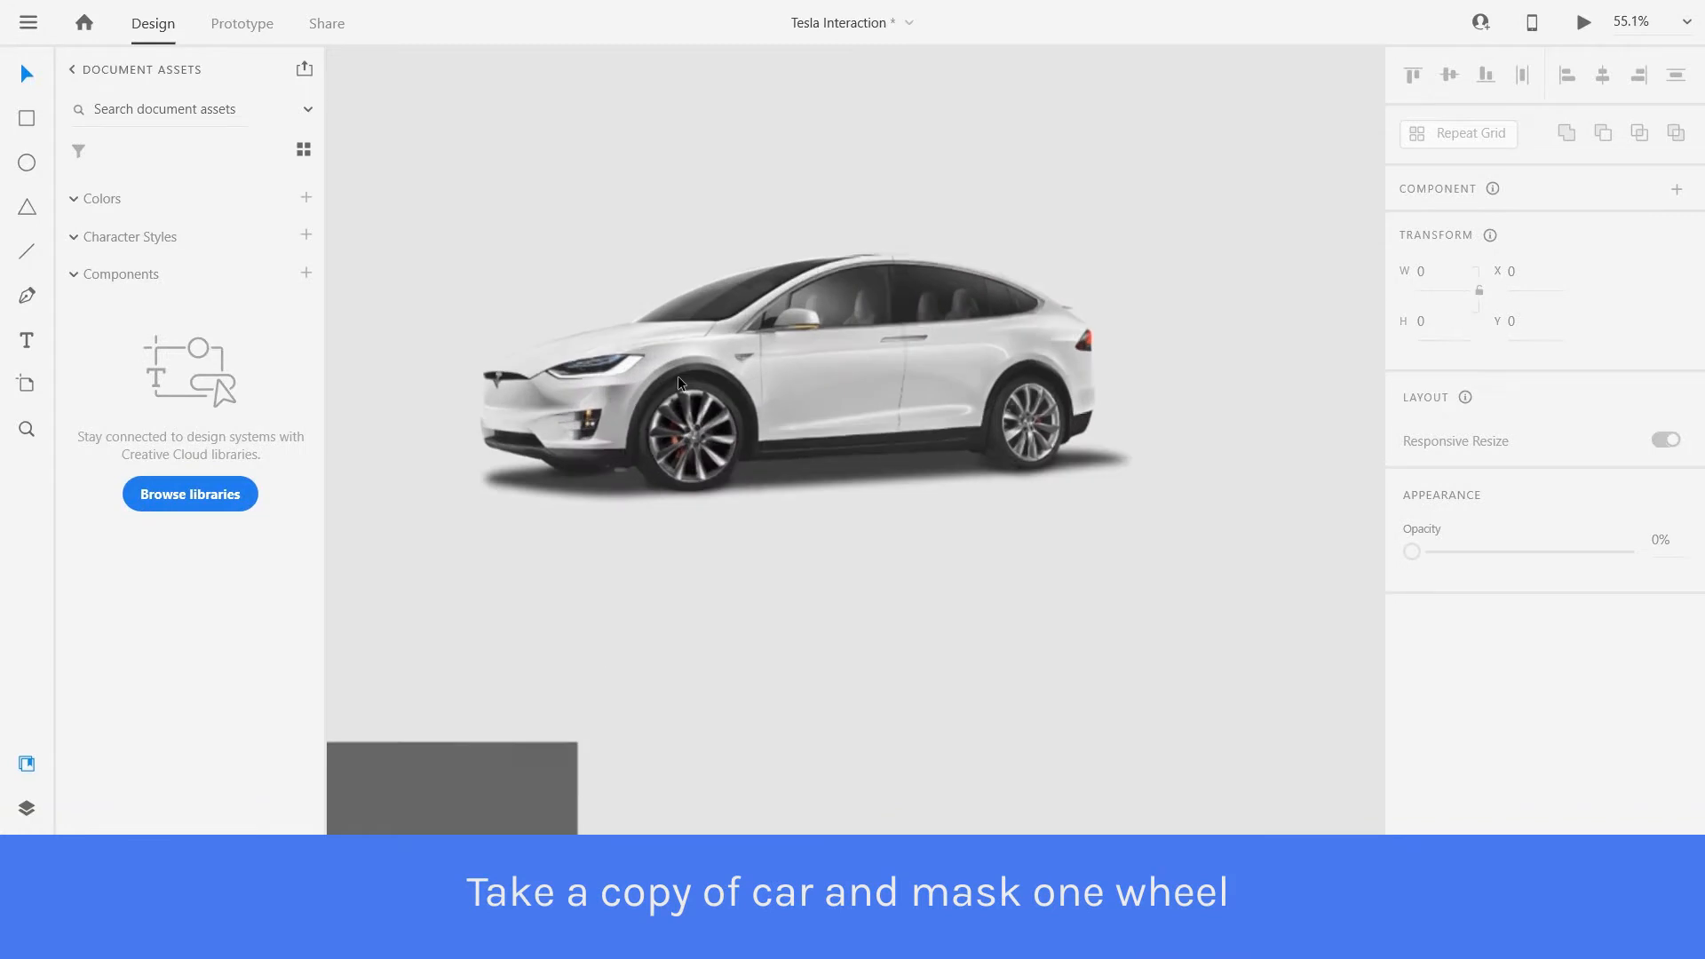
{"action": "left_click", "coordinate": [678, 376]}
{"action": "scroll", "coordinate": [658, 371], "scroll_direction": "down", "scroll_amount": 5}
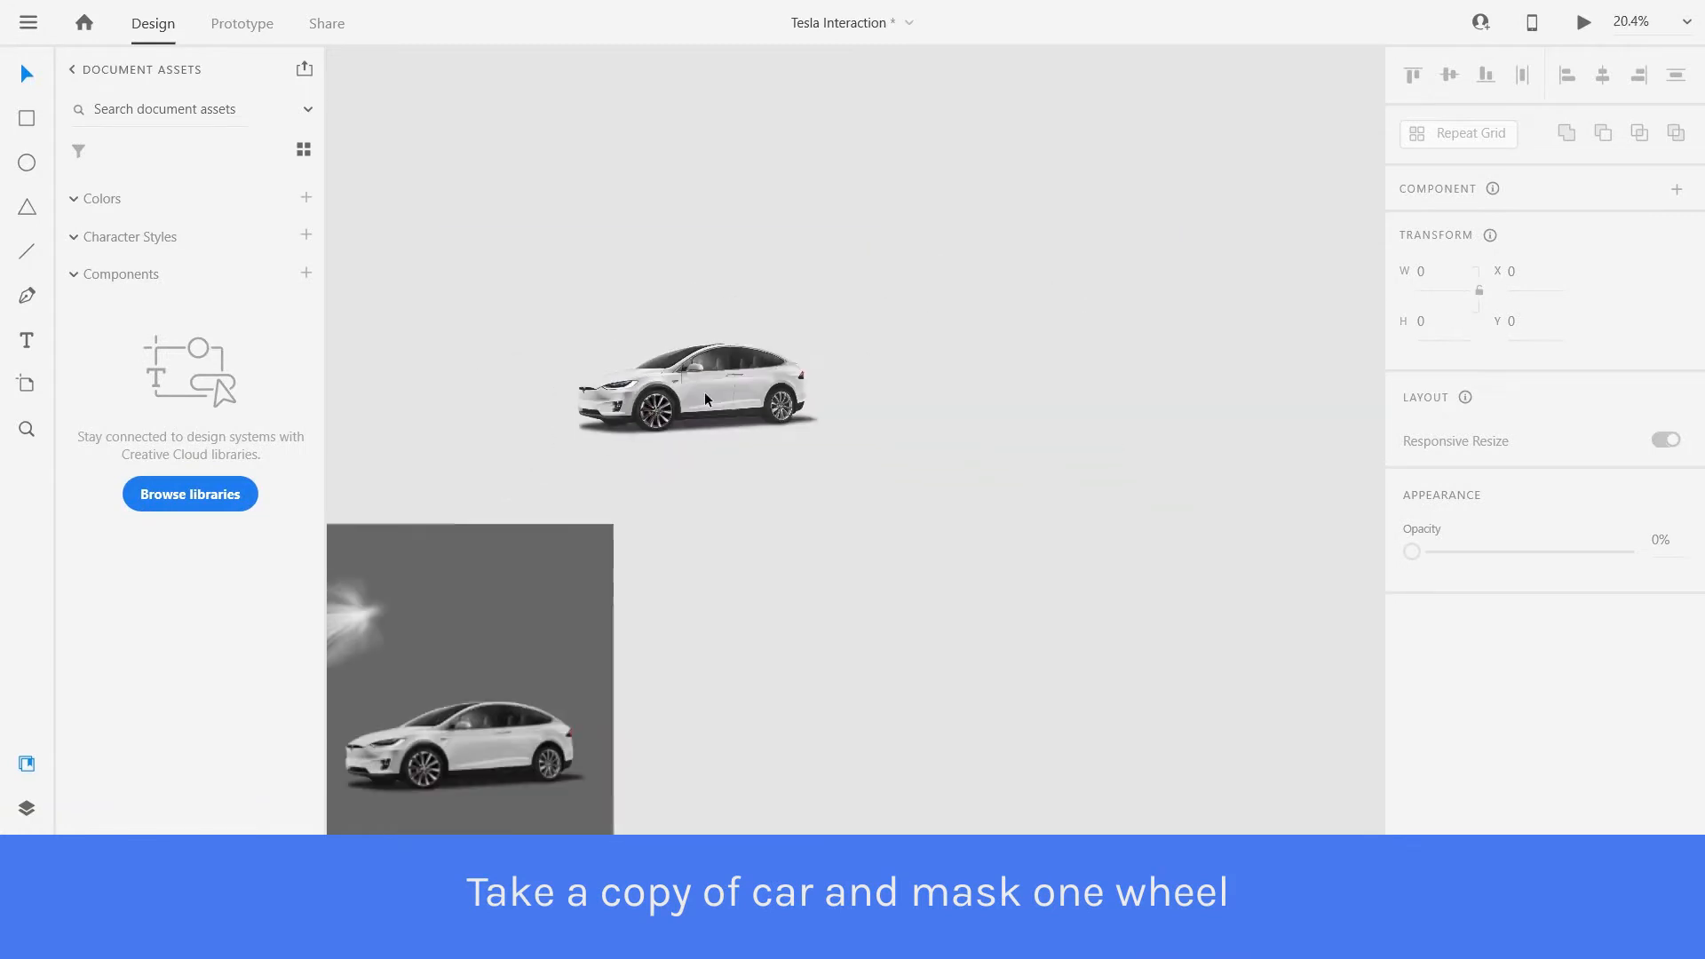
{"action": "left_click_drag", "start_coordinate": [712, 369], "coordinate": [965, 405]}
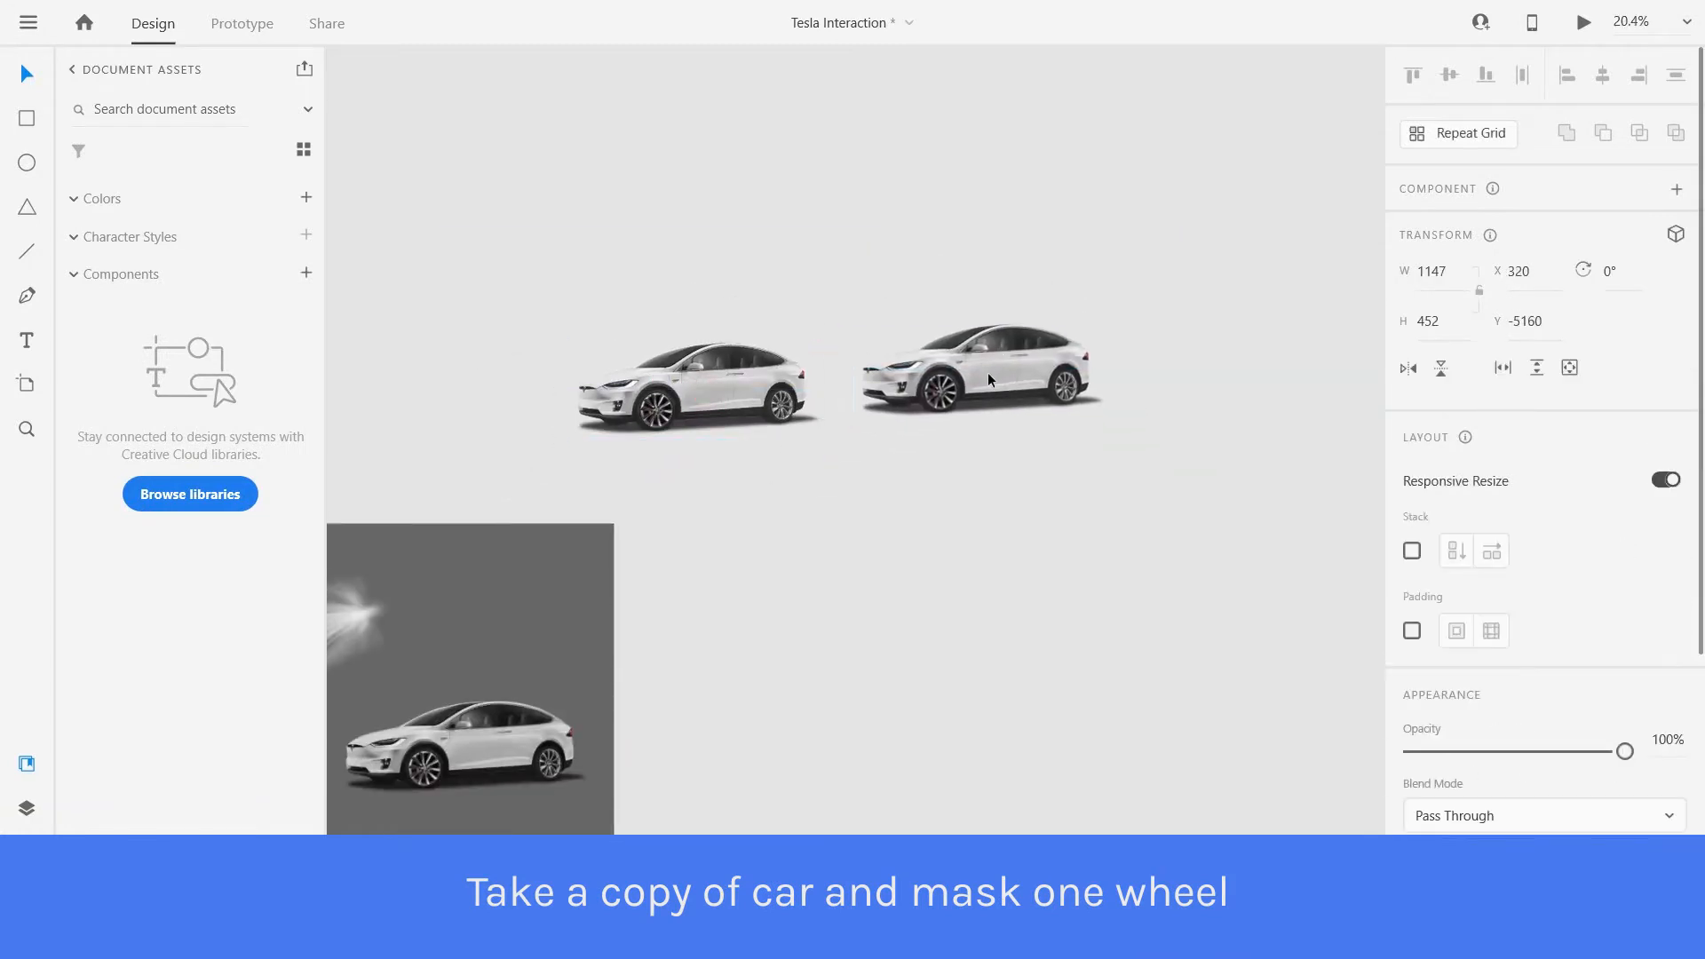
Draw a circle over the second car copy's front wheel and fit it to the rim at about 149 × 149.
{"action": "scroll", "coordinate": [976, 378], "scroll_direction": "up", "scroll_amount": 6}
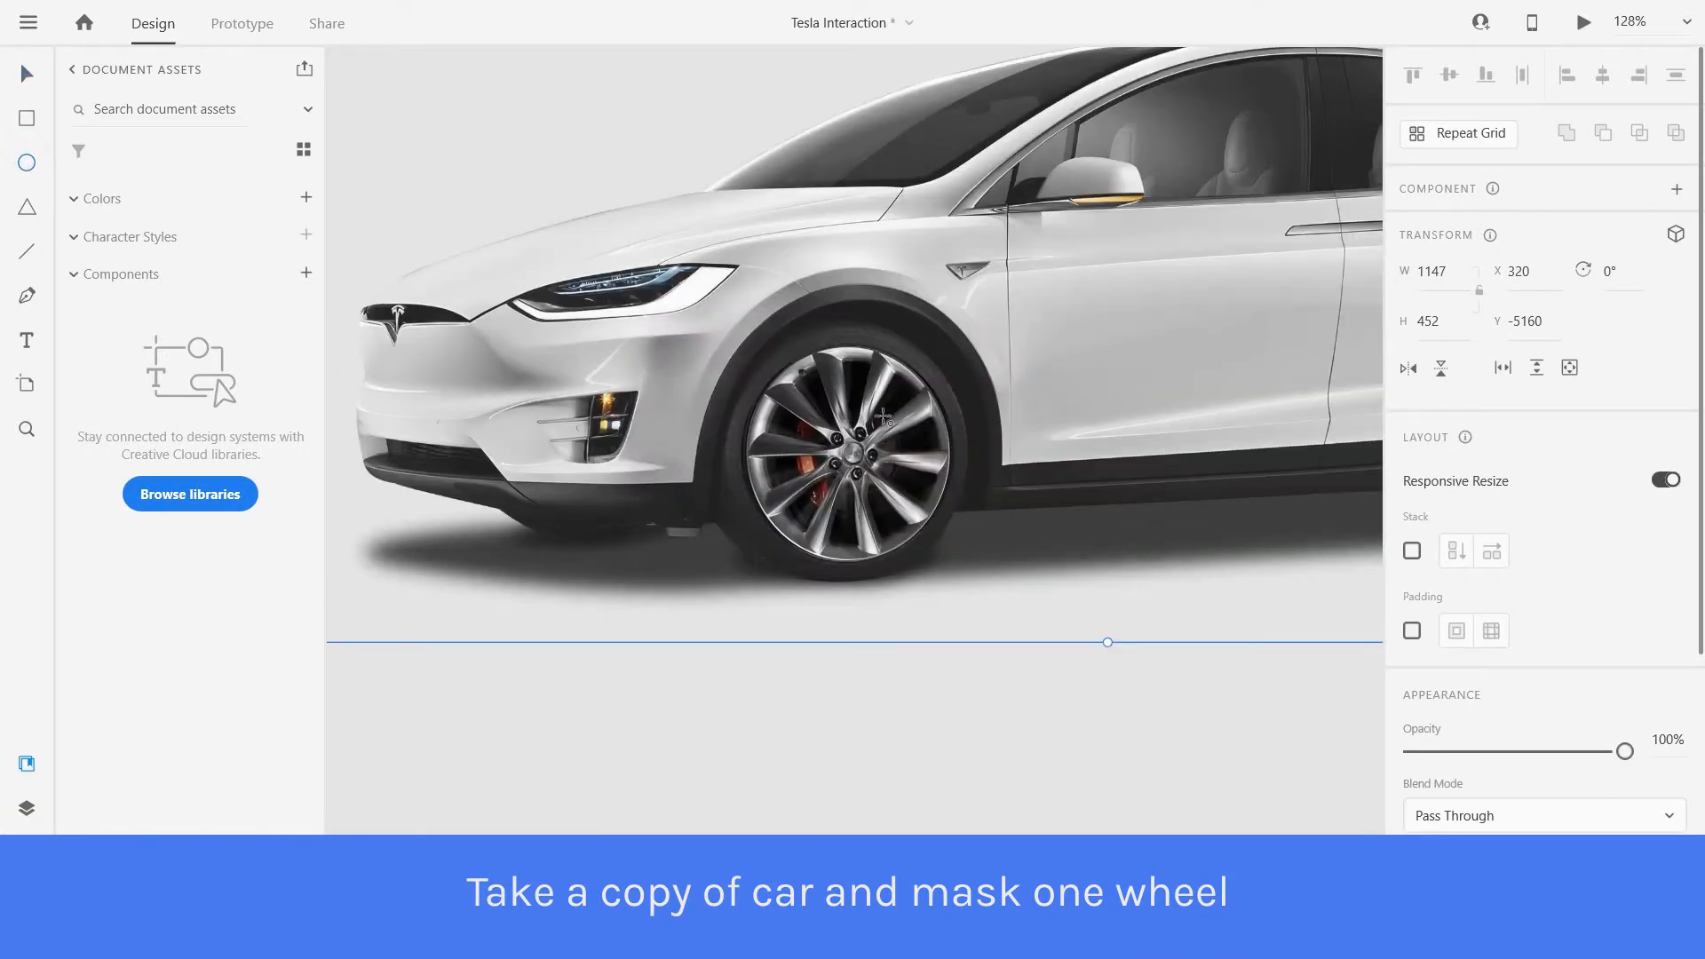
{"action": "left_click_drag", "start_coordinate": [776, 363], "coordinate": [975, 574]}
{"action": "left_click", "coordinate": [35, 80]}
{"action": "scroll", "coordinate": [858, 482], "scroll_direction": "up", "scroll_amount": 2}
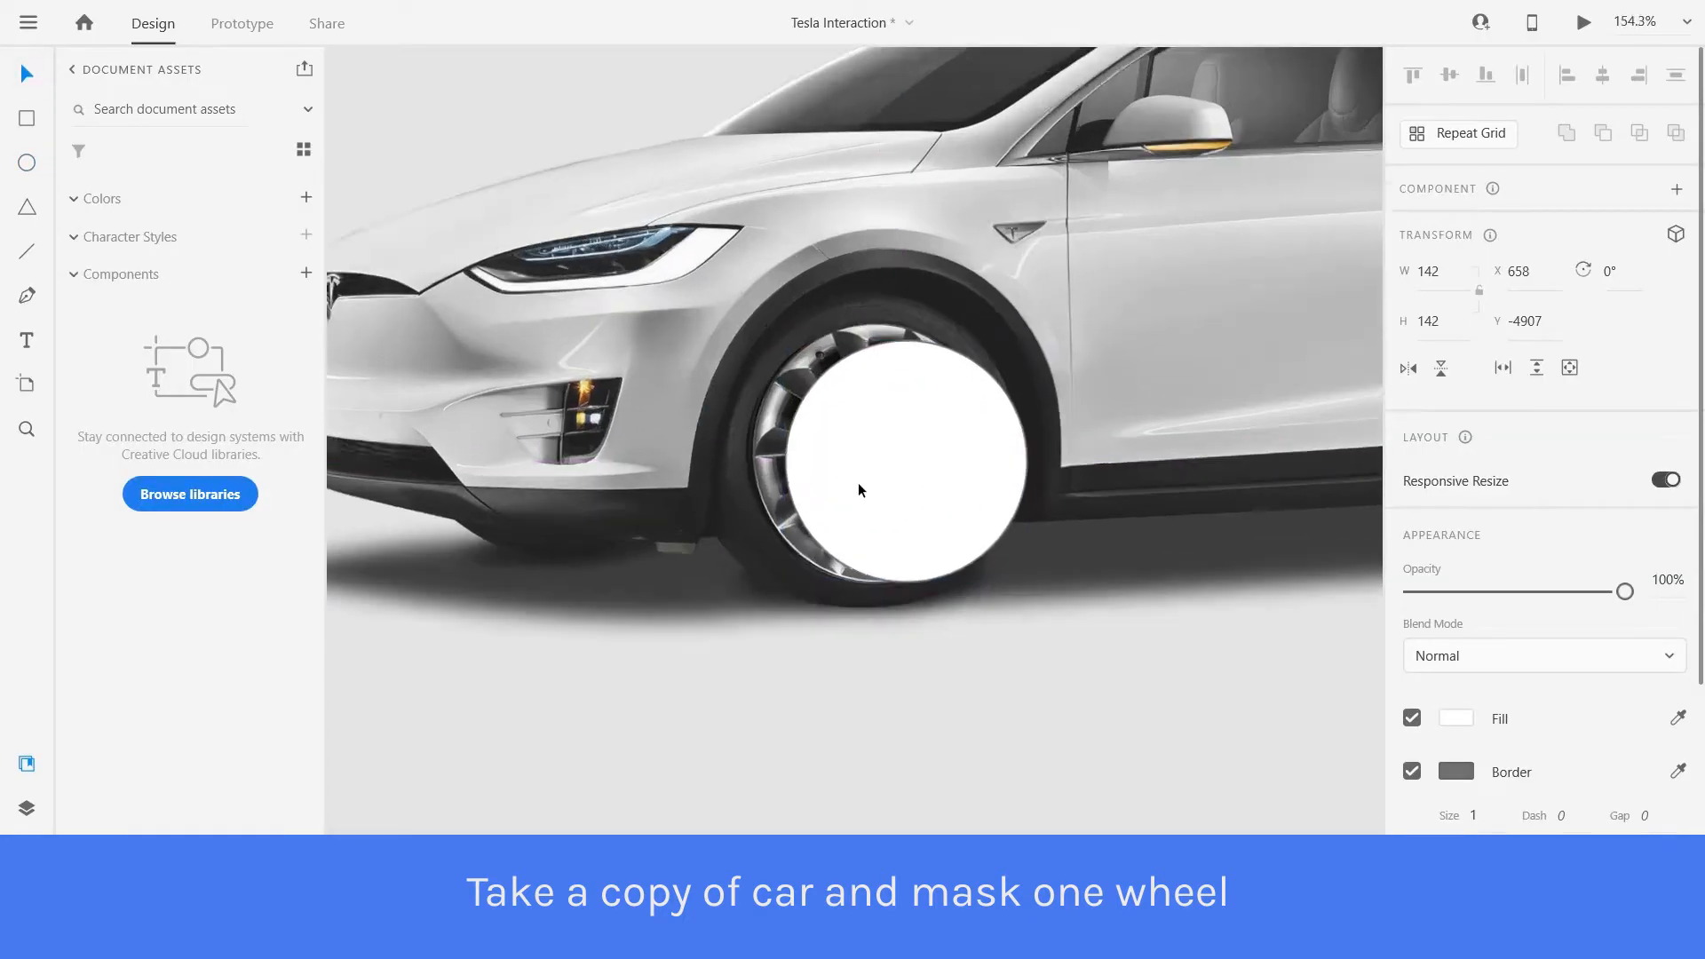
{"action": "left_click_drag", "start_coordinate": [824, 453], "coordinate": [849, 466]}
{"action": "left_click_drag", "start_coordinate": [1027, 330], "coordinate": [1037, 288]}
{"action": "left_click_drag", "start_coordinate": [858, 466], "coordinate": [842, 459]}
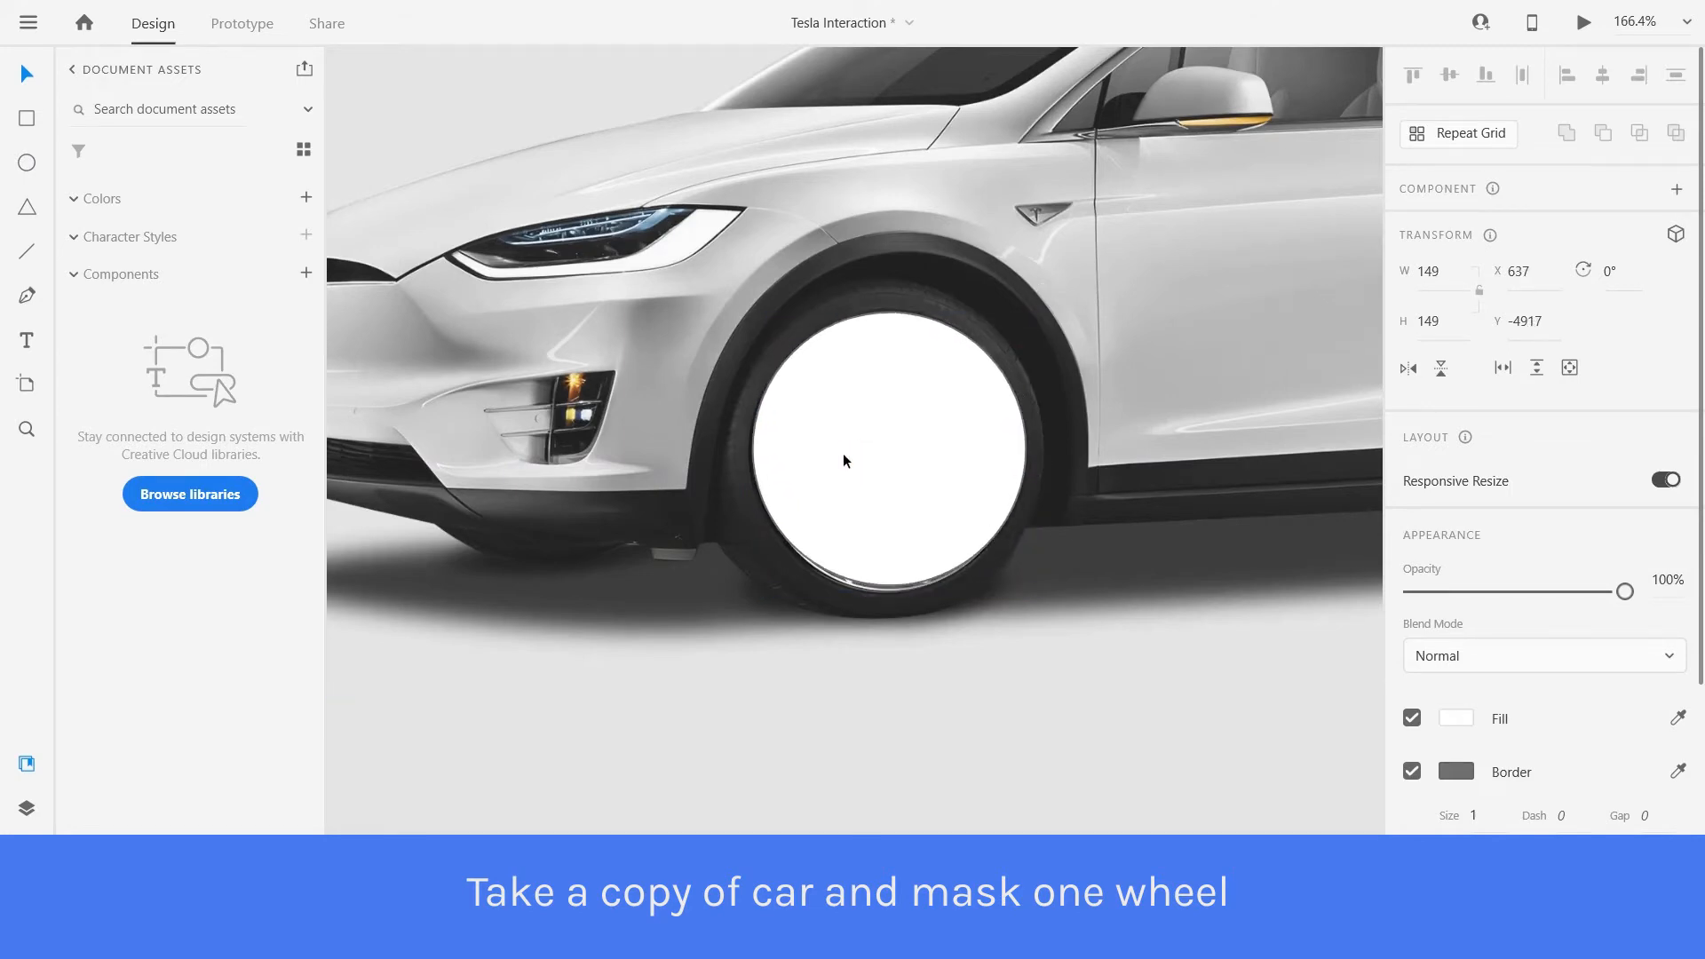
Mask the second car copy with the circle so only the front wheel is kept.
{"action": "scroll", "coordinate": [798, 460], "scroll_direction": "down", "scroll_amount": 4}
{"action": "left_click", "coordinate": [957, 395], "text": "shift"}
{"action": "right_click", "coordinate": [956, 395]}
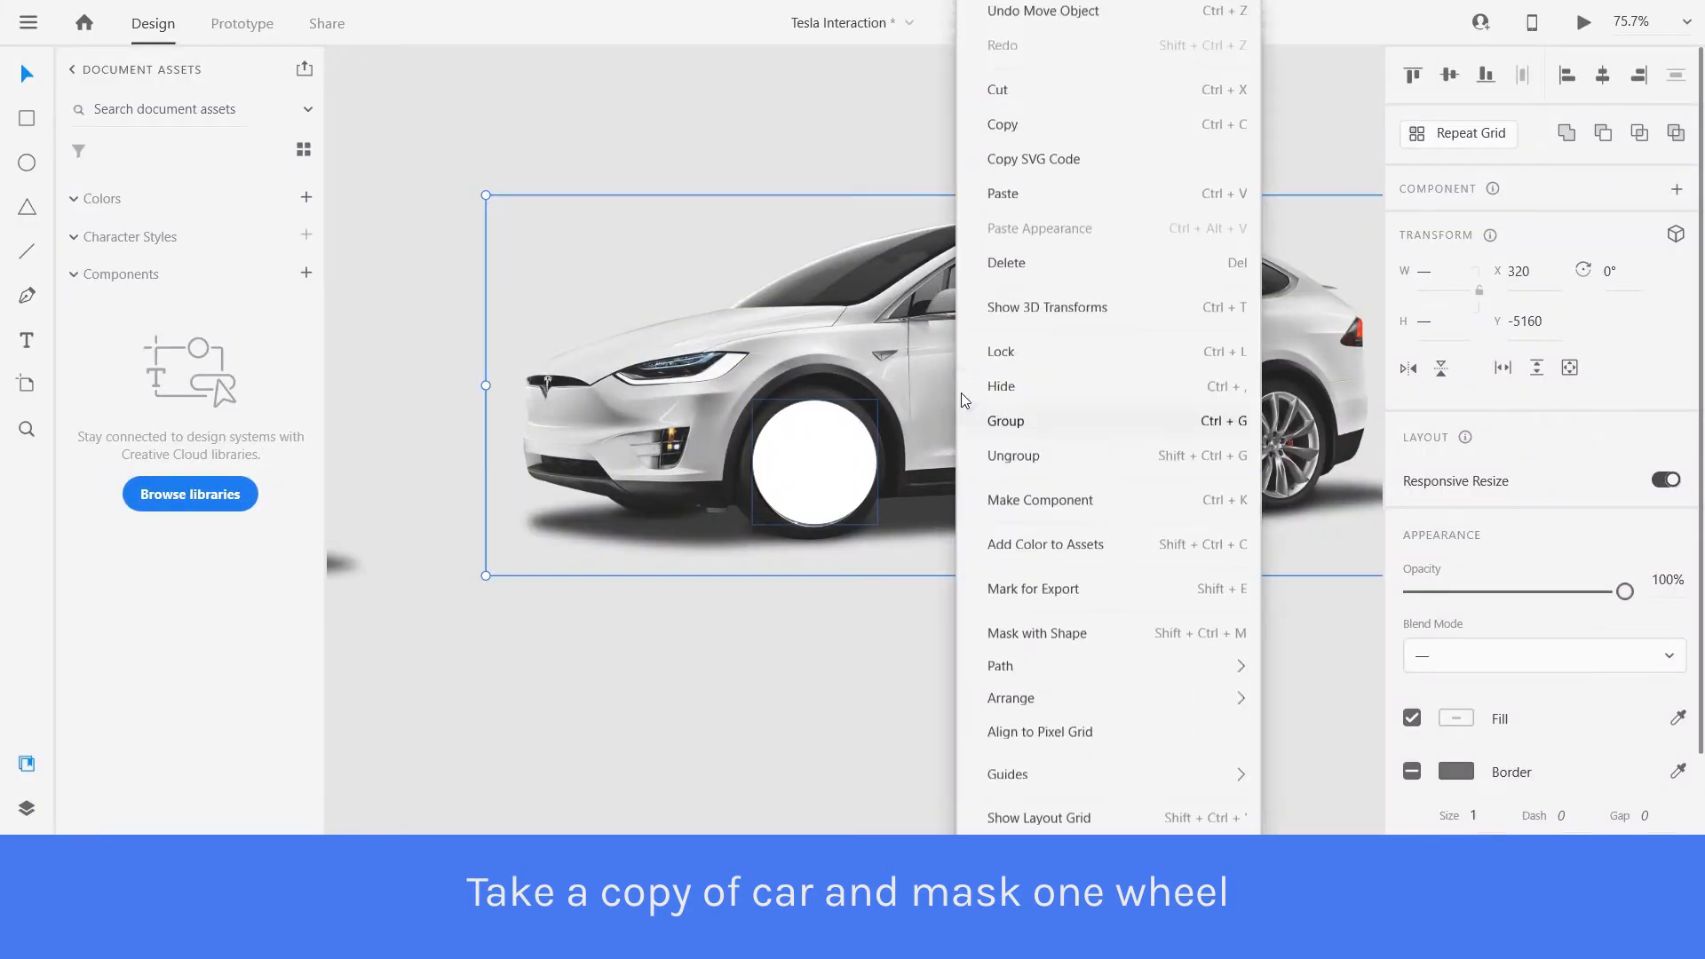
{"action": "left_click", "coordinate": [1035, 605]}
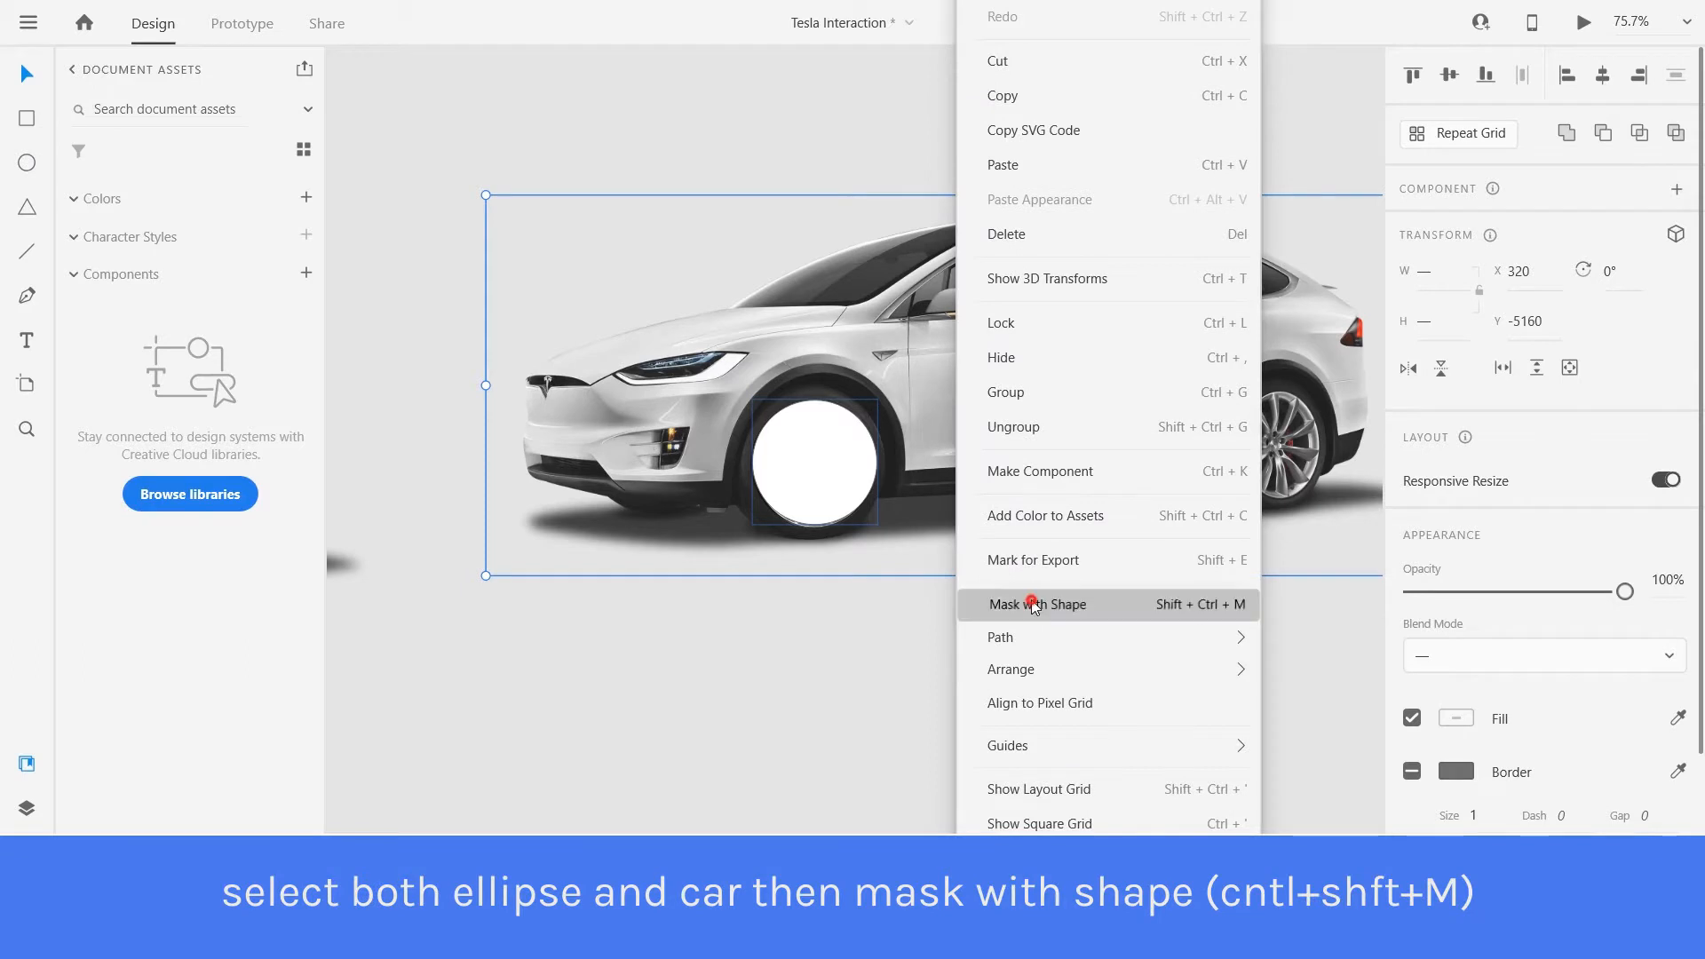
{"action": "left_click", "coordinate": [953, 769]}
{"action": "scroll", "coordinate": [941, 542], "scroll_direction": "down", "scroll_amount": 4}
{"action": "scroll", "coordinate": [939, 531], "scroll_direction": "down", "scroll_amount": 1}
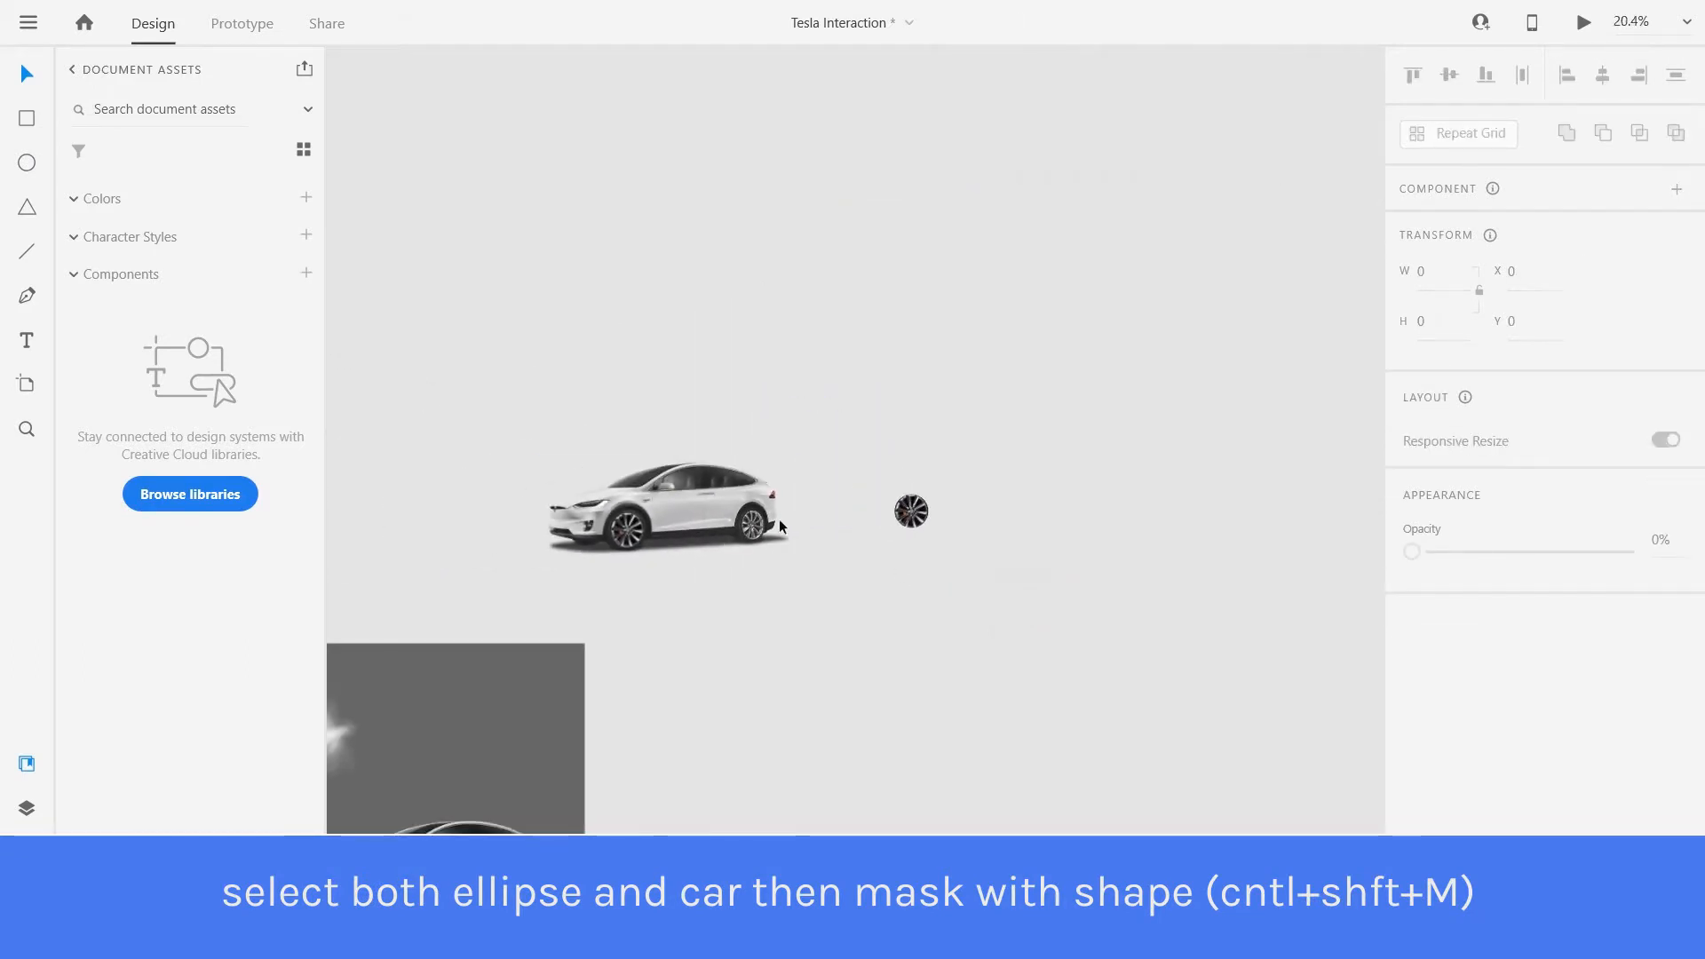
Trace the remaining car copy with the Pen tool from the lower front bumper up the nose and along the hood to the windshield.
{"action": "scroll", "coordinate": [724, 524], "scroll_direction": "down", "scroll_amount": 1}
{"action": "scroll", "coordinate": [577, 516], "scroll_direction": "up", "scroll_amount": 3}
{"action": "scroll", "coordinate": [724, 558], "scroll_direction": "up", "scroll_amount": 3}
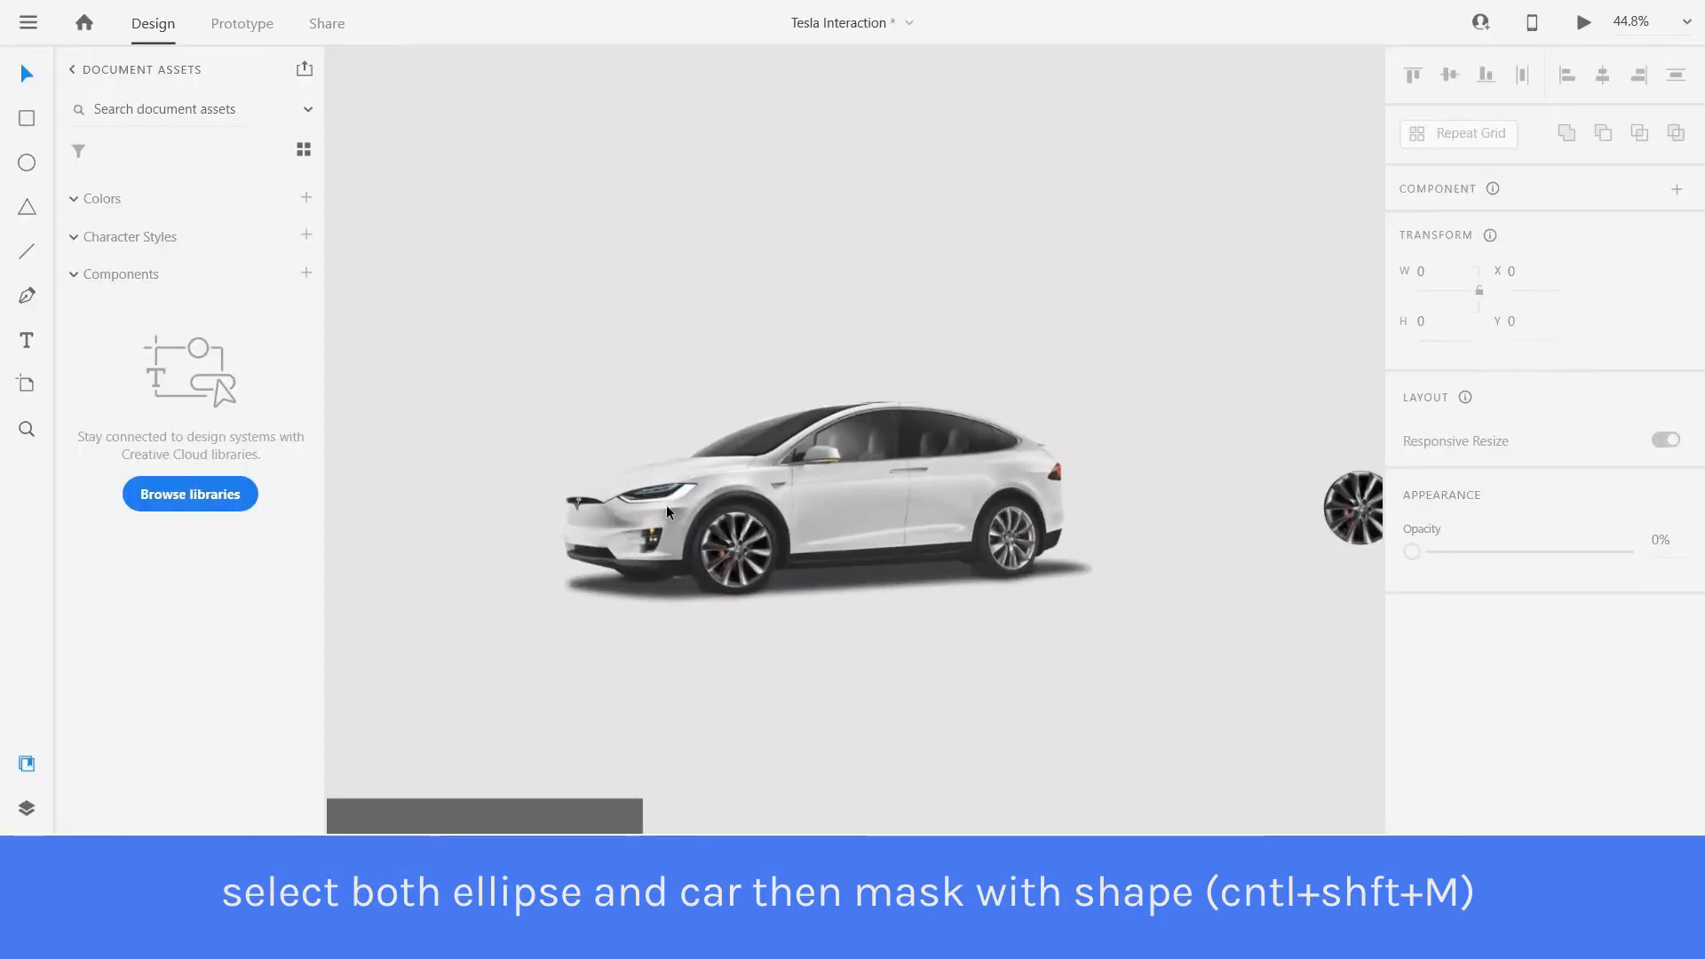
{"action": "scroll", "coordinate": [675, 497], "scroll_direction": "down", "scroll_amount": 1}
{"action": "scroll", "coordinate": [618, 601], "scroll_direction": "up", "scroll_amount": 1}
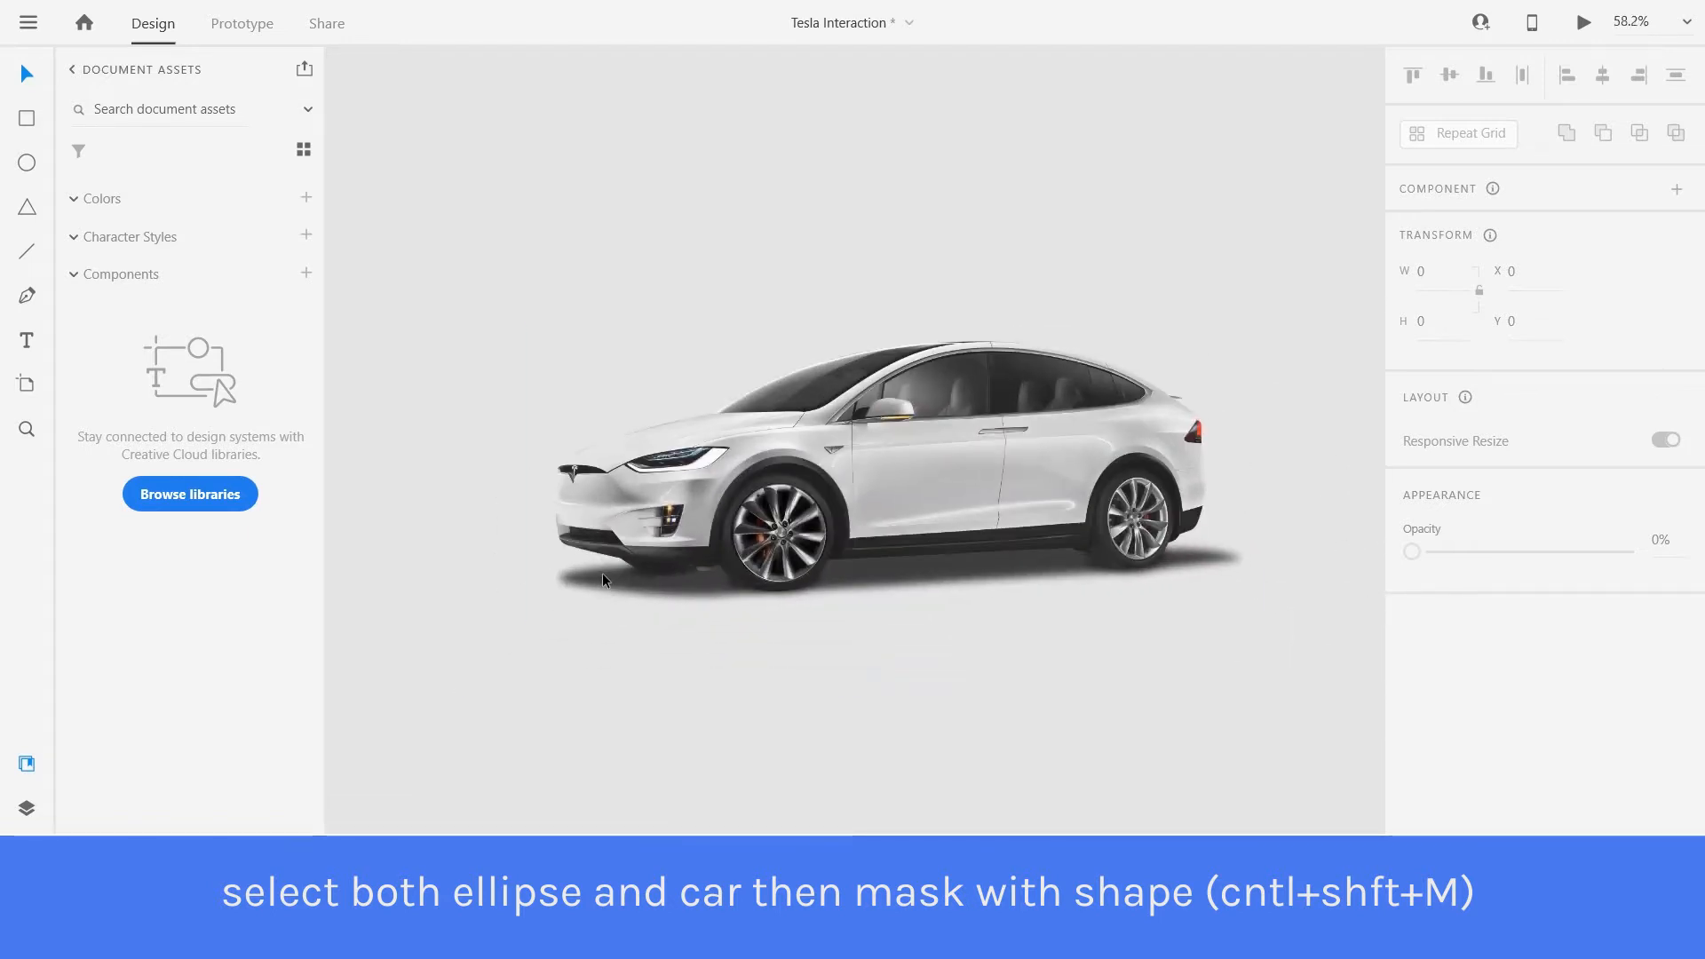
{"action": "key", "text": "p"}
{"action": "scroll", "coordinate": [586, 515], "scroll_direction": "up", "scroll_amount": 5}
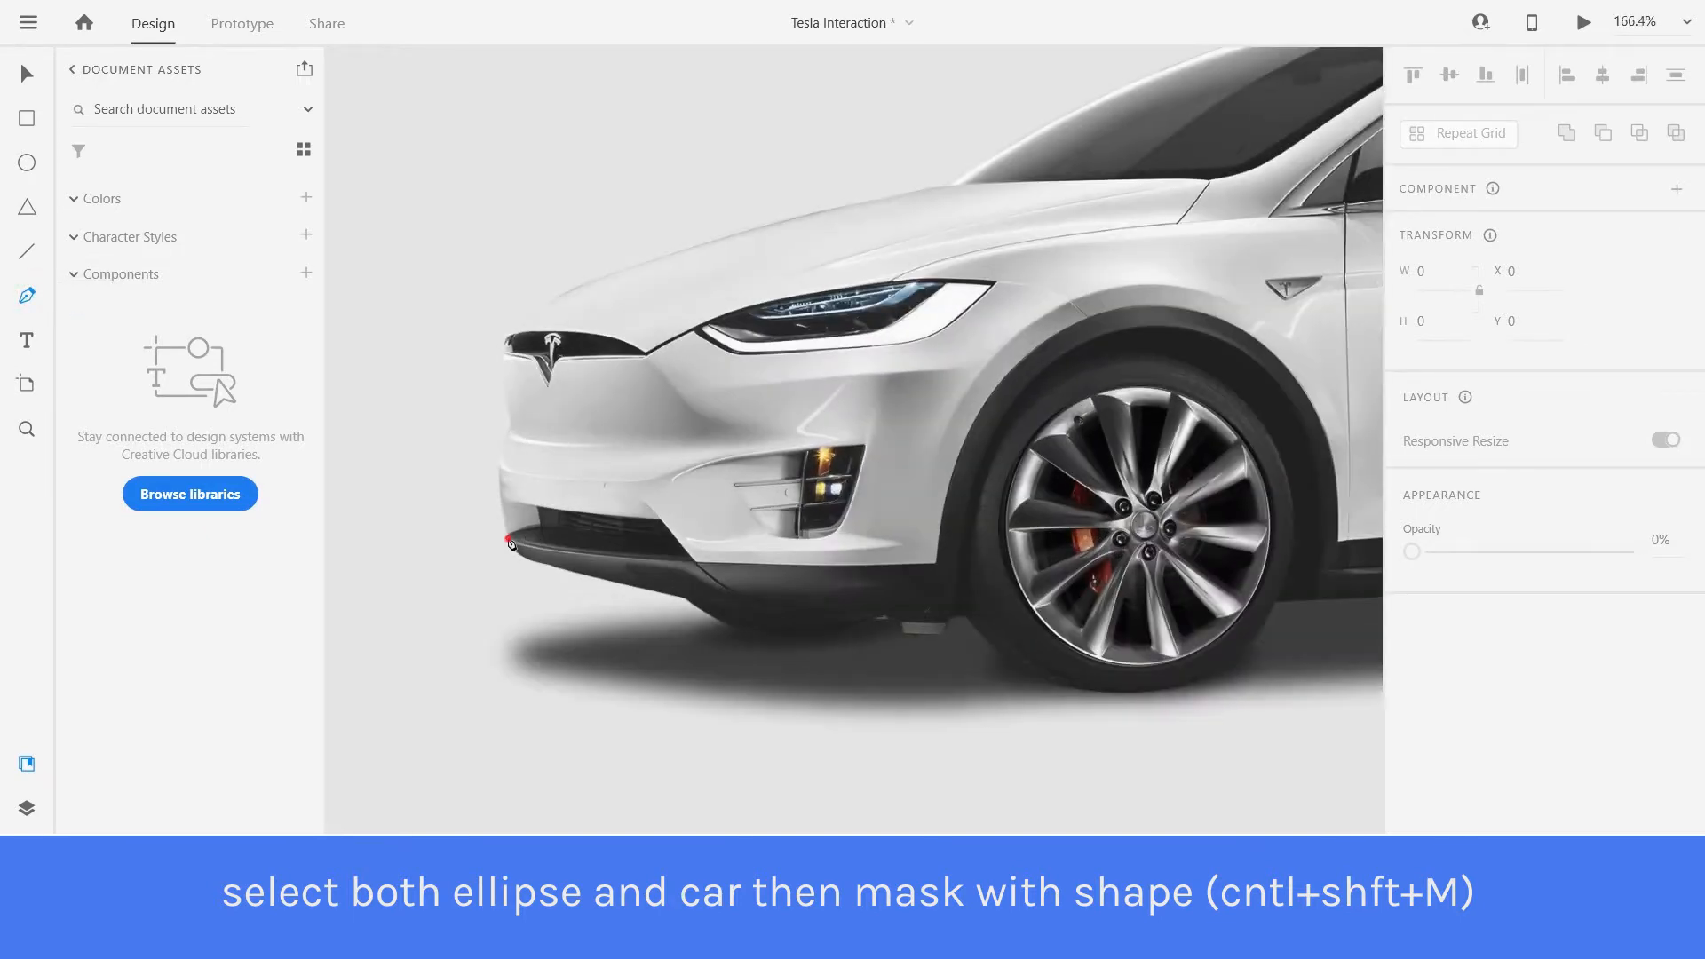
{"action": "left_click", "coordinate": [512, 543]}
{"action": "scroll", "coordinate": [507, 472], "scroll_direction": "up", "scroll_amount": 1}
{"action": "left_click_drag", "start_coordinate": [517, 400], "coordinate": [510, 376]}
{"action": "left_click_drag", "start_coordinate": [783, 187], "coordinate": [992, 271]}
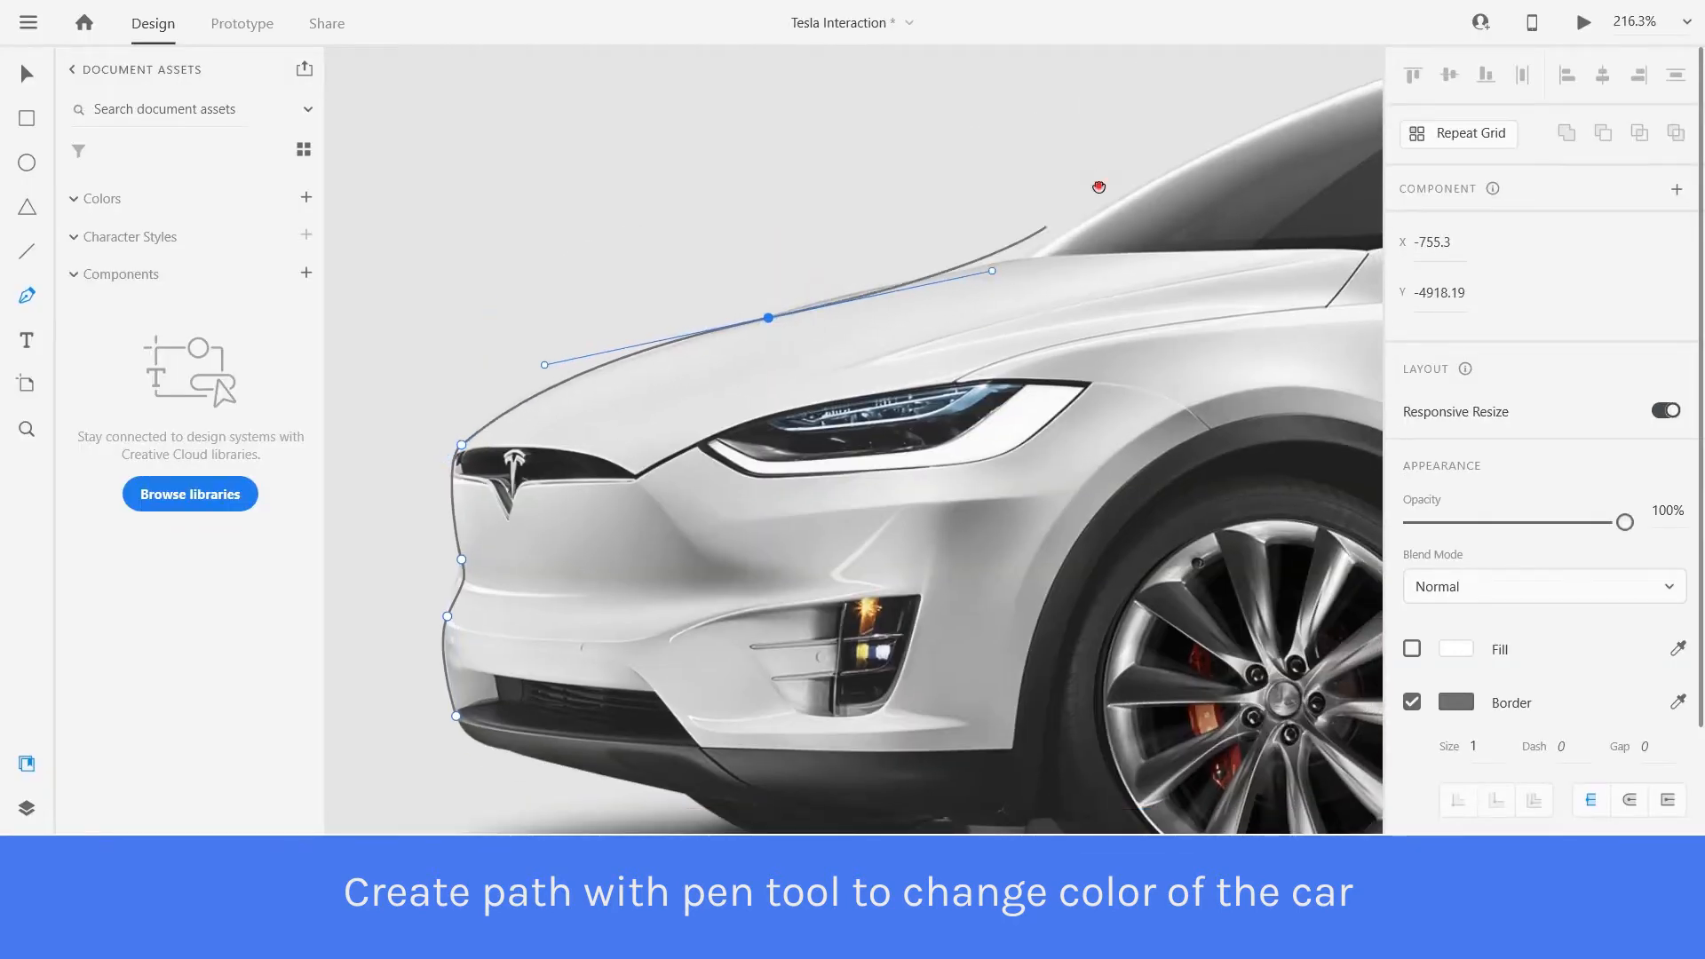
{"action": "left_click_drag", "start_coordinate": [1101, 178], "coordinate": [986, 348]}
{"action": "left_click", "coordinate": [921, 424]}
Continue the pen path with curved points up the windshield and along the roof above the rear door.
{"action": "left_click_drag", "start_coordinate": [937, 455], "coordinate": [366, 556]}
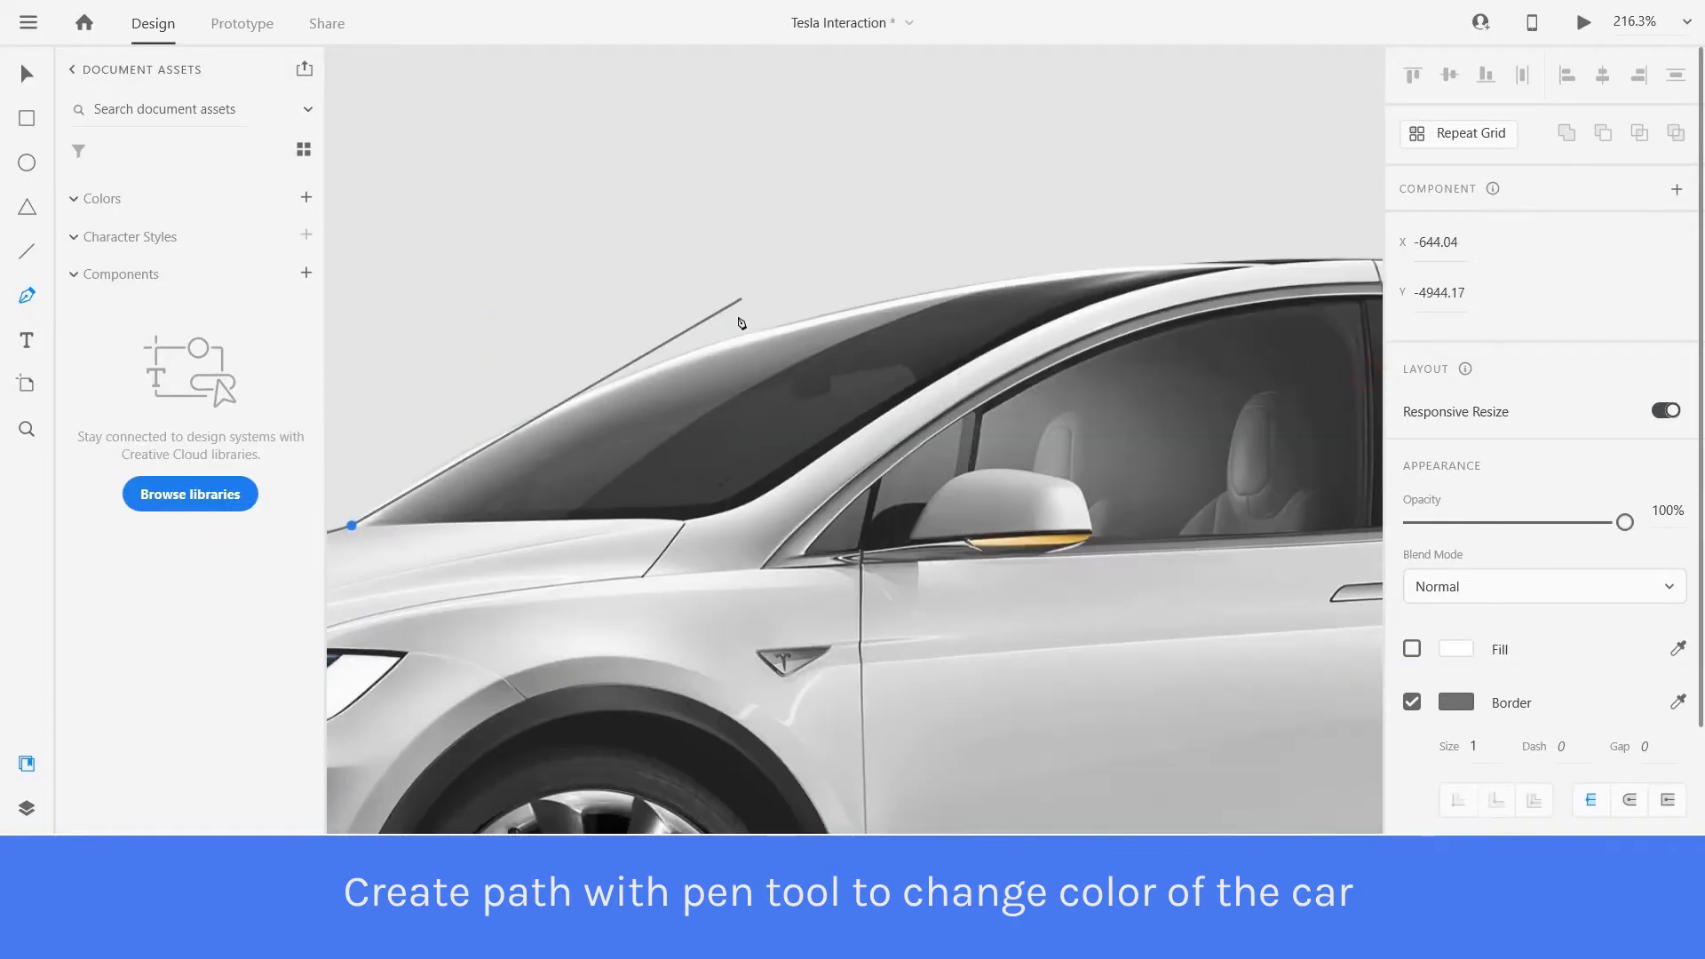
{"action": "left_click_drag", "start_coordinate": [764, 333], "coordinate": [1035, 265]}
{"action": "left_click_drag", "start_coordinate": [1229, 297], "coordinate": [851, 340]}
{"action": "left_click_drag", "start_coordinate": [992, 304], "coordinate": [1021, 313]}
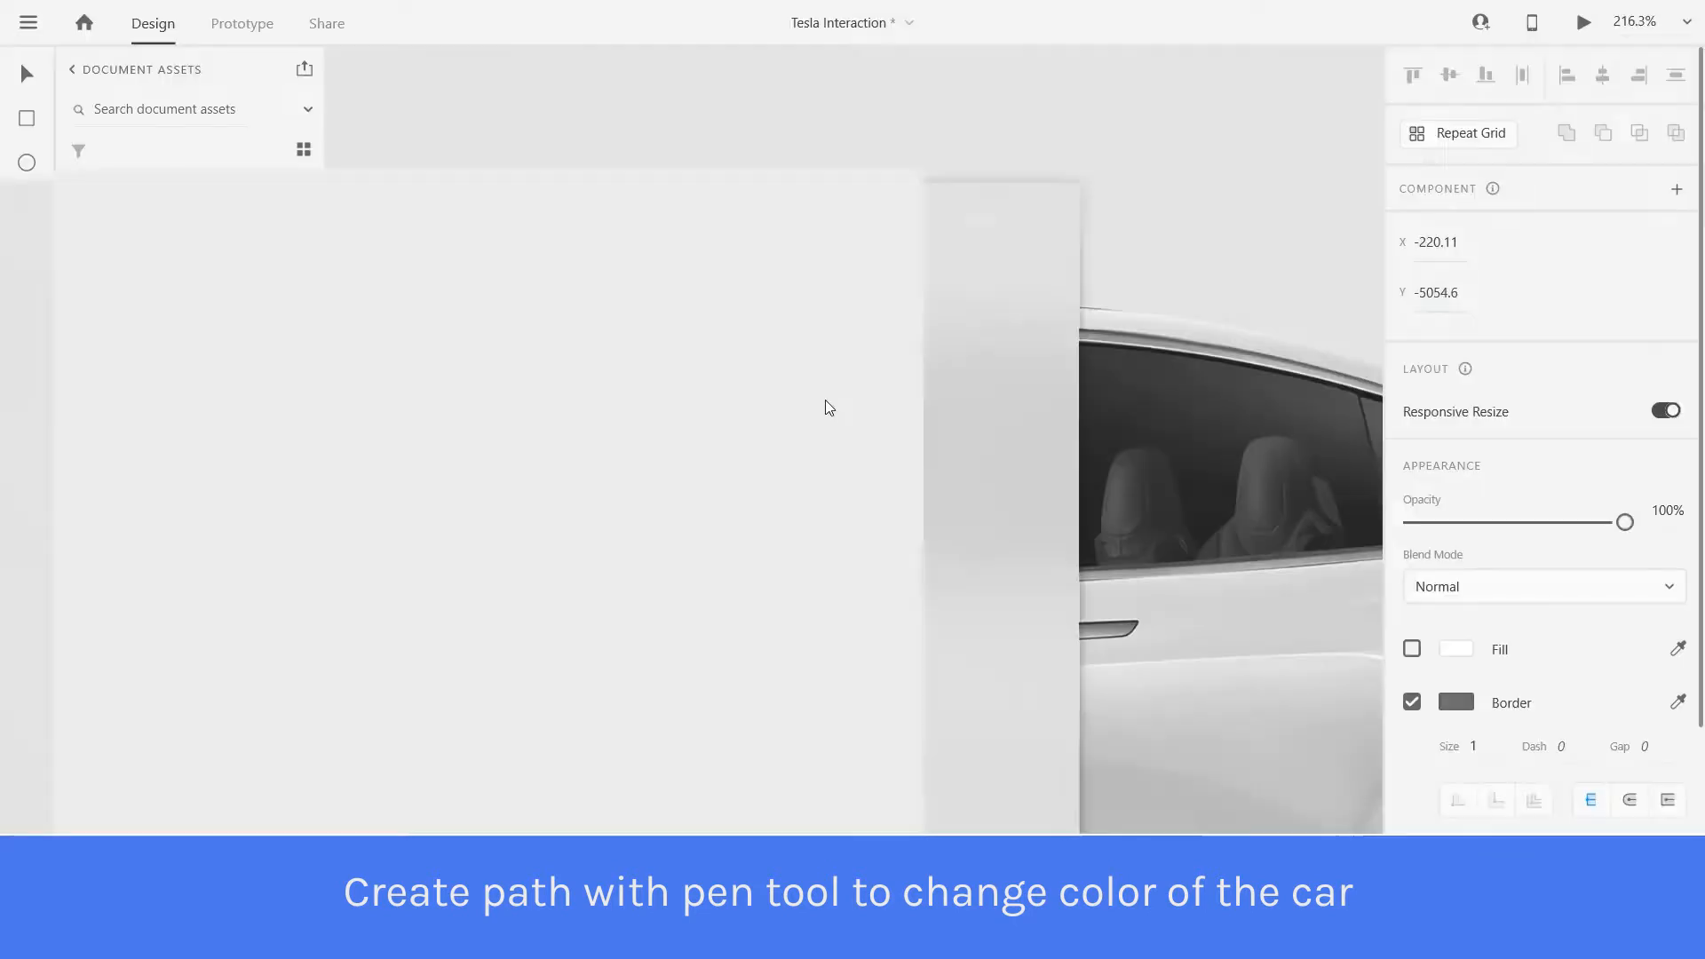
{"action": "left_click_drag", "start_coordinate": [1156, 378], "coordinate": [1043, 380]}
{"action": "left_click_drag", "start_coordinate": [1202, 316], "coordinate": [962, 375]}
{"action": "key", "text": "ctrl+z"}
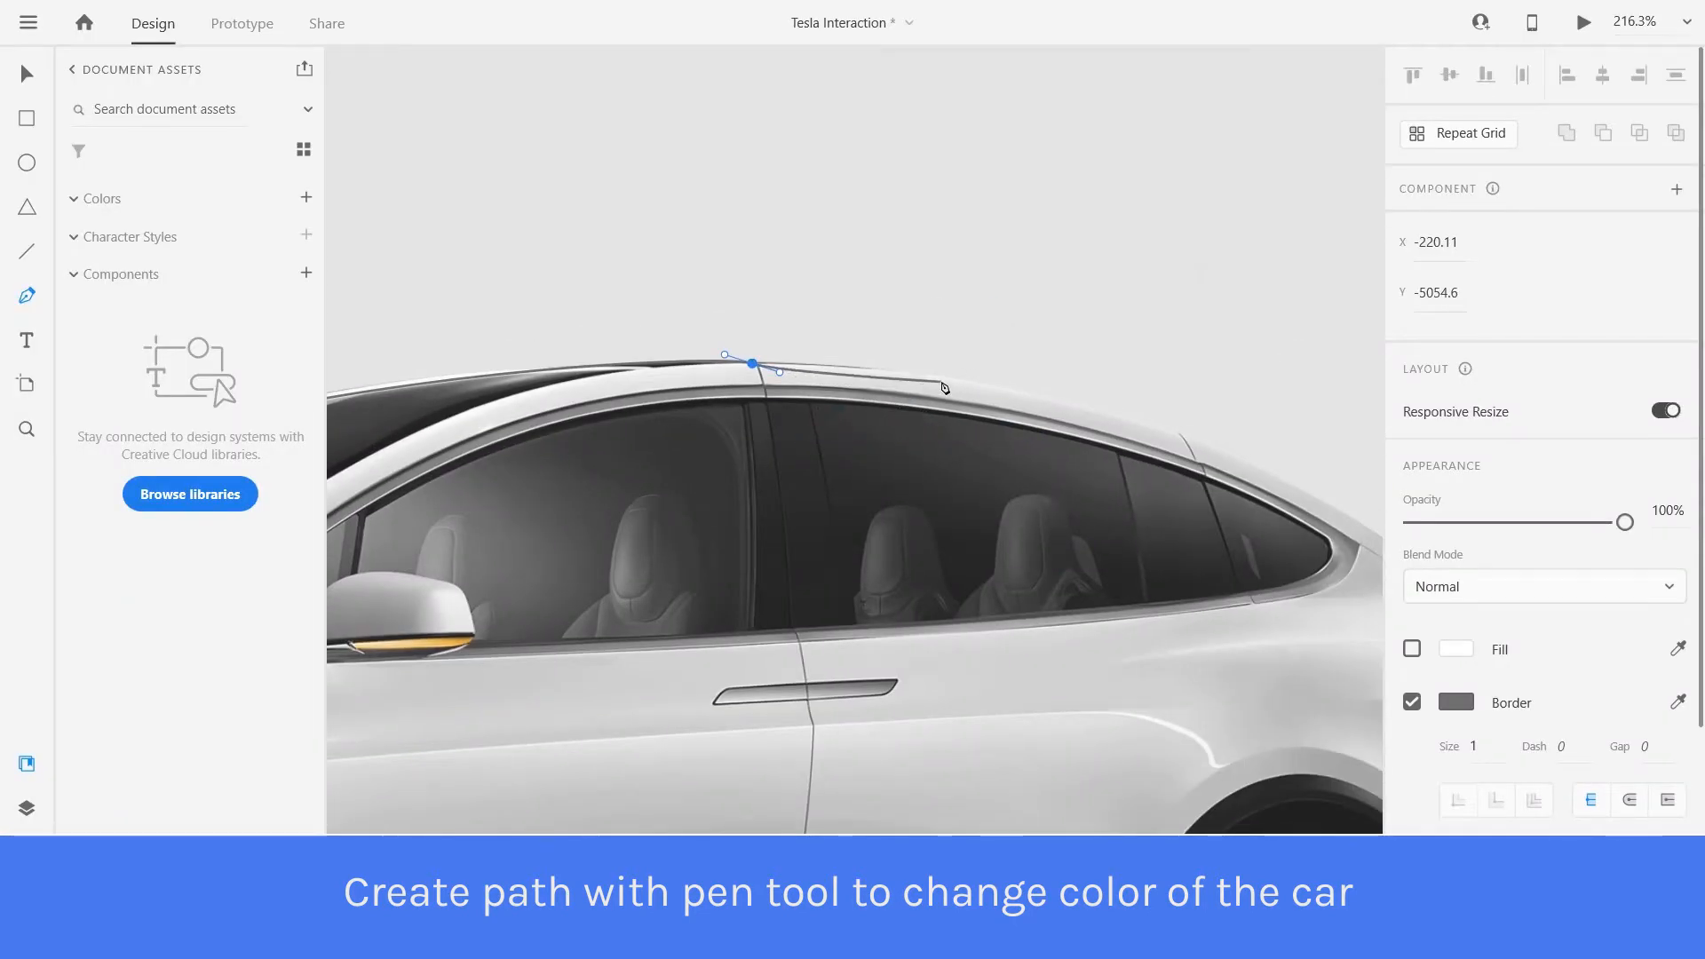
{"action": "left_click_drag", "start_coordinate": [938, 381], "coordinate": [1125, 422]}
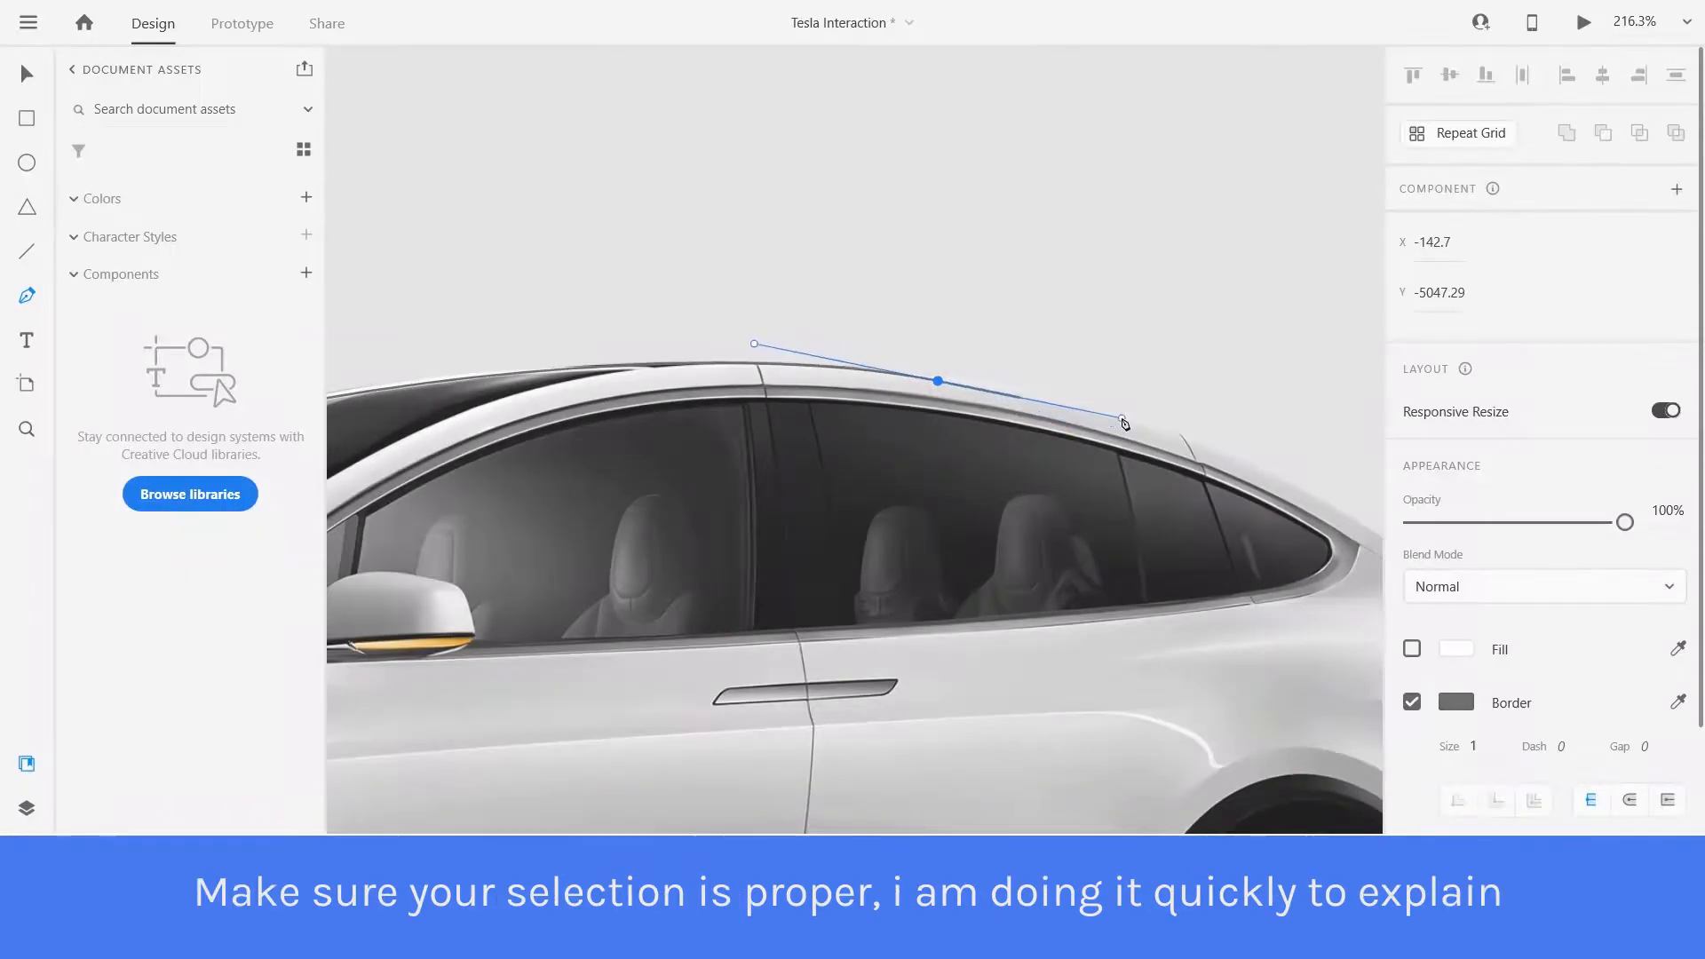
Continue the pen path down the rear roof slope and around the inner edge of the taillight.
{"action": "left_click_drag", "start_coordinate": [1246, 500], "coordinate": [886, 387]}
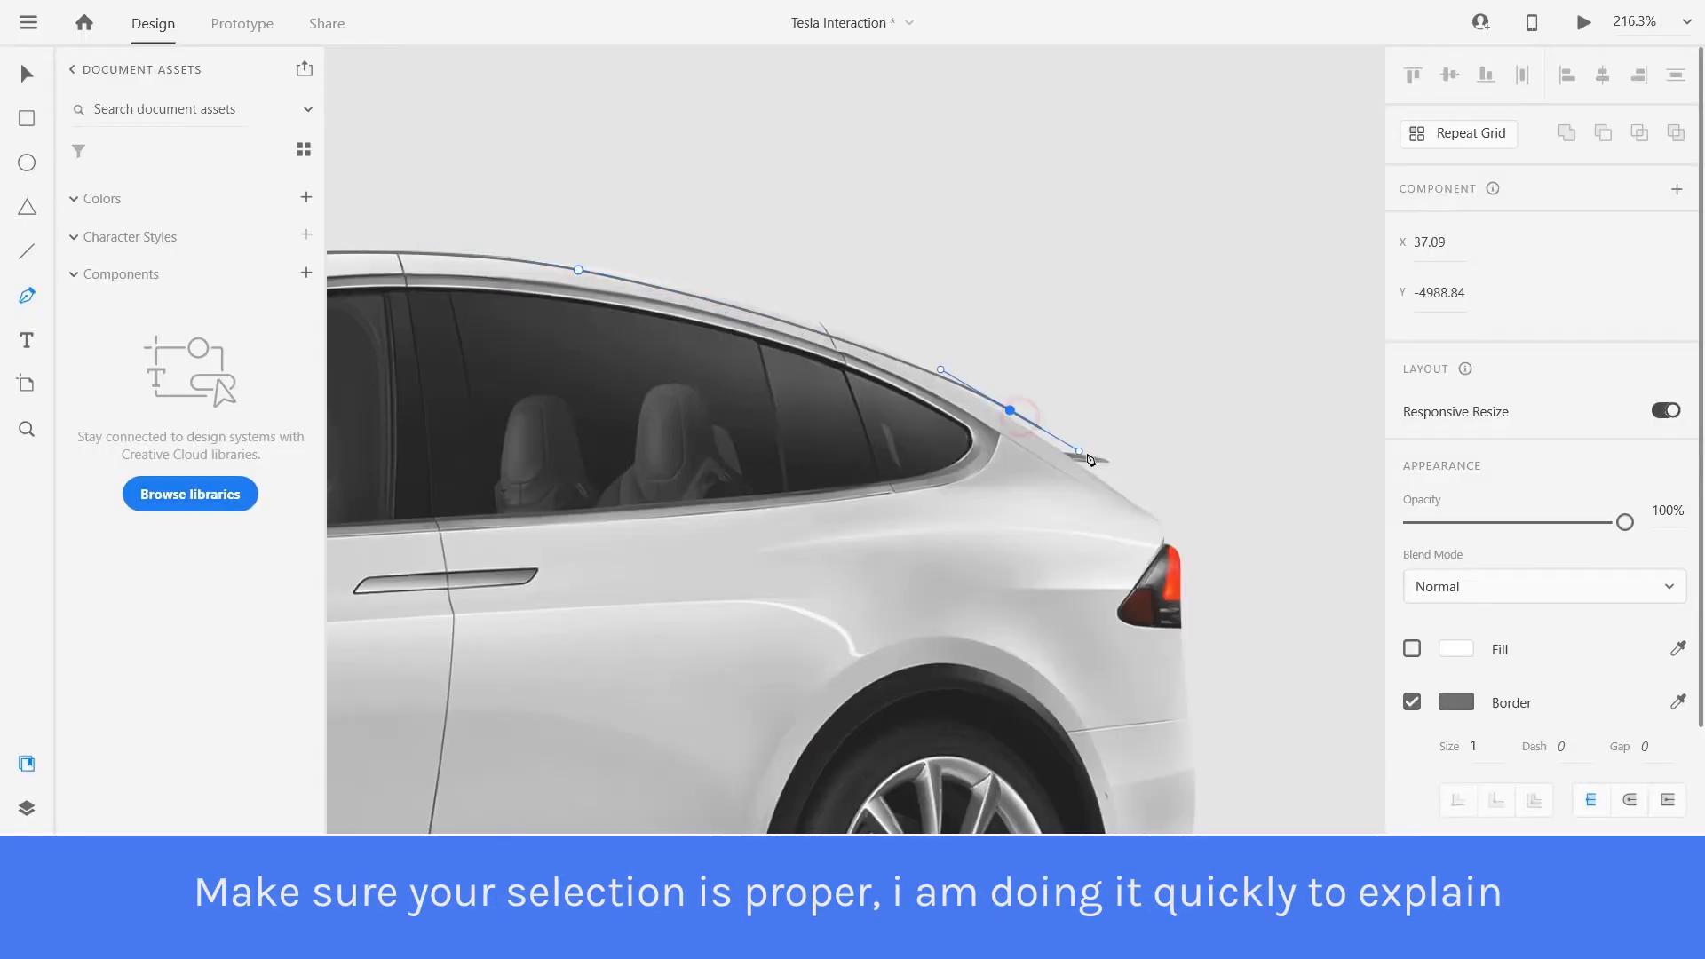
{"action": "left_click_drag", "start_coordinate": [1123, 475], "coordinate": [1143, 493]}
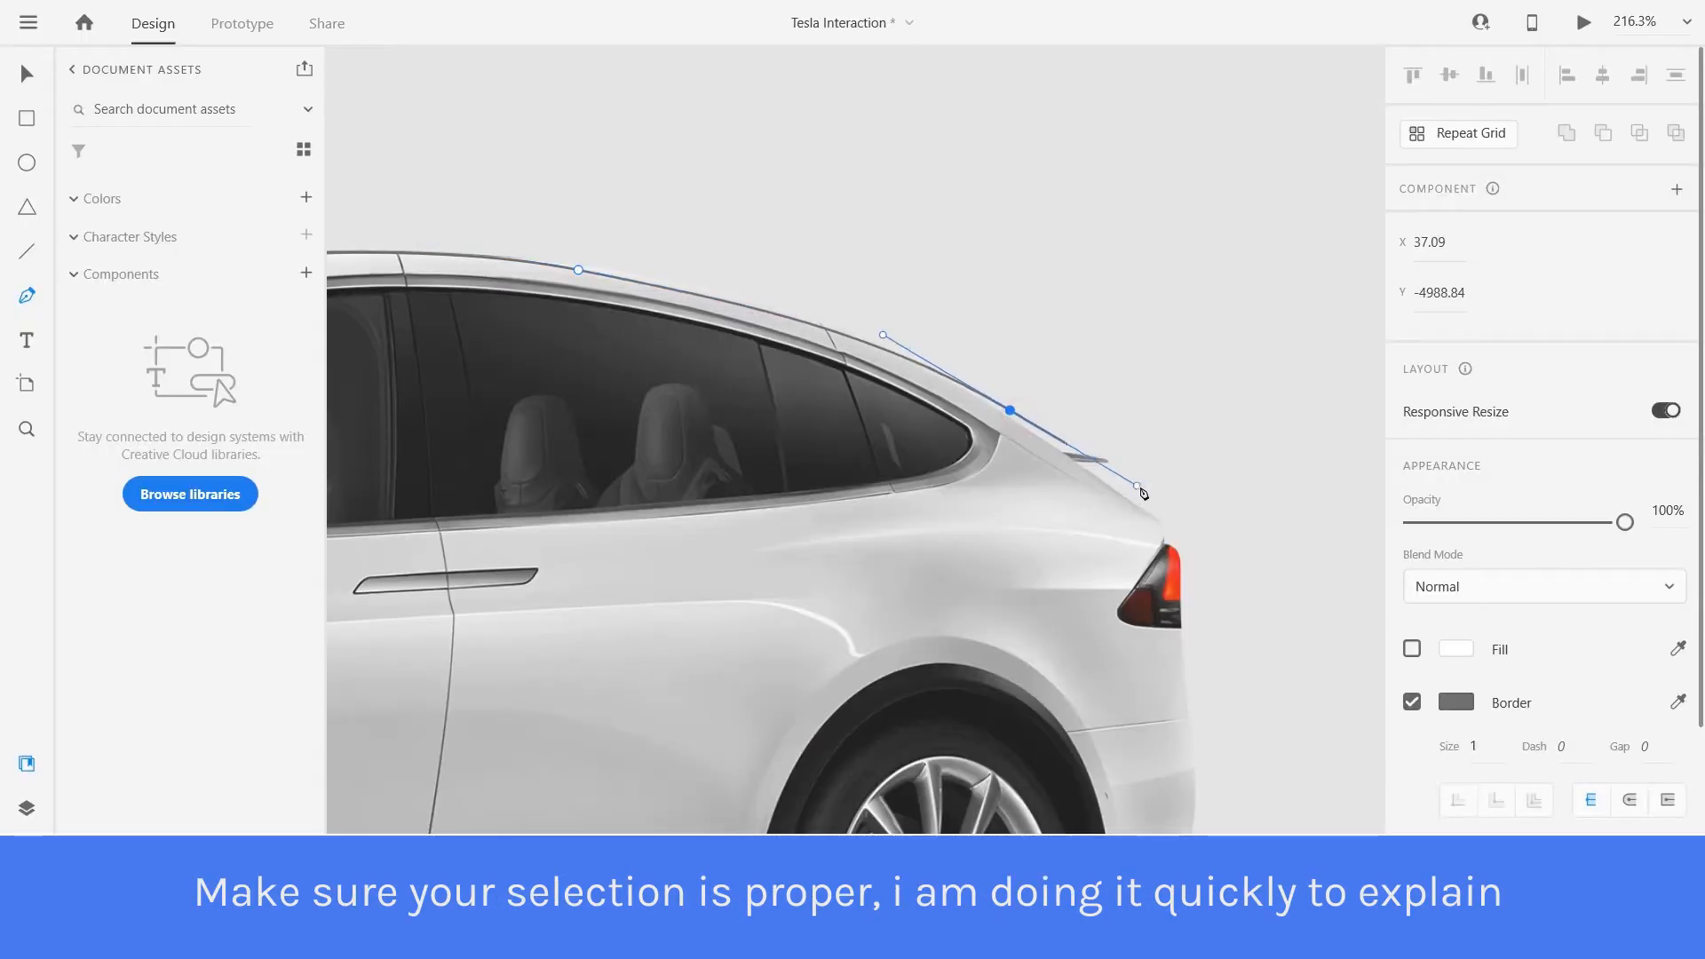
{"action": "left_click", "coordinate": [1180, 544]}
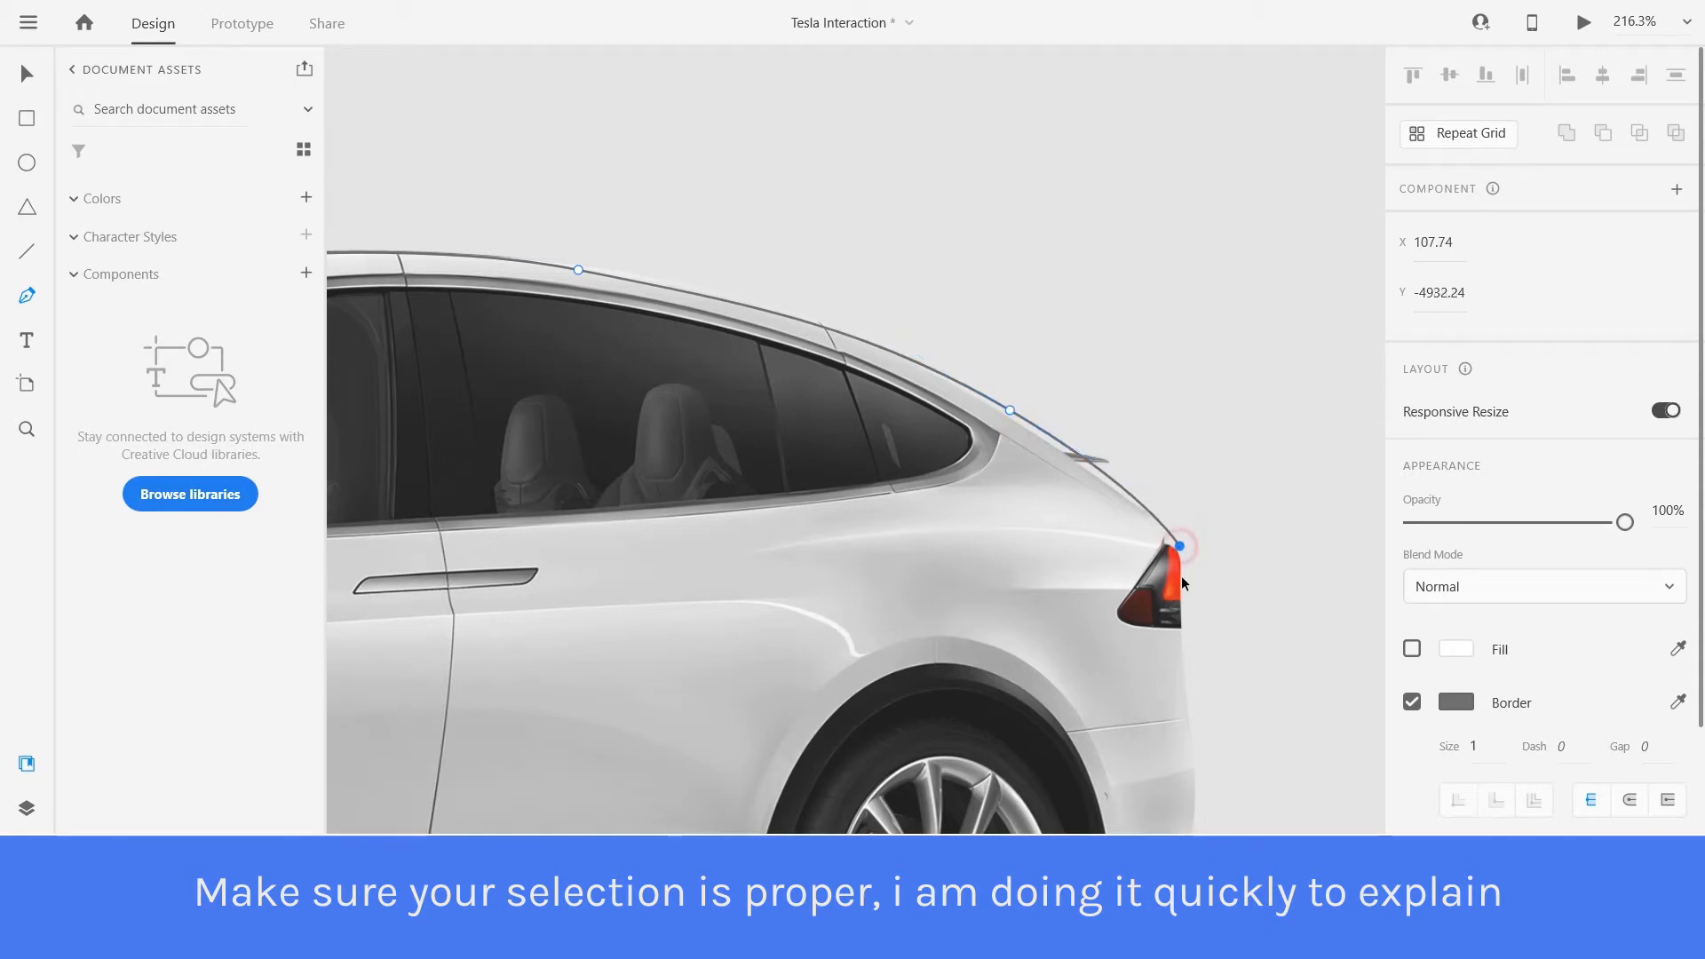
{"action": "left_click", "coordinate": [1167, 526]}
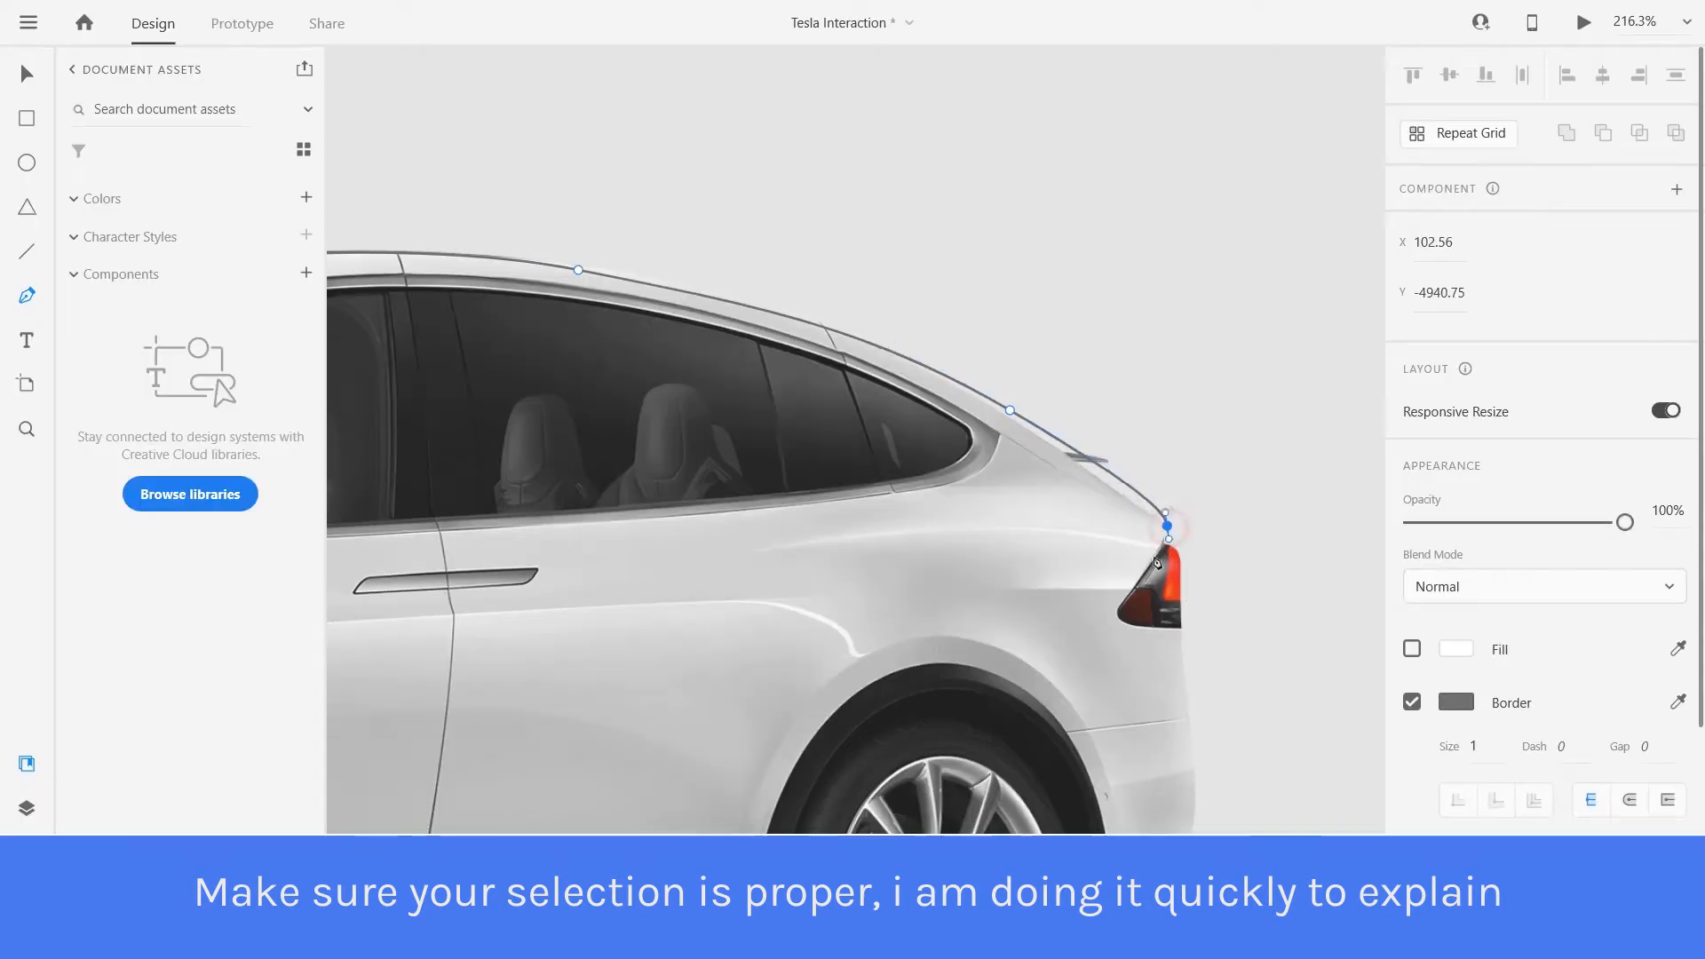
{"action": "left_click", "coordinate": [1124, 617]}
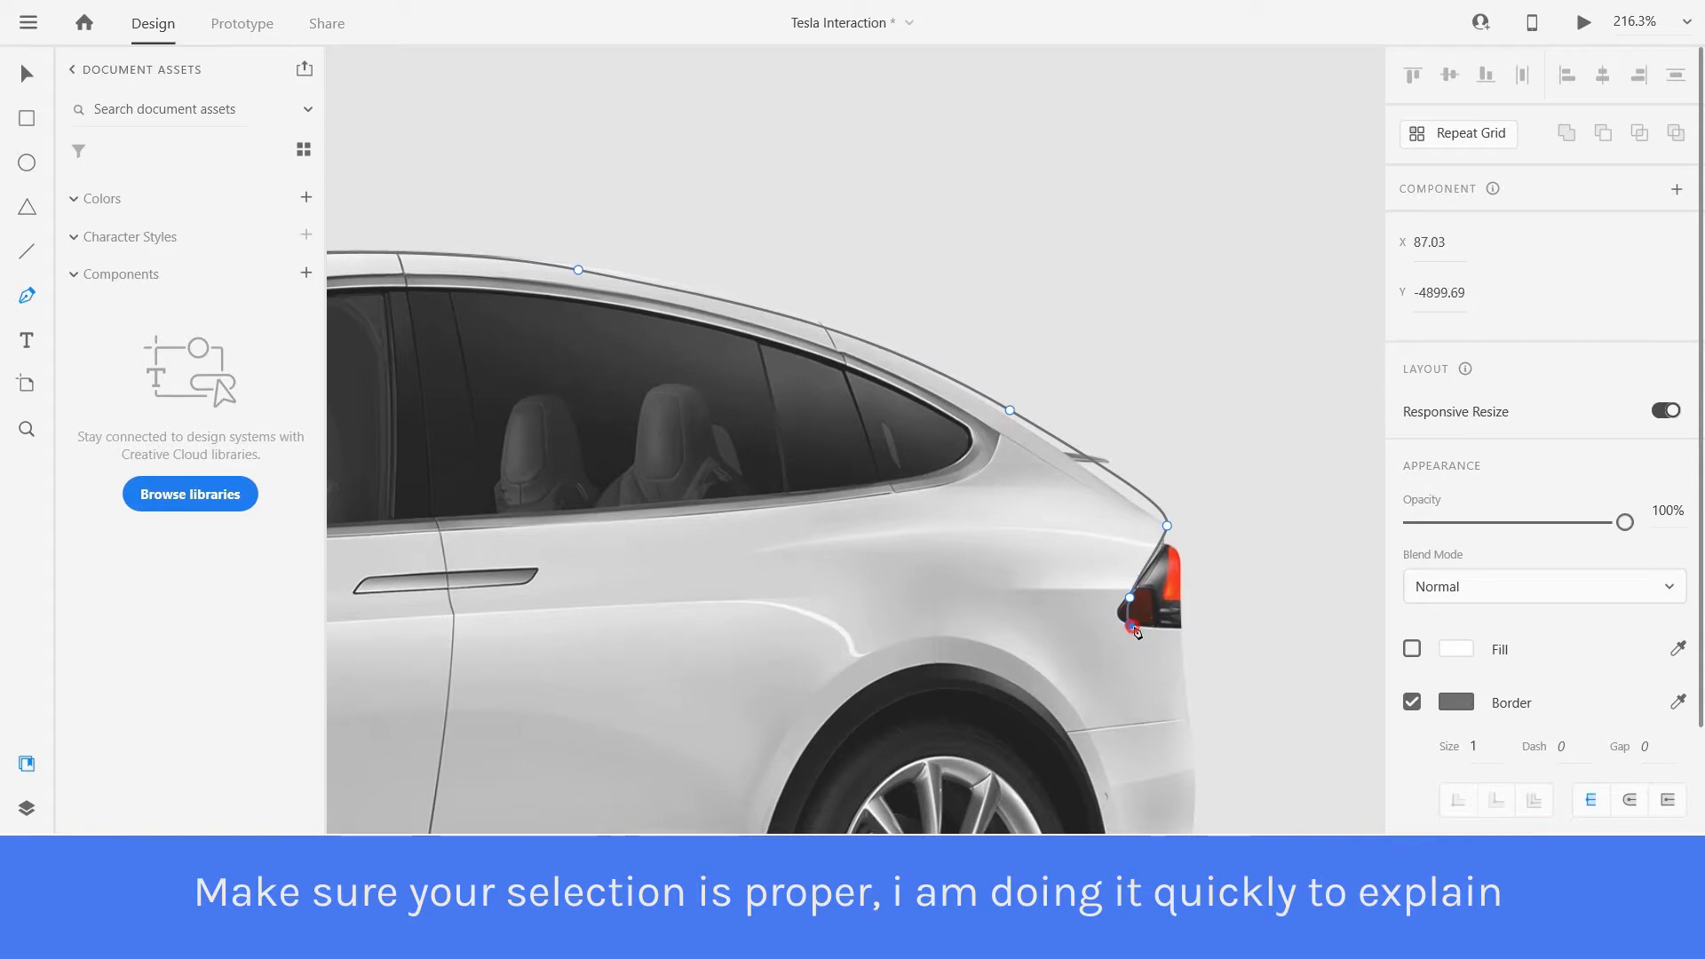
Continue the pen path from the rear bumper's lower corner around the rear wheel arch to the sill.
{"action": "scroll", "coordinate": [1171, 717], "scroll_direction": "down", "scroll_amount": 5}
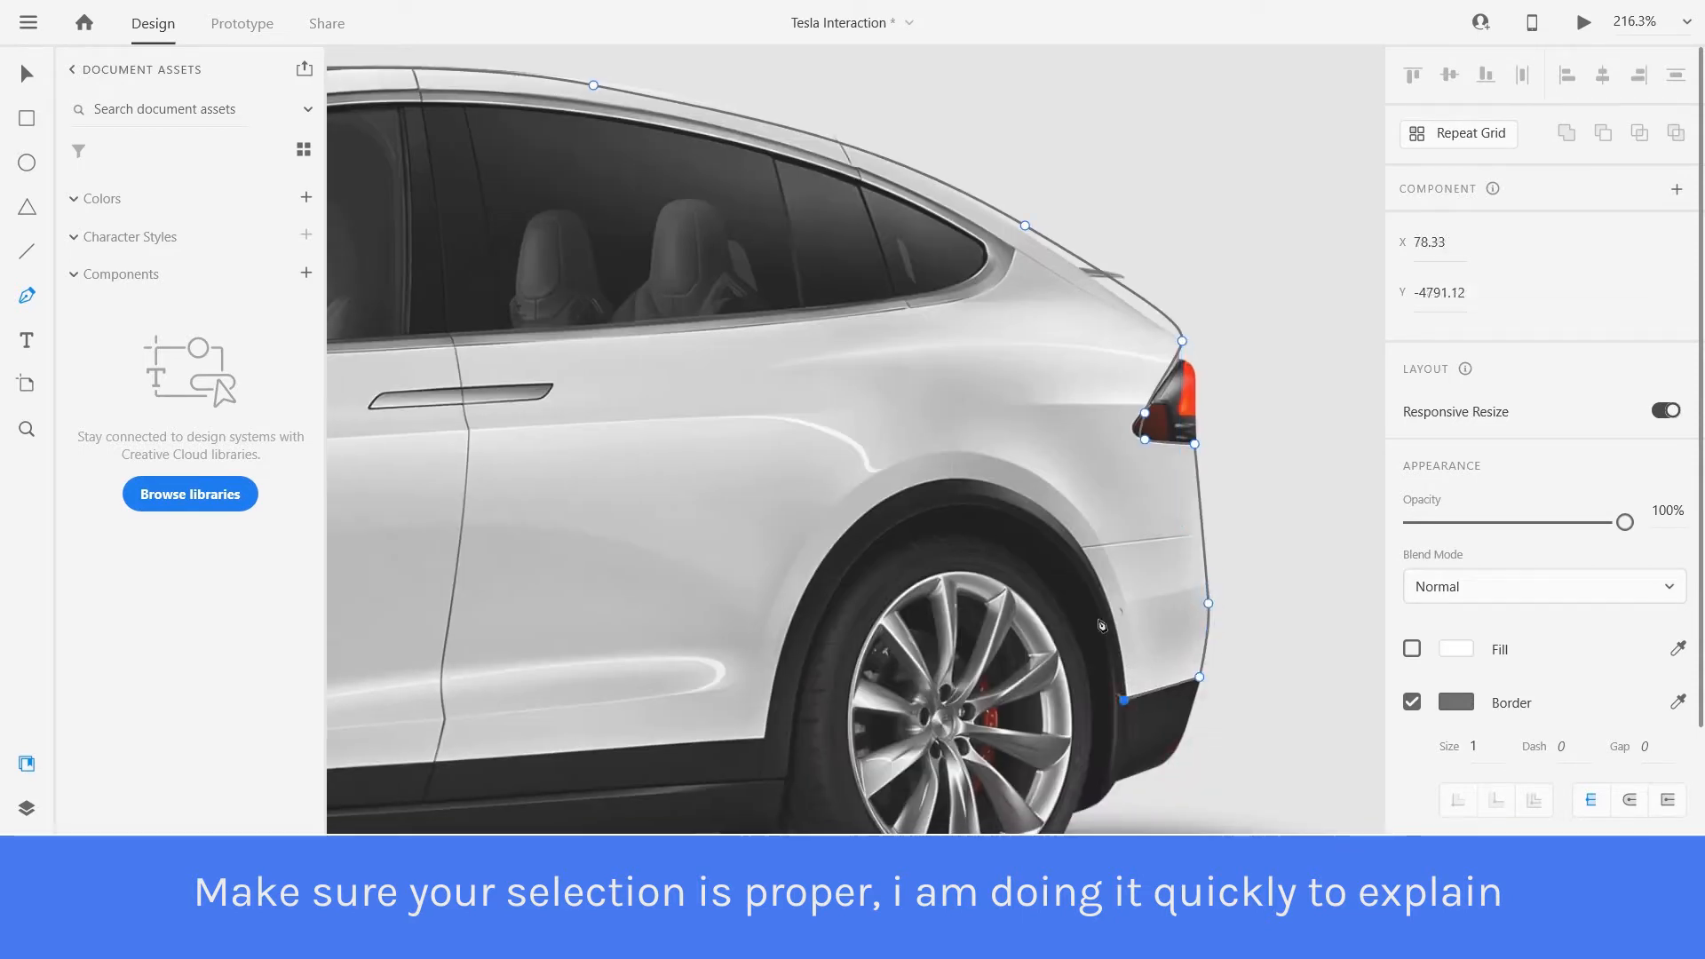
{"action": "left_click", "coordinate": [1094, 566]}
{"action": "left_click_drag", "start_coordinate": [1043, 497], "coordinate": [1072, 528]}
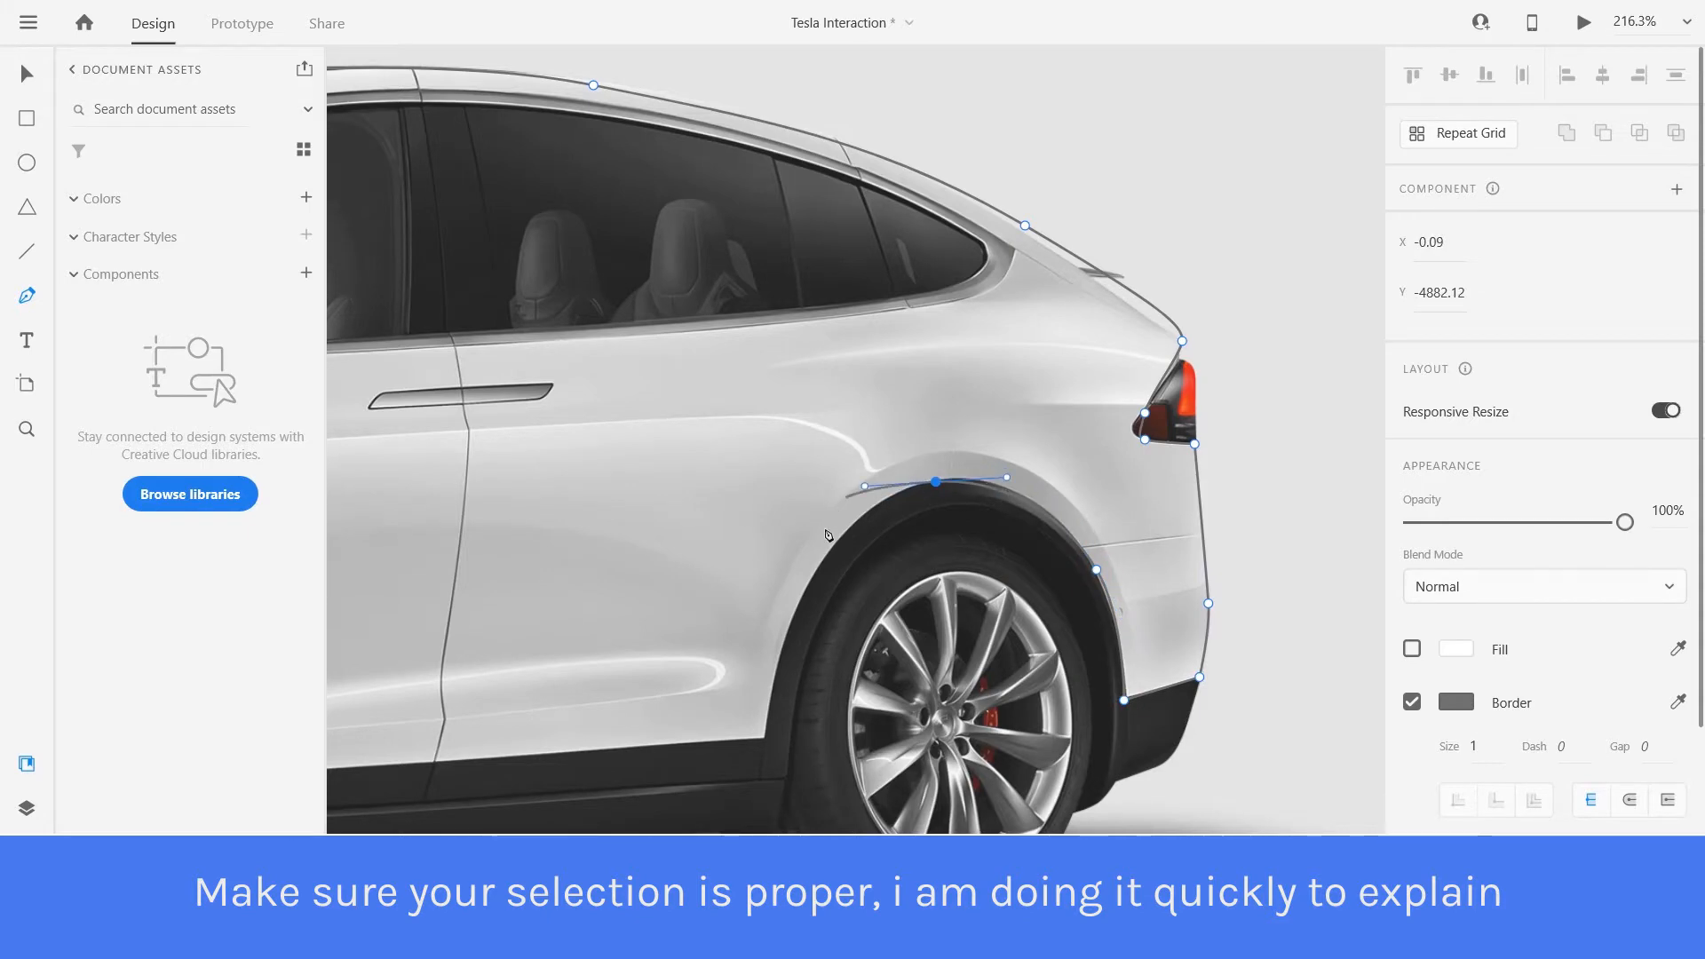
{"action": "scroll", "coordinate": [814, 579], "scroll_direction": "down", "scroll_amount": 4}
{"action": "scroll", "coordinate": [813, 579], "scroll_direction": "left", "scroll_amount": 4}
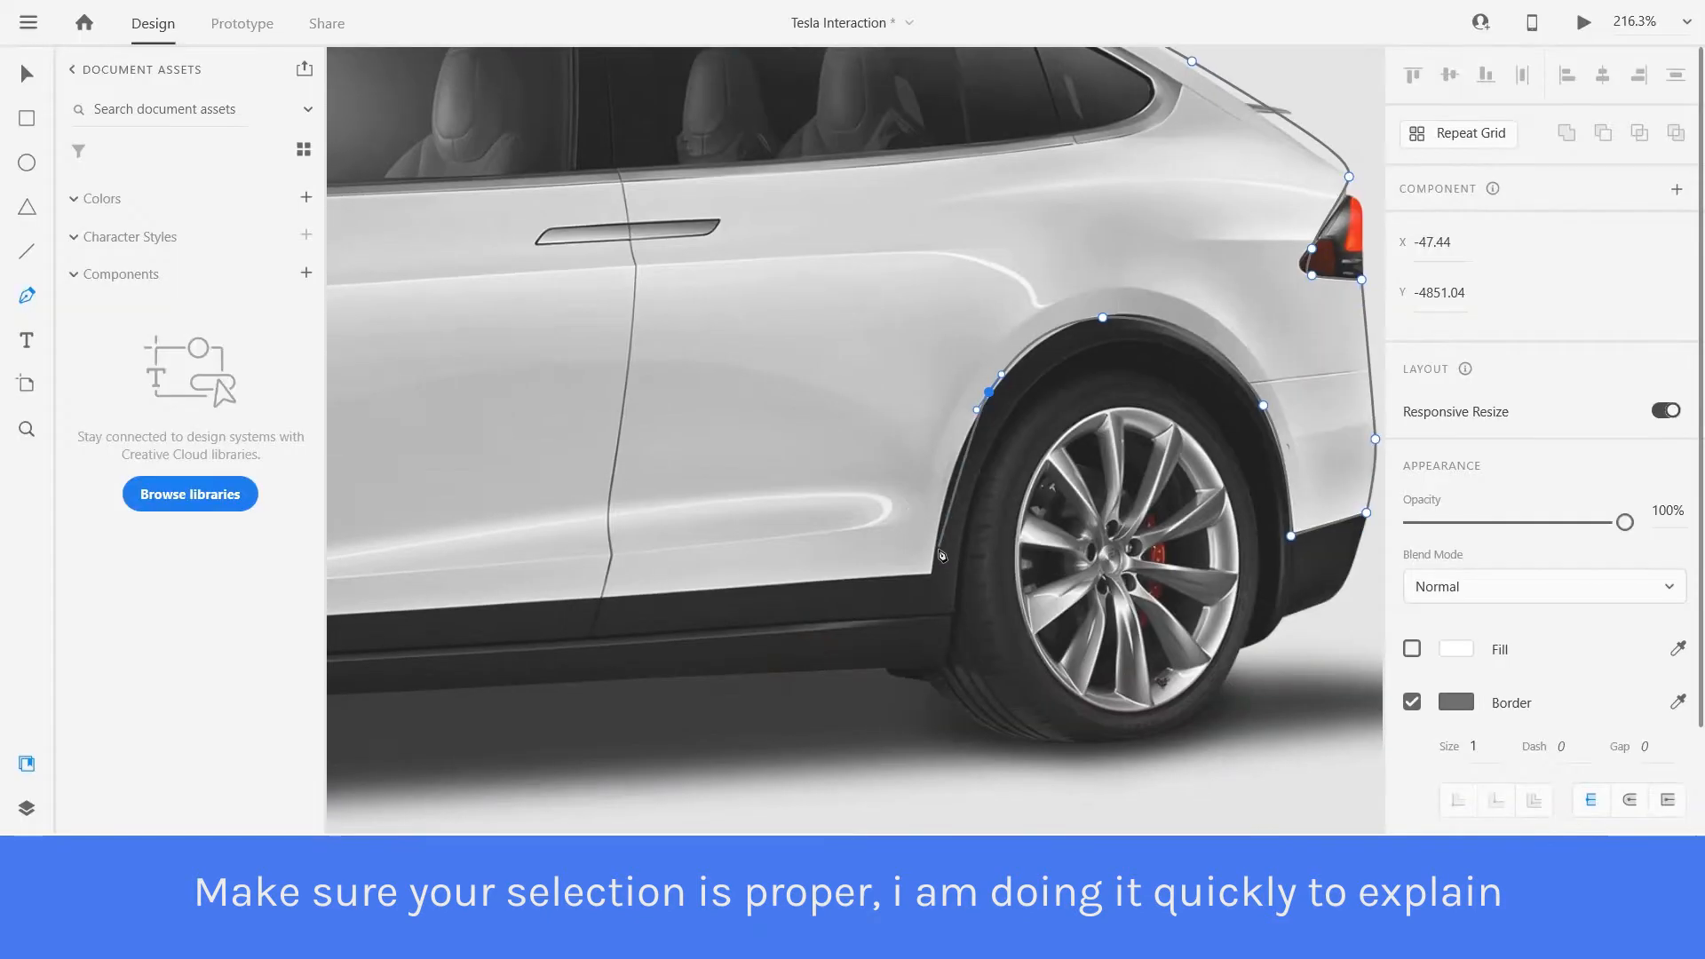
{"action": "left_click_drag", "start_coordinate": [939, 552], "coordinate": [950, 625]}
Extend the pen path along the lower door edge to the bottom rear corner of the front wheel arch.
{"action": "left_click_drag", "start_coordinate": [741, 525], "coordinate": [1565, 716]}
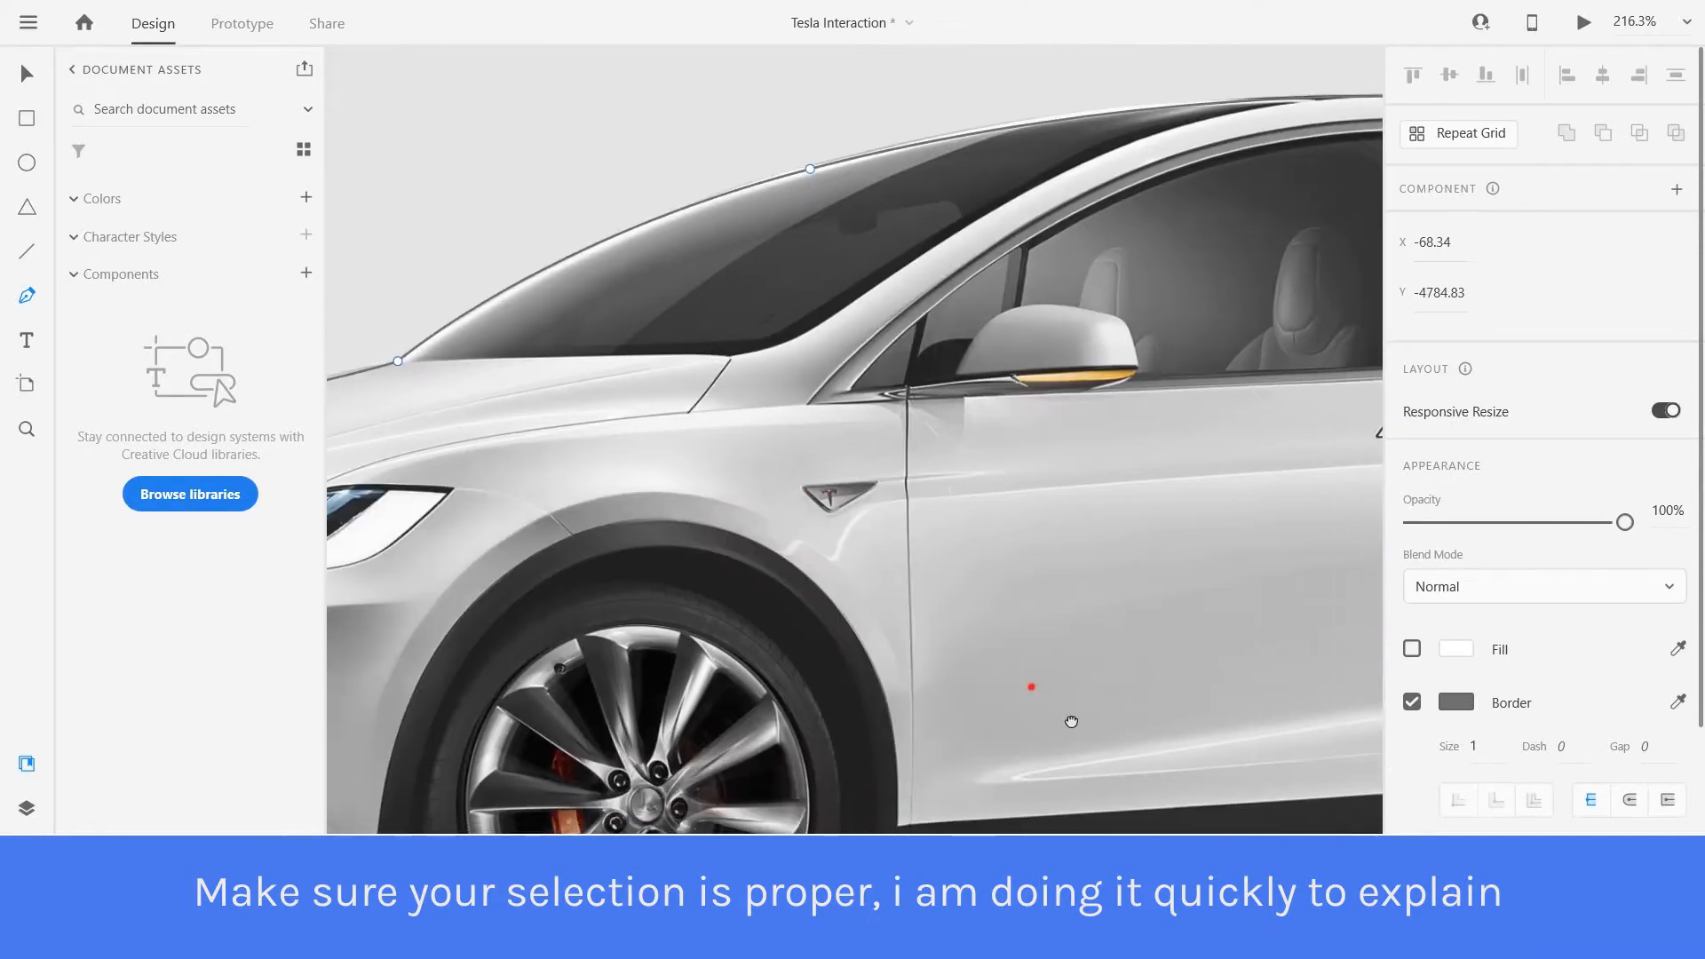
{"action": "left_click_drag", "start_coordinate": [1070, 721], "coordinate": [227, 223]}
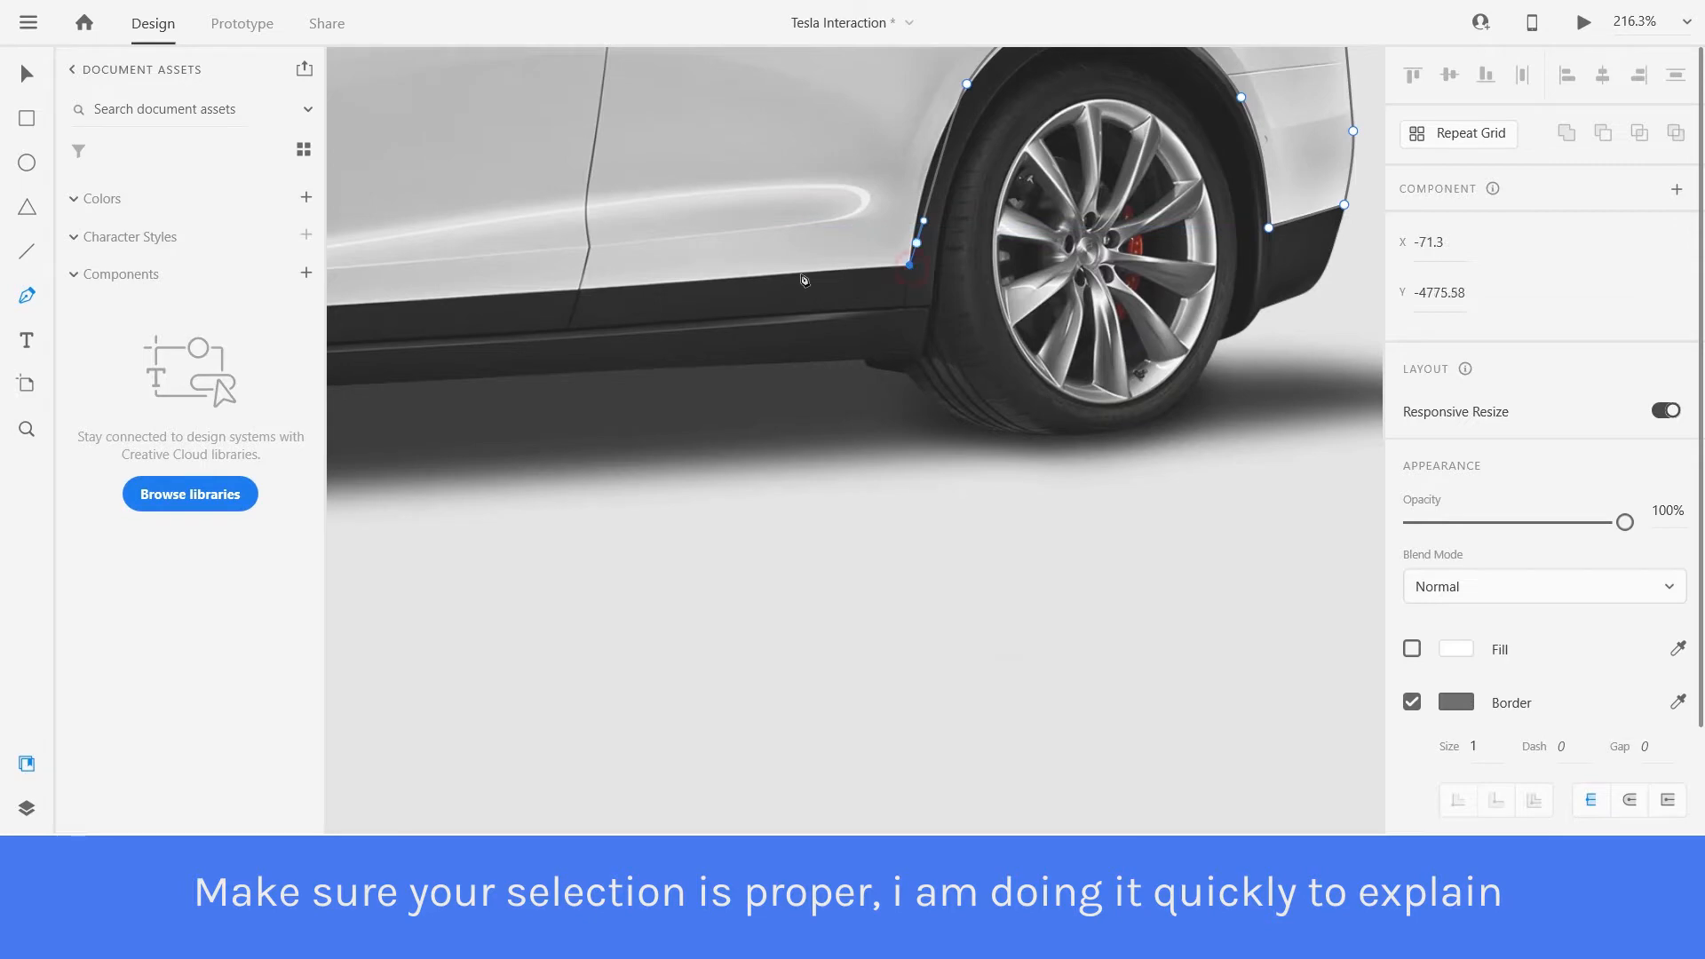
{"action": "left_click_drag", "start_coordinate": [449, 199], "coordinate": [640, 278]}
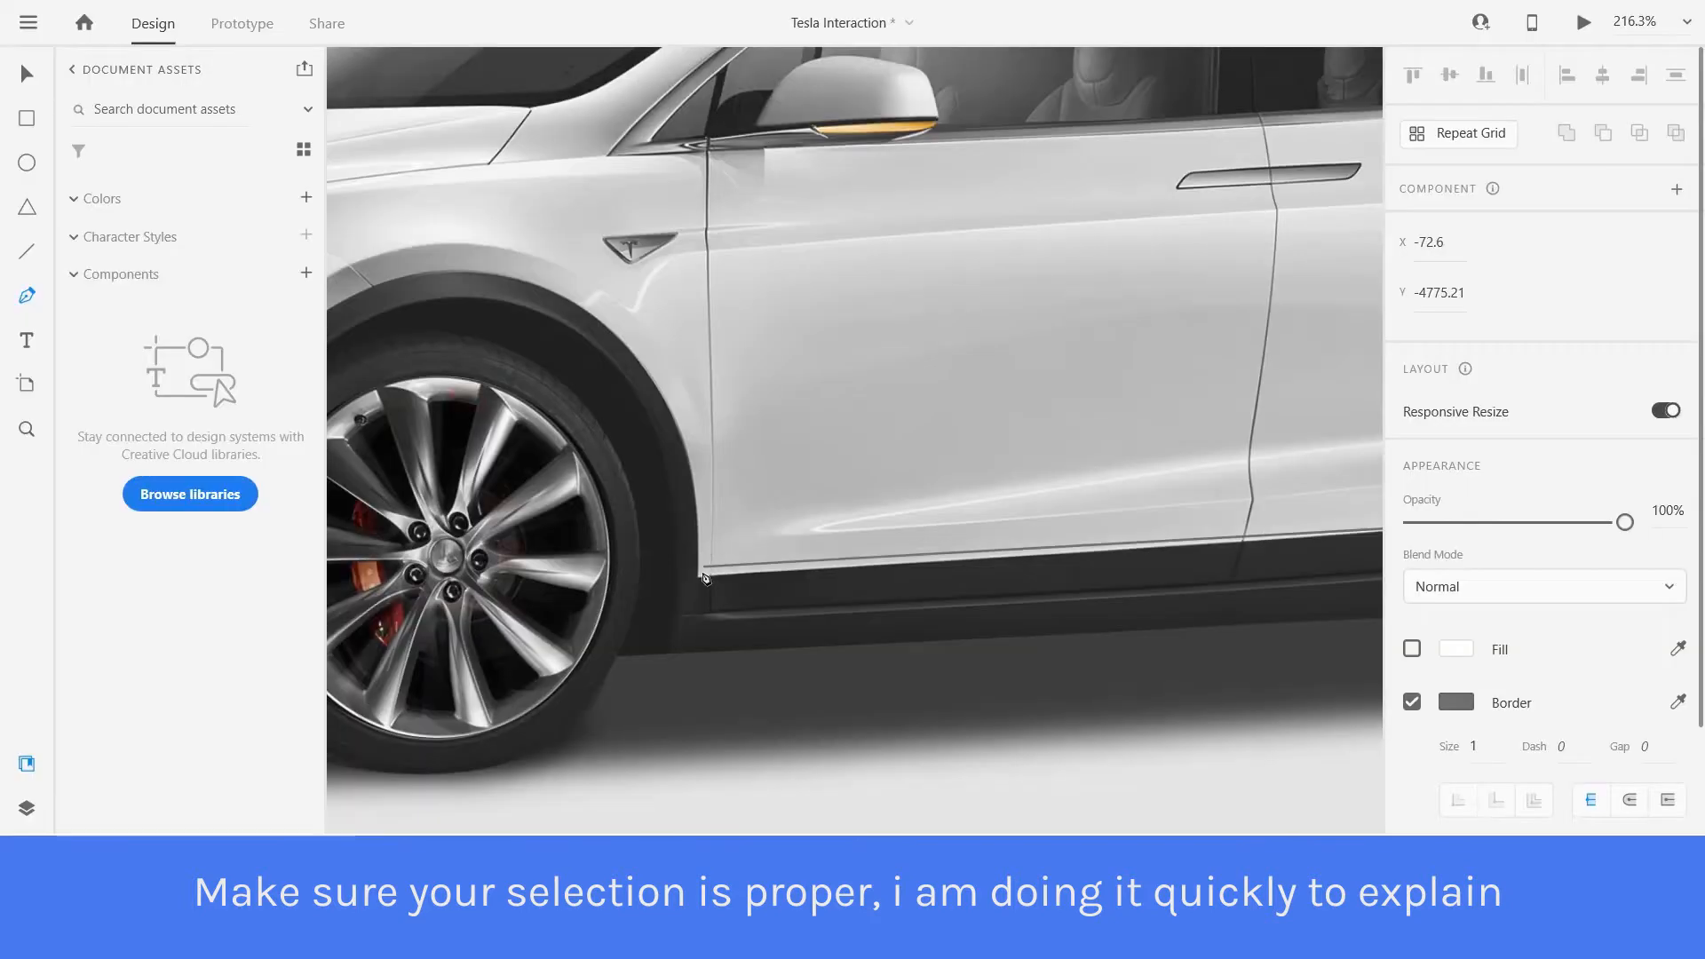
{"action": "left_click", "coordinate": [699, 577]}
Trace the front wheel arch with curved points down to its front lower end.
{"action": "left_click_drag", "start_coordinate": [597, 343], "coordinate": [750, 418]}
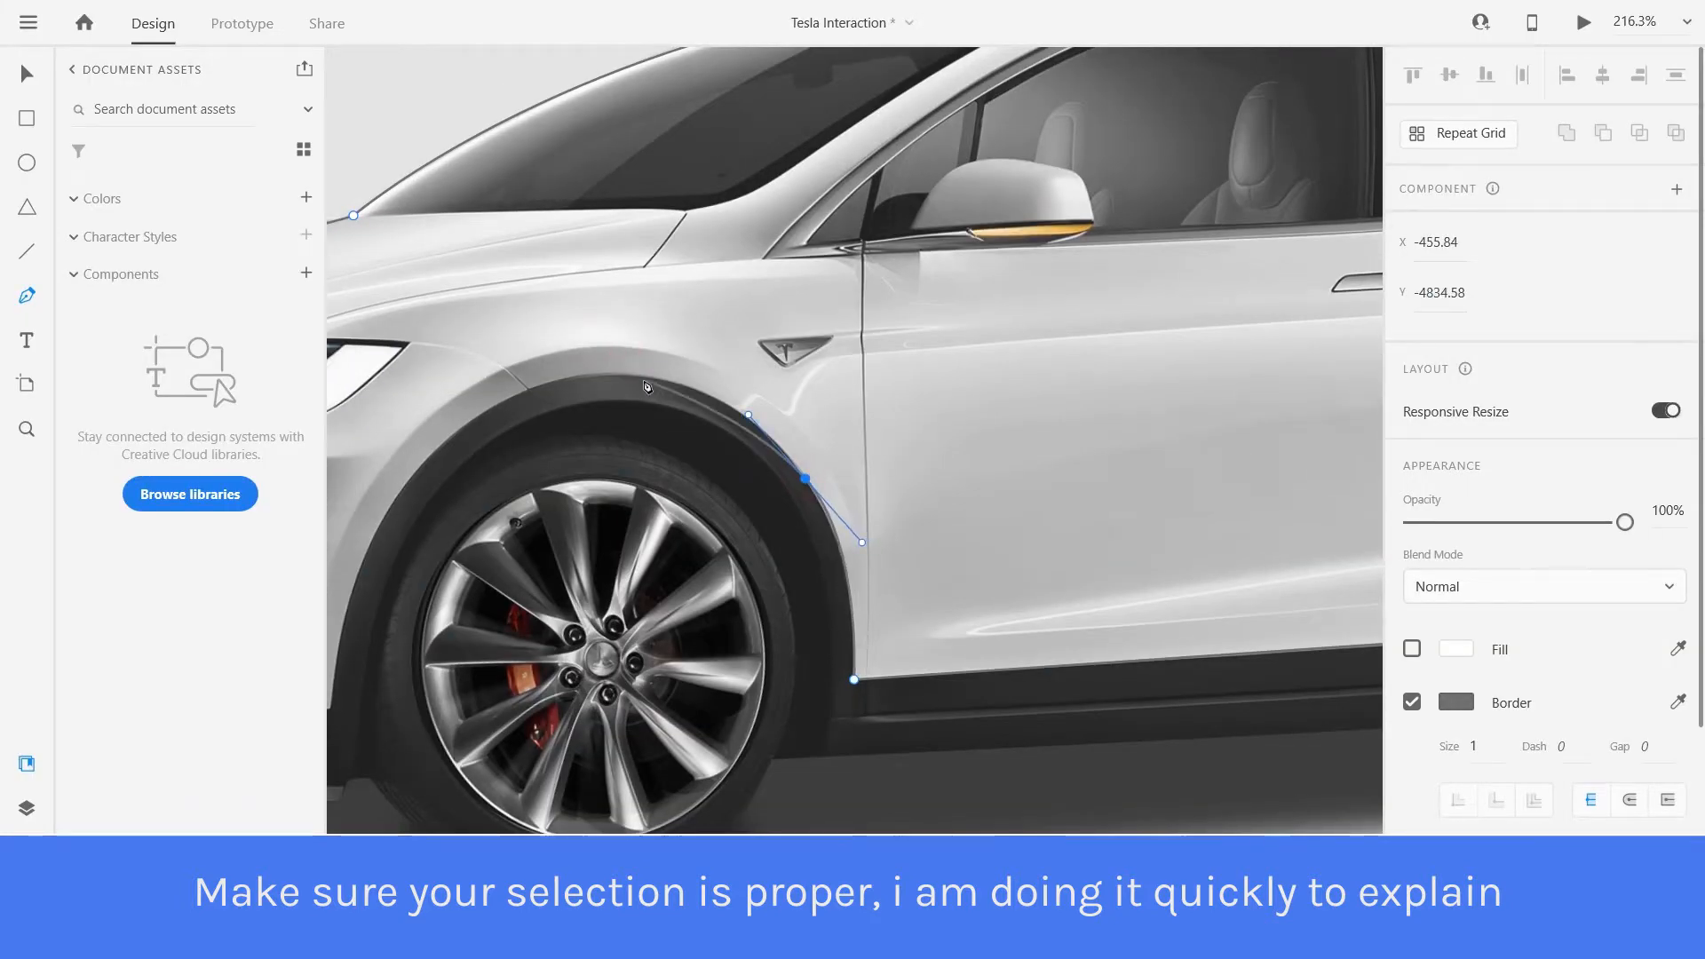
{"action": "left_click_drag", "start_coordinate": [552, 365], "coordinate": [532, 374]}
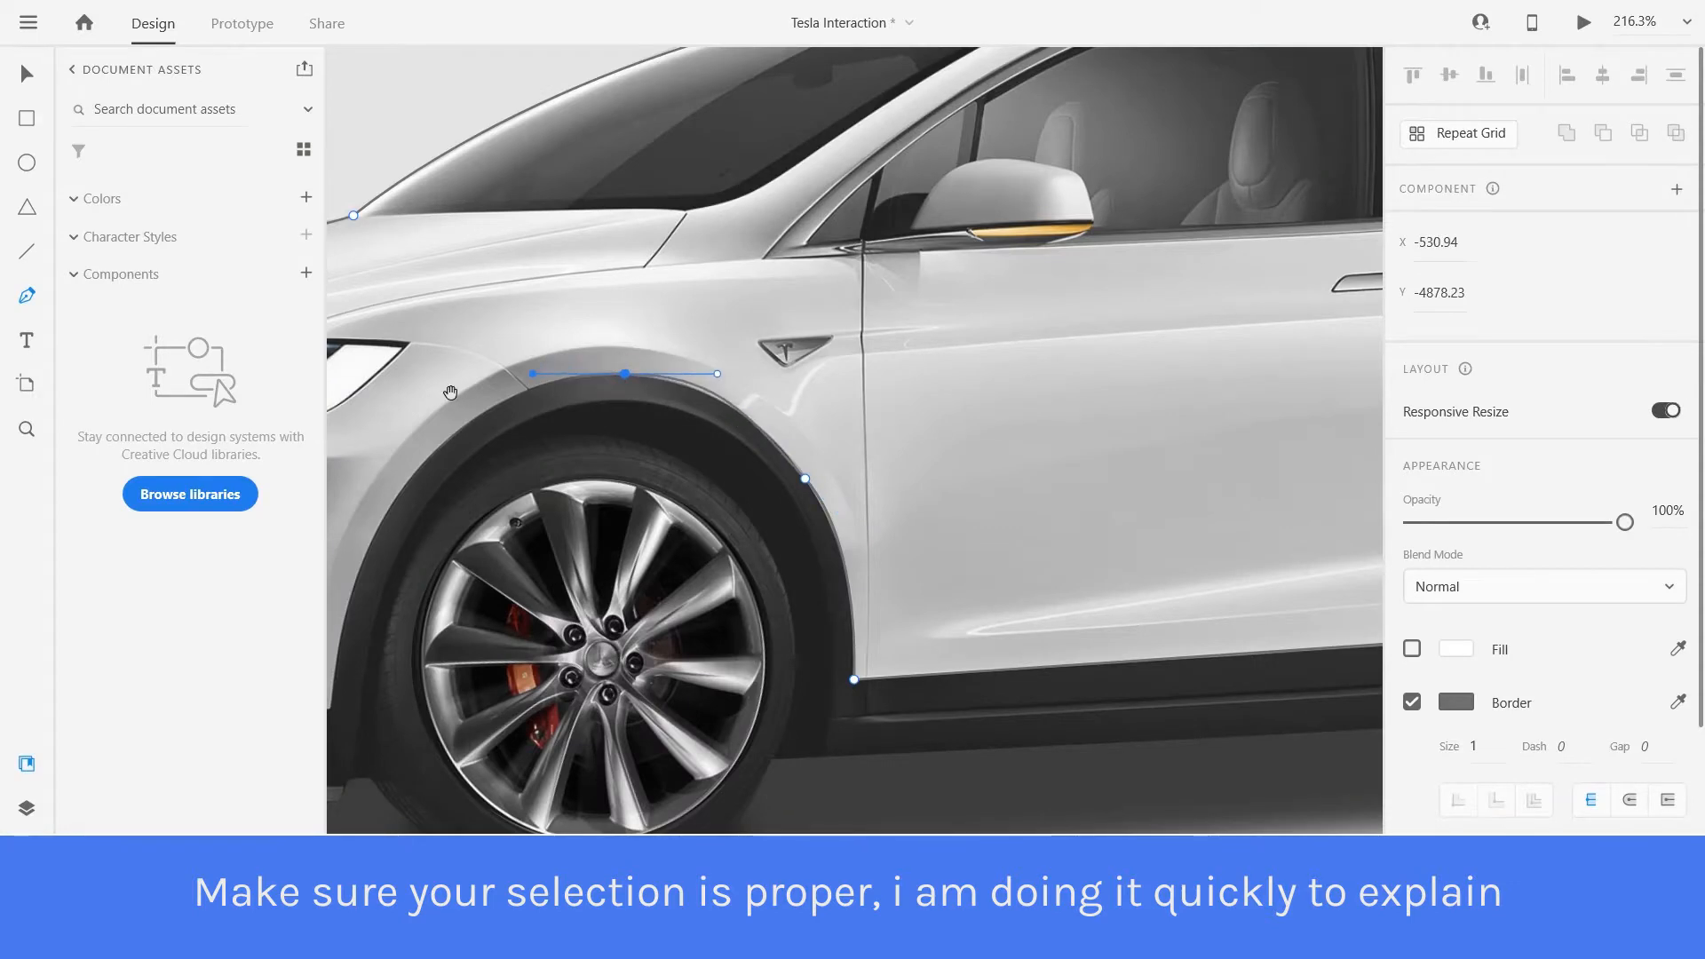
{"action": "left_click_drag", "start_coordinate": [443, 411], "coordinate": [697, 337]}
{"action": "left_click_drag", "start_coordinate": [622, 481], "coordinate": [609, 482]}
{"action": "left_click_drag", "start_coordinate": [591, 610], "coordinate": [592, 639]}
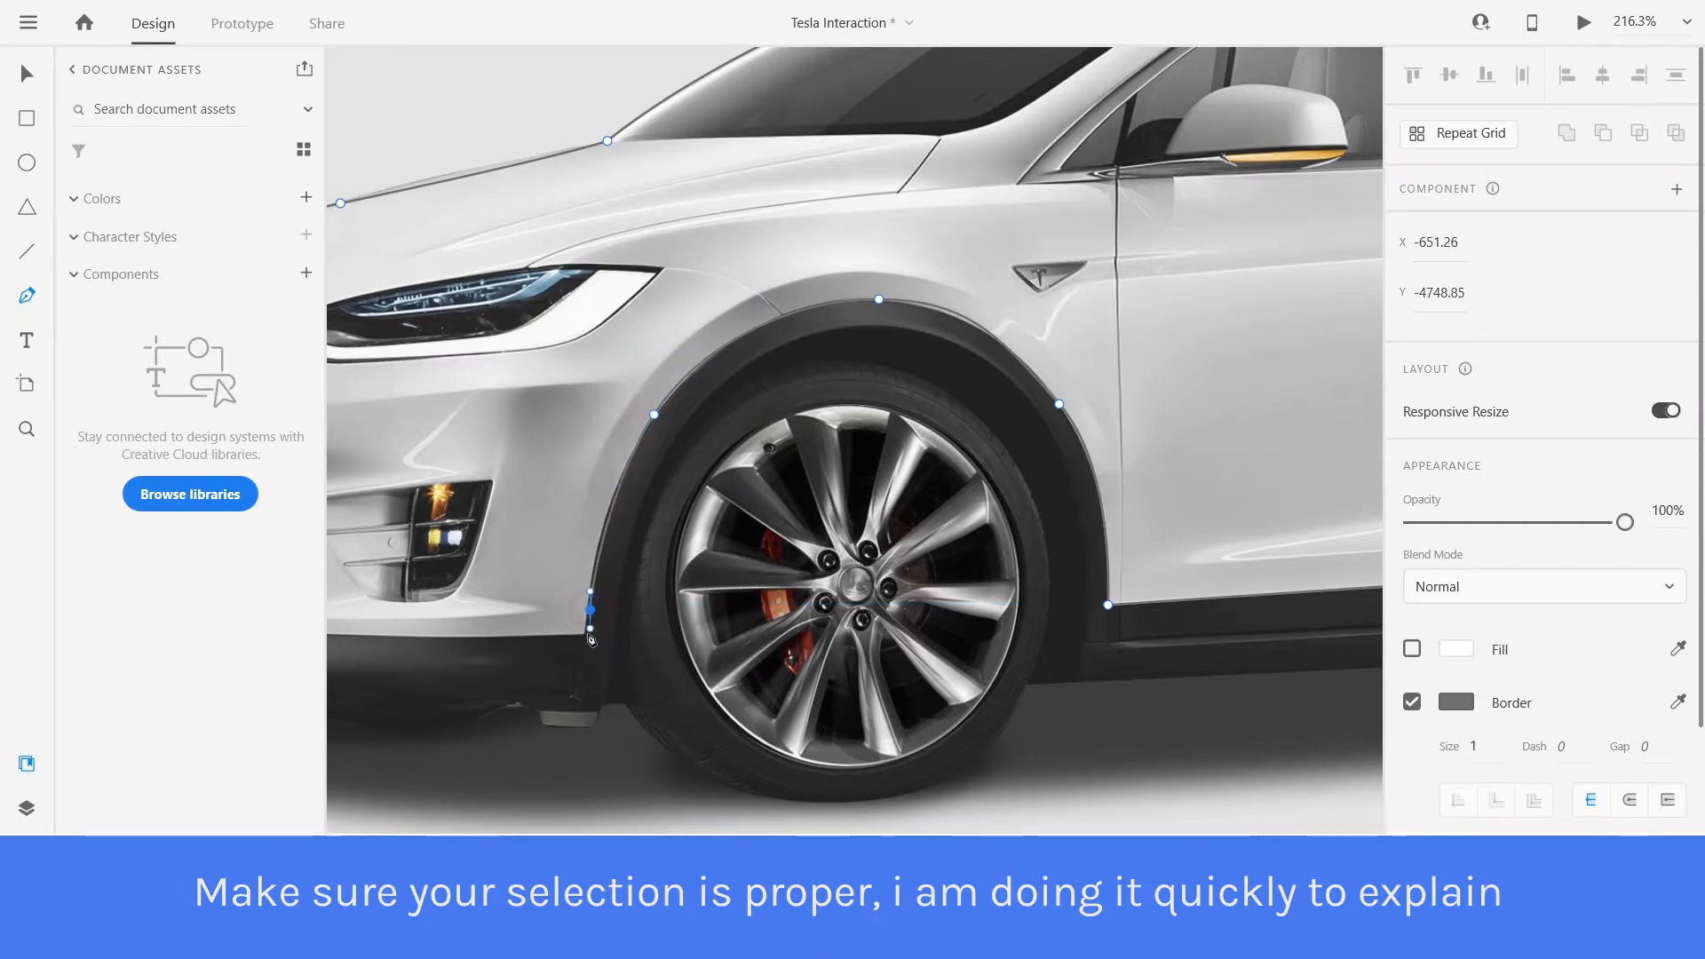
Replace the last point at the front arch's lower end and continue the path along the front bumper's lower edge.
{"action": "left_click_drag", "start_coordinate": [443, 632], "coordinate": [732, 699]}
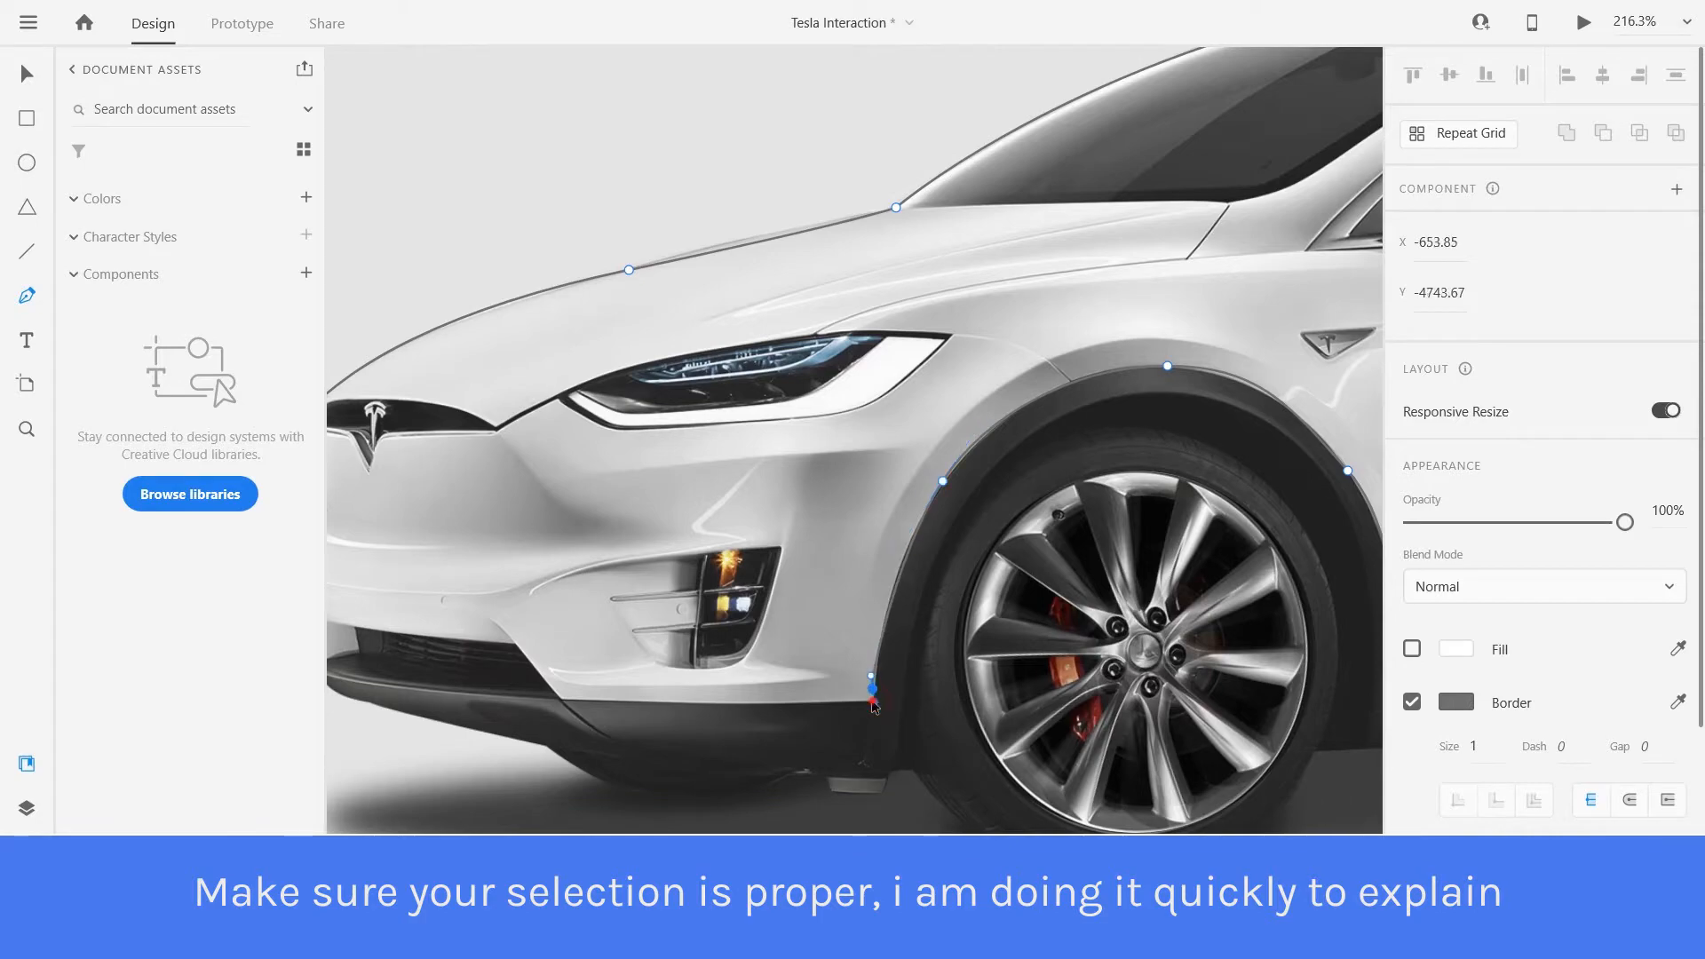
{"action": "scroll", "coordinate": [881, 687], "scroll_direction": "up", "scroll_amount": 3}
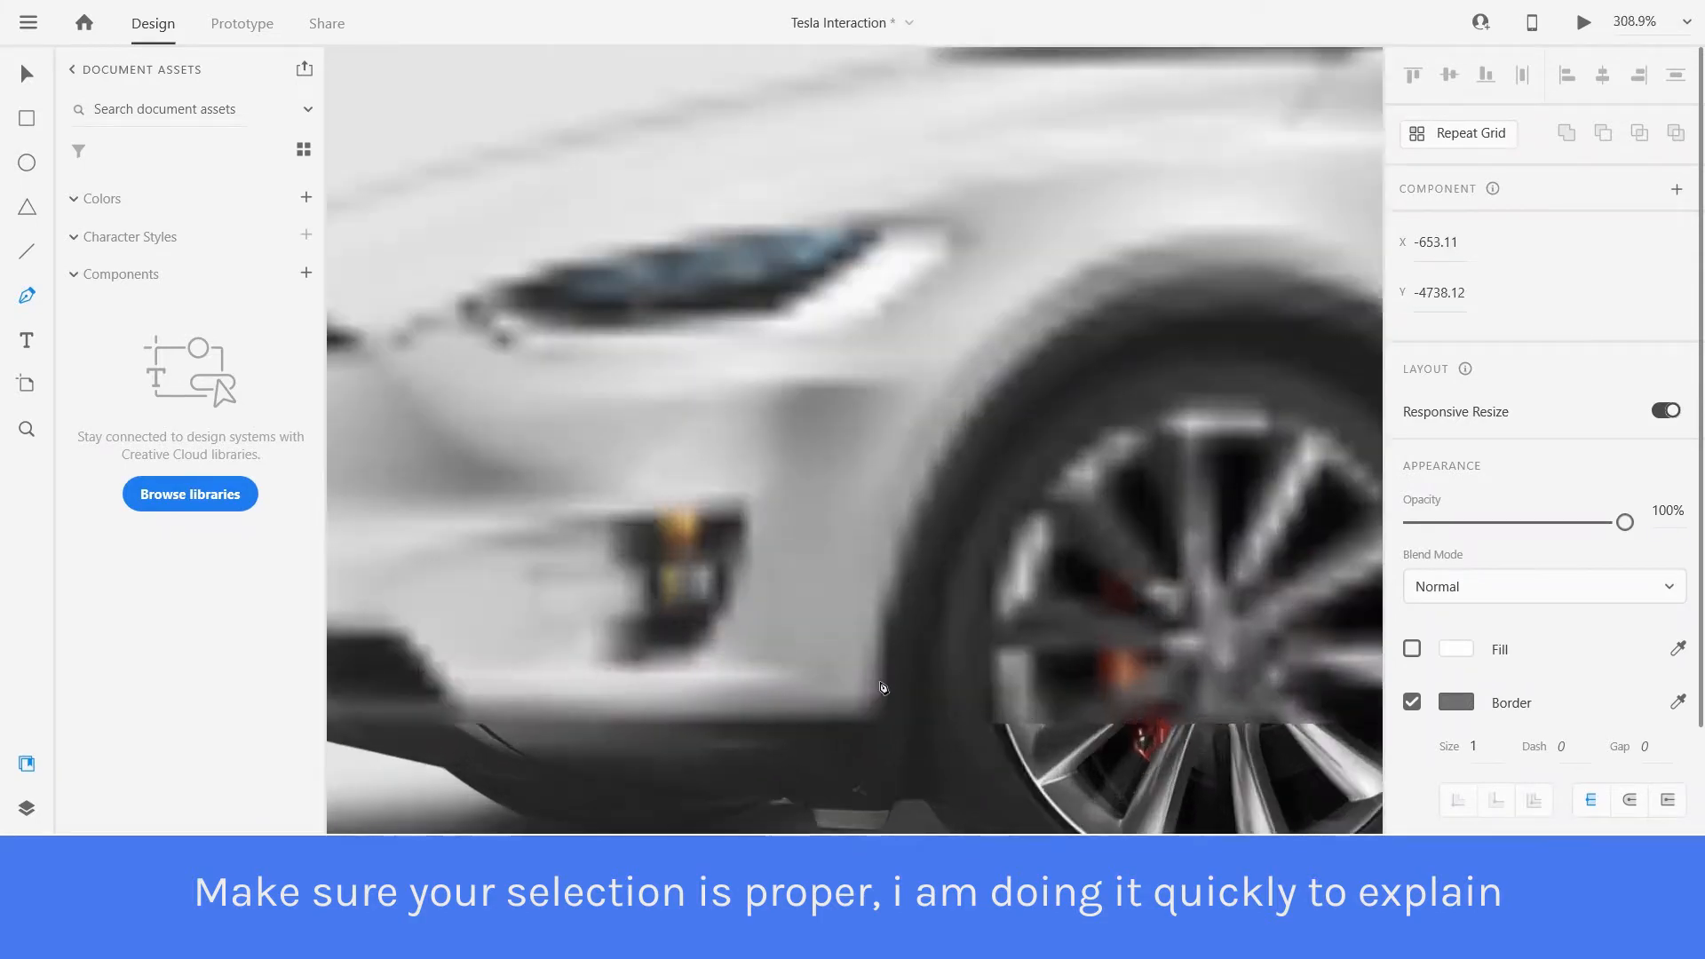
{"action": "scroll", "coordinate": [882, 686], "scroll_direction": "up", "scroll_amount": 3}
{"action": "key", "text": "ctrl+z"}
{"action": "left_click_drag", "start_coordinate": [866, 718], "coordinate": [868, 750]}
{"action": "left_click", "coordinate": [533, 721]}
Undo the last point, retrace the lower grille opening's edge and close the path at its starting point on the bumper.
{"action": "scroll", "coordinate": [622, 724], "scroll_direction": "down", "scroll_amount": 5}
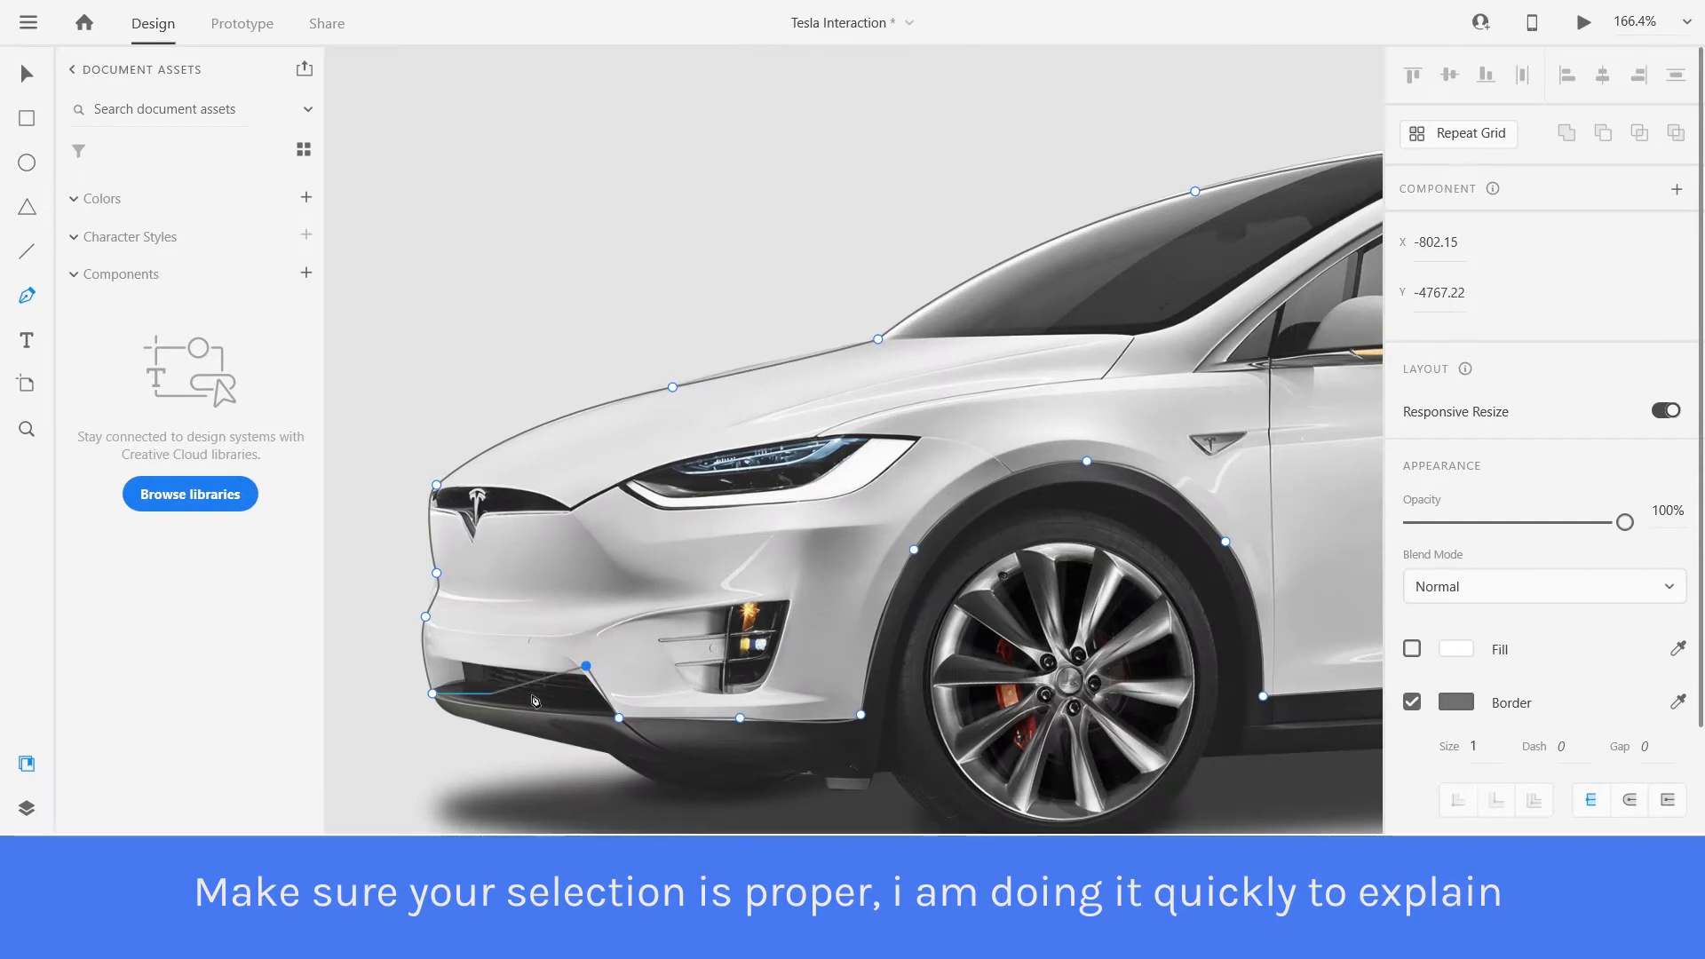
{"action": "key", "text": "ctrl+z"}
{"action": "scroll", "coordinate": [536, 700], "scroll_direction": "up", "scroll_amount": 5}
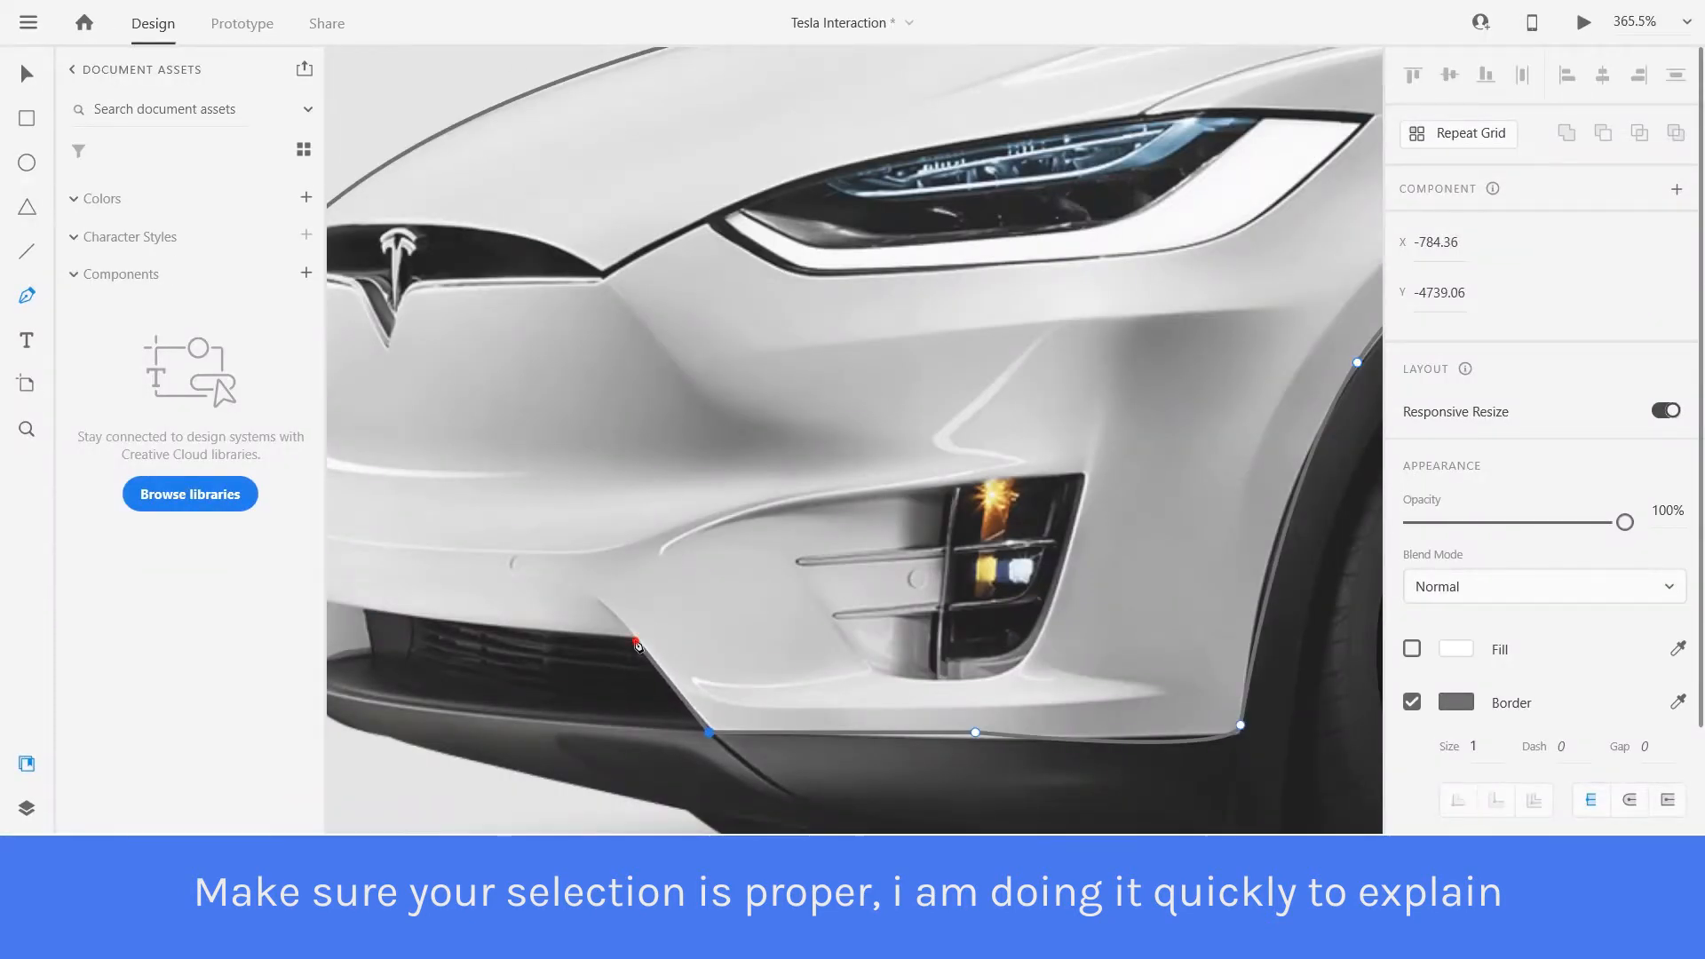
{"action": "scroll", "coordinate": [675, 675], "scroll_direction": "left", "scroll_amount": 5}
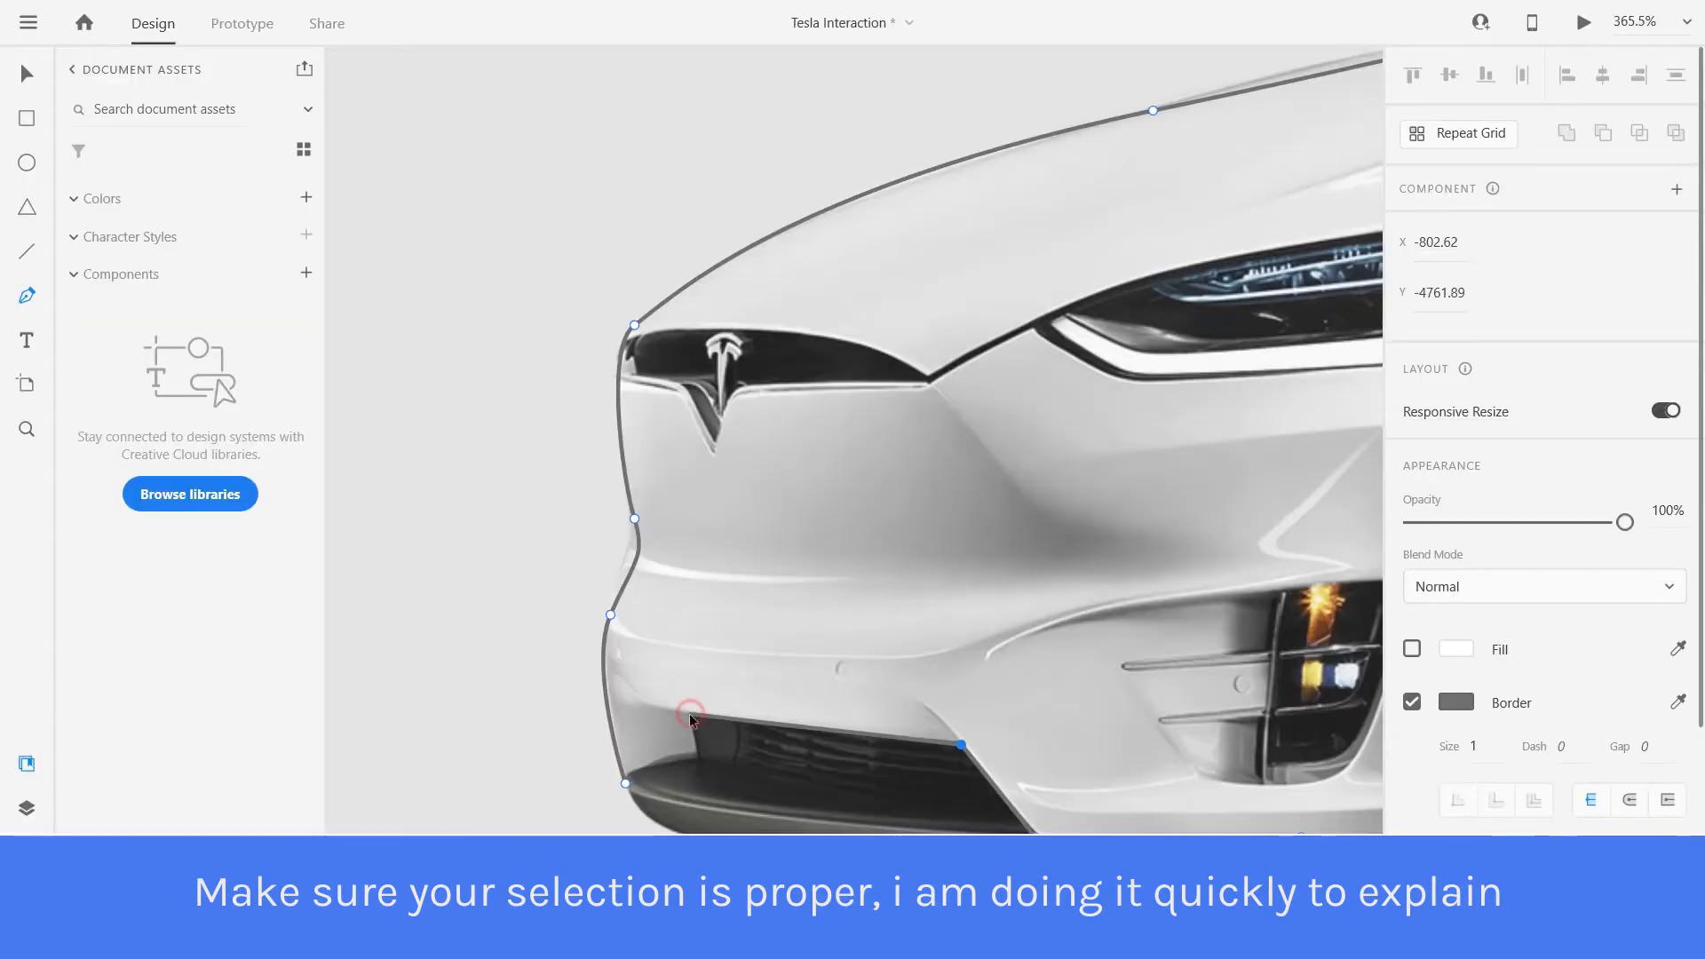
{"action": "left_click", "coordinate": [626, 784]}
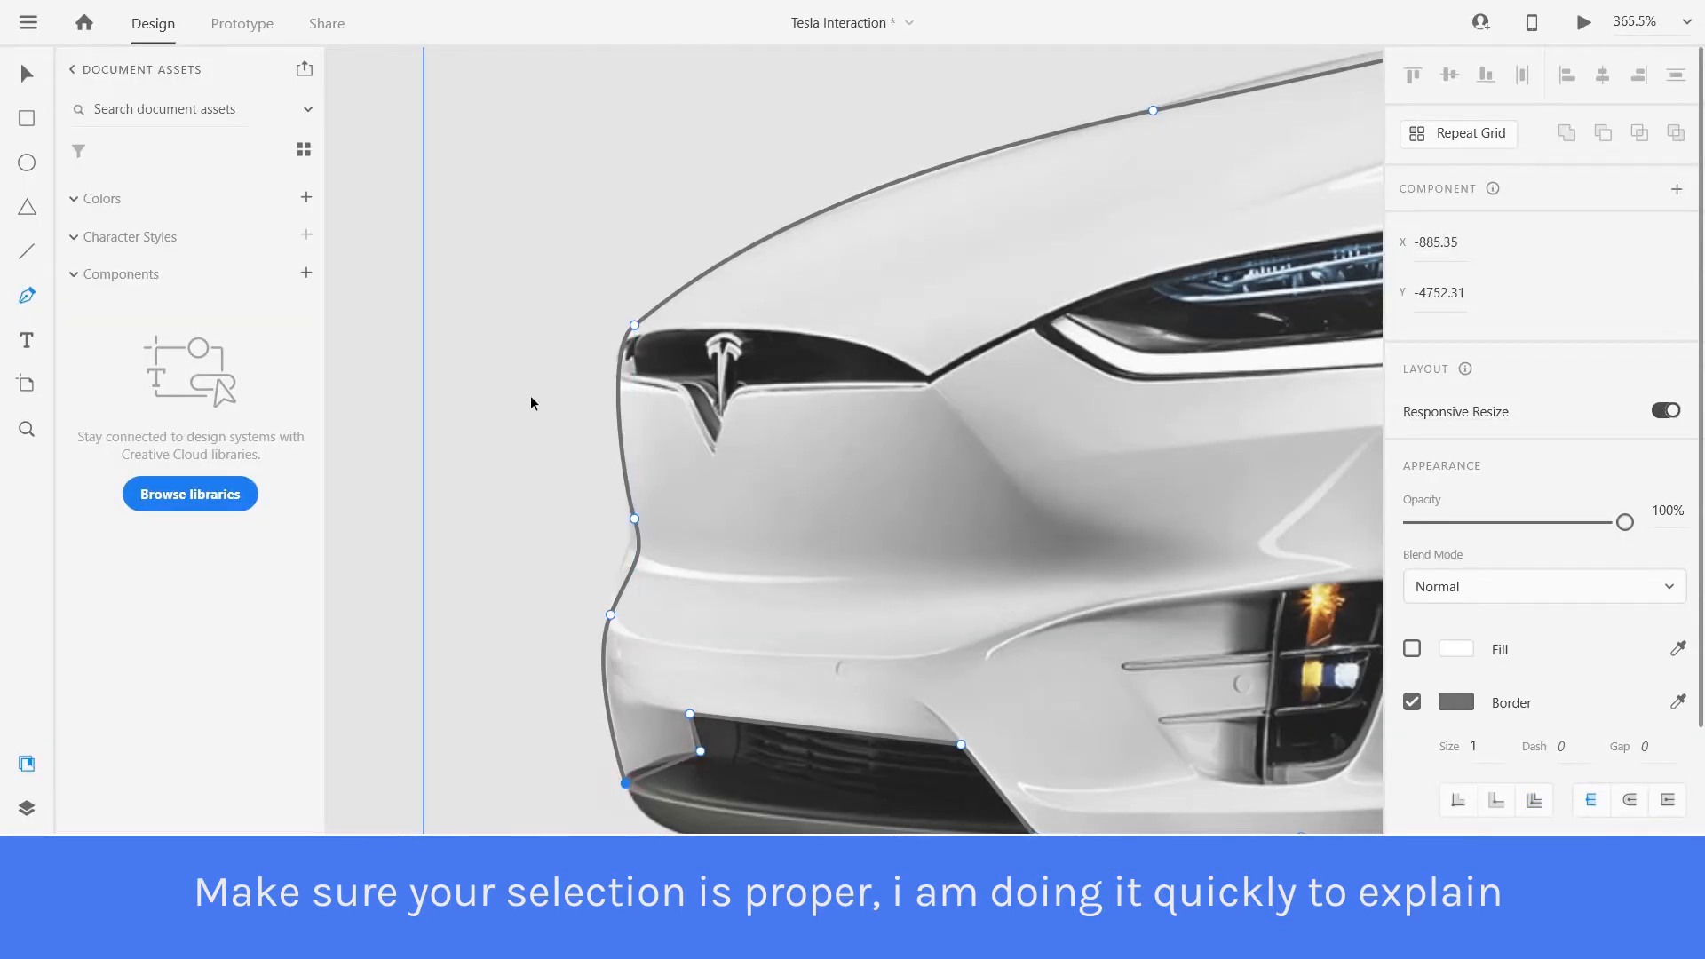
Fill the traced car body shape with red and remove its border.
{"action": "key", "text": "v"}
{"action": "scroll", "coordinate": [533, 396], "scroll_direction": "down", "scroll_amount": 10}
{"action": "scroll", "coordinate": [536, 393], "scroll_direction": "down", "scroll_amount": 3}
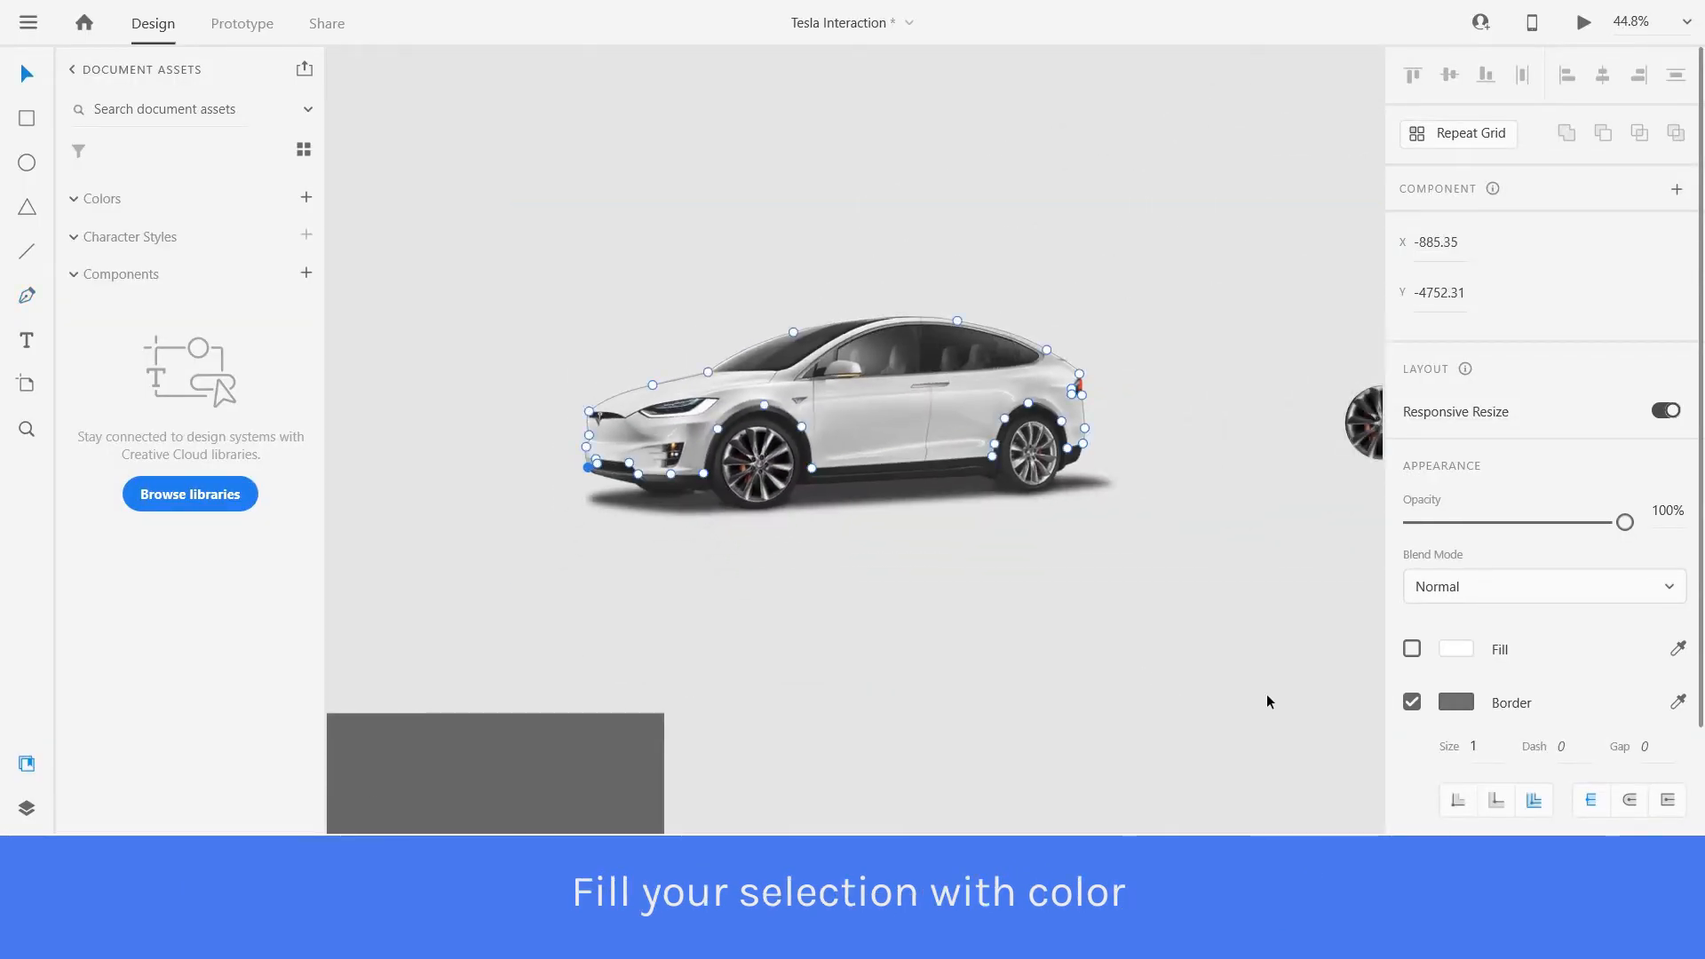
{"action": "left_click", "coordinate": [1412, 650]}
{"action": "left_click", "coordinate": [1412, 702]}
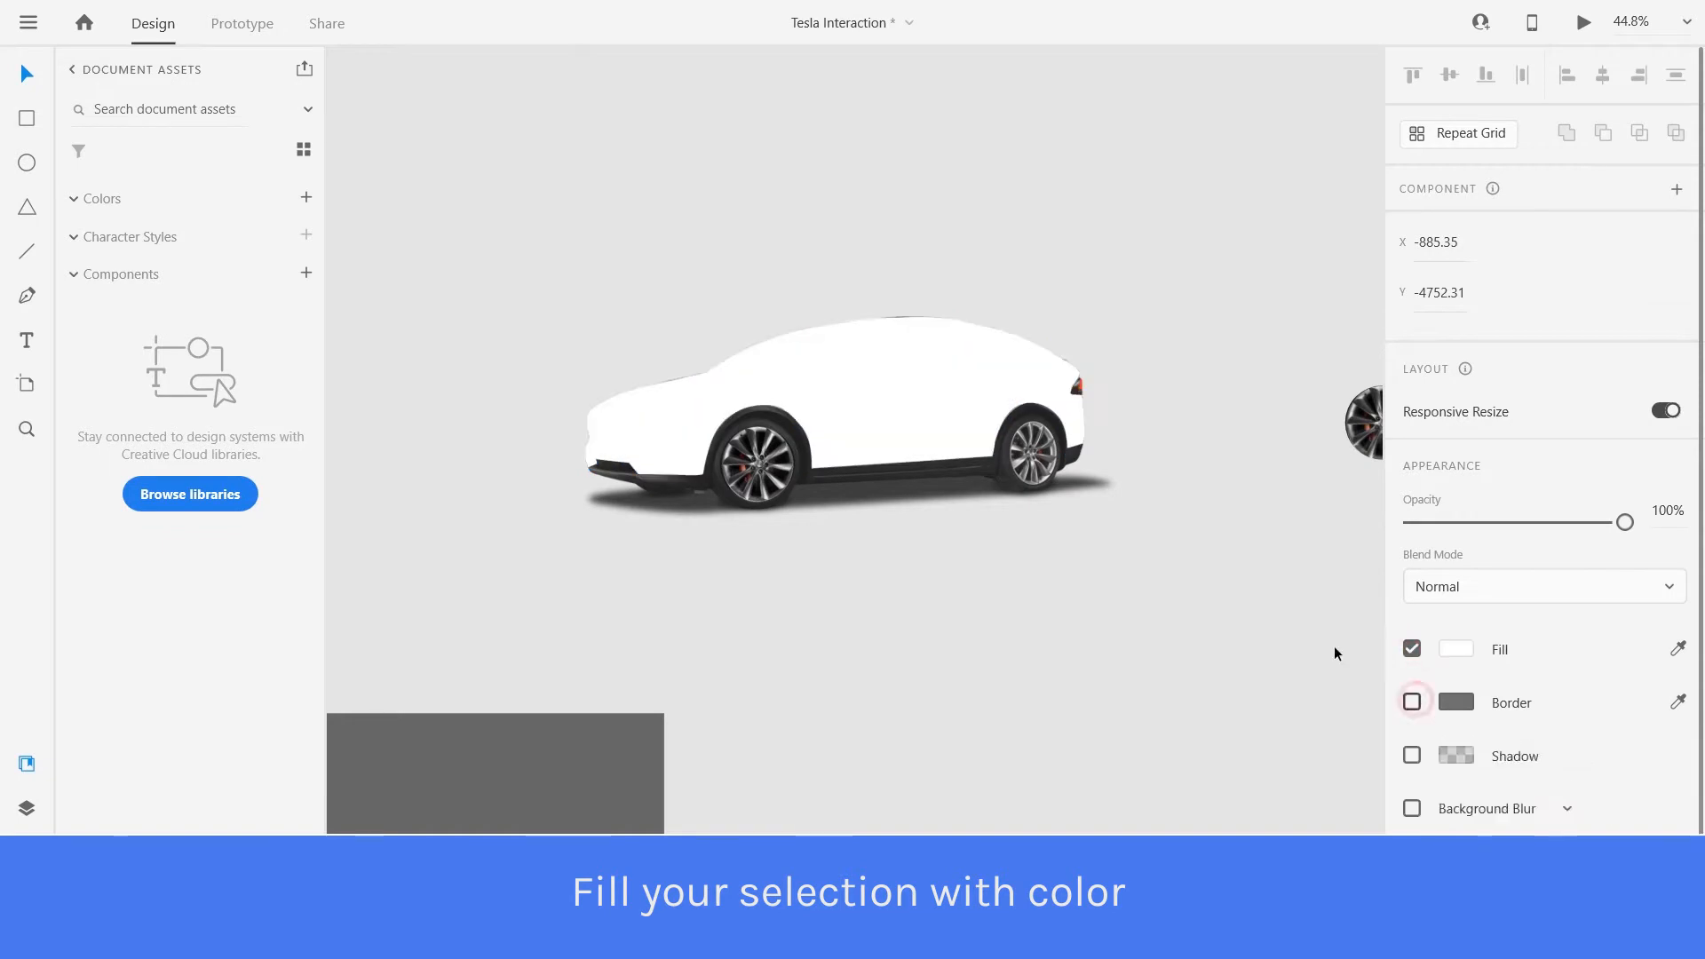
{"action": "left_click", "coordinate": [1447, 648]}
{"action": "left_click", "coordinate": [1314, 516]}
{"action": "left_click", "coordinate": [834, 578]}
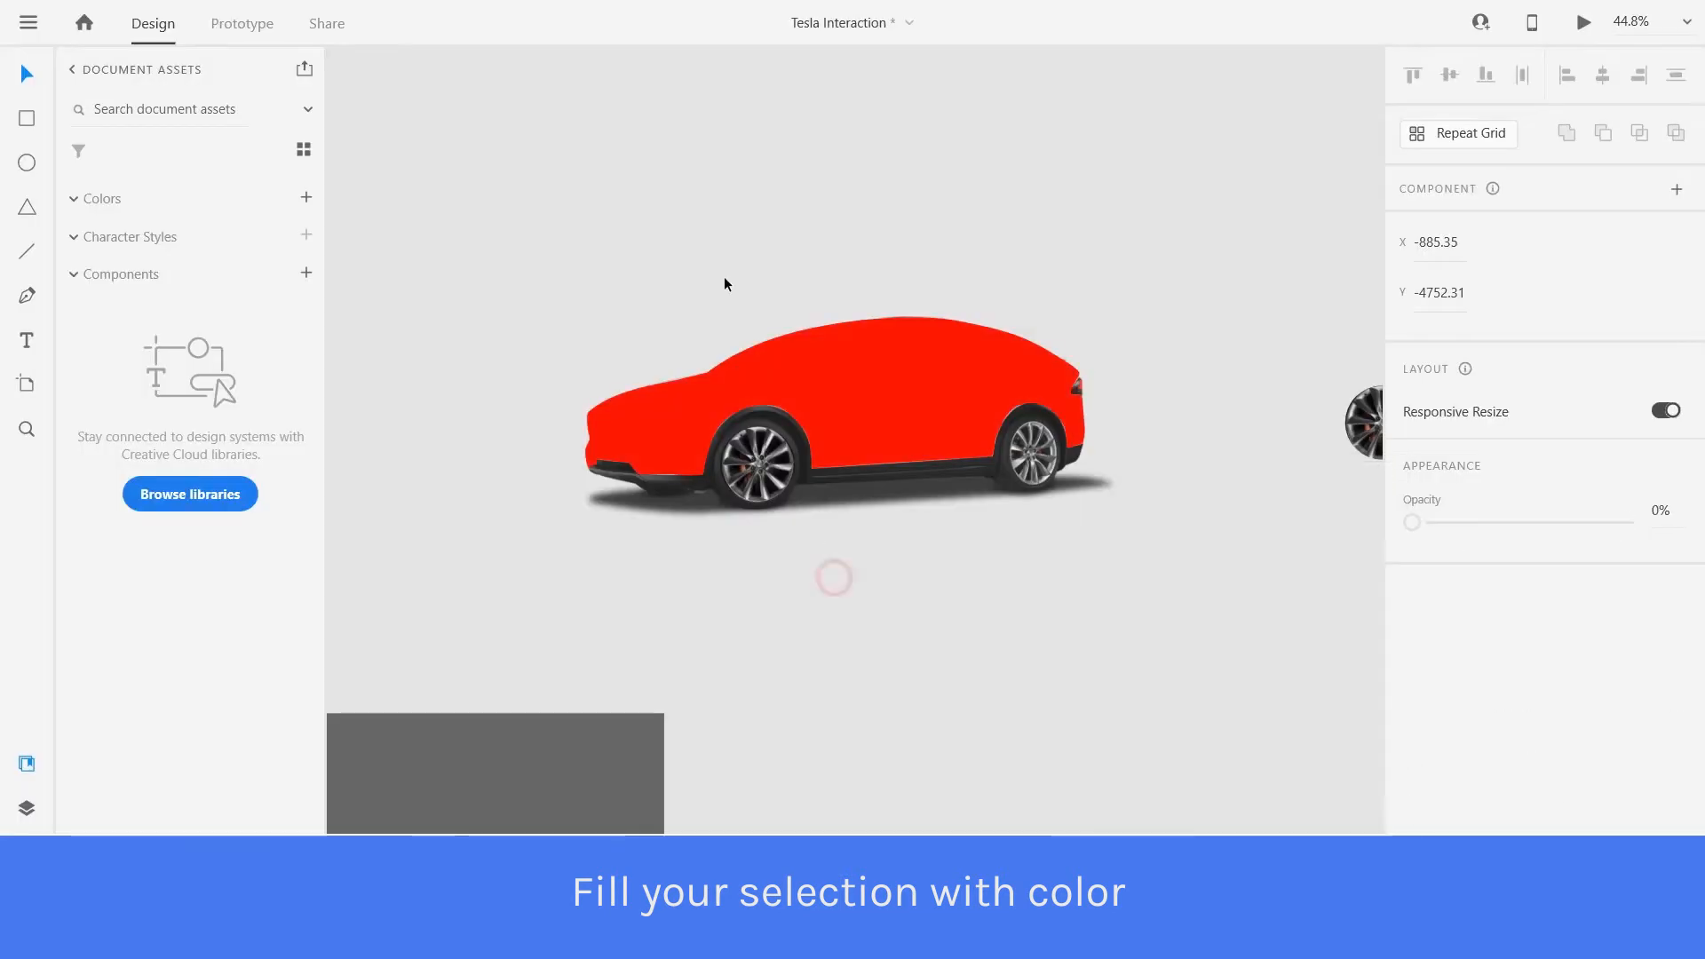
Set the red body shape's blend mode to Multiply.
{"action": "scroll", "coordinate": [737, 266], "scroll_direction": "up", "scroll_amount": 3}
{"action": "left_click", "coordinate": [988, 534]}
{"action": "scroll", "coordinate": [984, 498], "scroll_direction": "down", "scroll_amount": 2}
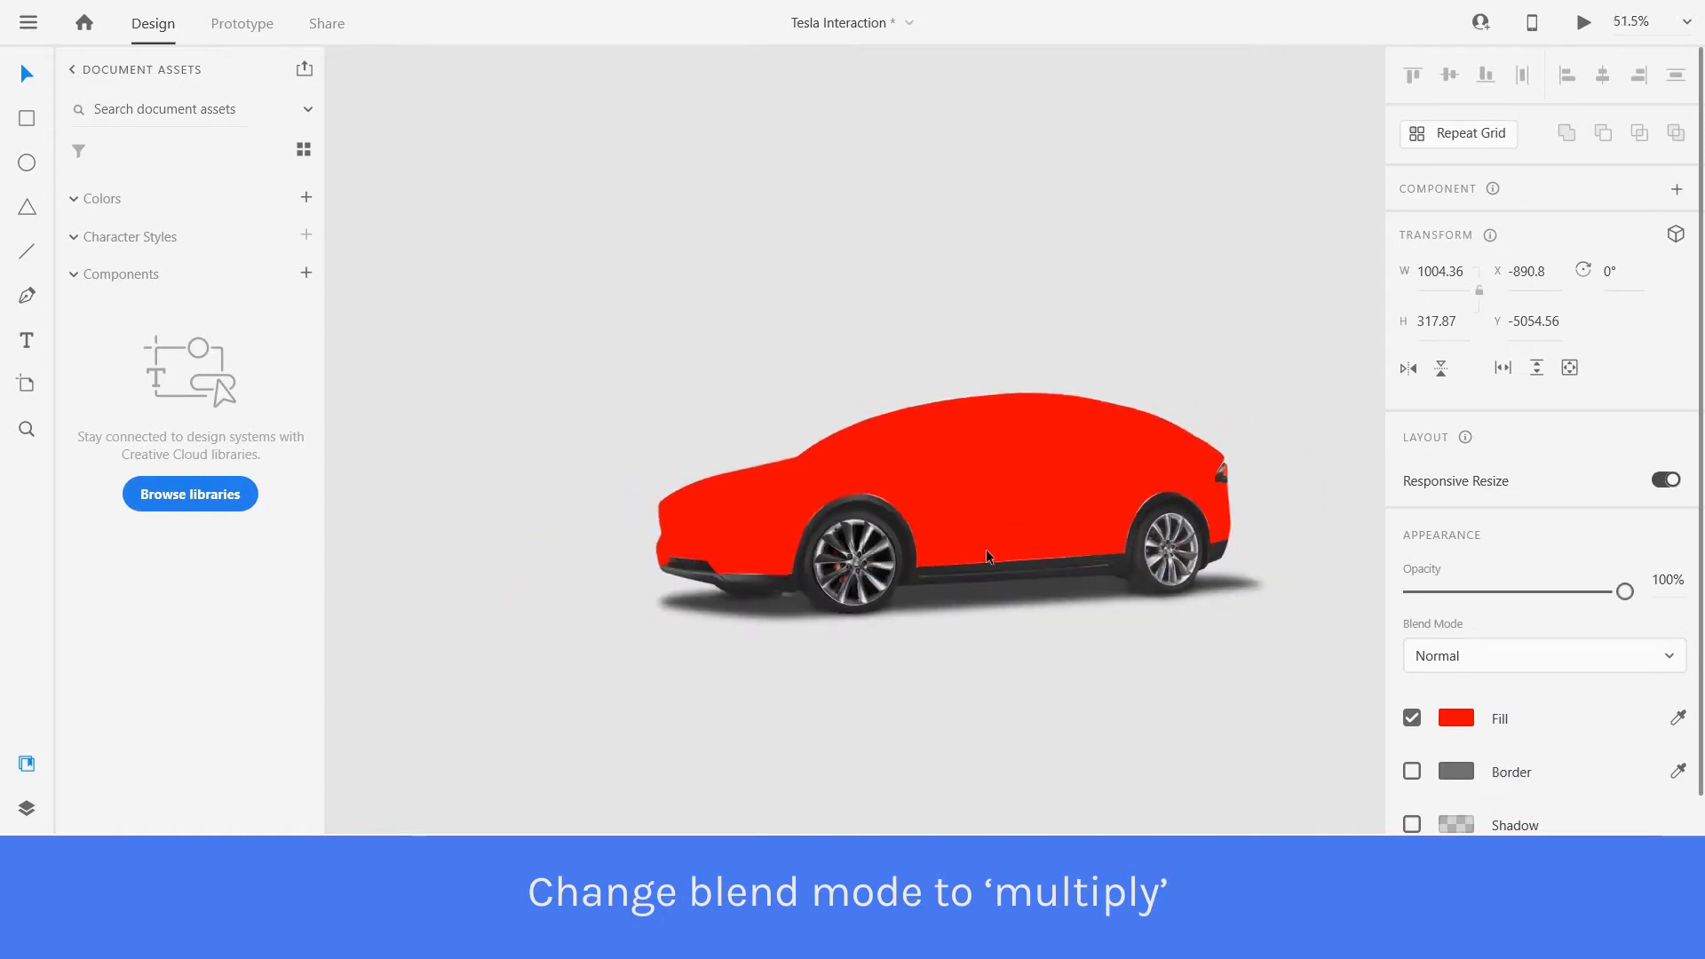
{"action": "scroll", "coordinate": [986, 549], "scroll_direction": "up", "scroll_amount": 1}
{"action": "left_click", "coordinate": [1612, 658]}
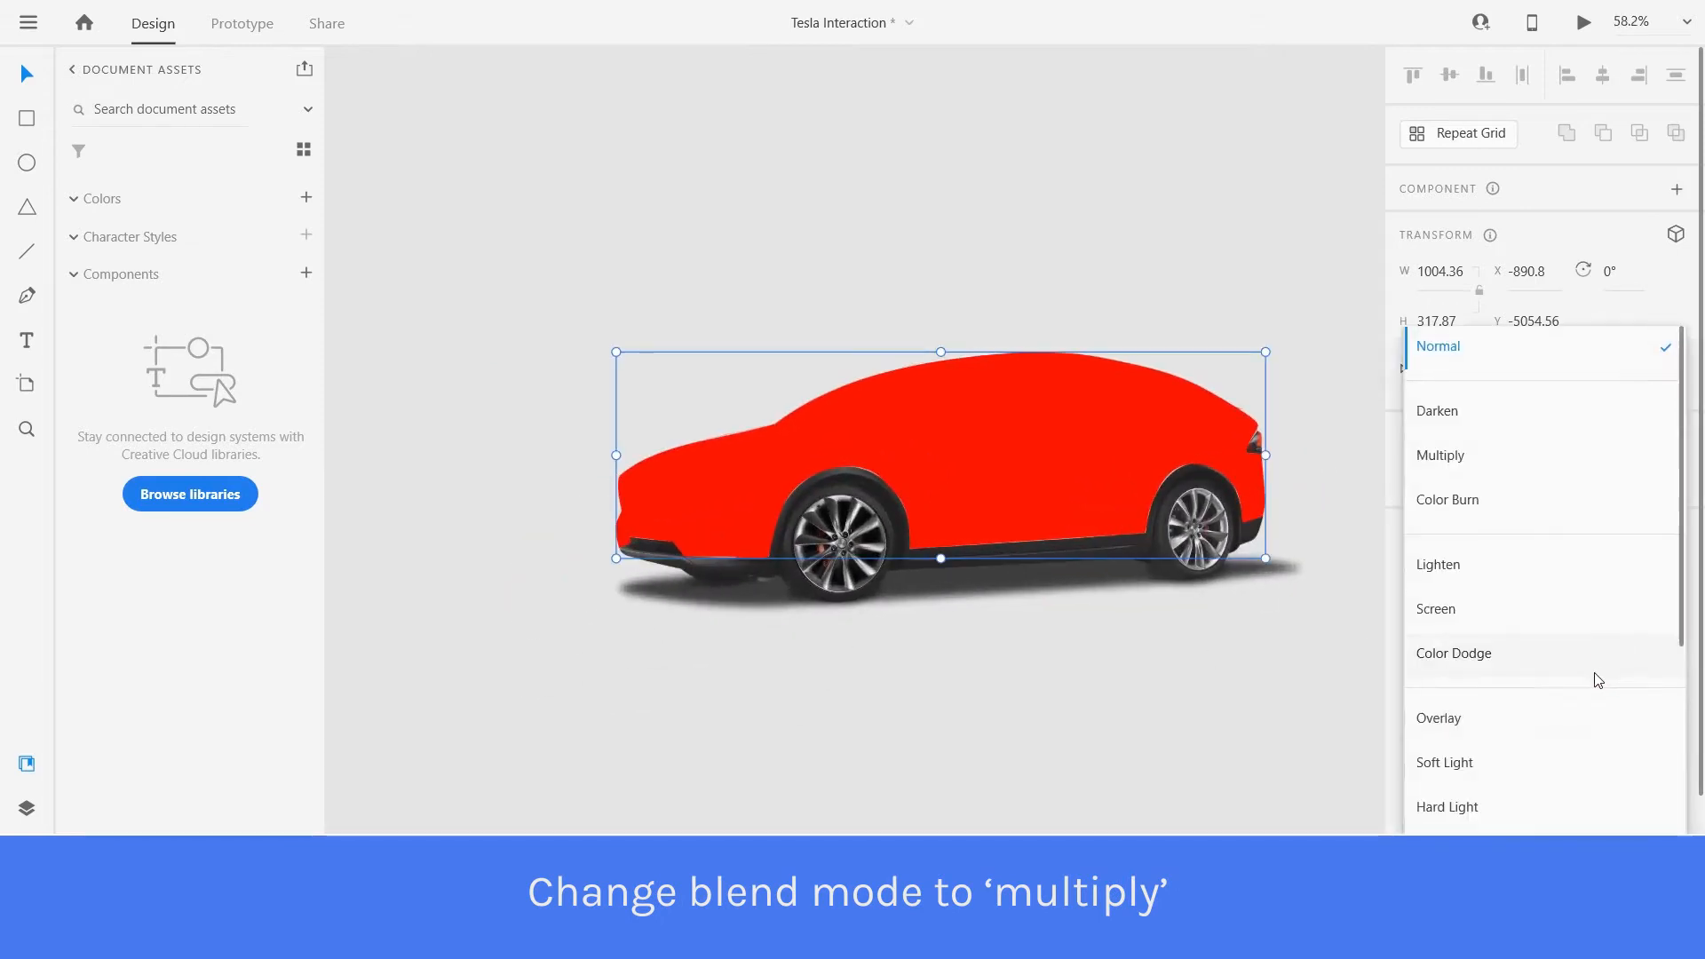
{"action": "left_click", "coordinate": [1489, 475]}
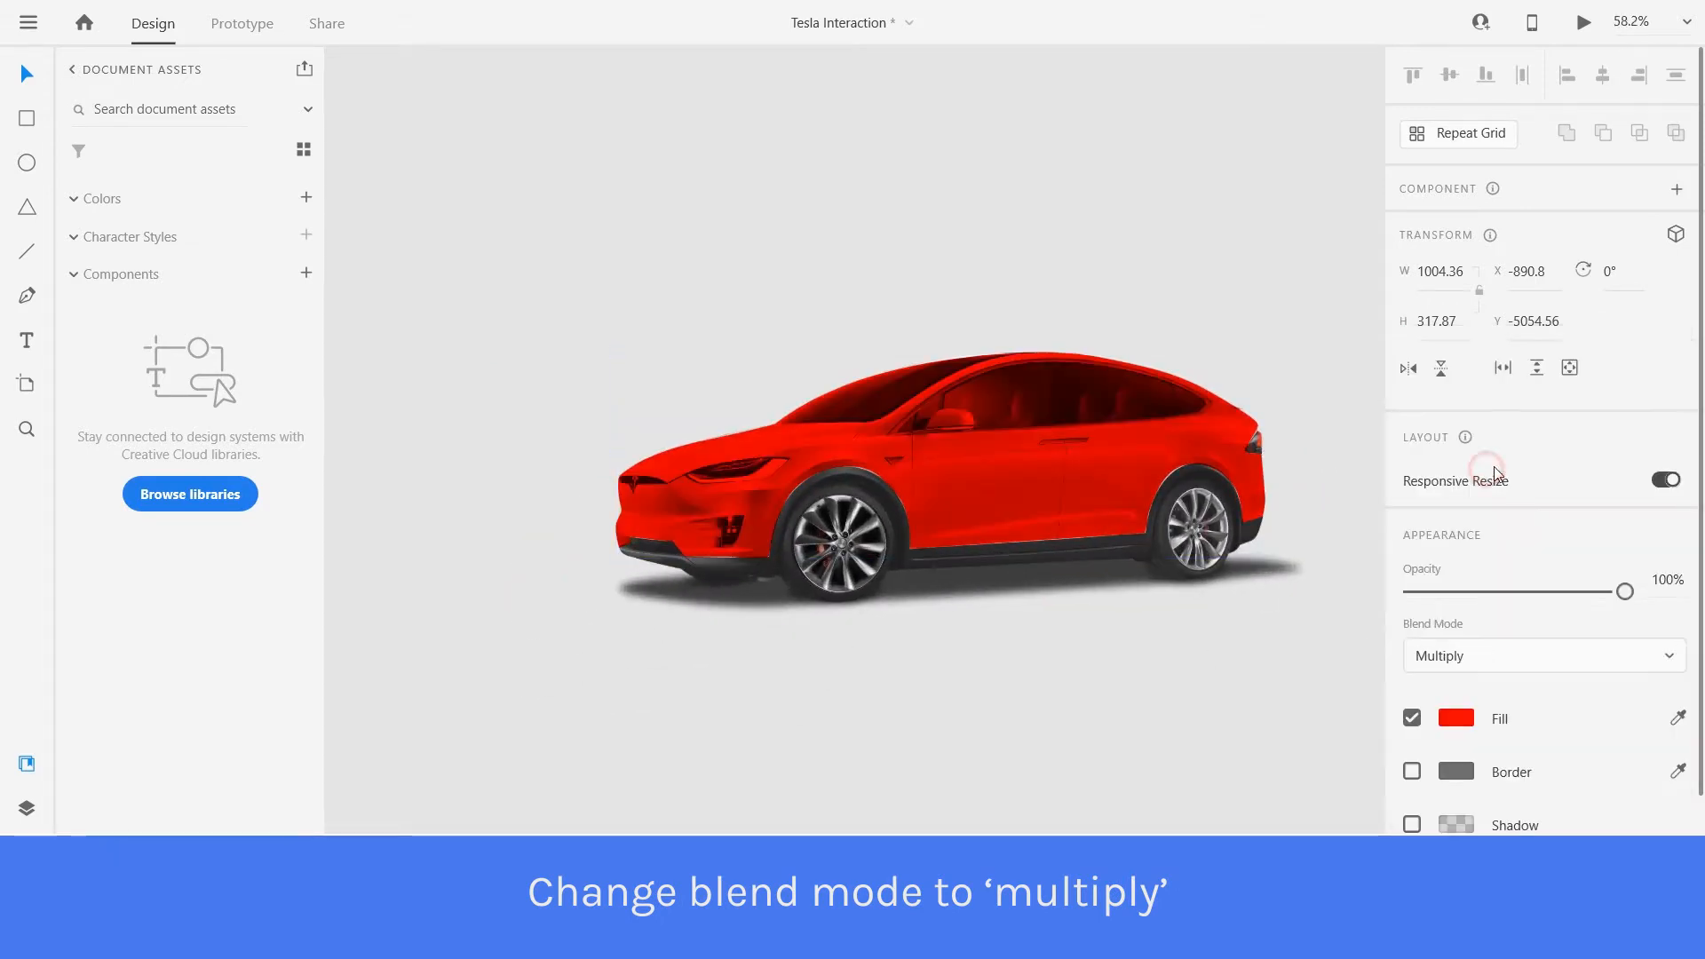
{"action": "left_click", "coordinate": [1009, 719]}
{"action": "scroll", "coordinate": [924, 593], "scroll_direction": "down", "scroll_amount": 1}
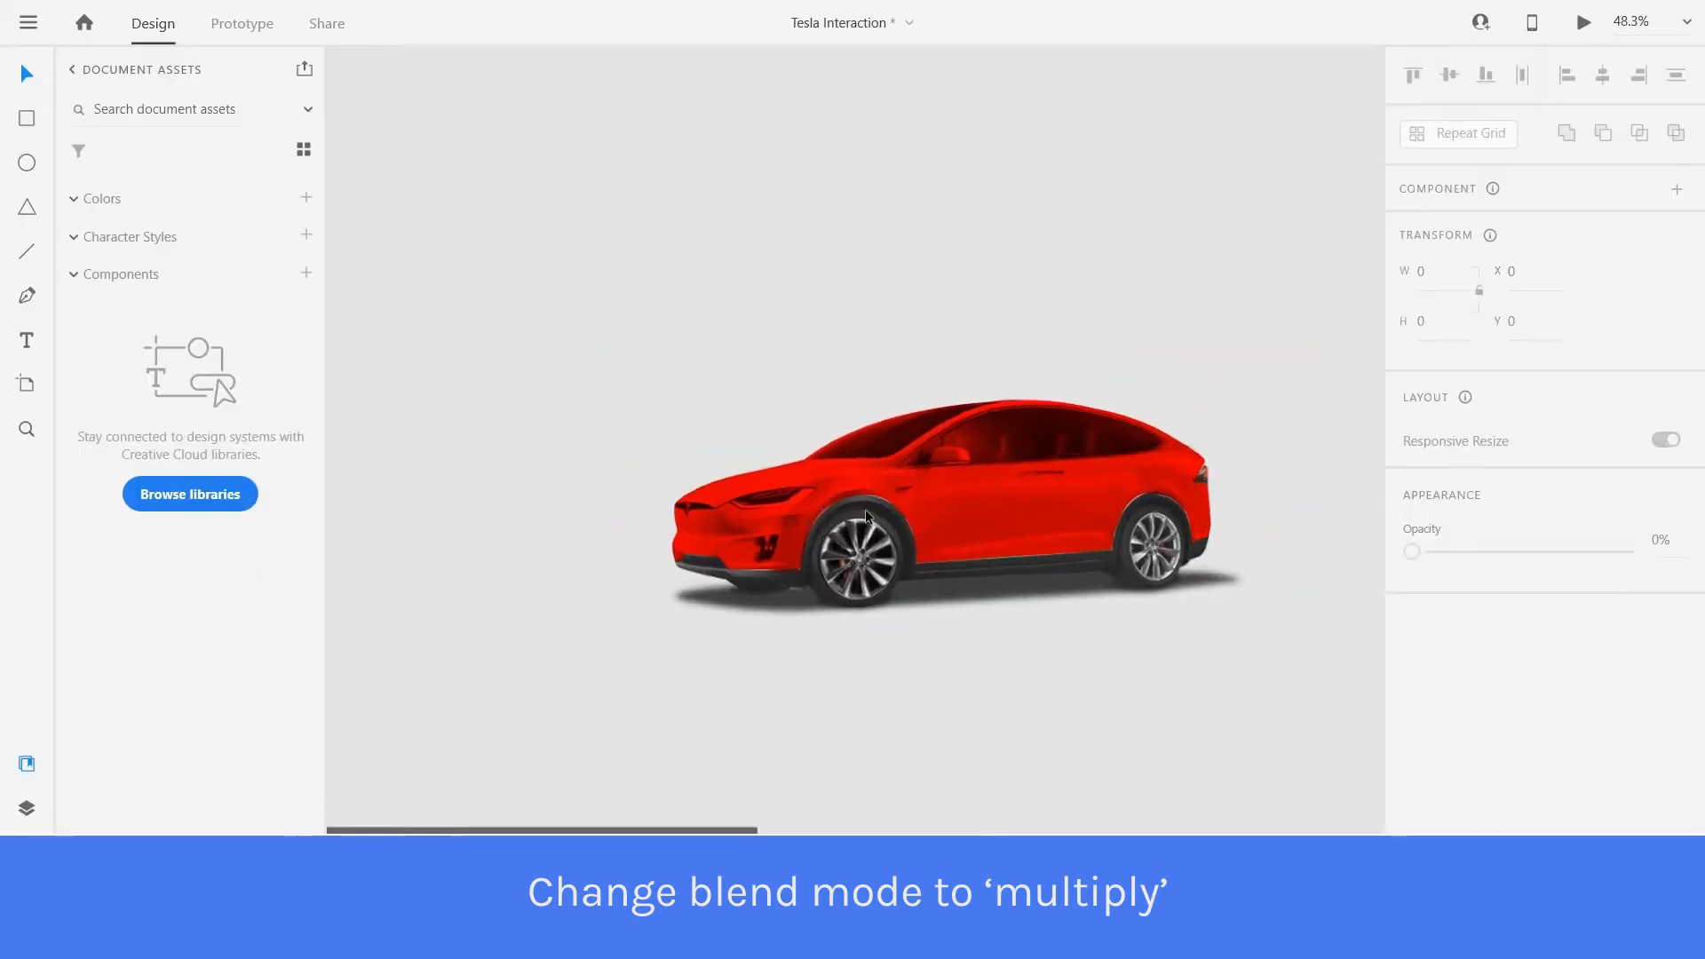
Trace the headlight outline with the Pen tool as a closed path.
{"action": "scroll", "coordinate": [865, 508], "scroll_direction": "up", "scroll_amount": 3}
{"action": "key", "text": "p"}
{"action": "scroll", "coordinate": [675, 504], "scroll_direction": "up", "scroll_amount": 10}
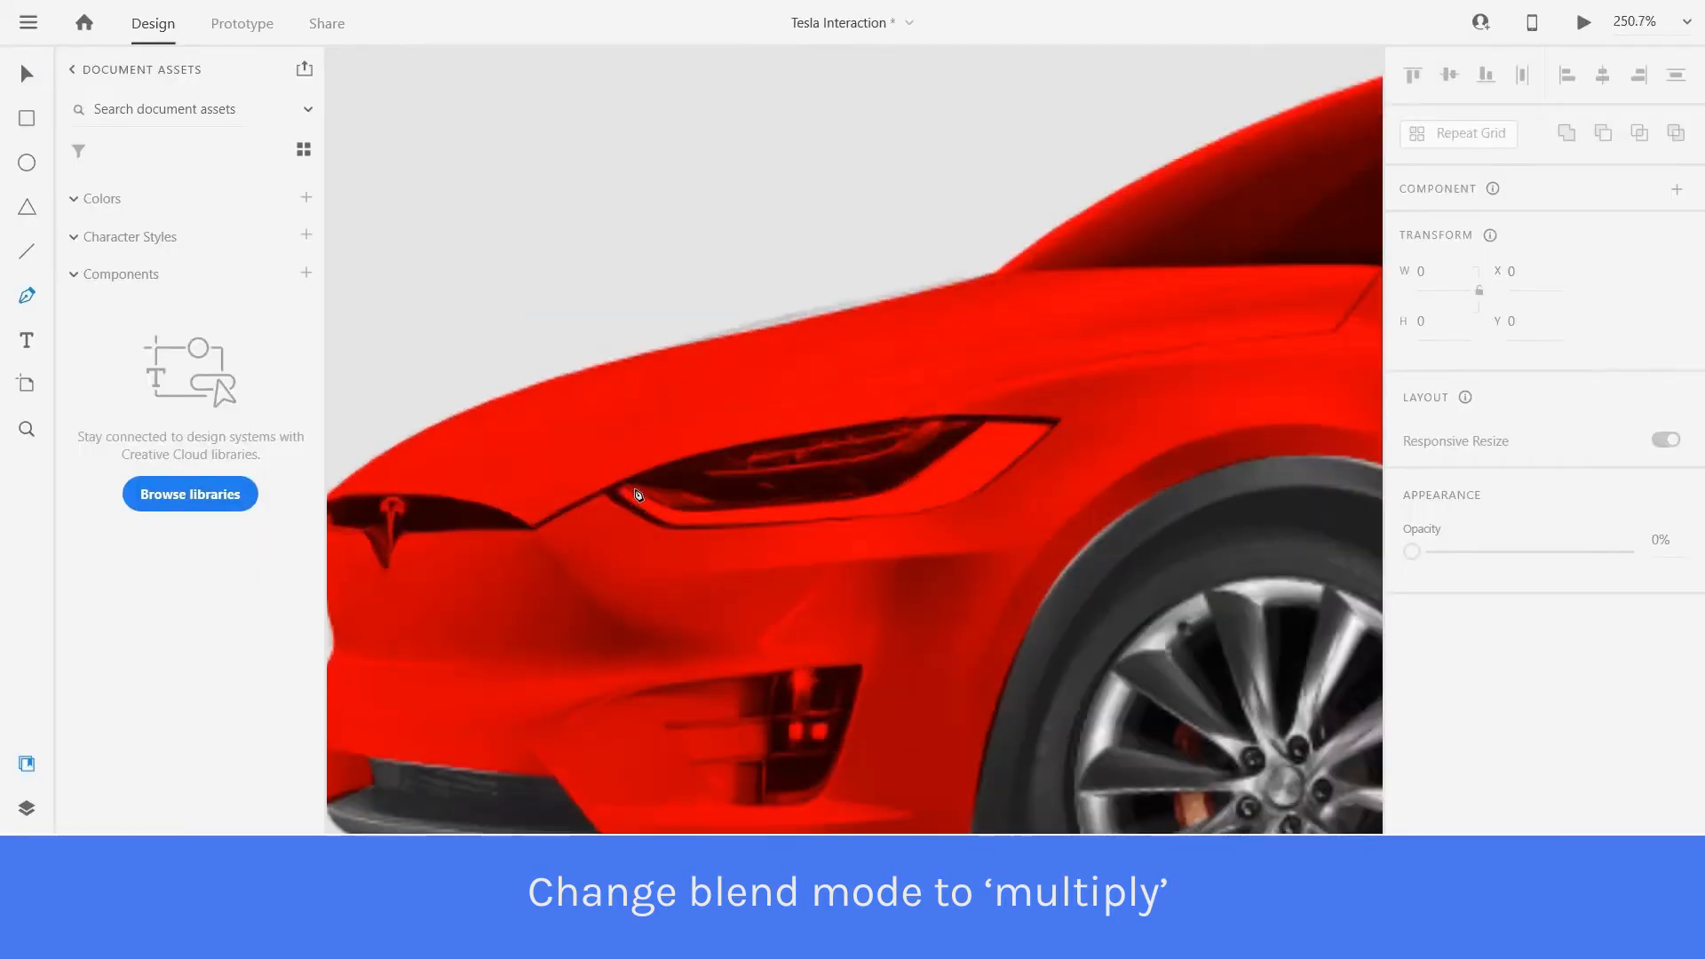
{"action": "left_click", "coordinate": [650, 500]}
{"action": "left_click_drag", "start_coordinate": [856, 424], "coordinate": [1116, 410]}
{"action": "key", "text": "ctrl+z"}
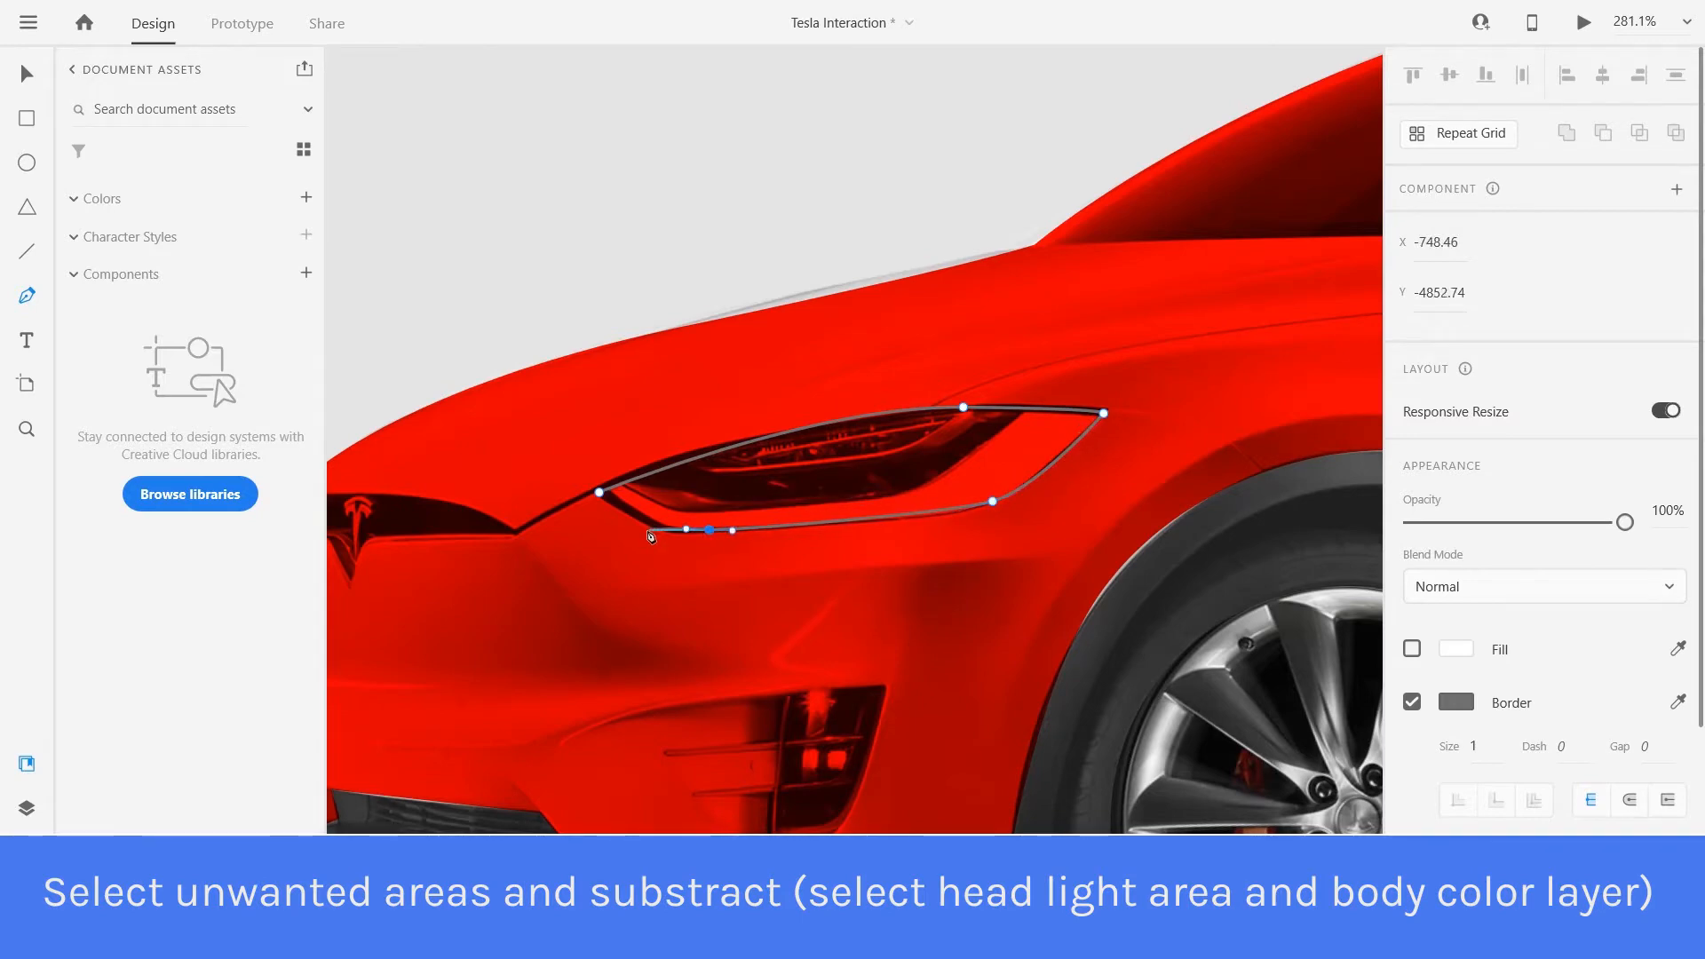
{"action": "left_click", "coordinate": [600, 496]}
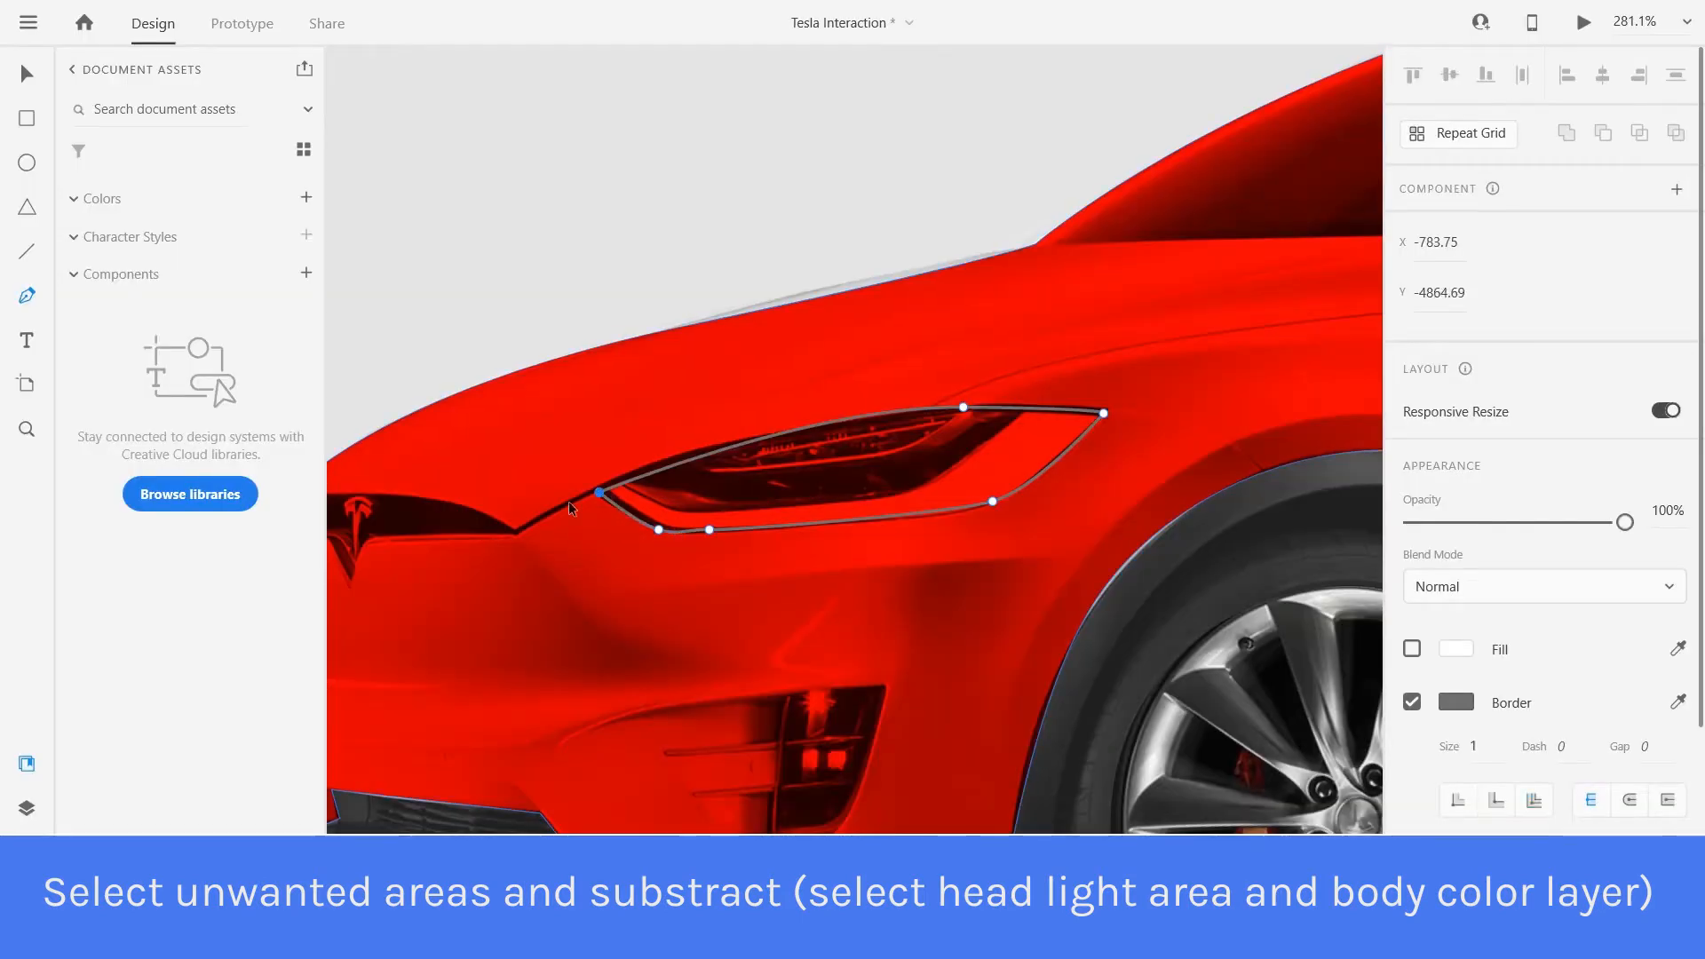
Give the headlight shape a white fill without a border and subtract it from the red body shape.
{"action": "scroll", "coordinate": [571, 400], "scroll_direction": "down", "scroll_amount": 5}
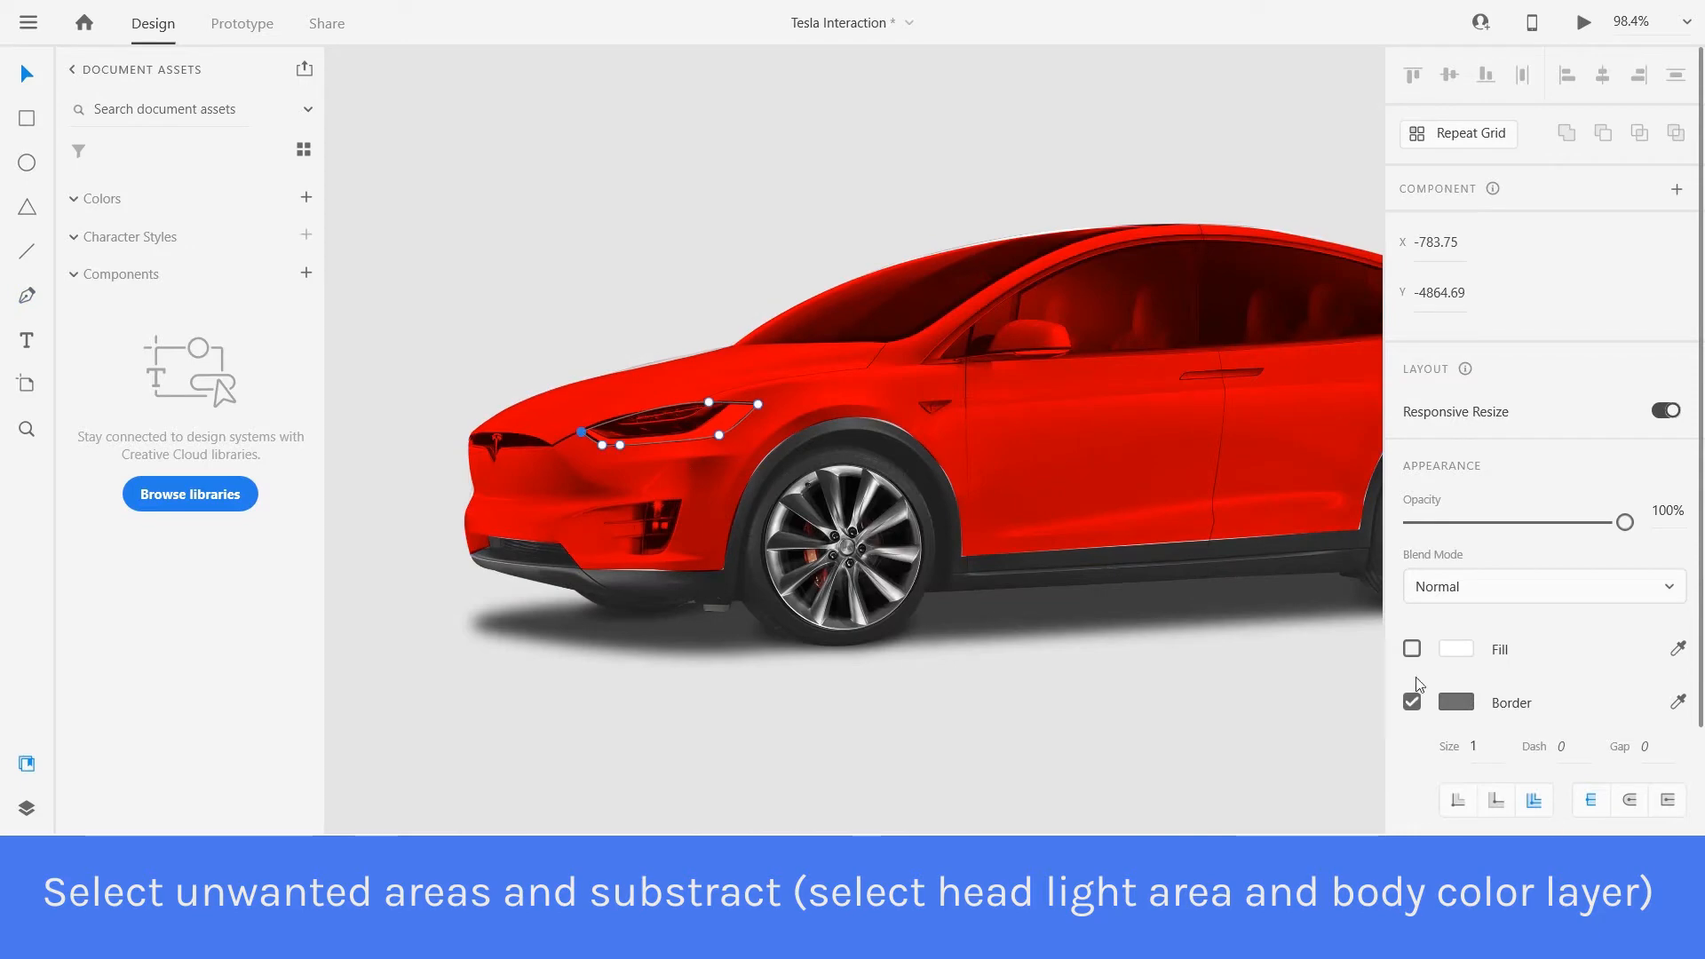
{"action": "left_click", "coordinate": [1412, 649]}
{"action": "left_click", "coordinate": [1412, 702]}
{"action": "scroll", "coordinate": [631, 409], "scroll_direction": "up", "scroll_amount": 3}
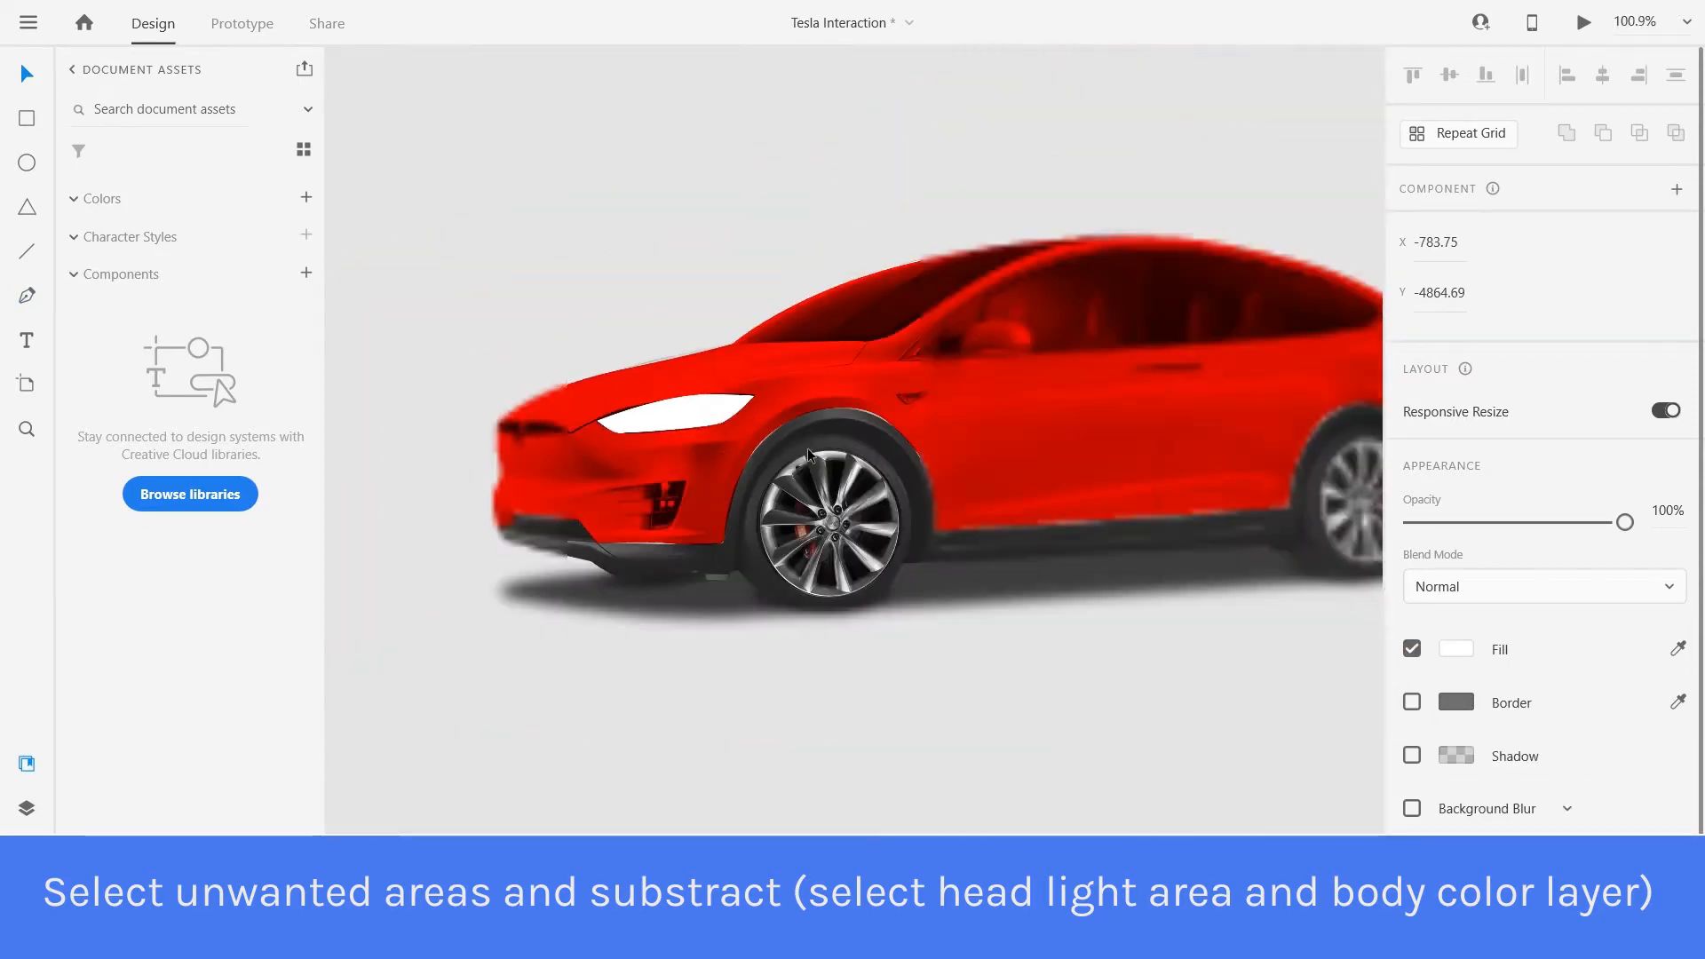
{"action": "scroll", "coordinate": [807, 447], "scroll_direction": "down", "scroll_amount": 2}
{"action": "left_click", "coordinate": [902, 410], "text": "shift"}
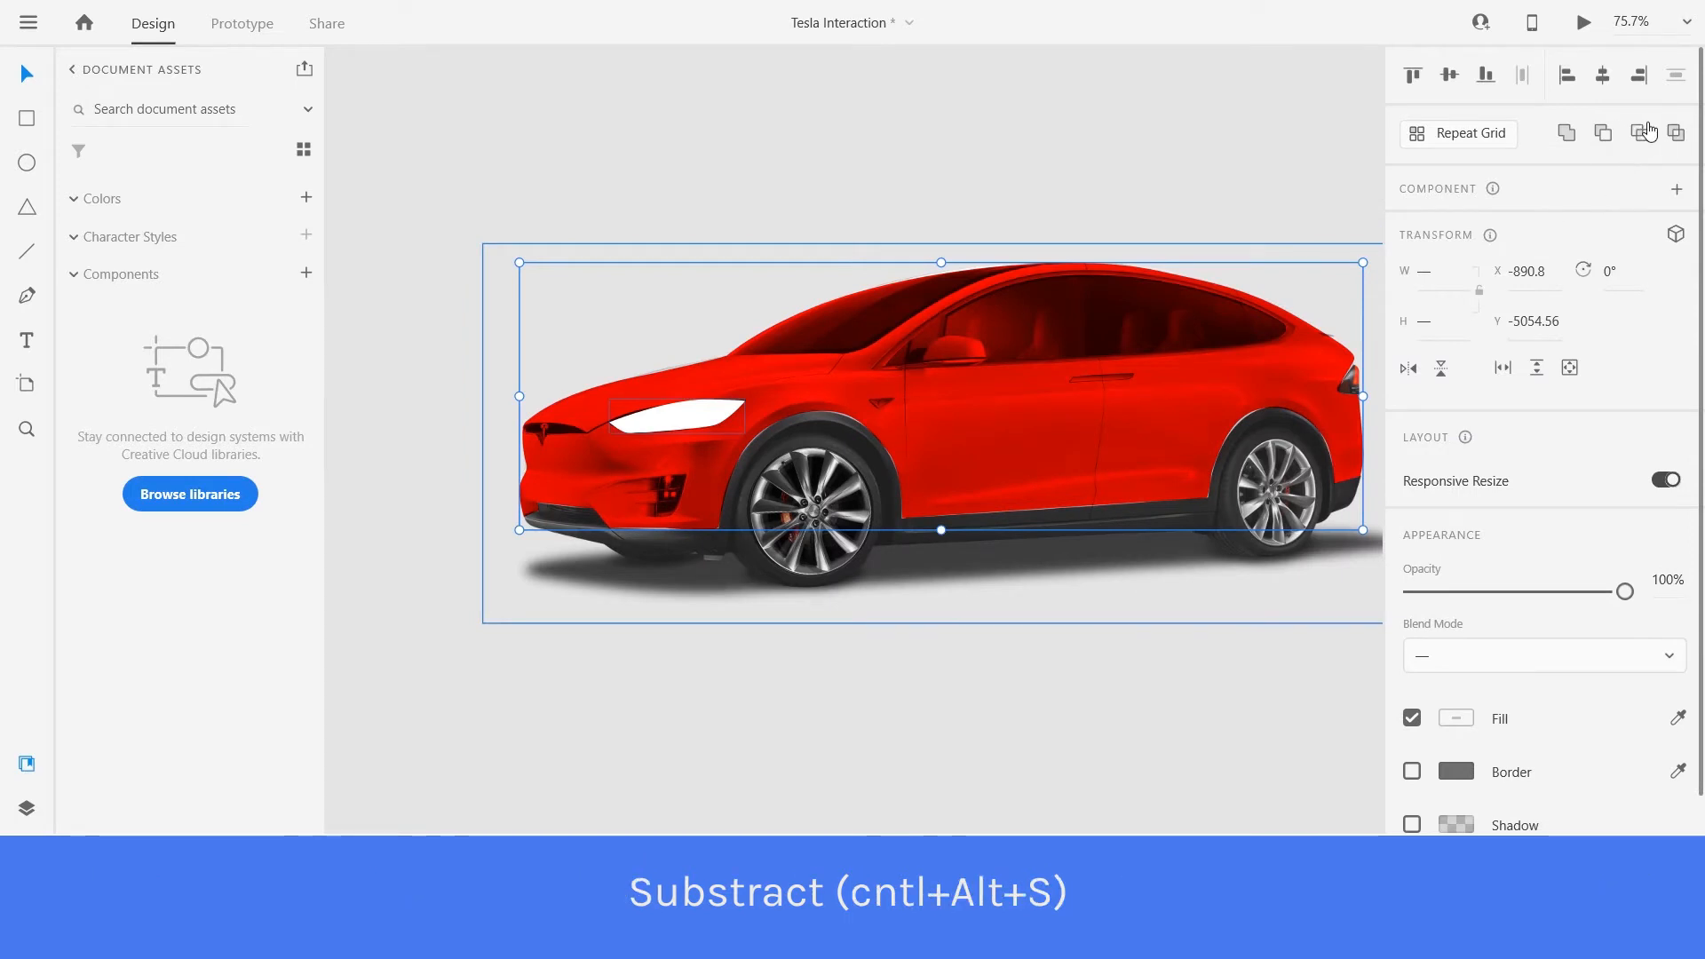
{"action": "left_click", "coordinate": [1607, 137]}
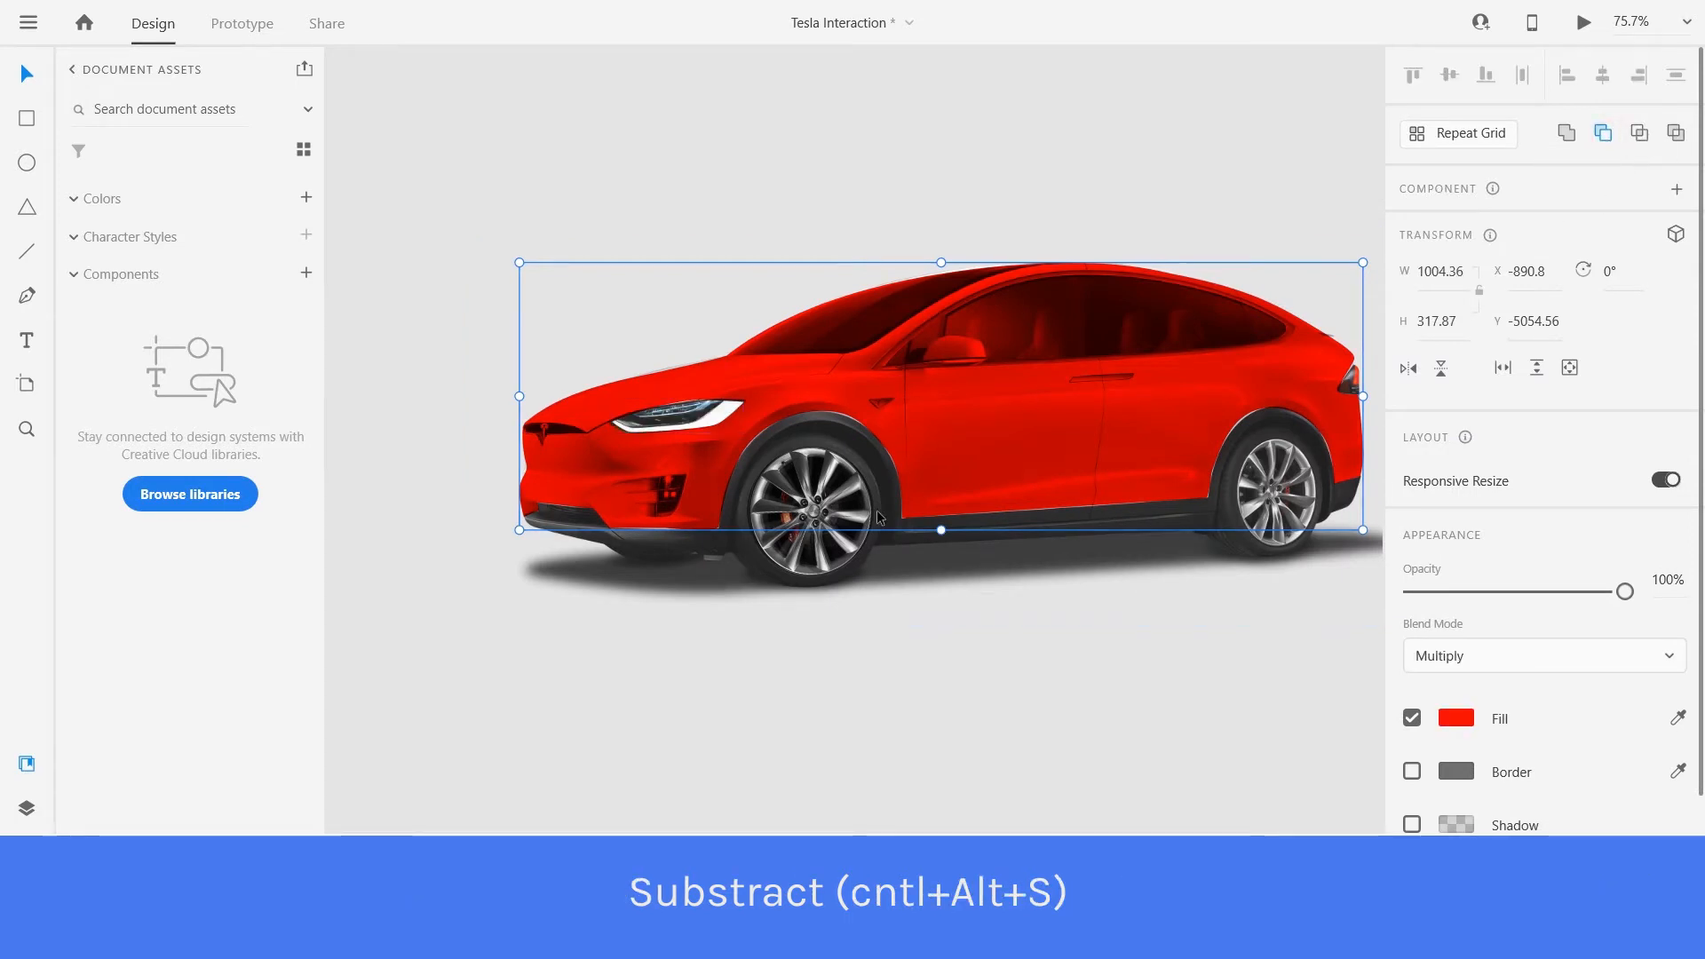
{"action": "left_click", "coordinate": [806, 698]}
Move the masked wheel from beside the car onto the car's front wheel area.
{"action": "scroll", "coordinate": [656, 373], "scroll_direction": "down", "scroll_amount": 5}
{"action": "scroll", "coordinate": [721, 465], "scroll_direction": "down", "scroll_amount": 3}
{"action": "scroll", "coordinate": [751, 392], "scroll_direction": "up", "scroll_amount": 2}
{"action": "scroll", "coordinate": [735, 389], "scroll_direction": "down", "scroll_amount": 4}
{"action": "left_click_drag", "start_coordinate": [657, 356], "coordinate": [801, 441]}
{"action": "left_click", "coordinate": [879, 576]}
{"action": "scroll", "coordinate": [736, 431], "scroll_direction": "up", "scroll_amount": 1}
{"action": "scroll", "coordinate": [735, 433], "scroll_direction": "up", "scroll_amount": 5}
{"action": "left_click_drag", "start_coordinate": [1297, 491], "coordinate": [800, 525]}
{"action": "scroll", "coordinate": [845, 536], "scroll_direction": "up", "scroll_amount": 7}
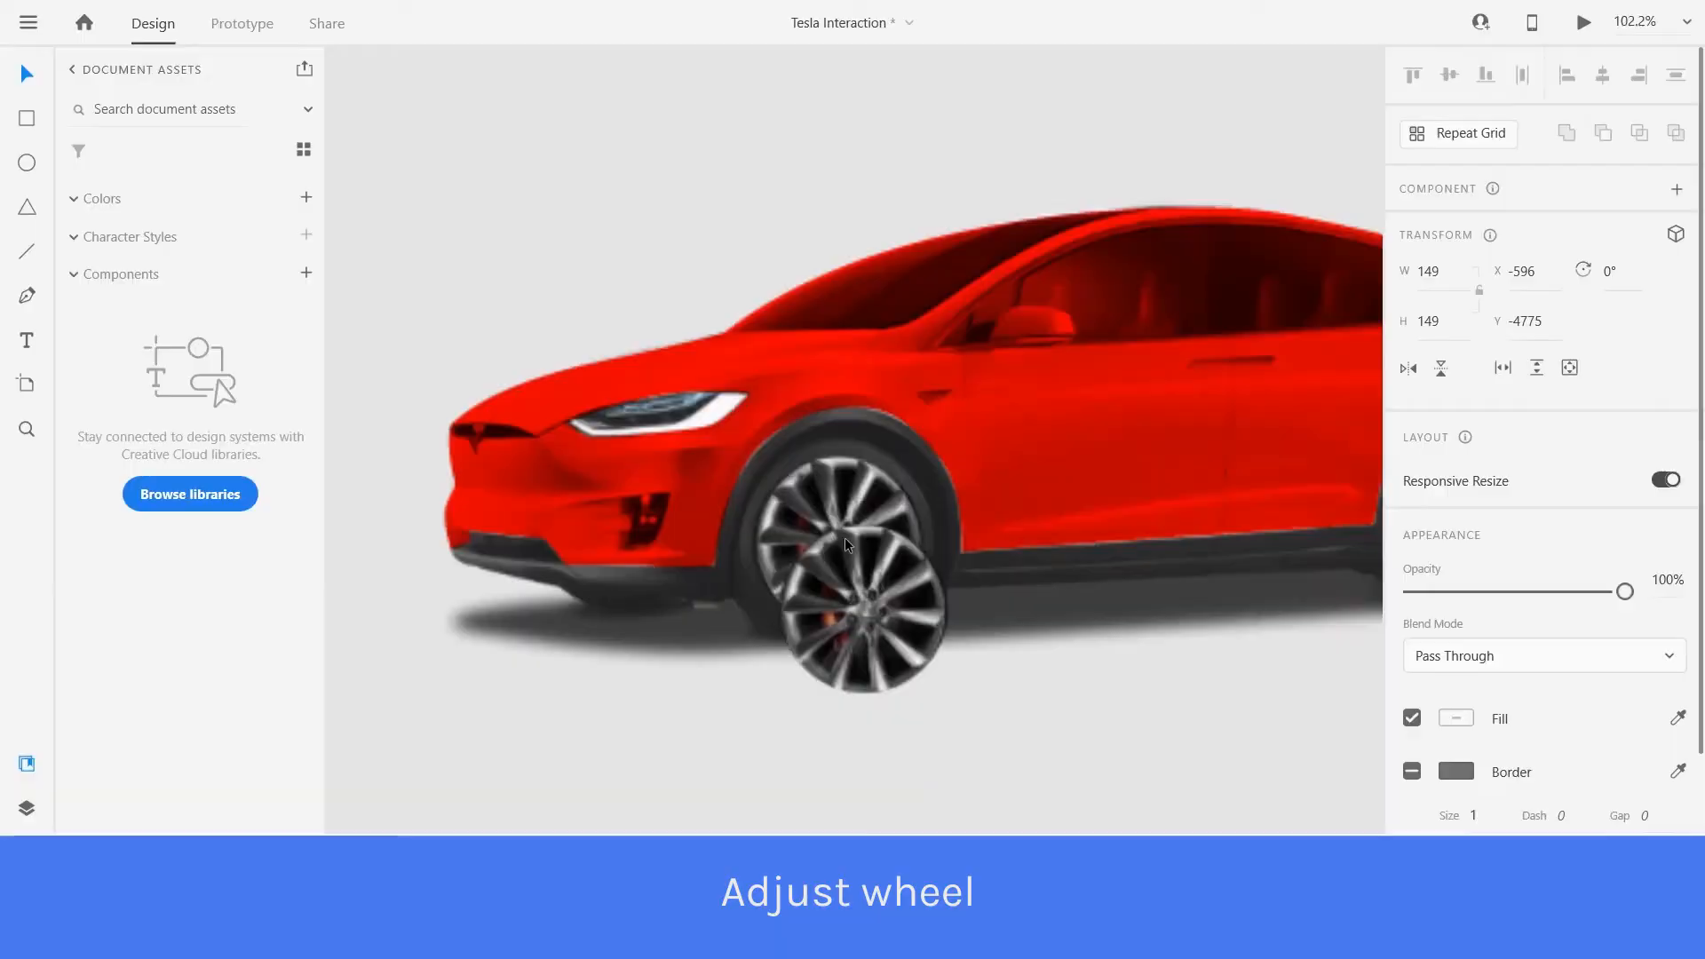
Align the masked wheel with the car's front wheel and enlarge it to 152 by 152.
{"action": "left_click_drag", "start_coordinate": [869, 576], "coordinate": [877, 574]}
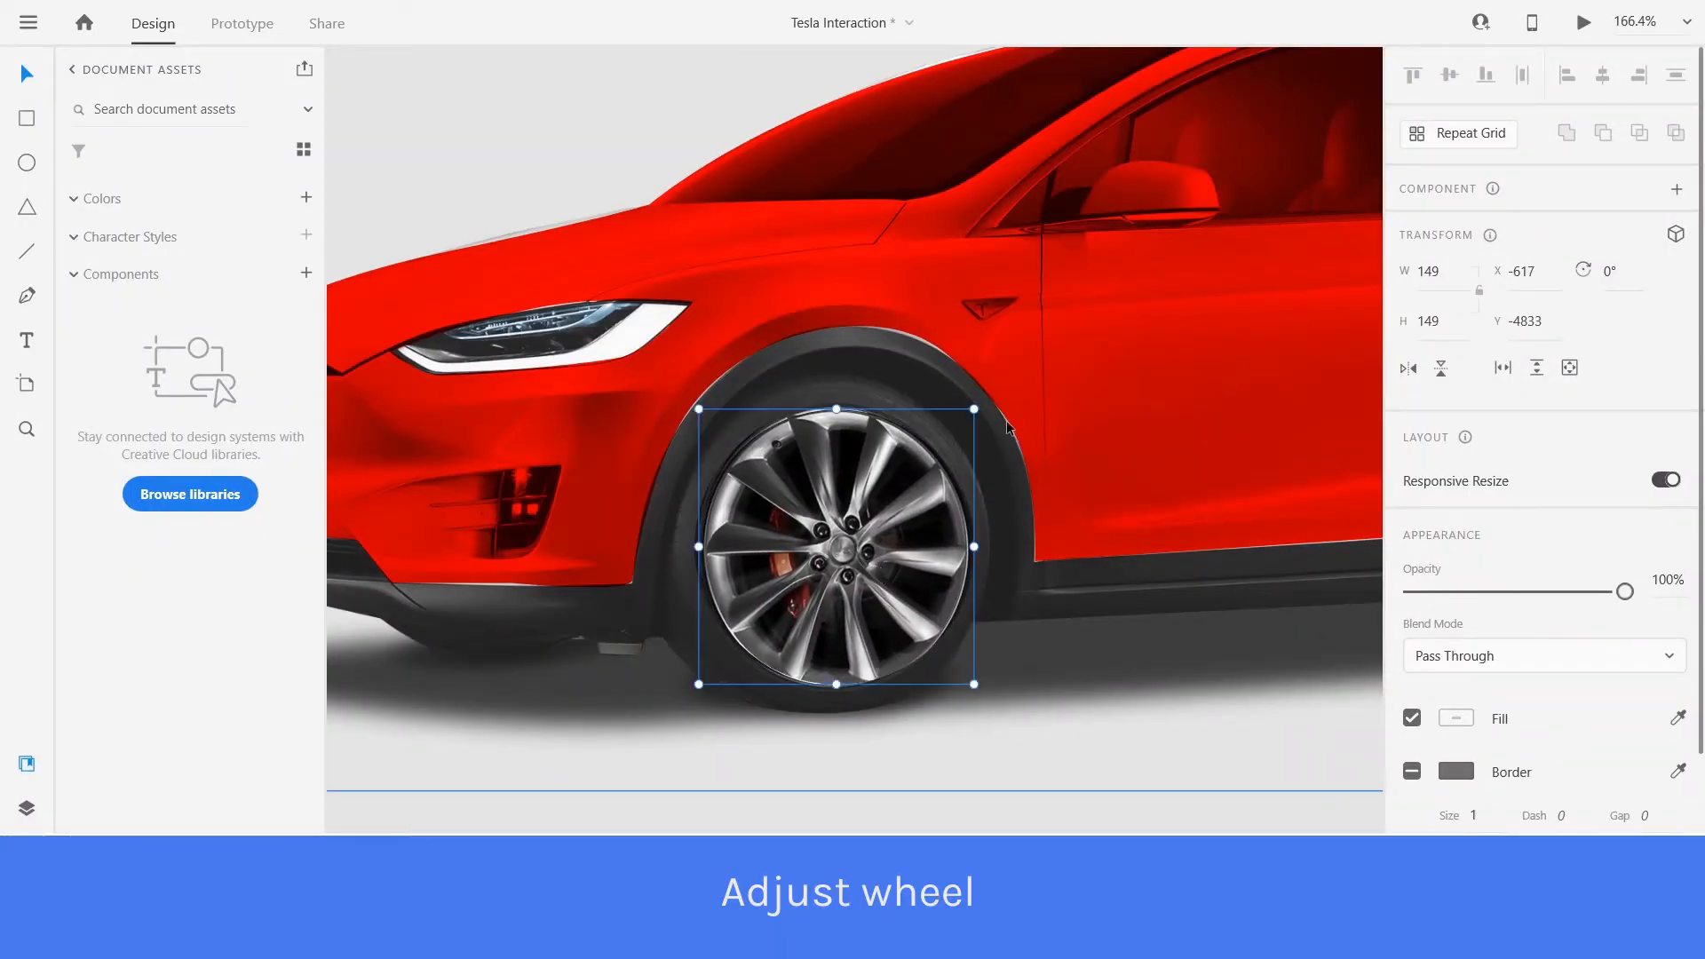
{"action": "left_click_drag", "start_coordinate": [975, 410], "coordinate": [980, 404]}
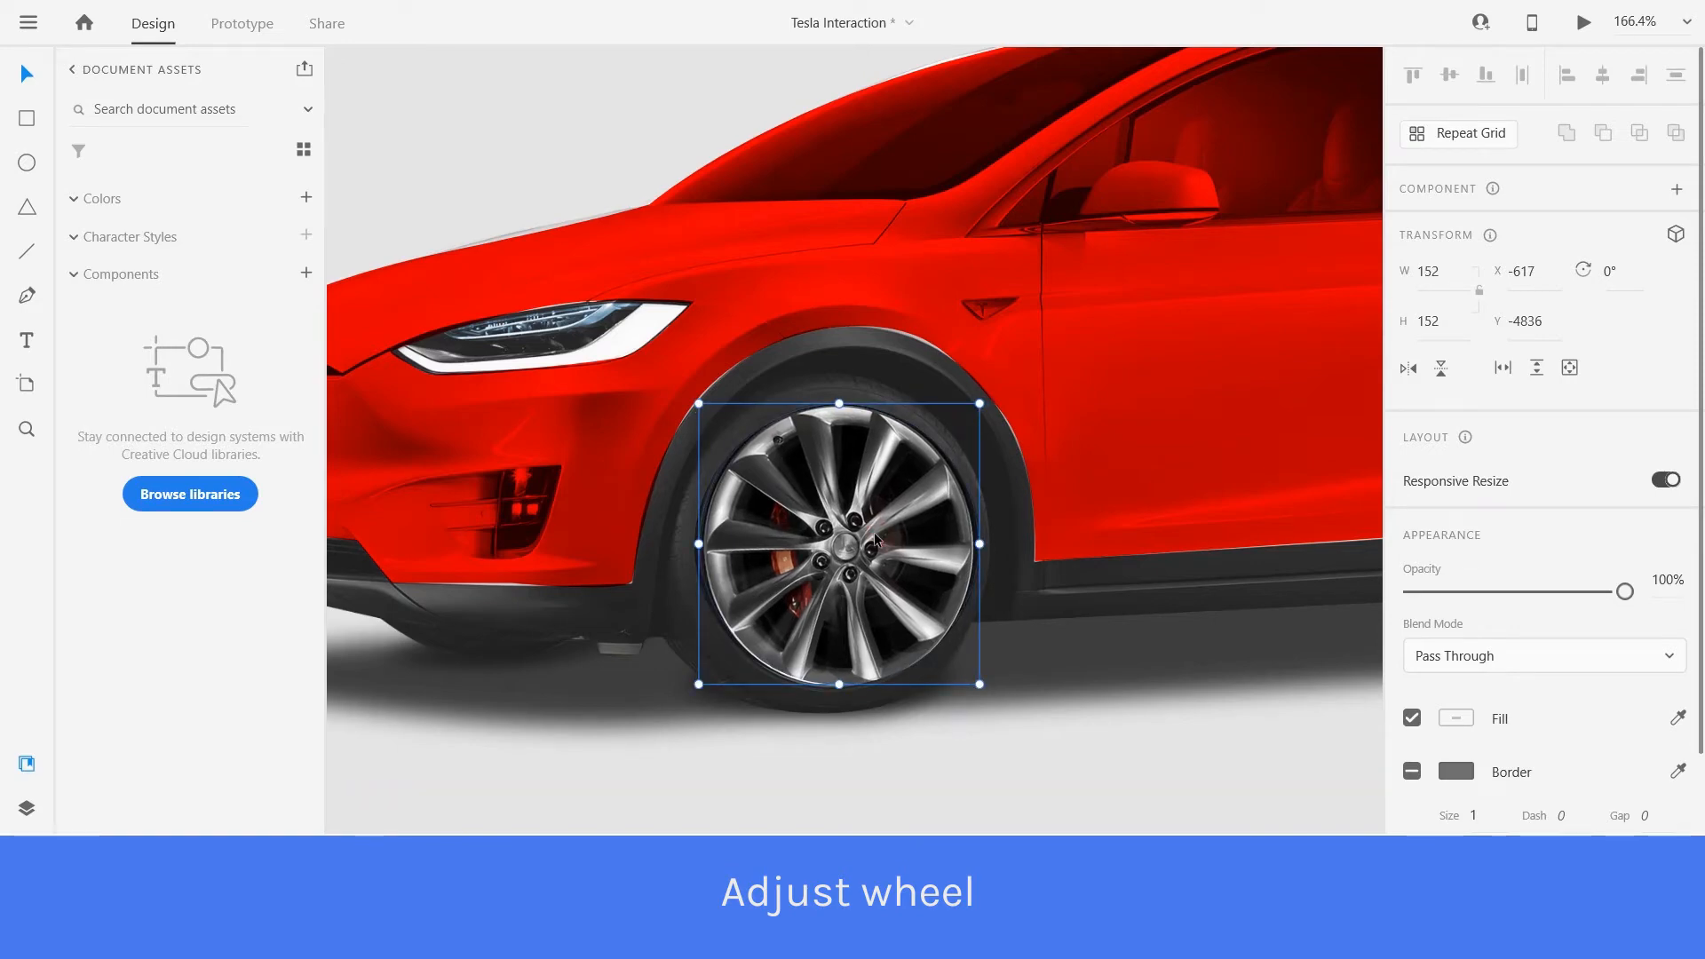
{"action": "left_click_drag", "start_coordinate": [875, 533], "coordinate": [871, 531]}
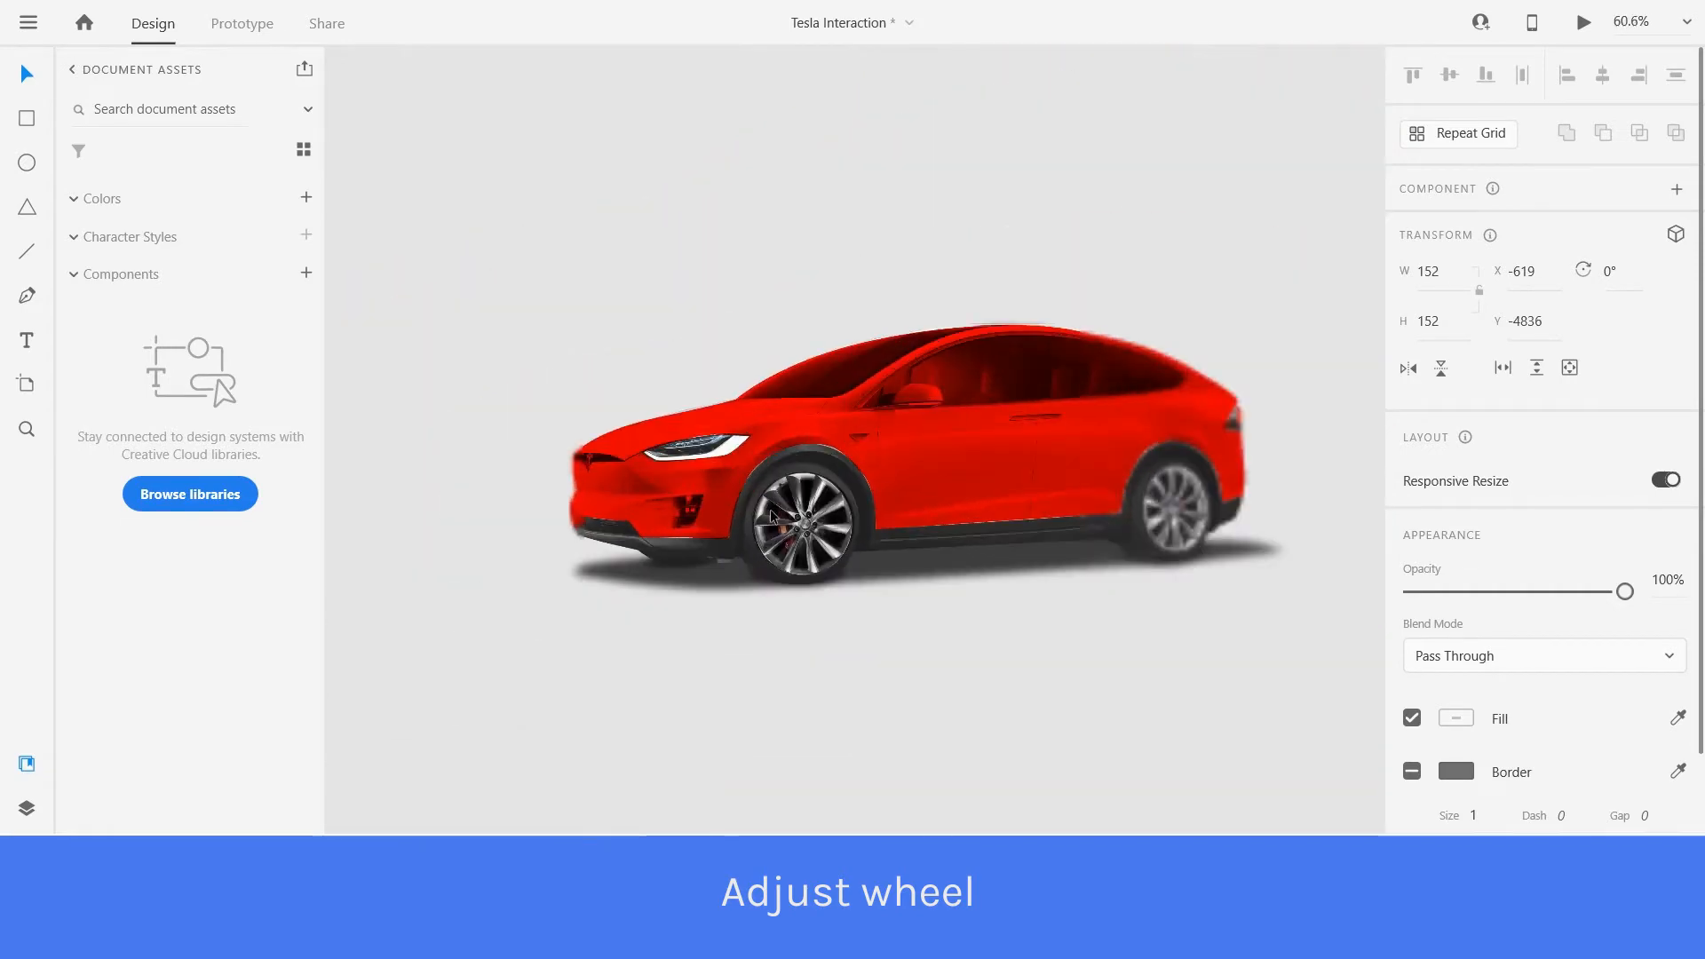
Select the car image, red body shape and wheel together and group them.
{"action": "left_click_drag", "start_coordinate": [707, 393], "coordinate": [927, 551]}
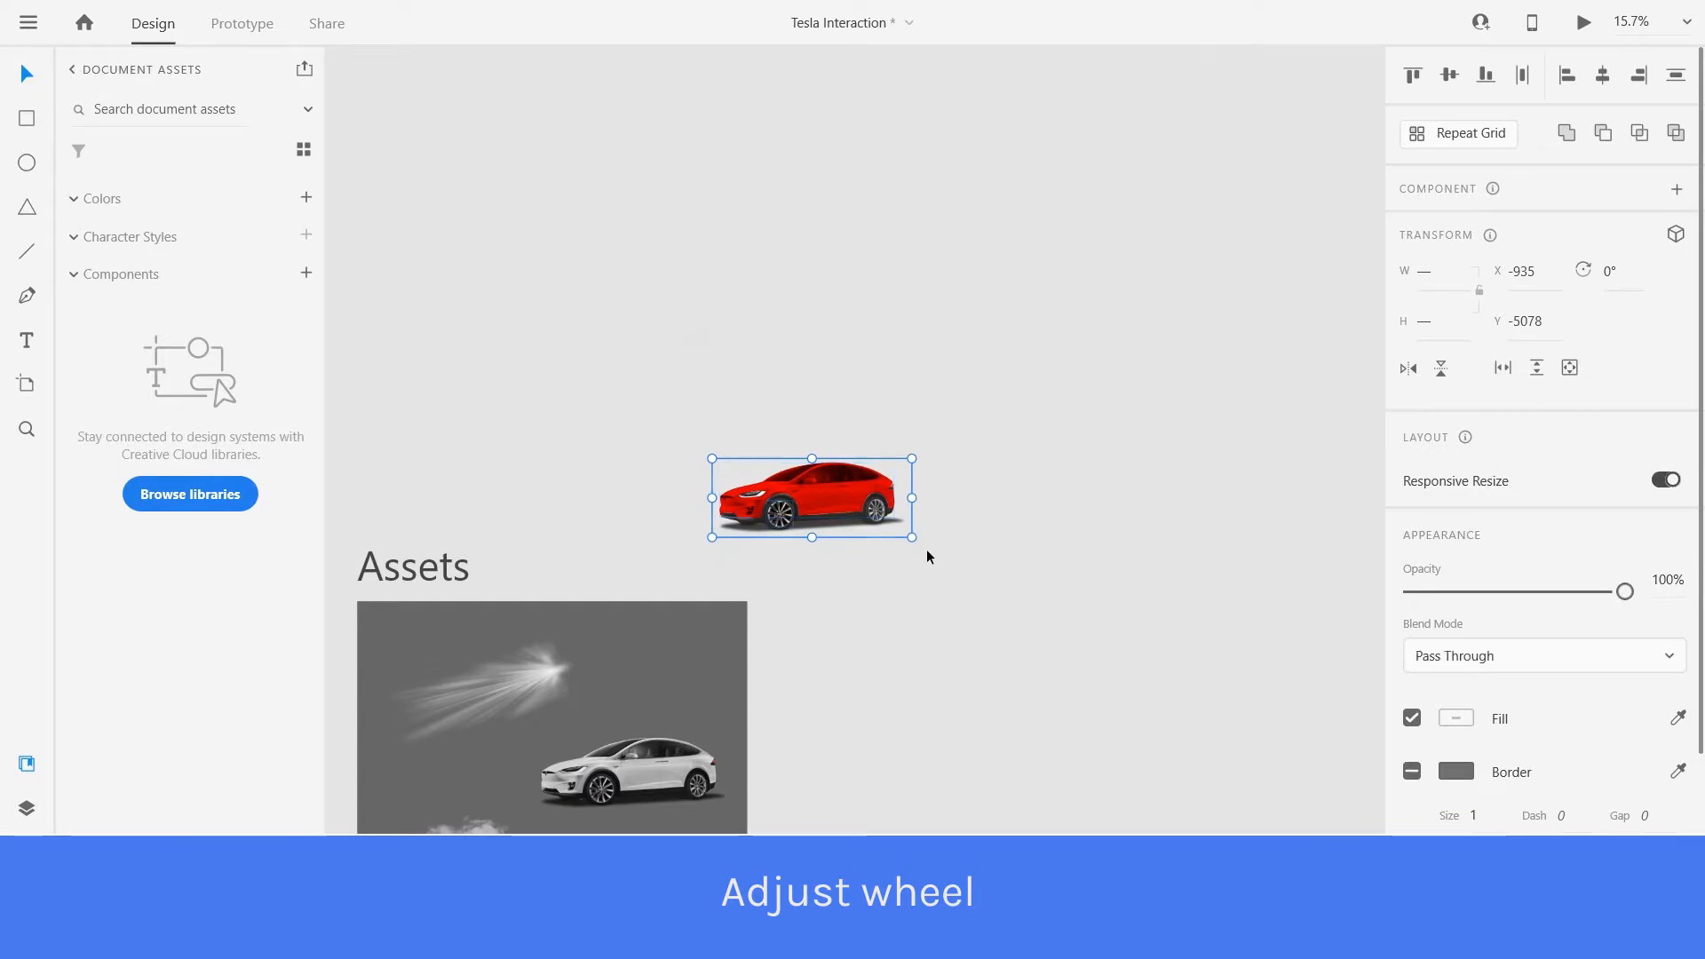
{"action": "key", "text": "ctrl+g"}
{"action": "scroll", "coordinate": [680, 375], "scroll_direction": "down", "scroll_amount": 5}
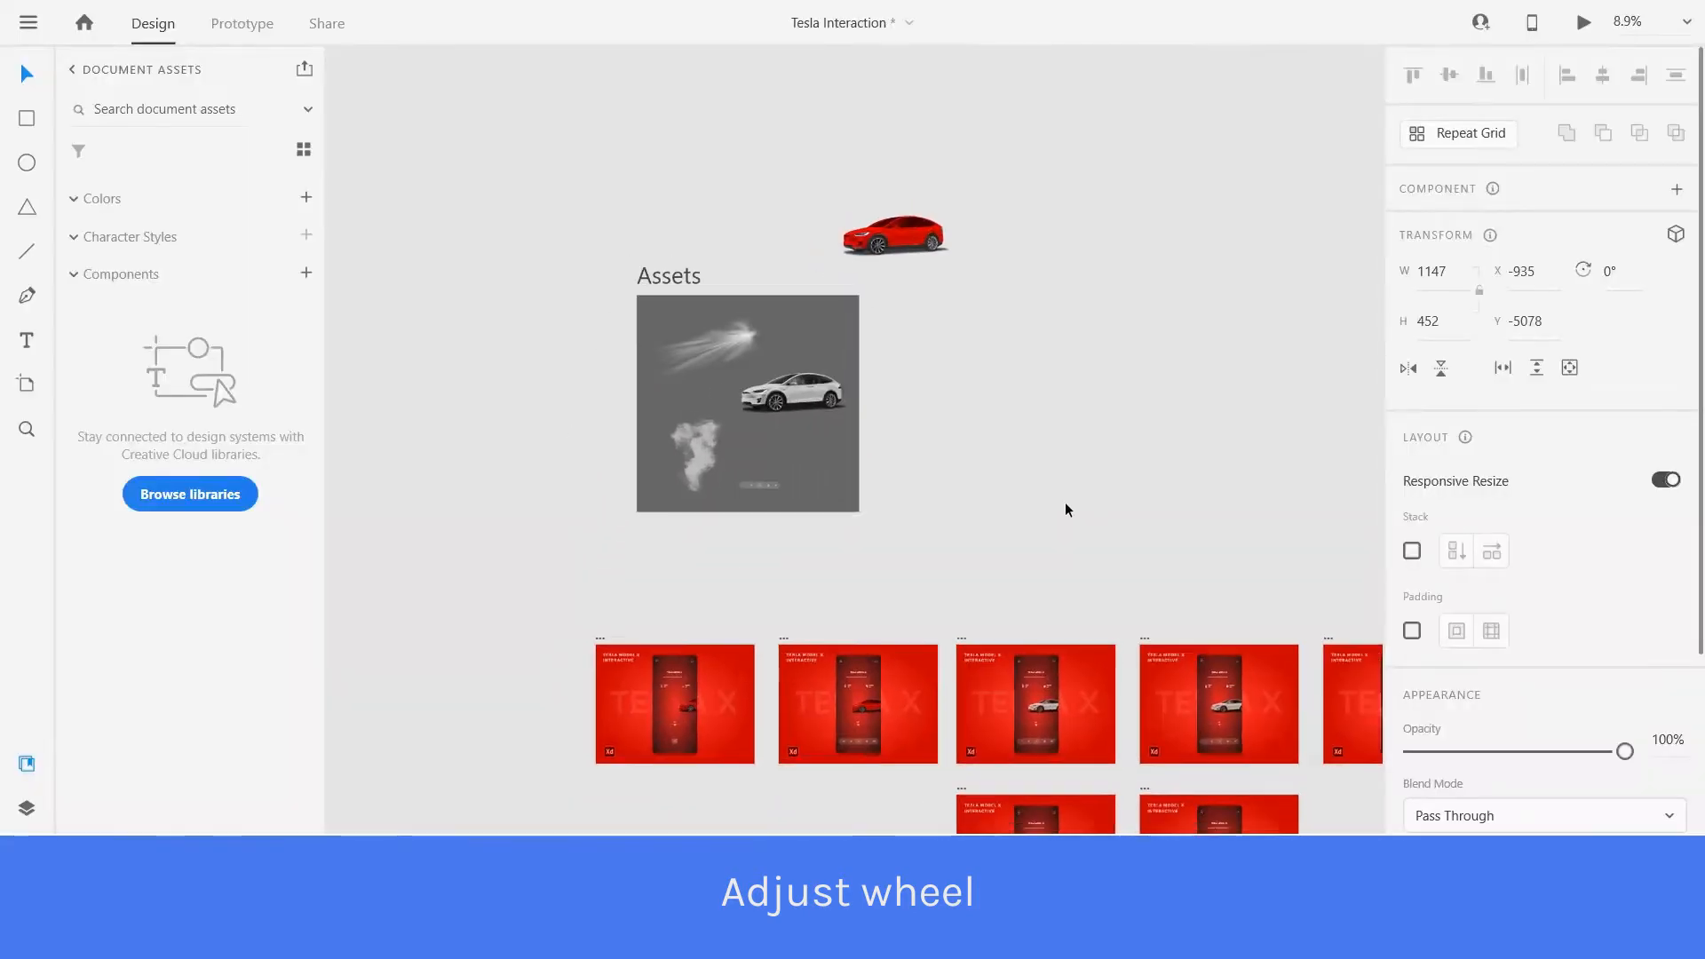
Duplicate the first artboard of the row into the empty space beside the Assets artboard and delete the old car from its phone screen.
{"action": "scroll", "coordinate": [817, 579], "scroll_direction": "down", "scroll_amount": 3}
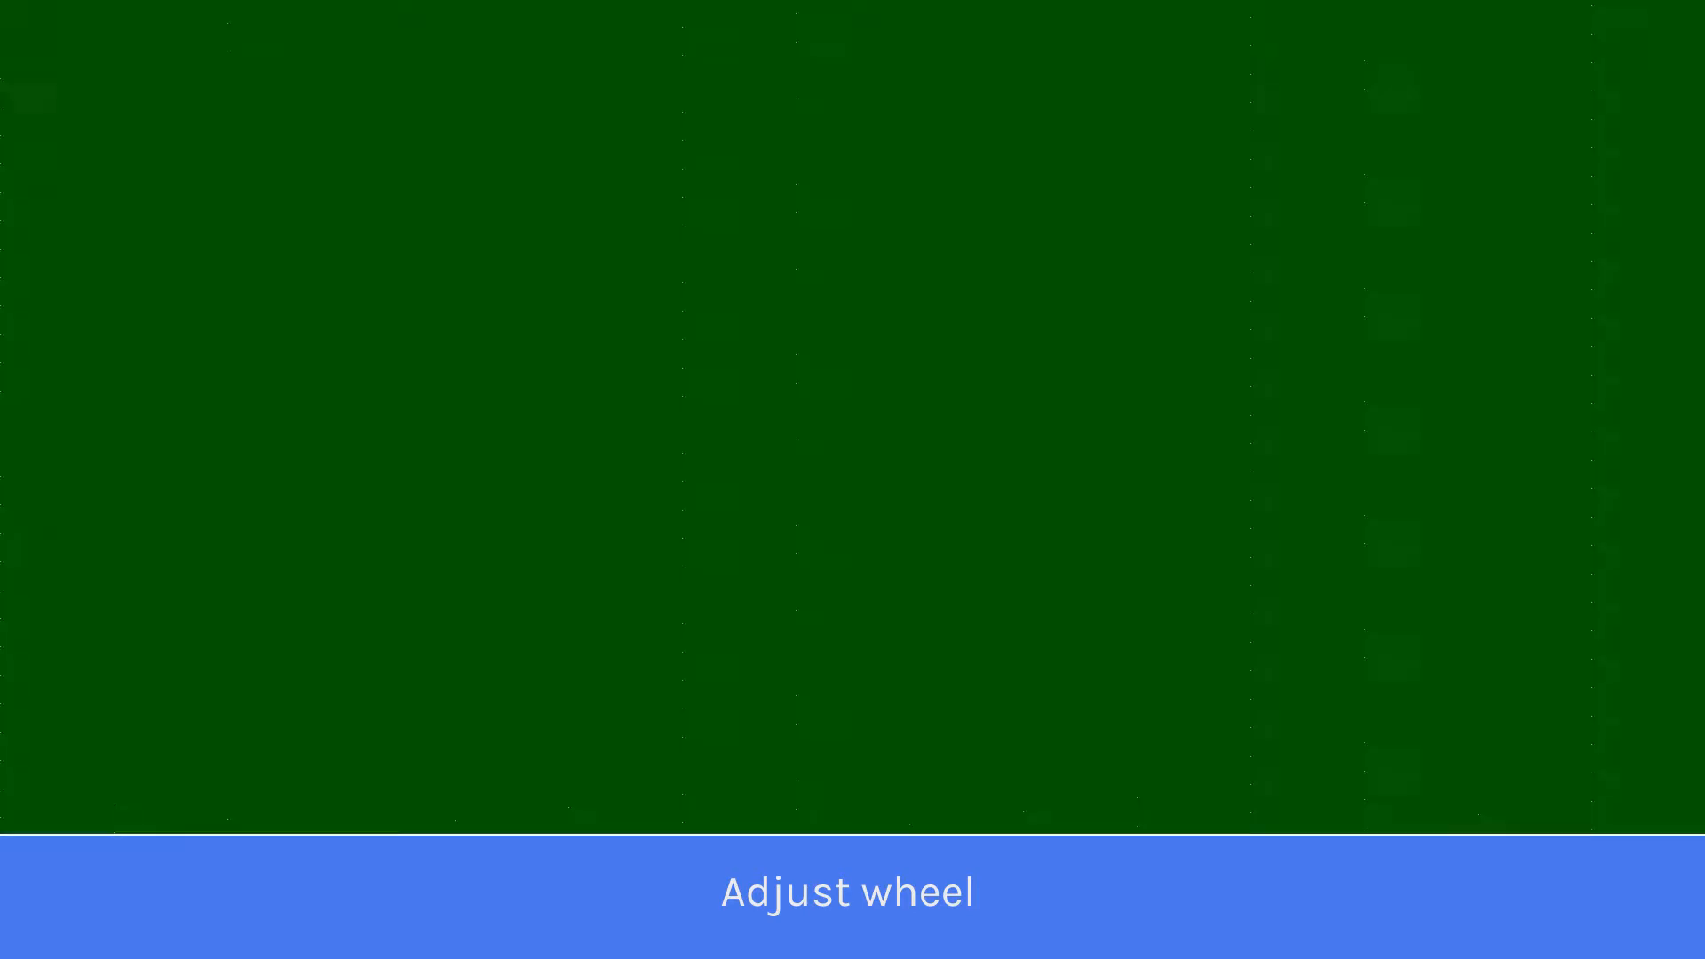
{"action": "left_click_drag", "start_coordinate": [782, 584], "coordinate": [1017, 410]}
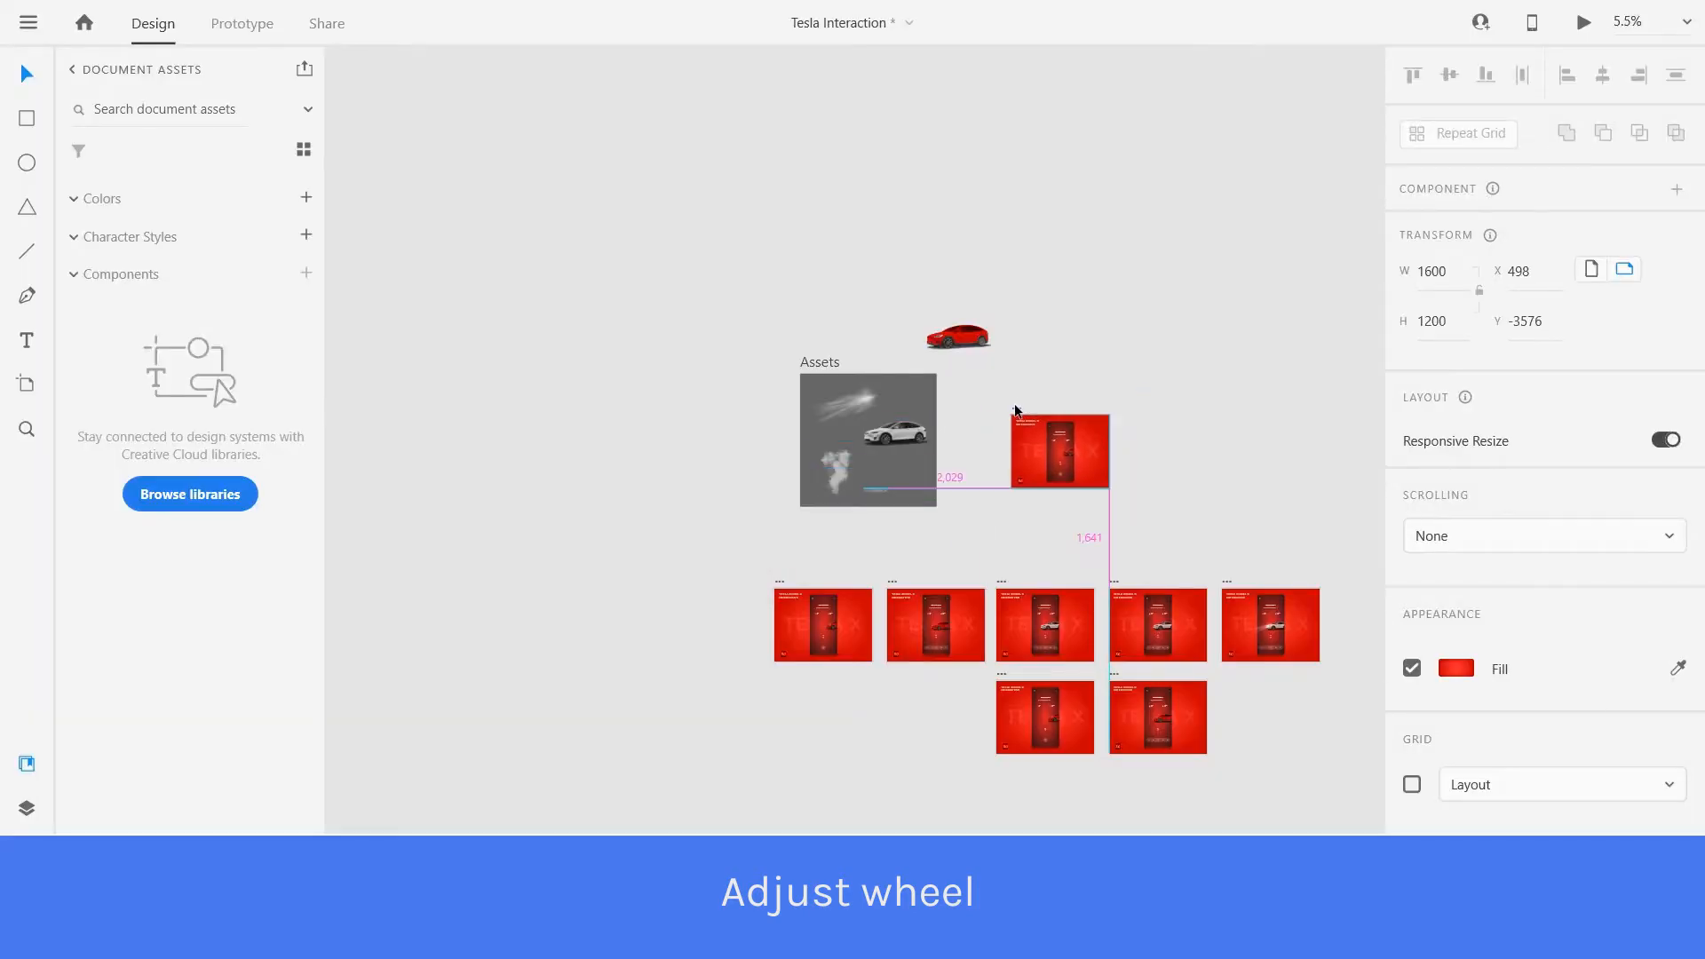
{"action": "scroll", "coordinate": [1089, 387], "scroll_direction": "up", "scroll_amount": 6, "text": "ctrl"}
{"action": "scroll", "coordinate": [1009, 535], "scroll_direction": "up", "scroll_amount": 2, "text": "ctrl"}
{"action": "scroll", "coordinate": [938, 471], "scroll_direction": "down", "scroll_amount": 1, "text": "ctrl"}
{"action": "left_click", "coordinate": [1016, 647]}
{"action": "key", "text": "Delete"}
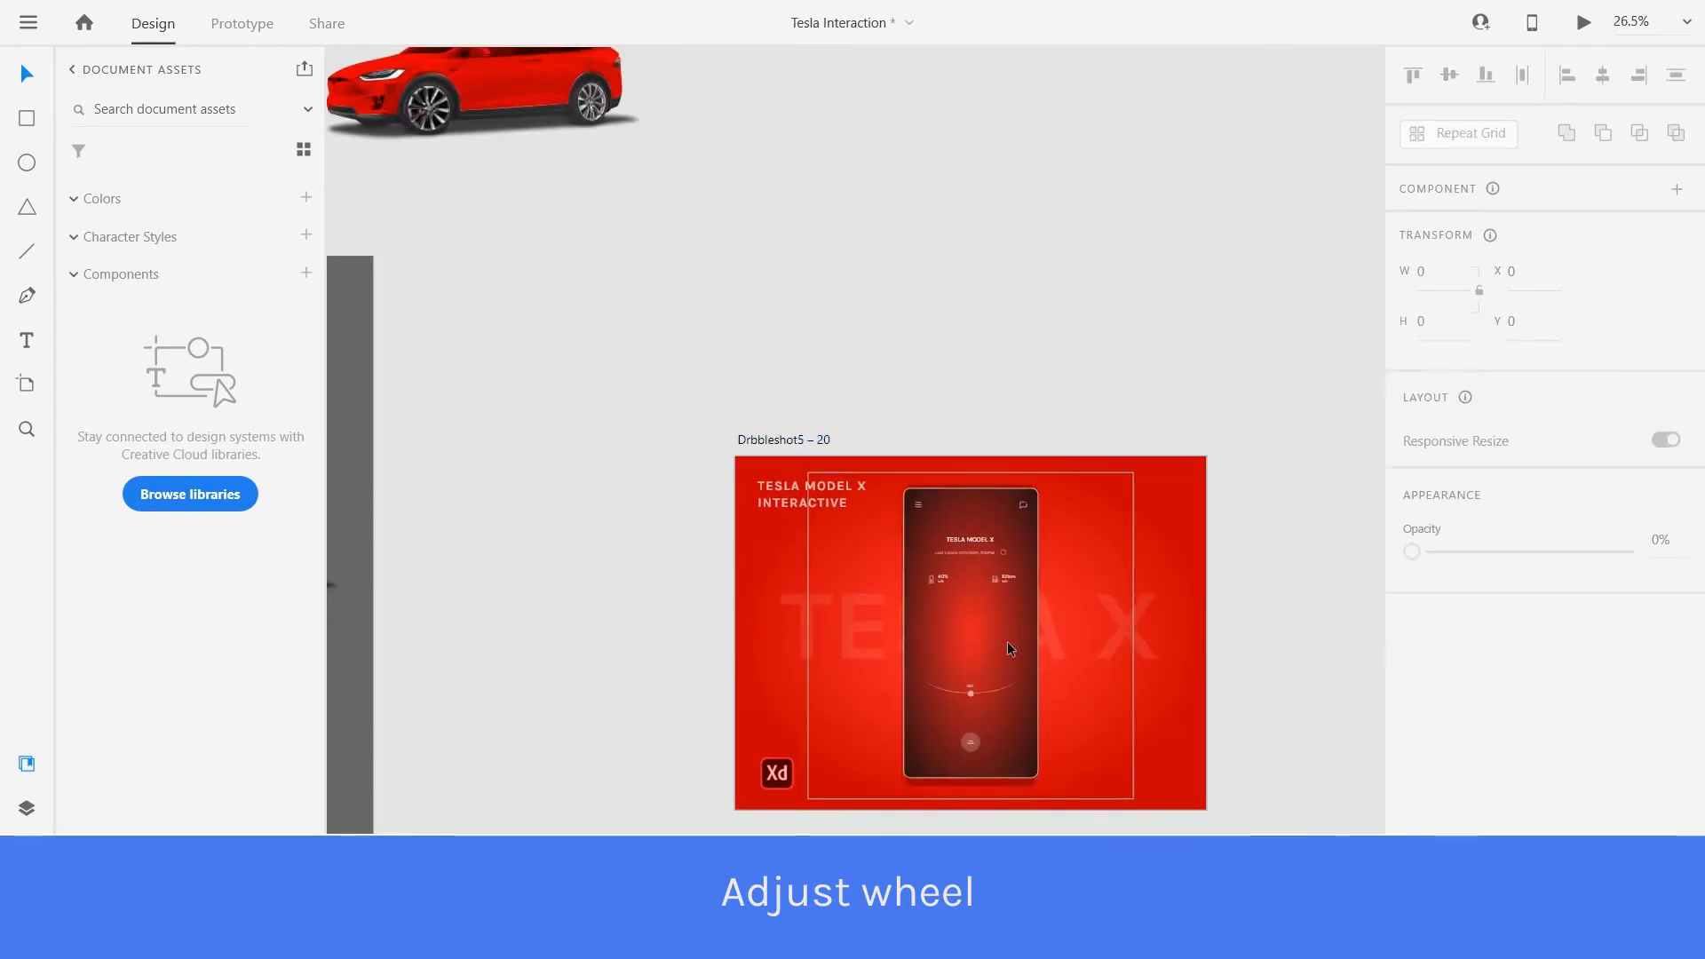
Move the red car group onto the new artboard's phone screen and scale it down to 541 by 213.
{"action": "scroll", "coordinate": [915, 435], "scroll_direction": "down", "scroll_amount": 2, "text": "ctrl"}
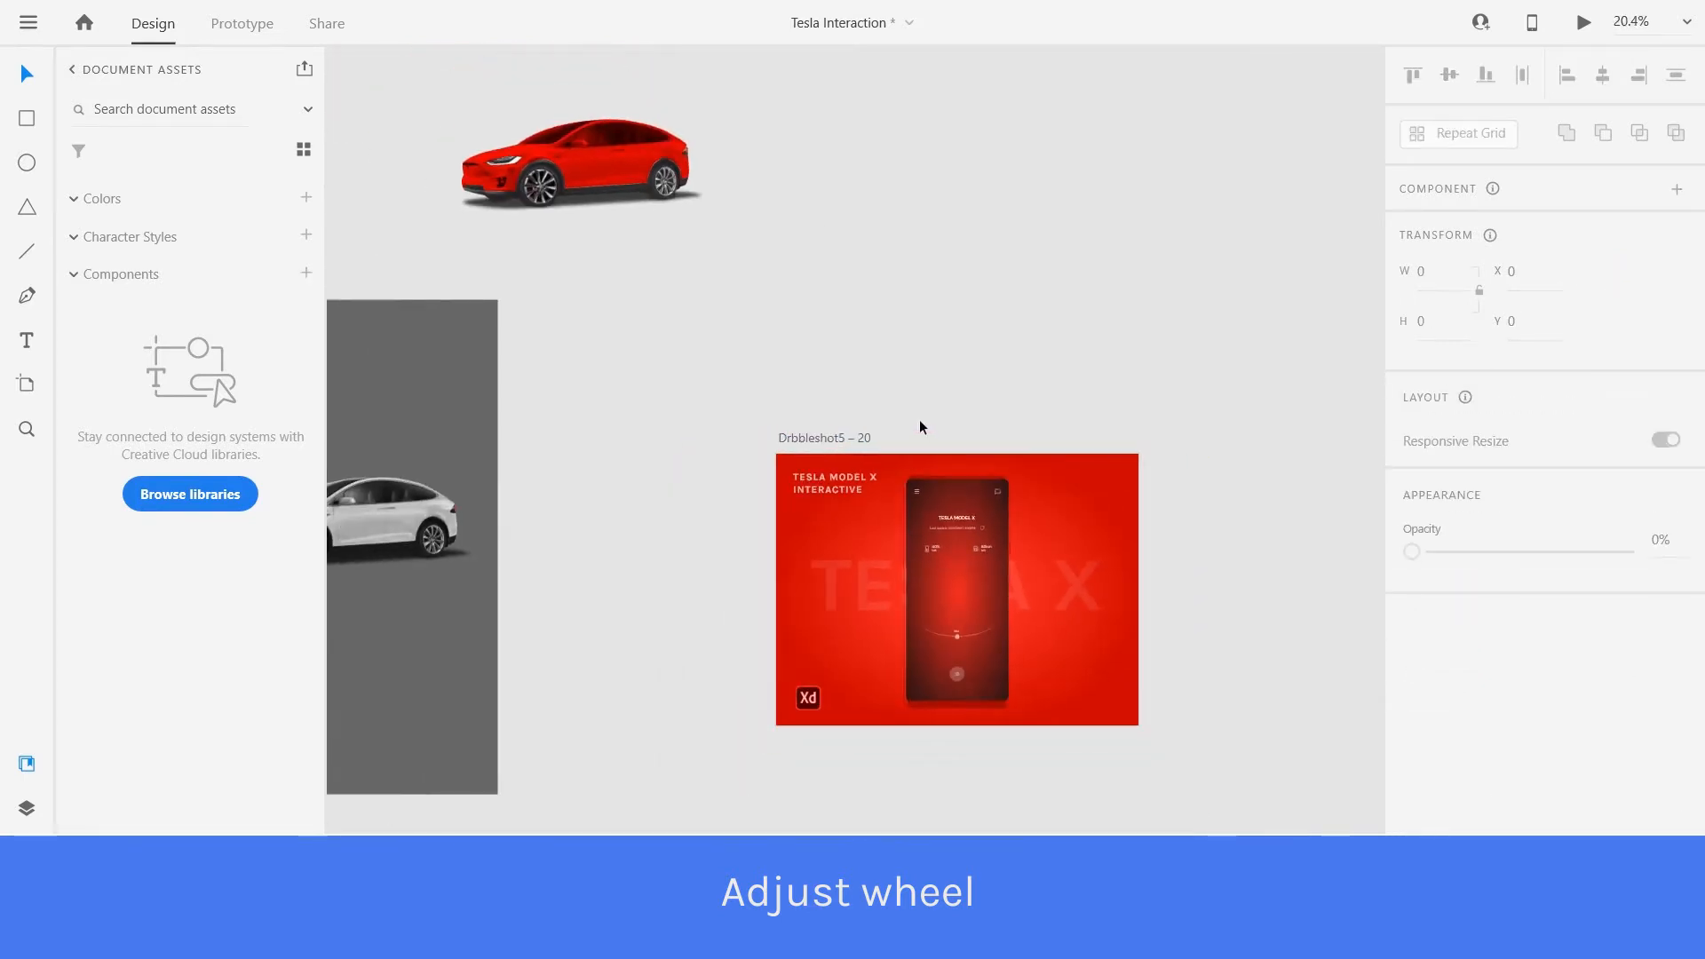
{"action": "left_click_drag", "start_coordinate": [611, 153], "coordinate": [1002, 286]}
{"action": "left_click_drag", "start_coordinate": [1101, 250], "coordinate": [1015, 589]}
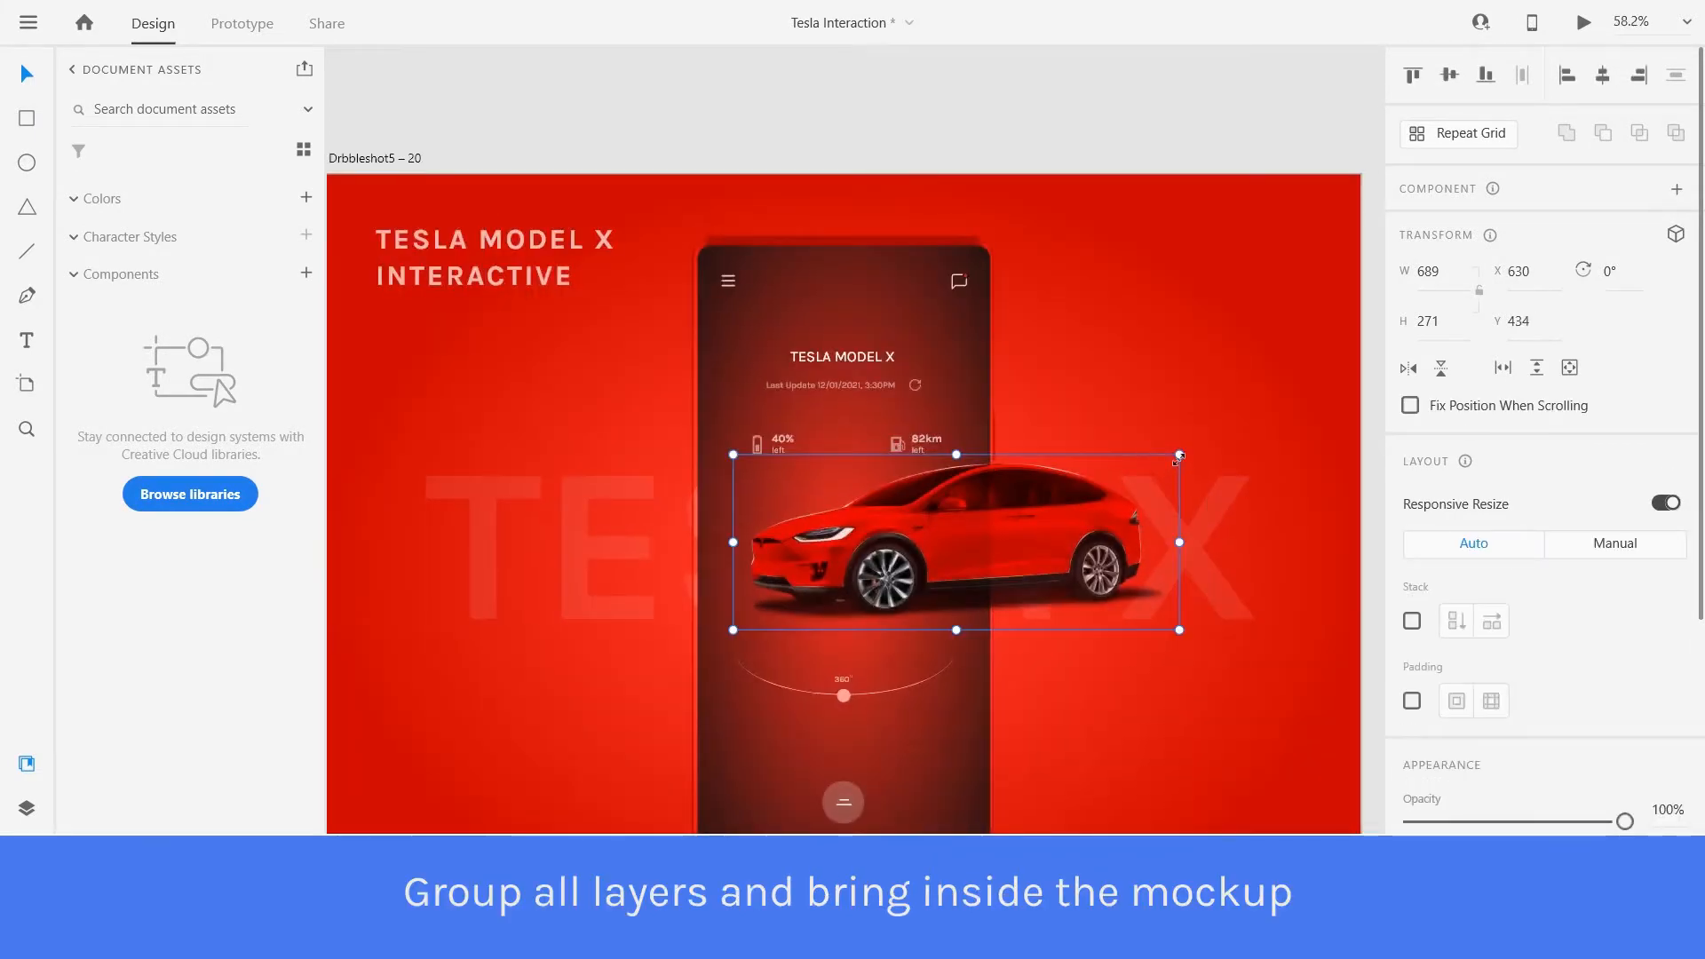
{"action": "left_click_drag", "start_coordinate": [1180, 454], "coordinate": [1083, 492]}
{"action": "left_click_drag", "start_coordinate": [955, 579], "coordinate": [993, 590]}
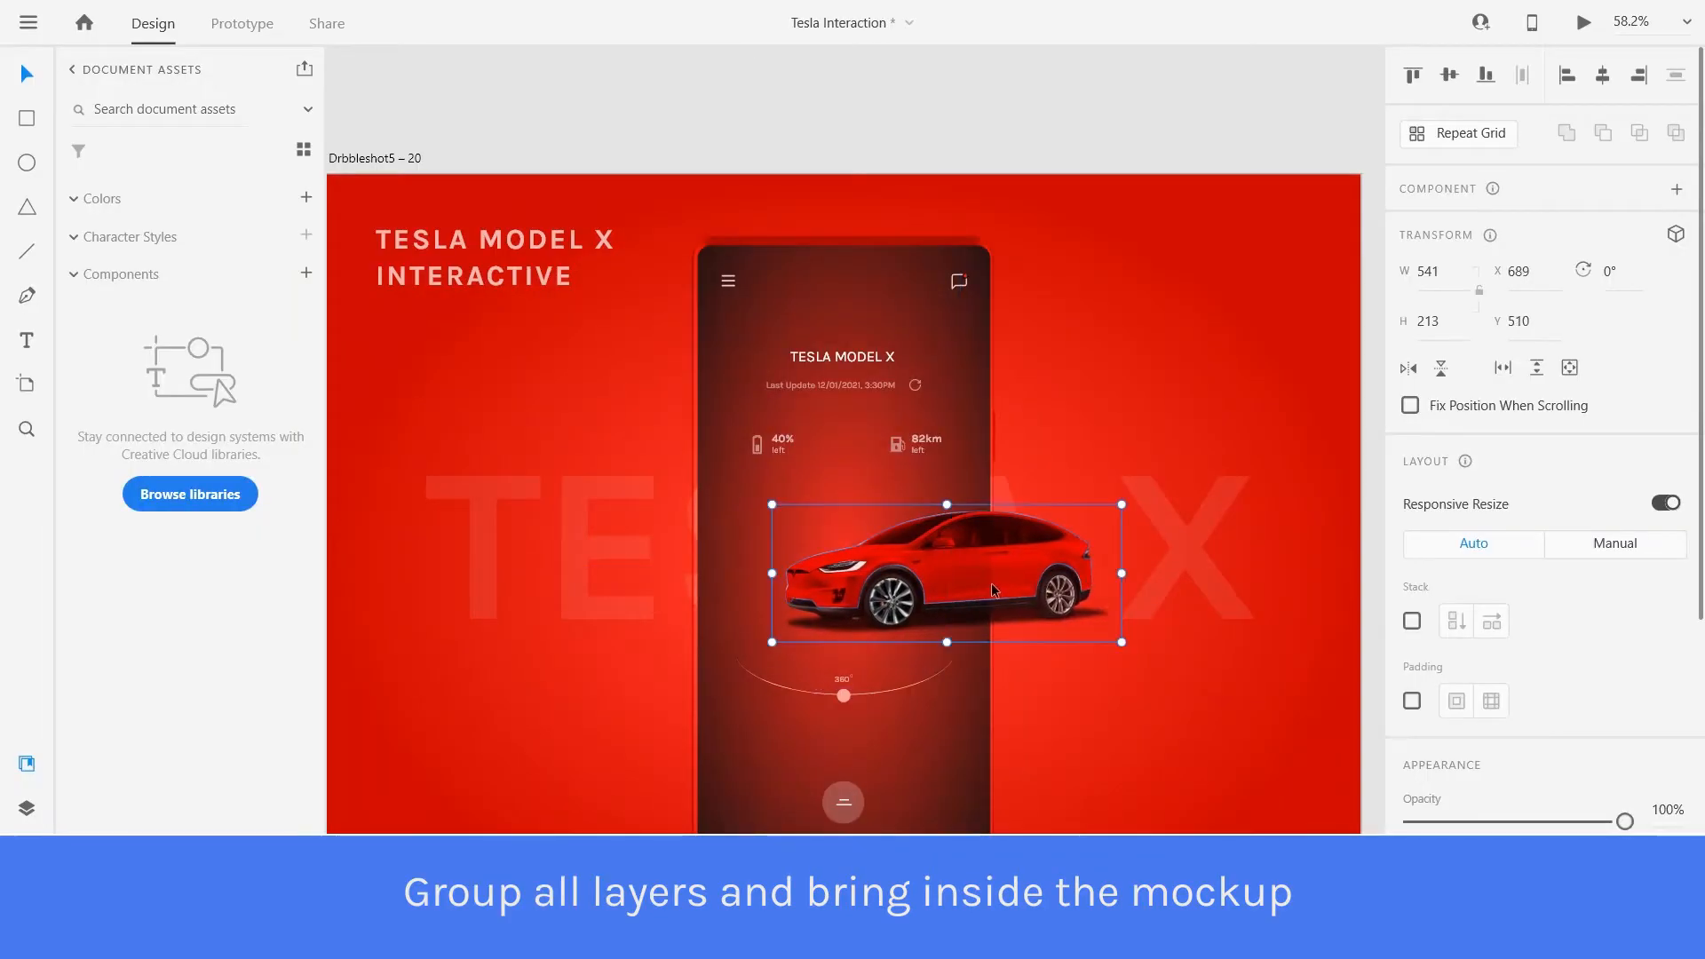
{"action": "key", "text": "ctrl+["}
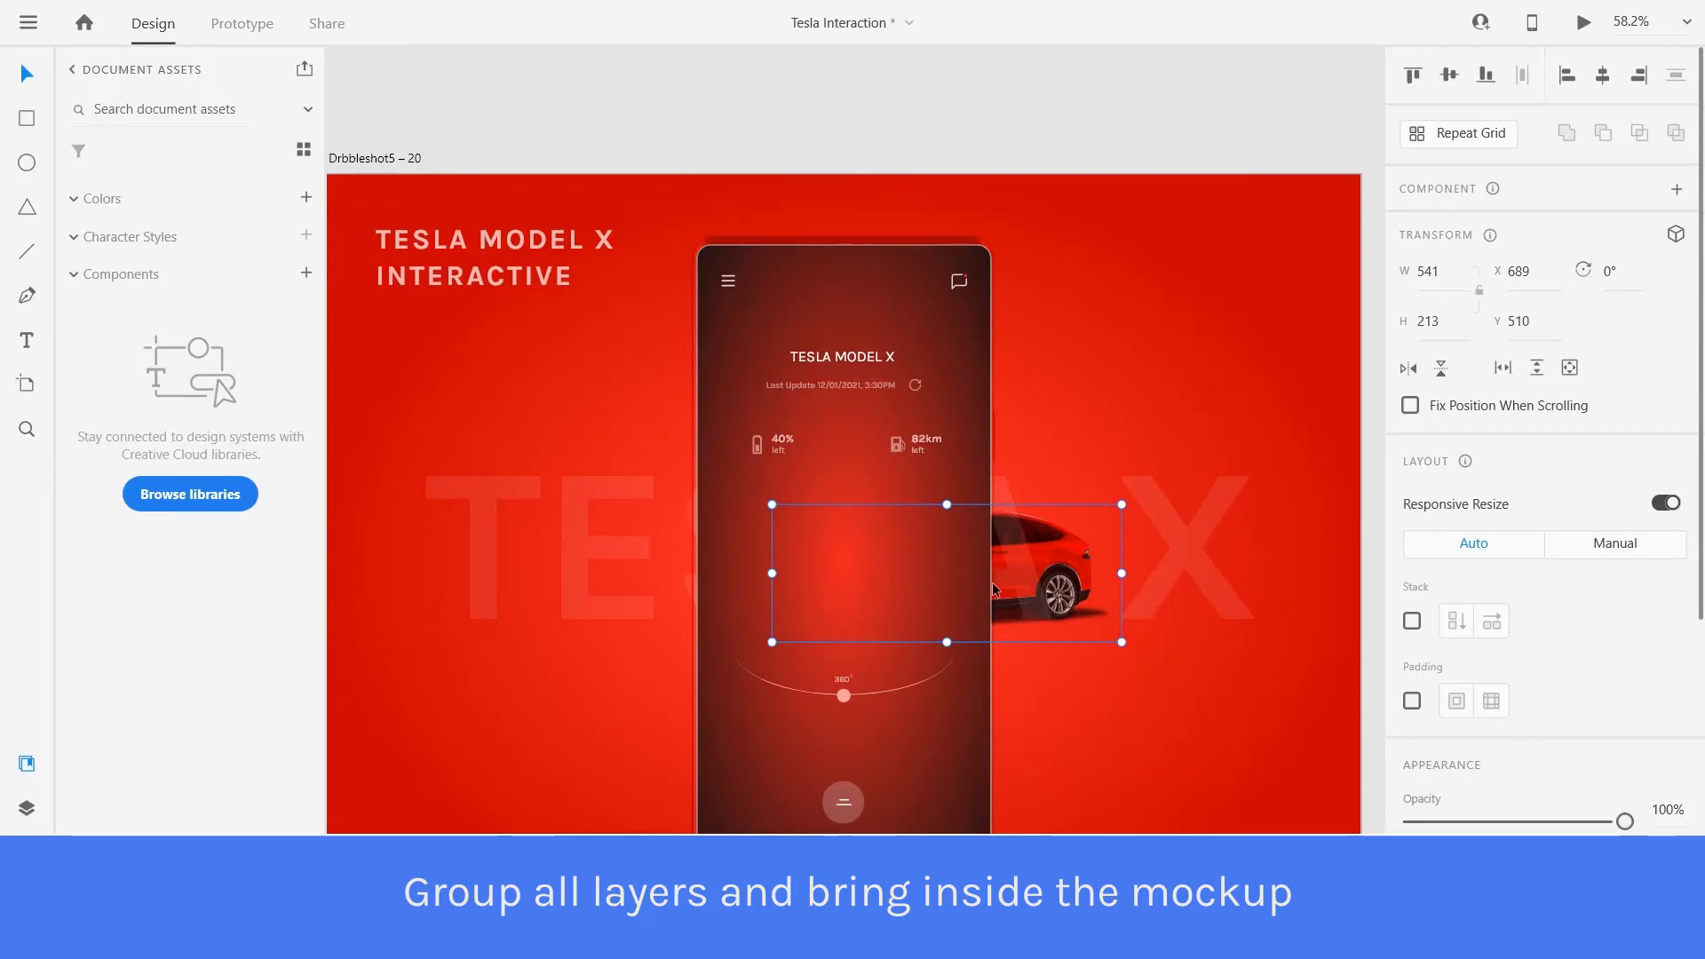
{"action": "key", "text": "ctrl+z"}
{"action": "scroll", "coordinate": [675, 234], "scroll_direction": "down", "scroll_amount": 5}
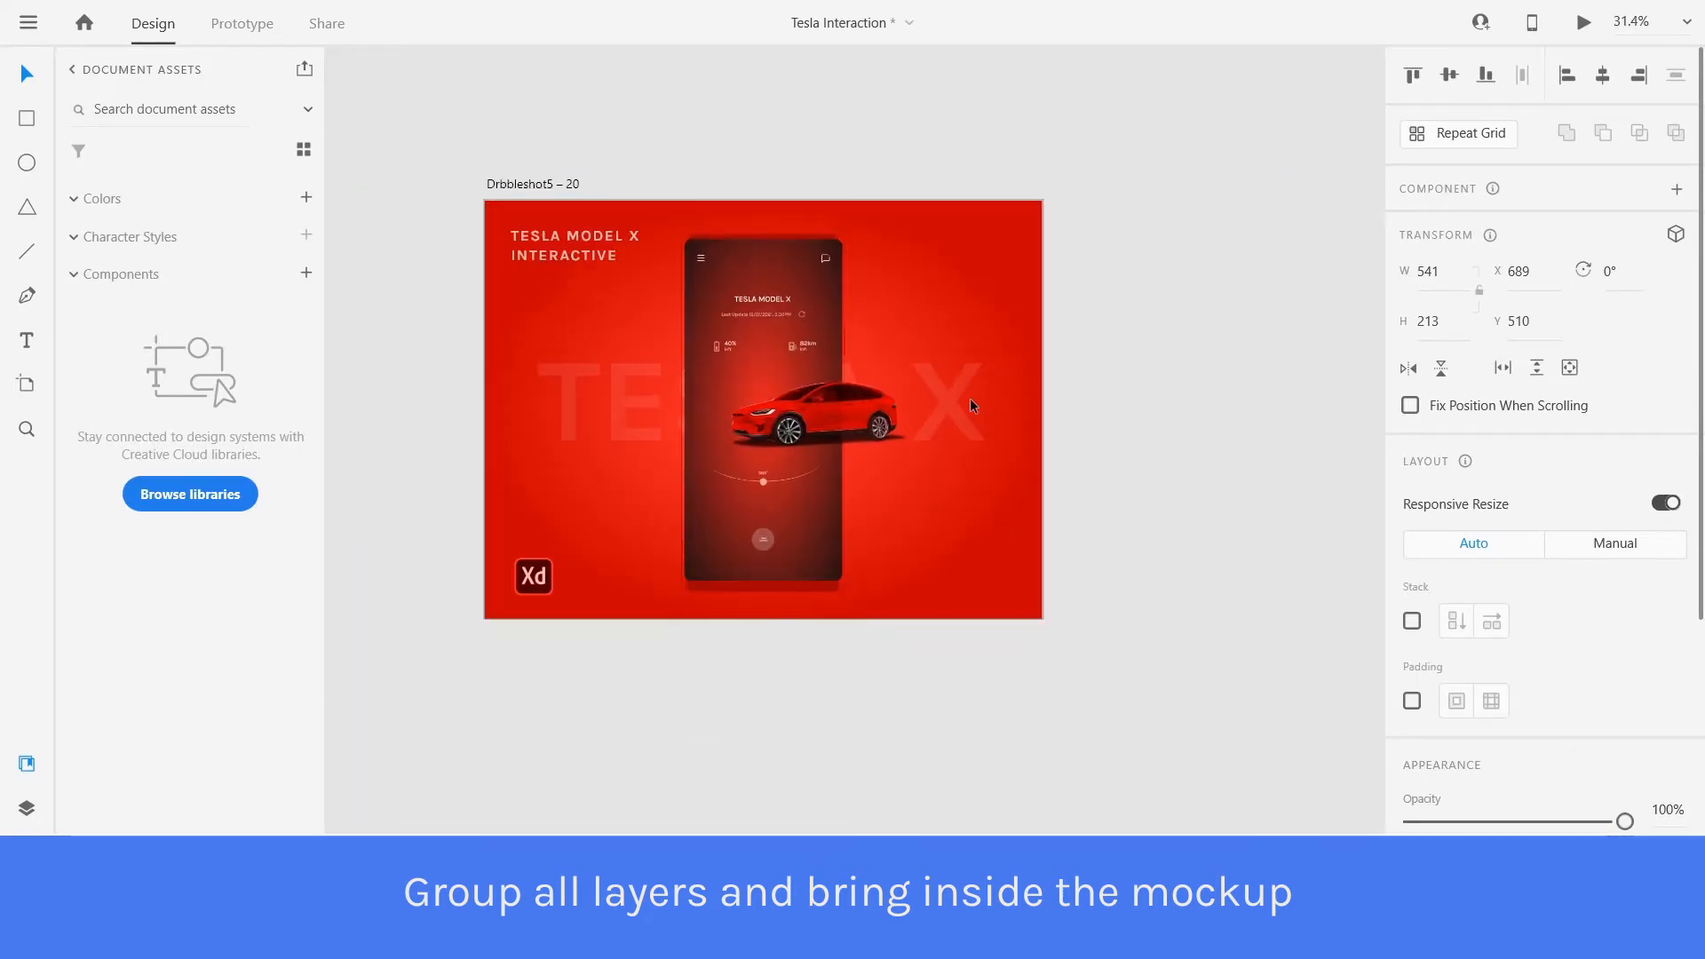
{"action": "left_click", "coordinate": [1175, 405]}
{"action": "scroll", "coordinate": [759, 371], "scroll_direction": "up", "scroll_amount": 5}
Reposition the car group on the phone screen at X 656, Y 520, between the battery stats and the 360° arc.
{"action": "left_click_drag", "start_coordinate": [976, 364], "coordinate": [888, 415]}
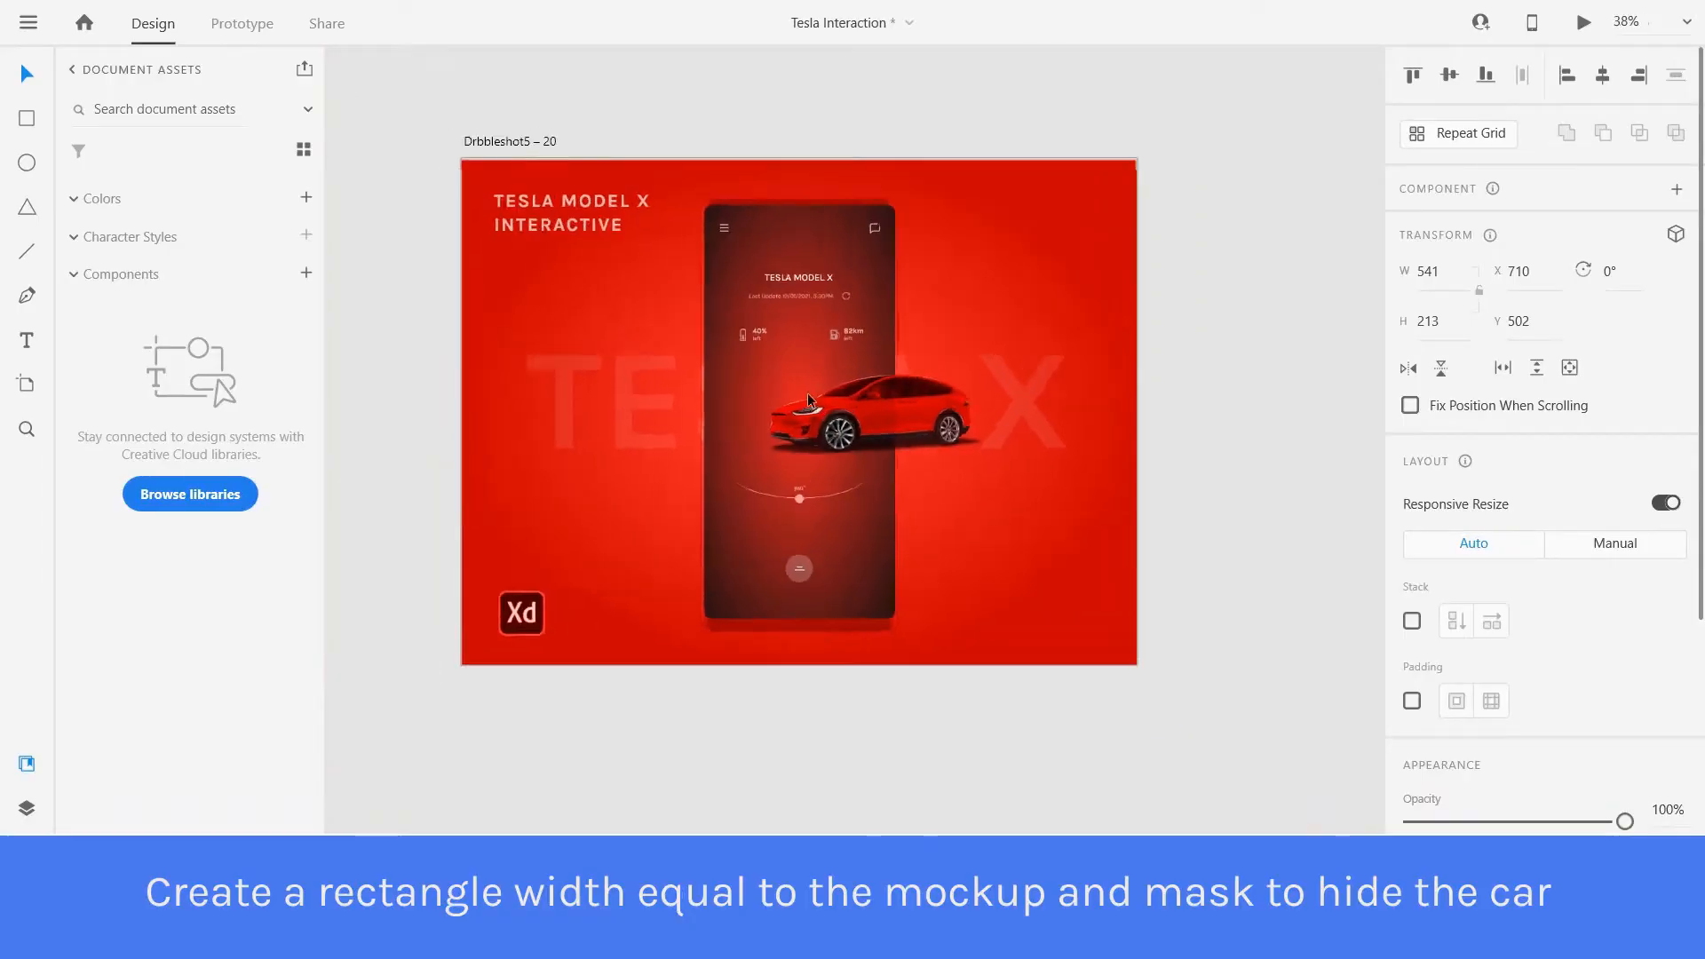
{"action": "scroll", "coordinate": [807, 393], "scroll_direction": "up", "scroll_amount": 5}
{"action": "scroll", "coordinate": [824, 405], "scroll_direction": "down", "scroll_amount": 4}
{"action": "left_click", "coordinate": [1269, 536]}
{"action": "scroll", "coordinate": [785, 355], "scroll_direction": "up", "scroll_amount": 4}
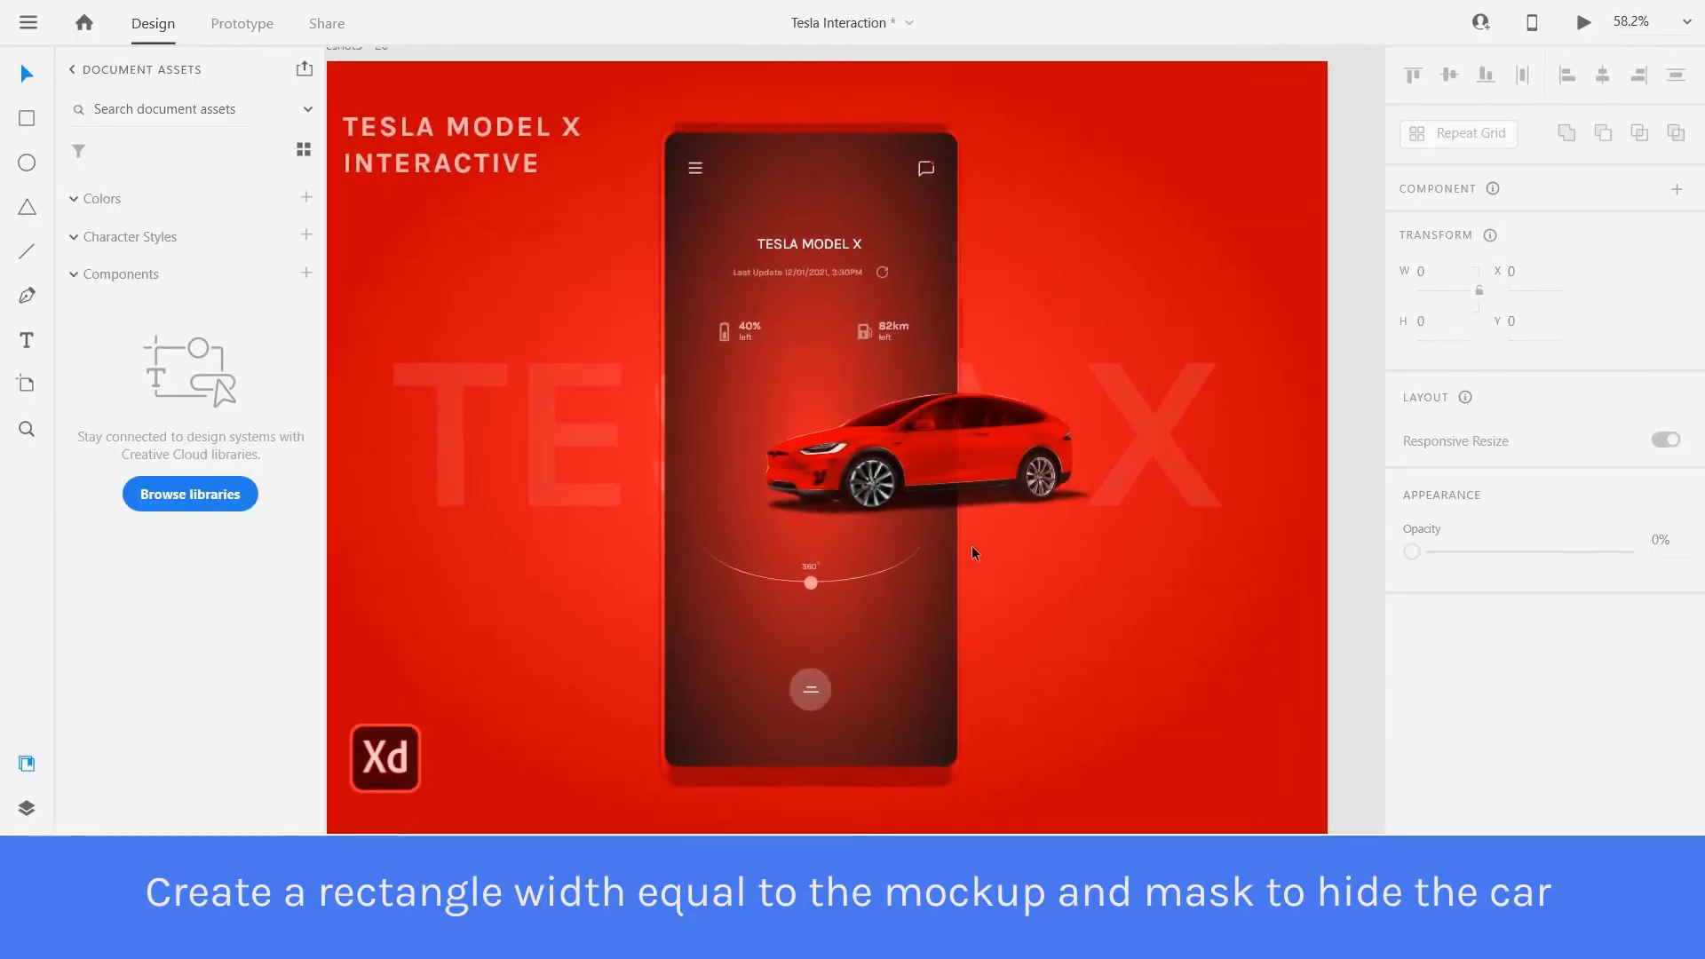
{"action": "left_click_drag", "start_coordinate": [920, 482], "coordinate": [886, 495]}
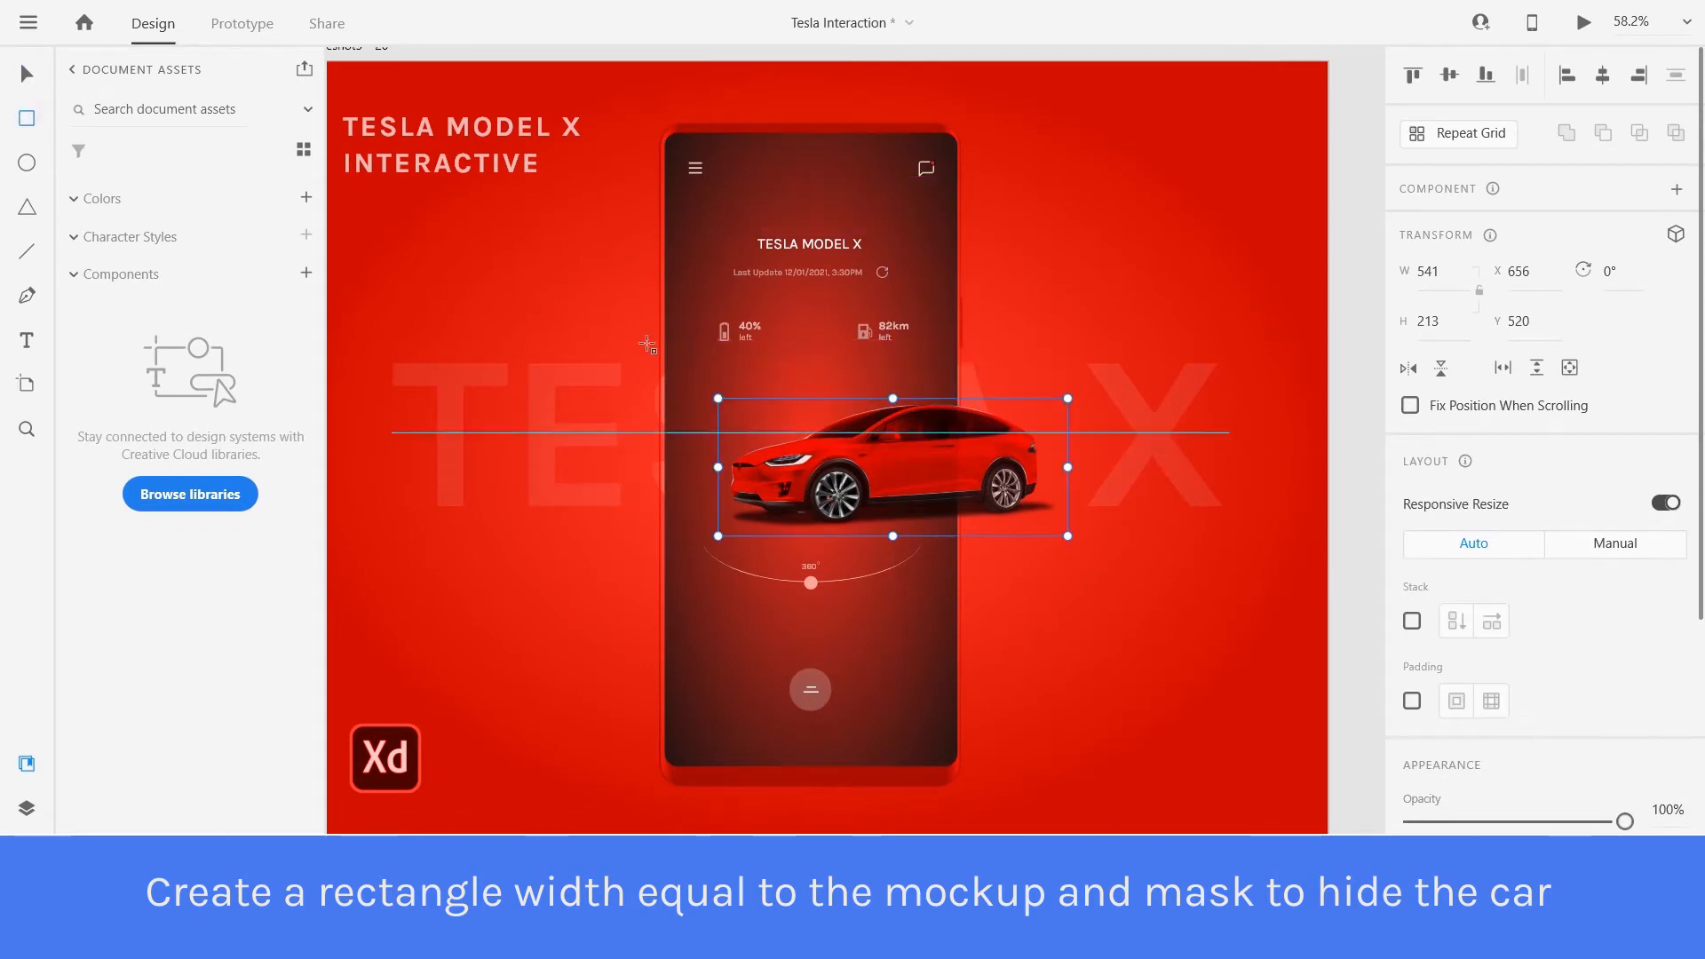
Draw a 450 by 514 rectangle across the phone's width over the car and mask the car group with it.
{"action": "left_click_drag", "start_coordinate": [665, 294], "coordinate": [955, 559]}
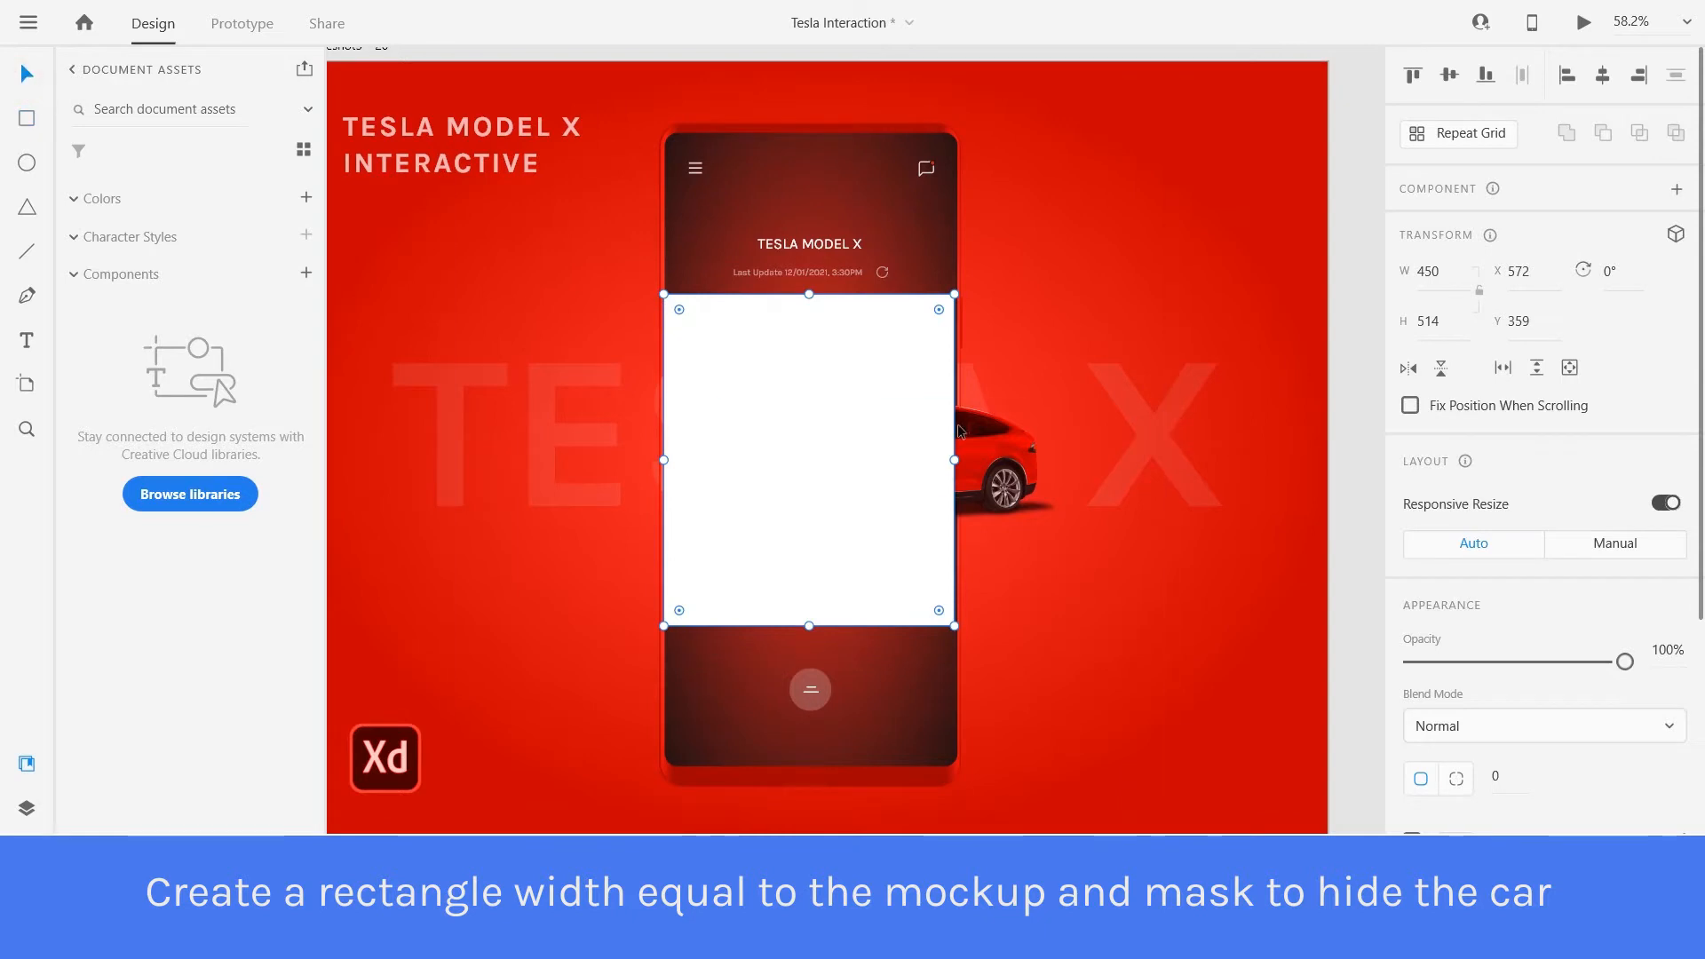
{"action": "left_click", "coordinate": [995, 445], "text": "shift"}
{"action": "right_click", "coordinate": [996, 446]}
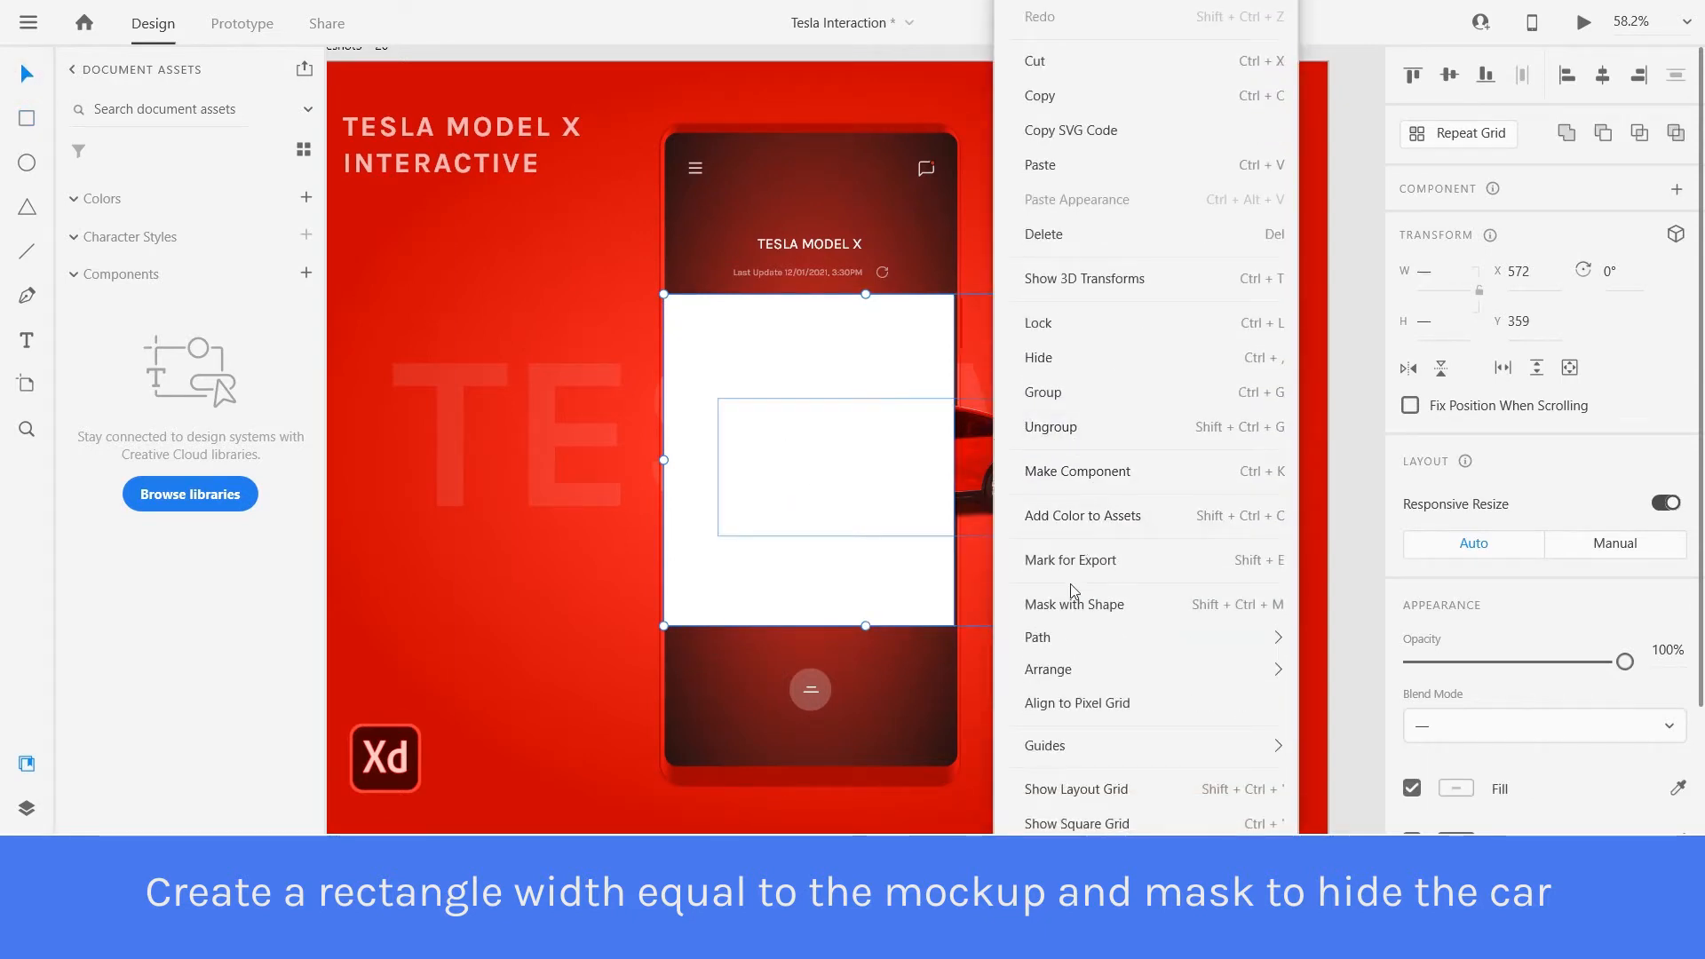
{"action": "left_click", "coordinate": [1079, 607]}
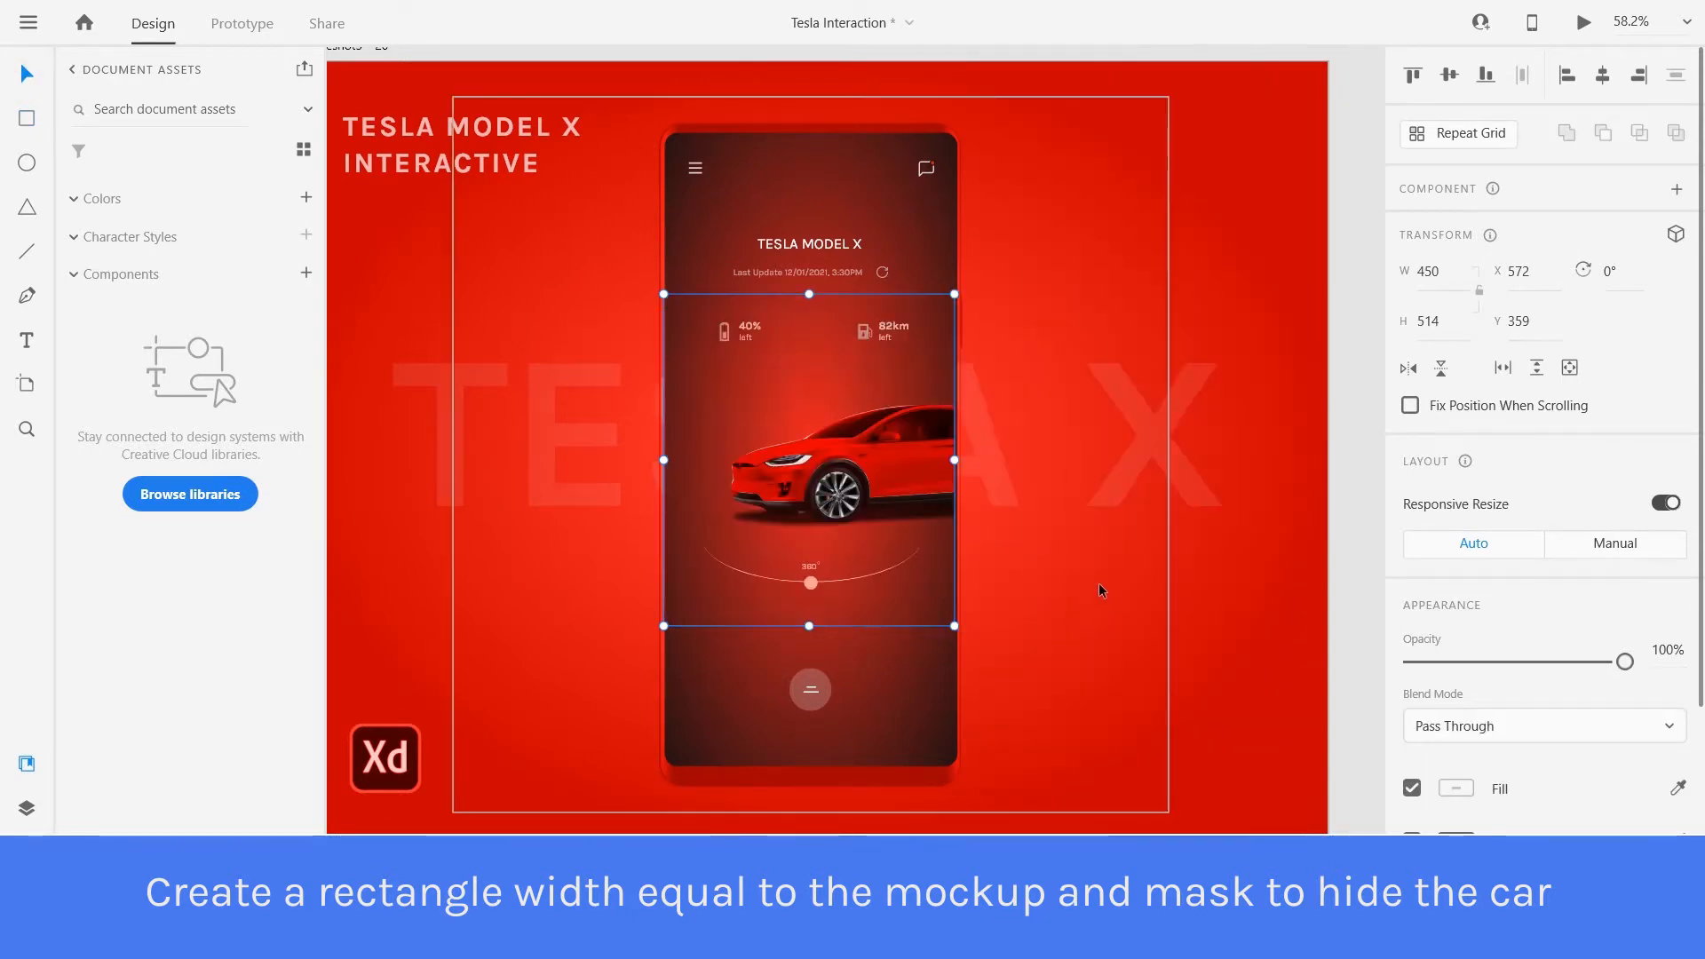
Duplicate the artboard with the masked car and place the copy beside the original at X 2416, Y -3576.
{"action": "key", "text": "ctrl+0"}
{"action": "left_click", "coordinate": [1237, 569]}
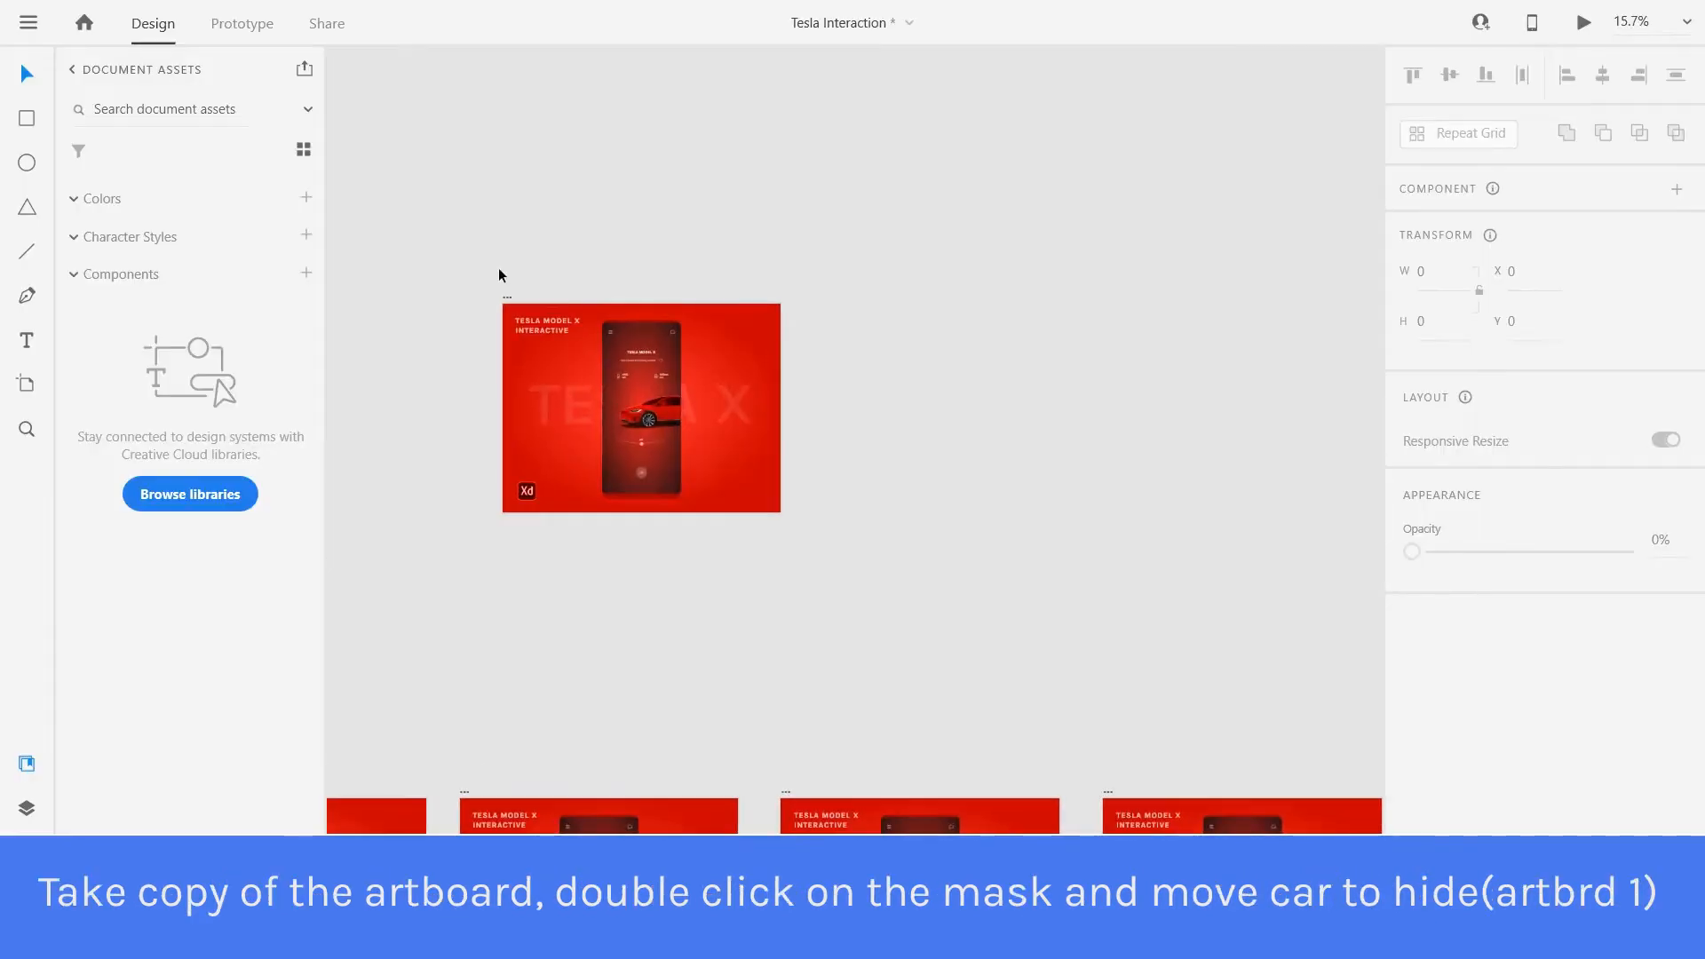
{"action": "left_click_drag", "start_coordinate": [506, 299], "coordinate": [841, 301]}
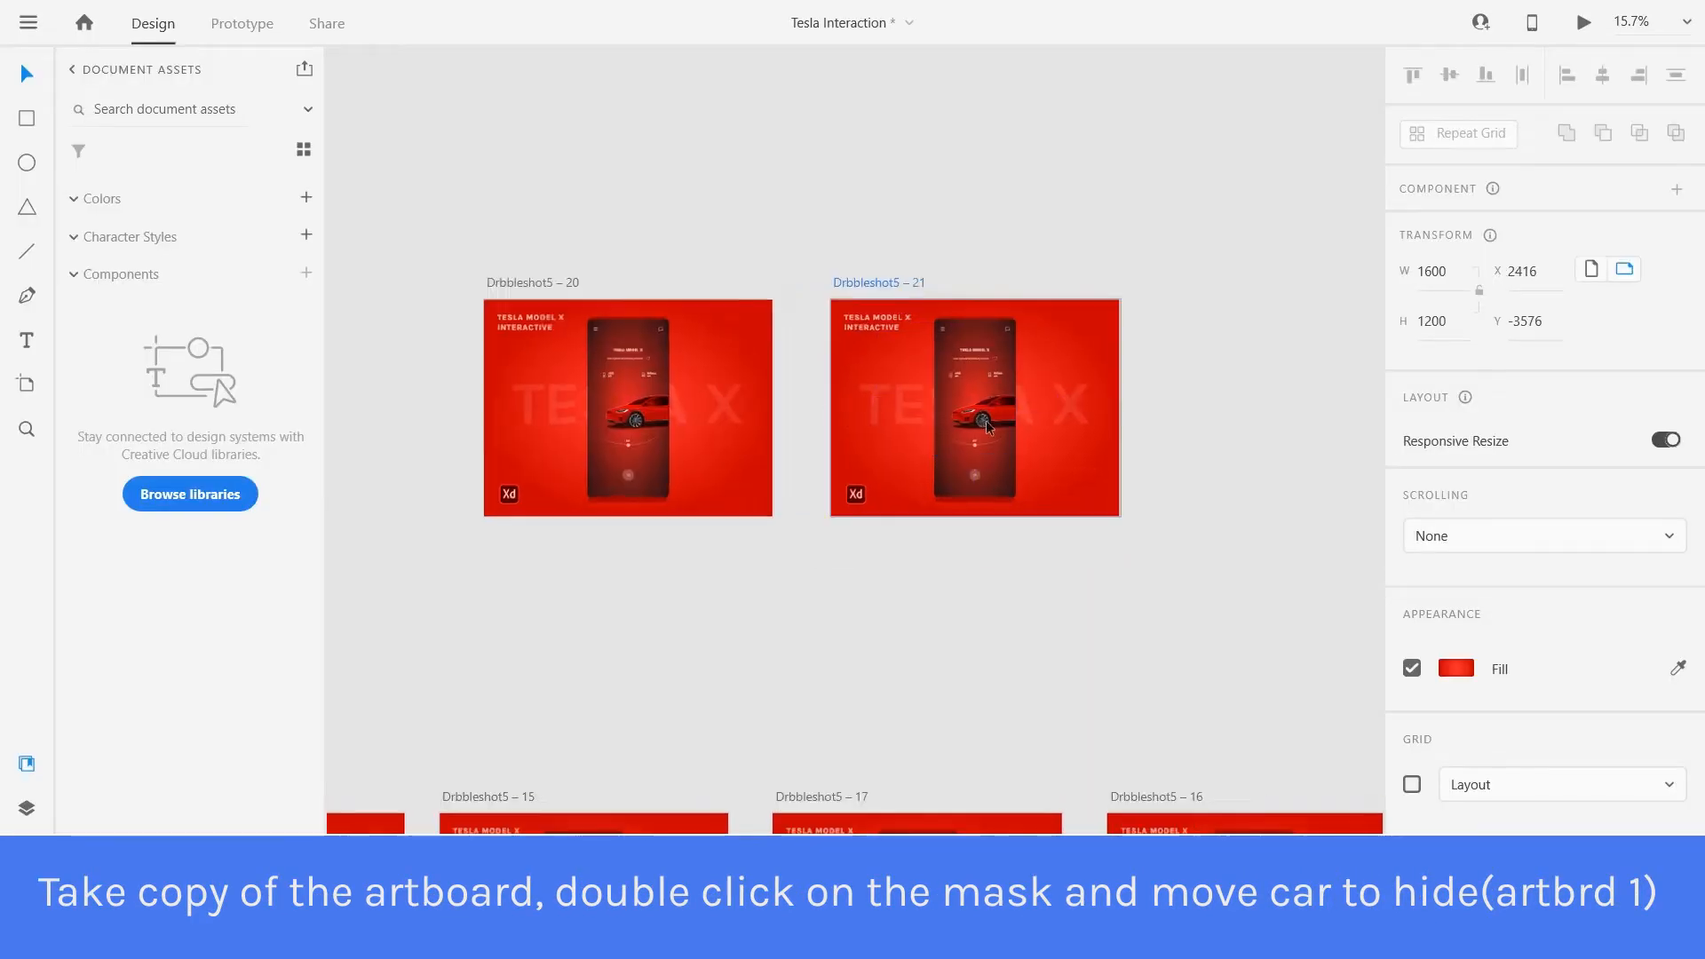
{"action": "scroll", "coordinate": [985, 420], "scroll_direction": "up", "scroll_amount": 3}
{"action": "scroll", "coordinate": [1021, 413], "scroll_direction": "up", "scroll_amount": 5}
{"action": "scroll", "coordinate": [888, 453], "scroll_direction": "down", "scroll_amount": 1}
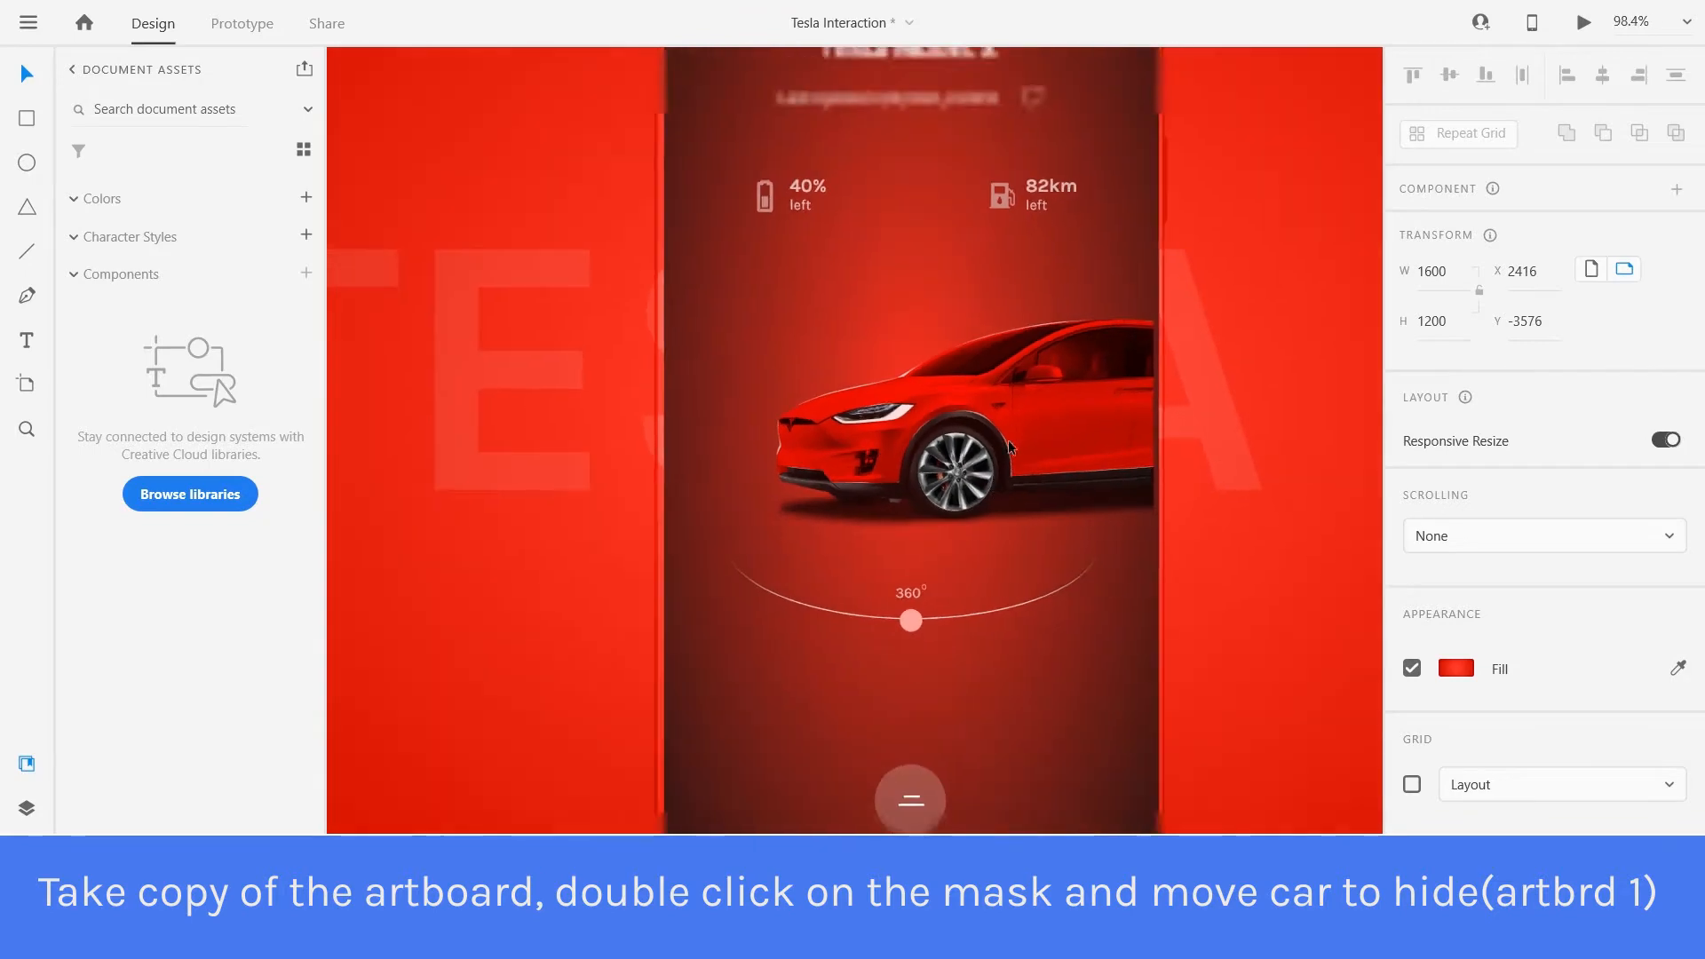
{"action": "double_click", "coordinate": [1024, 415]}
{"action": "scroll", "coordinate": [1065, 444], "scroll_direction": "down", "scroll_amount": 4}
{"action": "left_click", "coordinate": [1020, 738]}
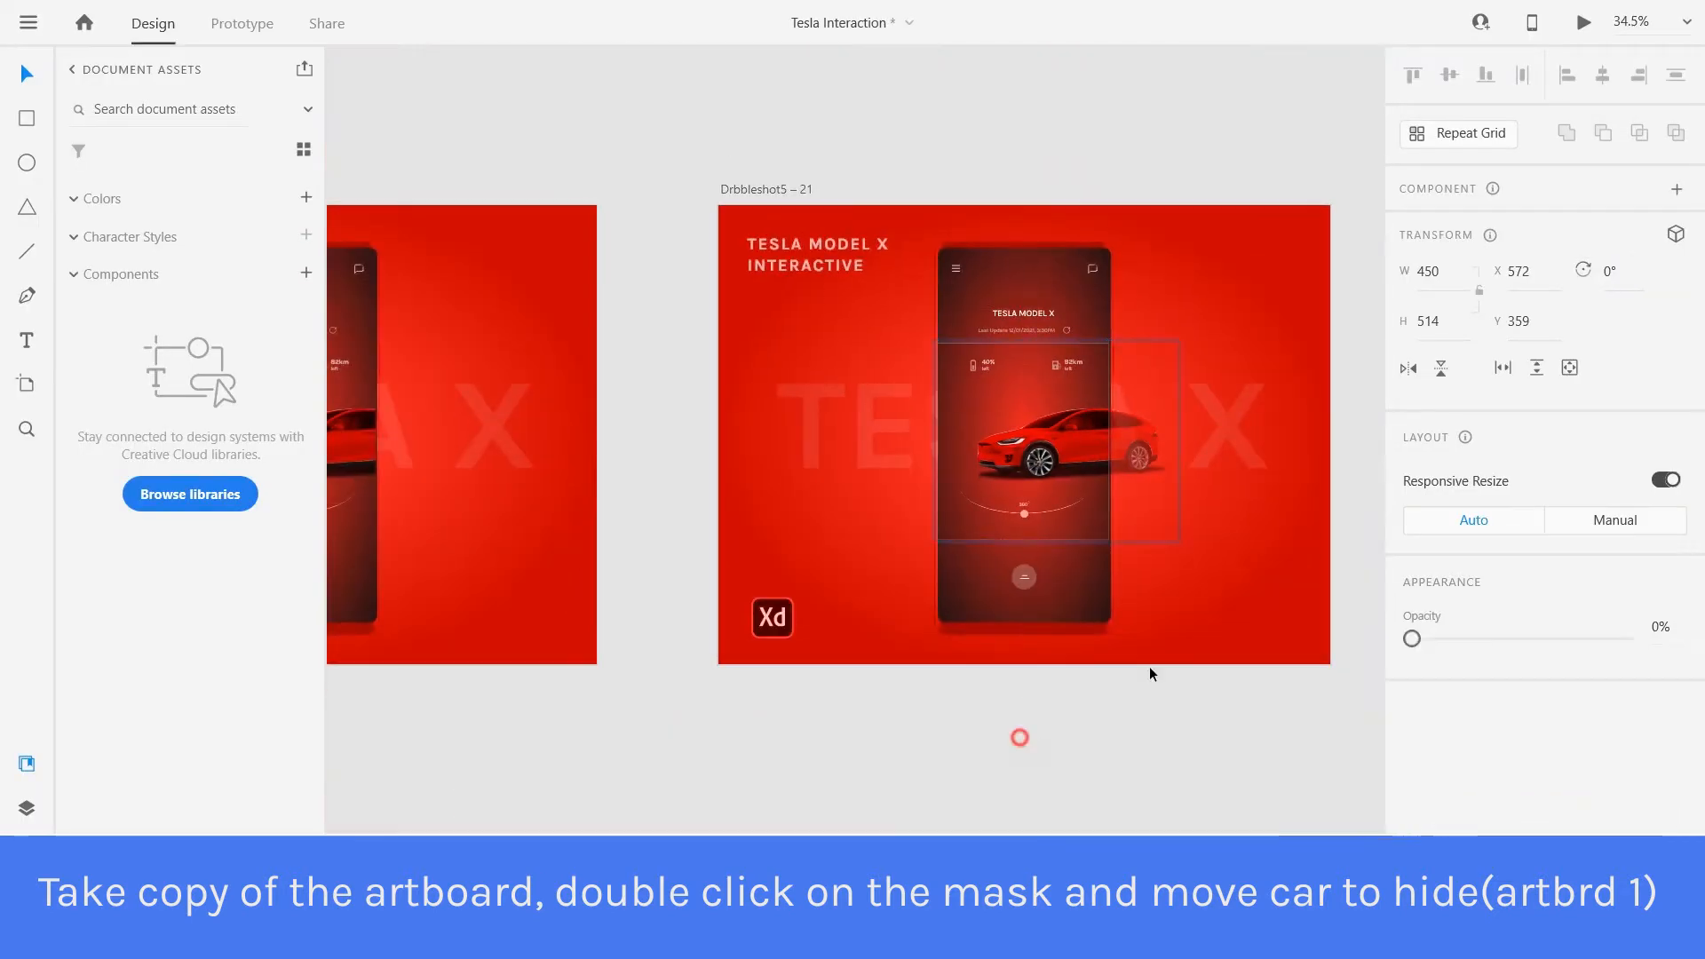
{"action": "scroll", "coordinate": [1149, 666], "scroll_direction": "down", "scroll_amount": 2}
{"action": "scroll", "coordinate": [710, 570], "scroll_direction": "up", "scroll_amount": 6}
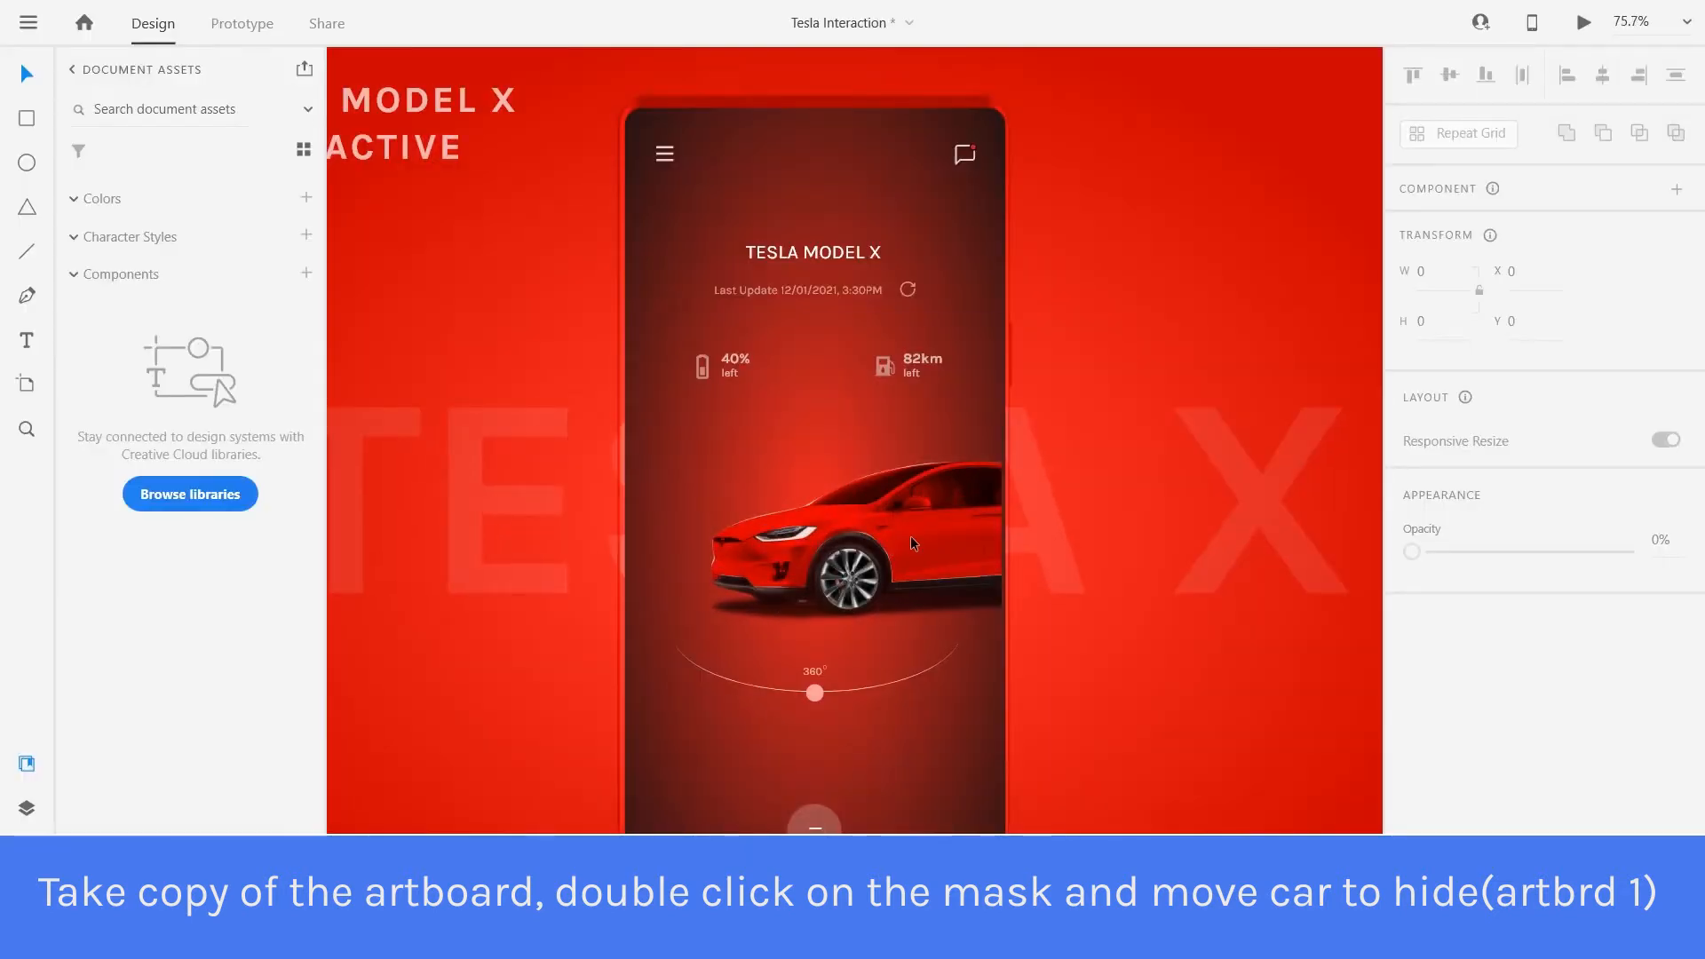
Inside the mask on the original artboard, shift the car group horizontally to X 786 toward the phone's right edge.
{"action": "double_click", "coordinate": [909, 535]}
{"action": "left_click", "coordinate": [908, 538]}
{"action": "key", "text": "shift+Right"}
{"action": "key", "text": "shift+Right"}
{"action": "key", "text": "shift+Right"}
{"action": "key", "text": "shift+Right"}
{"action": "key", "text": "shift+Right"}
{"action": "key", "text": "shift+Right"}
{"action": "key", "text": "shift+Right"}
{"action": "key", "text": "shift+Right"}
{"action": "key", "text": "shift+Right"}
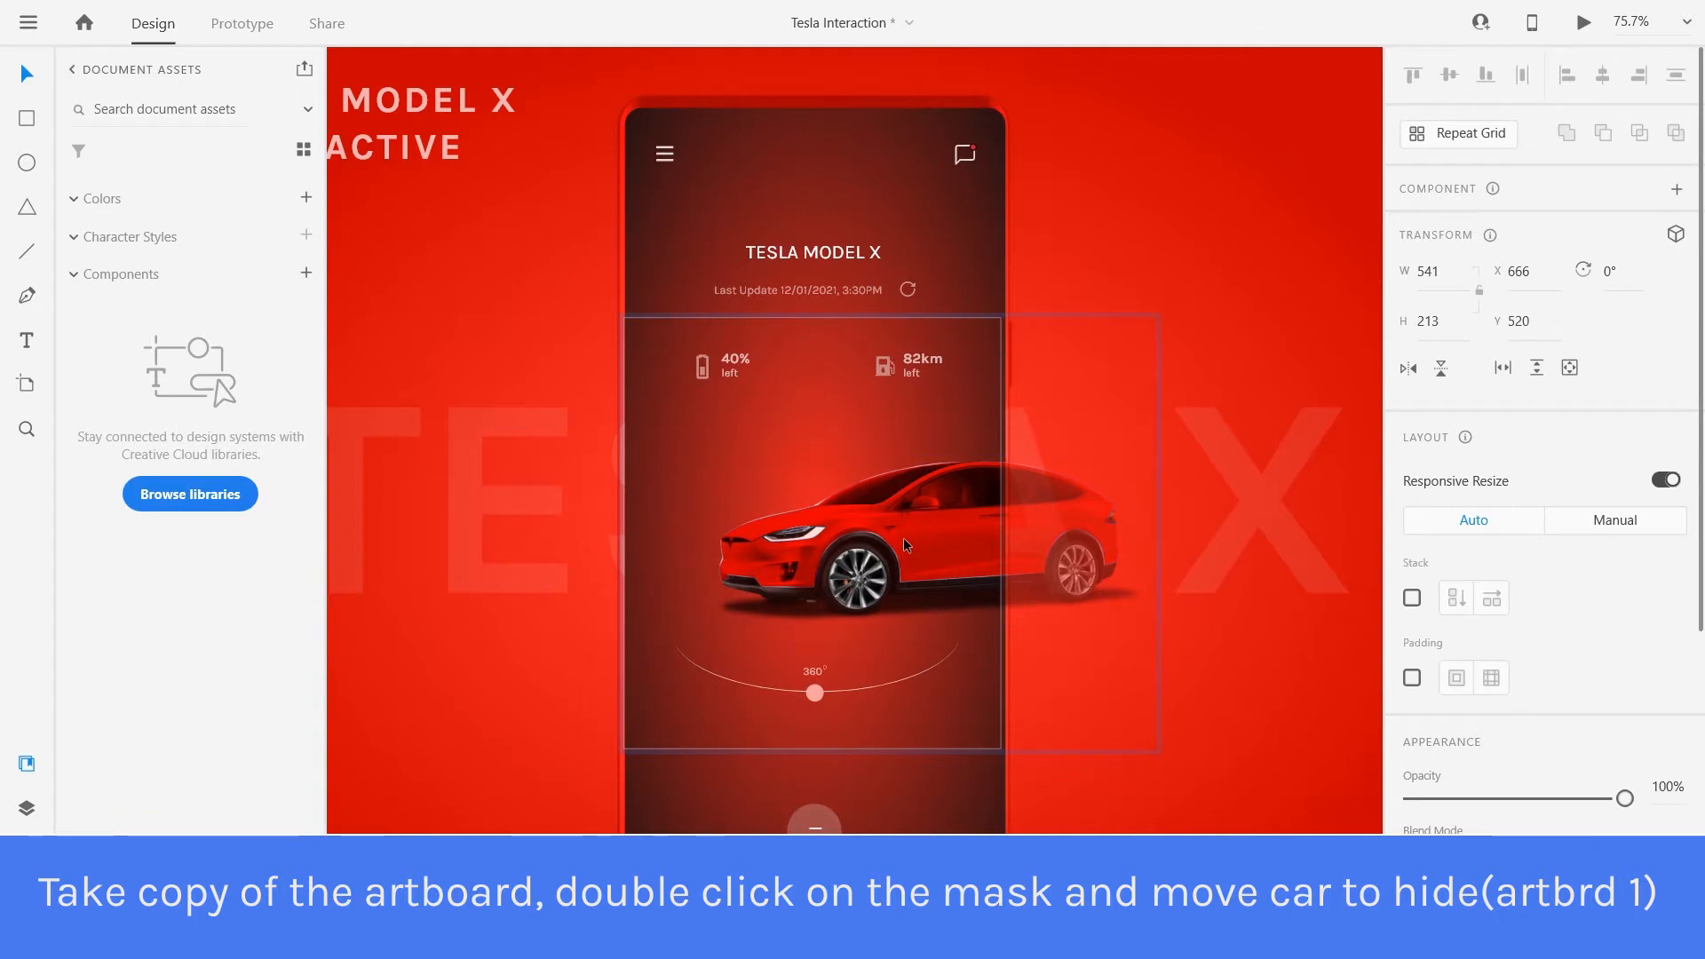
{"action": "key", "text": "shift+Right"}
{"action": "key", "text": "shift+Right"}
{"action": "key", "text": "shift+Right"}
{"action": "key", "text": "shift+Right"}
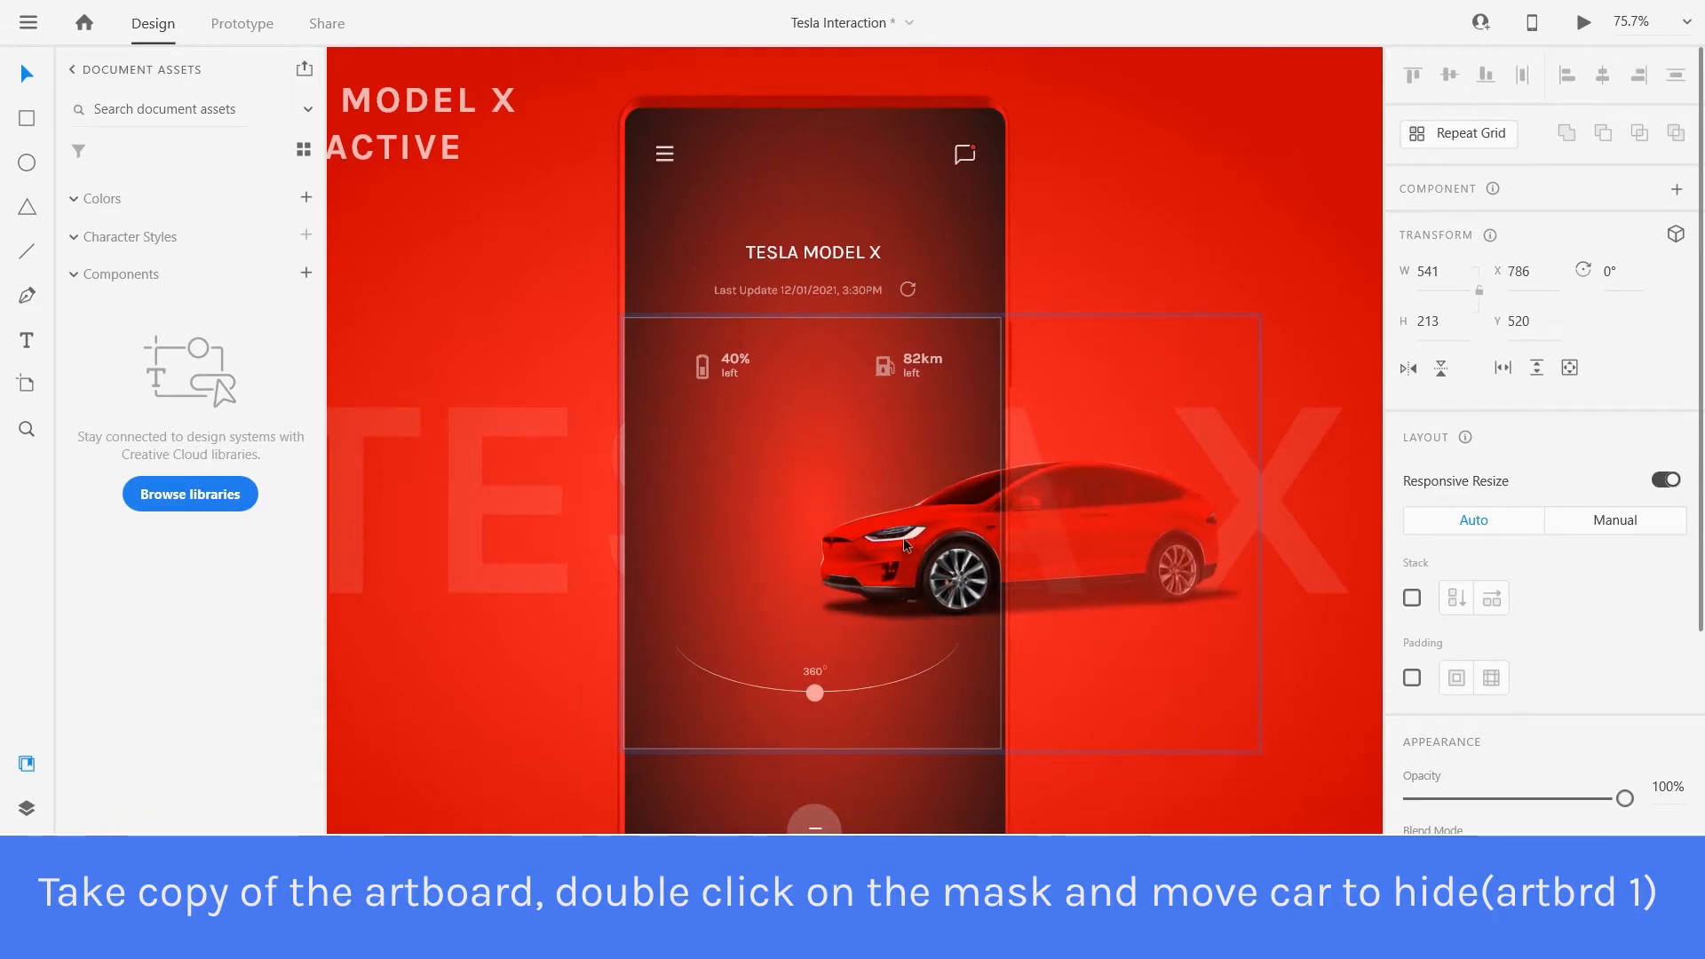
Rotate the front wheel inside the original artboard's car group to -172° and leave the mask.
{"action": "scroll", "coordinate": [925, 562], "scroll_direction": "up", "scroll_amount": 3}
{"action": "double_click", "coordinate": [945, 527]}
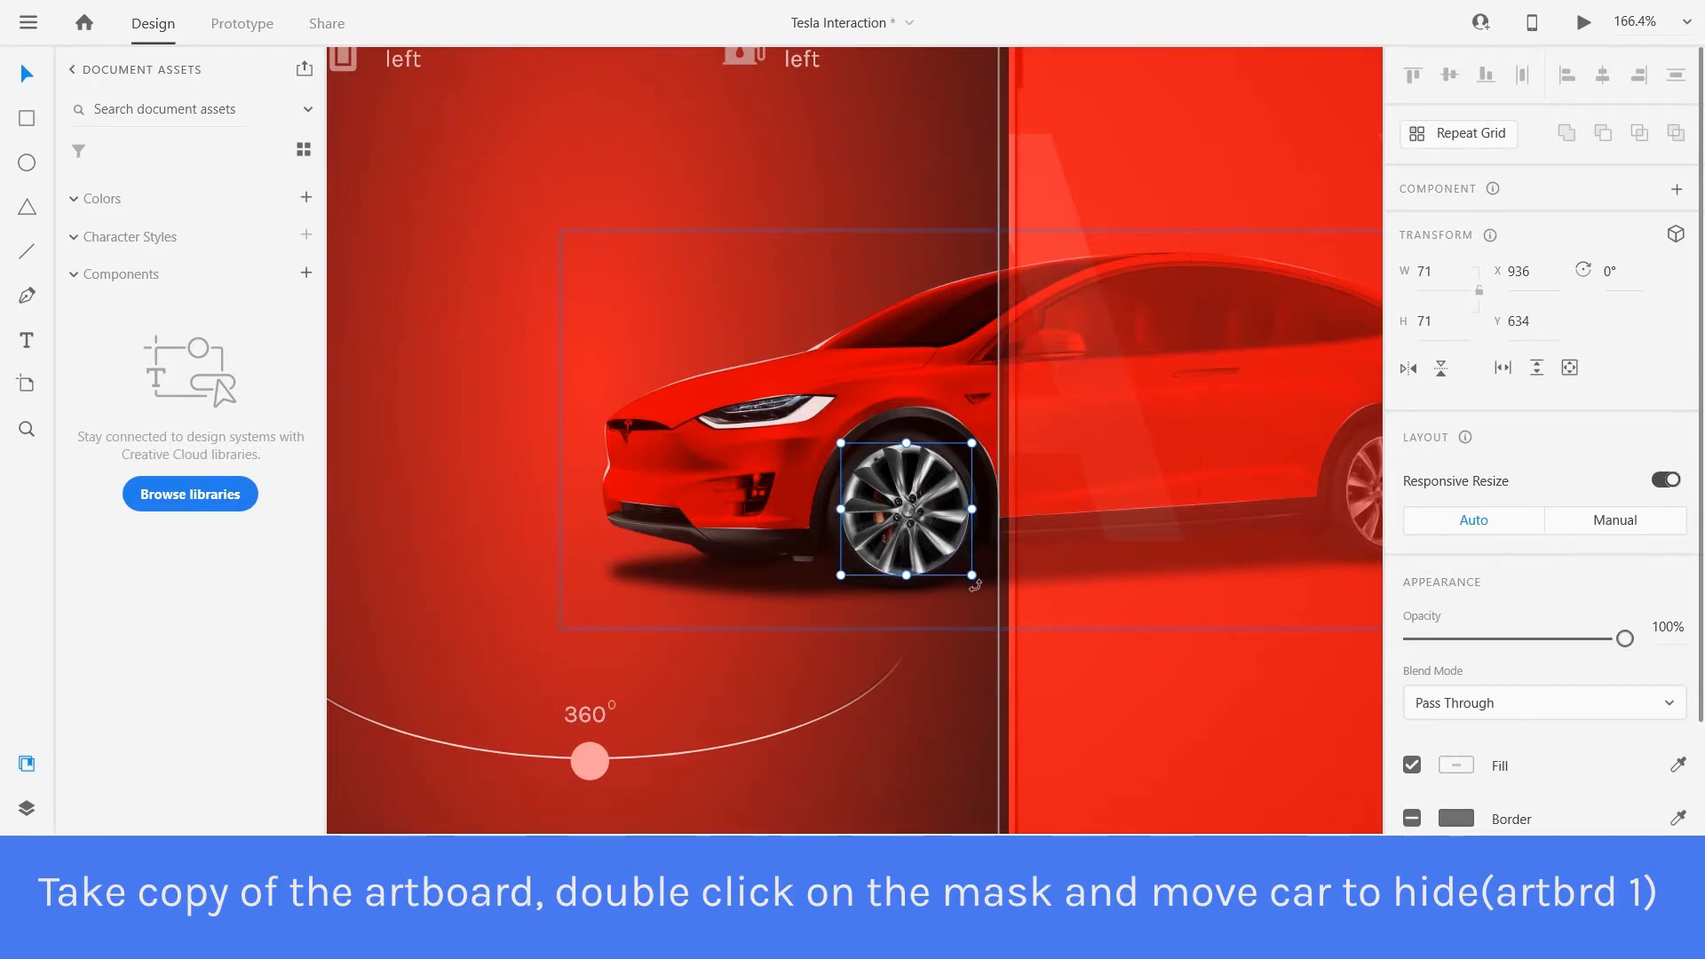
{"action": "left_click_drag", "start_coordinate": [976, 585], "coordinate": [1000, 466]}
{"action": "left_click_drag", "start_coordinate": [1000, 466], "coordinate": [963, 422]}
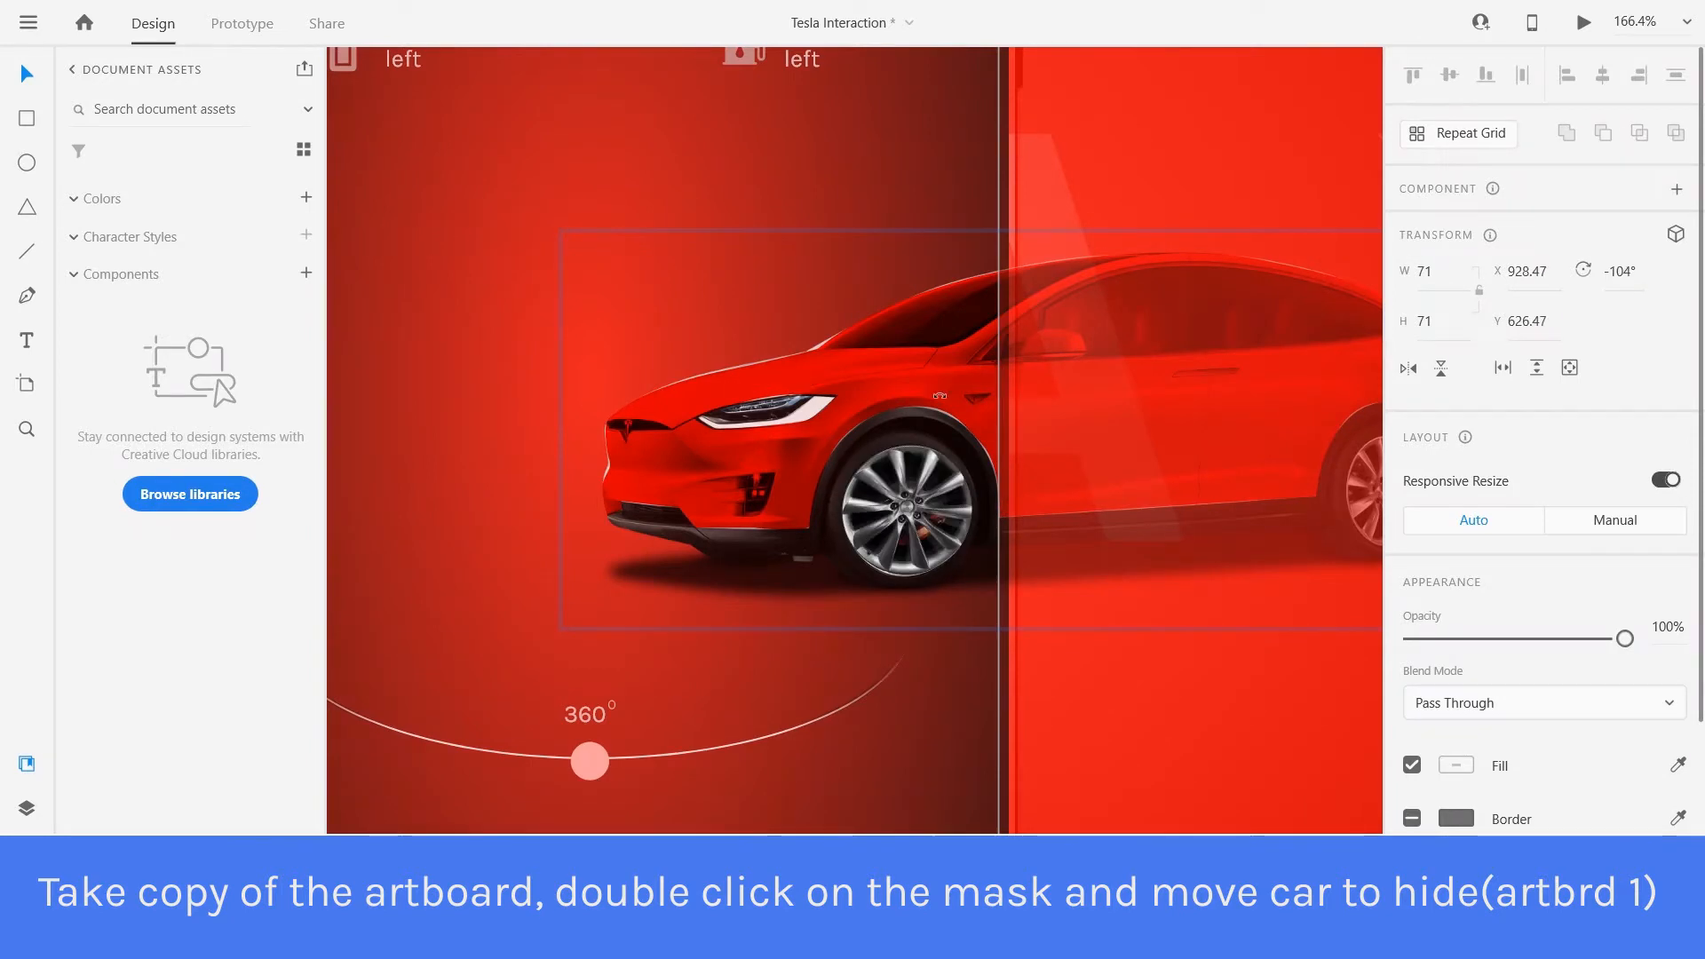
{"action": "left_click_drag", "start_coordinate": [940, 396], "coordinate": [824, 382]}
{"action": "scroll", "coordinate": [759, 441], "scroll_direction": "down", "scroll_amount": 4}
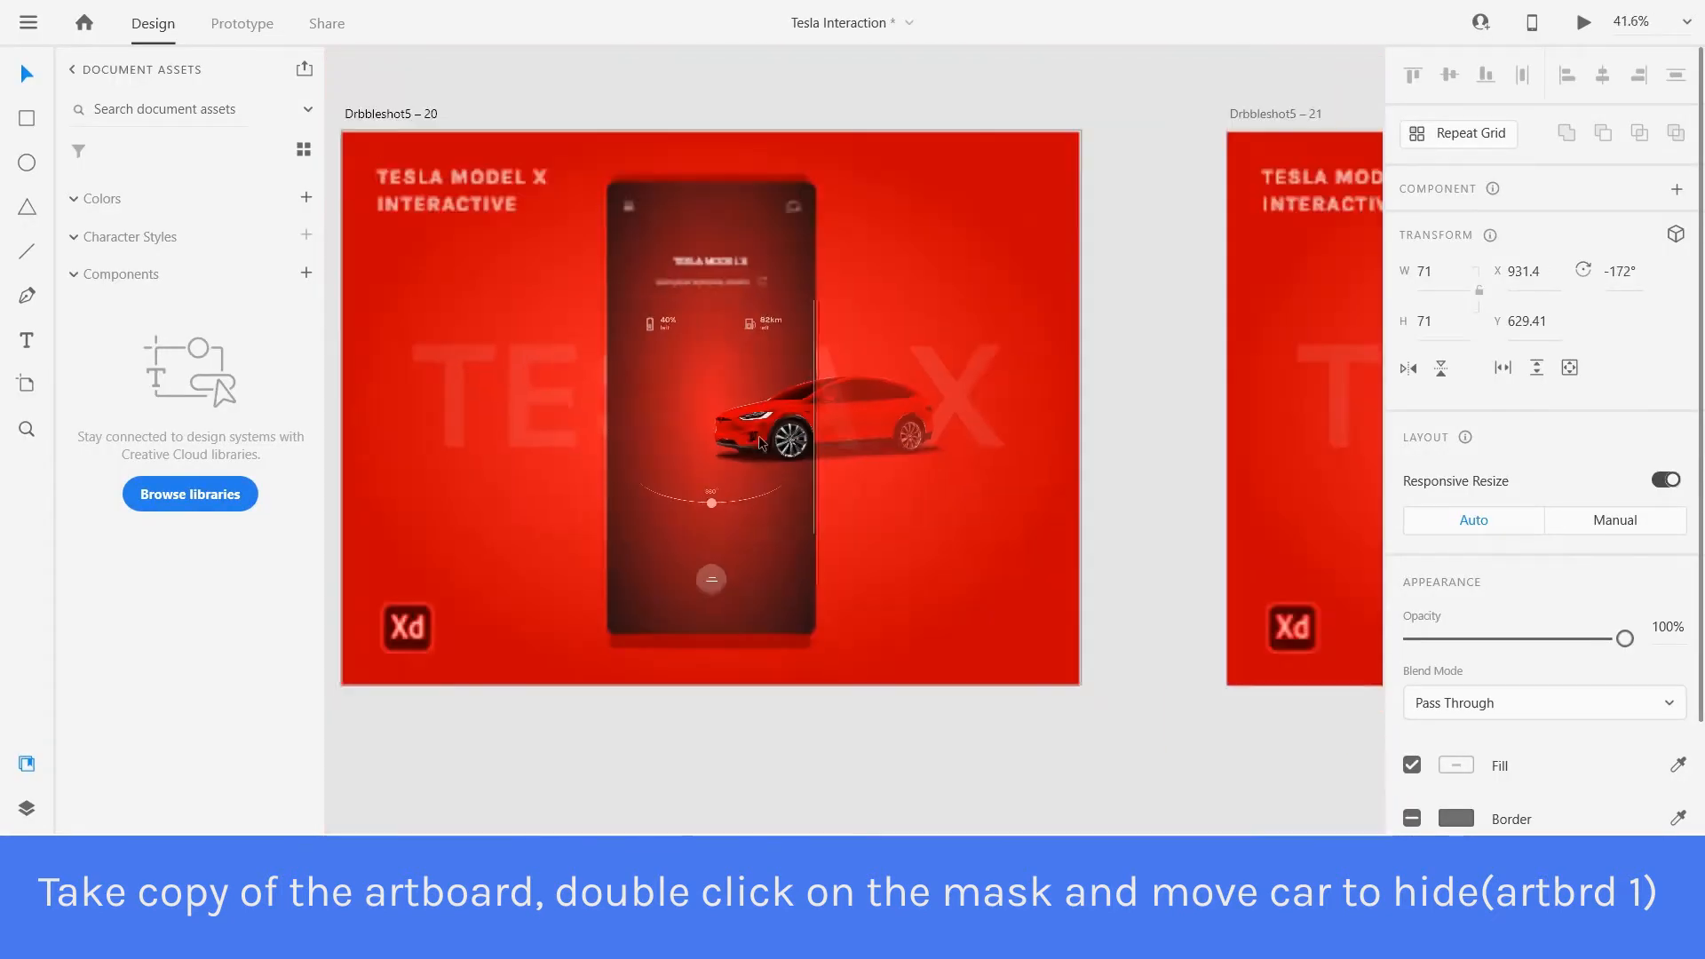
{"action": "scroll", "coordinate": [759, 442], "scroll_direction": "down", "scroll_amount": 2}
{"action": "left_click", "coordinate": [838, 722]}
Bring the icon menu bar from the Assets artboard onto the original artboard's phone screen at X 600, Y 938.
{"action": "scroll", "coordinate": [715, 480], "scroll_direction": "up", "scroll_amount": 2}
{"action": "scroll", "coordinate": [609, 382], "scroll_direction": "up", "scroll_amount": 1}
{"action": "scroll", "coordinate": [668, 450], "scroll_direction": "down", "scroll_amount": 3}
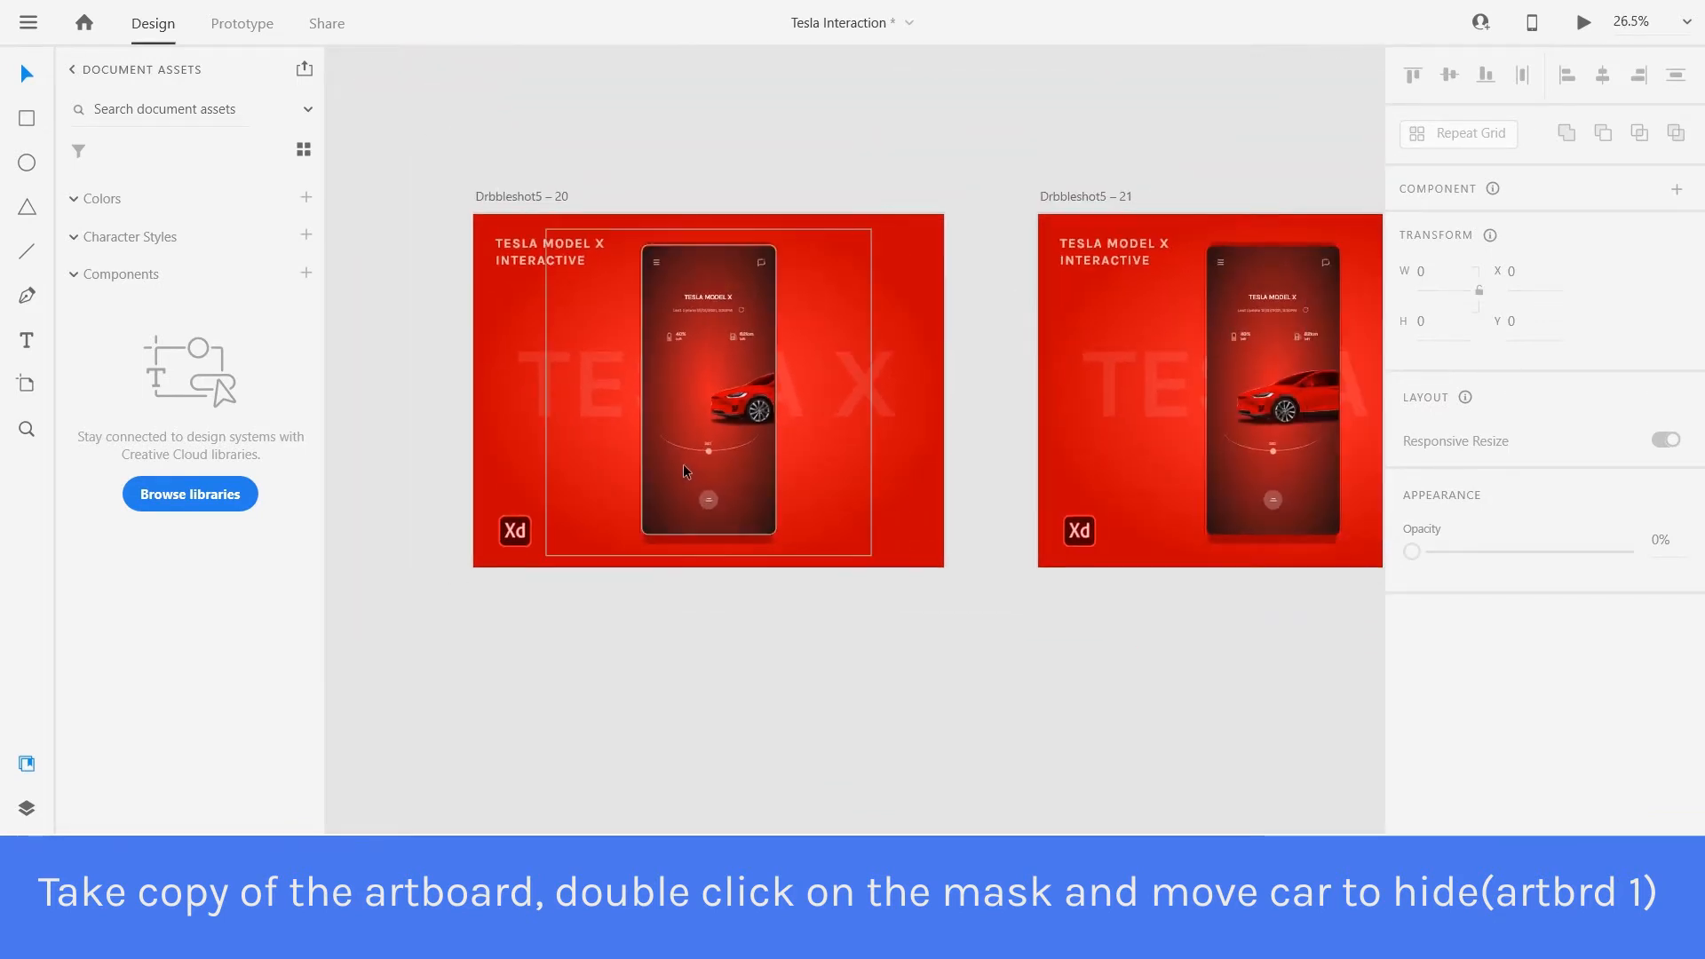
{"action": "scroll", "coordinate": [868, 551], "scroll_direction": "down", "scroll_amount": 5}
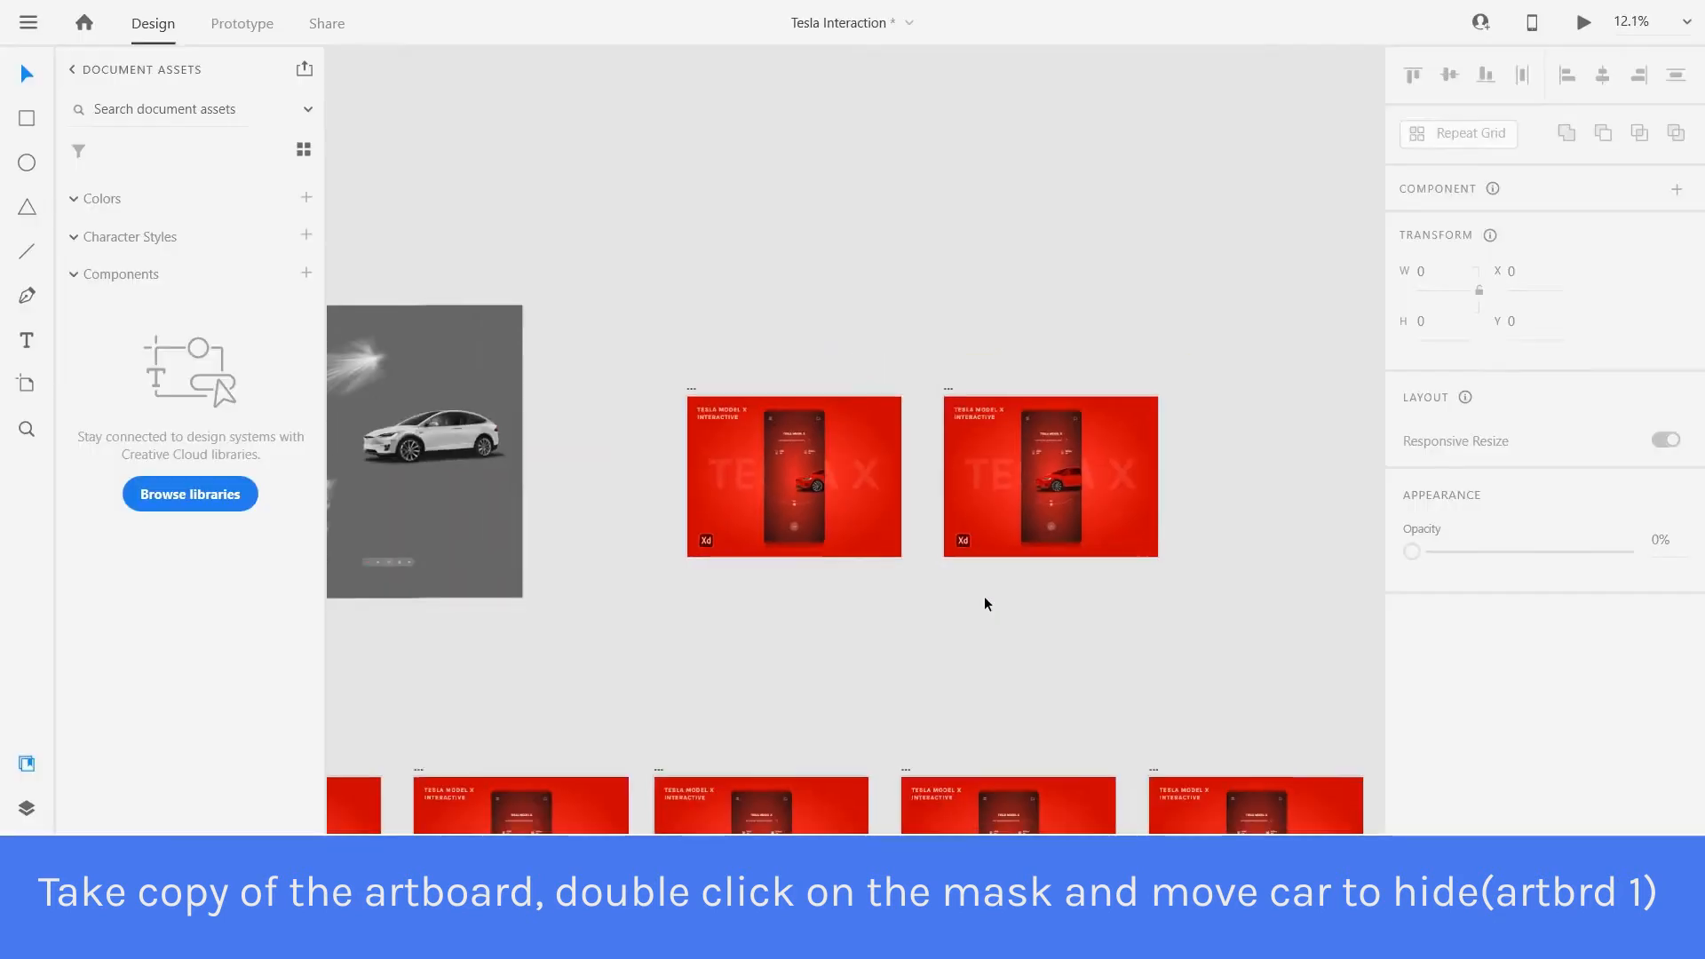
{"action": "left_click", "coordinate": [388, 566]}
{"action": "scroll", "coordinate": [361, 572], "scroll_direction": "up", "scroll_amount": 5}
{"action": "left_click_drag", "start_coordinate": [341, 520], "coordinate": [582, 612]}
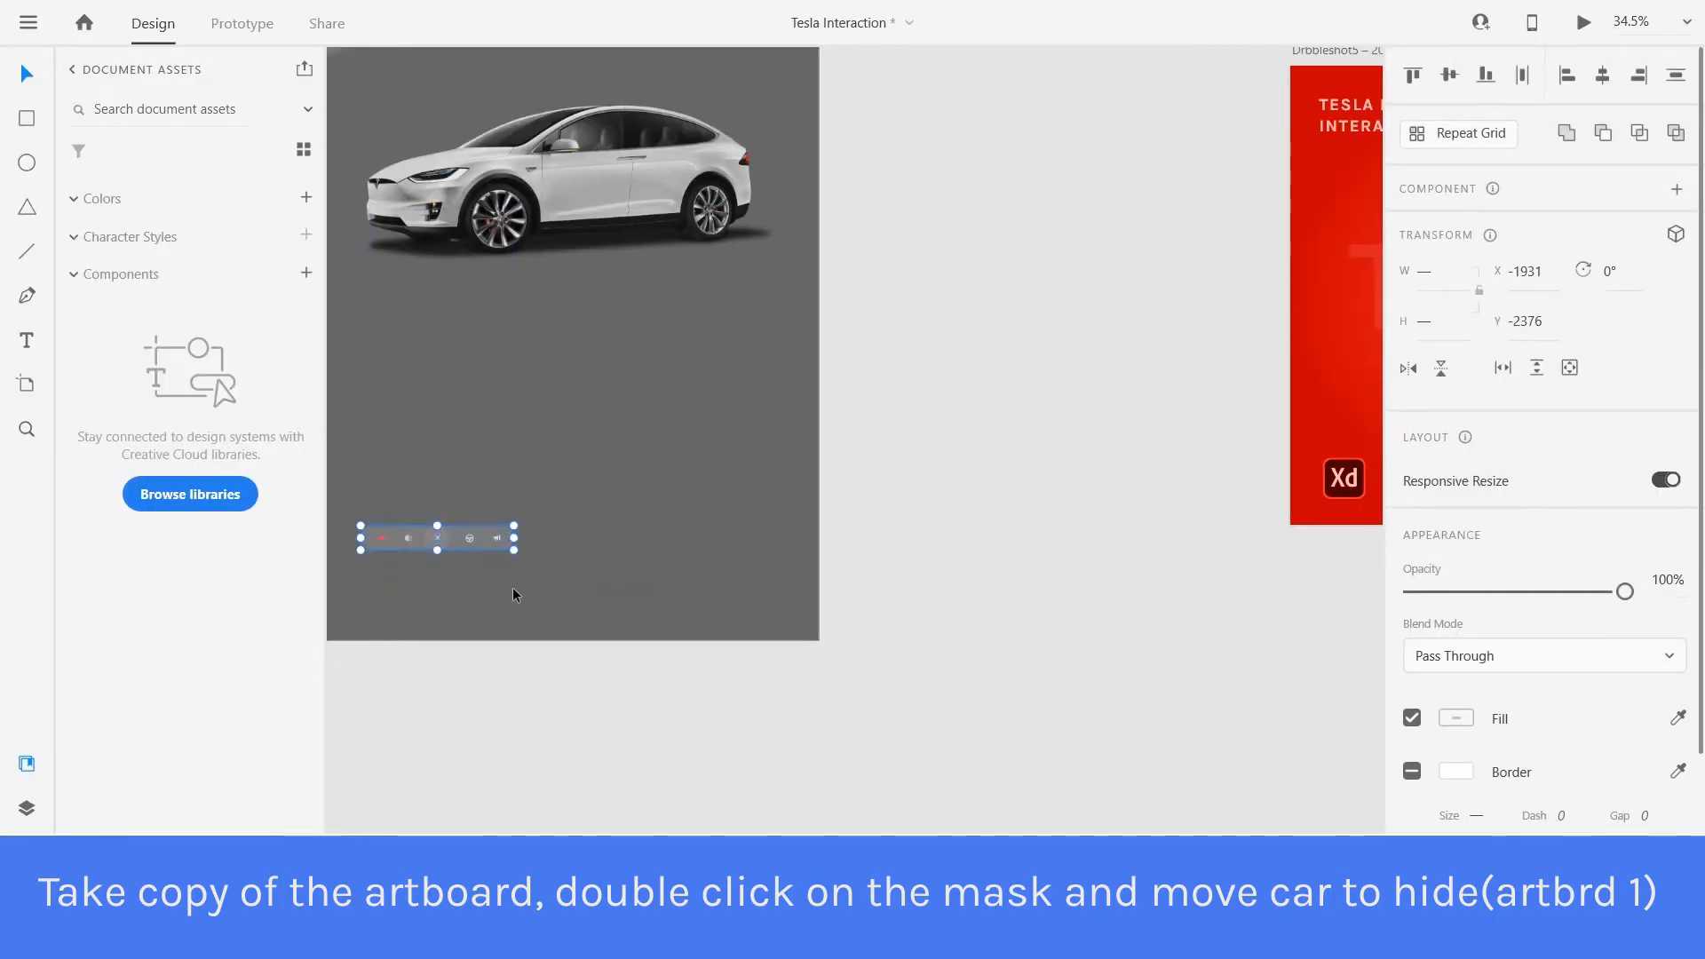
{"action": "scroll", "coordinate": [513, 588], "scroll_direction": "down", "scroll_amount": 3}
{"action": "left_click_drag", "start_coordinate": [469, 546], "coordinate": [1062, 604]}
{"action": "scroll", "coordinate": [1154, 456], "scroll_direction": "up", "scroll_amount": 8}
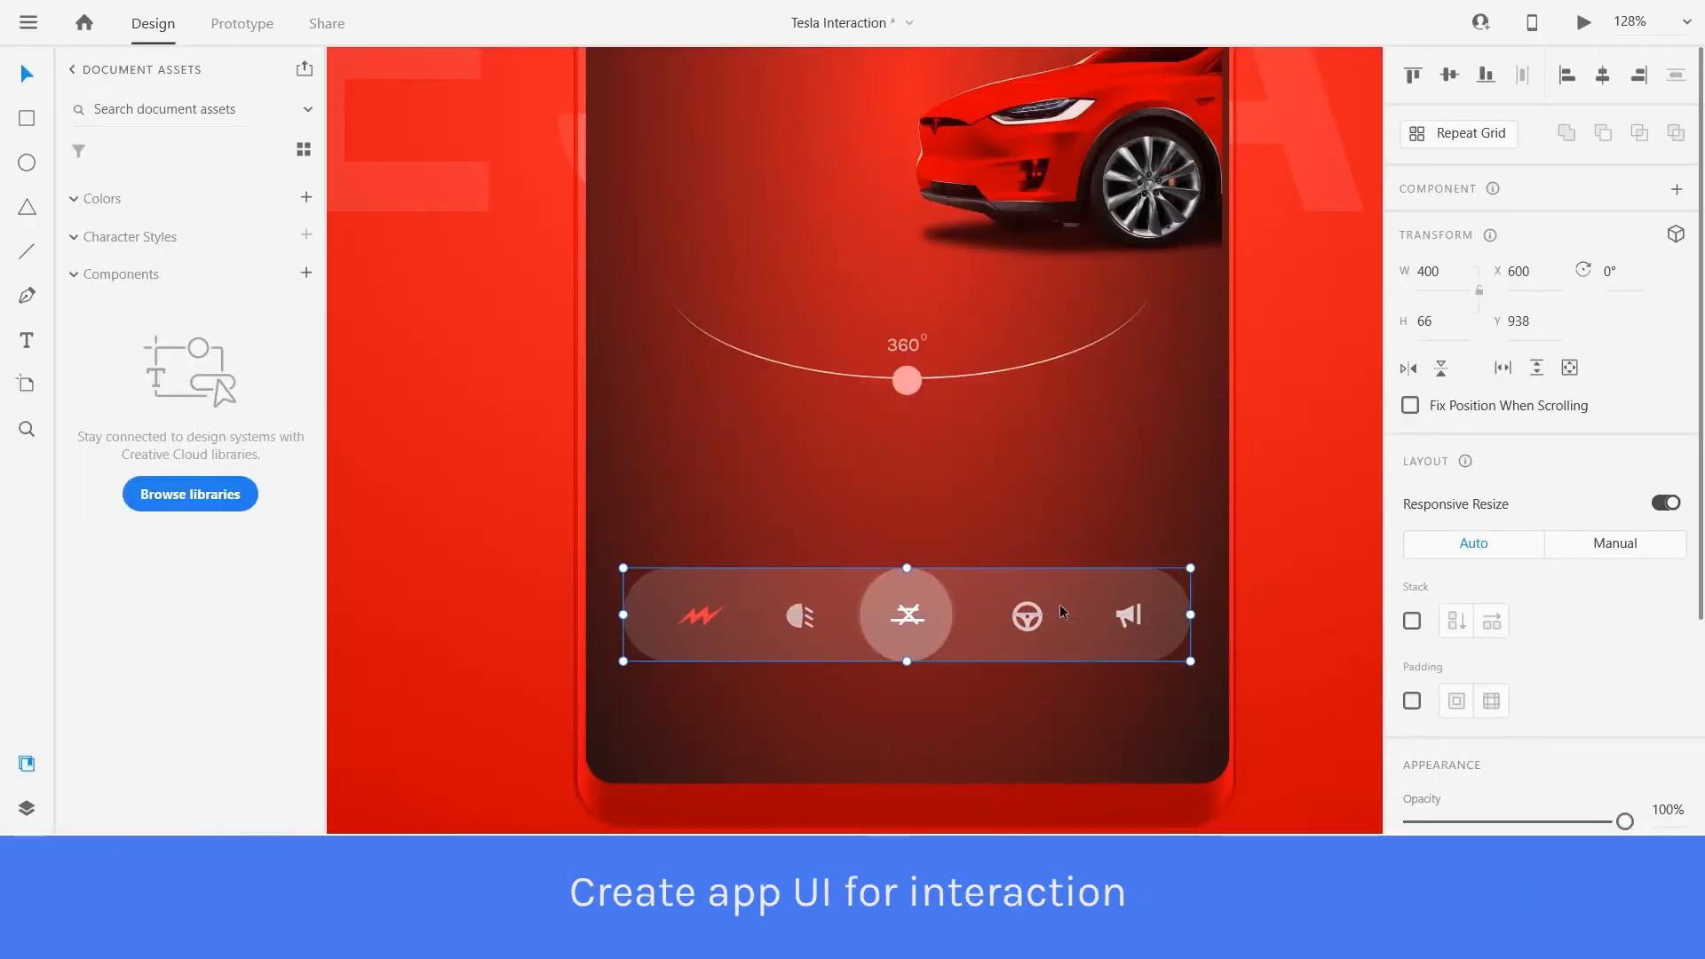
Lower the icon bar to Y 998 below the round menu button and delete it from the phone screen.
{"action": "key", "text": "shift+Down"}
{"action": "key", "text": "shift+Down"}
{"action": "key", "text": "shift+Down"}
{"action": "key", "text": "shift+Down"}
{"action": "key", "text": "shift+Down"}
{"action": "key", "text": "shift+Down"}
{"action": "key", "text": "shift+Down"}
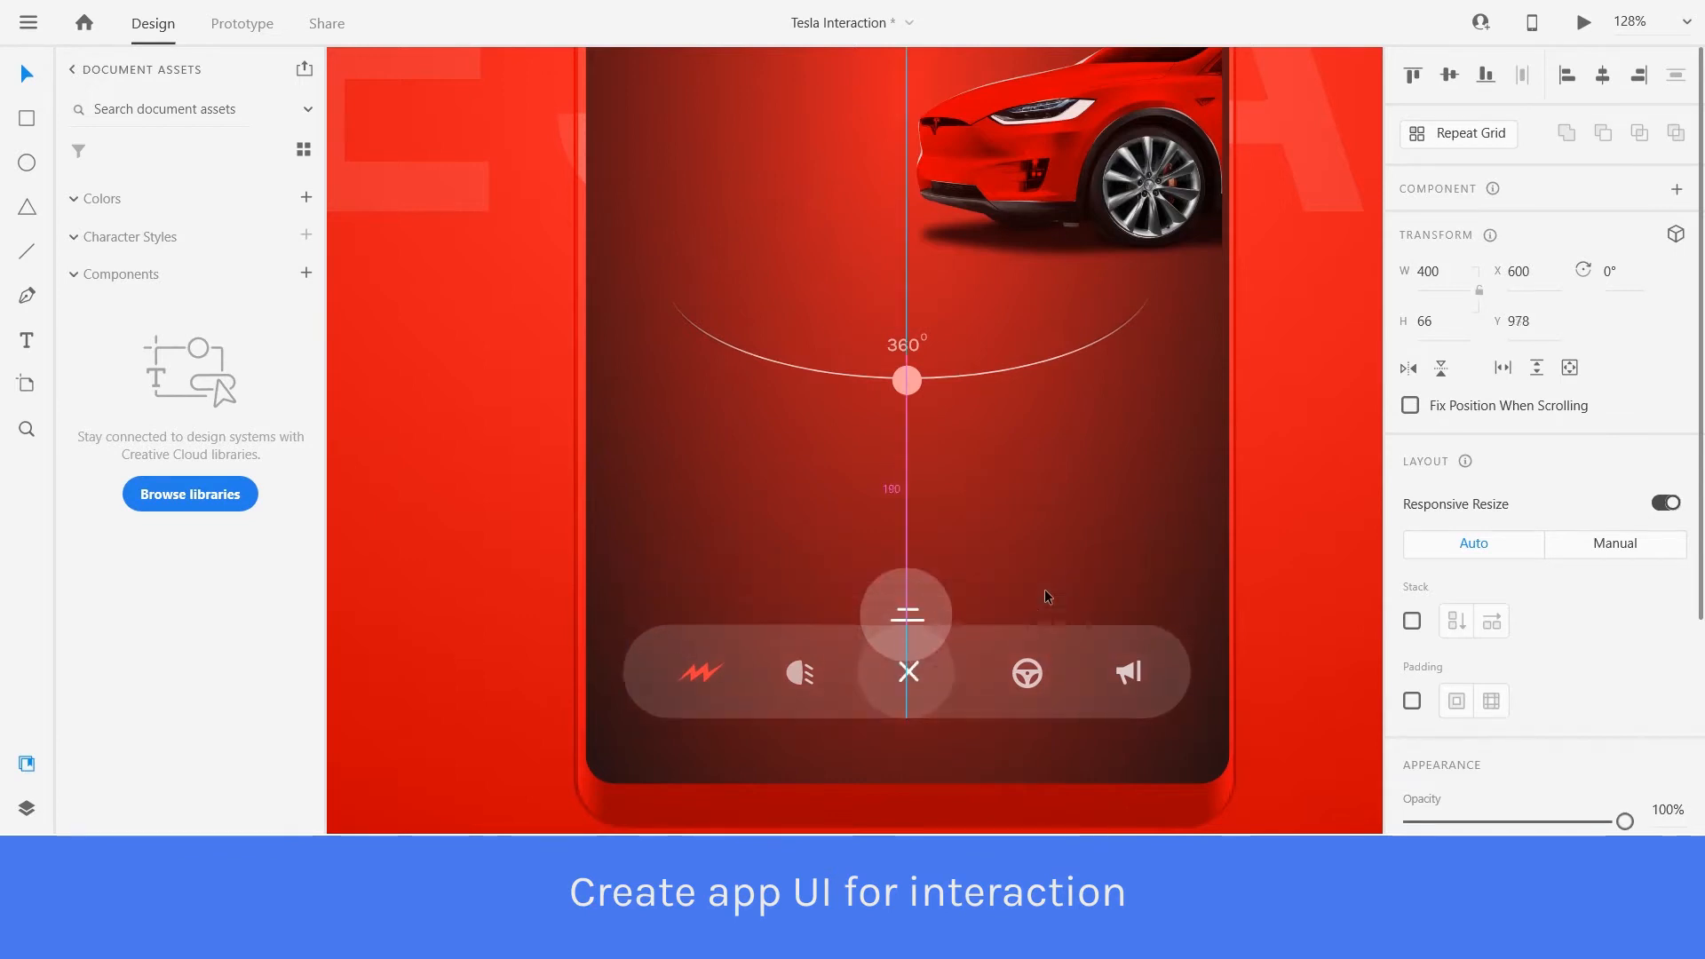
{"action": "left_click", "coordinate": [919, 591]}
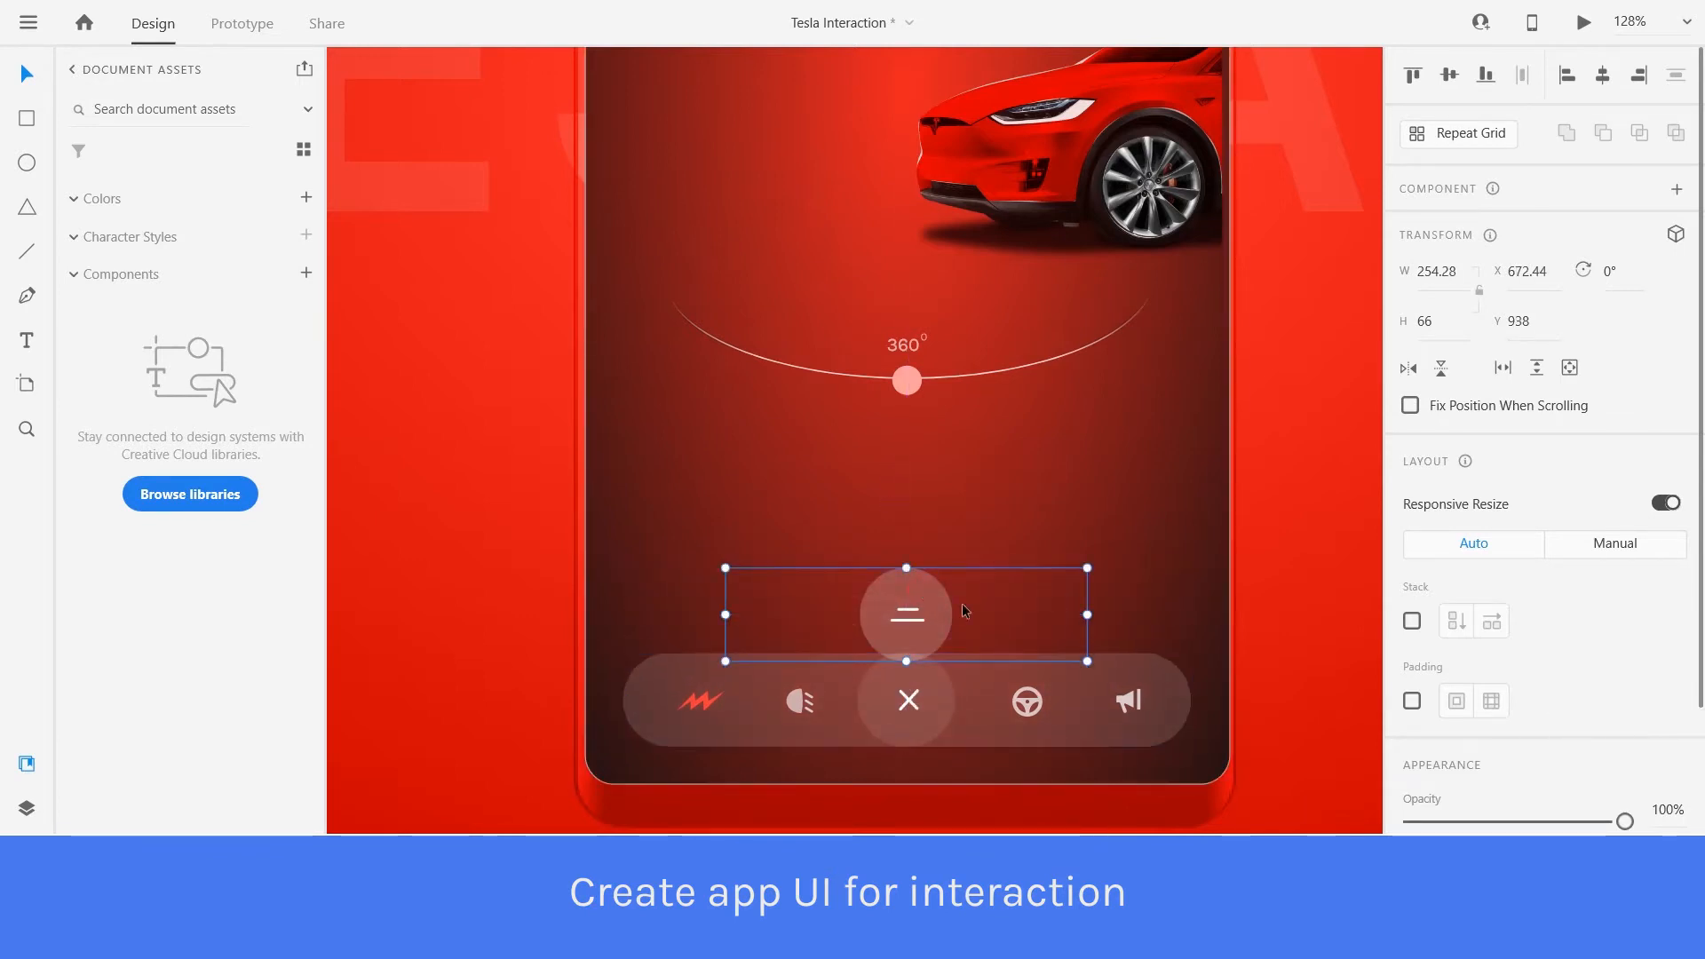
{"action": "left_click", "coordinate": [794, 686]}
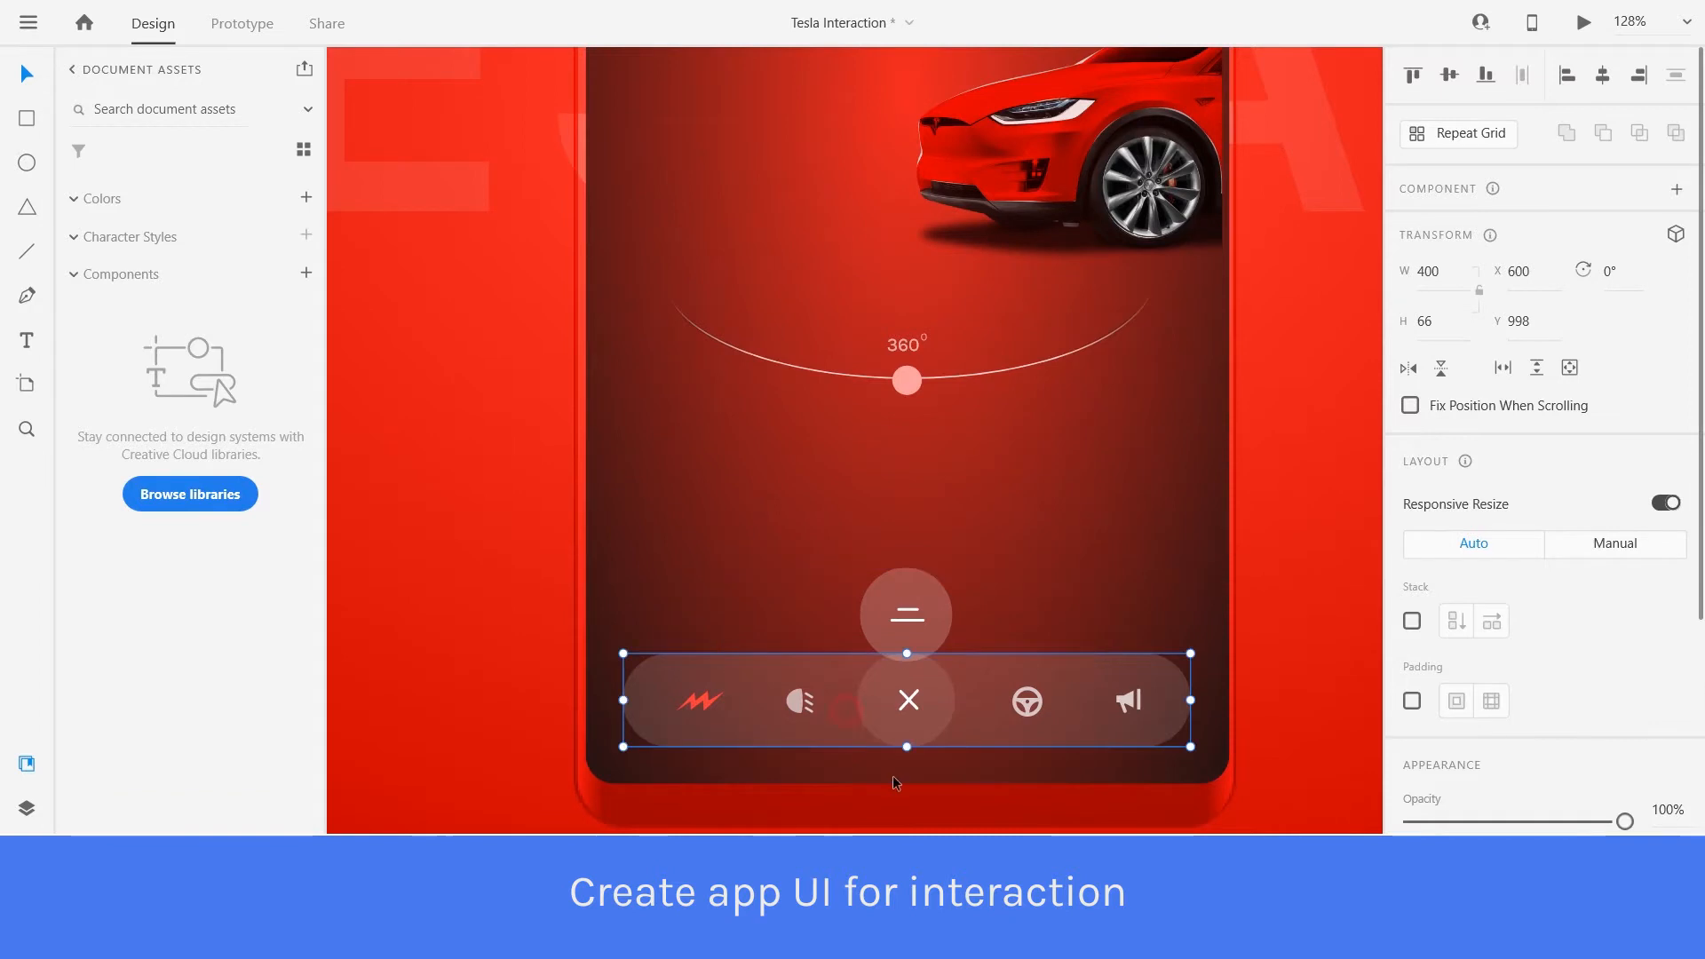
{"action": "key", "text": "Delete"}
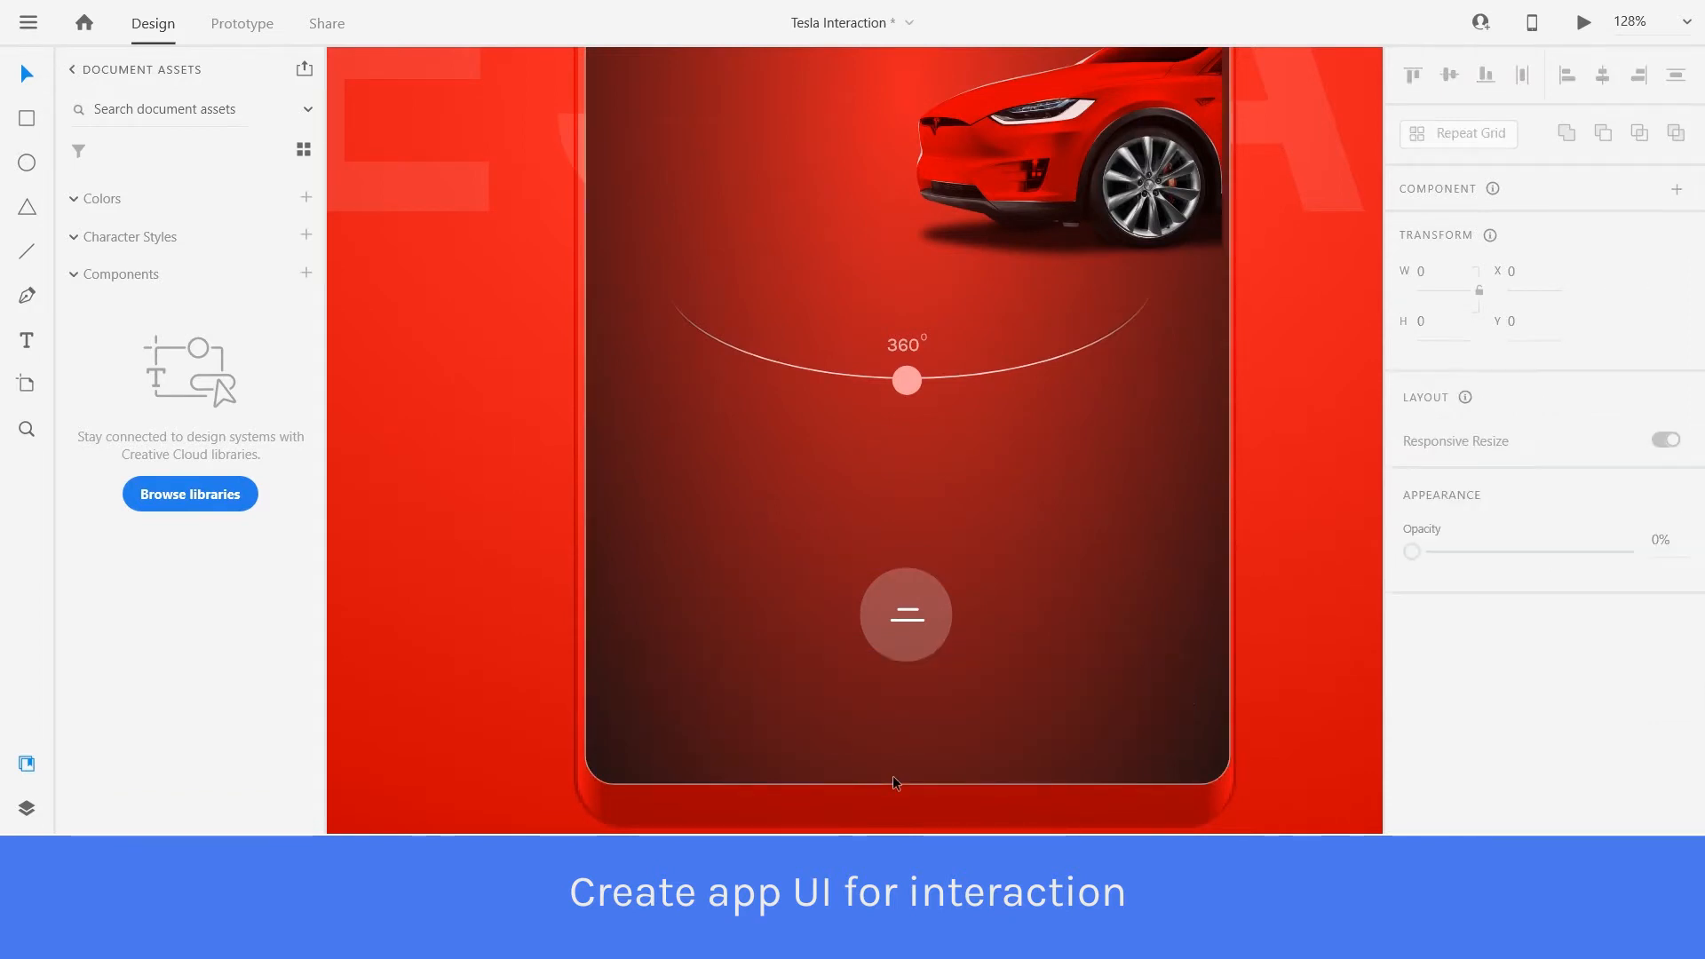
Bring the icon menu bar onto the second artboard's phone screen at X 605, Y 980, just below the round menu button.
{"action": "scroll", "coordinate": [813, 657], "scroll_direction": "down", "scroll_amount": 10}
{"action": "scroll", "coordinate": [1037, 514], "scroll_direction": "down", "scroll_amount": 3}
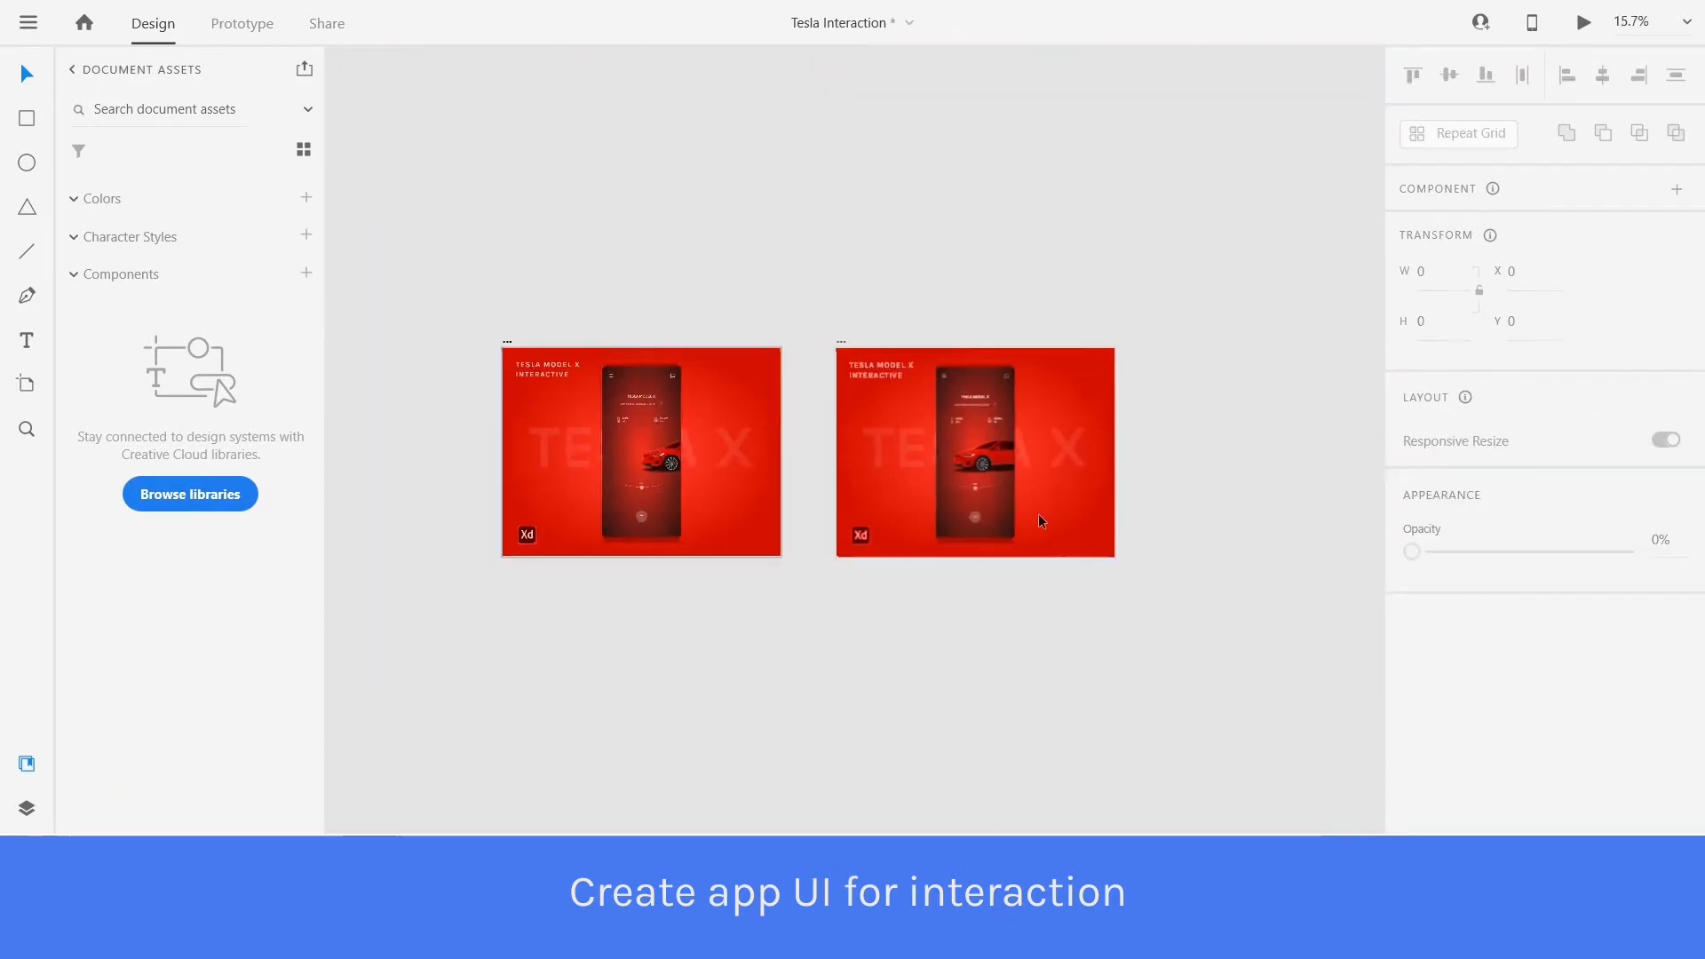
{"action": "scroll", "coordinate": [881, 512], "scroll_direction": "up", "scroll_amount": 15}
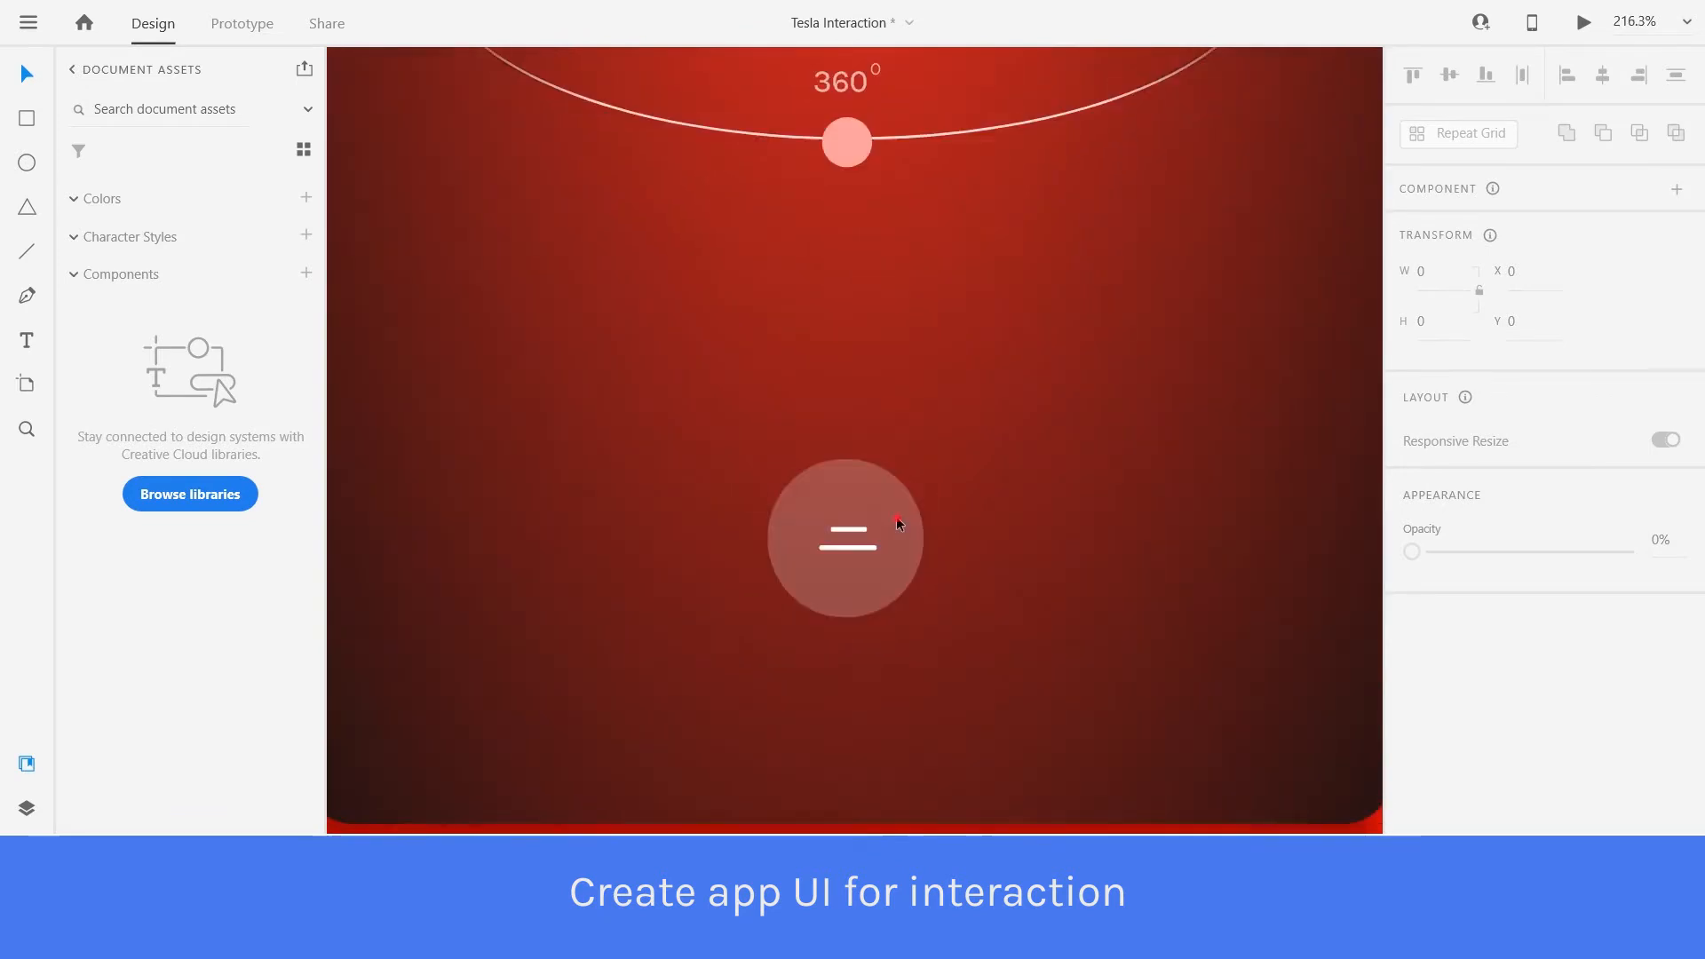
{"action": "left_click", "coordinate": [896, 518]}
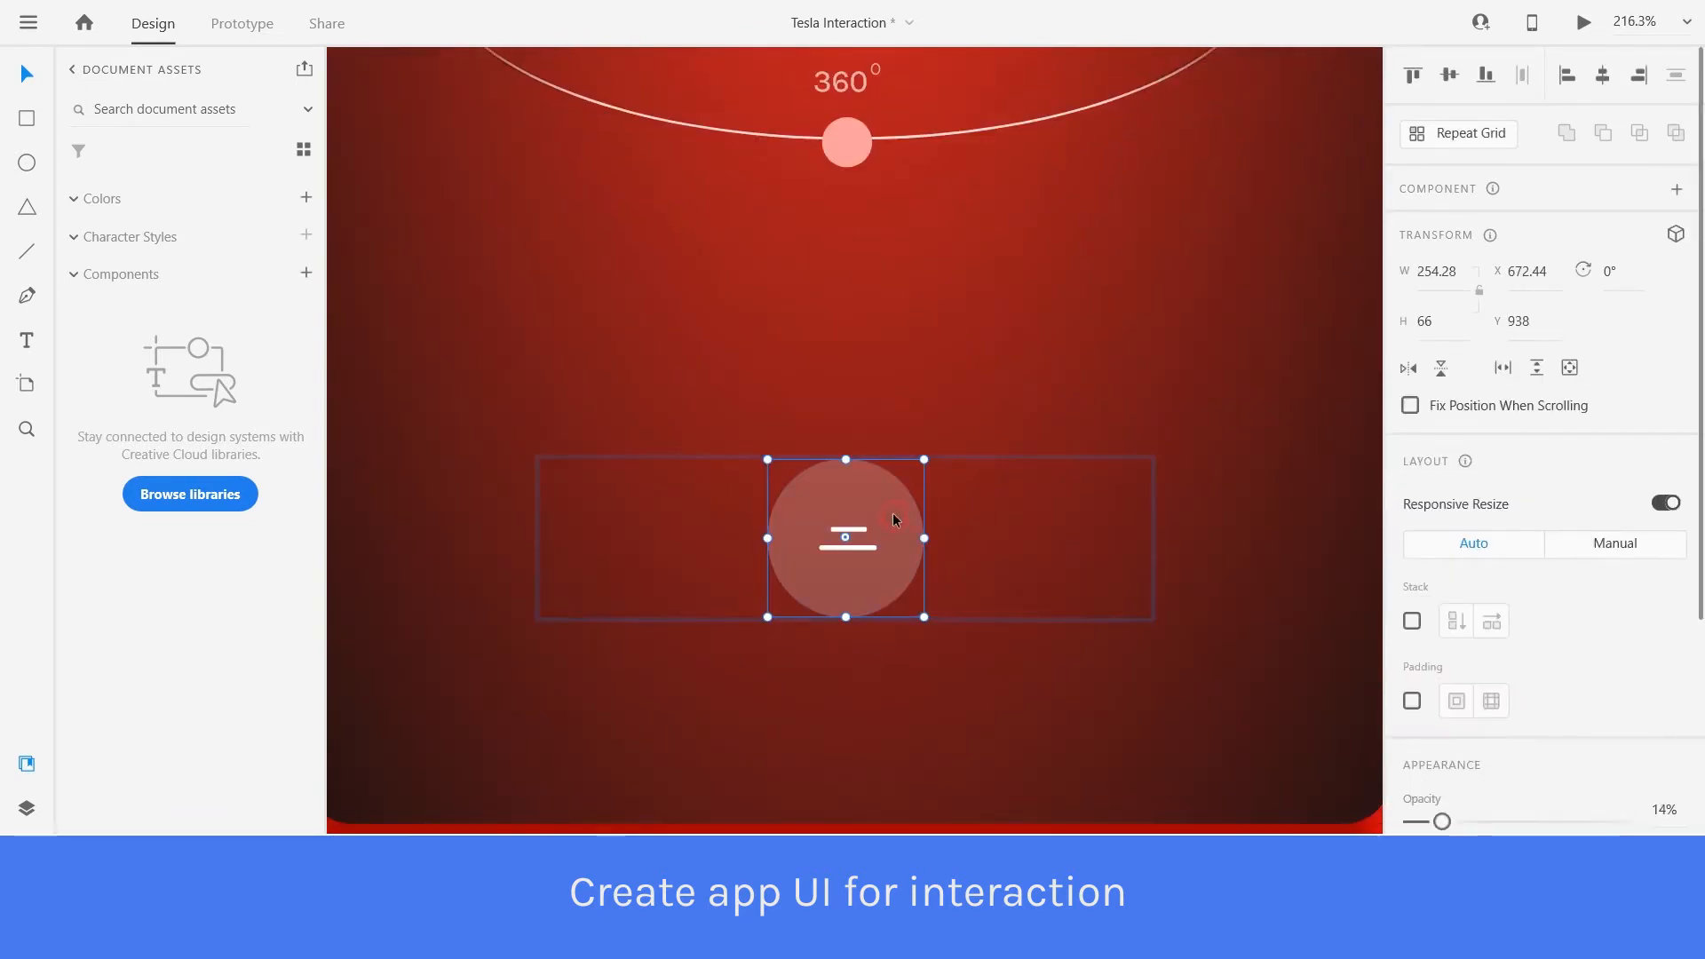
{"action": "left_click", "coordinate": [934, 522]}
{"action": "scroll", "coordinate": [934, 522], "scroll_direction": "down", "scroll_amount": 15}
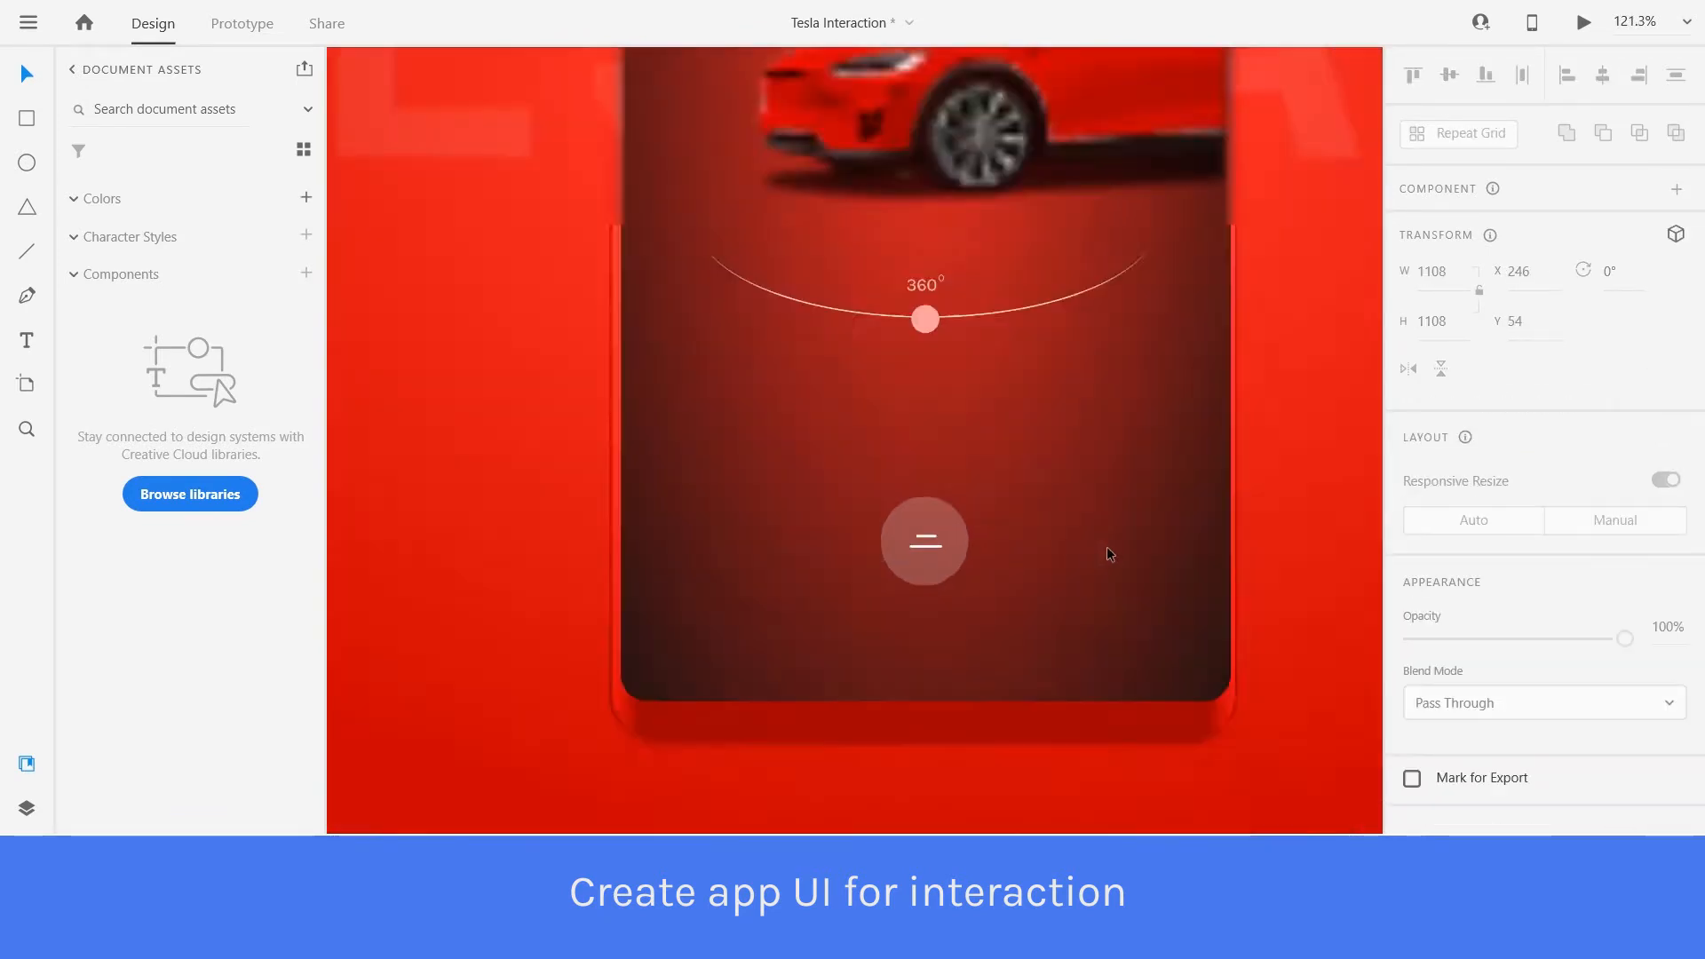
{"action": "scroll", "coordinate": [982, 526], "scroll_direction": "down", "scroll_amount": 5}
{"action": "left_click", "coordinate": [524, 573]}
{"action": "left_click_drag", "start_coordinate": [530, 572], "coordinate": [1037, 573]}
{"action": "scroll", "coordinate": [1049, 560], "scroll_direction": "up", "scroll_amount": 12}
{"action": "left_click_drag", "start_coordinate": [983, 665], "coordinate": [956, 535]}
{"action": "scroll", "coordinate": [949, 409], "scroll_direction": "up", "scroll_amount": 4}
Delete the round background circle behind the menu lines on the second artboard, and undo the extra icon bar movement.
{"action": "left_click", "coordinate": [924, 435]}
{"action": "double_click", "coordinate": [934, 421]}
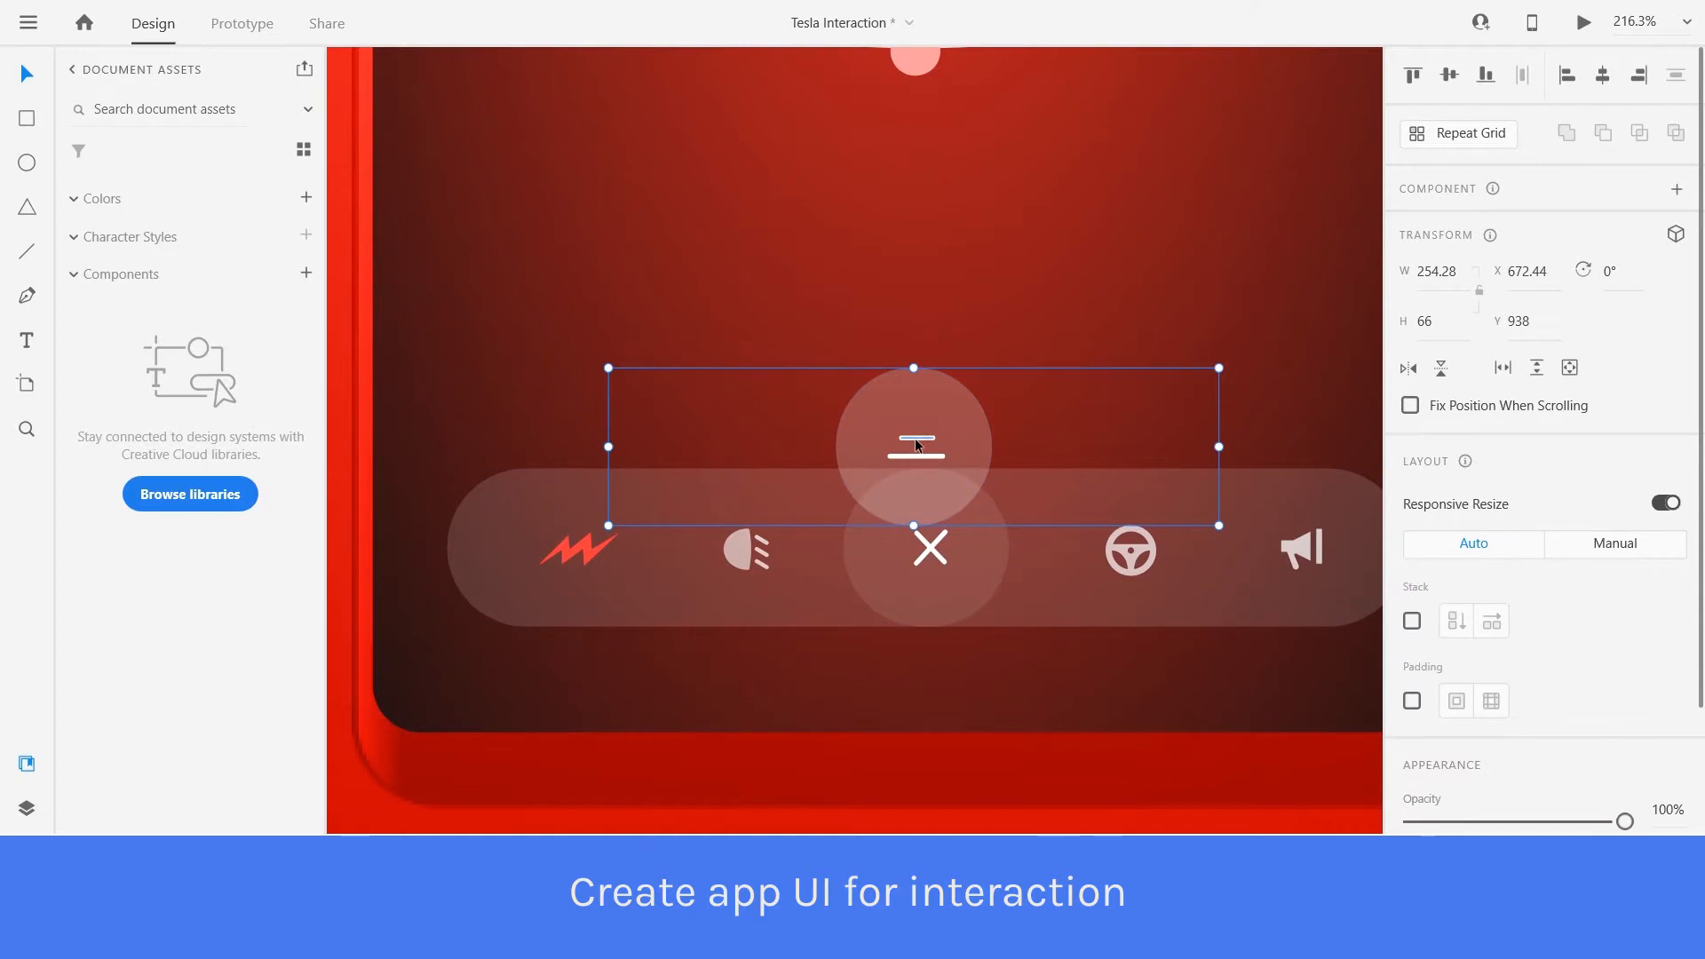
{"action": "key", "text": "Delete"}
{"action": "left_click_drag", "start_coordinate": [923, 567], "coordinate": [917, 505]}
{"action": "key", "text": "ctrl+z"}
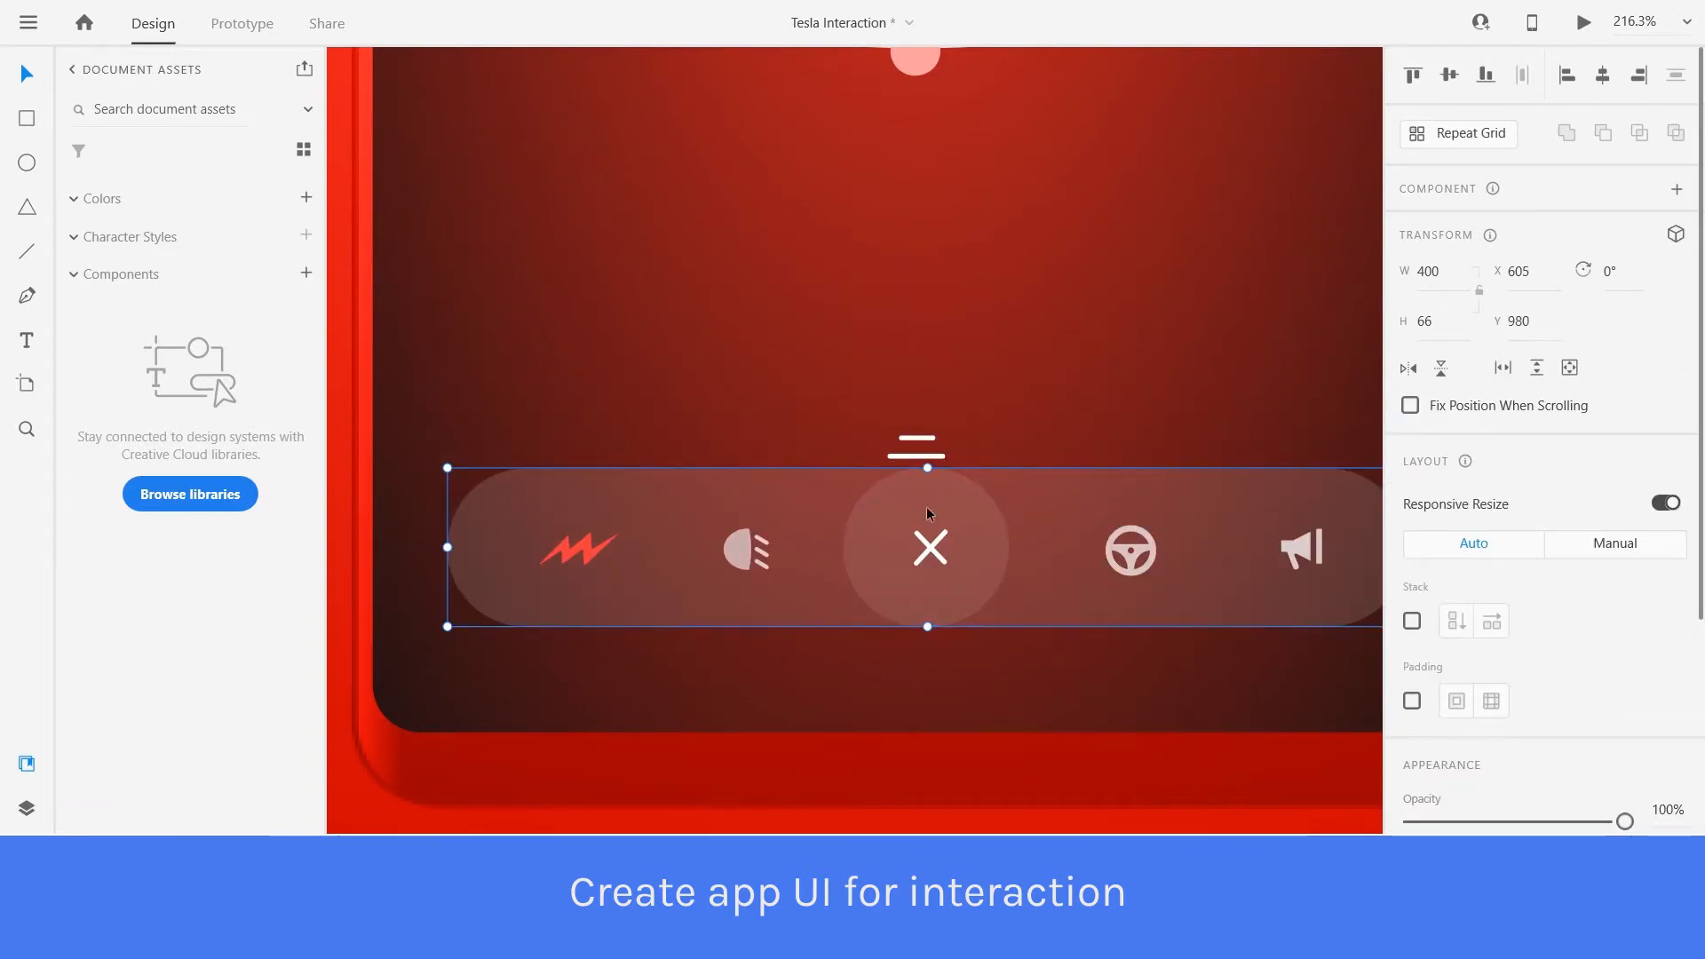
Raise the icon bar so its close icon covers the menu lines on the second artboard, and delete both lines.
{"action": "left_click", "coordinate": [924, 442]}
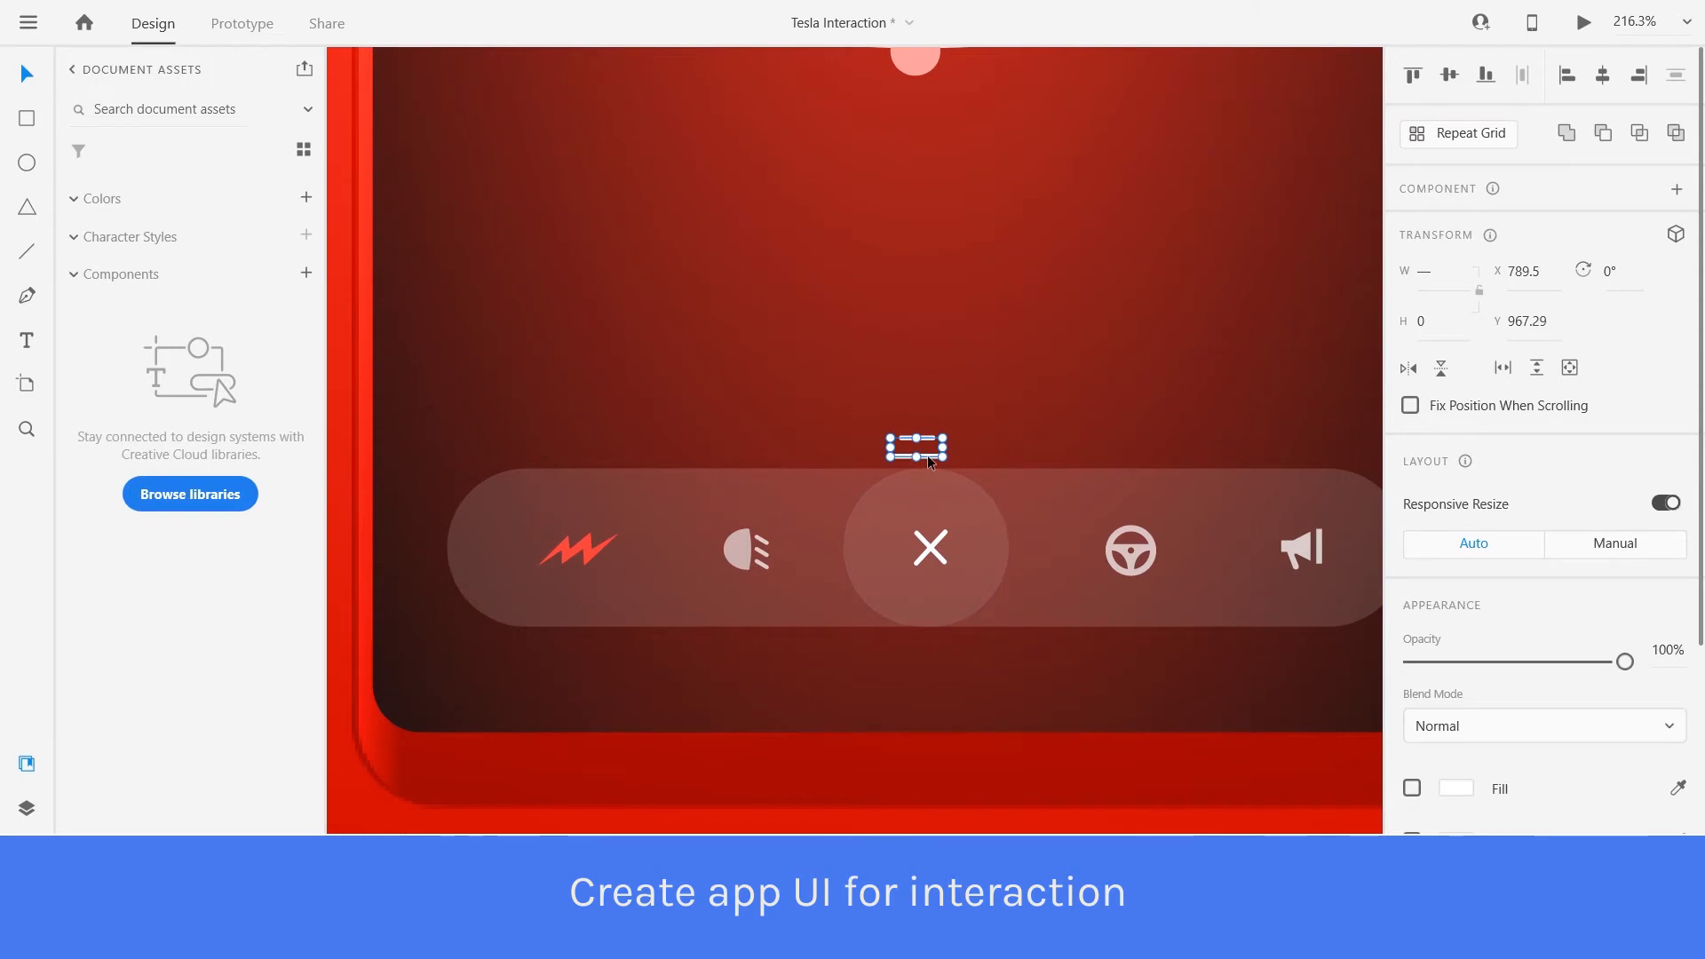
{"action": "left_click_drag", "start_coordinate": [1000, 567], "coordinate": [978, 461]}
{"action": "left_click", "coordinate": [926, 454], "text": "ctrl"}
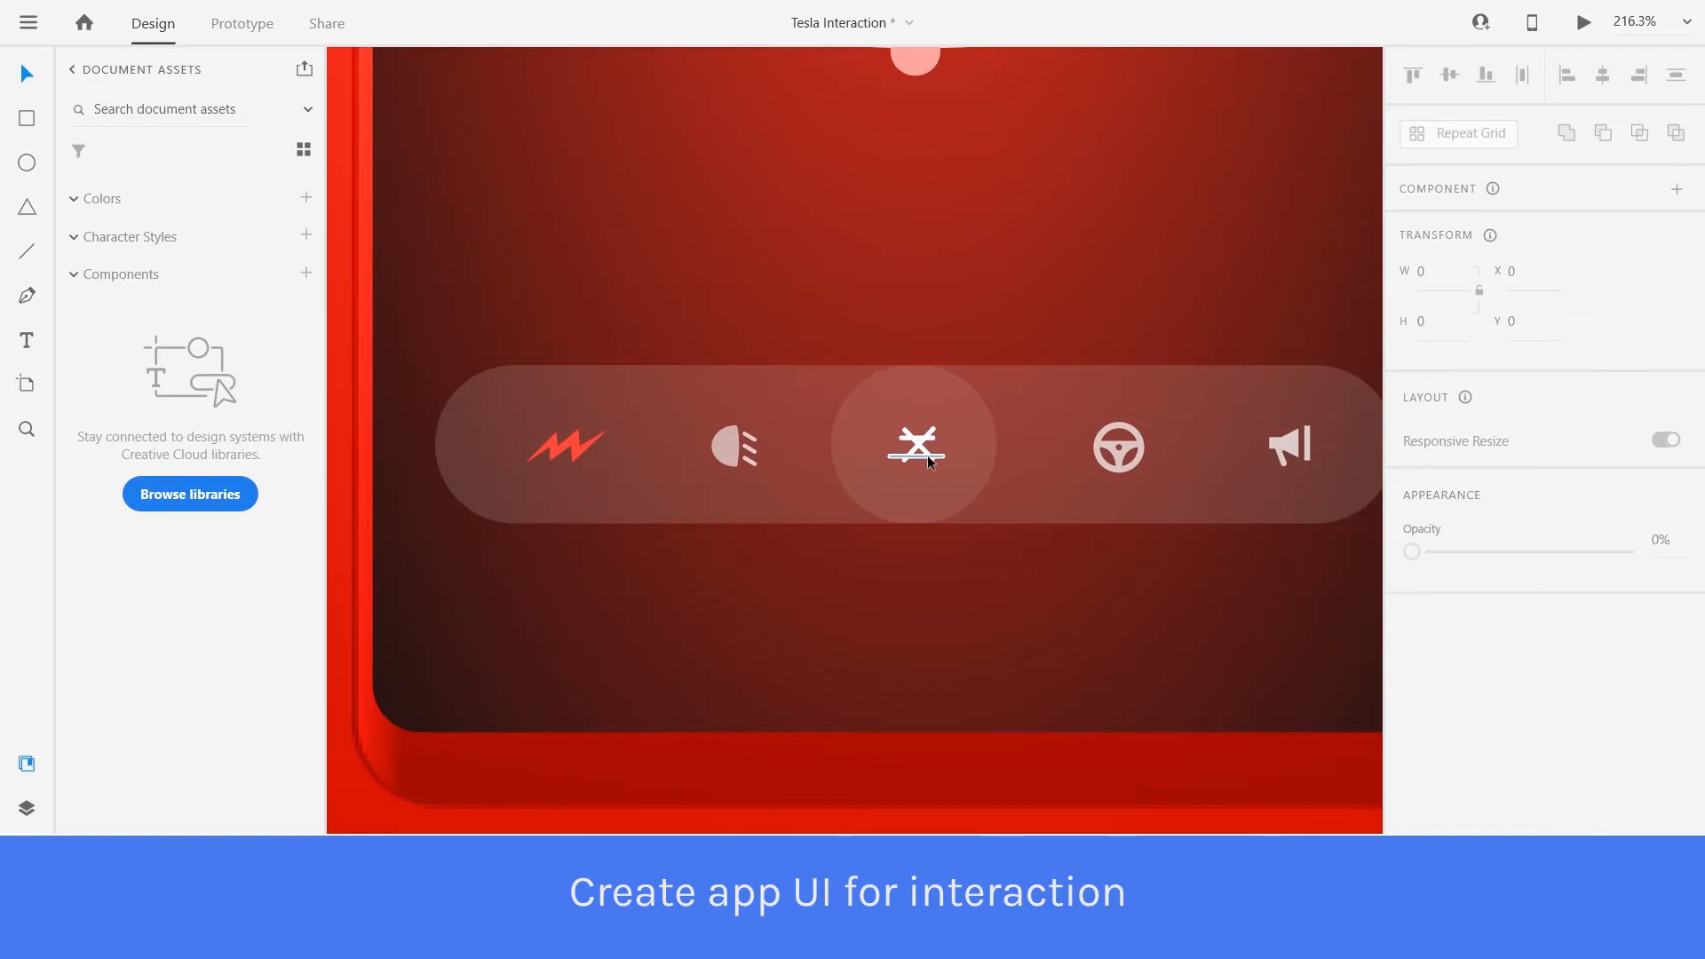
{"action": "left_click", "coordinate": [923, 439], "text": "shift"}
{"action": "key", "text": "Delete"}
Duplicate the Drbbleshot5 – 21 artboard and place the copy beside it as a third screen in the row.
{"action": "scroll", "coordinate": [1018, 569], "scroll_direction": "down", "scroll_amount": 5}
{"action": "scroll", "coordinate": [865, 592], "scroll_direction": "down", "scroll_amount": 8}
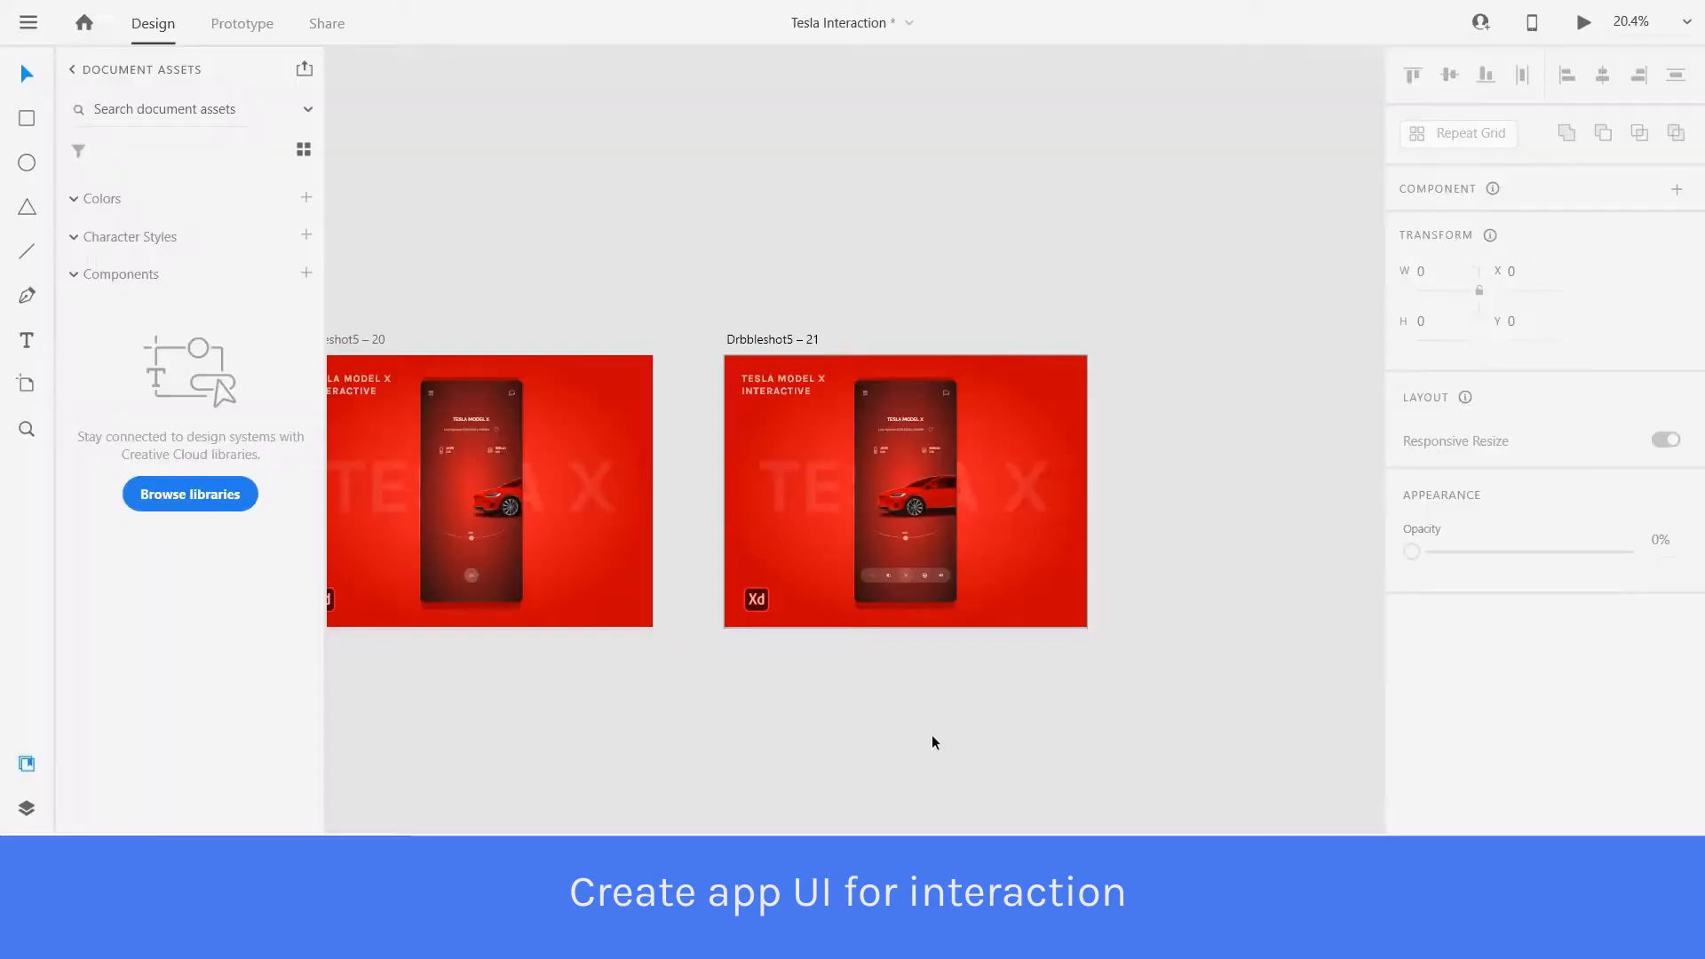
{"action": "scroll", "coordinate": [892, 662], "scroll_direction": "up", "scroll_amount": 3}
{"action": "scroll", "coordinate": [1011, 532], "scroll_direction": "down", "scroll_amount": 3}
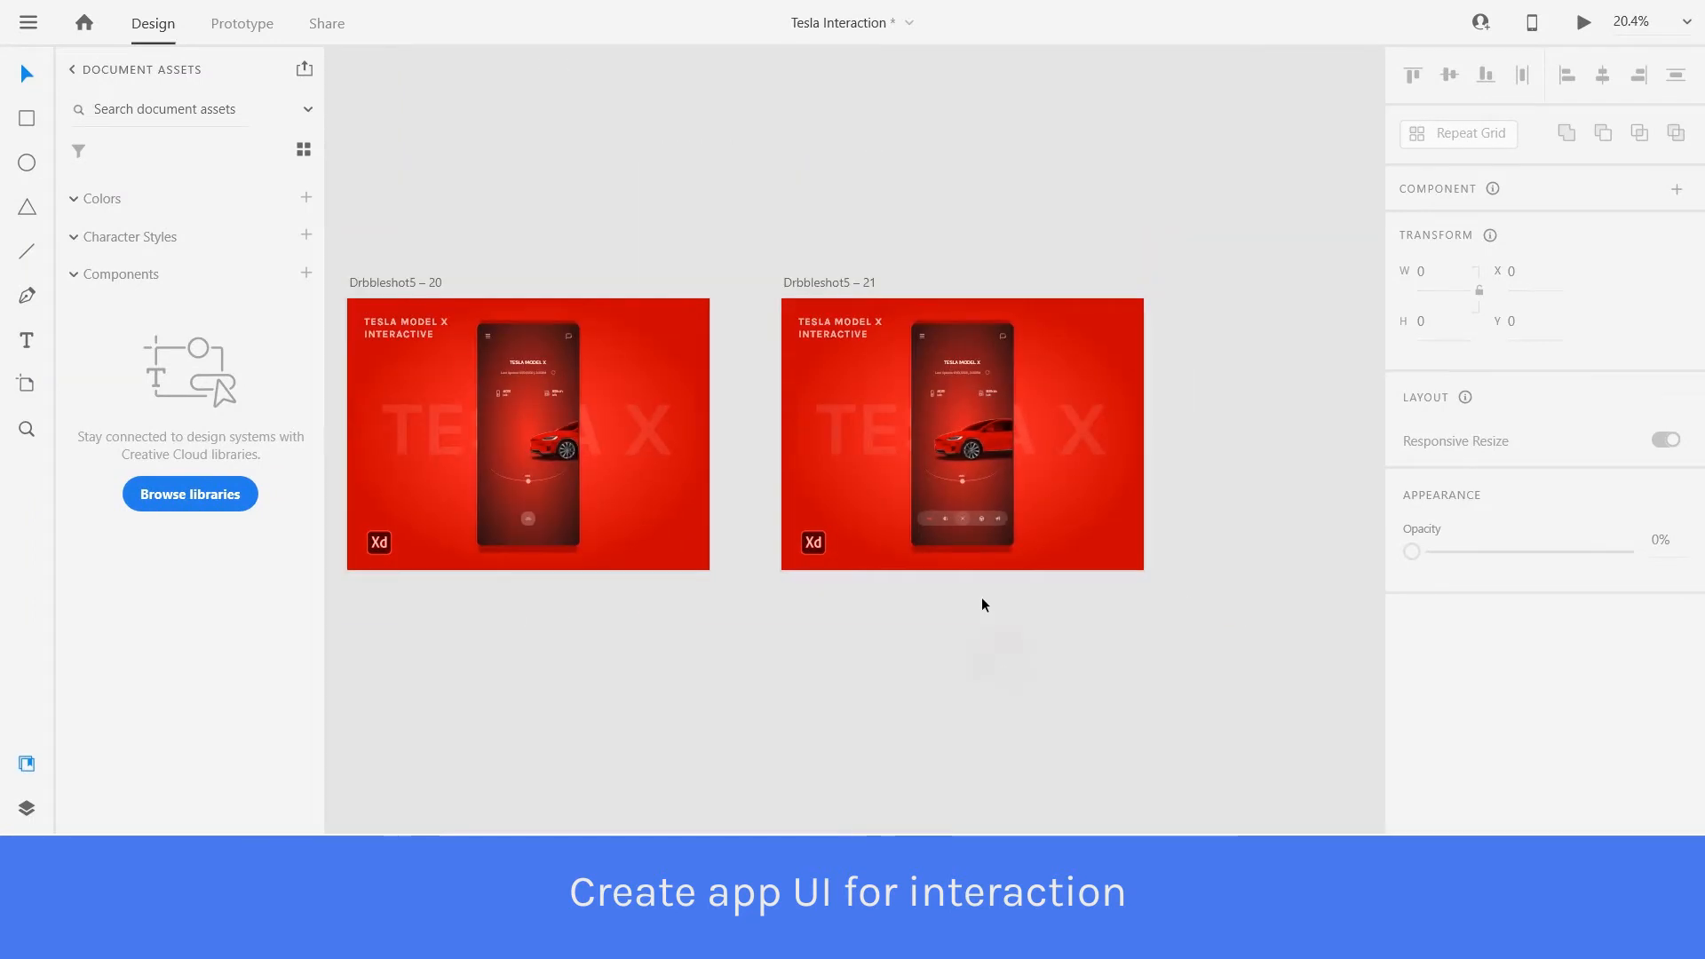
{"action": "scroll", "coordinate": [972, 530], "scroll_direction": "up", "scroll_amount": 2}
{"action": "scroll", "coordinate": [805, 522], "scroll_direction": "down", "scroll_amount": 2}
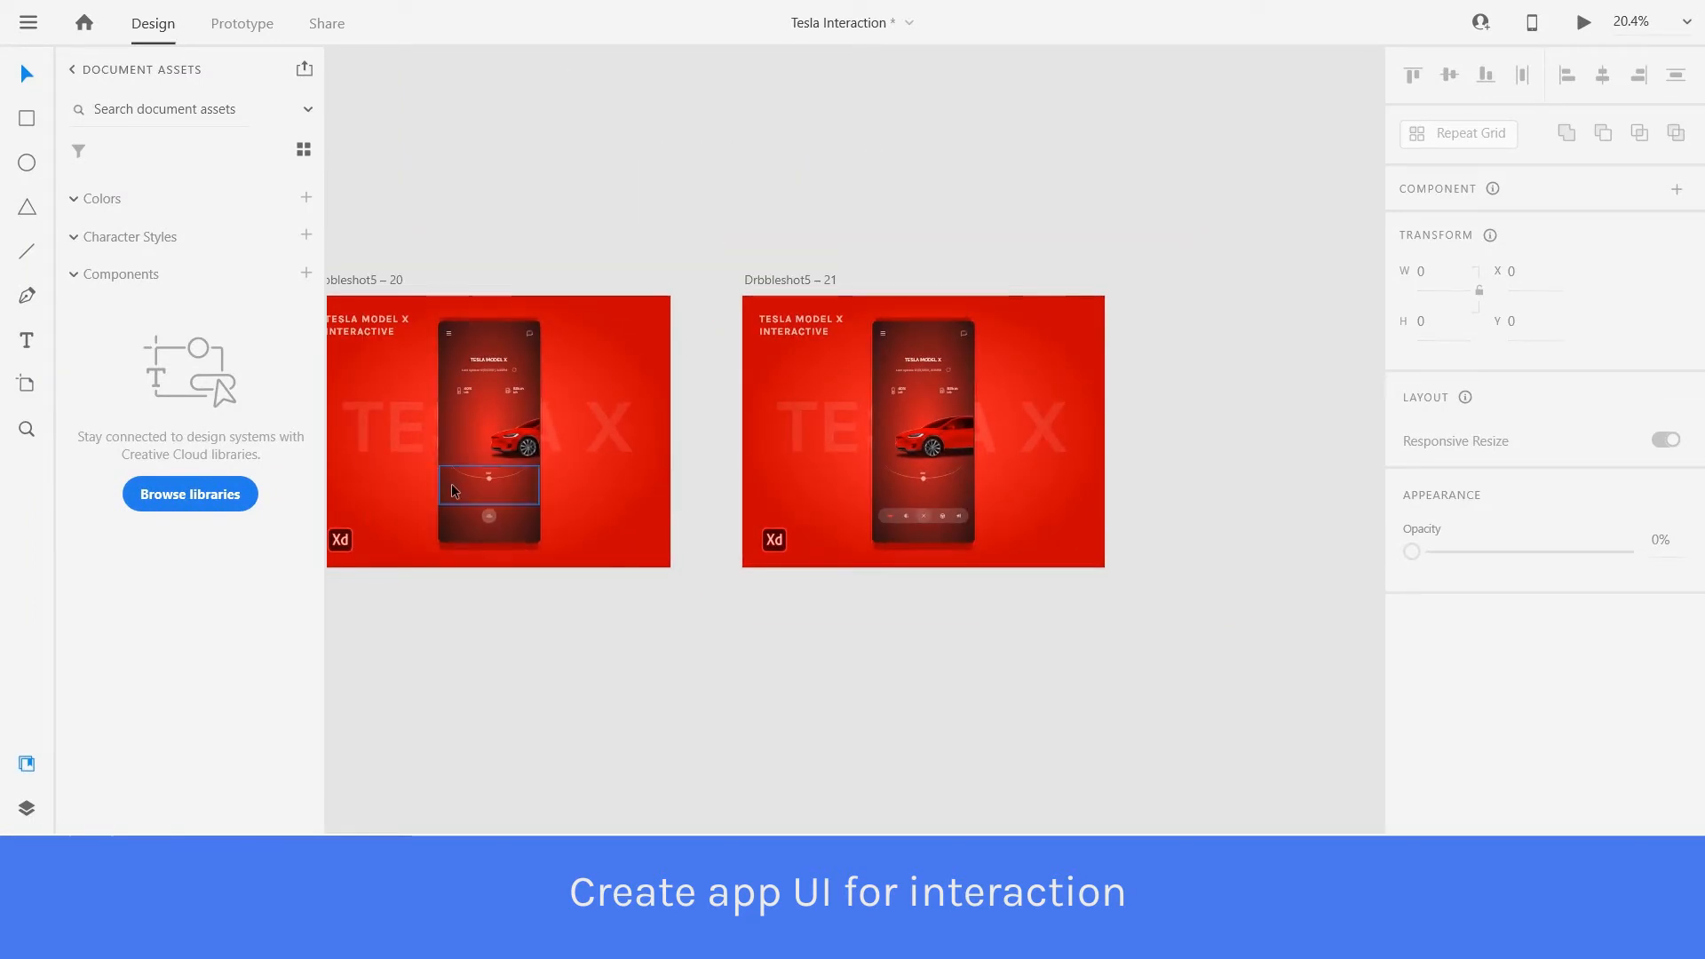
{"action": "scroll", "coordinate": [451, 486], "scroll_direction": "up", "scroll_amount": 2}
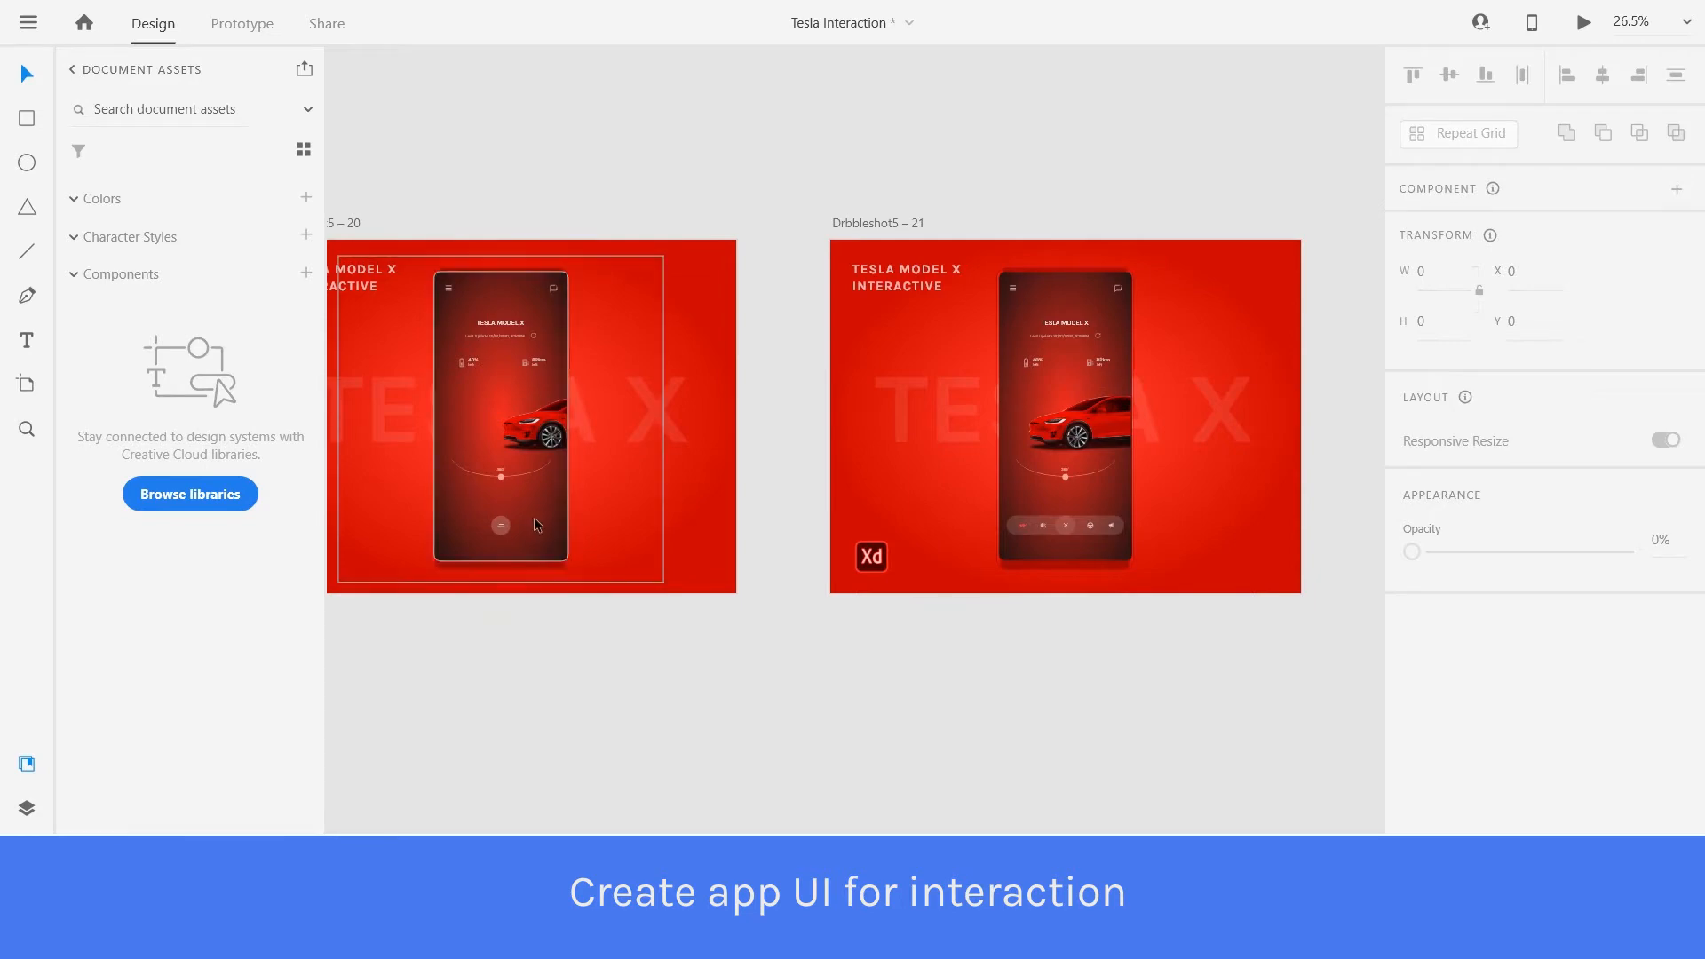
{"action": "scroll", "coordinate": [666, 452], "scroll_direction": "down", "scroll_amount": 3}
{"action": "scroll", "coordinate": [600, 350], "scroll_direction": "up", "scroll_amount": 2}
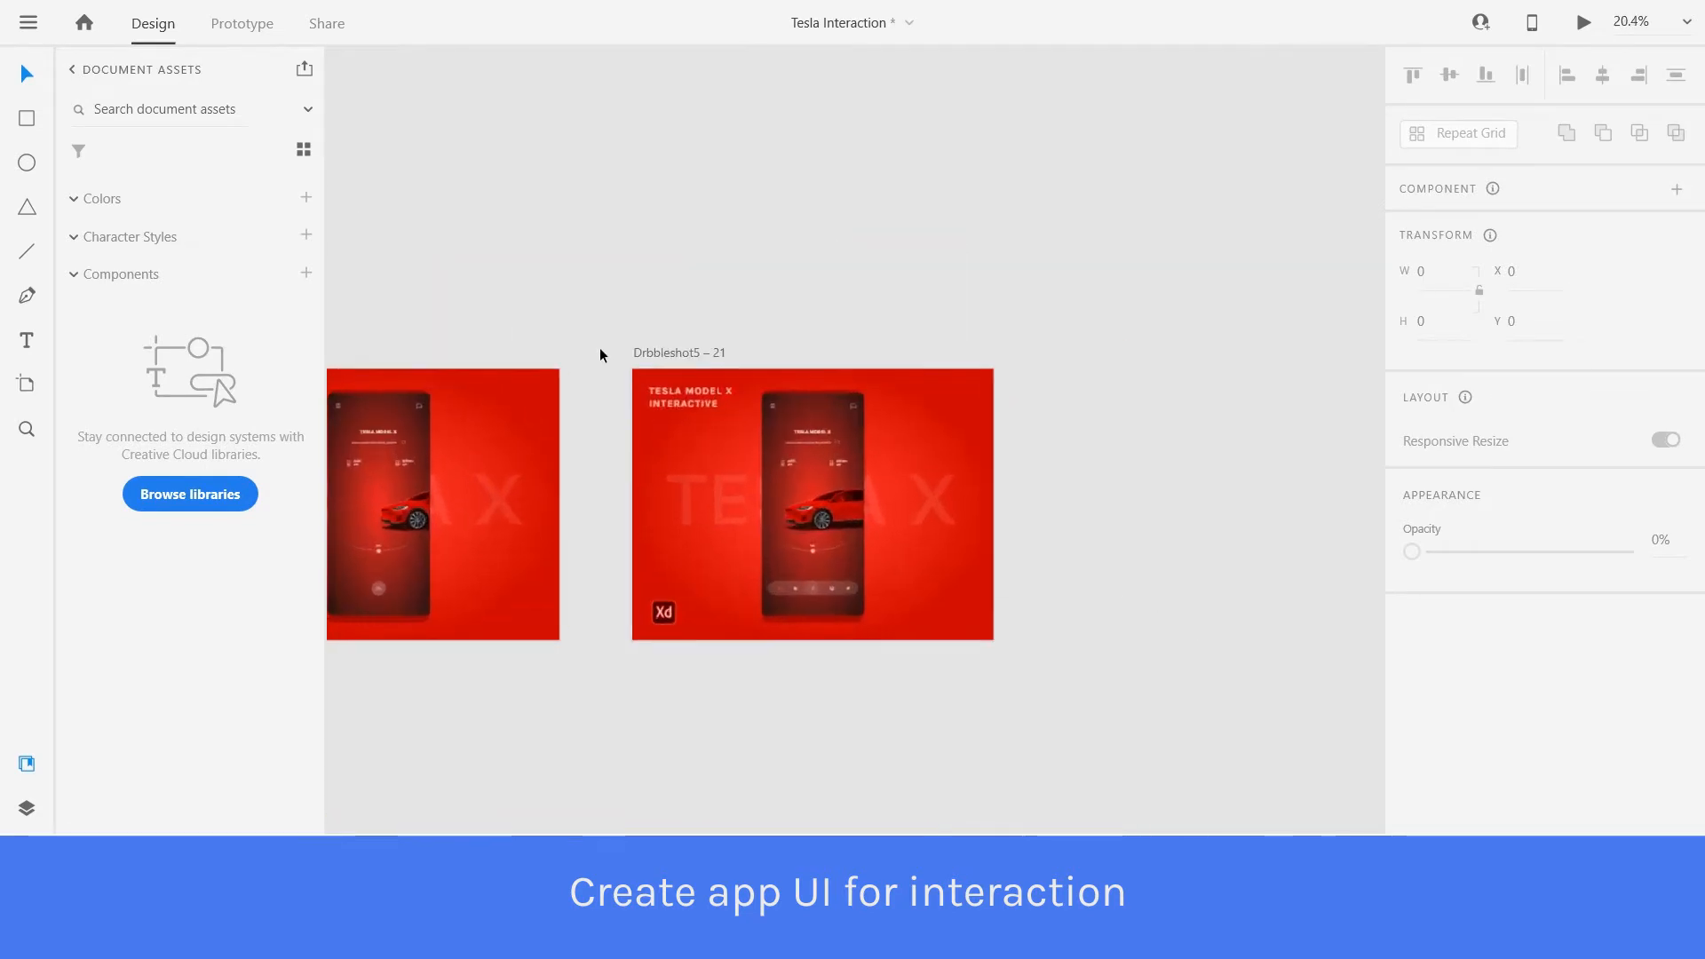
{"action": "left_click_drag", "start_coordinate": [662, 355], "coordinate": [1096, 357]}
{"action": "scroll", "coordinate": [945, 620], "scroll_direction": "down", "scroll_amount": 3}
{"action": "left_click", "coordinate": [941, 613]}
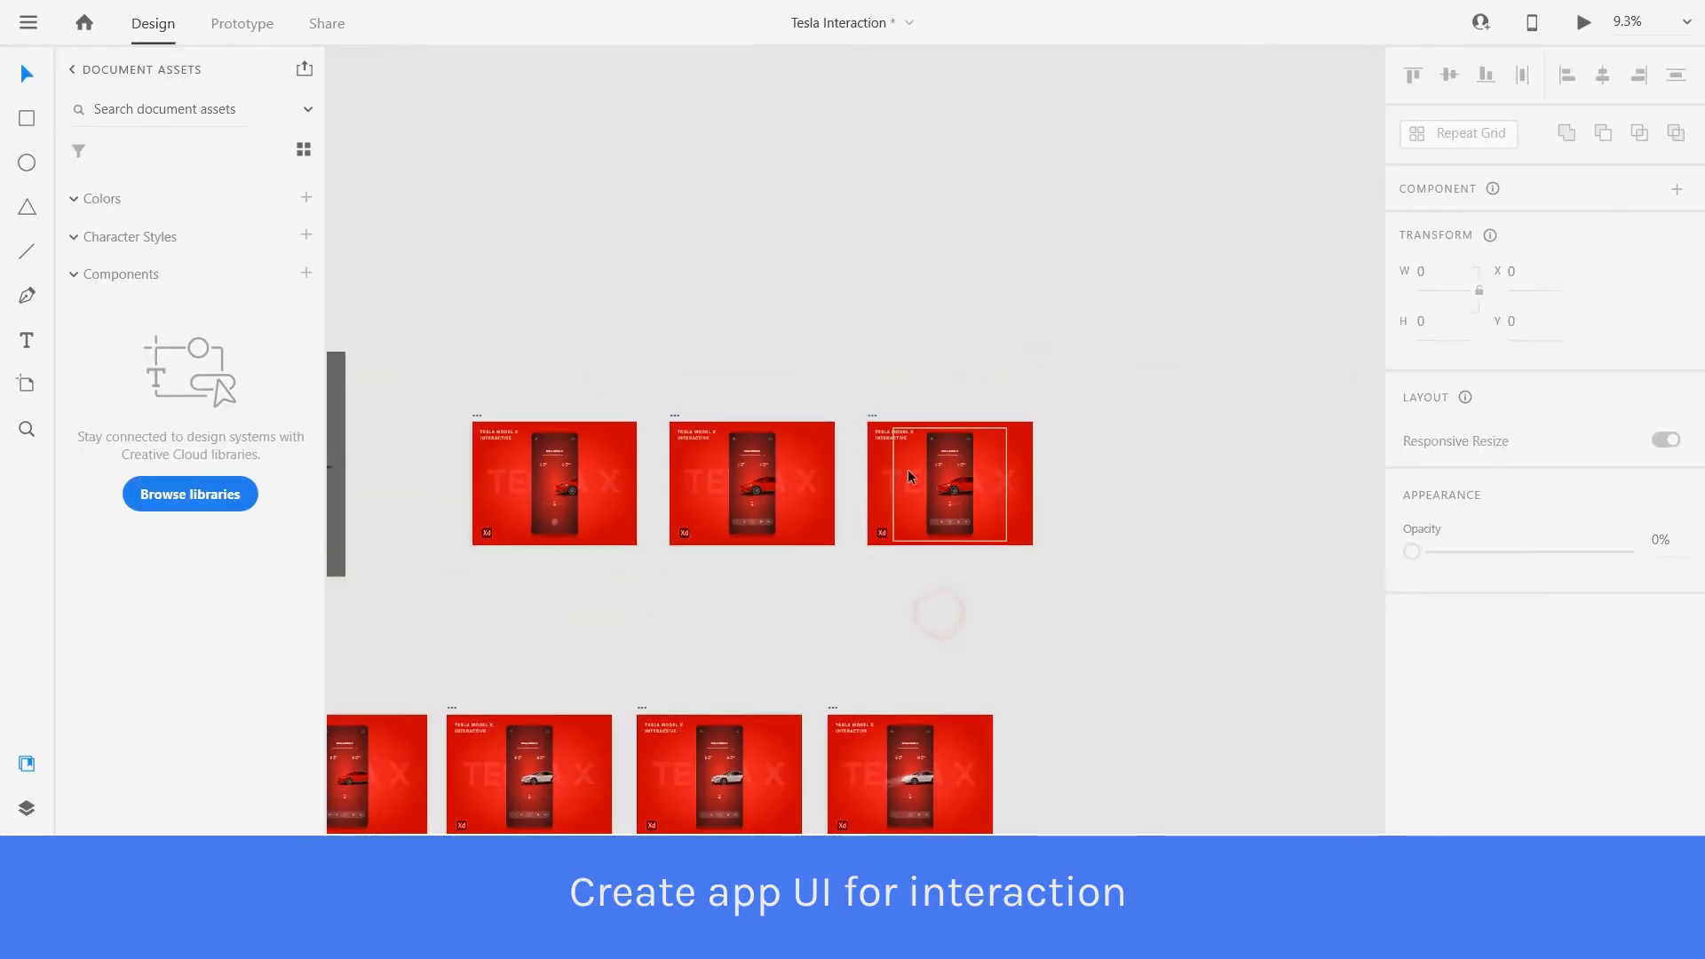
Switch to prototyping and link the round menu button on Drbbleshot5 – 20 to the Drbbleshot5 – 21 artboard.
{"action": "scroll", "coordinate": [907, 471], "scroll_direction": "up", "scroll_amount": 2}
{"action": "scroll", "coordinate": [908, 469], "scroll_direction": "down", "scroll_amount": 4}
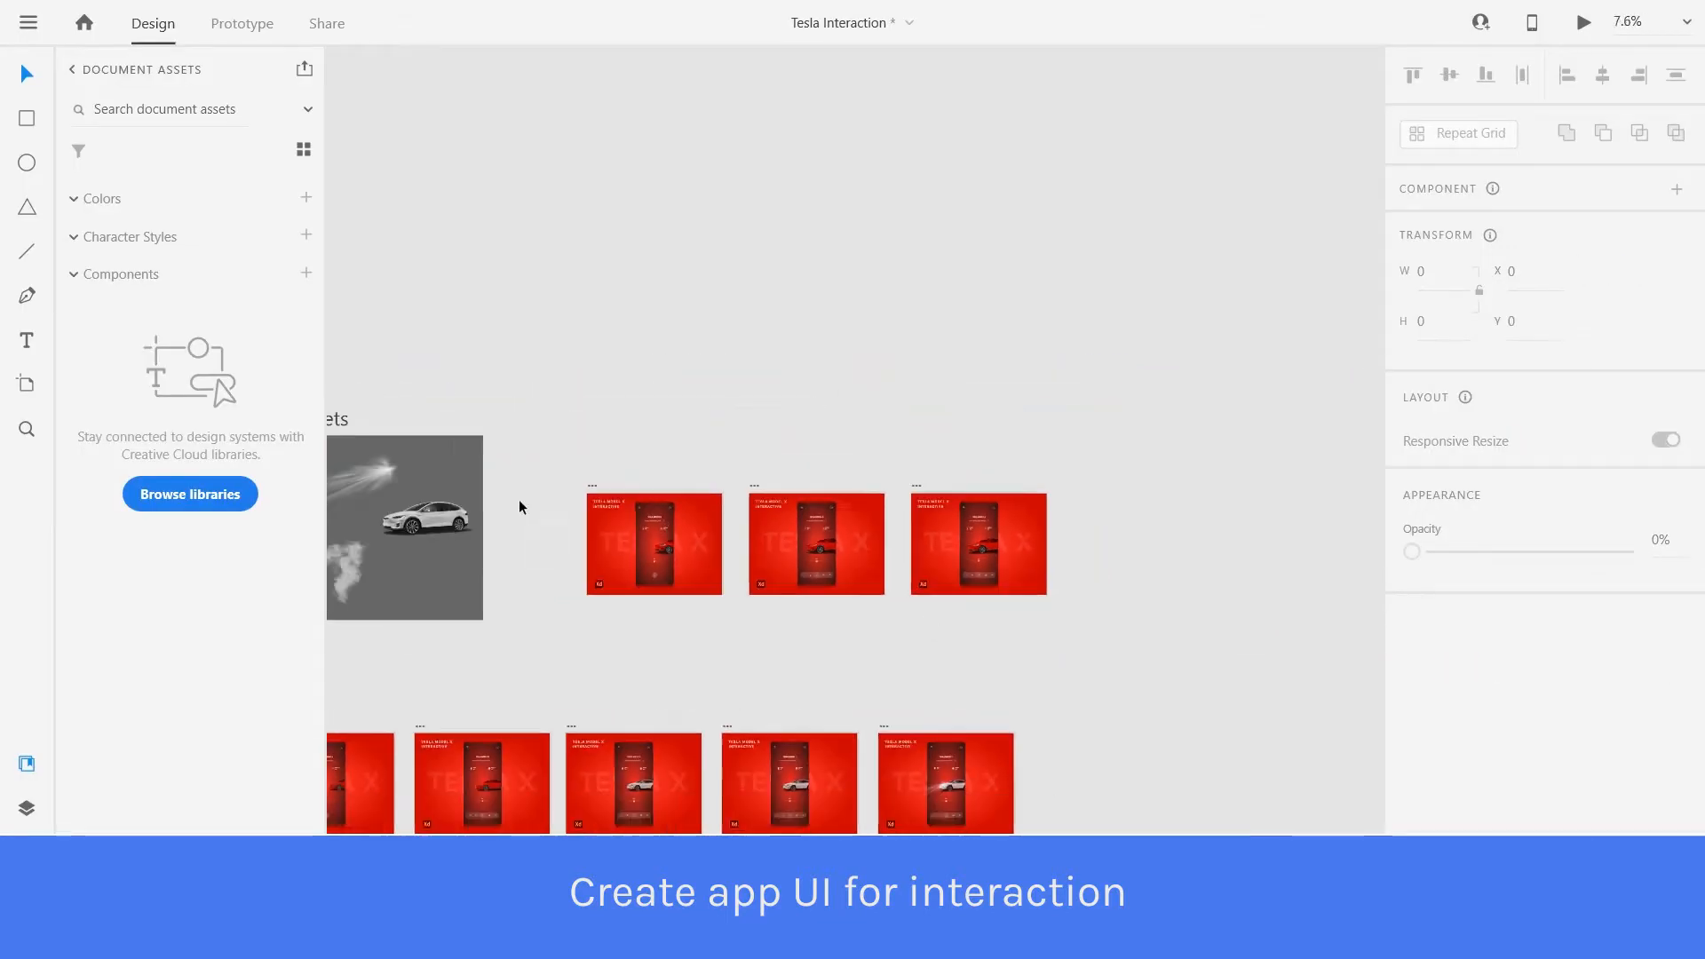
{"action": "scroll", "coordinate": [759, 605], "scroll_direction": "up", "scroll_amount": 3}
{"action": "scroll", "coordinate": [760, 605], "scroll_direction": "up", "scroll_amount": 1}
{"action": "left_click", "coordinate": [737, 442]}
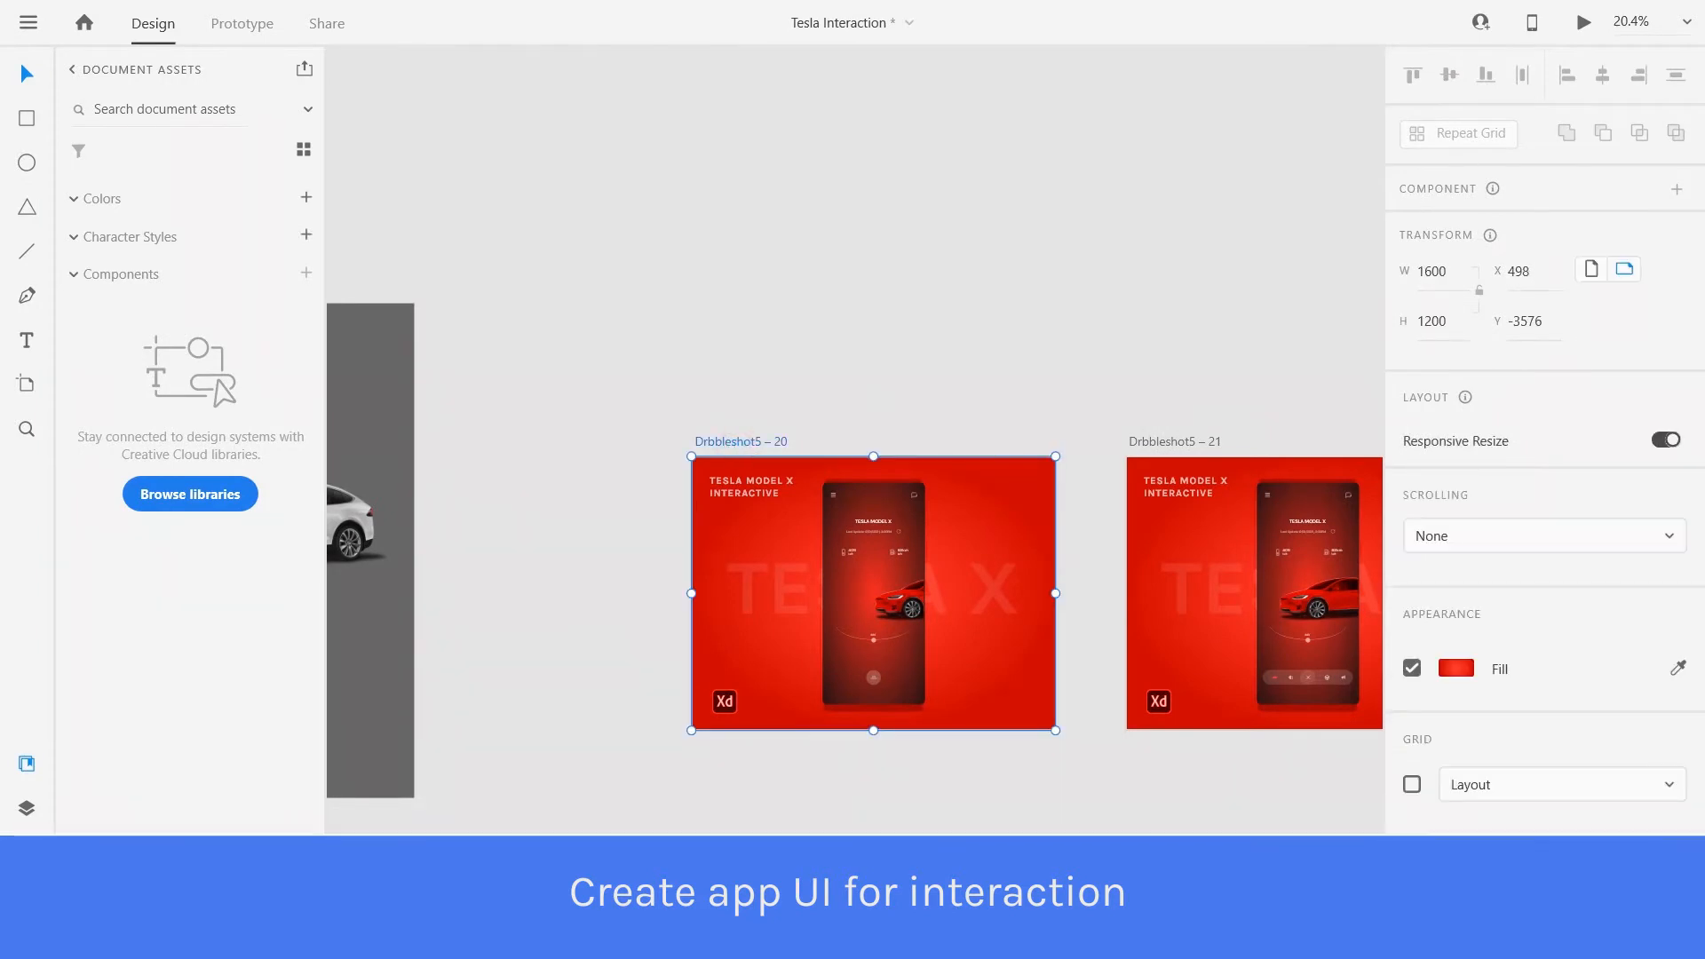
{"action": "left_click", "coordinate": [240, 26]}
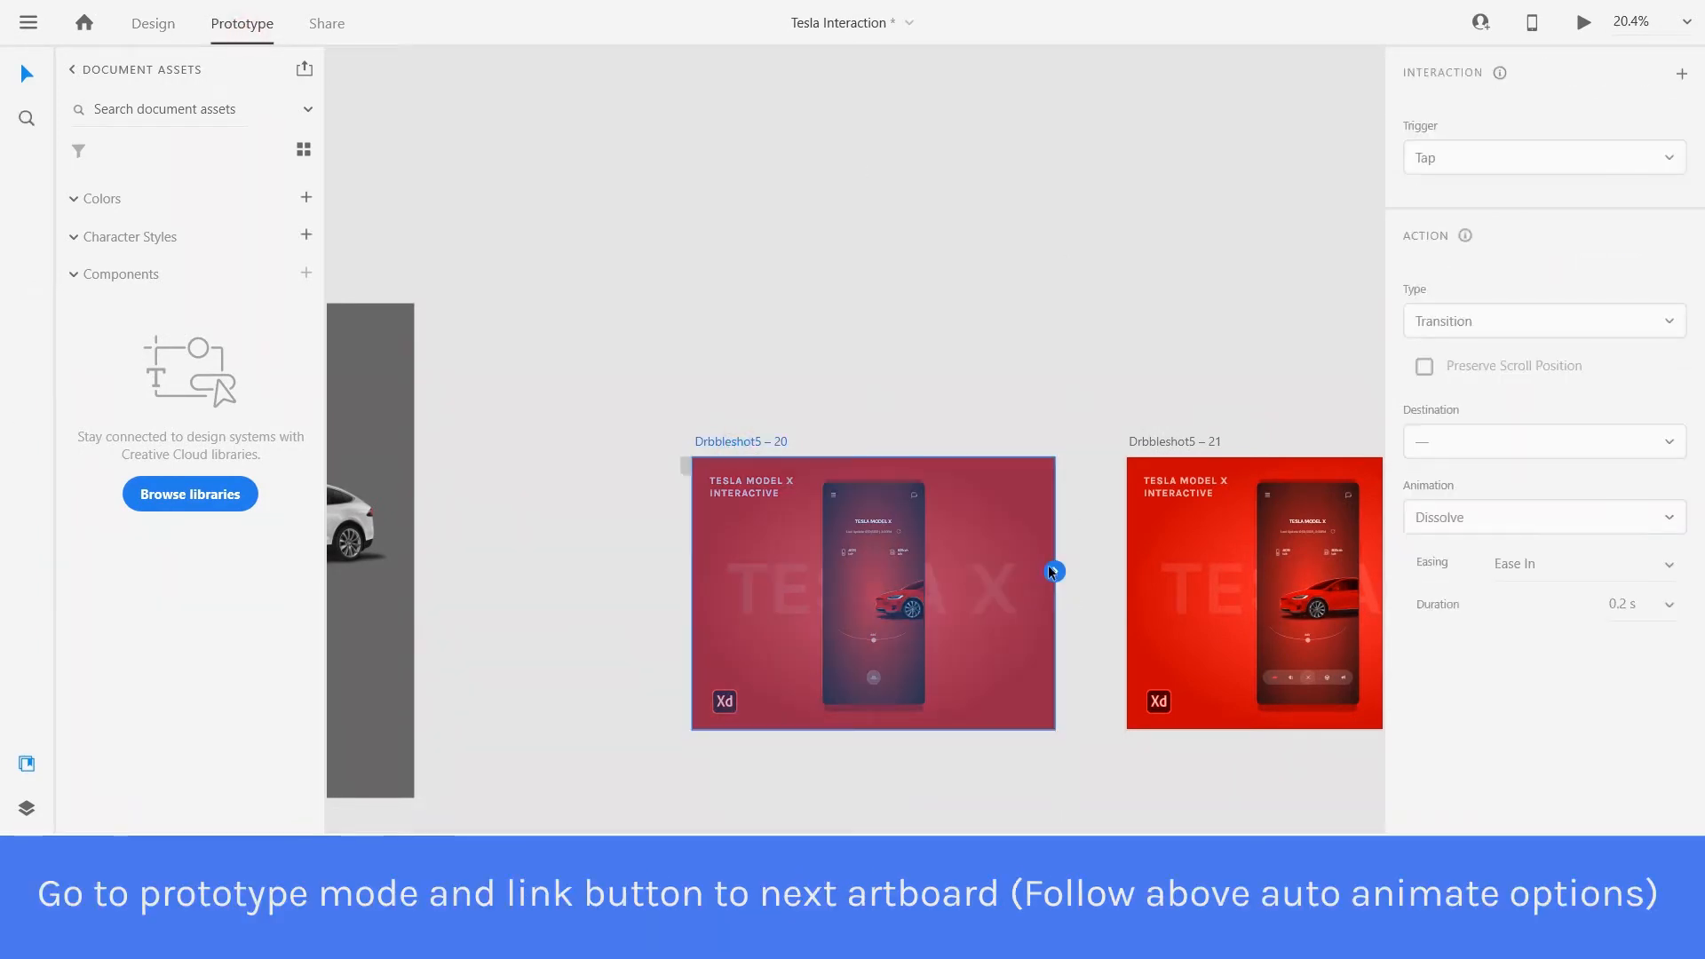
{"action": "left_click_drag", "start_coordinate": [1057, 571], "coordinate": [1231, 500]}
{"action": "left_click", "coordinate": [922, 757]}
{"action": "left_click", "coordinate": [874, 672]}
{"action": "left_click_drag", "start_coordinate": [876, 677], "coordinate": [1154, 591]}
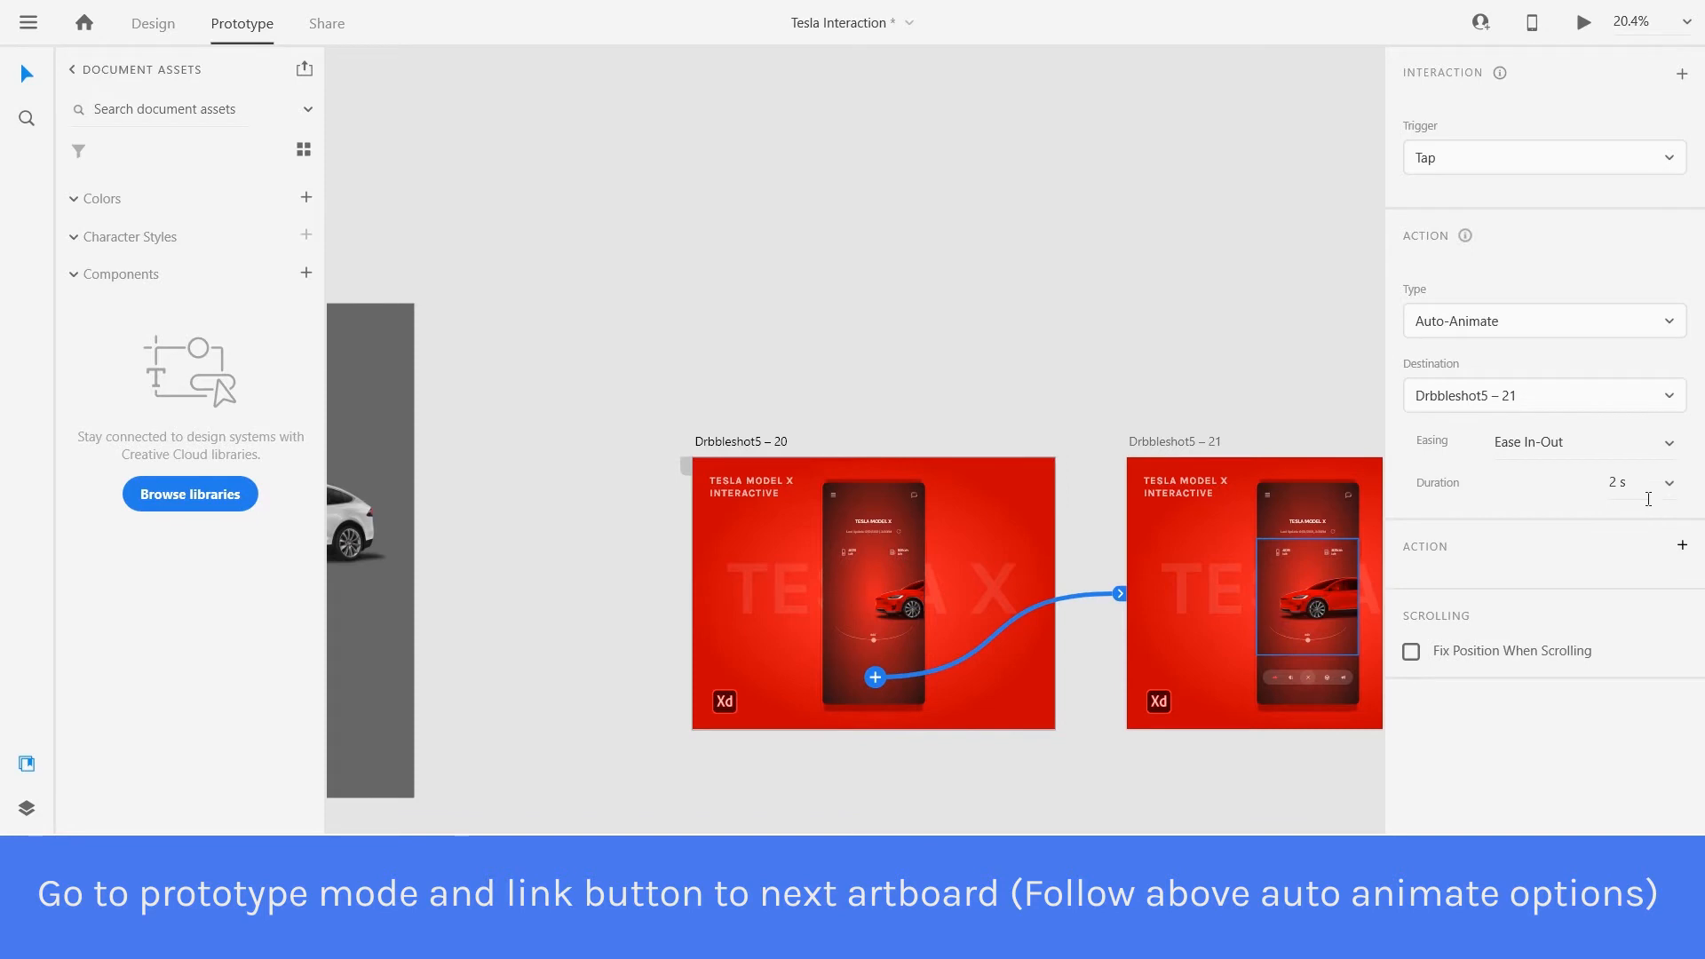
Set the menu button's link to a Tap trigger, Auto-Animate action, Ease In-Out easing and a 3 s duration.
{"action": "type", "text": "3"}
{"action": "key", "text": "Return"}
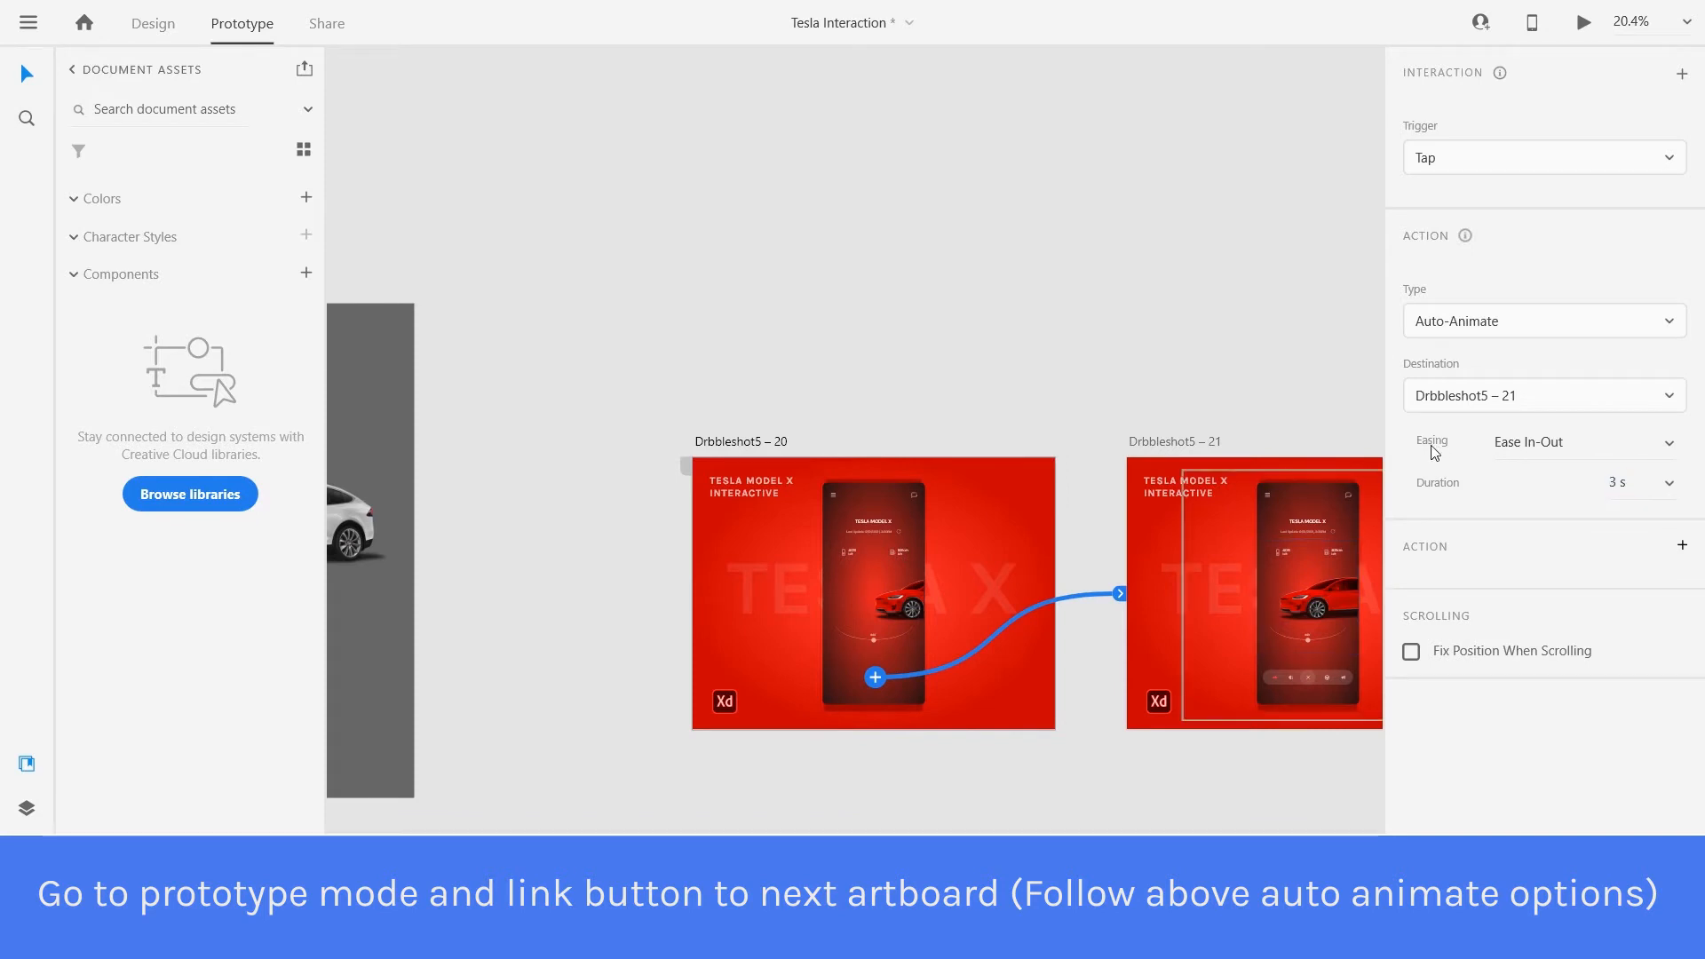
{"action": "left_click", "coordinate": [1671, 445]}
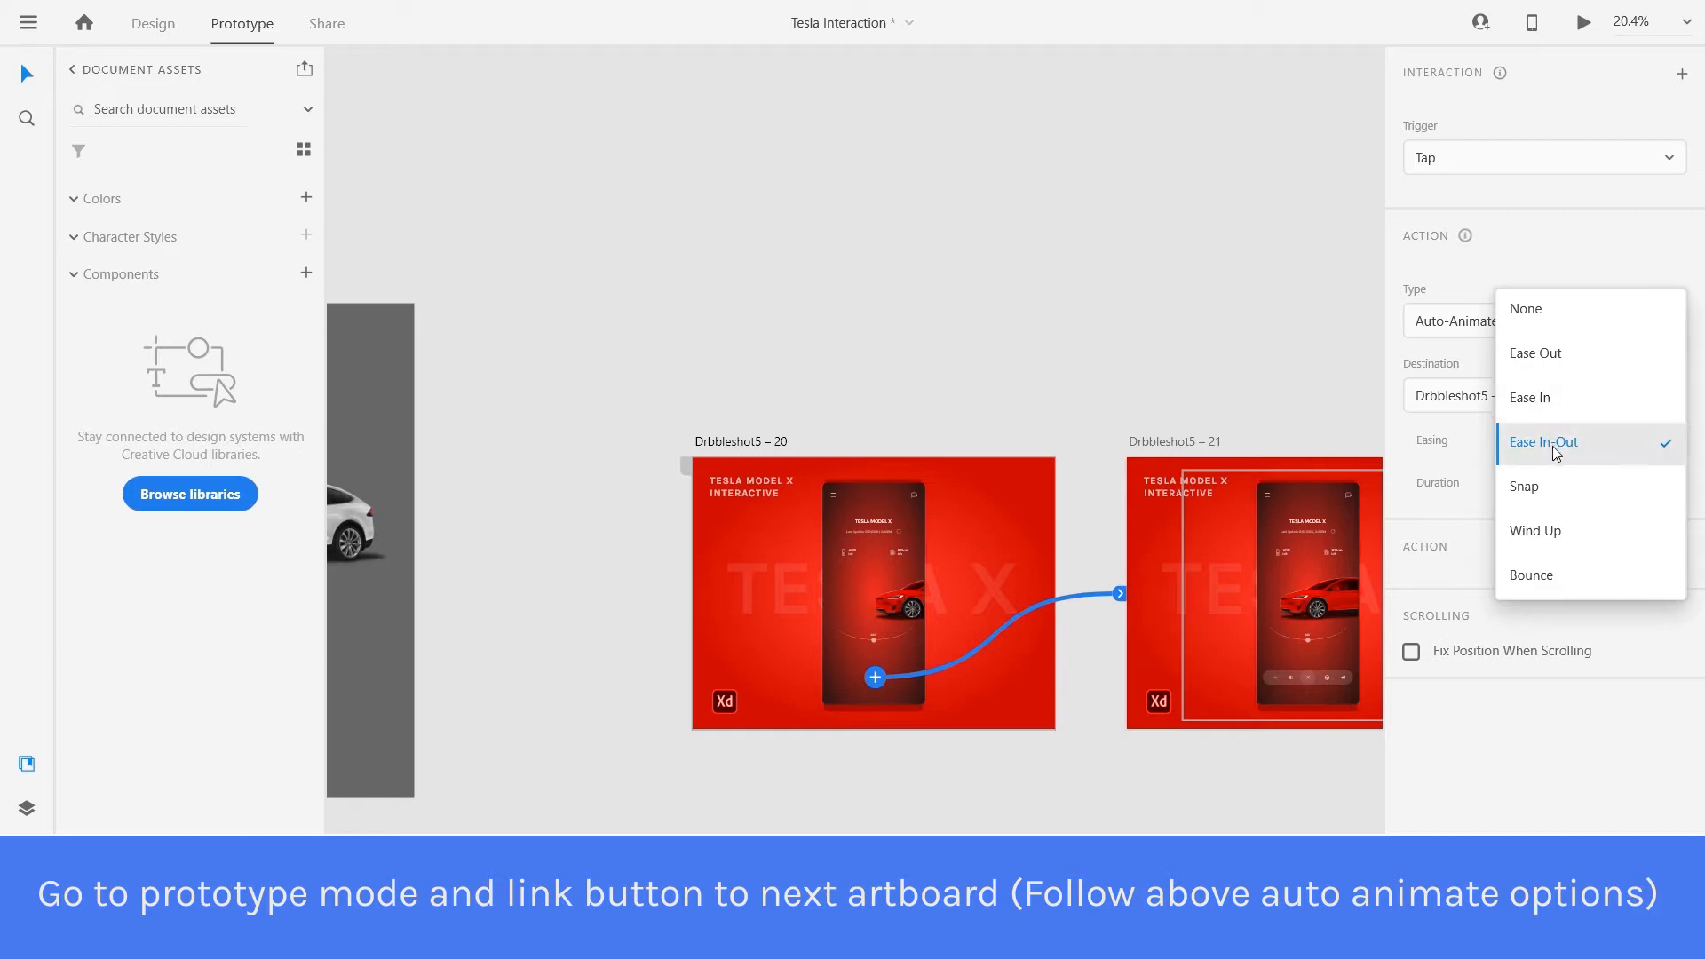
{"action": "left_click", "coordinate": [1552, 446]}
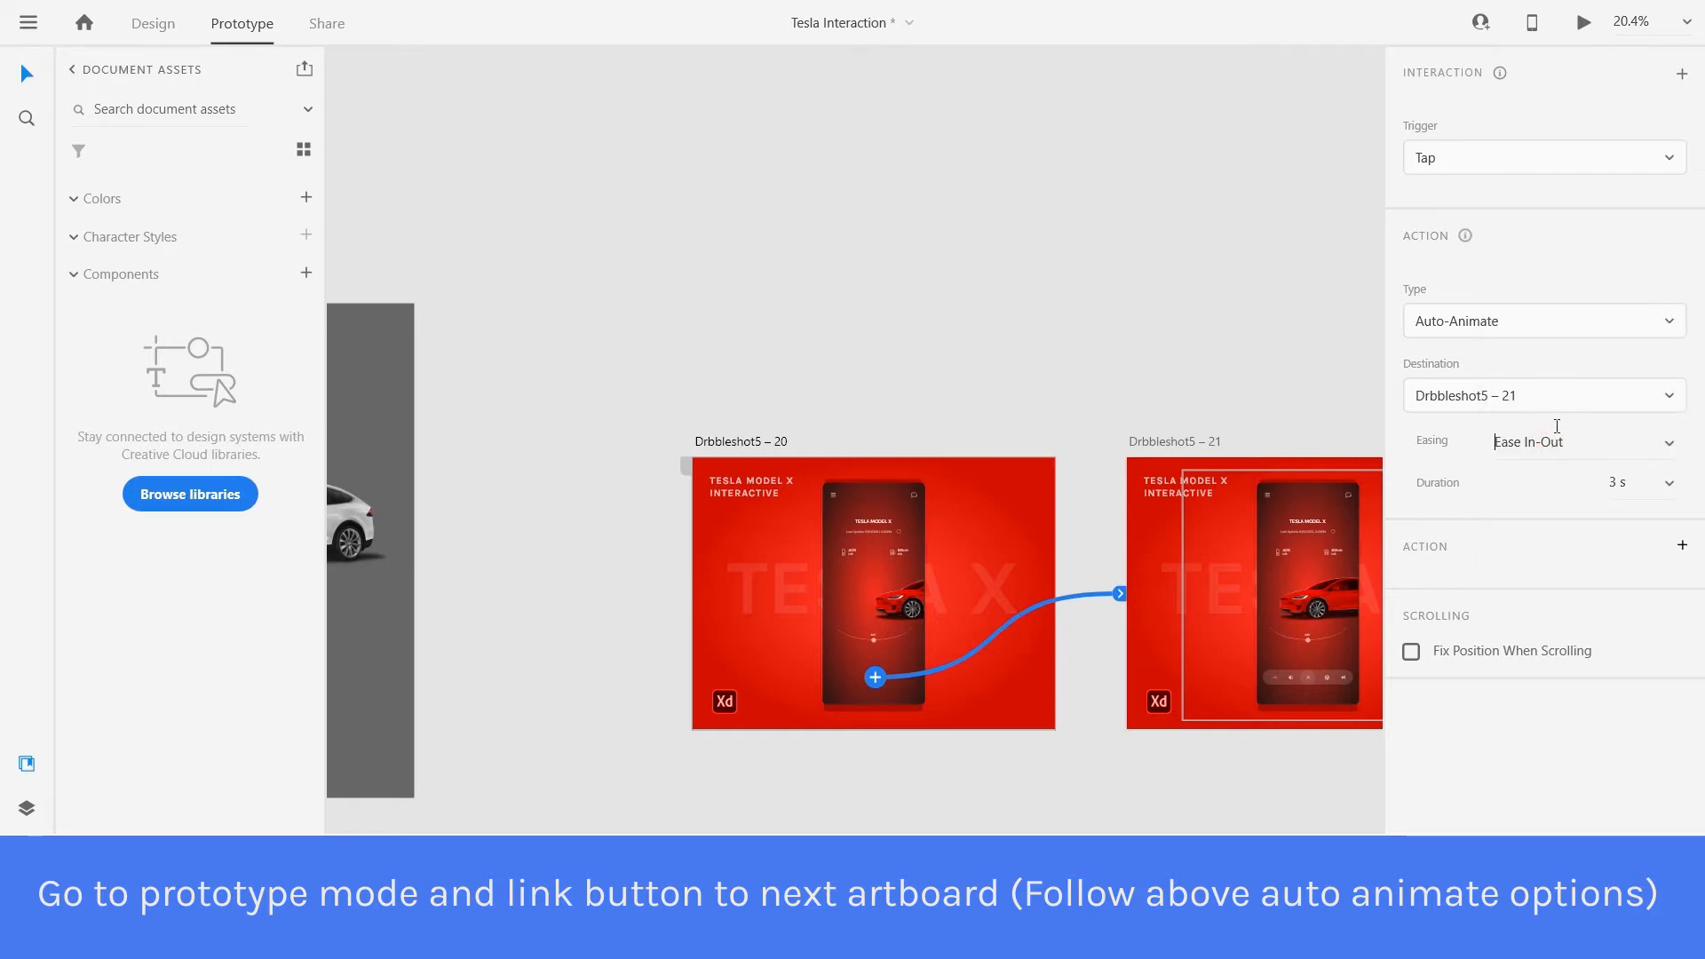
{"action": "left_click", "coordinate": [1490, 323]}
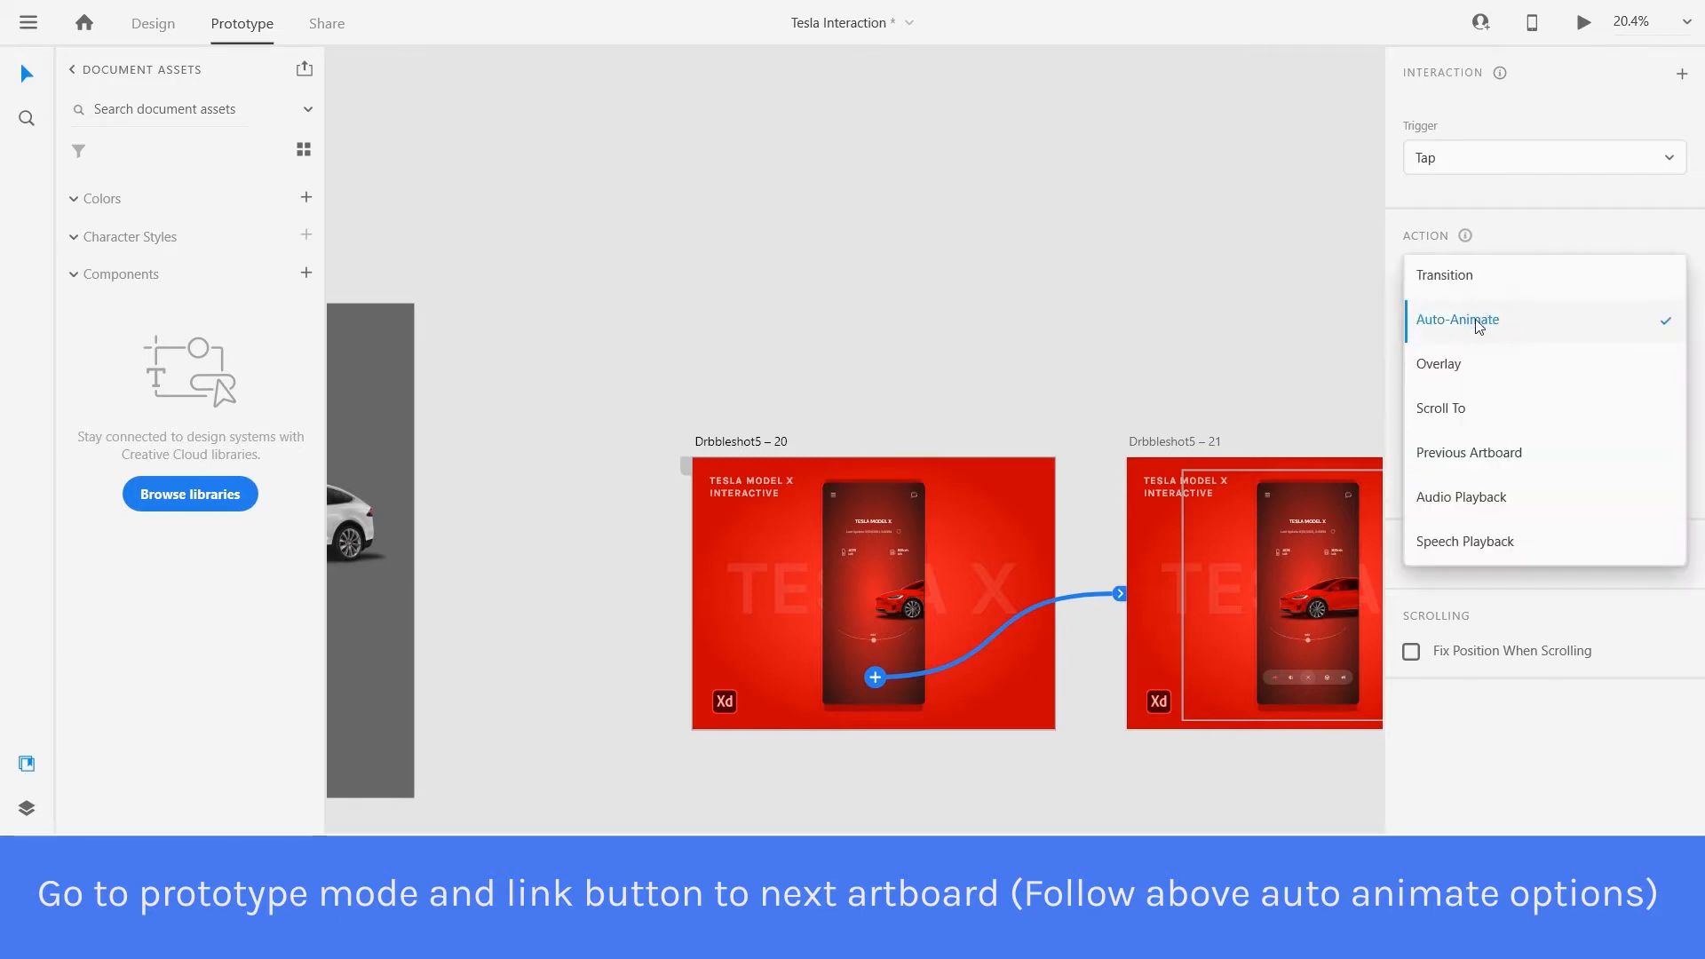
{"action": "left_click", "coordinate": [1479, 326]}
{"action": "left_click", "coordinate": [1448, 160]}
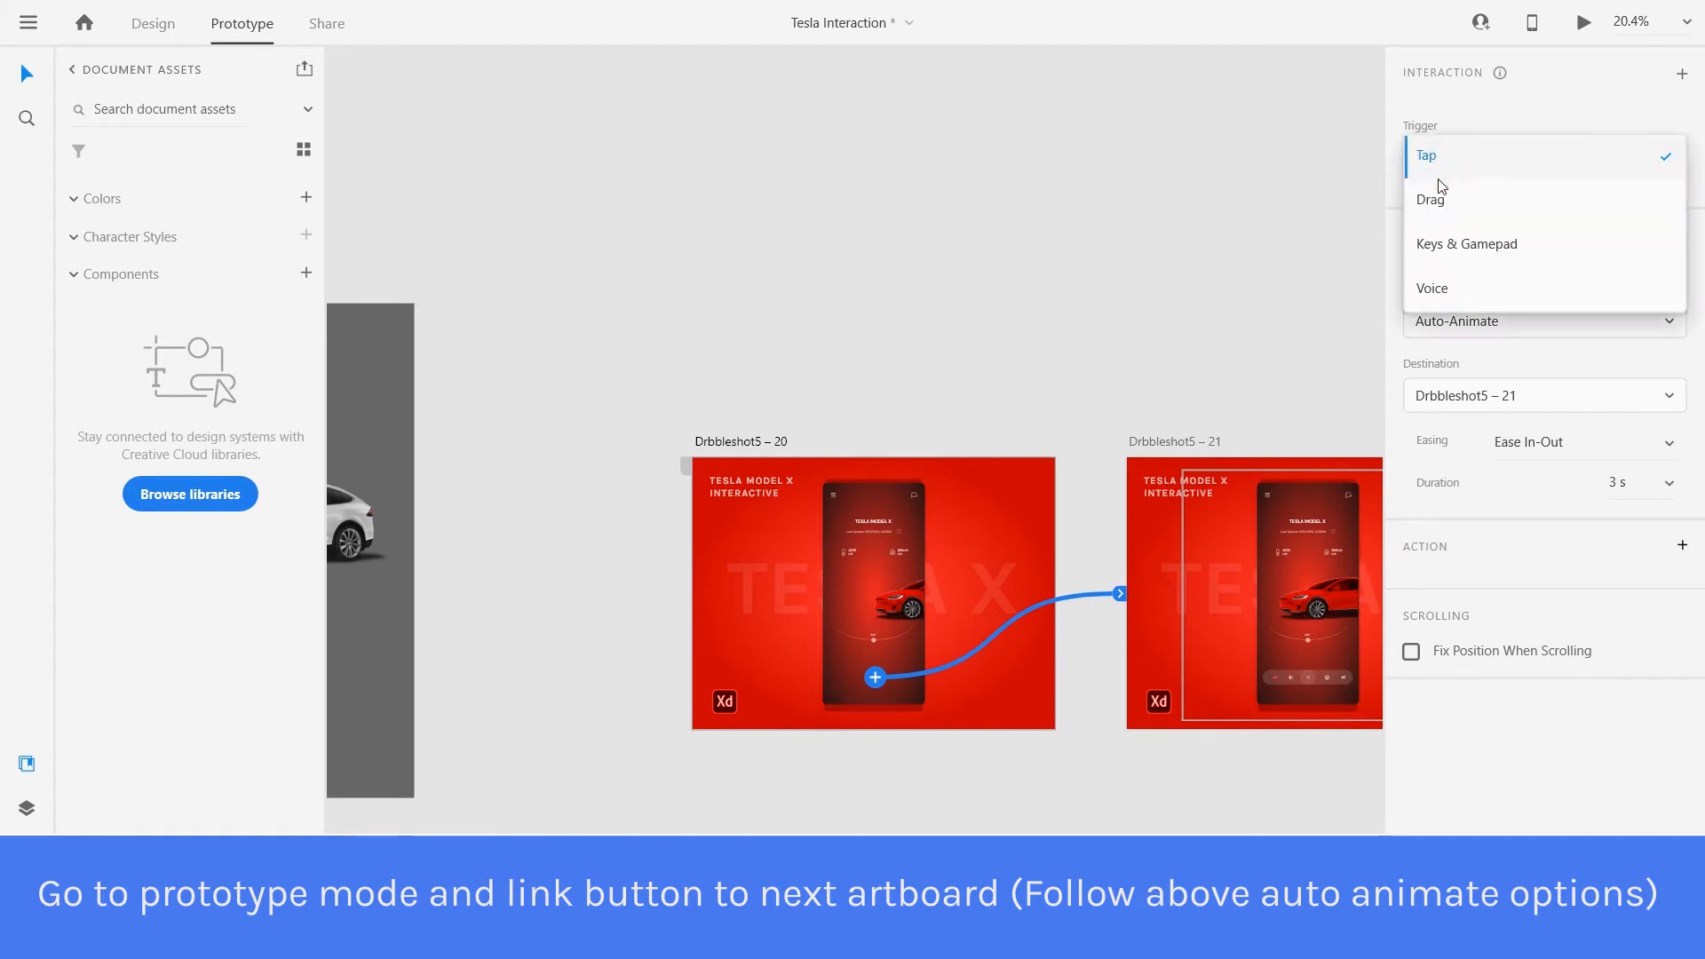
{"action": "left_click", "coordinate": [1429, 160]}
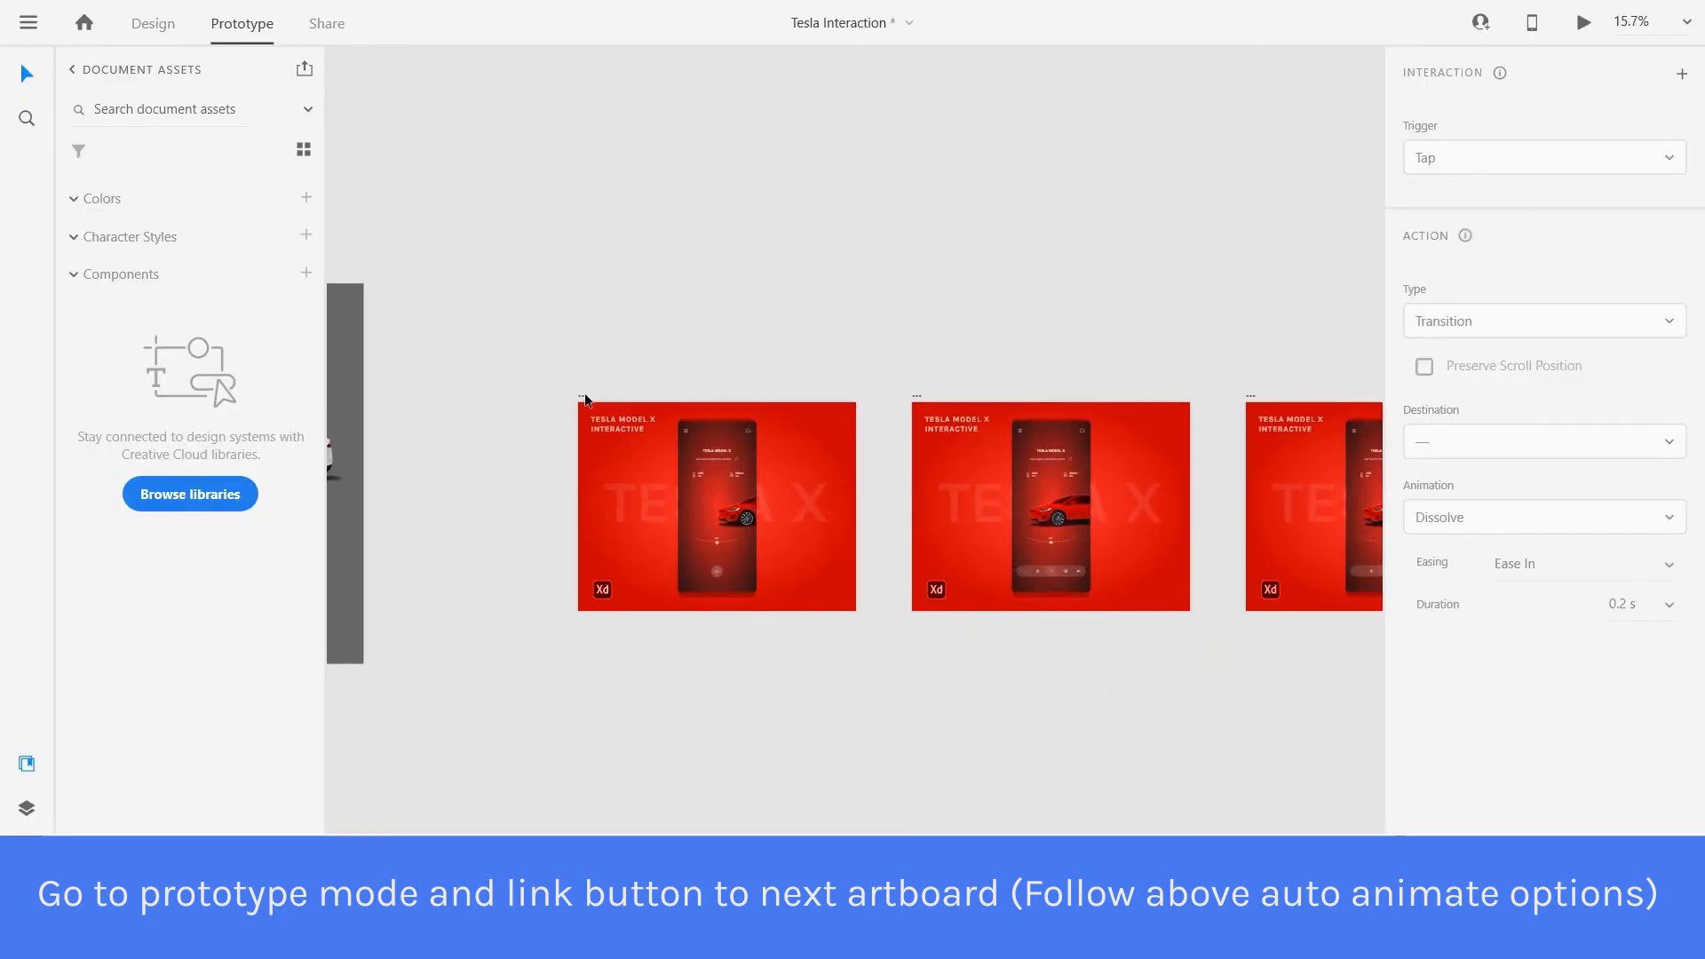
Preview the prototype from the first artboard, trigger the menu button to play the transition, and close the preview.
{"action": "left_click", "coordinate": [585, 397]}
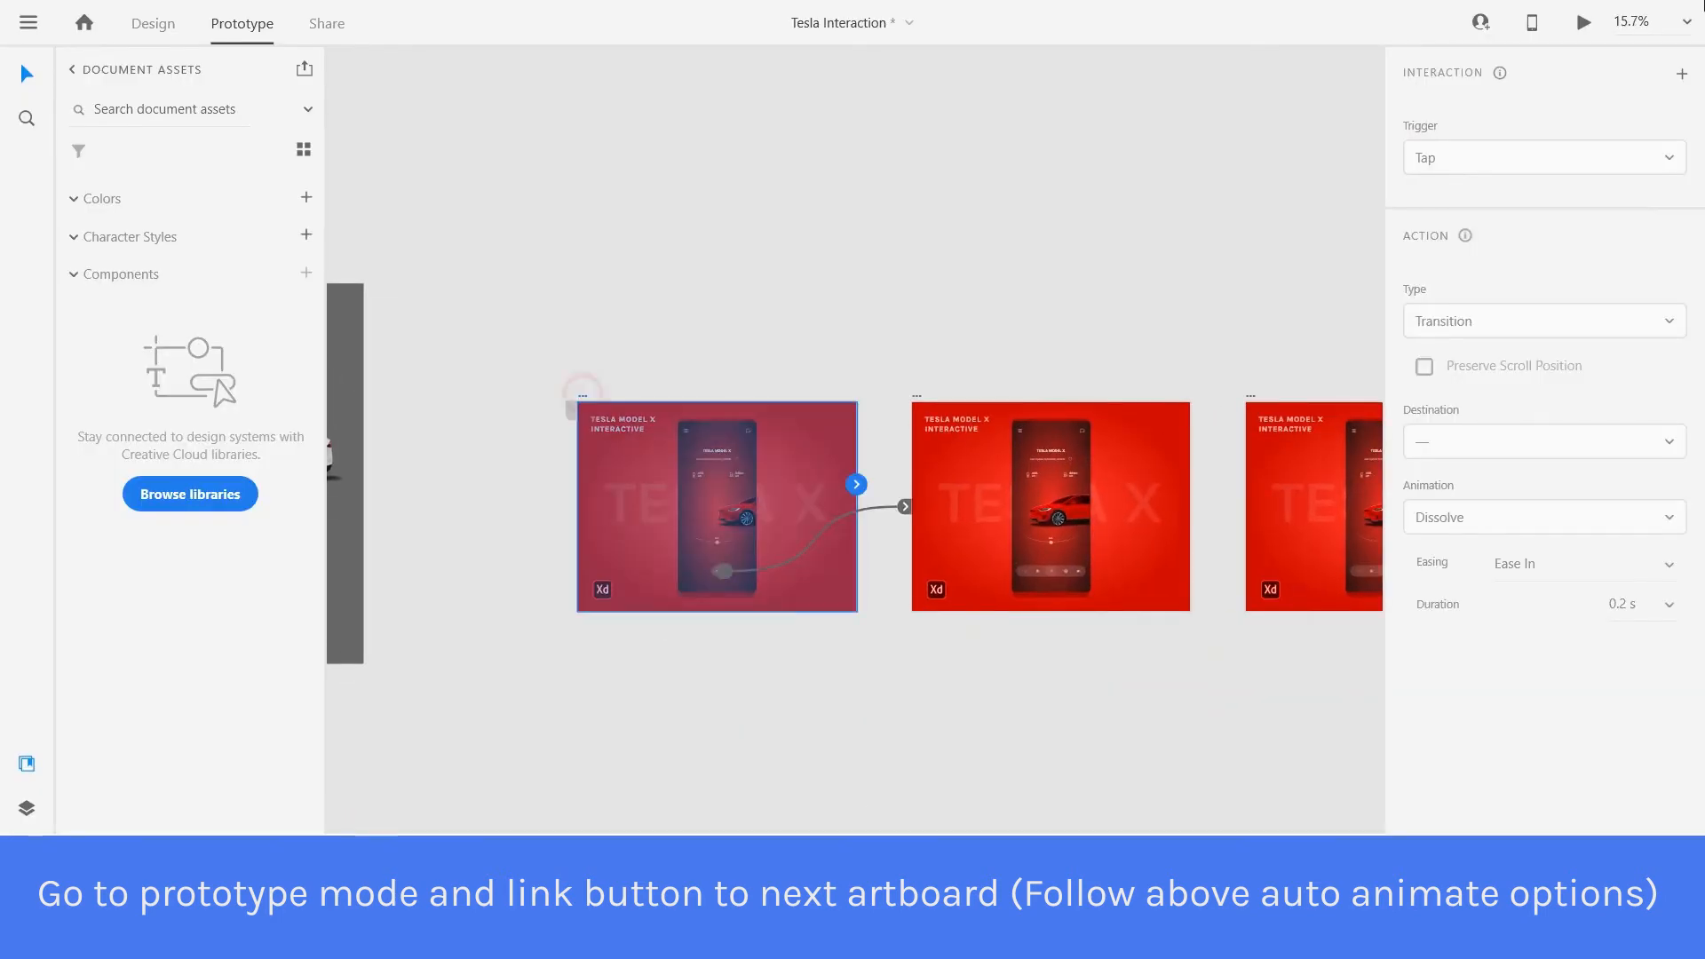
{"action": "left_click", "coordinate": [1585, 23]}
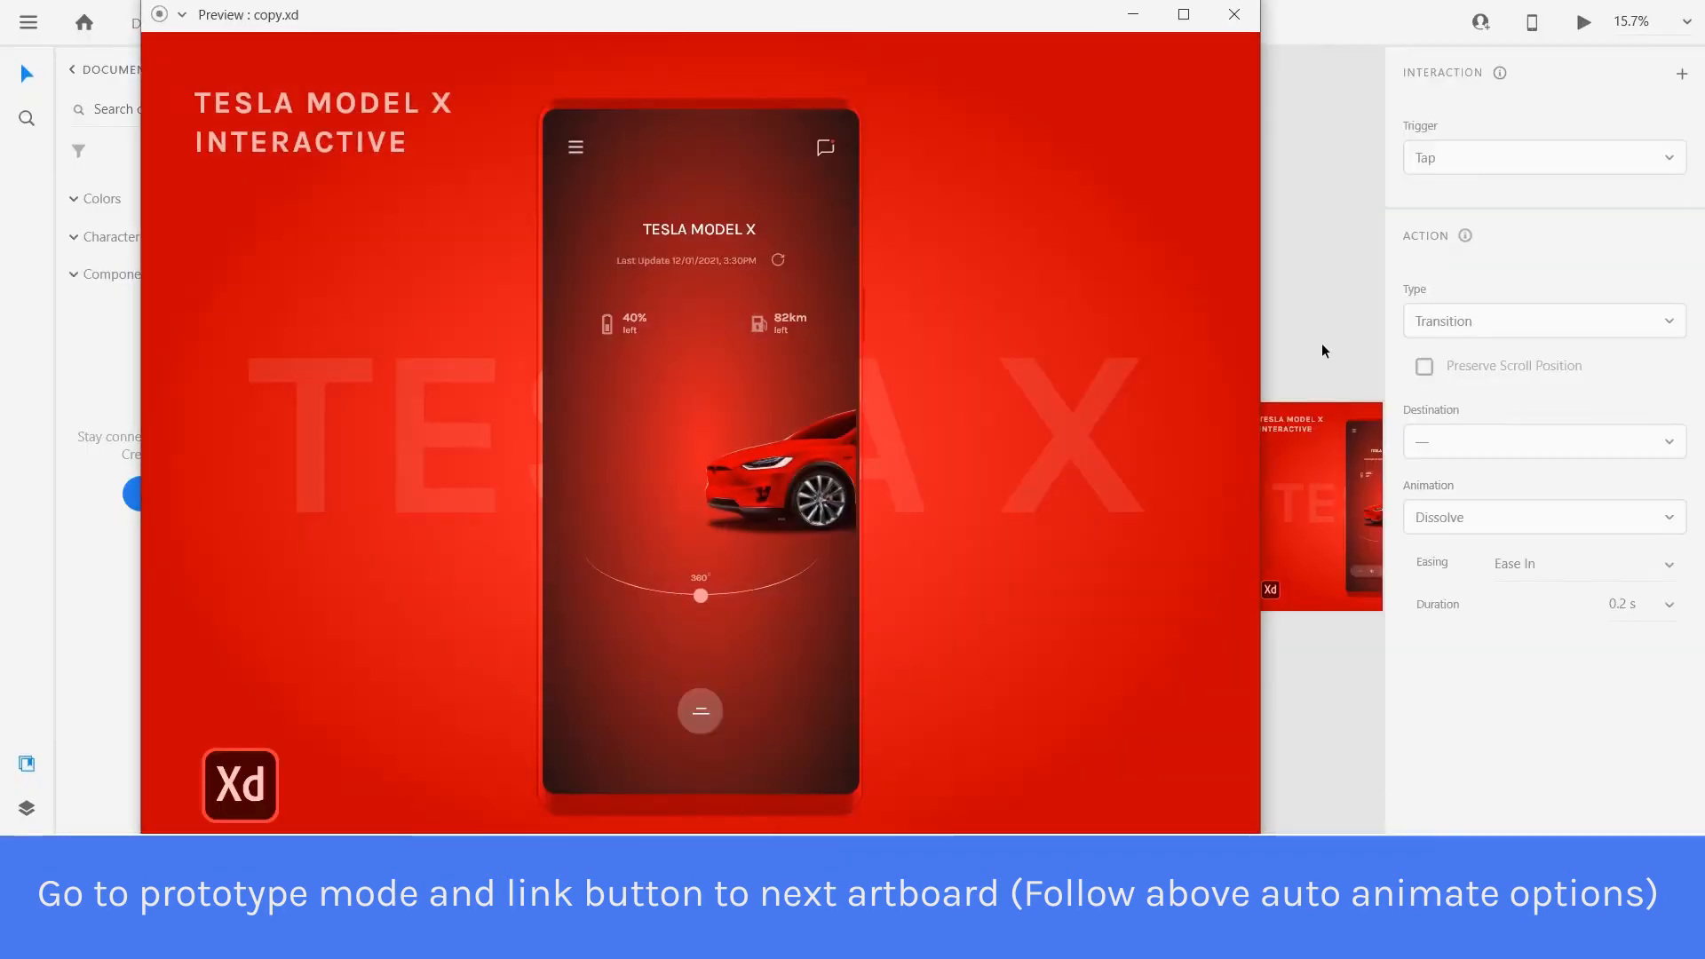
{"action": "left_click", "coordinate": [704, 710]}
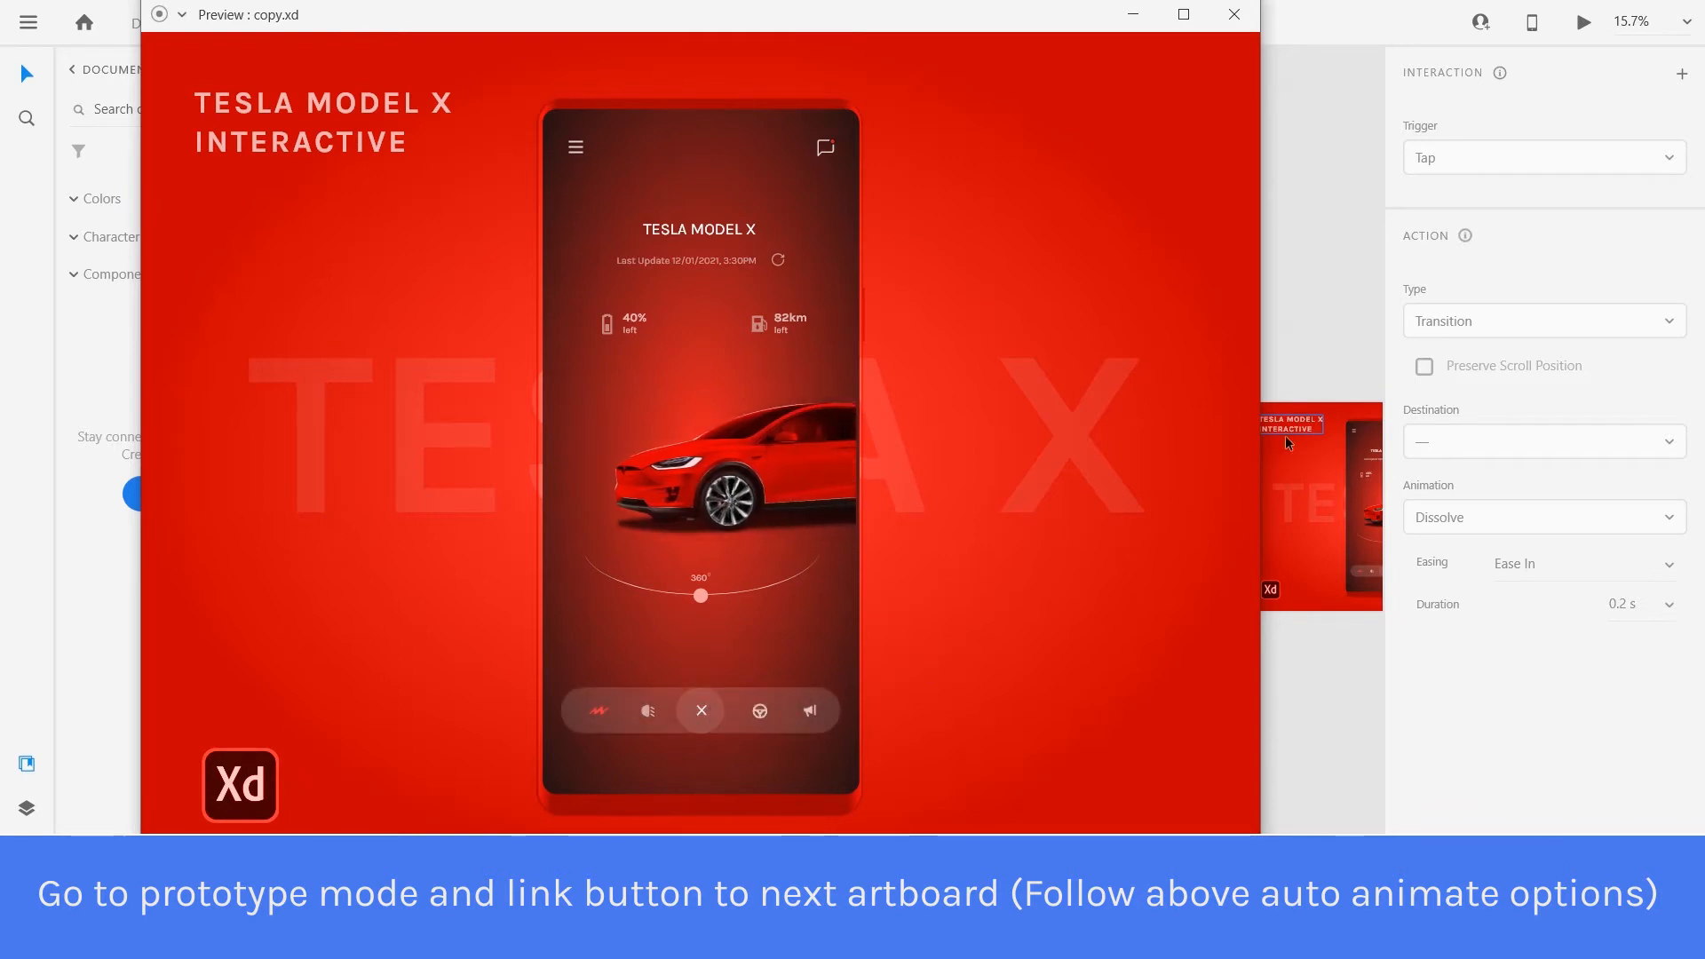
{"action": "left_click", "coordinate": [1232, 14]}
{"action": "left_click", "coordinate": [952, 717]}
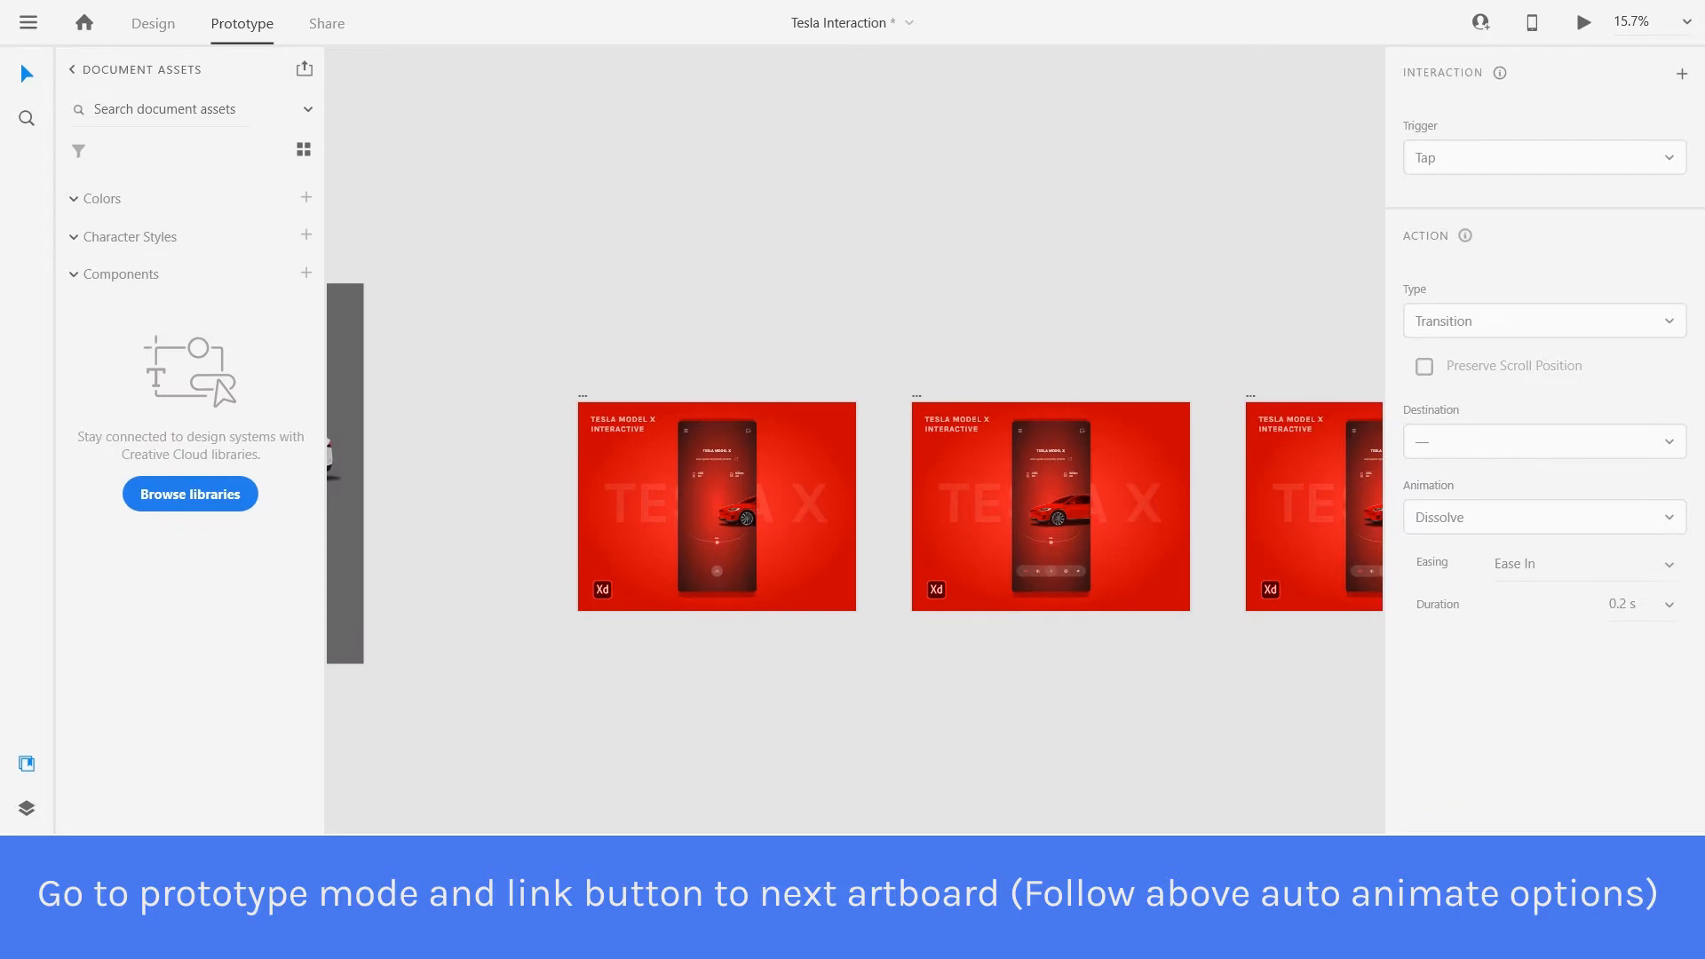
Return to design mode and rotate the car's front wheel on the Drbbleshot5 – 21 artboard to 135°.
{"action": "left_click", "coordinate": [165, 28]}
{"action": "scroll", "coordinate": [1085, 534], "scroll_direction": "up", "scroll_amount": 7}
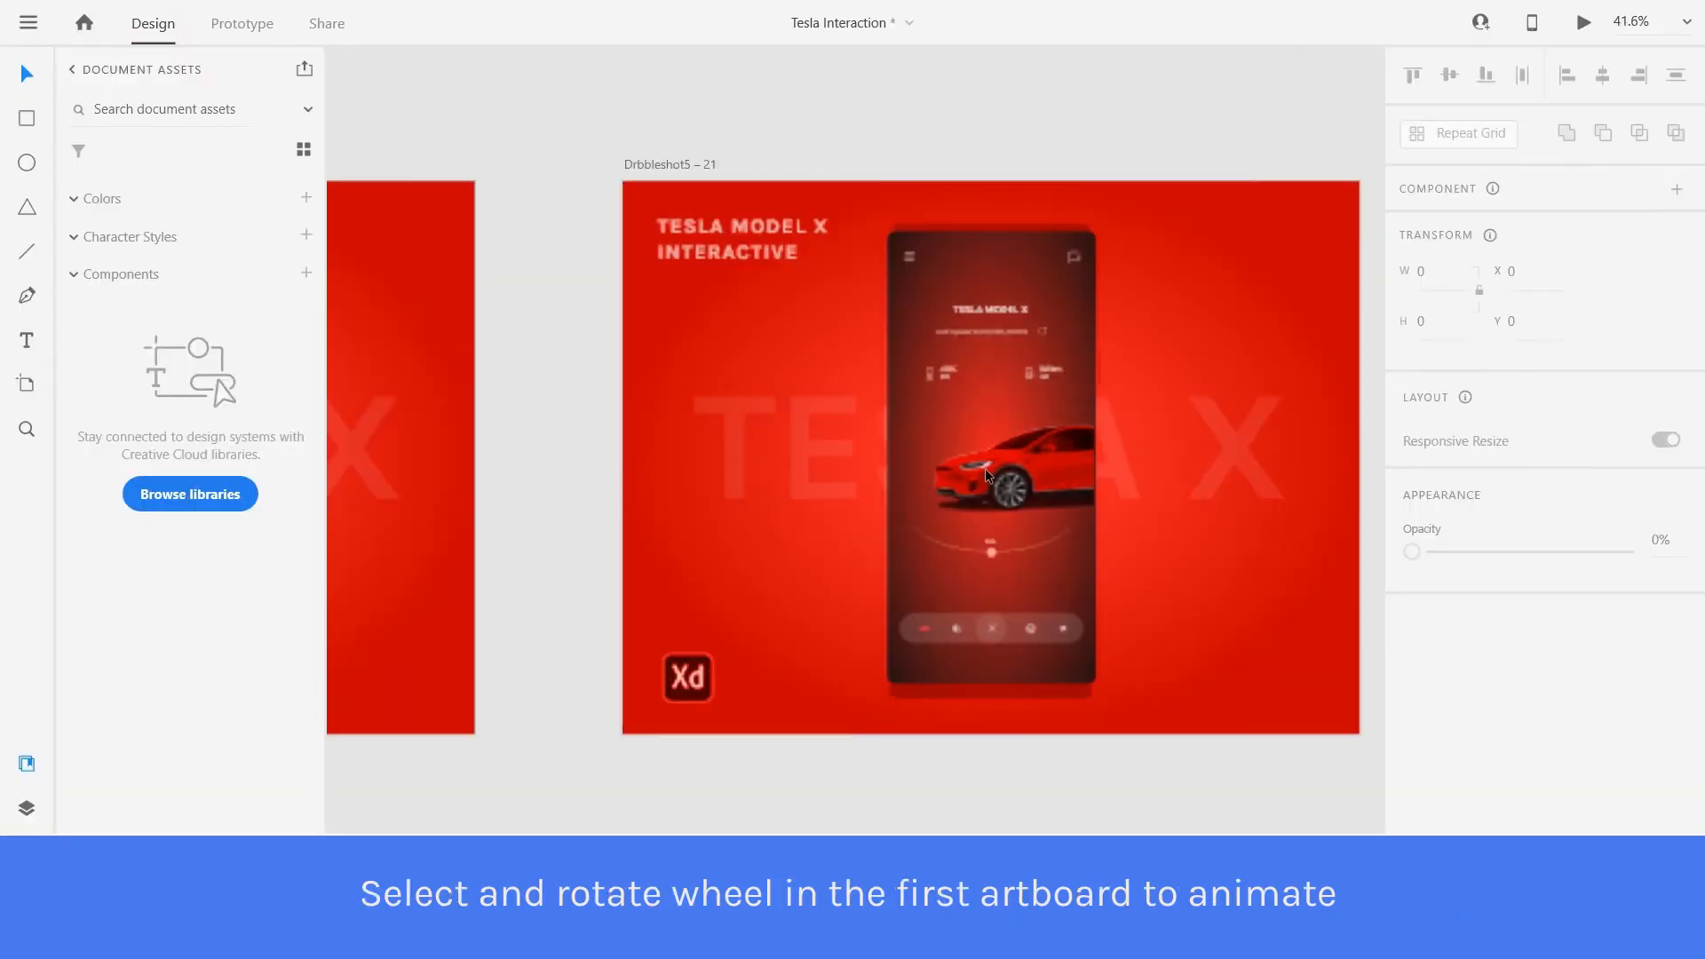
{"action": "left_click", "coordinate": [1009, 501]}
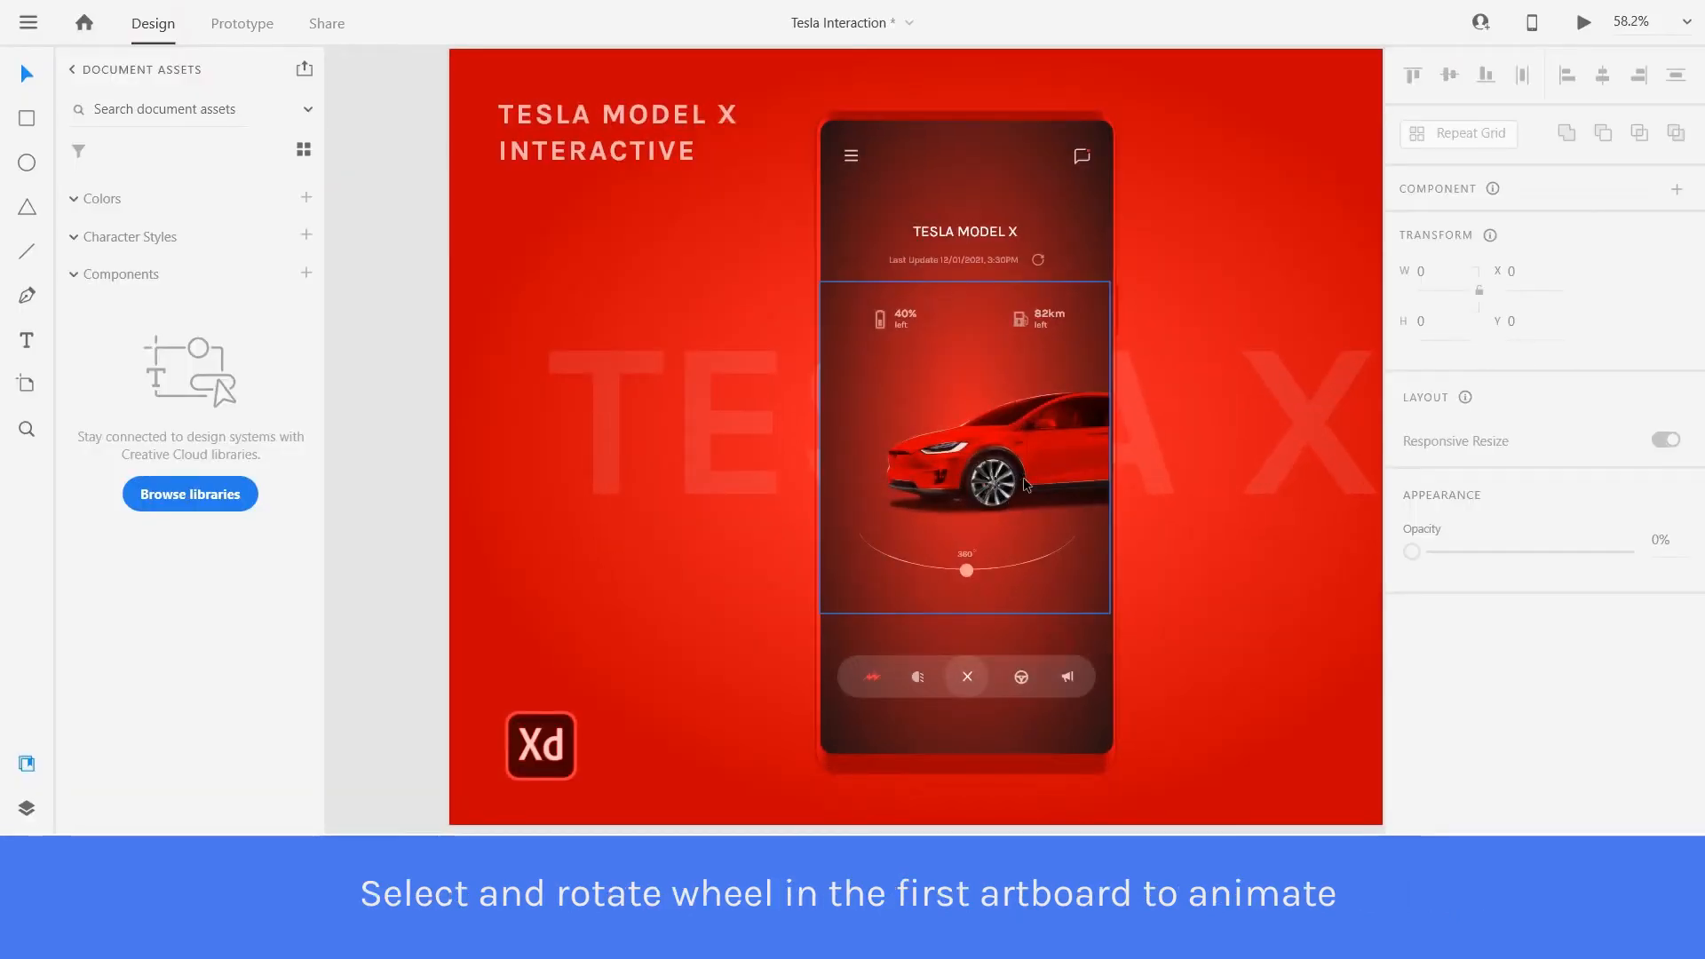
{"action": "scroll", "coordinate": [1005, 487], "scroll_direction": "up", "scroll_amount": 5}
{"action": "double_click", "coordinate": [978, 495]}
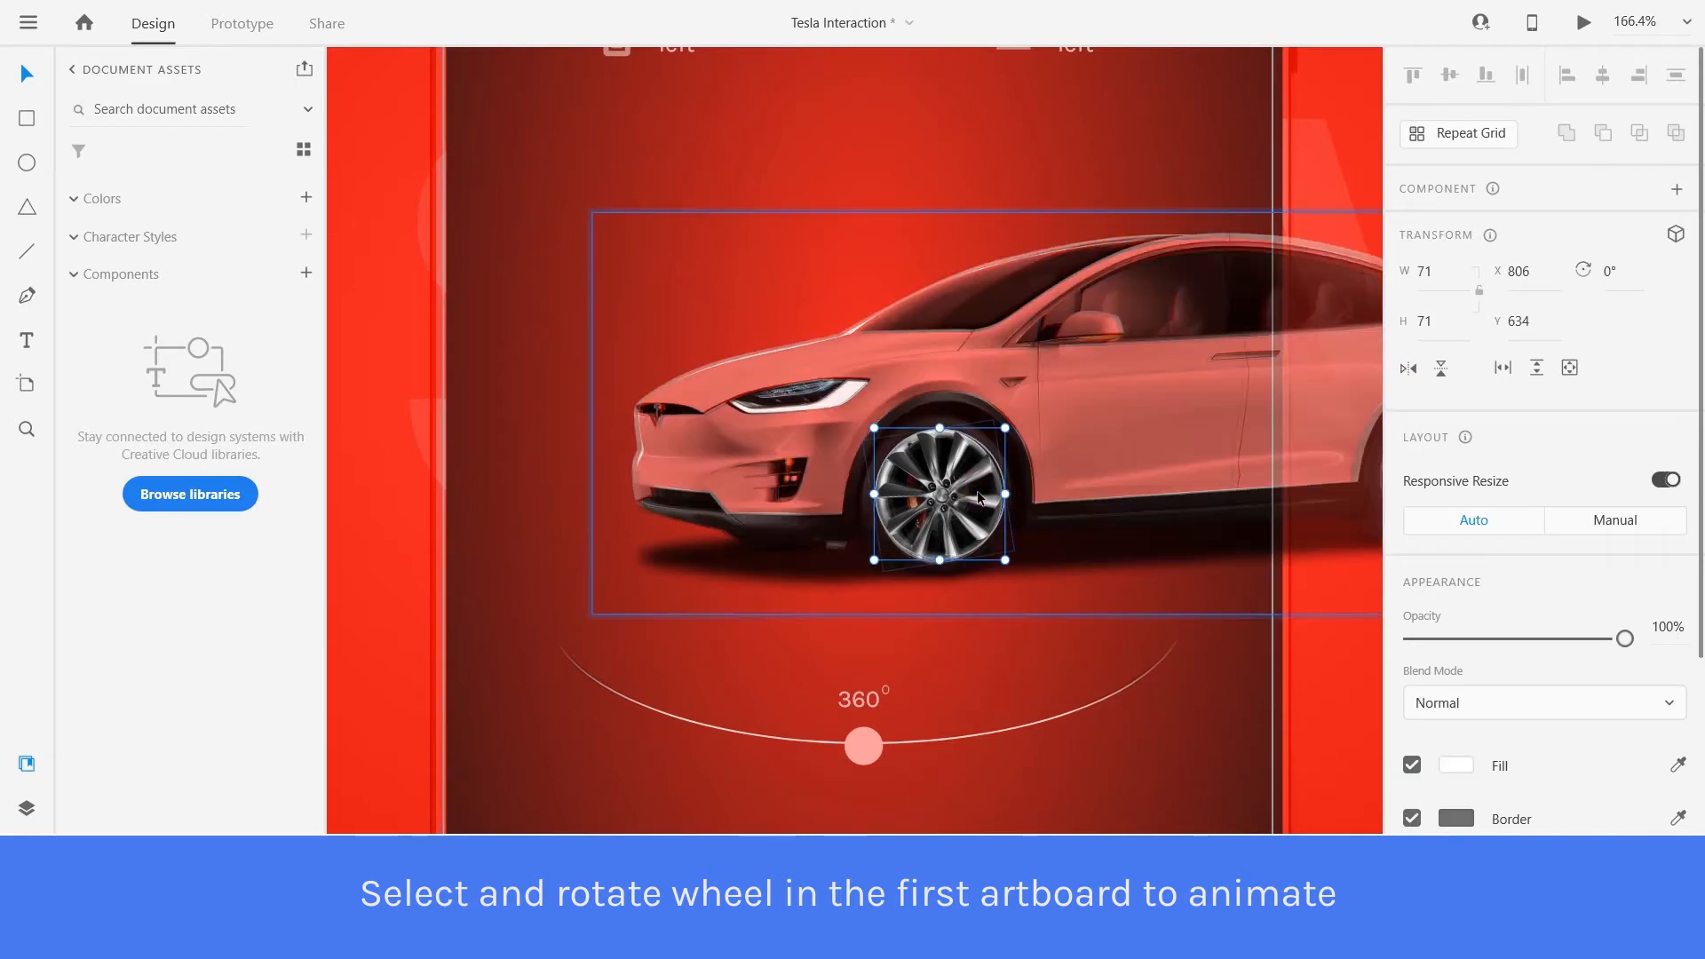
{"action": "key", "text": "Escape"}
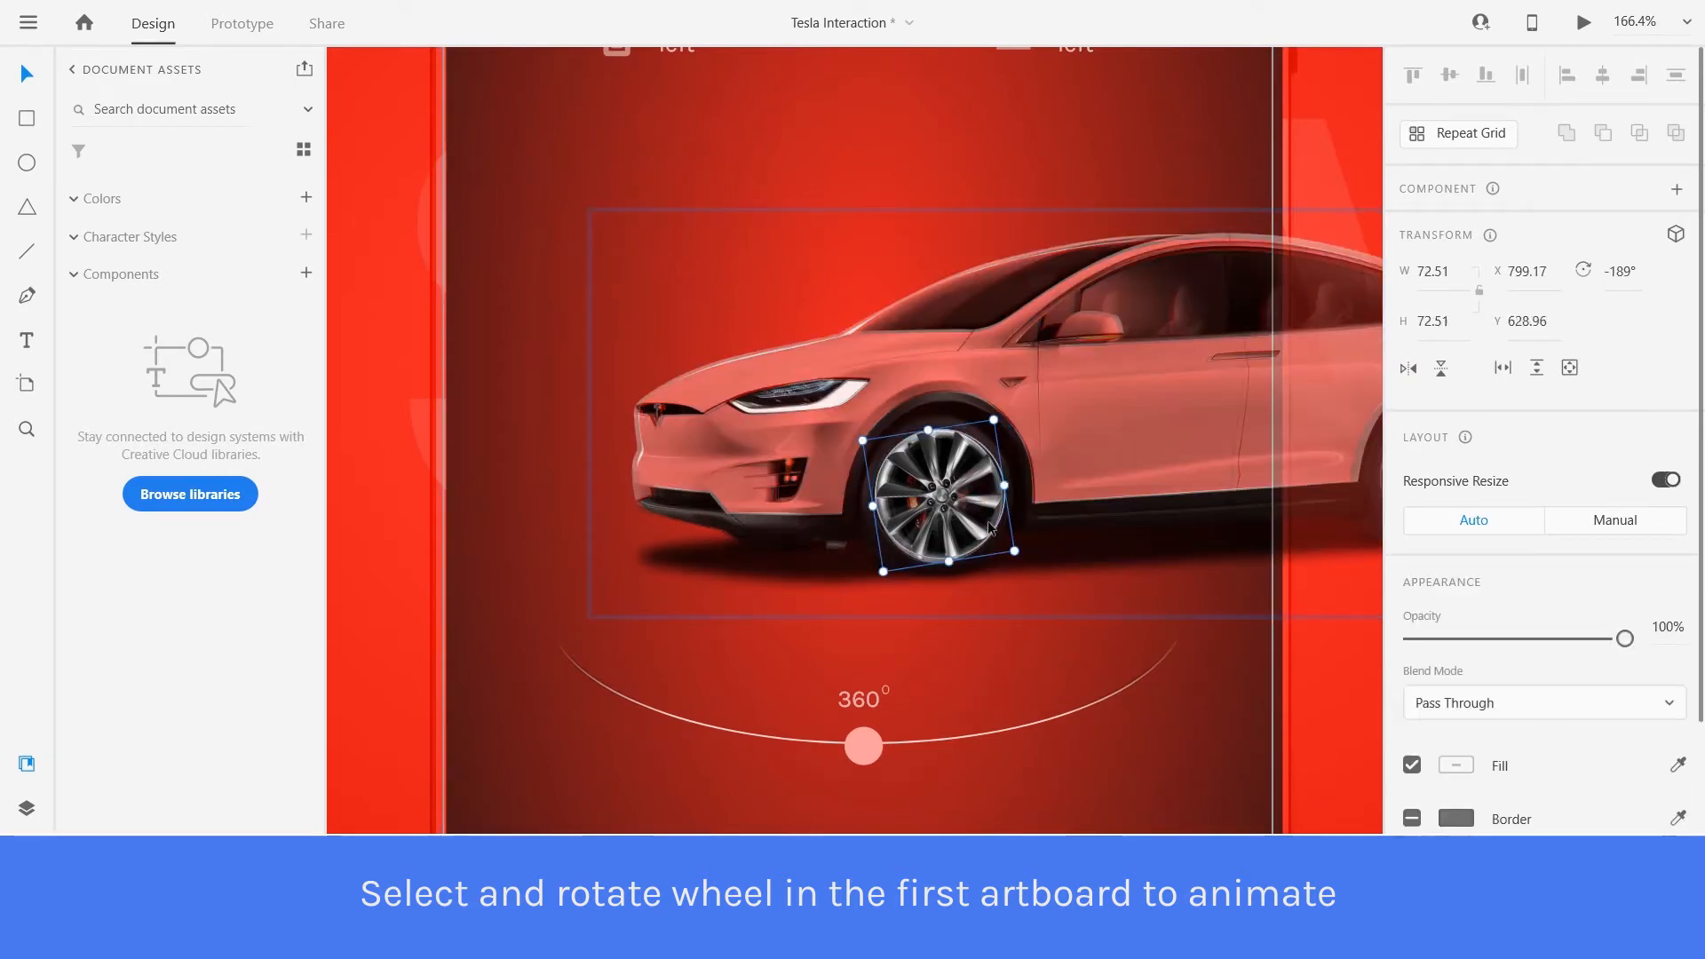
{"action": "left_click_drag", "start_coordinate": [1021, 560], "coordinate": [1005, 496]}
{"action": "scroll", "coordinate": [967, 380], "scroll_direction": "down", "scroll_amount": 10}
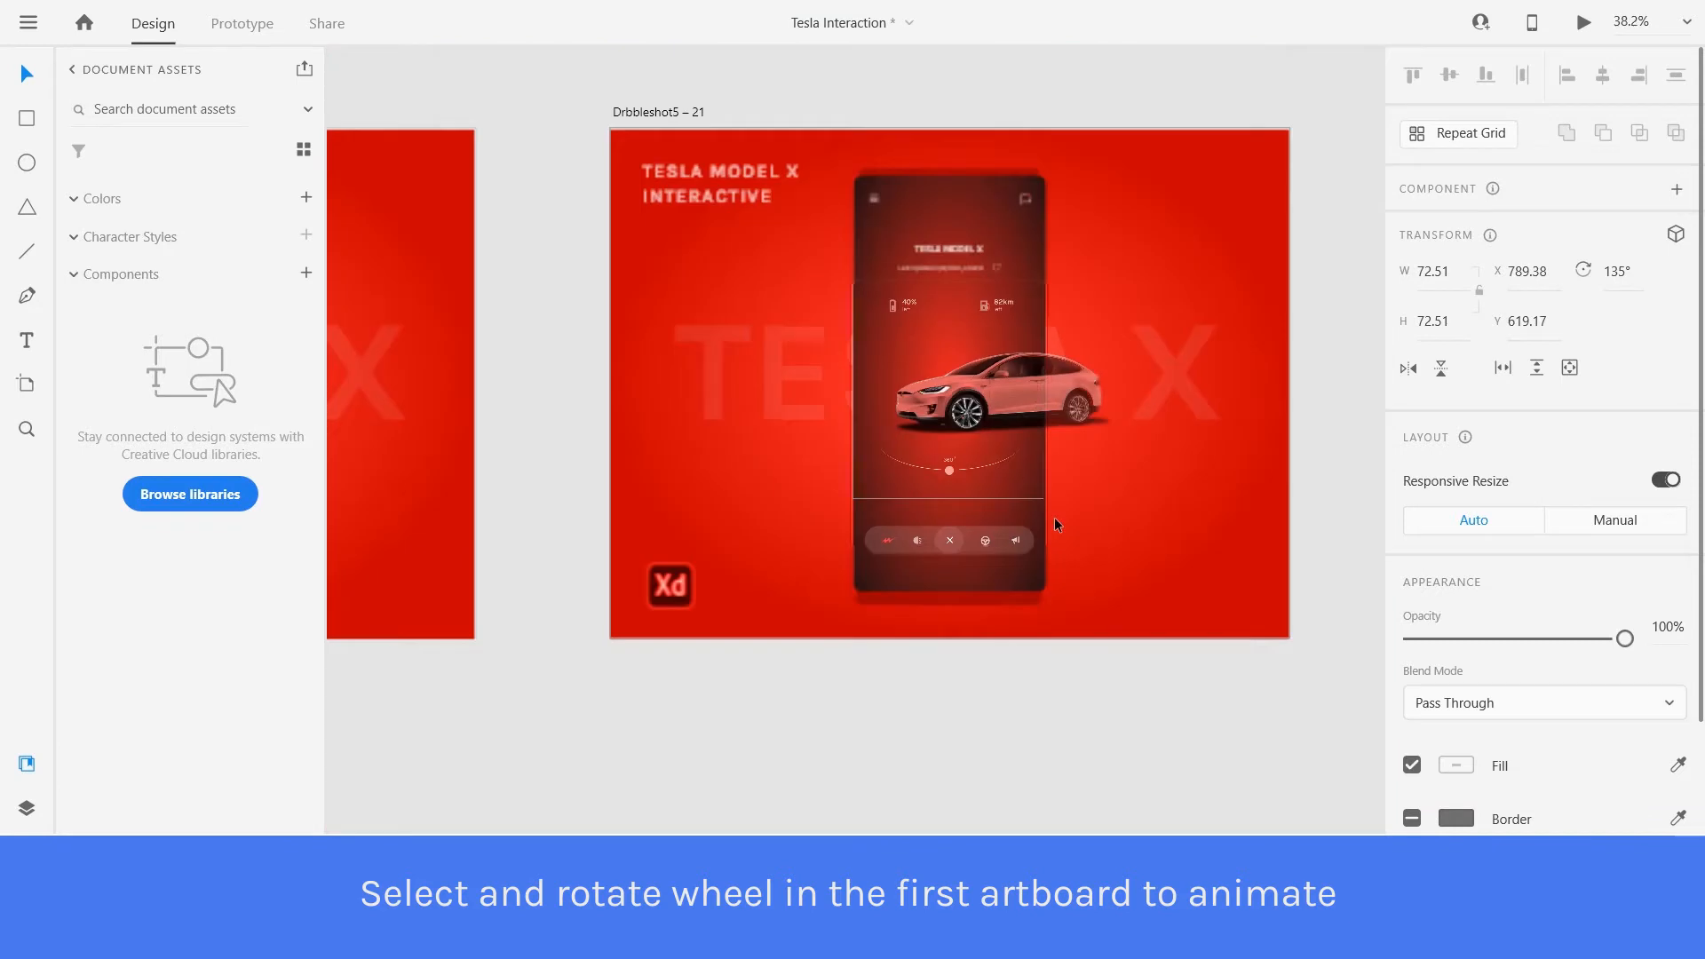
{"action": "left_click", "coordinate": [998, 674]}
Preview the prototype from the Drbbleshot5 – 20 artboard, trigger the round menu button to check the wheel rotation, and close the preview.
{"action": "left_click", "coordinate": [678, 206]}
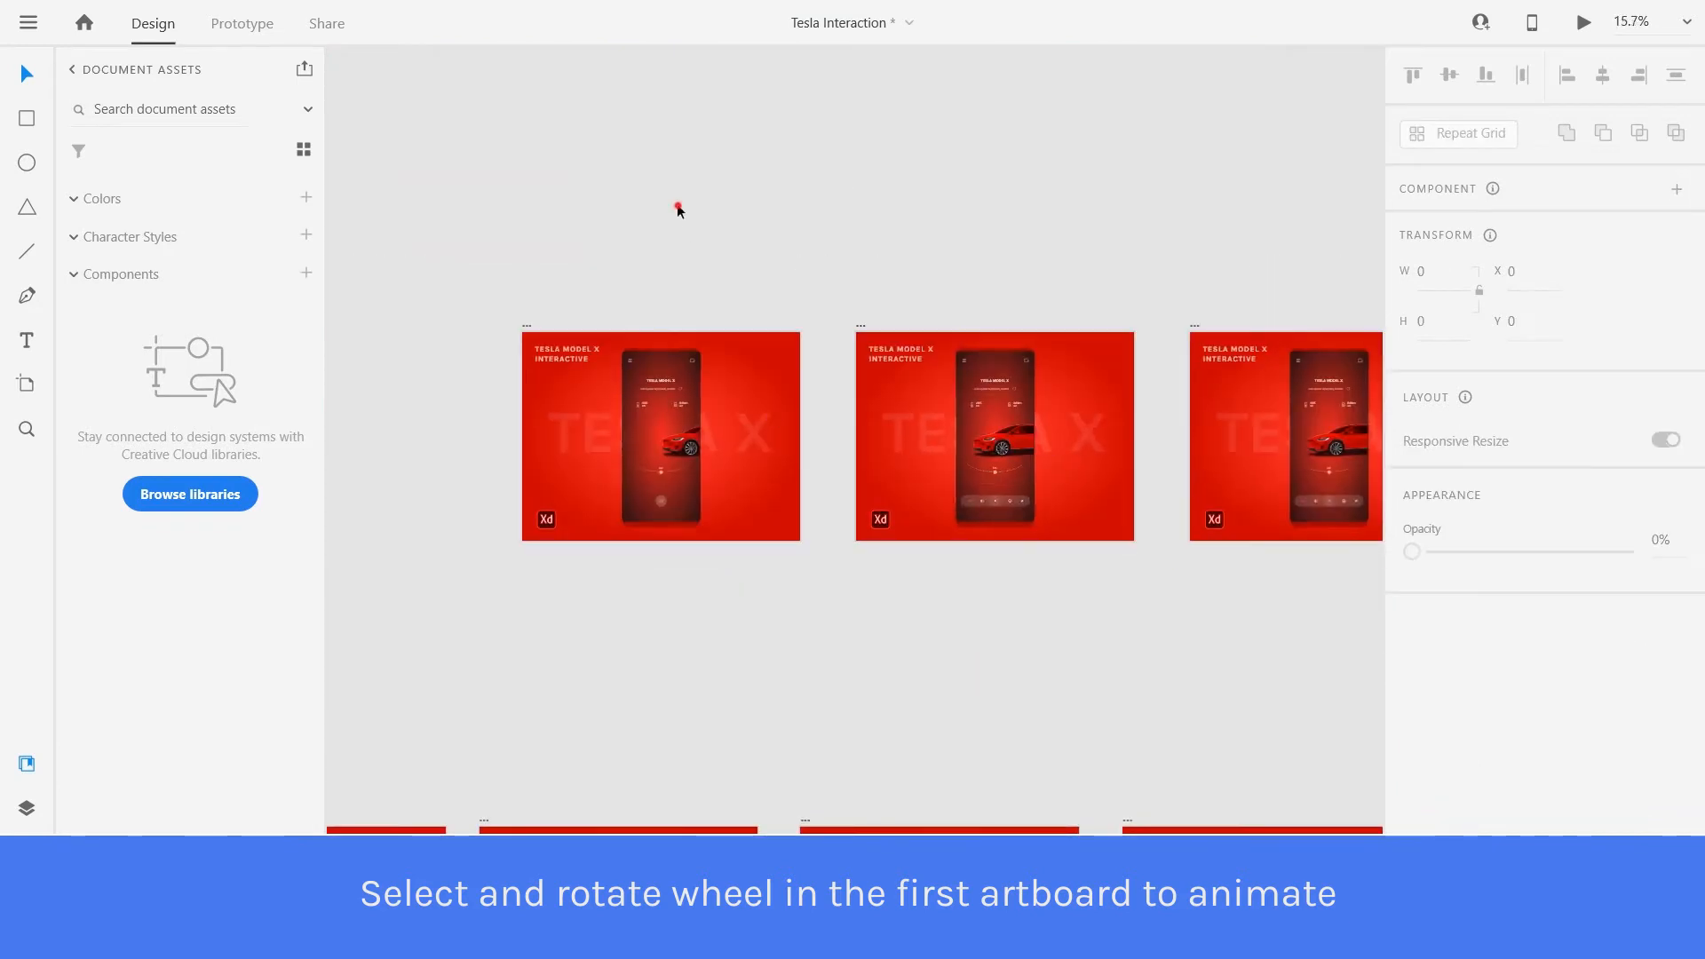
{"action": "left_click", "coordinate": [531, 327]}
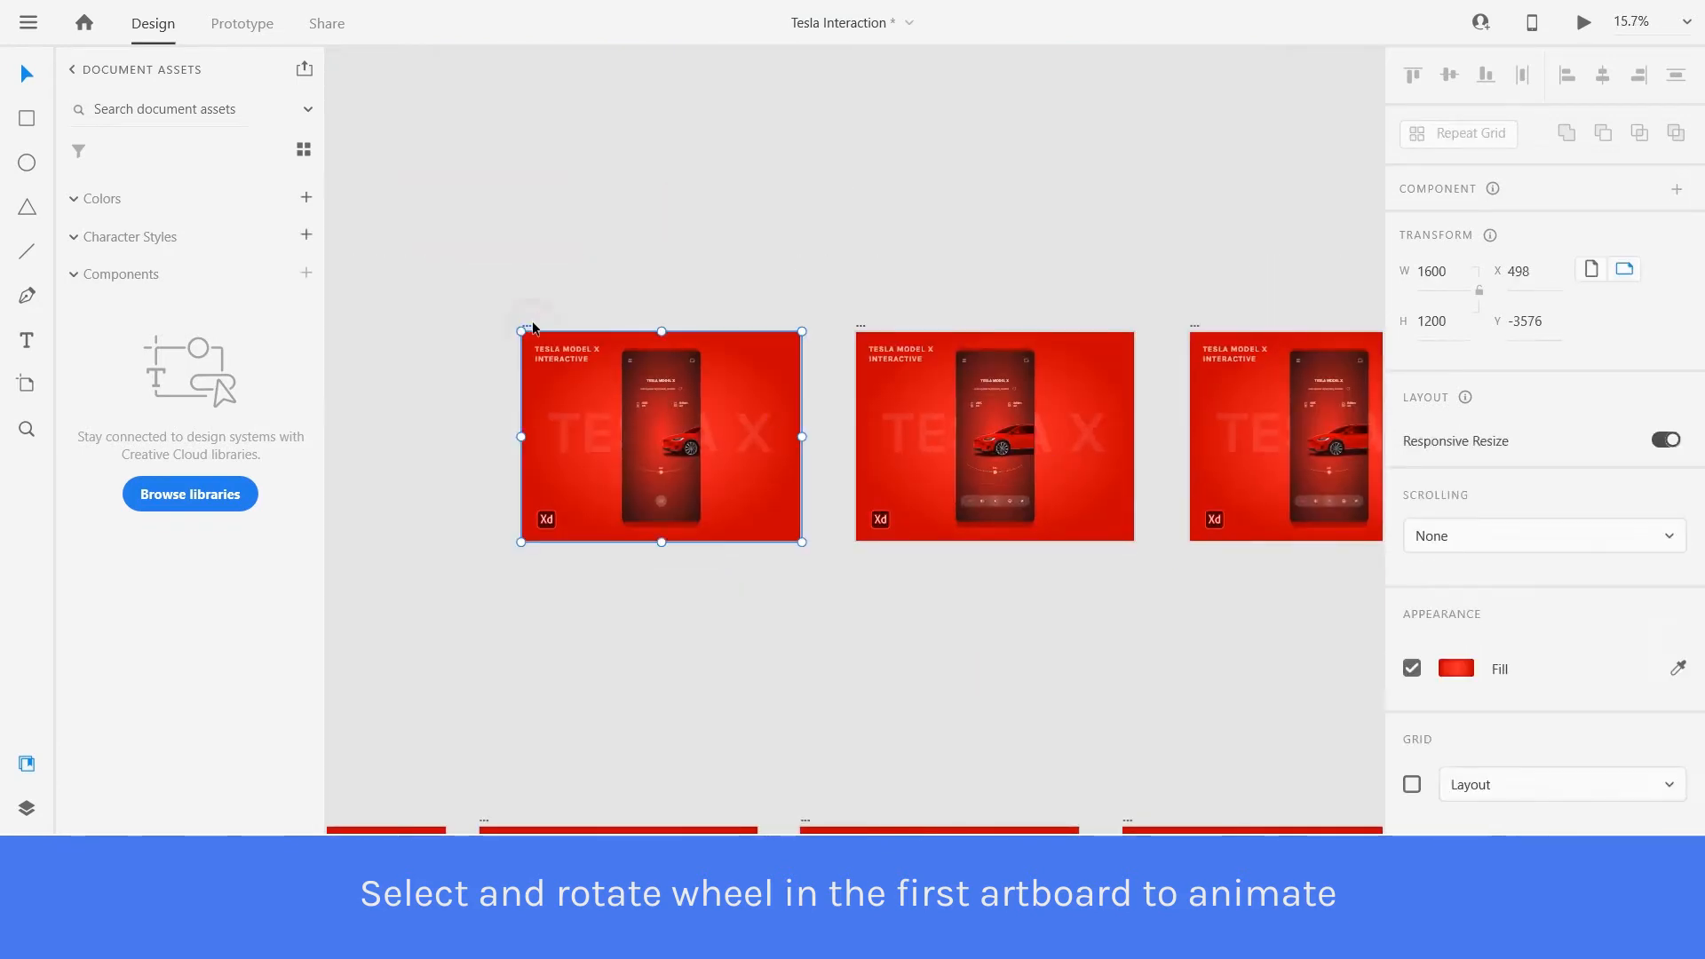
{"action": "left_click", "coordinate": [1584, 22]}
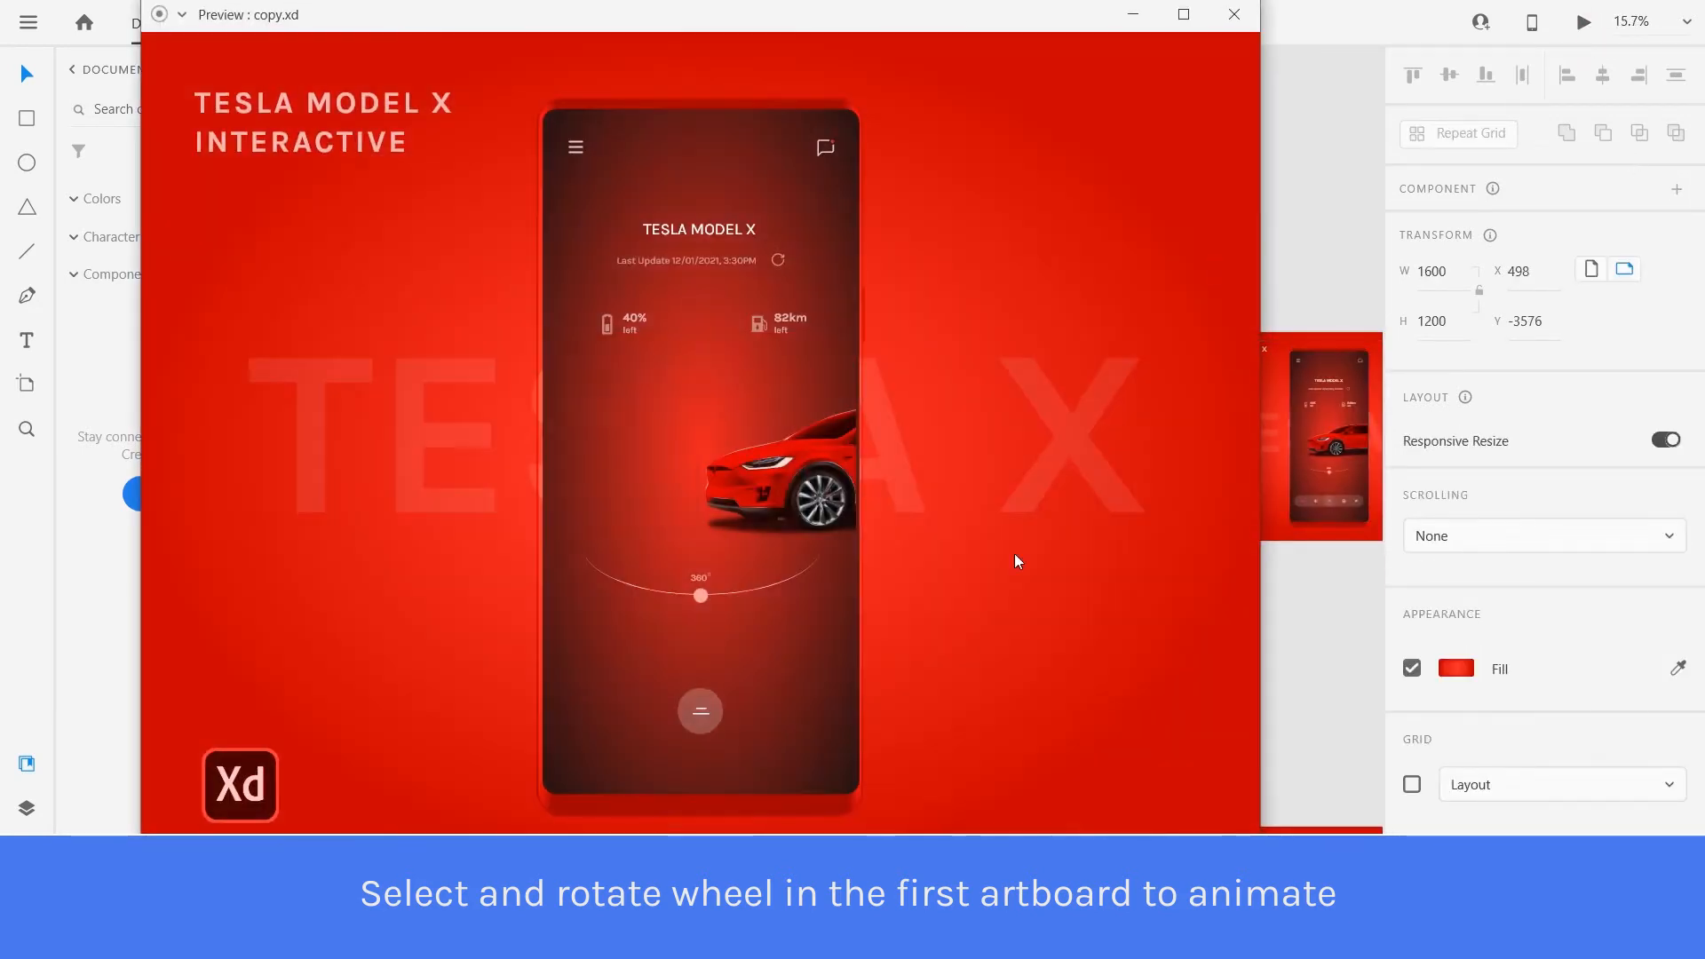
{"action": "left_click", "coordinate": [703, 708]}
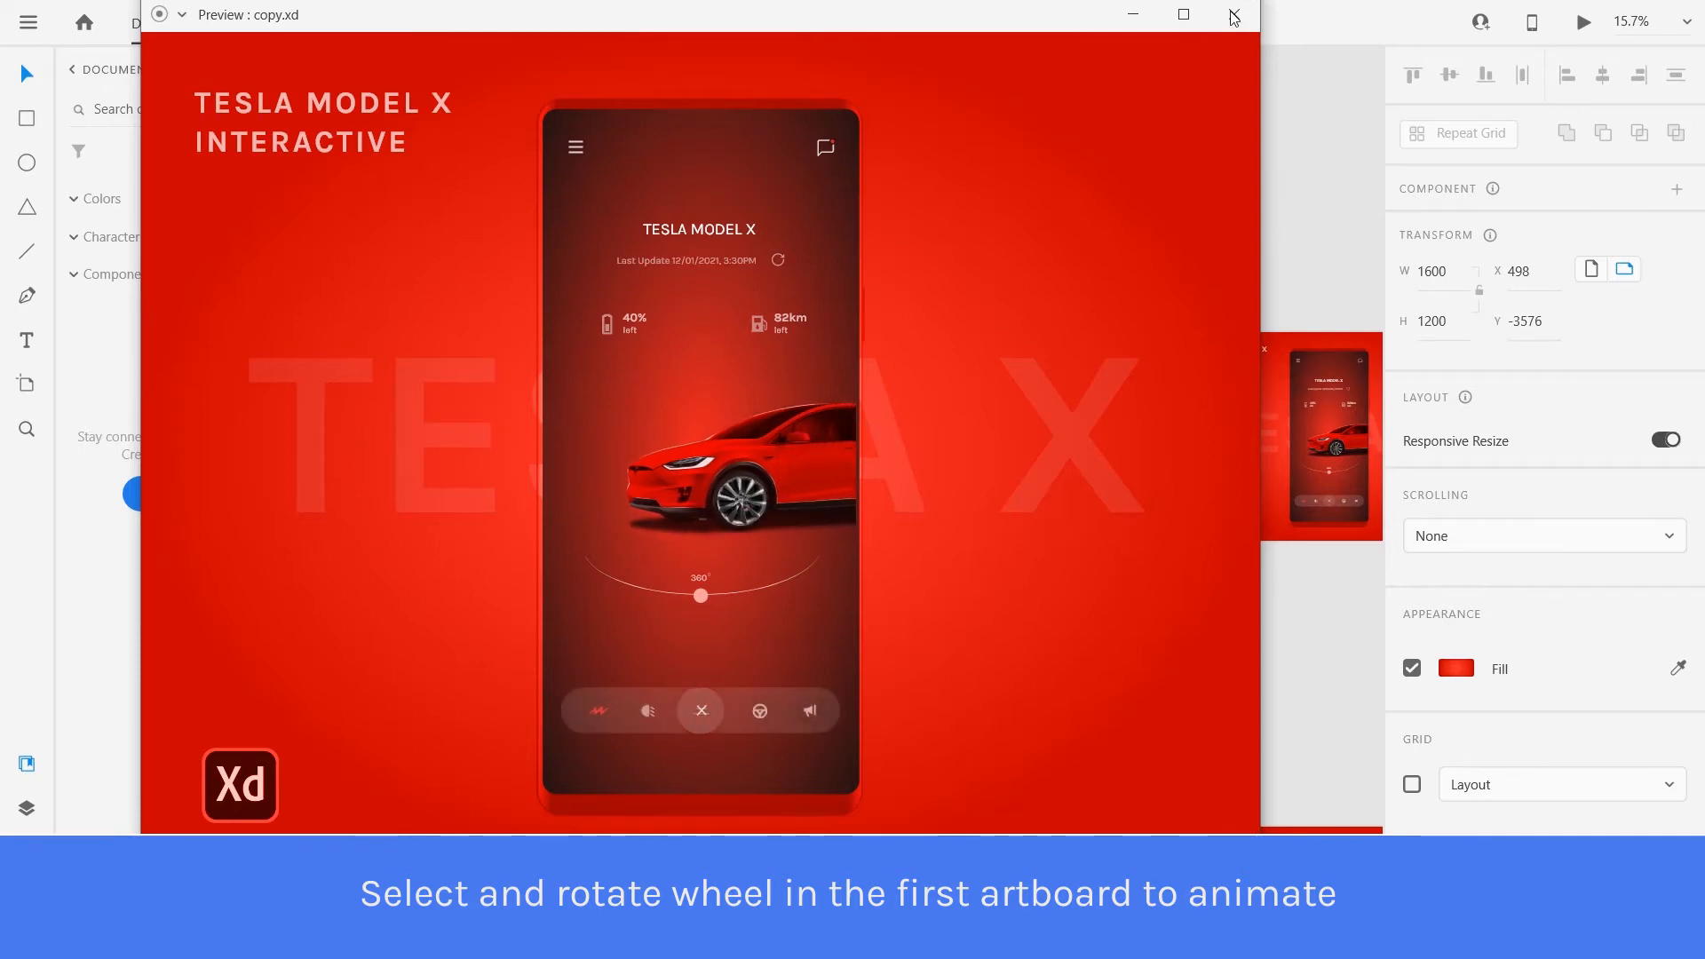
{"action": "left_click", "coordinate": [1235, 14]}
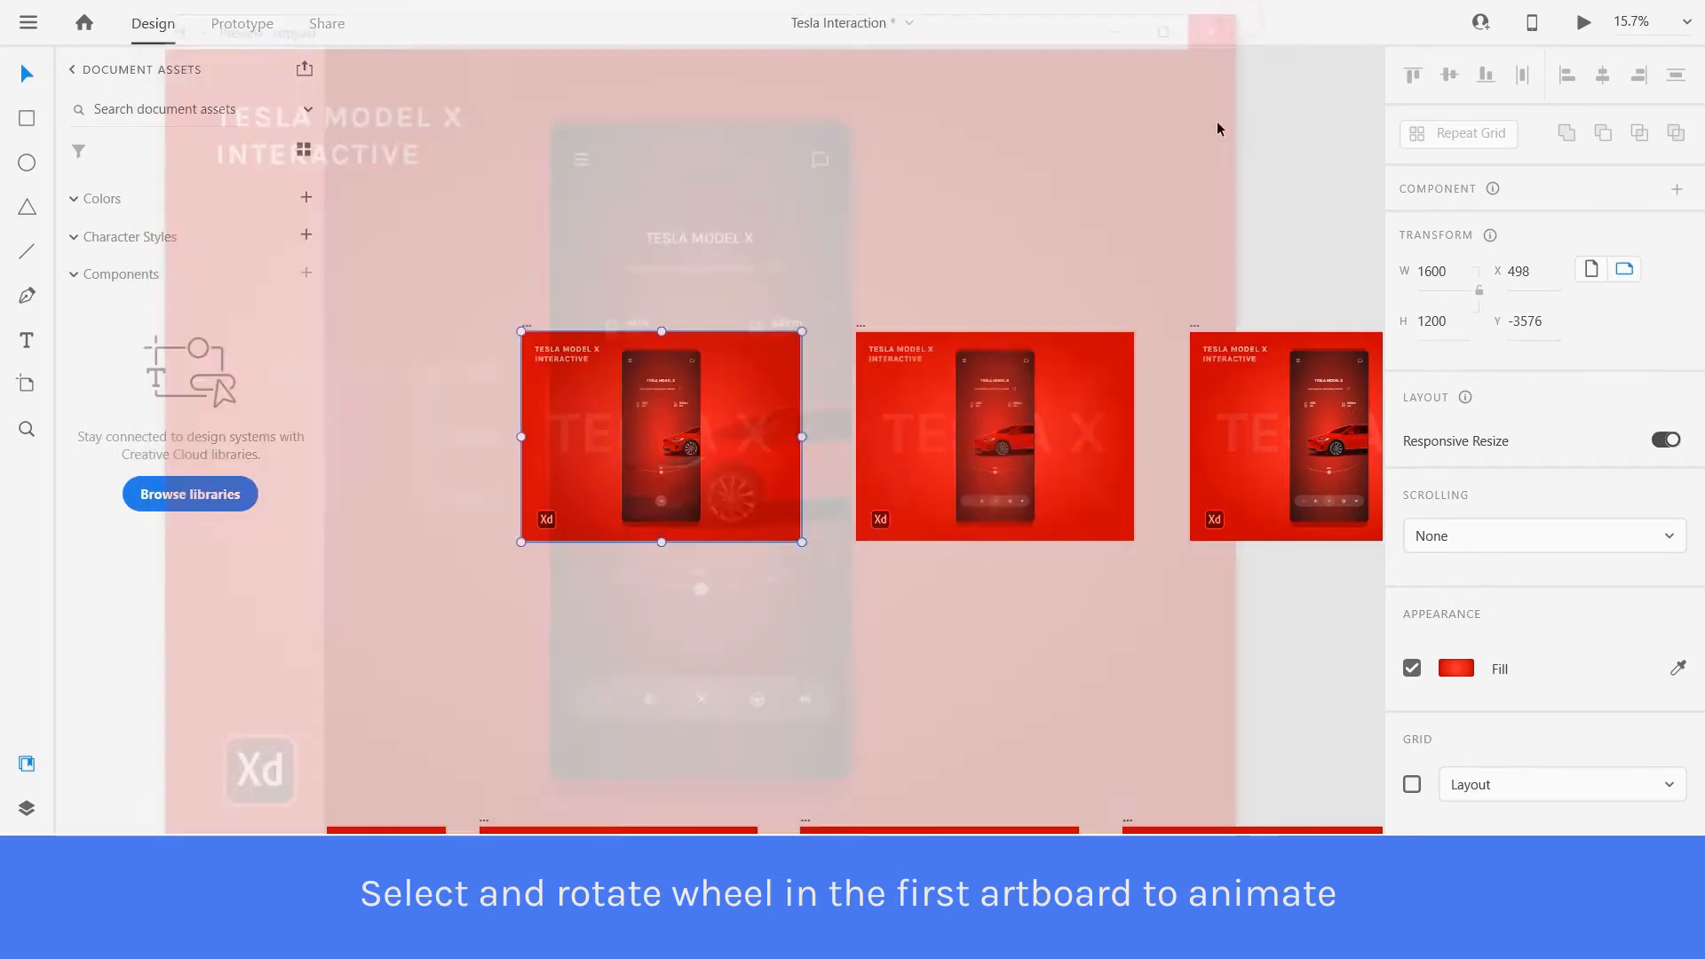
Rotate the car's front wheel on the Drbbleshot5 – 21 artboard to -319°.
{"action": "scroll", "coordinate": [1061, 473], "scroll_direction": "up", "scroll_amount": 3}
{"action": "scroll", "coordinate": [980, 433], "scroll_direction": "down", "scroll_amount": 2}
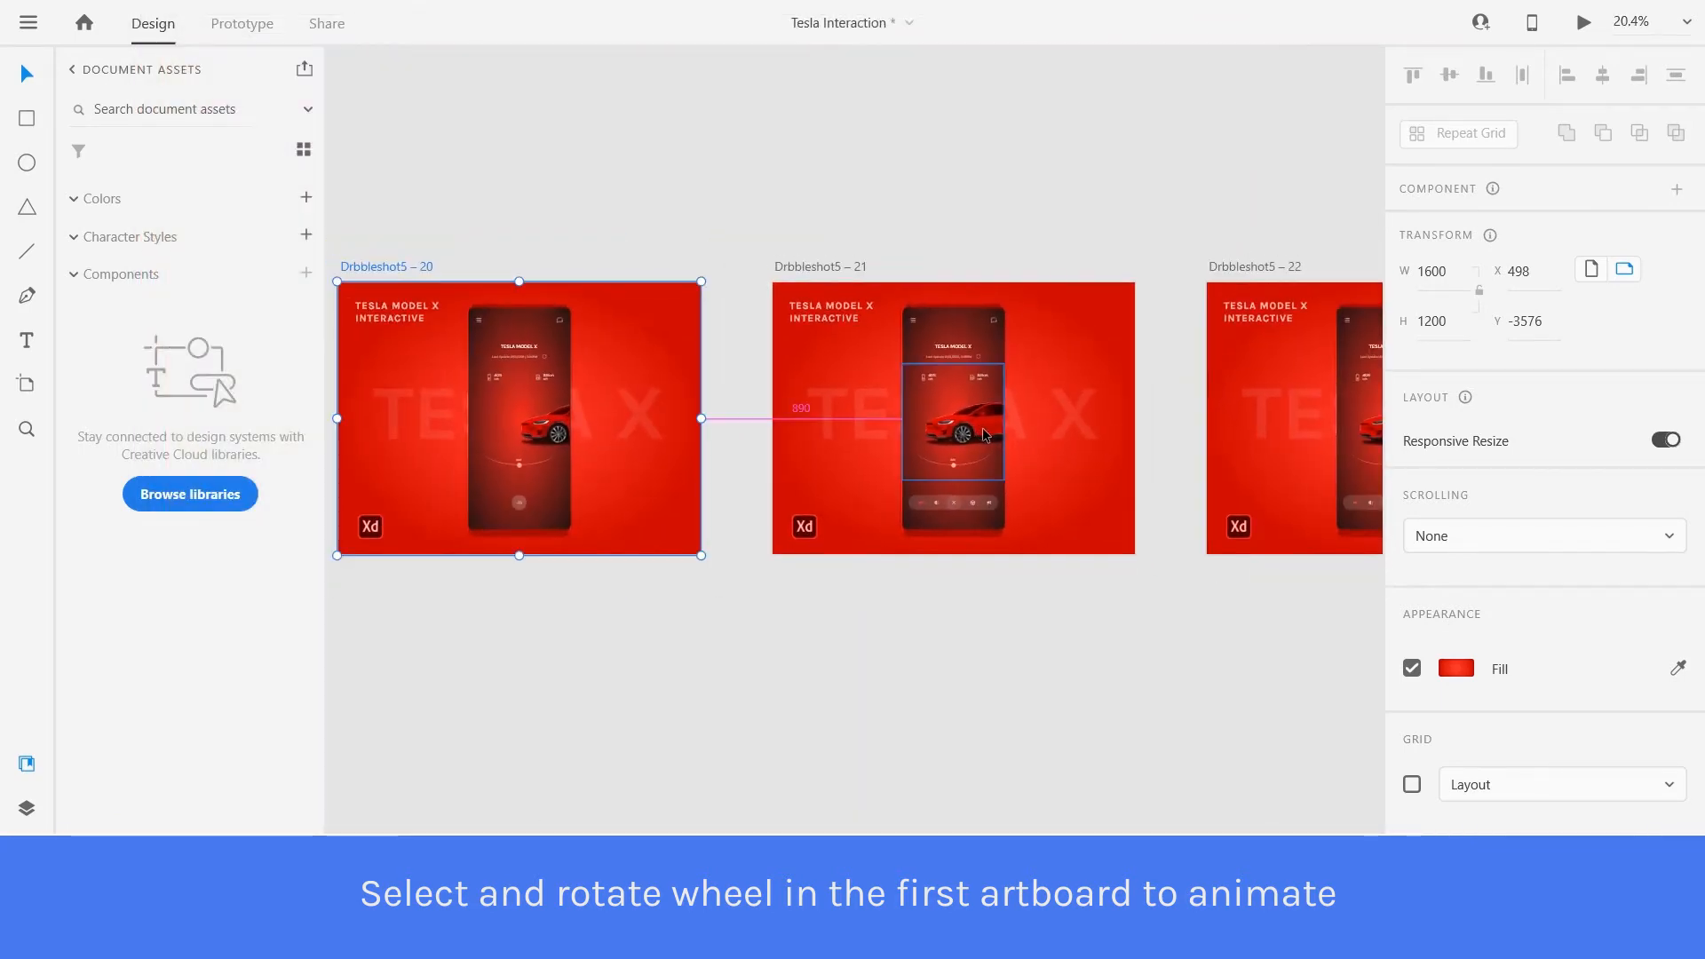
{"action": "scroll", "coordinate": [981, 434], "scroll_direction": "up", "scroll_amount": 5}
{"action": "double_click", "coordinate": [938, 442]}
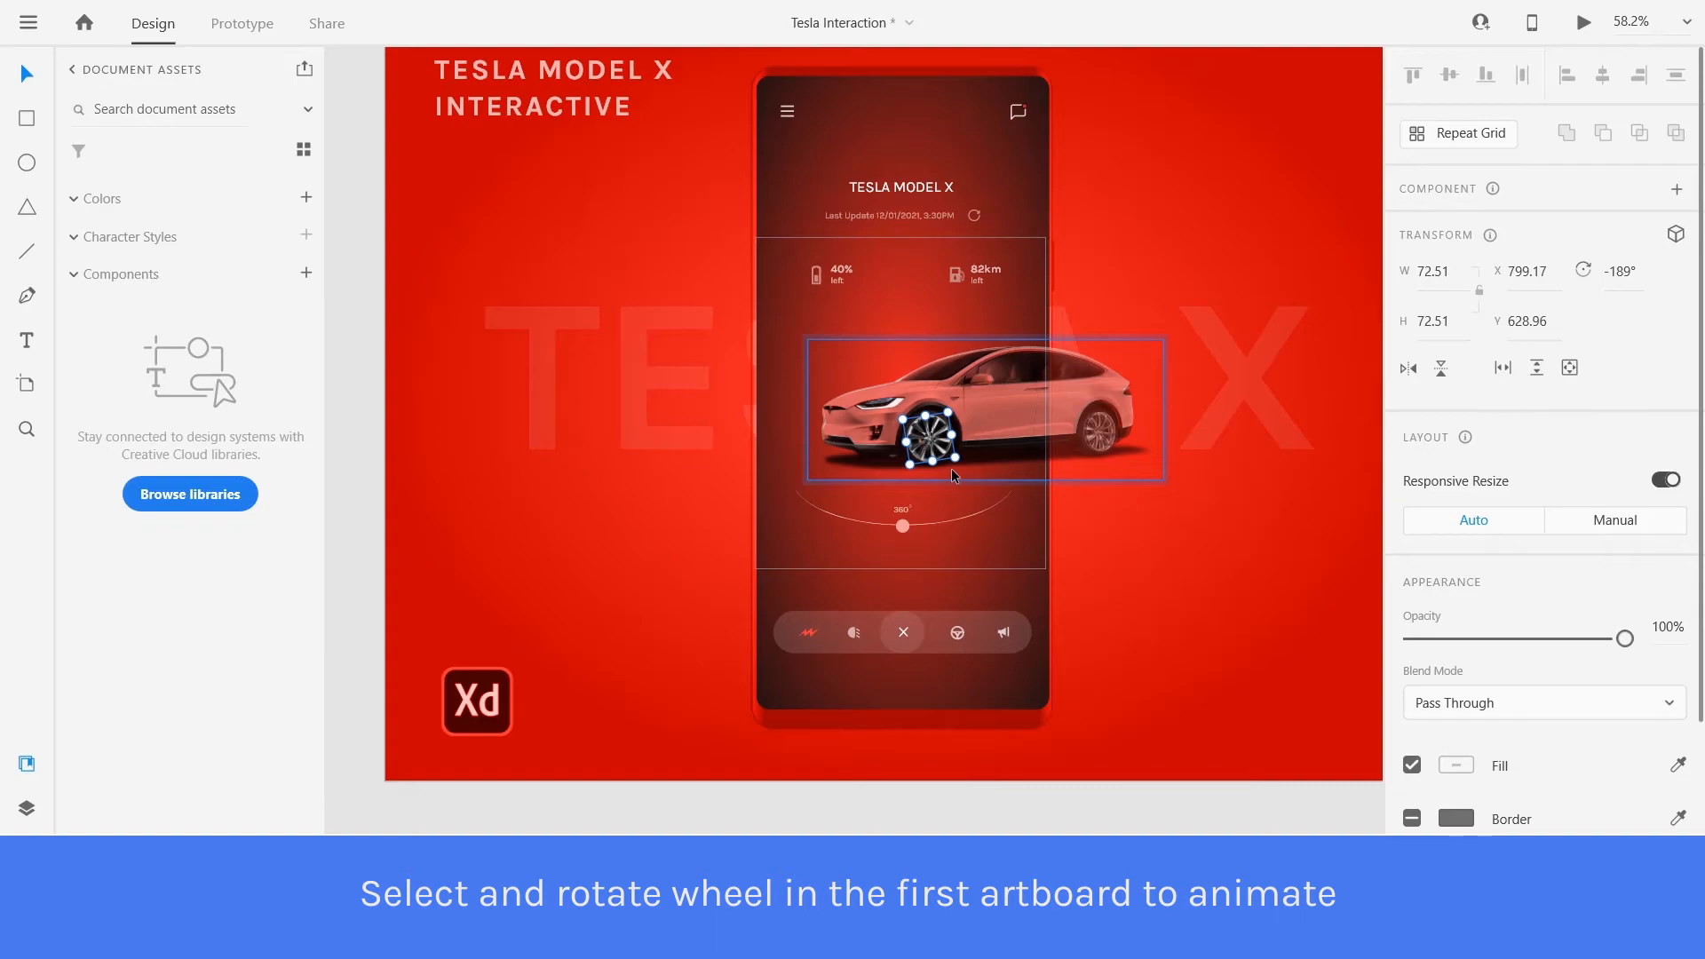
{"action": "scroll", "coordinate": [950, 467], "scroll_direction": "up", "scroll_amount": 2}
{"action": "scroll", "coordinate": [951, 466], "scroll_direction": "up", "scroll_amount": 3}
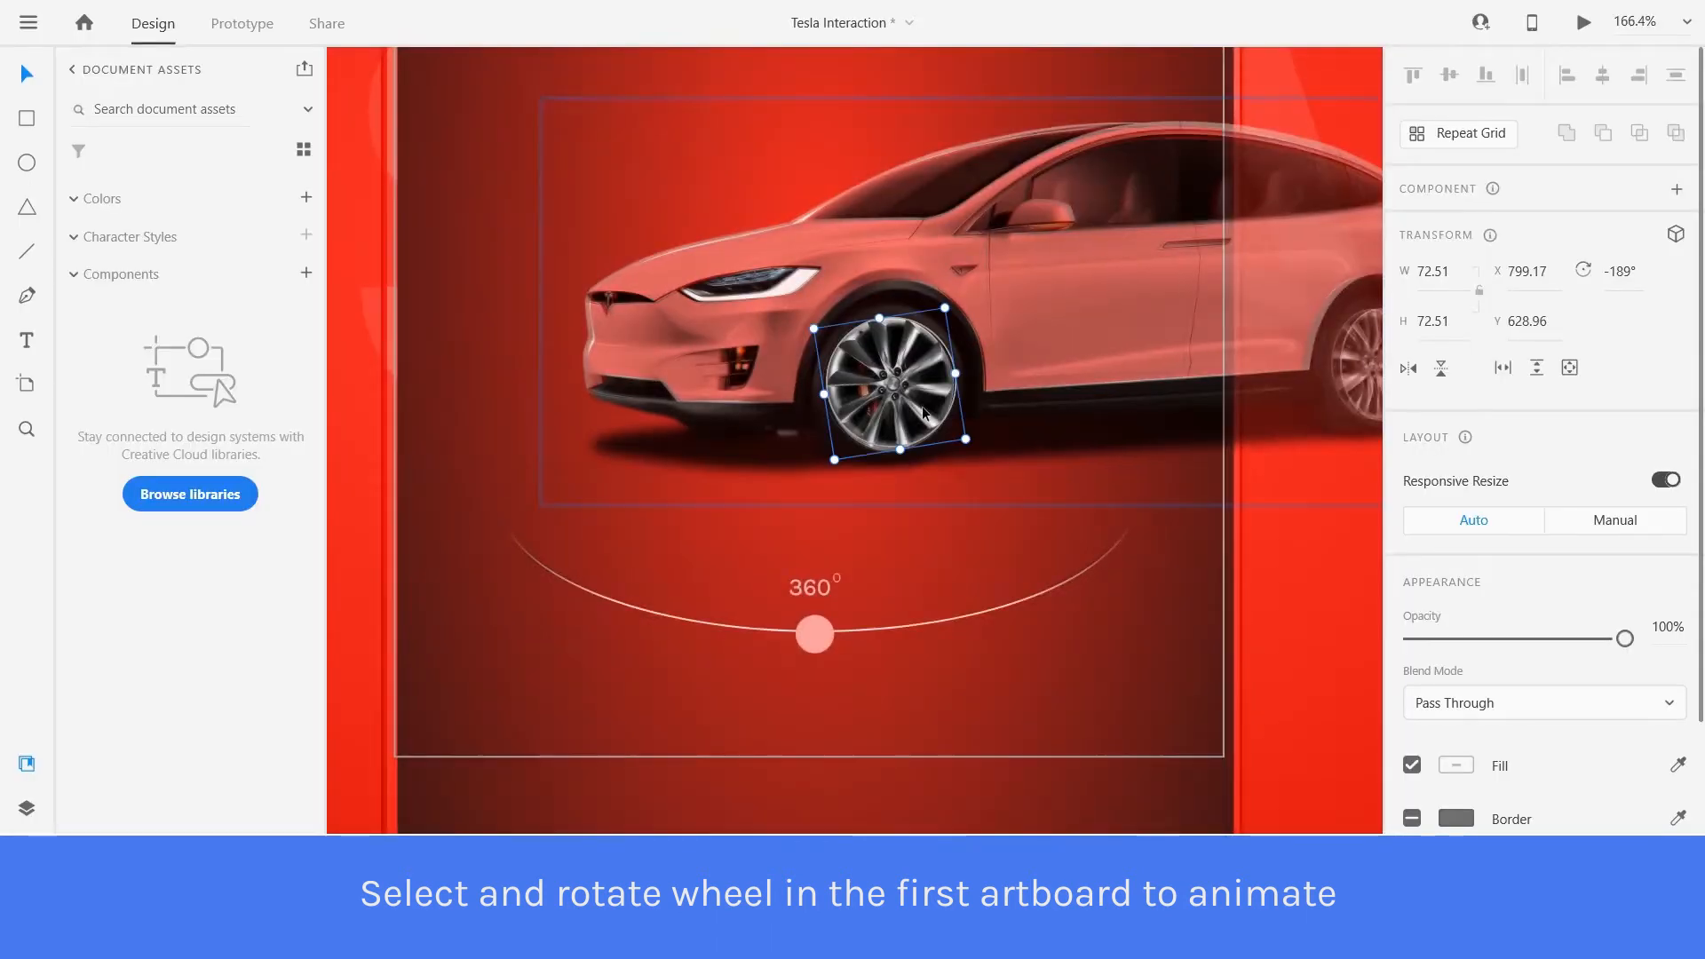
{"action": "left_click_drag", "start_coordinate": [972, 450], "coordinate": [888, 240]}
{"action": "scroll", "coordinate": [1064, 545], "scroll_direction": "down", "scroll_amount": 10}
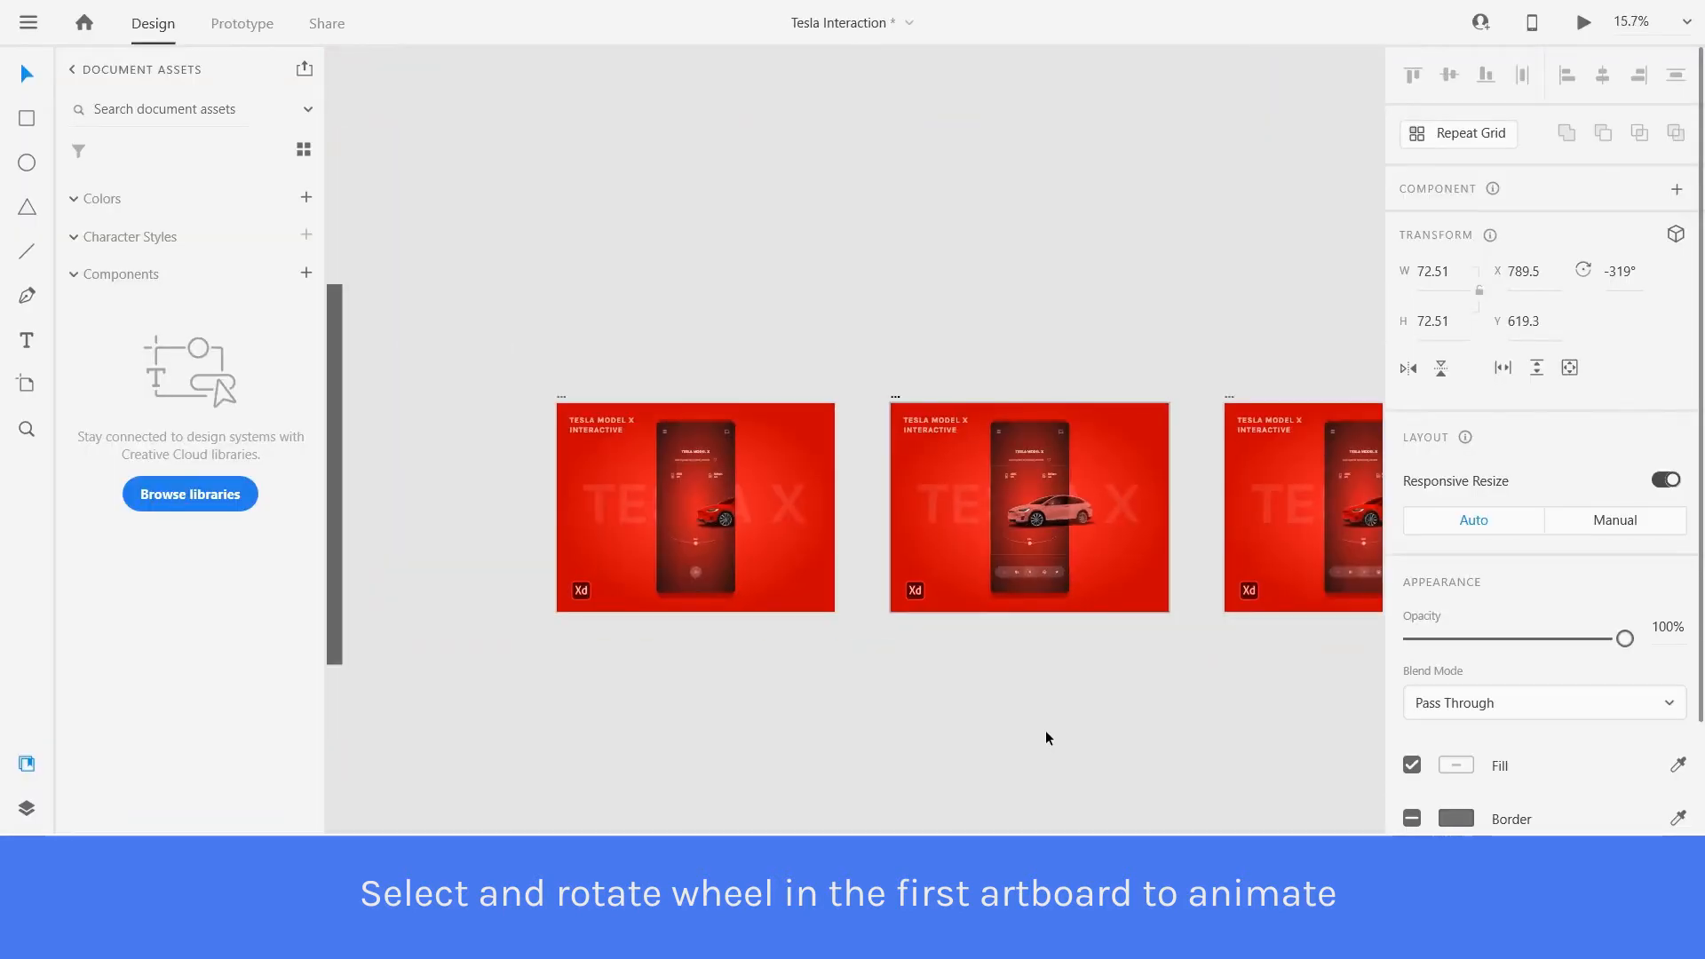
Preview the transition again from the Drbbleshot5 – 20 artboard using the round menu button, and close the preview.
{"action": "left_click", "coordinate": [1046, 730]}
{"action": "left_click", "coordinate": [614, 267]}
{"action": "left_click", "coordinate": [561, 398]}
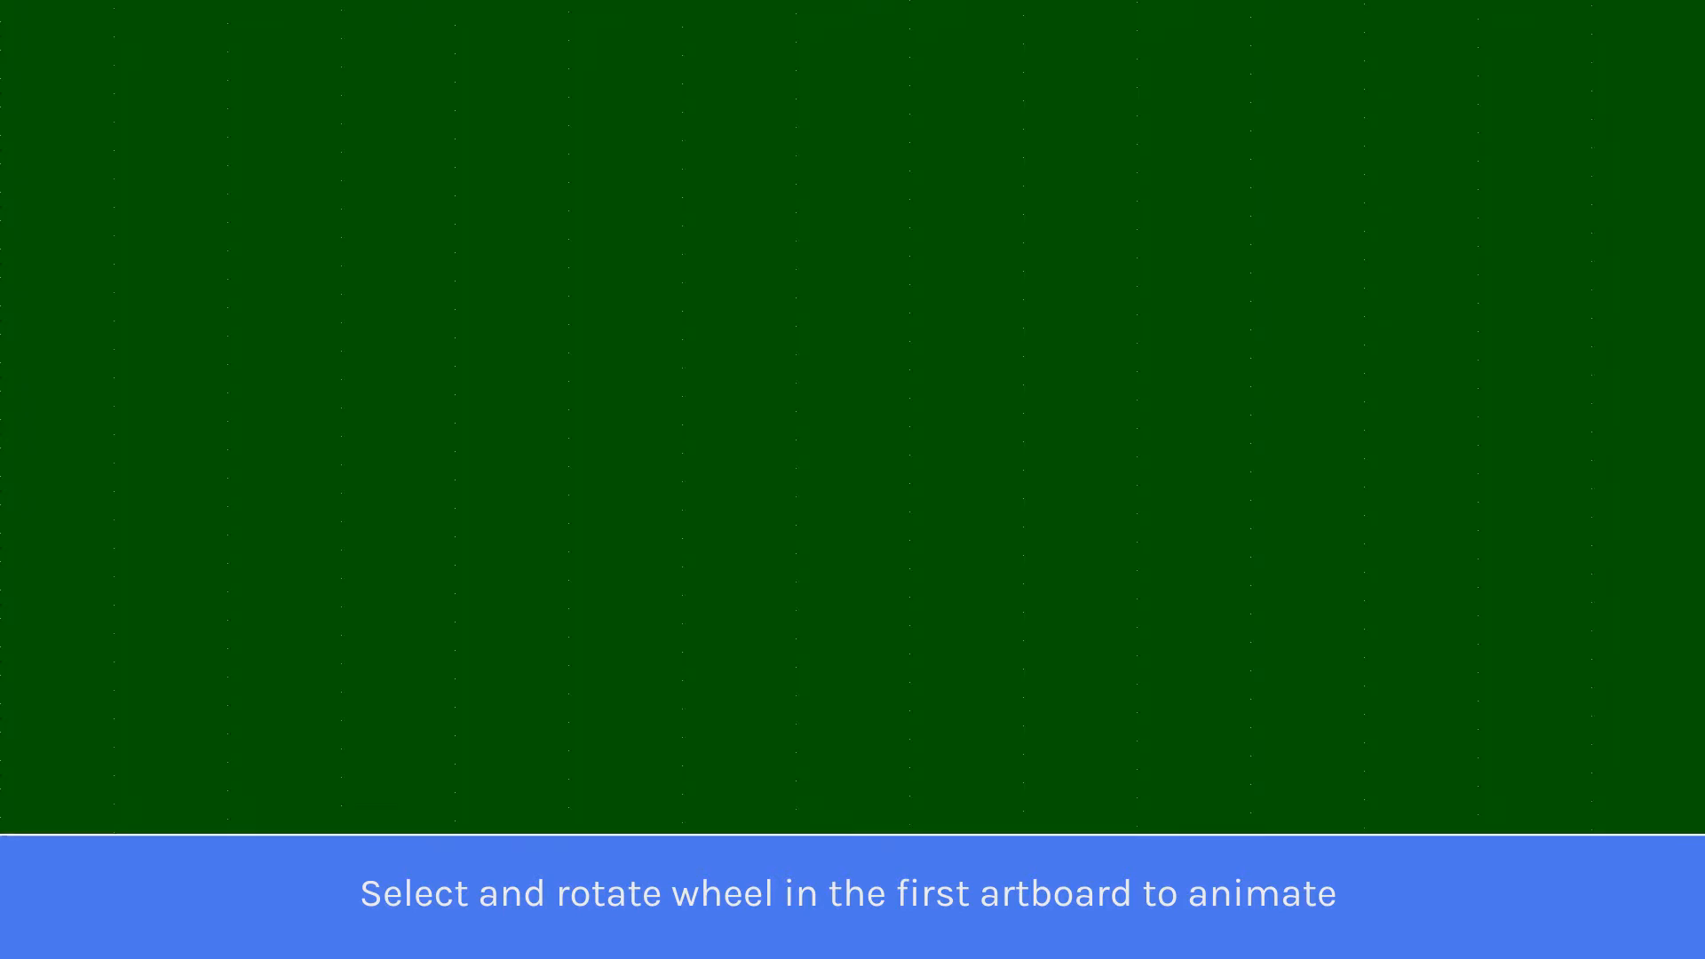
{"action": "left_click", "coordinate": [1590, 21]}
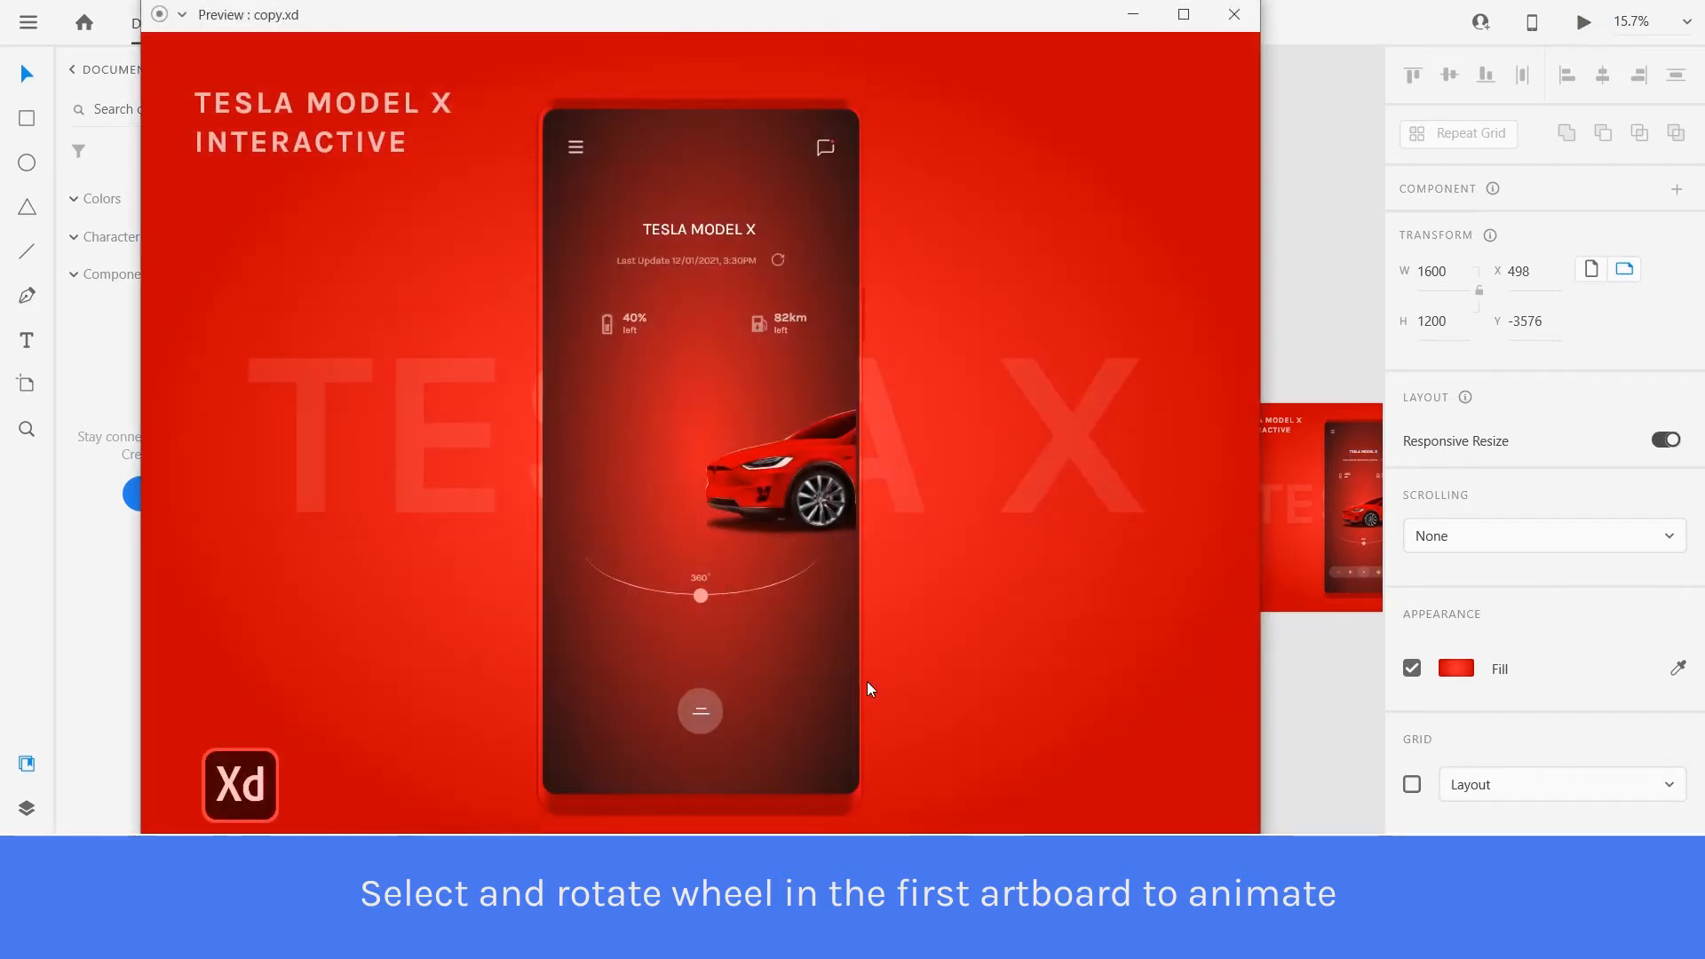
{"action": "left_click", "coordinate": [699, 711]}
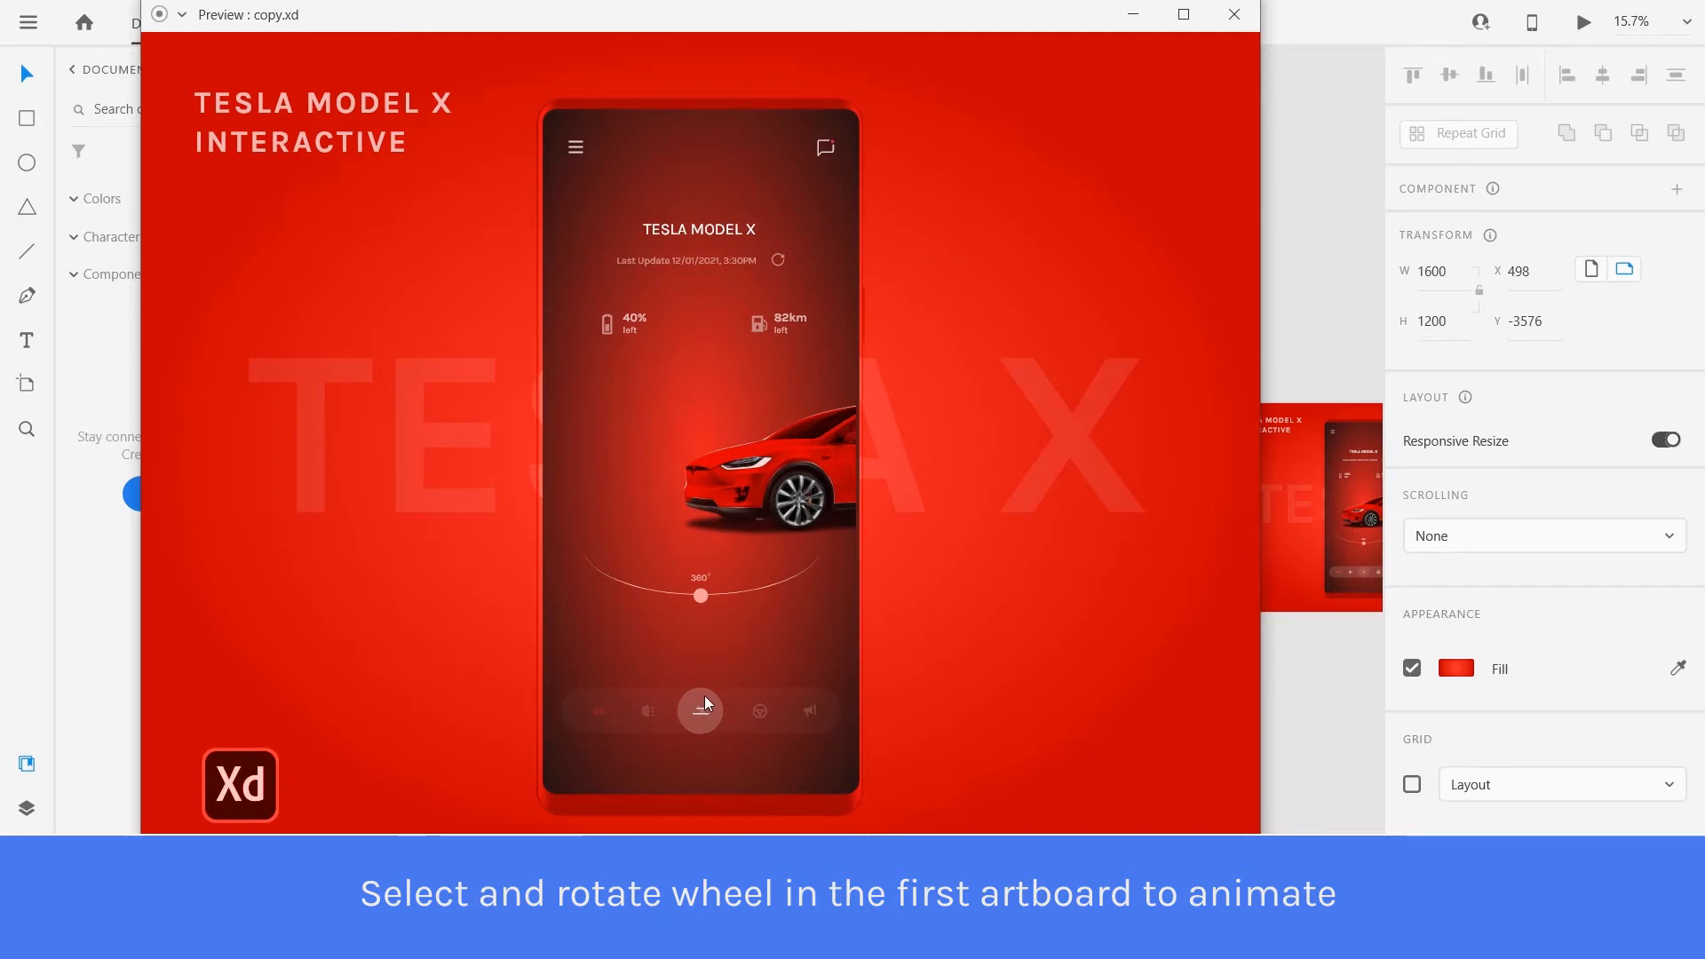
{"action": "left_click", "coordinate": [1235, 14]}
Rotate the car's front wheel on the Drbbleshot5 – 20 artboard to 148°.
{"action": "scroll", "coordinate": [790, 540], "scroll_direction": "up", "scroll_amount": 5}
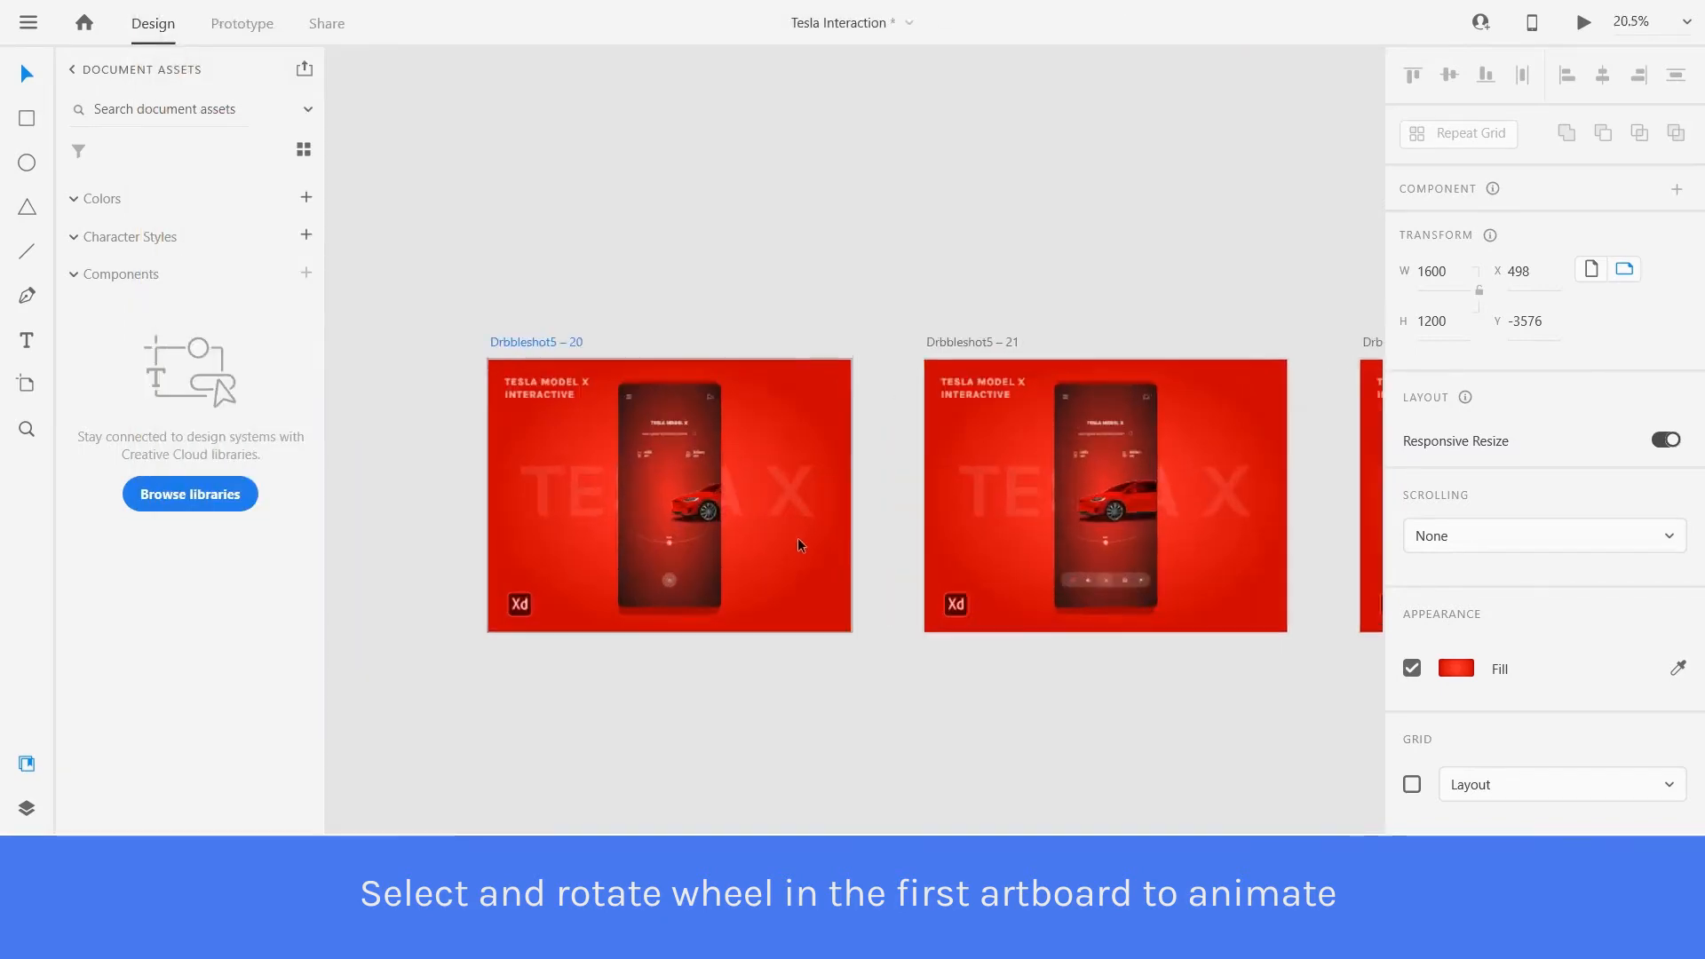
{"action": "scroll", "coordinate": [648, 548], "scroll_direction": "up", "scroll_amount": 10}
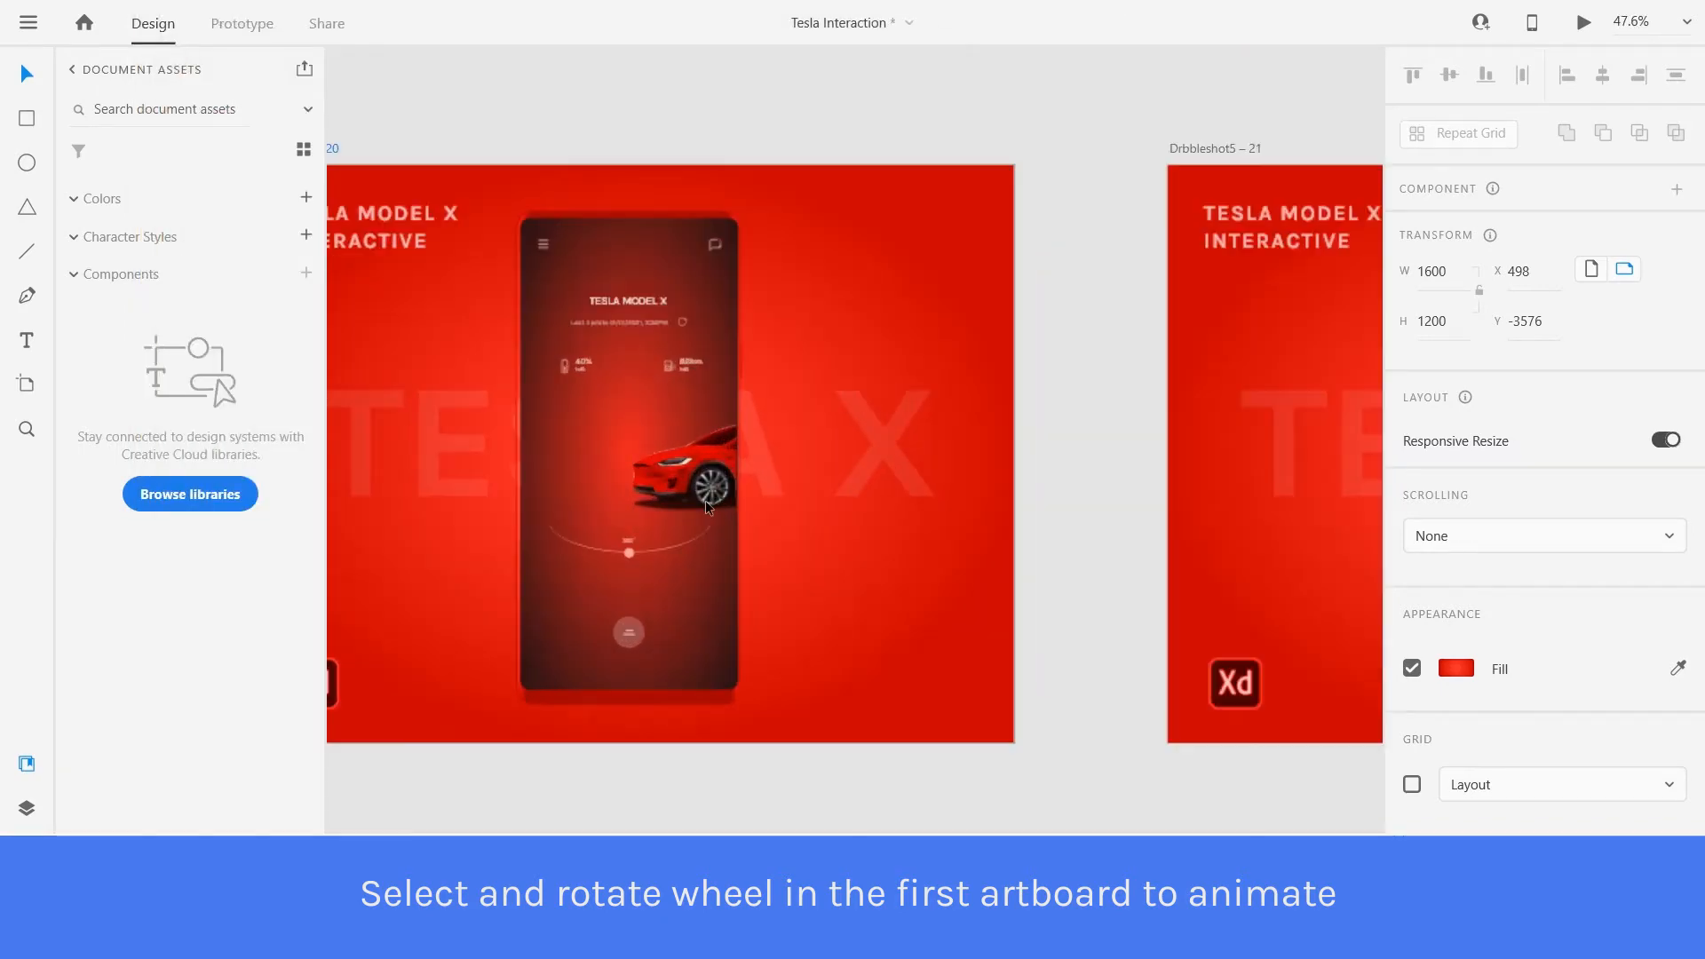
{"action": "left_click", "coordinate": [813, 384]}
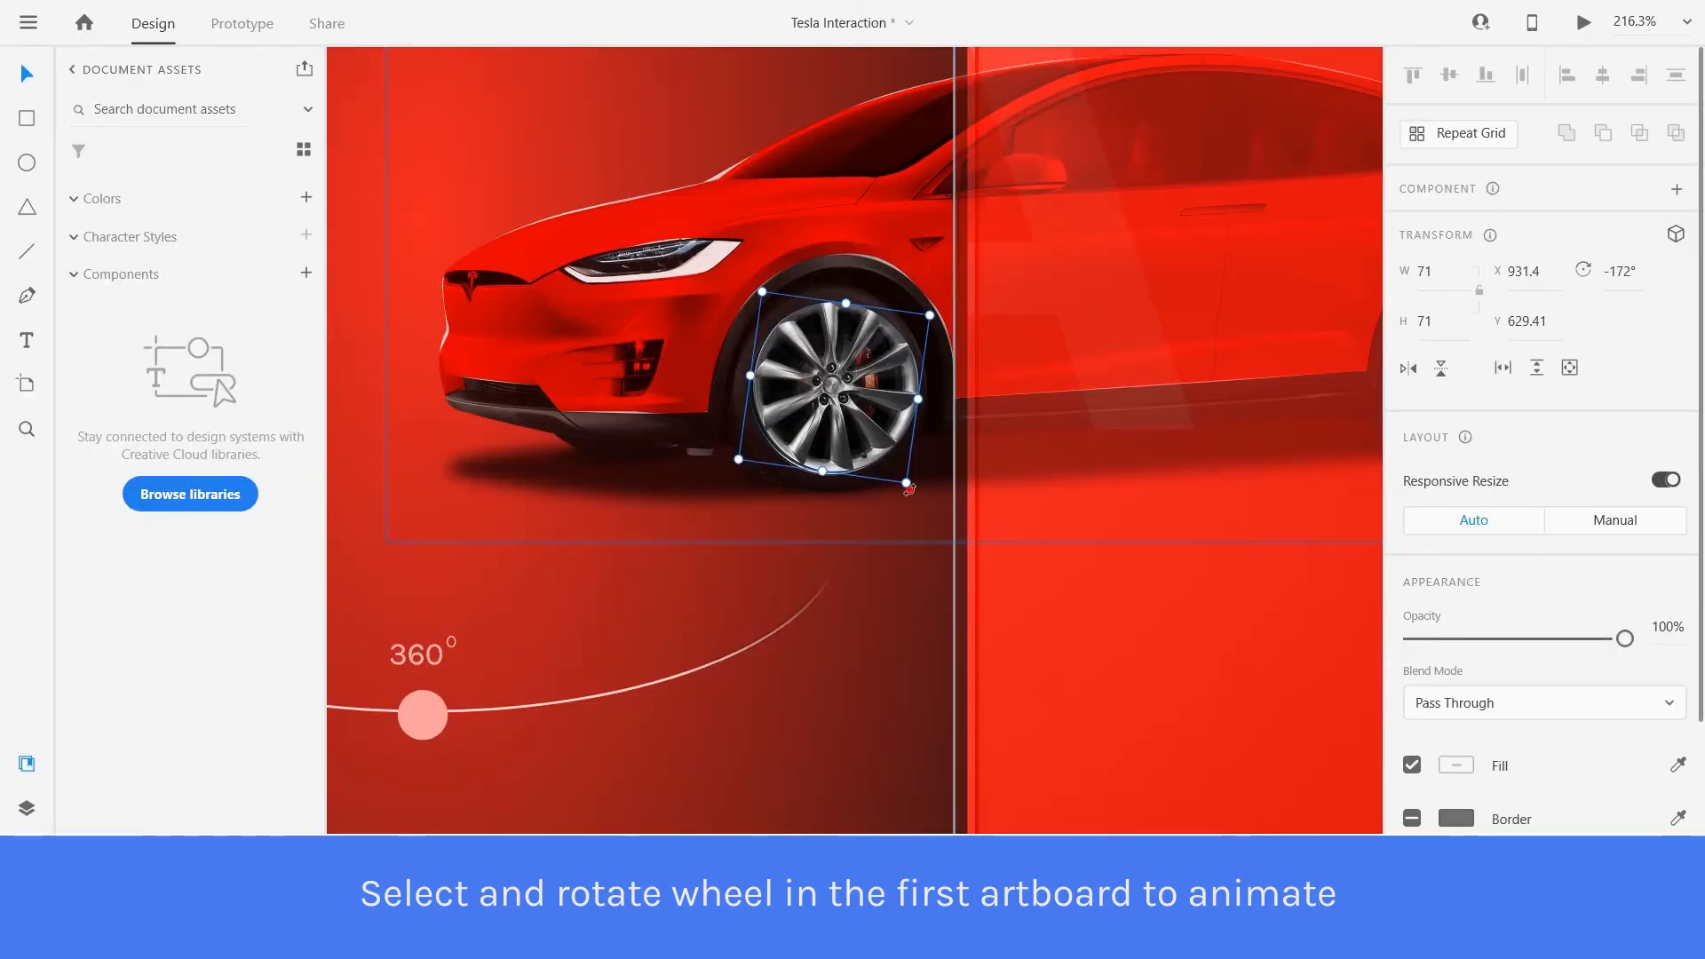
{"action": "left_click_drag", "start_coordinate": [909, 487], "coordinate": [944, 383]}
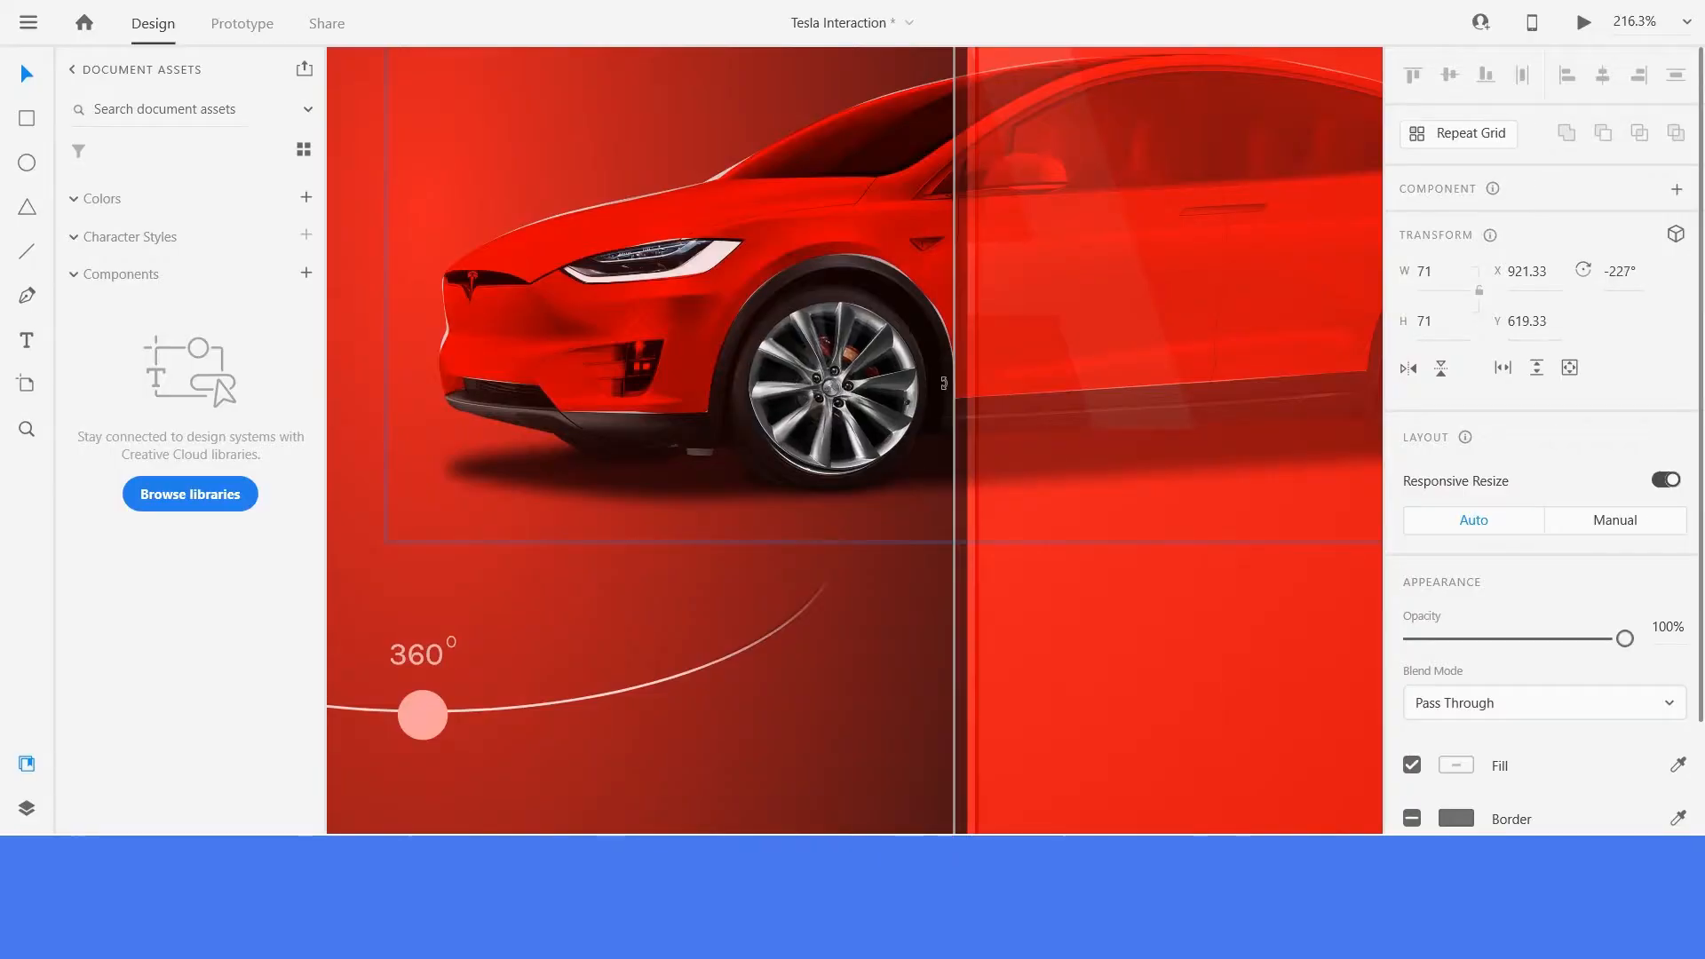
{"action": "left_click_drag", "start_coordinate": [944, 383], "coordinate": [935, 358]}
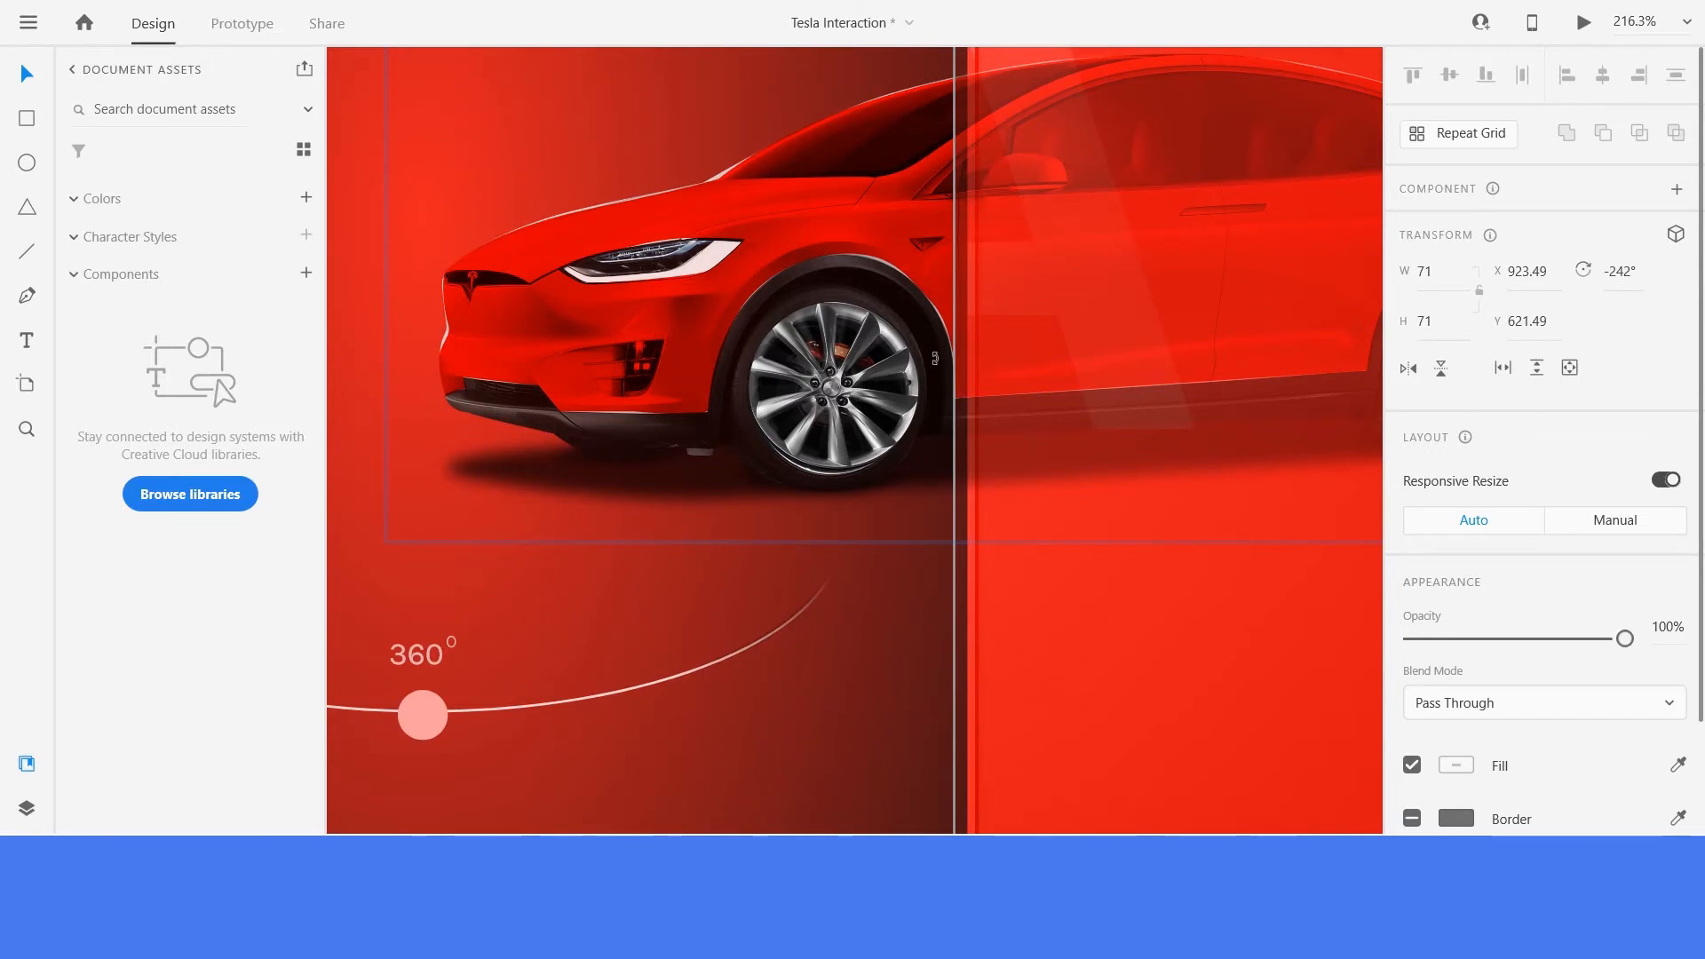
{"action": "left_click_drag", "start_coordinate": [935, 358], "coordinate": [744, 241]}
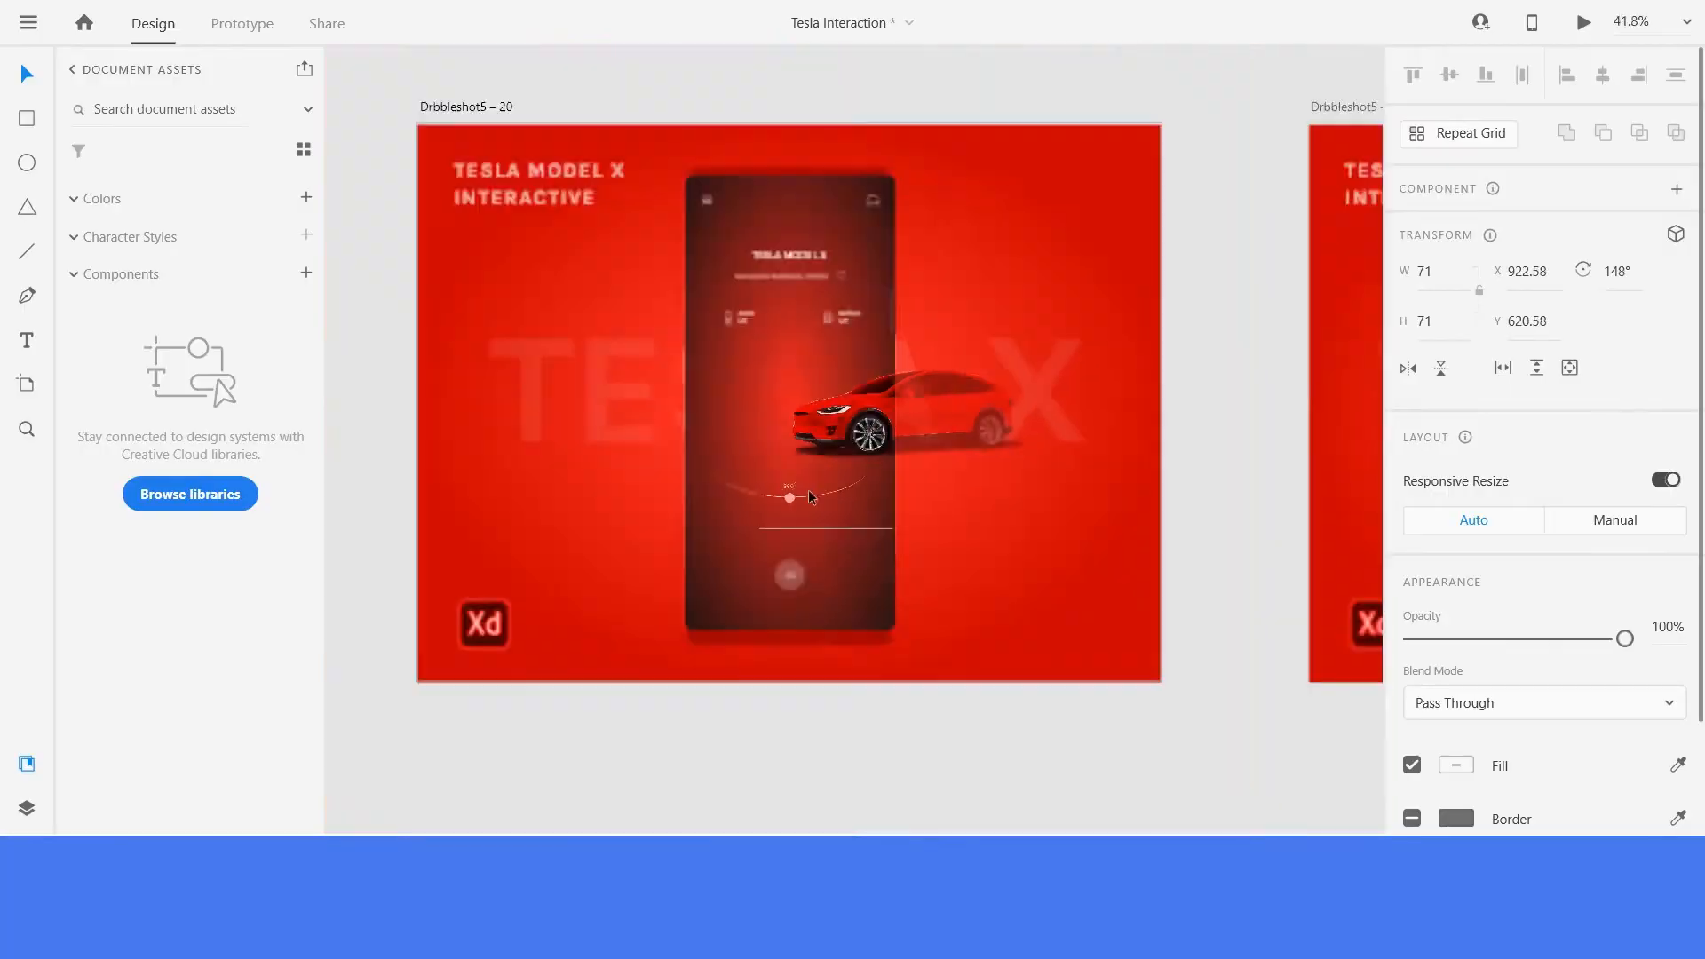
Play the menu transition from the first artboard in the preview to check both wheel rotations, and close the preview.
{"action": "scroll", "coordinate": [808, 488], "scroll_direction": "down", "scroll_amount": 3}
{"action": "left_click", "coordinate": [702, 182]}
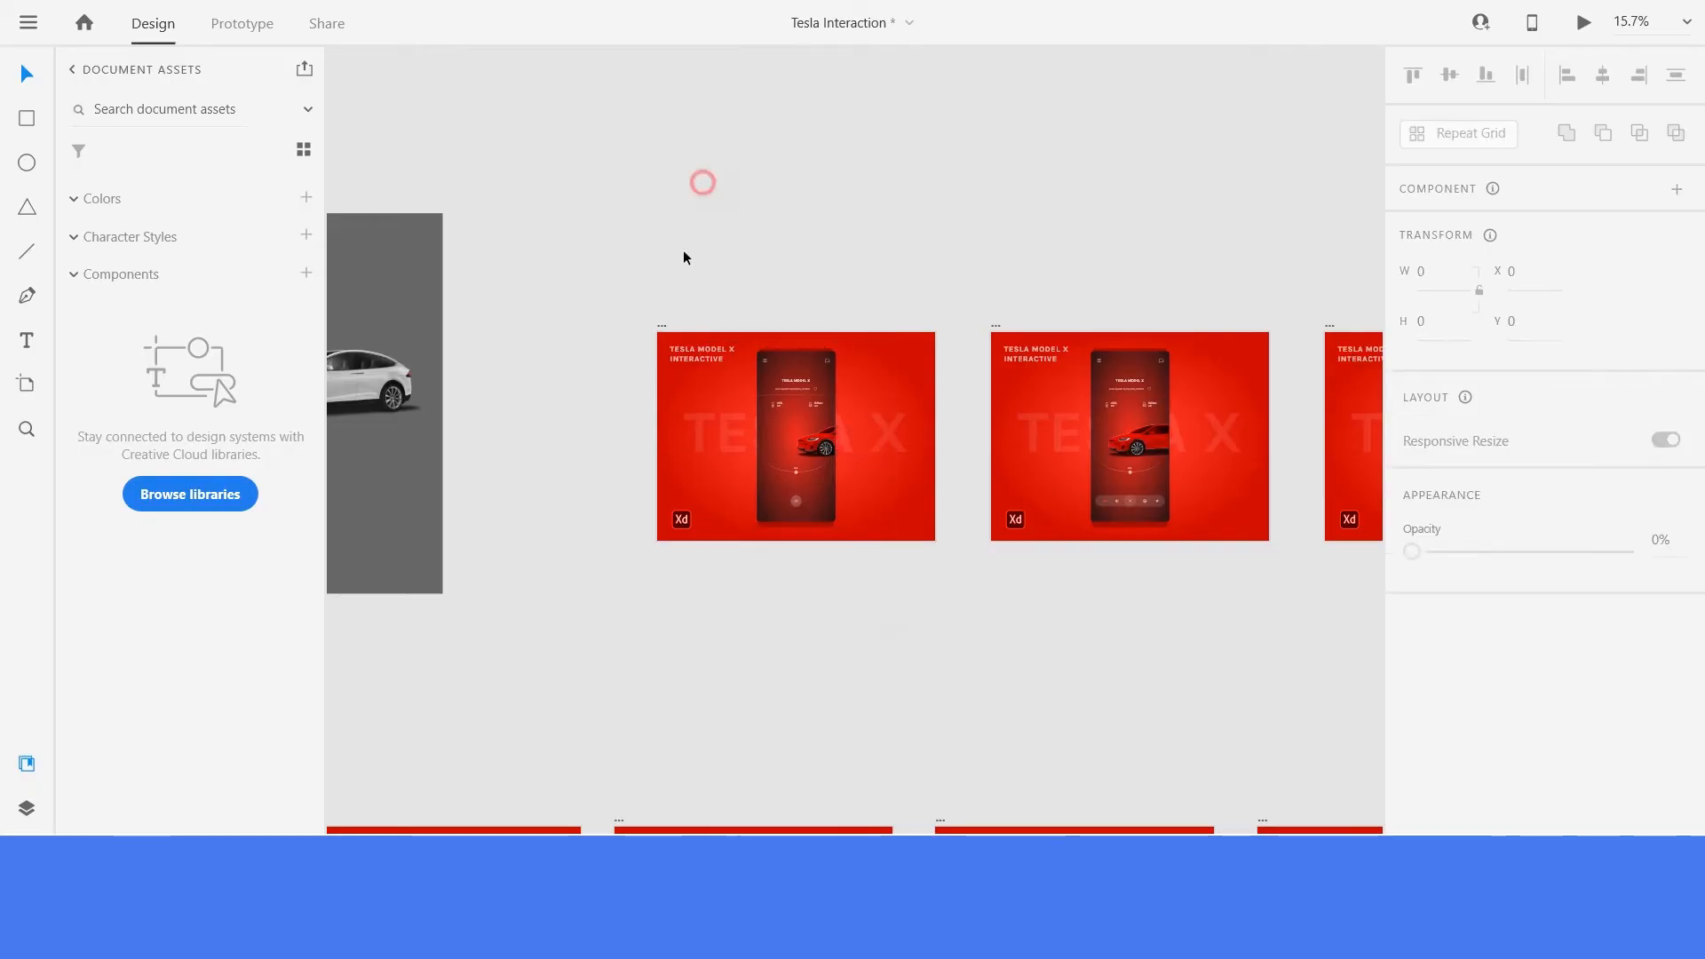
{"action": "left_click", "coordinate": [662, 325]}
{"action": "left_click", "coordinate": [1578, 21]}
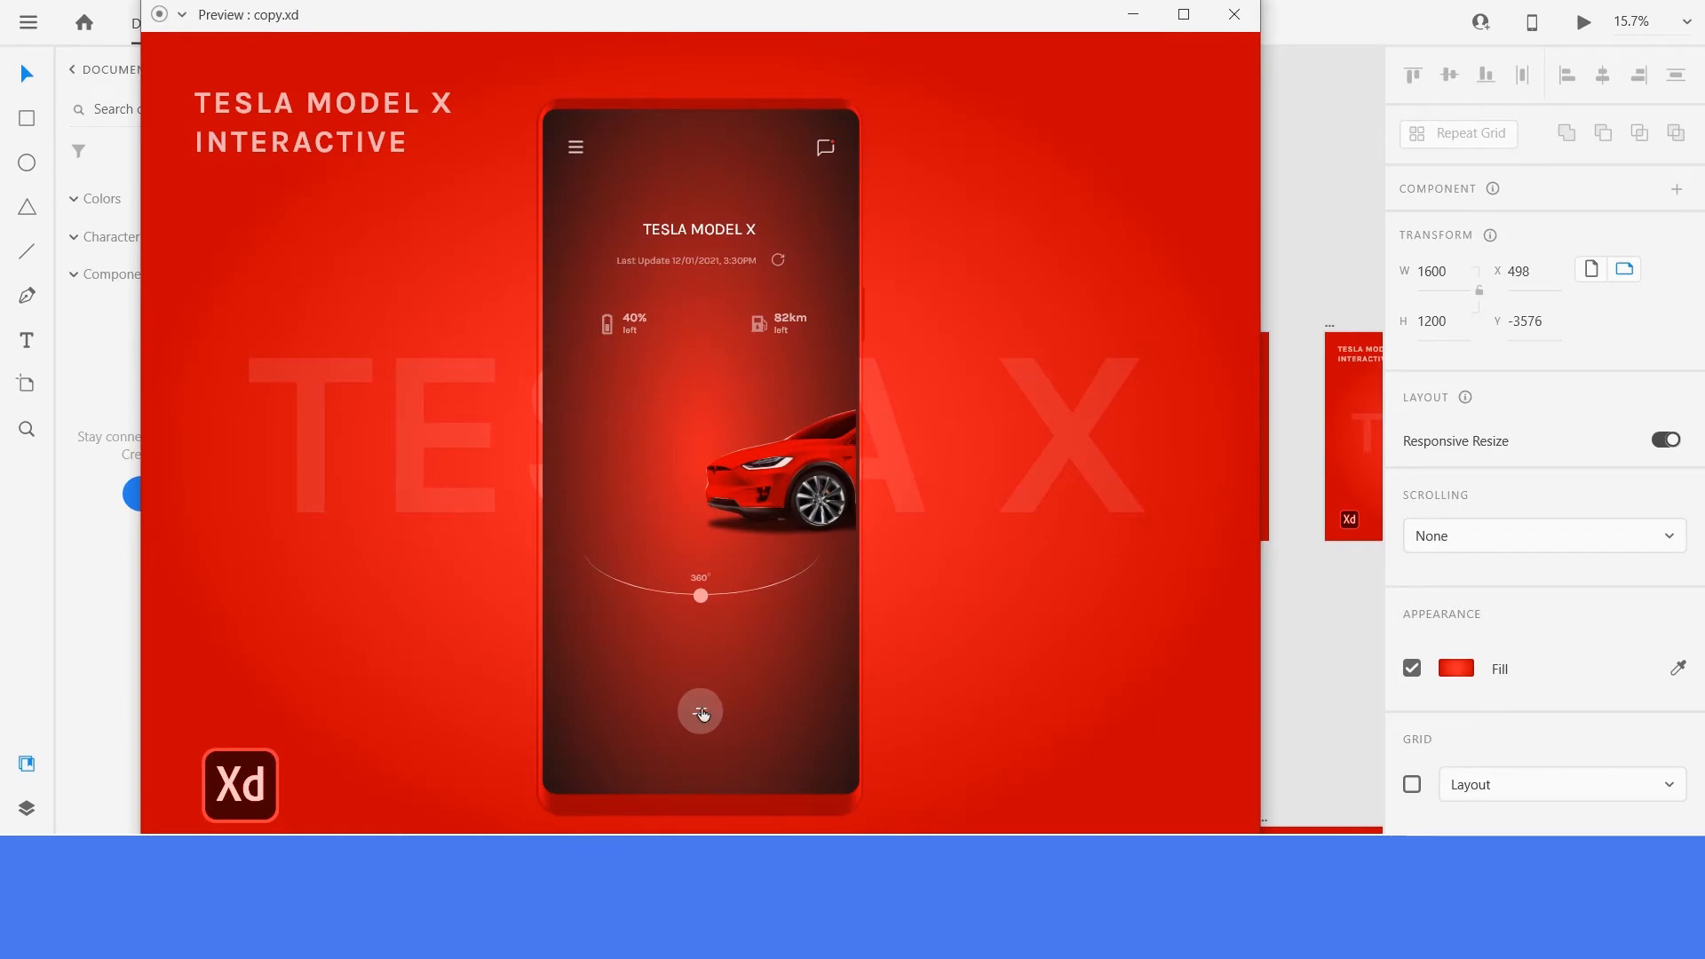
{"action": "left_click", "coordinate": [700, 709]}
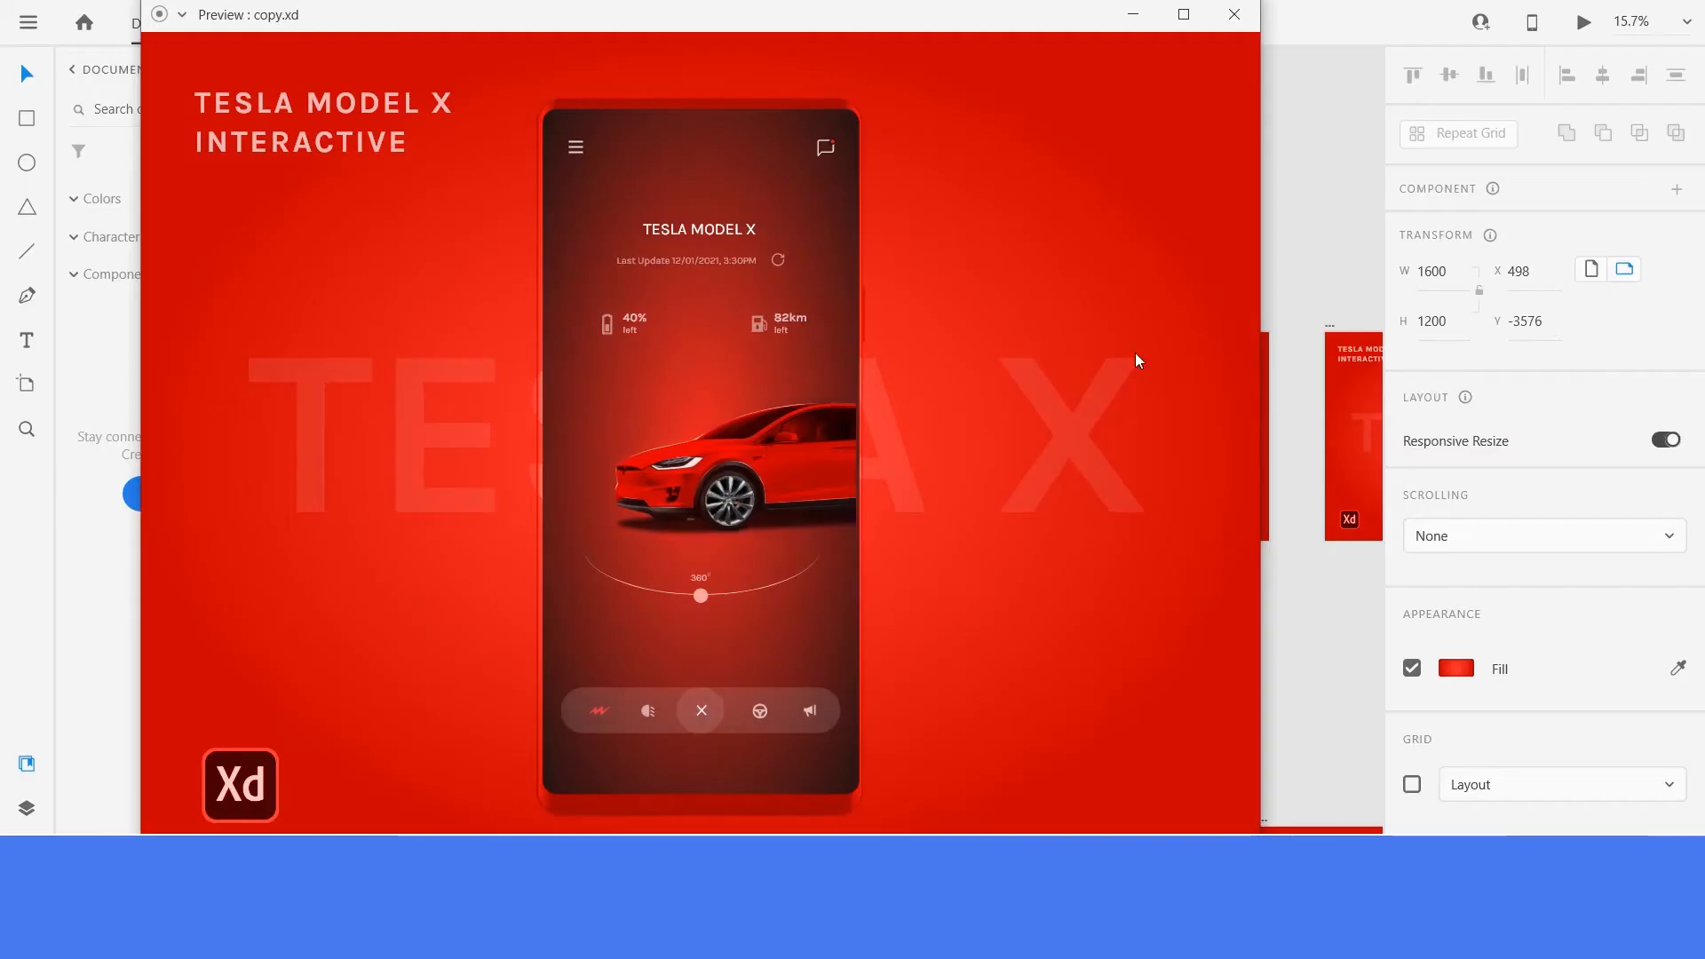
{"action": "left_click", "coordinate": [1234, 14]}
Examine the row of Tesla artboards and the source images on the Assets board.
{"action": "left_click", "coordinate": [533, 380]}
{"action": "scroll", "coordinate": [533, 384], "scroll_direction": "down", "scroll_amount": 5}
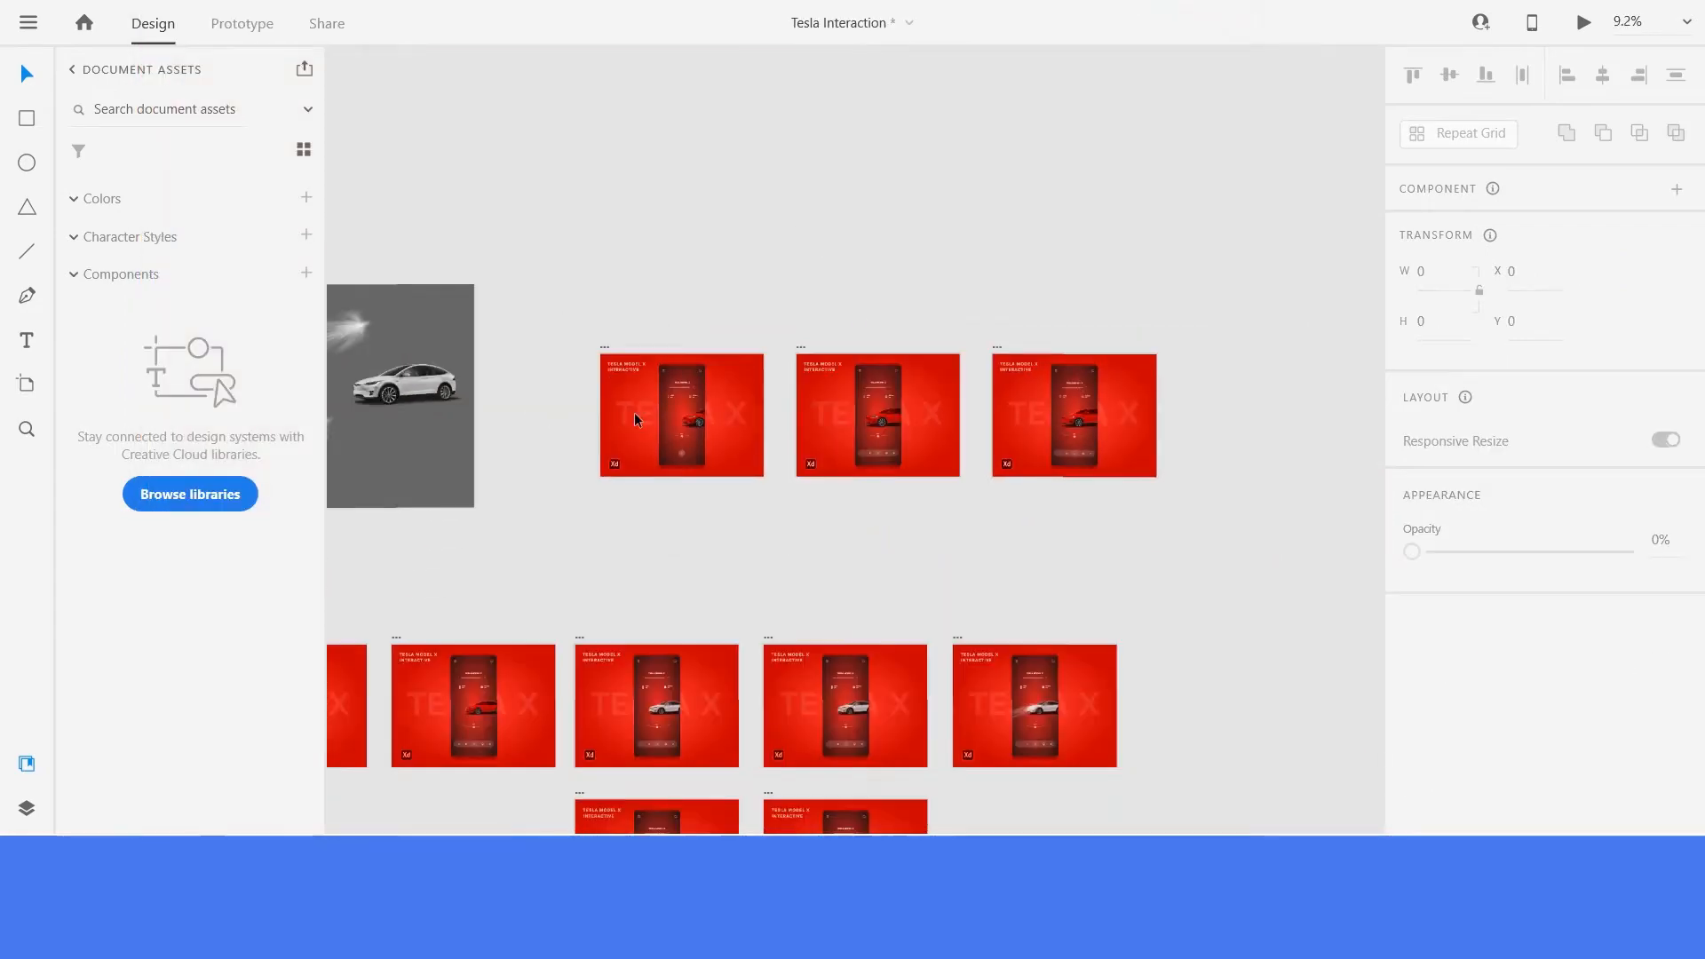
{"action": "scroll", "coordinate": [686, 380], "scroll_direction": "up", "scroll_amount": 5}
{"action": "scroll", "coordinate": [1286, 485], "scroll_direction": "up", "scroll_amount": 2}
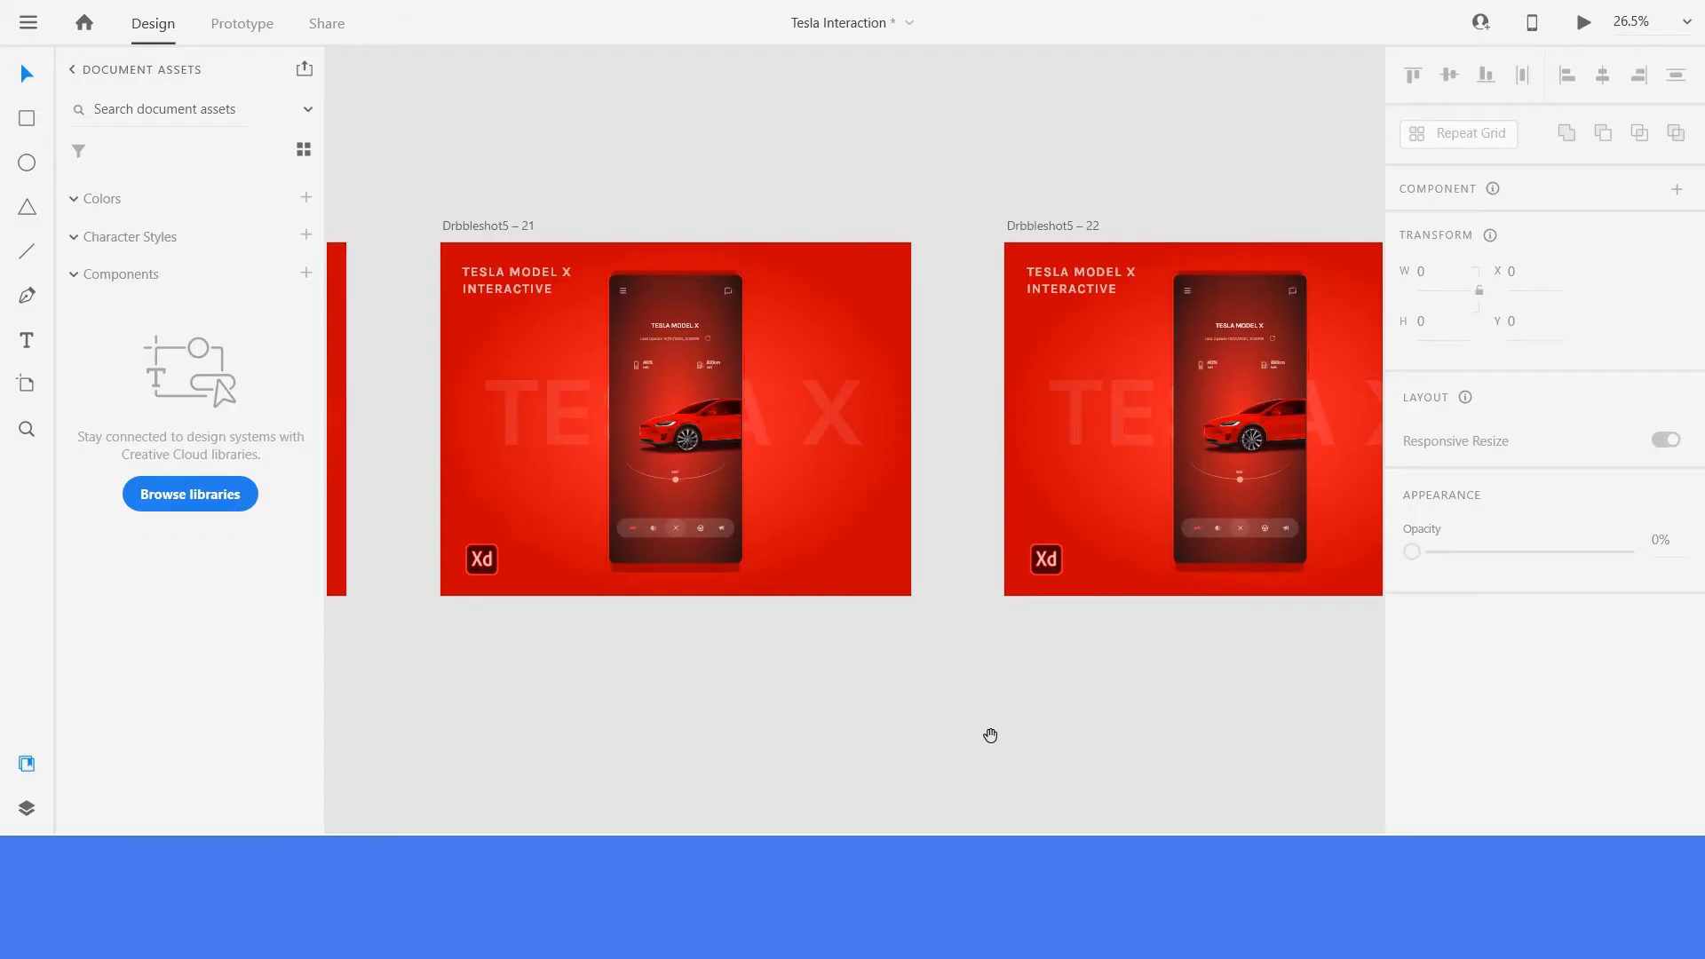
{"action": "scroll", "coordinate": [968, 473], "scroll_direction": "down", "scroll_amount": 6}
{"action": "scroll", "coordinate": [675, 525], "scroll_direction": "up", "scroll_amount": 2}
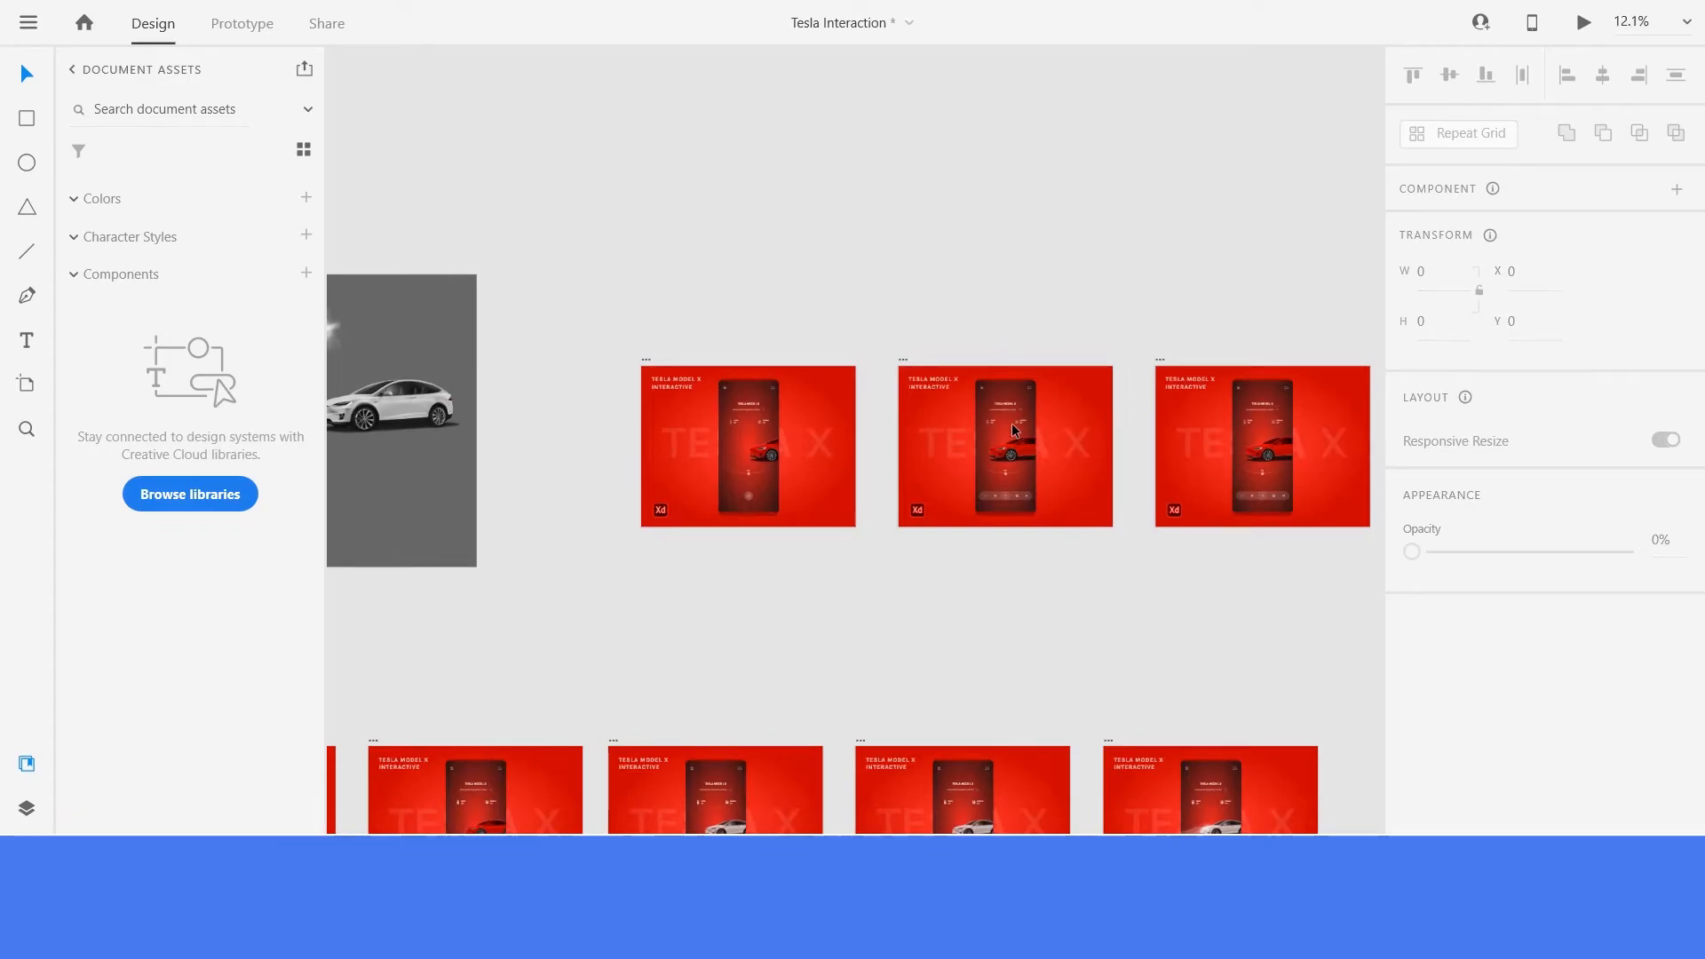
{"action": "scroll", "coordinate": [1004, 430], "scroll_direction": "up", "scroll_amount": 2}
{"action": "scroll", "coordinate": [1154, 508], "scroll_direction": "down", "scroll_amount": 5}
{"action": "scroll", "coordinate": [844, 357], "scroll_direction": "up", "scroll_amount": 6}
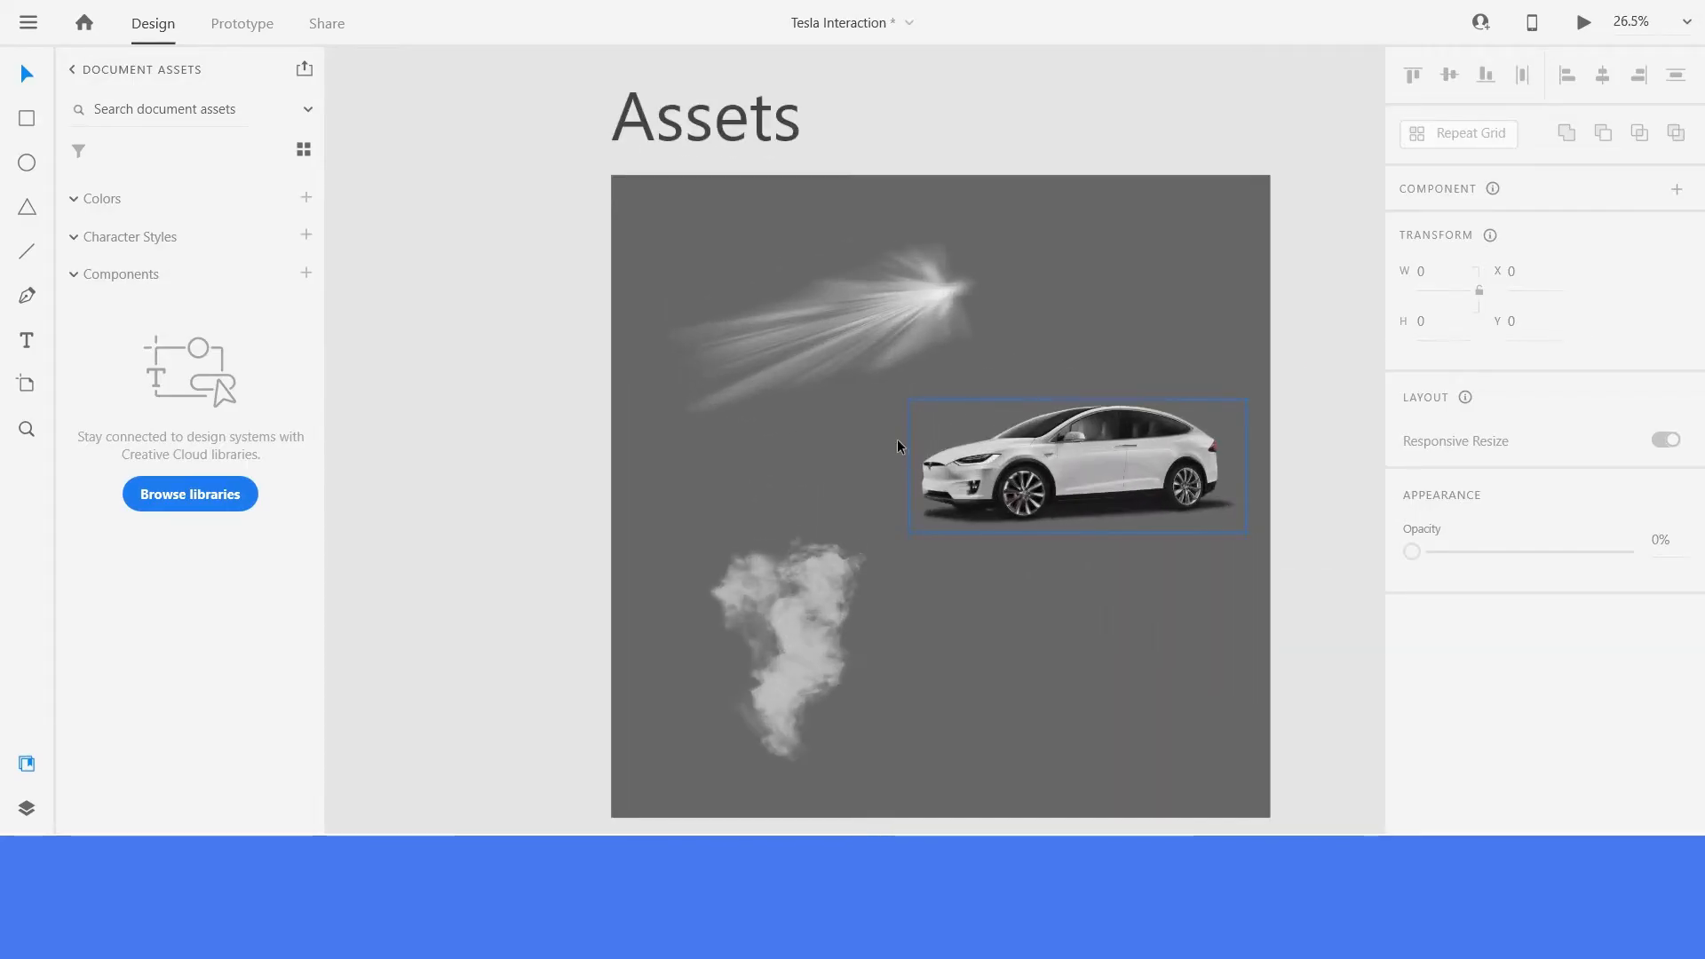
{"action": "scroll", "coordinate": [788, 601], "scroll_direction": "down", "scroll_amount": 5}
{"action": "scroll", "coordinate": [746, 578], "scroll_direction": "up", "scroll_amount": 2}
{"action": "scroll", "coordinate": [716, 556], "scroll_direction": "down", "scroll_amount": 4}
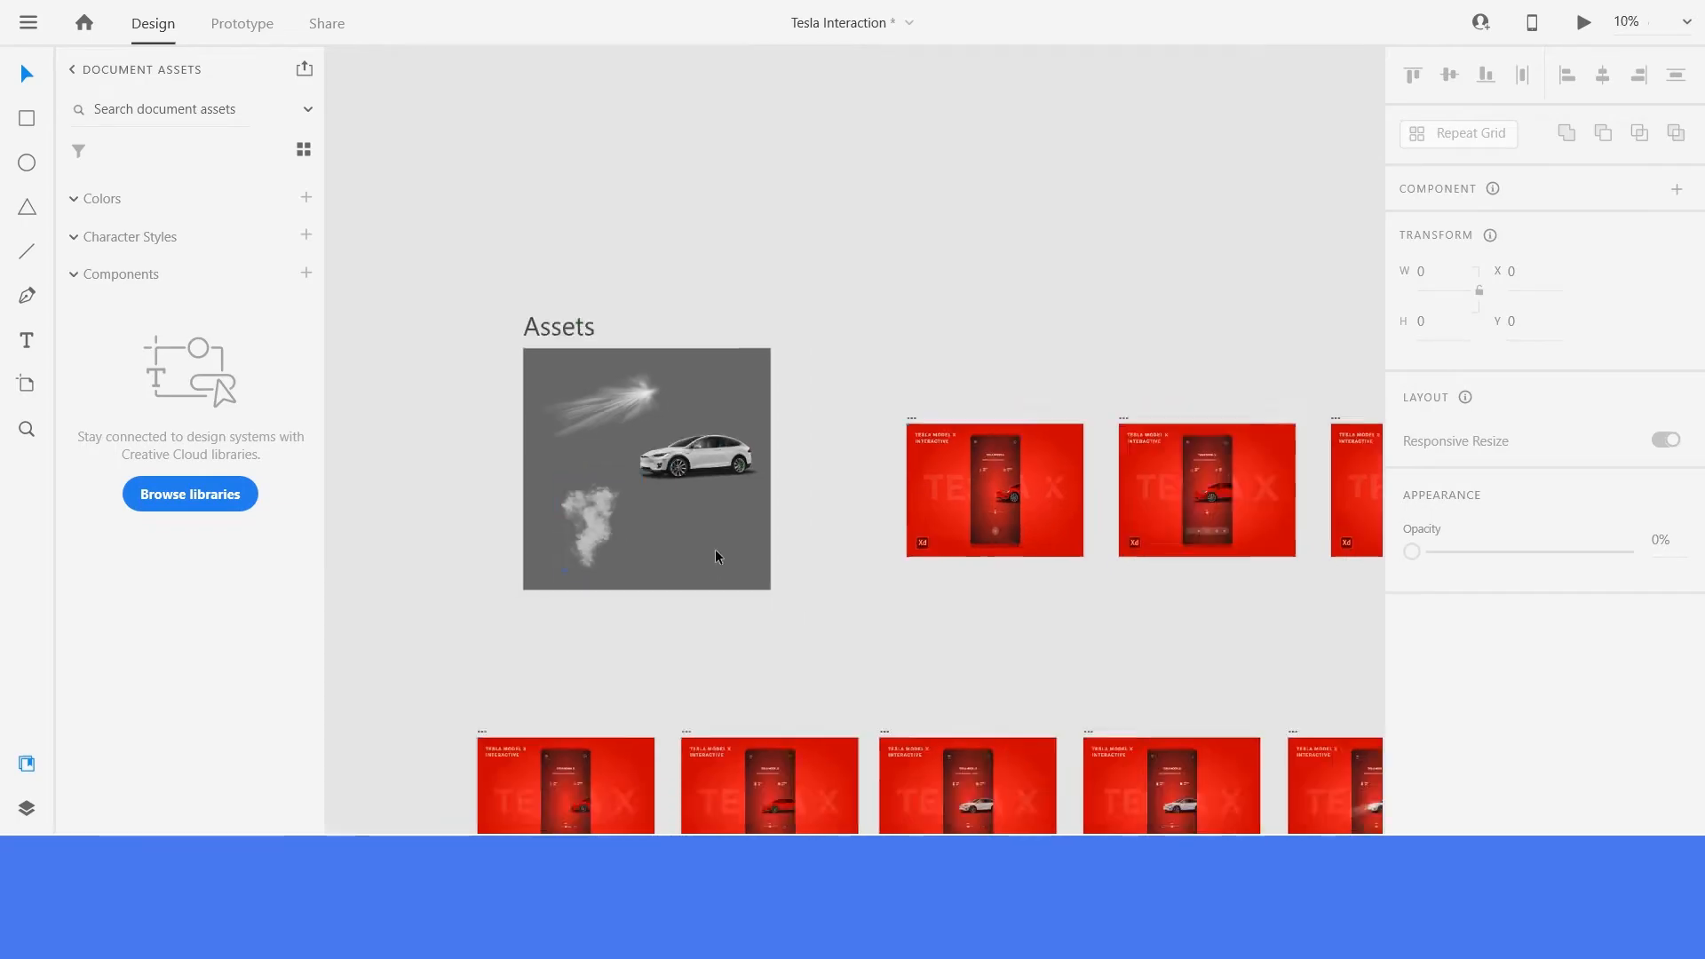
Open the red Multiply overlay path on the Drbbleshot5 – 22 artboard's car for anchor-point editing.
{"action": "scroll", "coordinate": [858, 450], "scroll_direction": "up", "scroll_amount": 6}
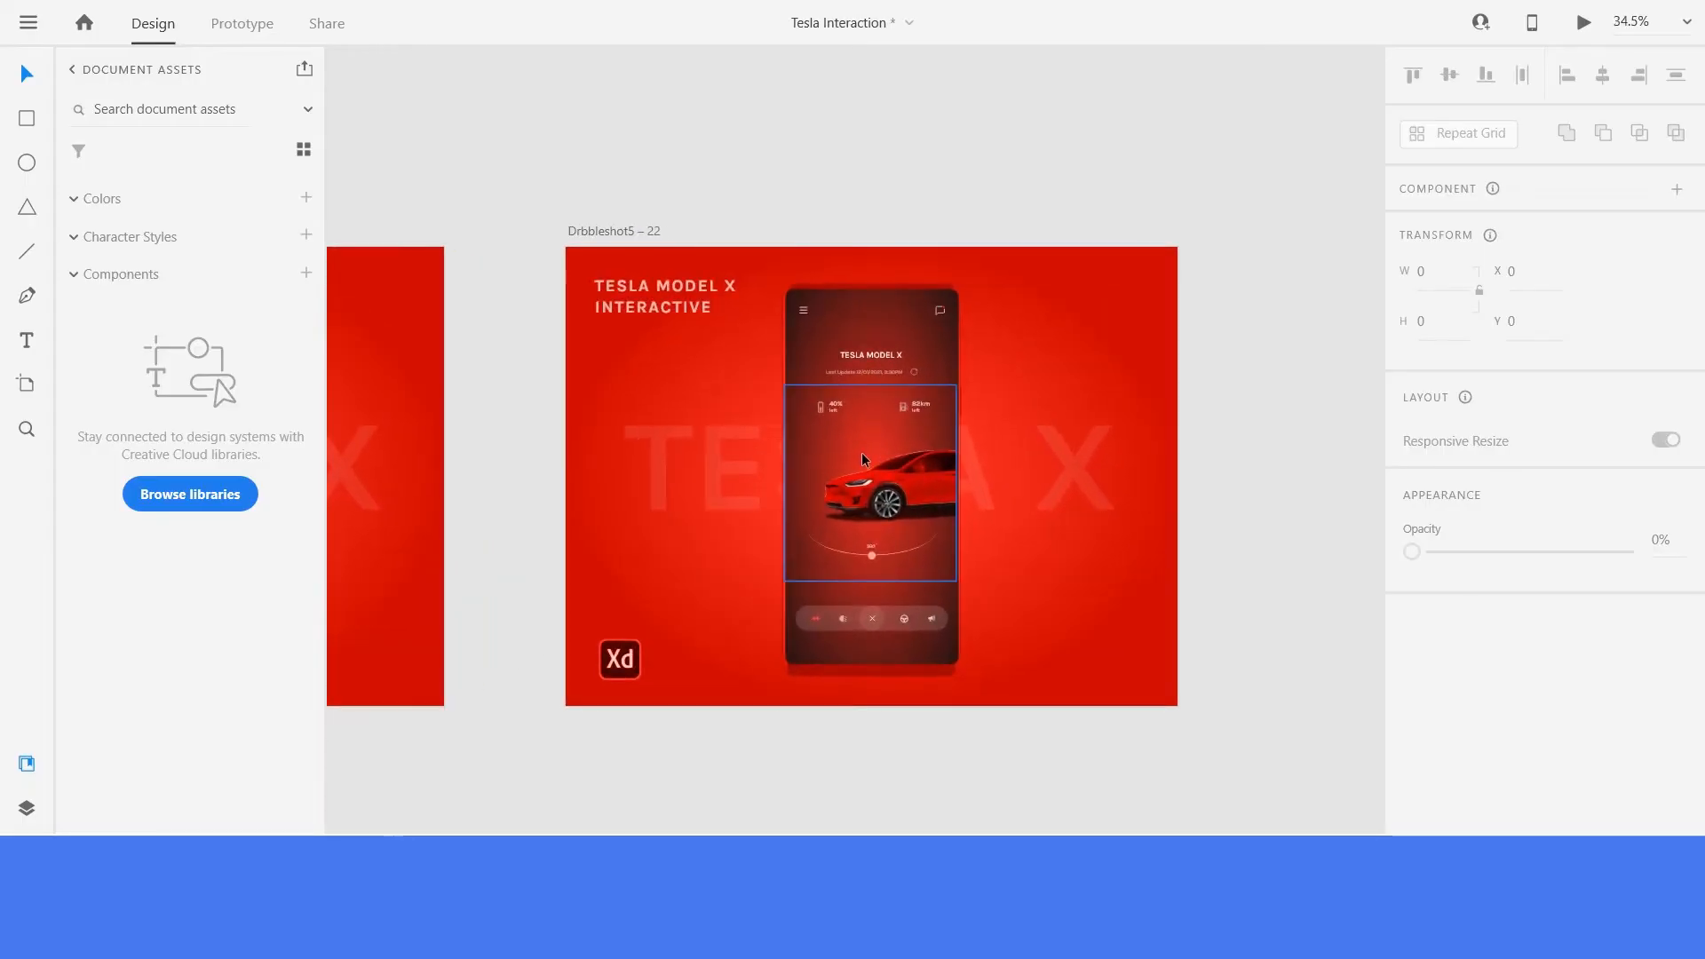
{"action": "scroll", "coordinate": [1143, 578], "scroll_direction": "down", "scroll_amount": 2}
{"action": "scroll", "coordinate": [1143, 579], "scroll_direction": "down", "scroll_amount": 2}
{"action": "scroll", "coordinate": [1057, 535], "scroll_direction": "up", "scroll_amount": 10}
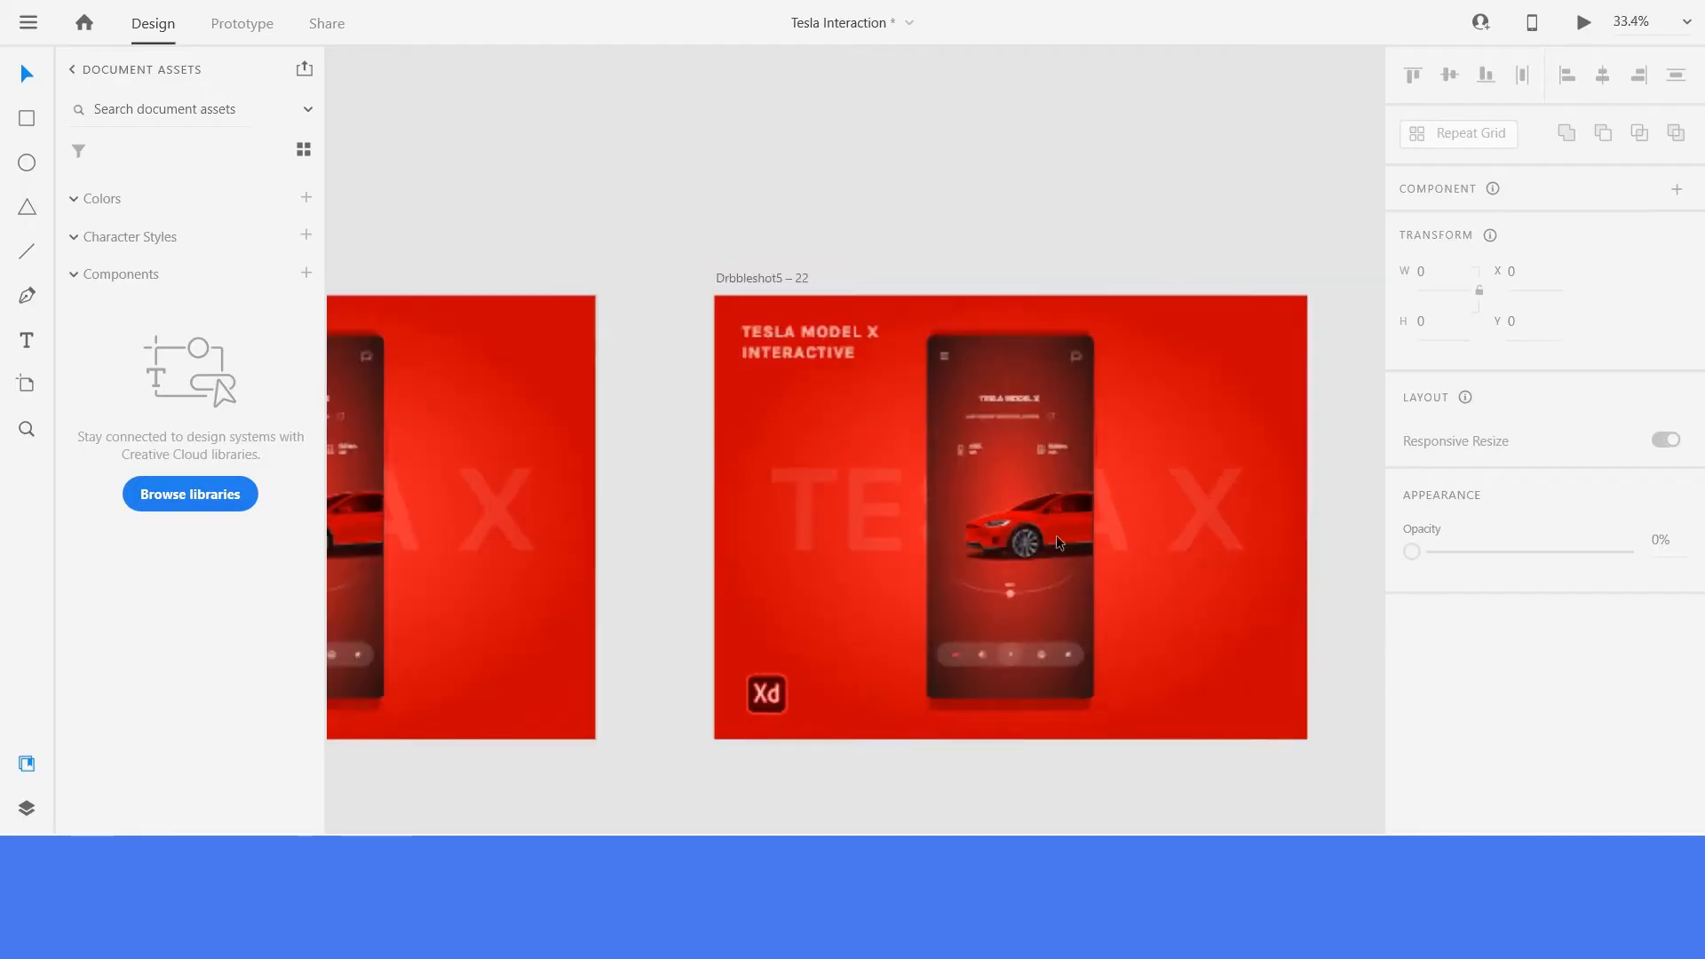
{"action": "left_click", "coordinate": [1106, 479]}
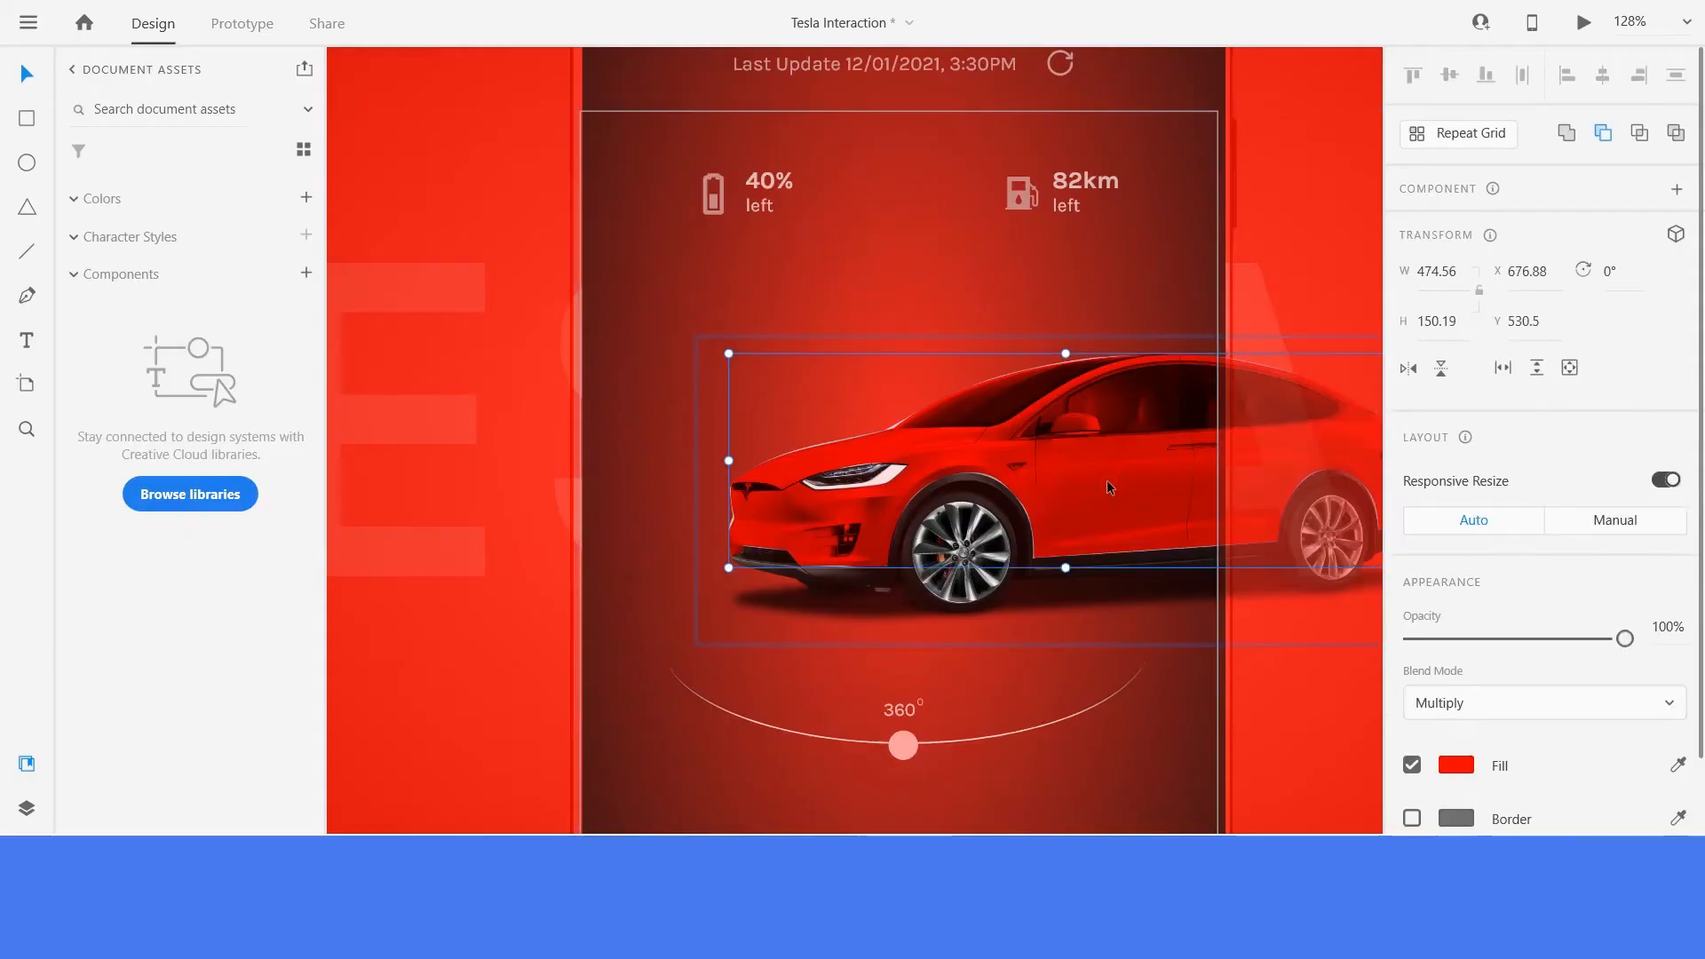
{"action": "double_click", "coordinate": [1107, 480]}
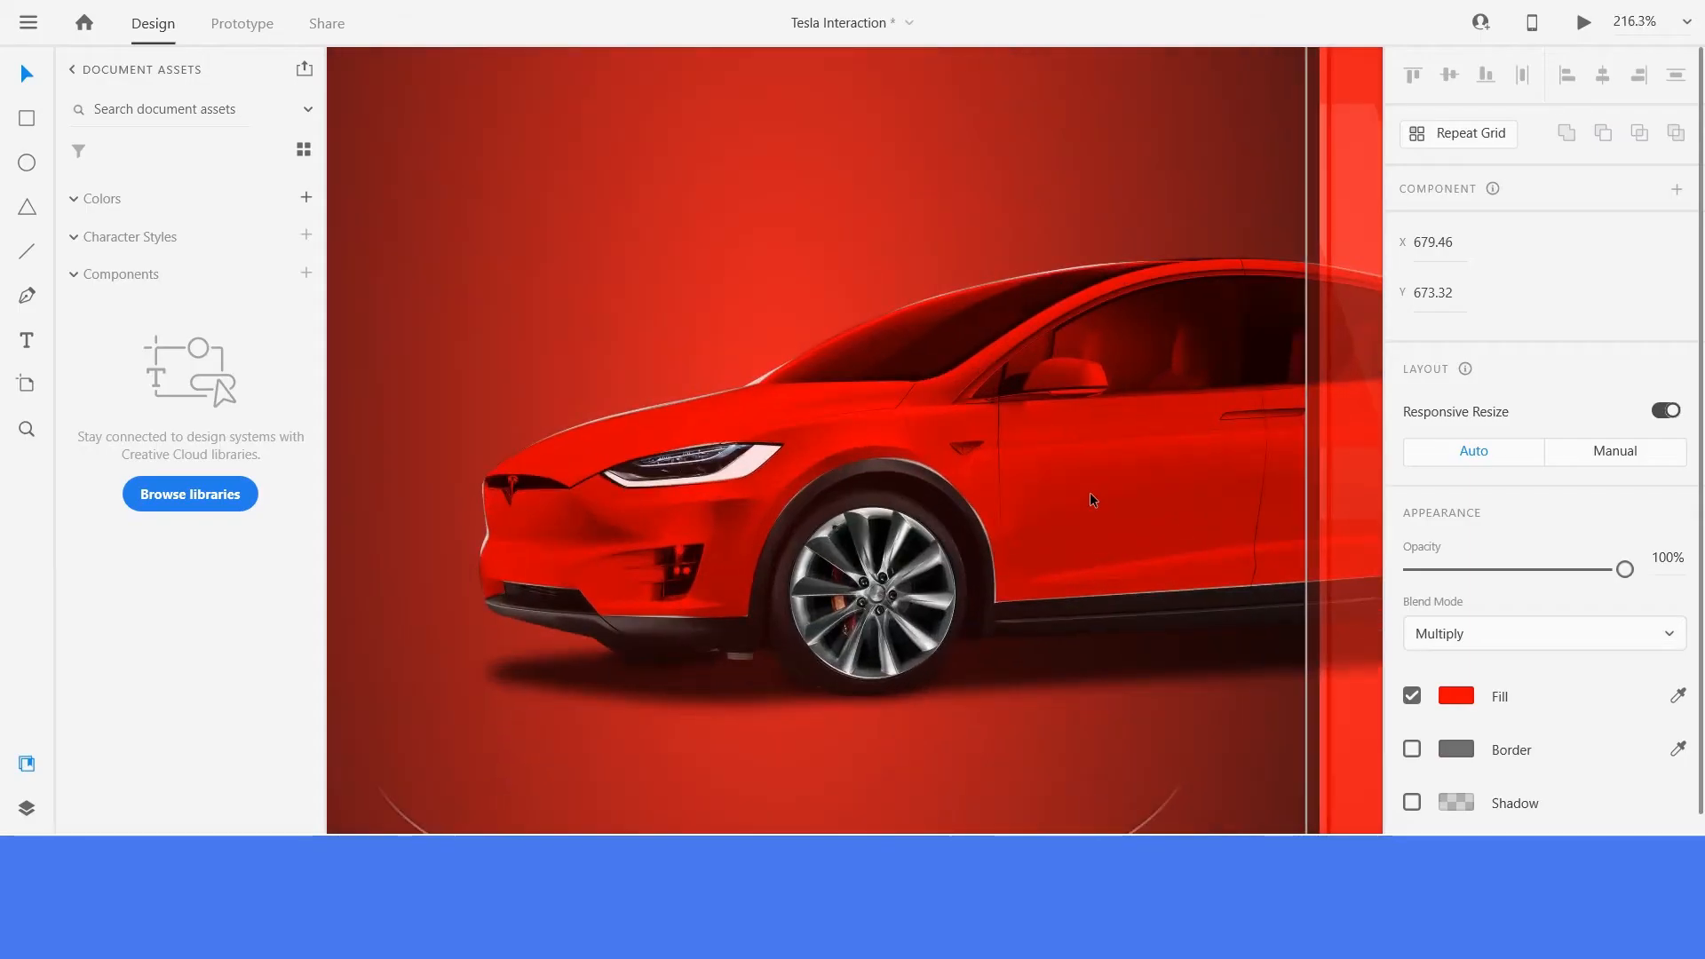
{"action": "double_click", "coordinate": [1085, 504]}
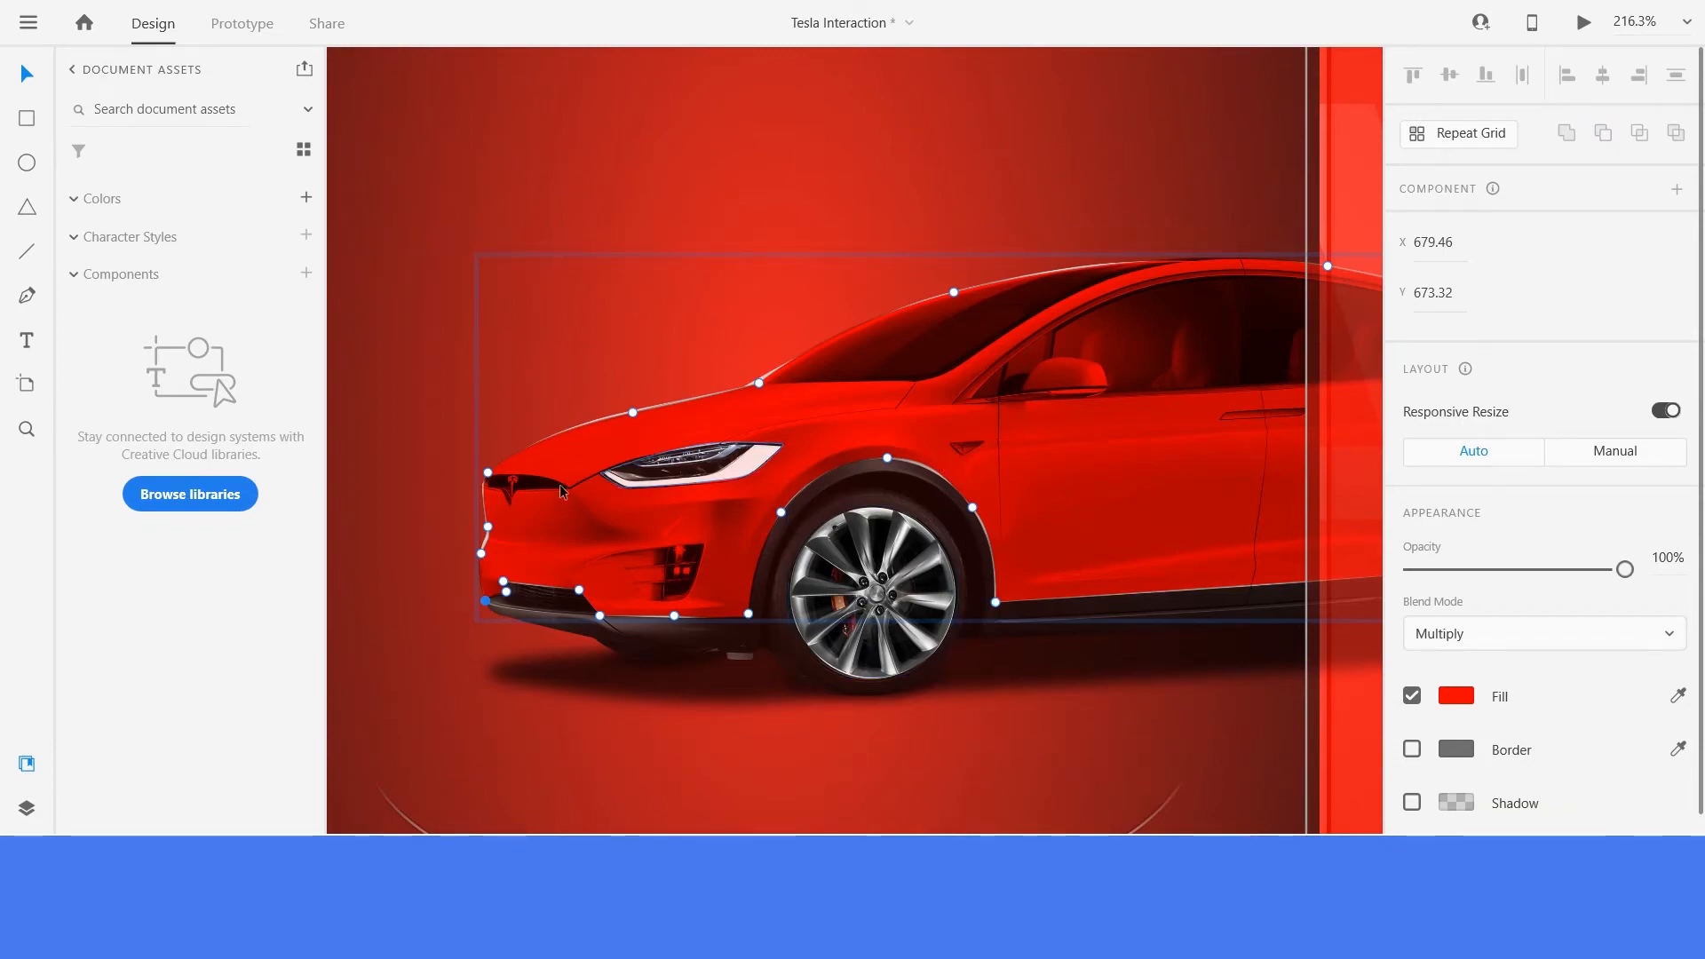
Move the red overlay's front-bumper anchor points on Drbbleshot5 – 22 to the leading edge of the front wheel arch.
{"action": "left_click_drag", "start_coordinate": [621, 616], "coordinate": [765, 592]}
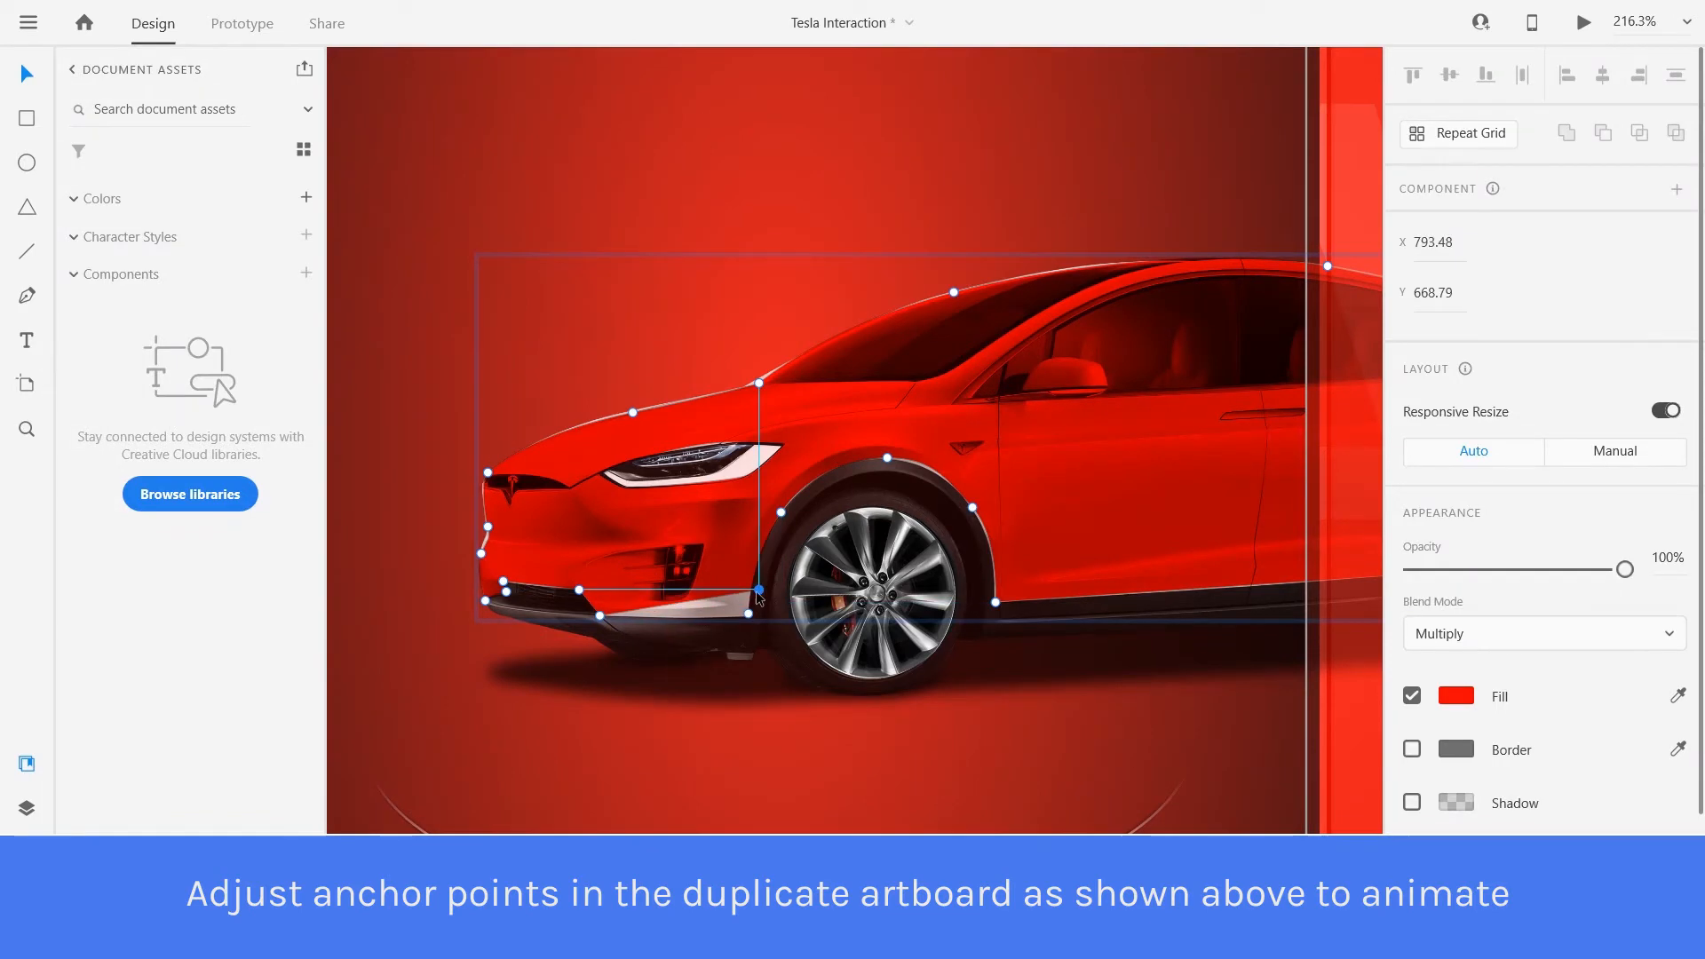
{"action": "left_click_drag", "start_coordinate": [601, 614], "coordinate": [760, 541]}
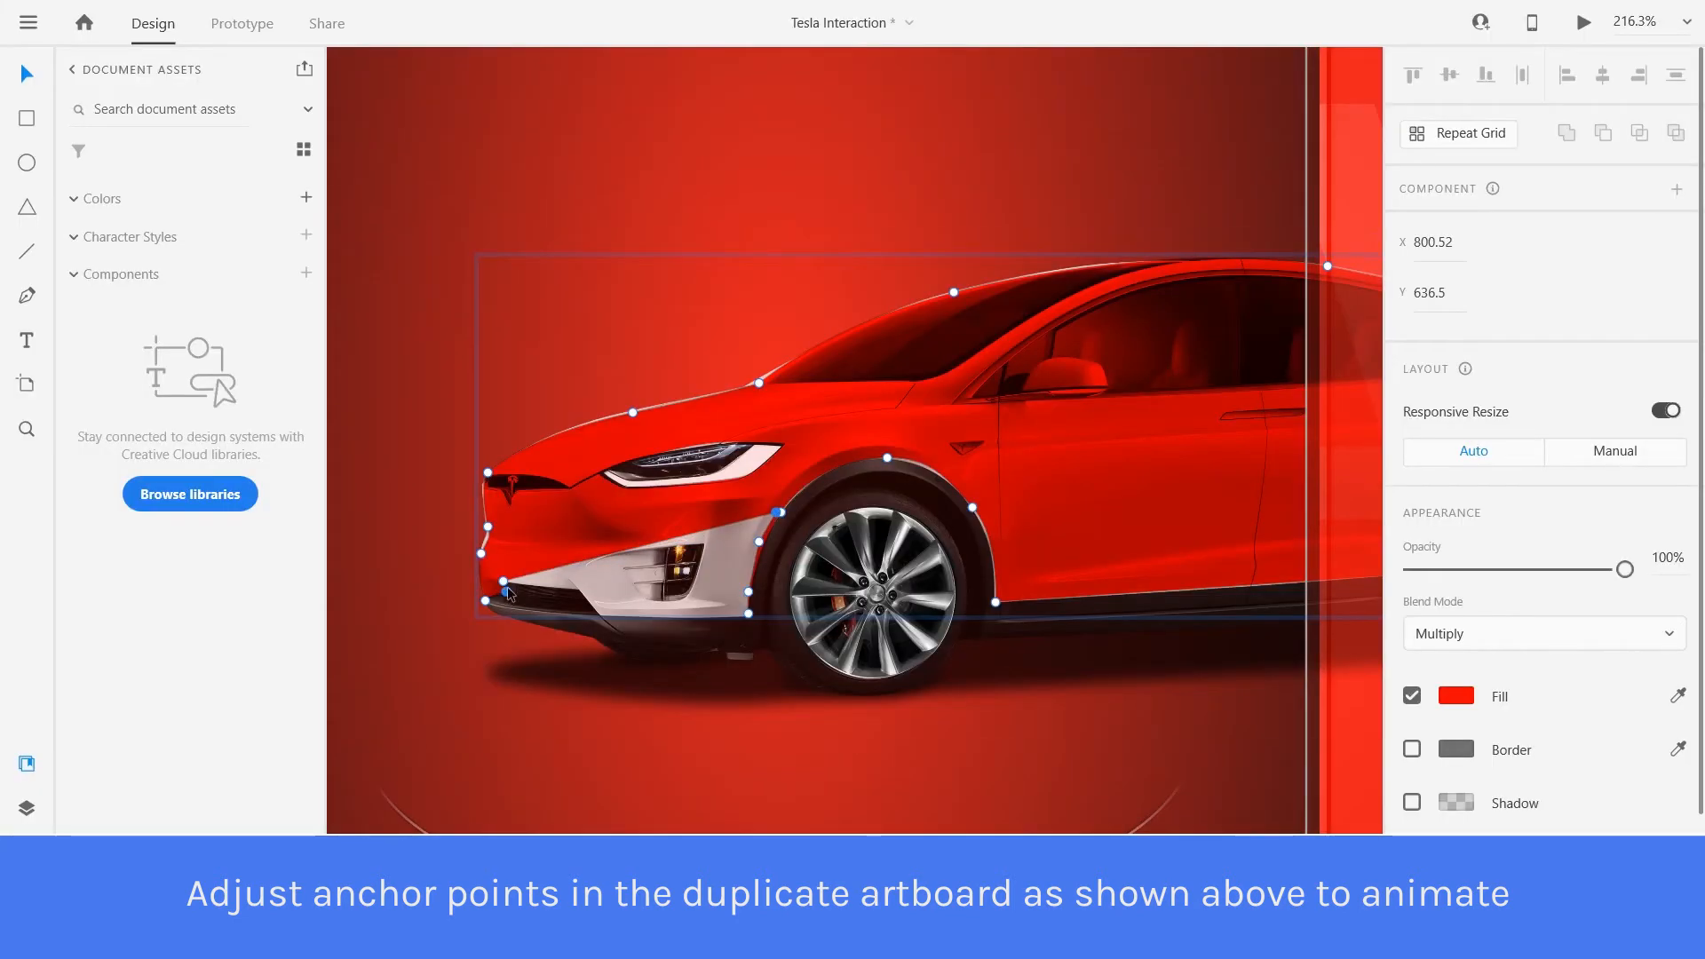
{"action": "left_click_drag", "start_coordinate": [507, 592], "coordinate": [775, 496]}
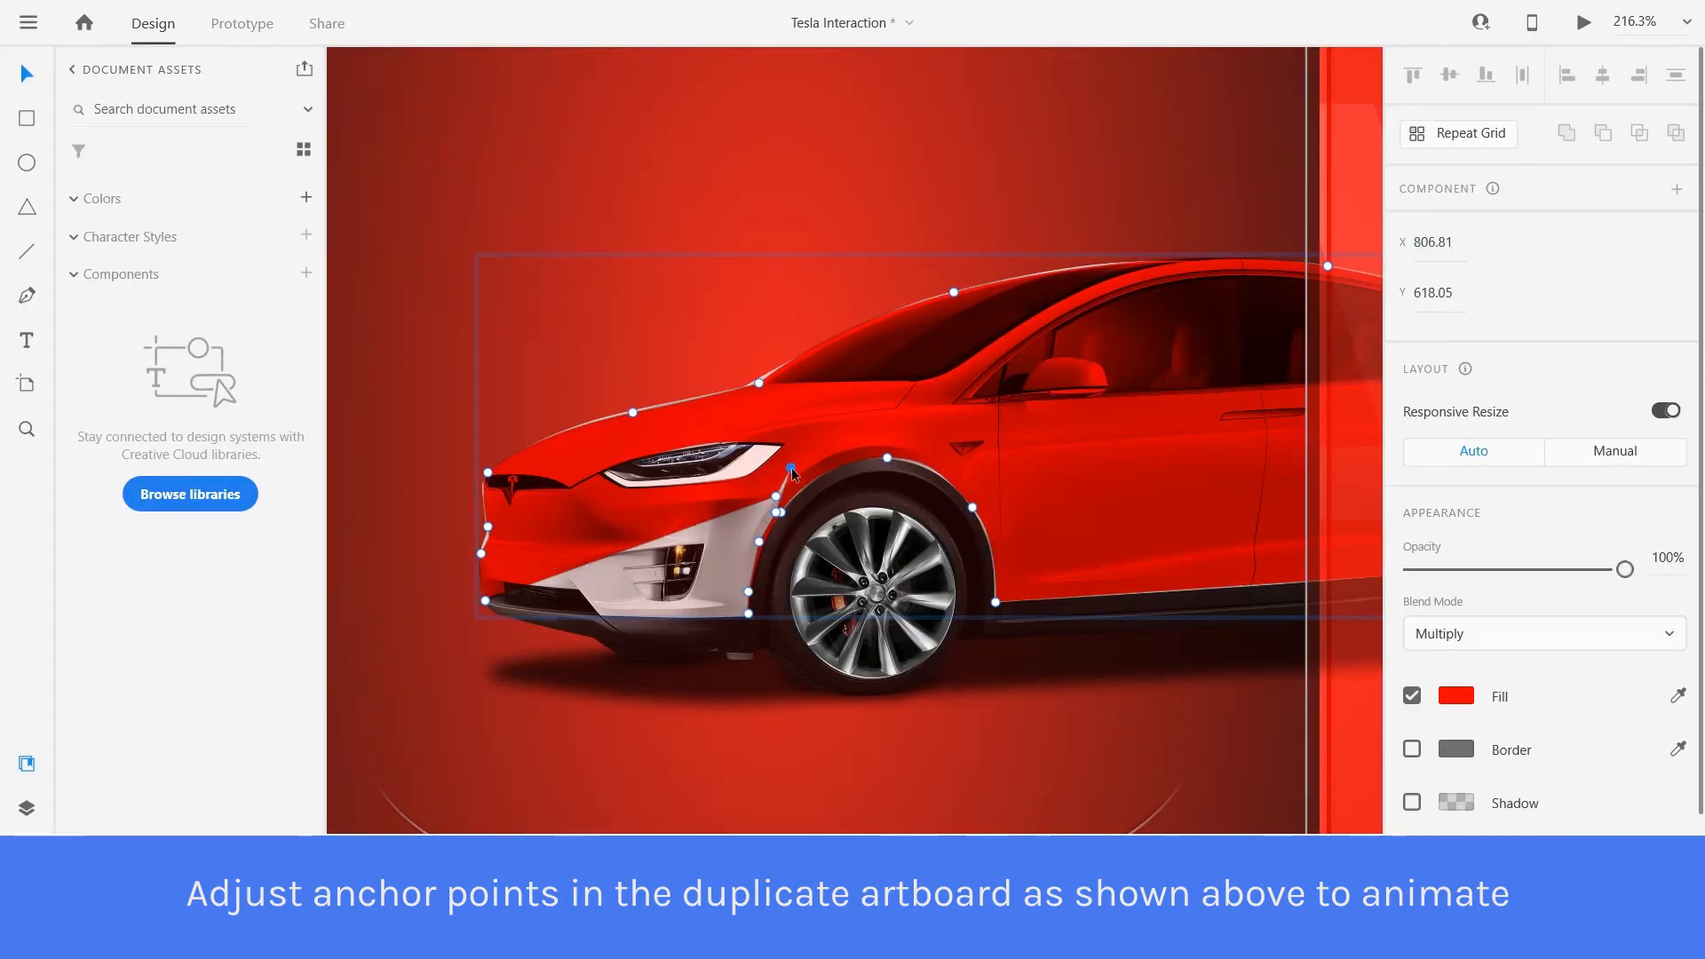
{"action": "left_click_drag", "start_coordinate": [791, 467], "coordinate": [791, 473]}
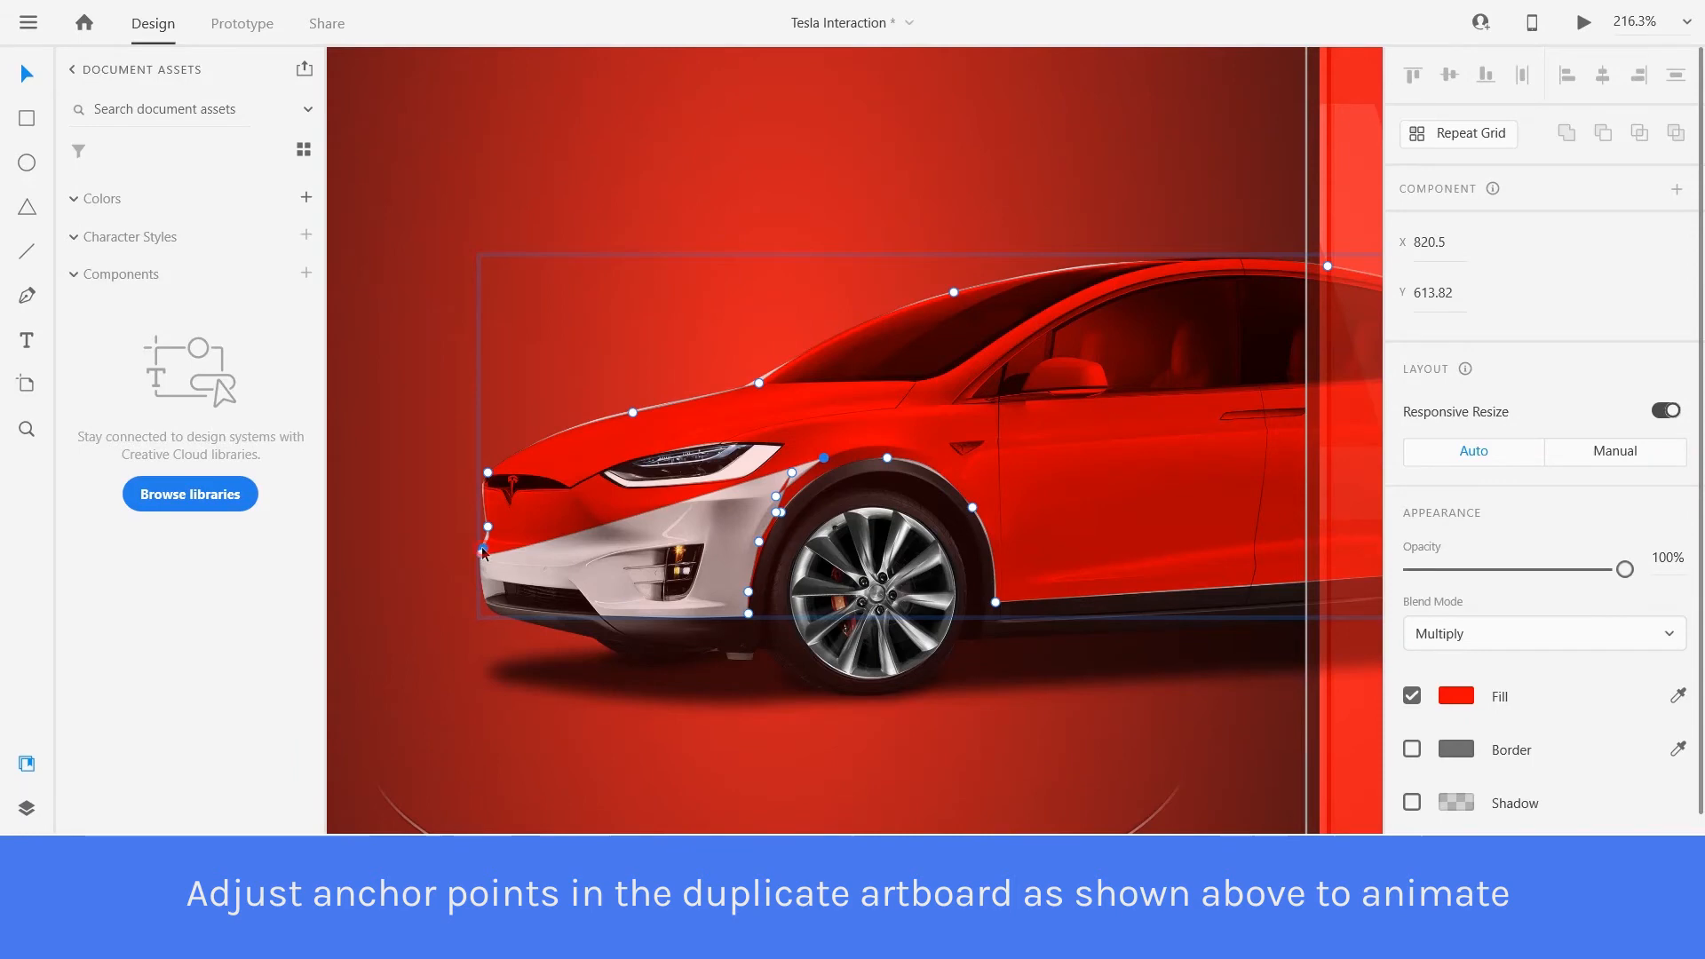
{"action": "left_click", "coordinate": [488, 529]}
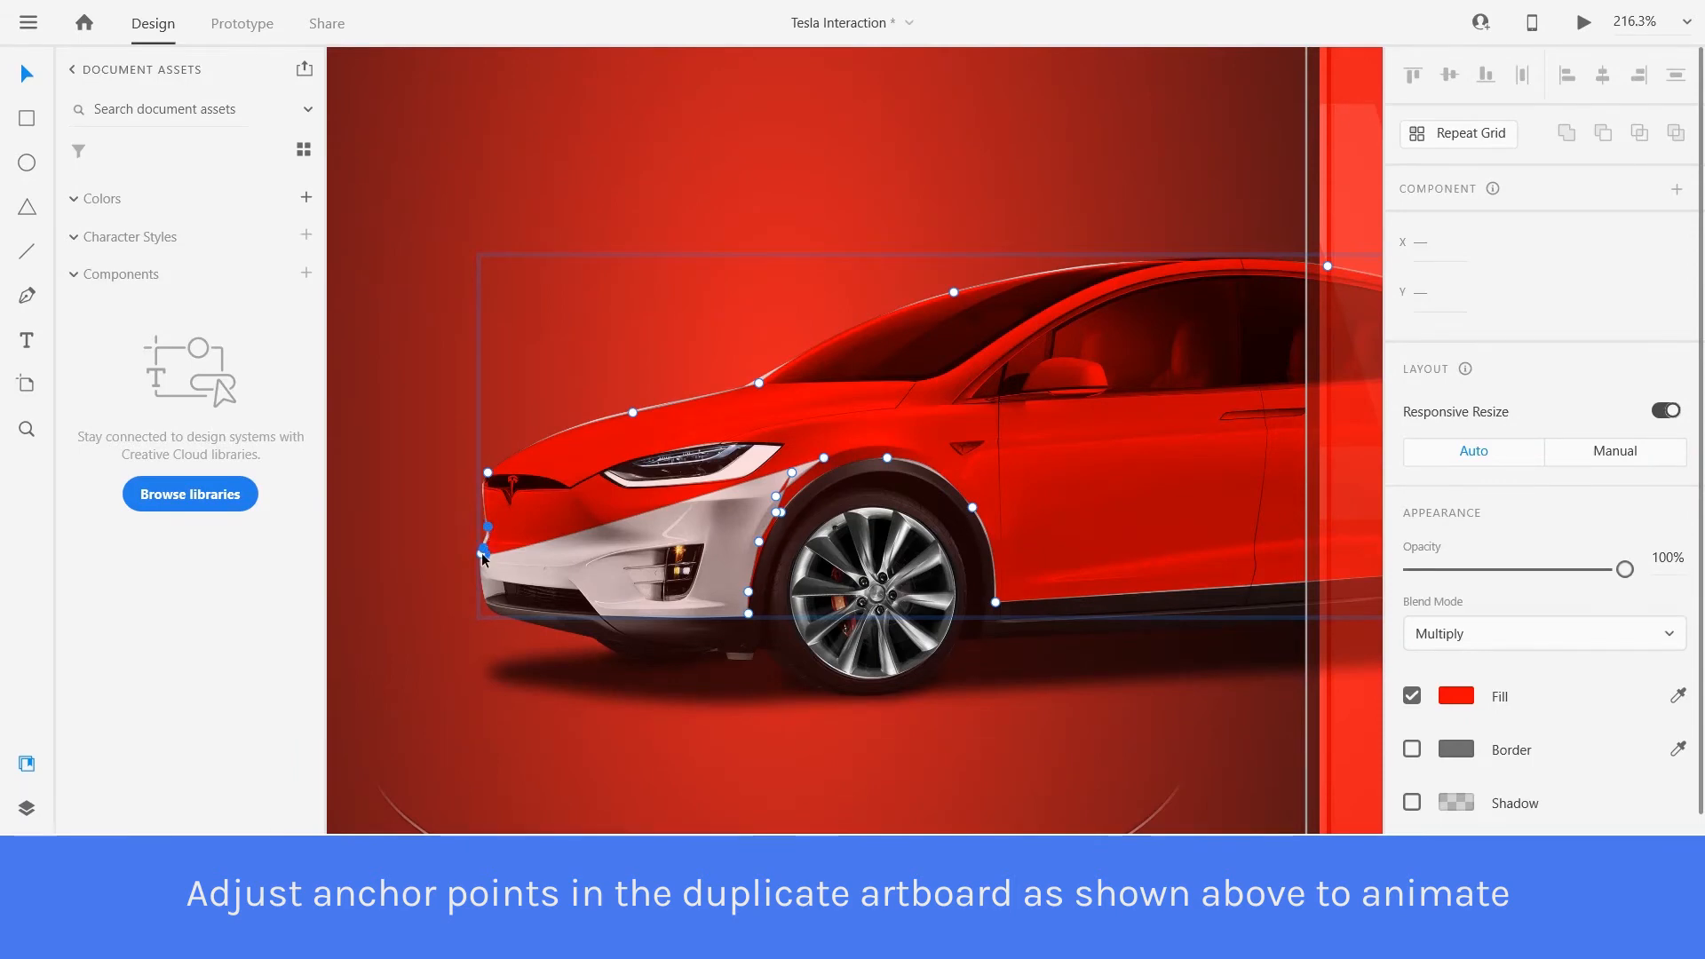
{"action": "left_click_drag", "start_coordinate": [824, 458], "coordinate": [485, 601]}
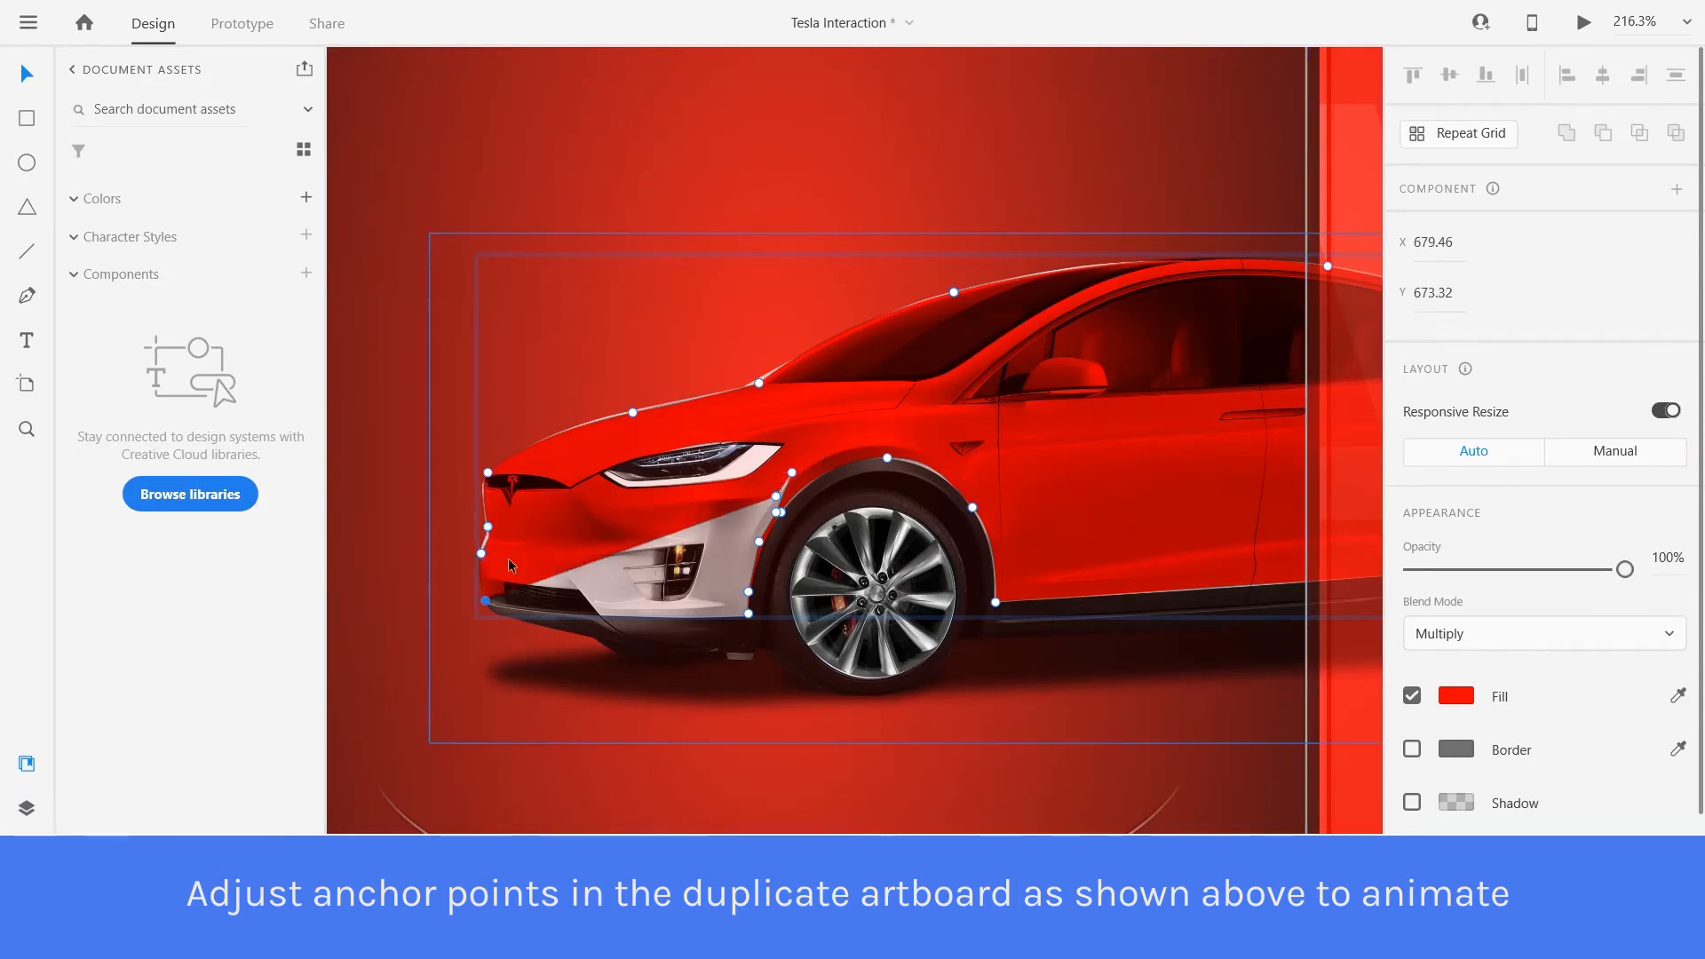
Pull the overlay's nose, hood and windshield anchor points back over the front wheel arch and onto the doors.
{"action": "left_click_drag", "start_coordinate": [680, 541], "coordinate": [774, 467]}
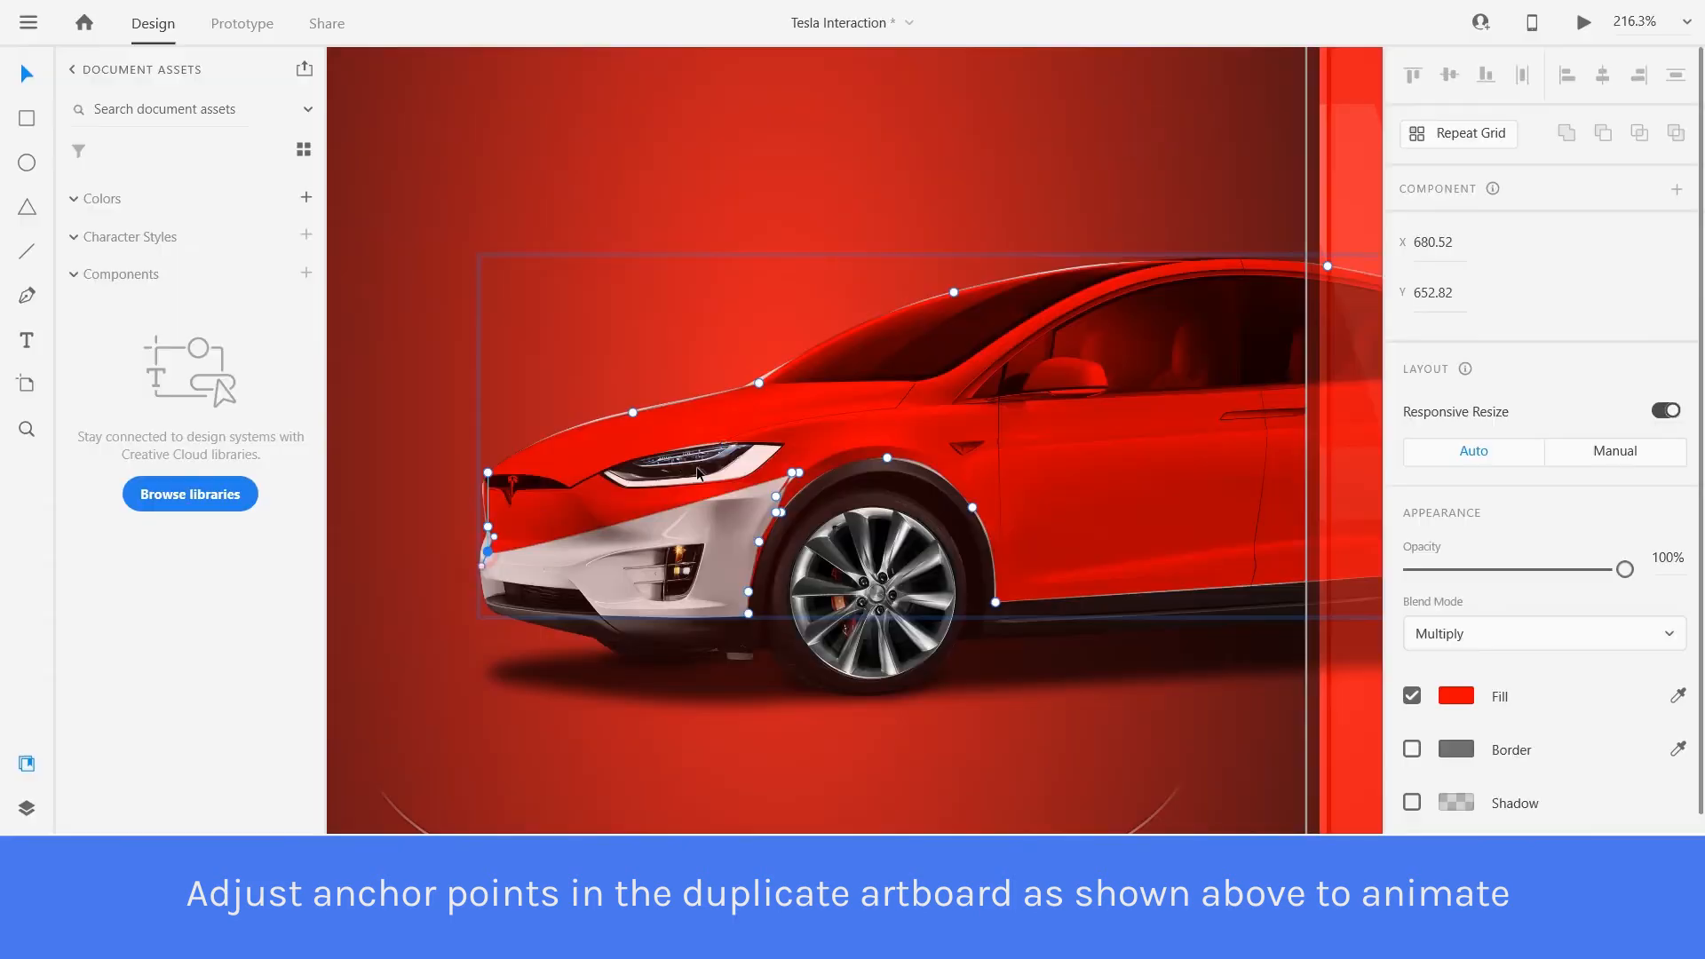
{"action": "left_click_drag", "start_coordinate": [481, 553], "coordinate": [815, 453]}
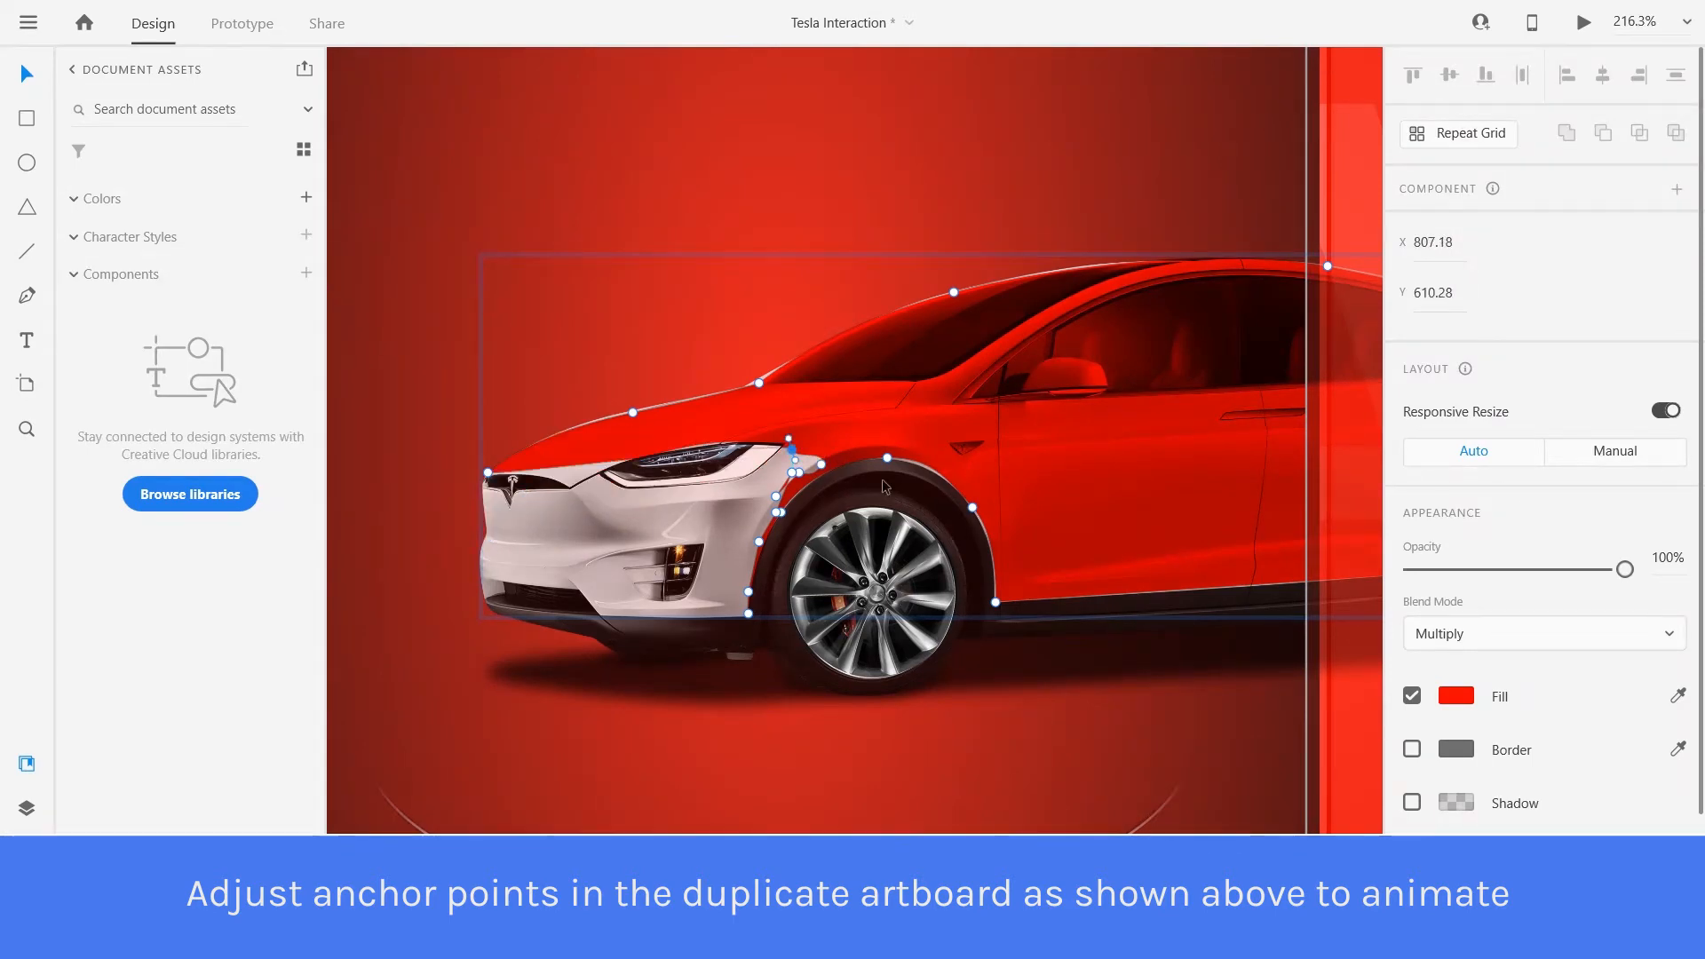
{"action": "left_click_drag", "start_coordinate": [821, 464], "coordinate": [873, 456]}
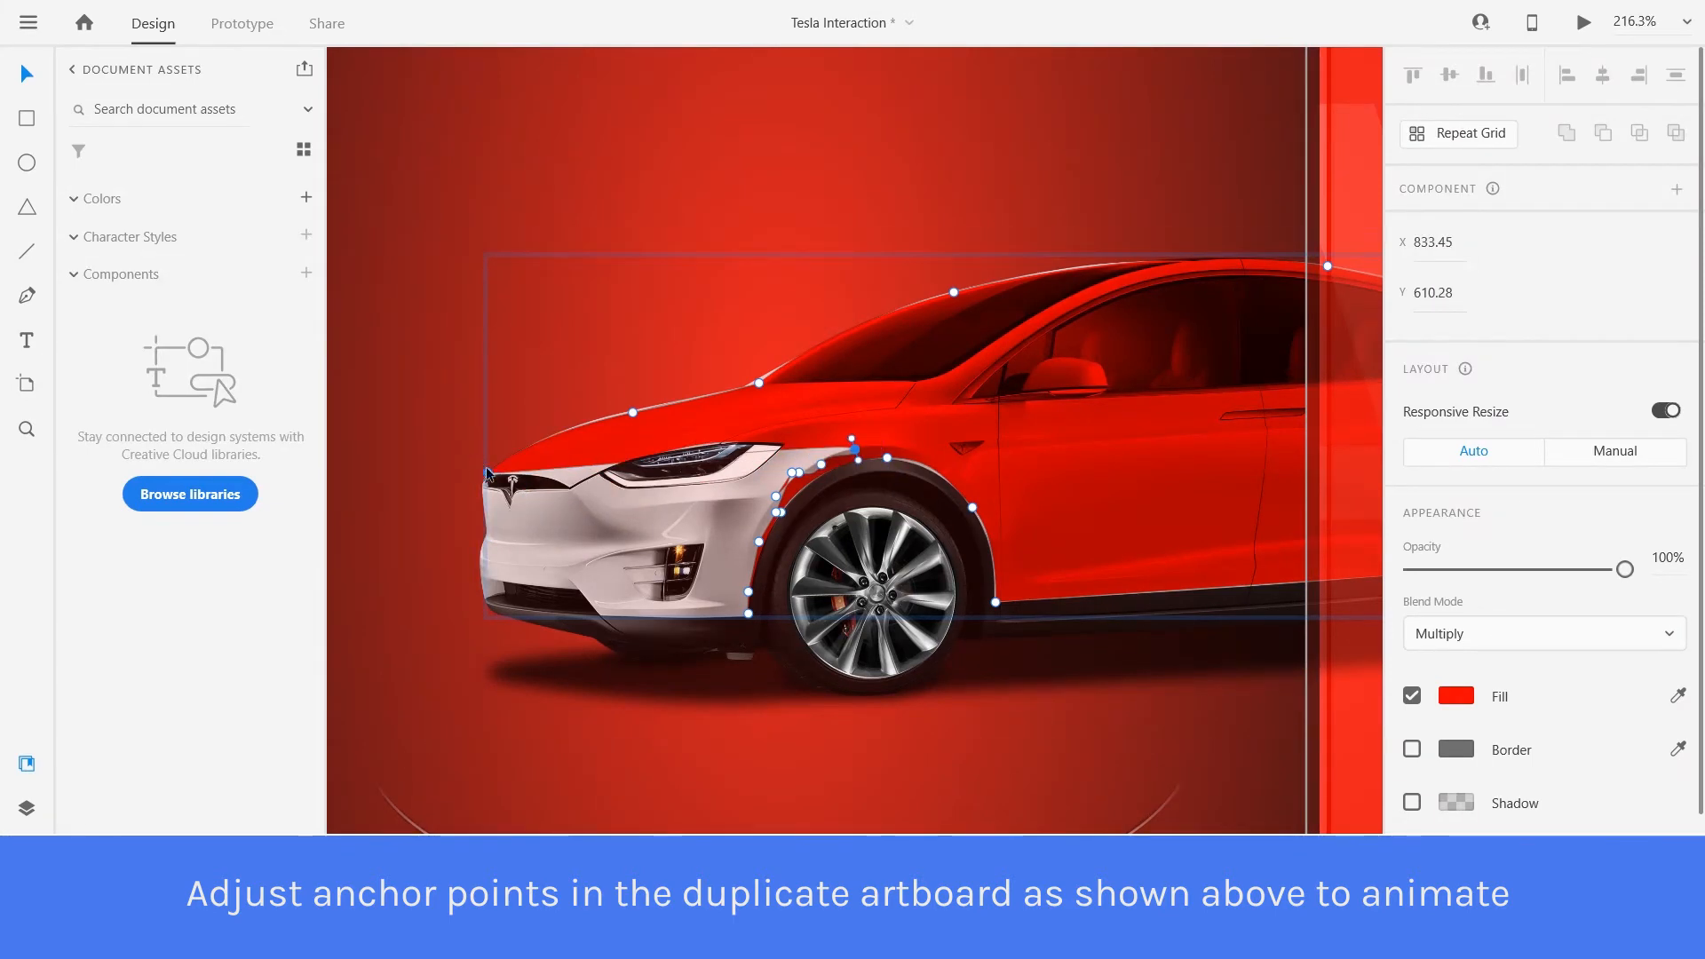
{"action": "left_click_drag", "start_coordinate": [843, 416], "coordinate": [907, 450]}
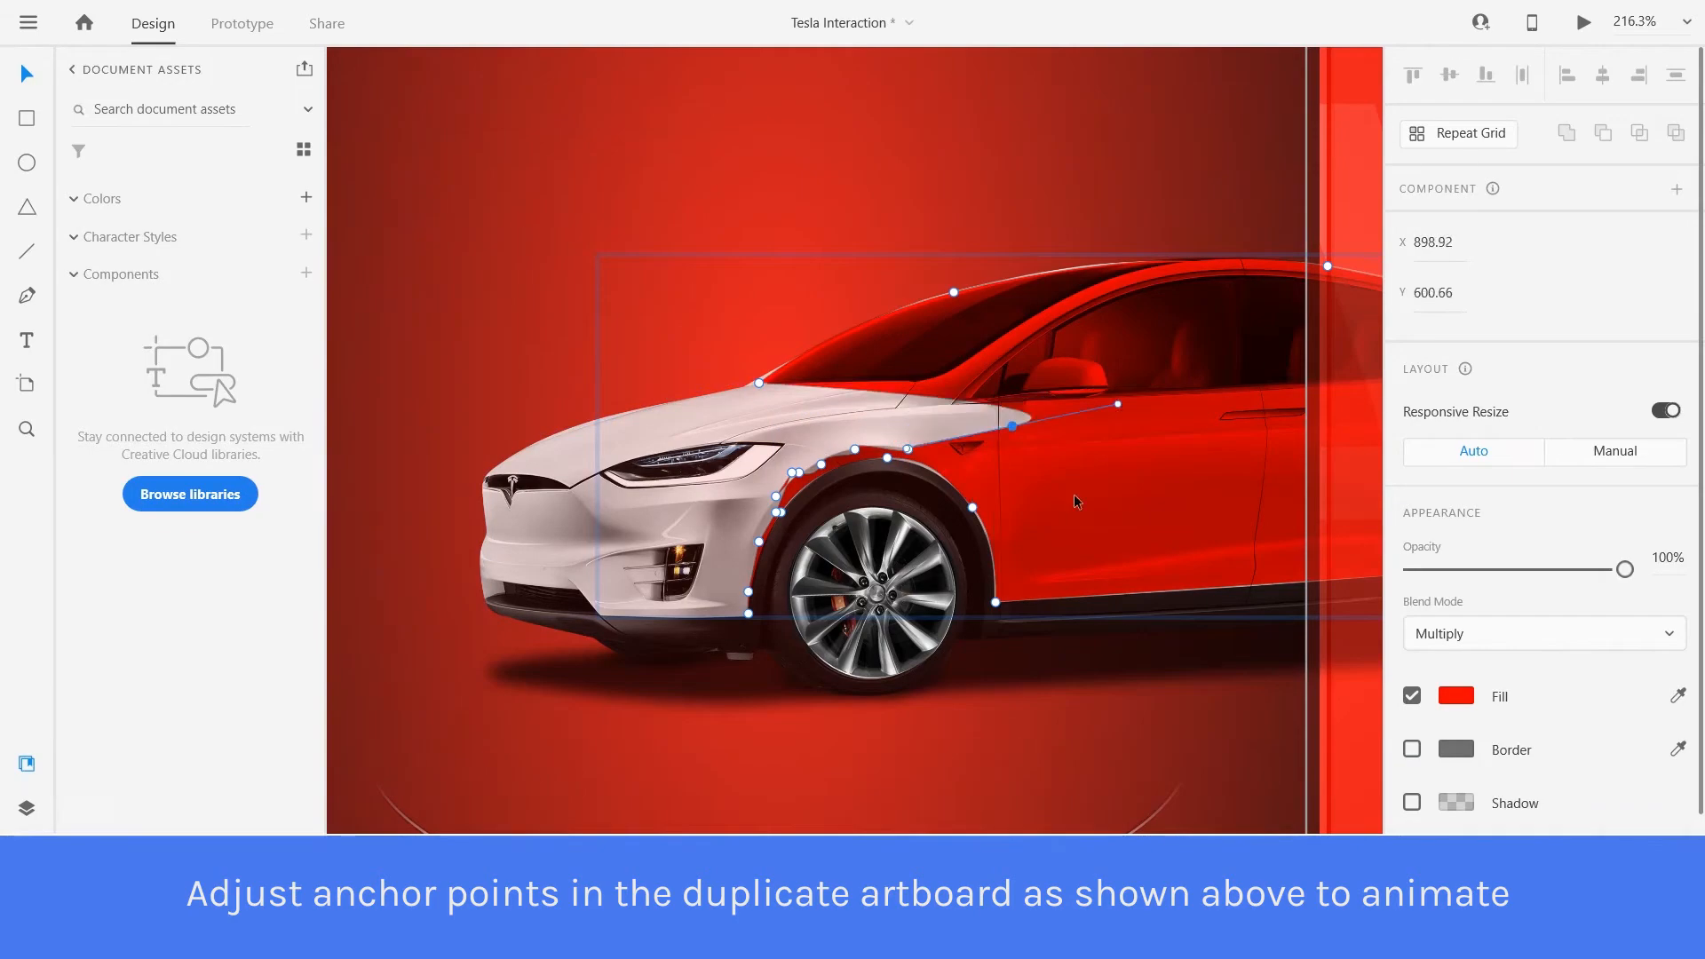
{"action": "left_click_drag", "start_coordinate": [968, 444], "coordinate": [1010, 443]}
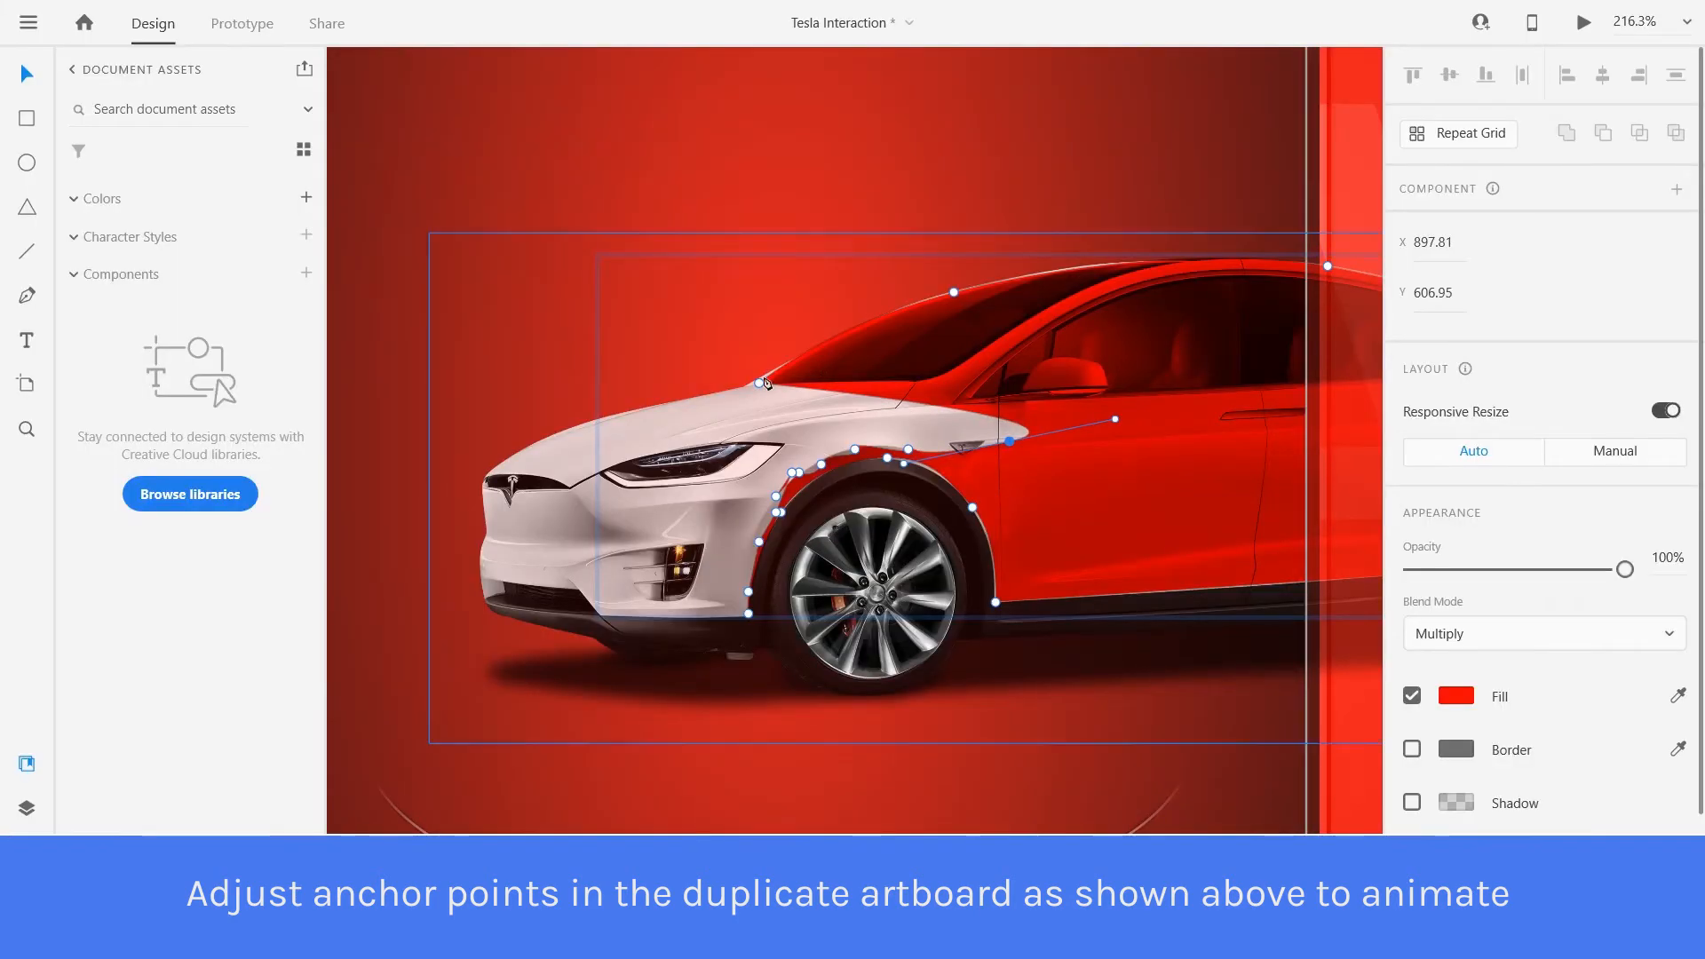
{"action": "left_click_drag", "start_coordinate": [765, 383], "coordinate": [1148, 402]}
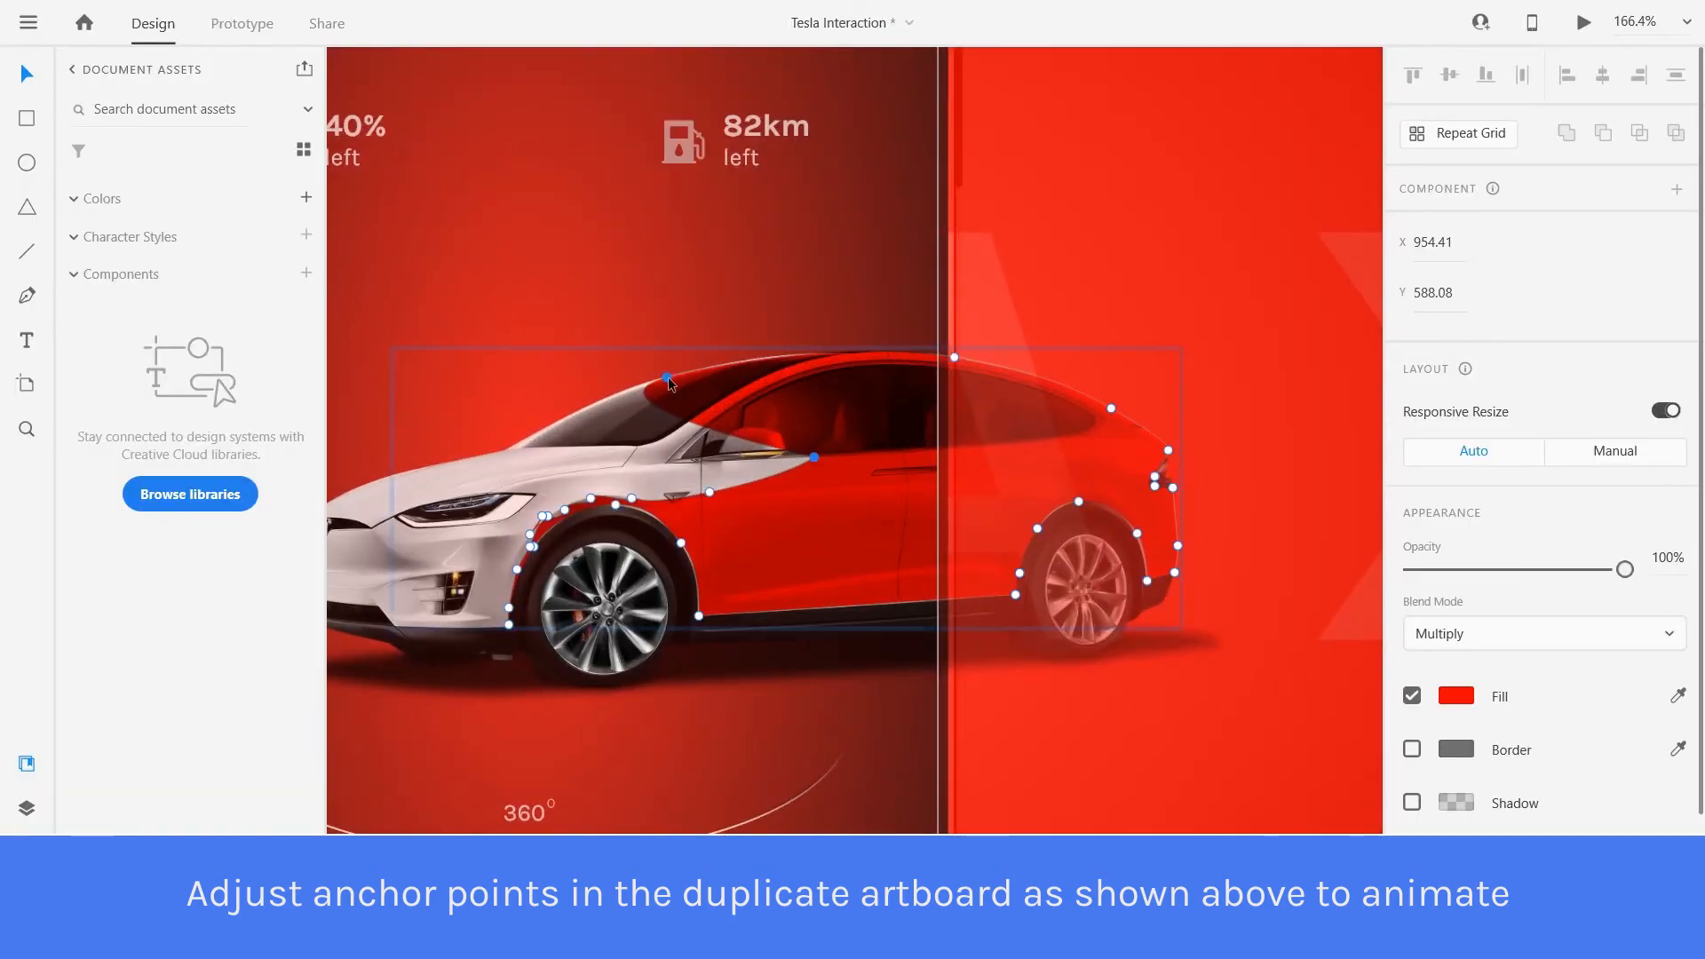
{"action": "left_click_drag", "start_coordinate": [670, 378], "coordinate": [978, 488]}
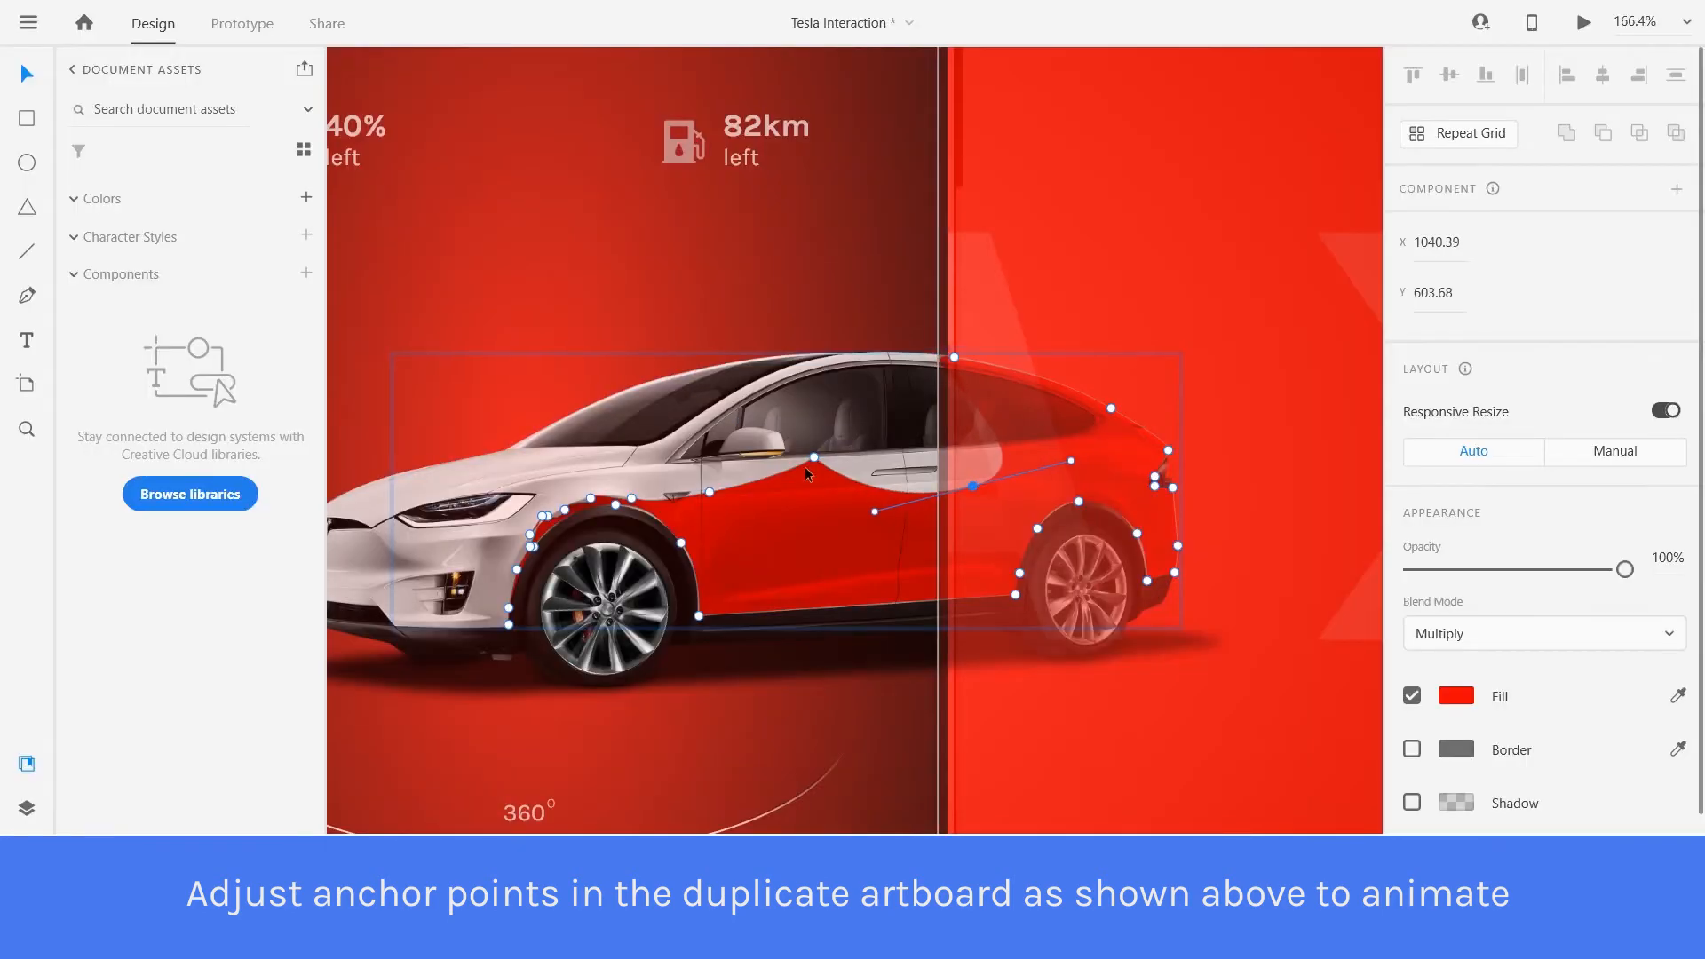
Move the overlay's door and front-fender anchor points down to the car's sill between the two wheels.
{"action": "left_click_drag", "start_coordinate": [813, 458], "coordinate": [805, 609]}
{"action": "scroll", "coordinate": [805, 610], "scroll_direction": "up", "scroll_amount": 5}
{"action": "left_click", "coordinate": [697, 440], "text": "shift"}
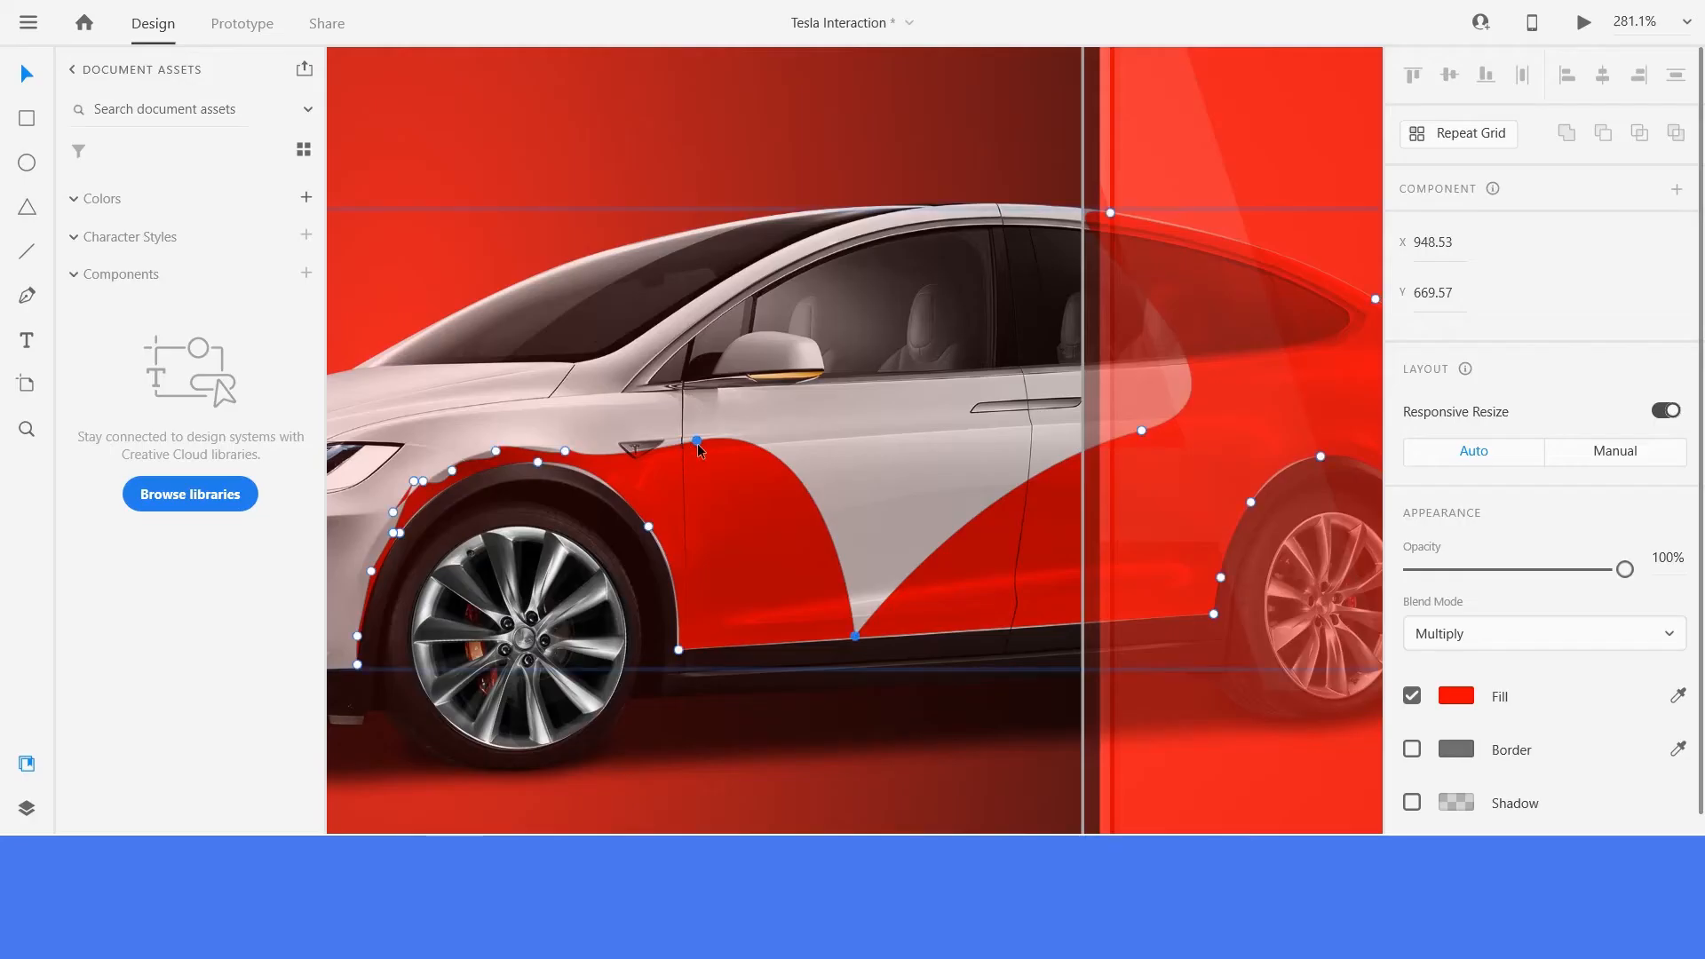
{"action": "left_click_drag", "start_coordinate": [697, 441], "coordinate": [762, 641]}
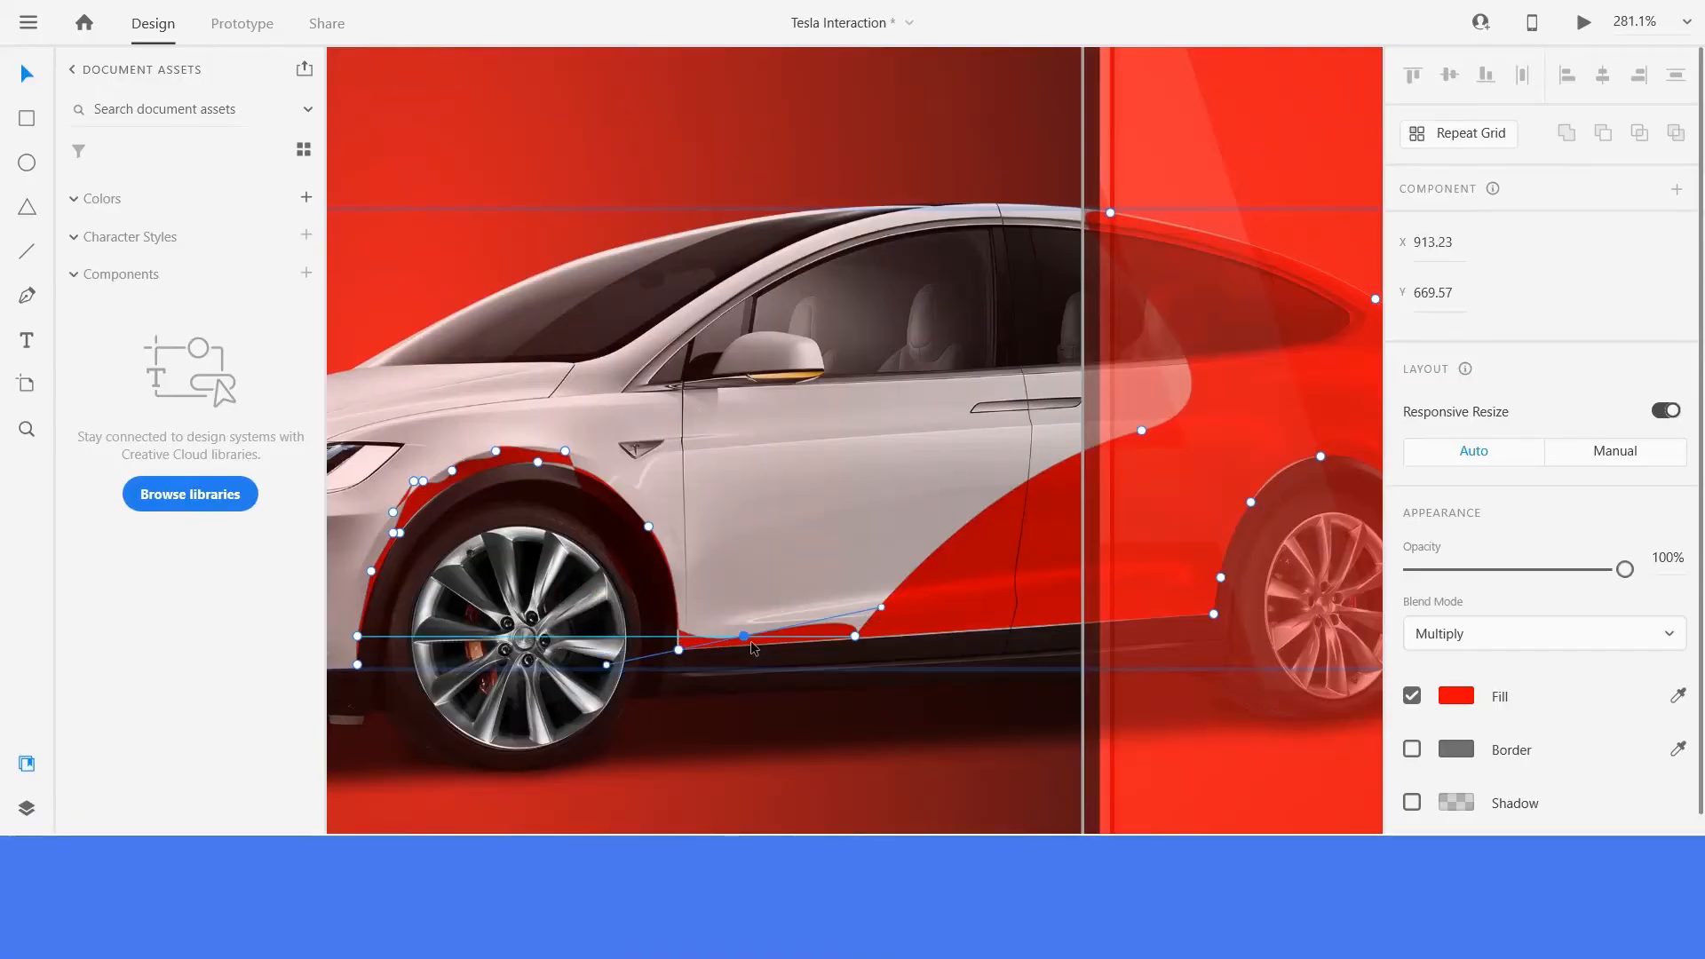
{"action": "scroll", "coordinate": [1208, 529], "scroll_direction": "down", "scroll_amount": 5}
{"action": "scroll", "coordinate": [949, 456], "scroll_direction": "up", "scroll_amount": 3}
{"action": "left_click", "coordinate": [932, 460], "text": "shift"}
{"action": "left_click_drag", "start_coordinate": [930, 474], "coordinate": [782, 653]}
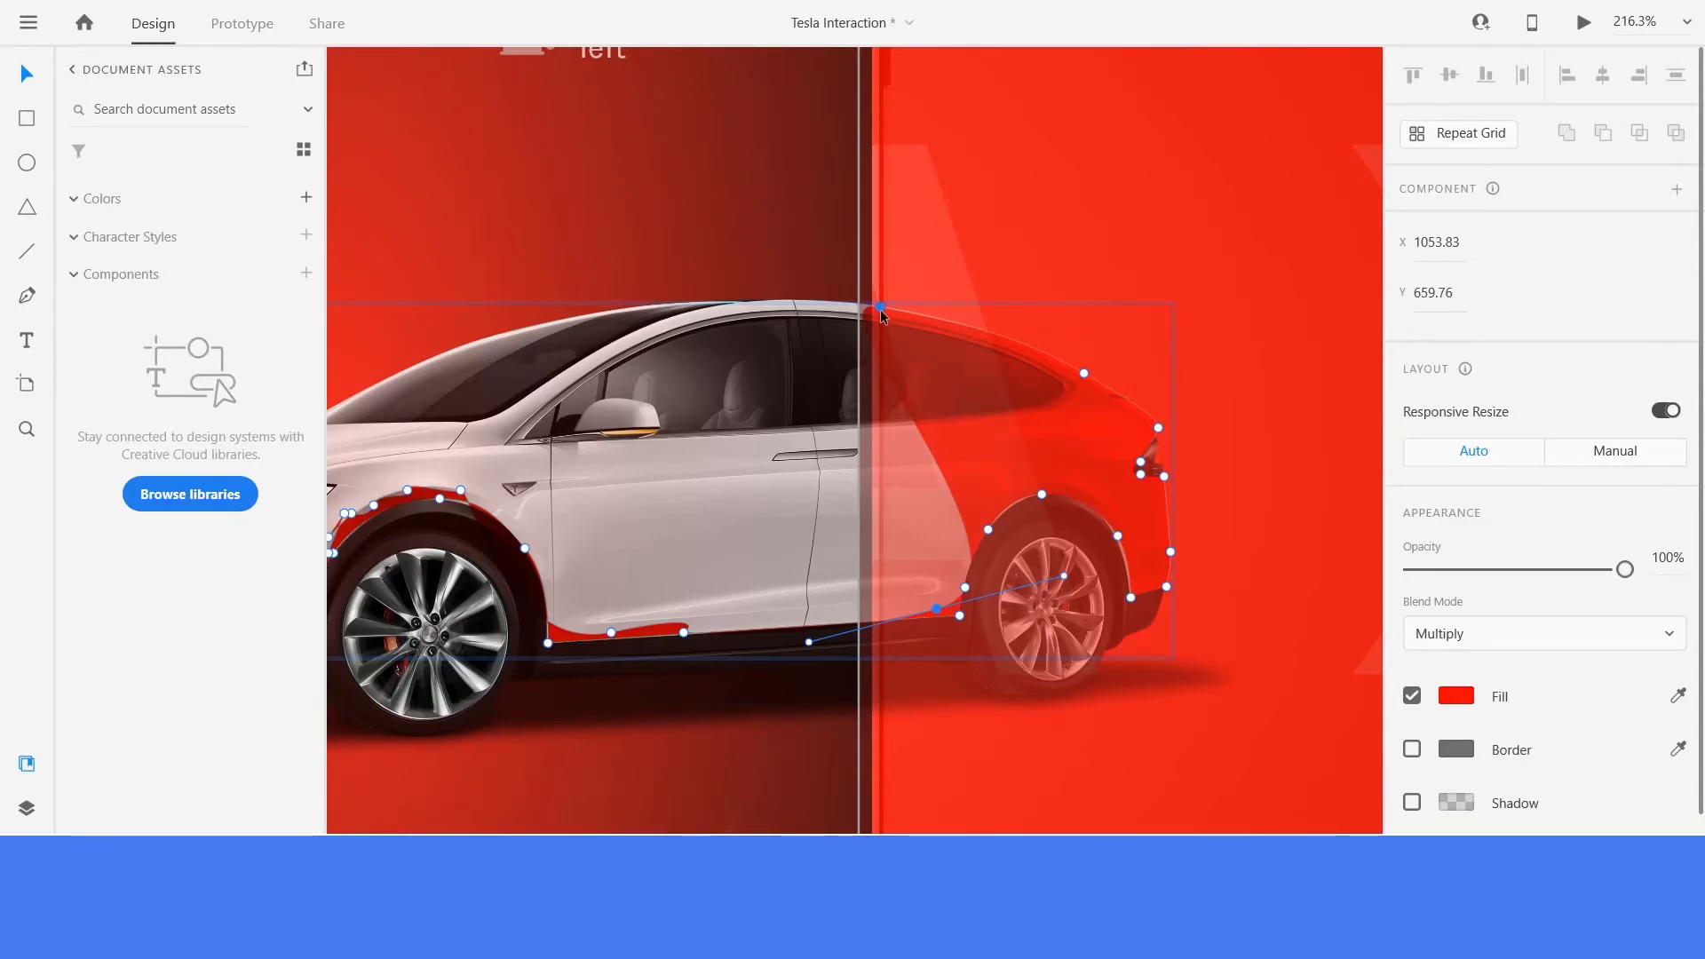
Lower the overlay's rear-roof, tail and taillight anchor points to the rear wheel arch and rear bumper.
{"action": "left_click", "coordinate": [1051, 513]}
{"action": "left_click_drag", "start_coordinate": [1037, 483], "coordinate": [1121, 533]}
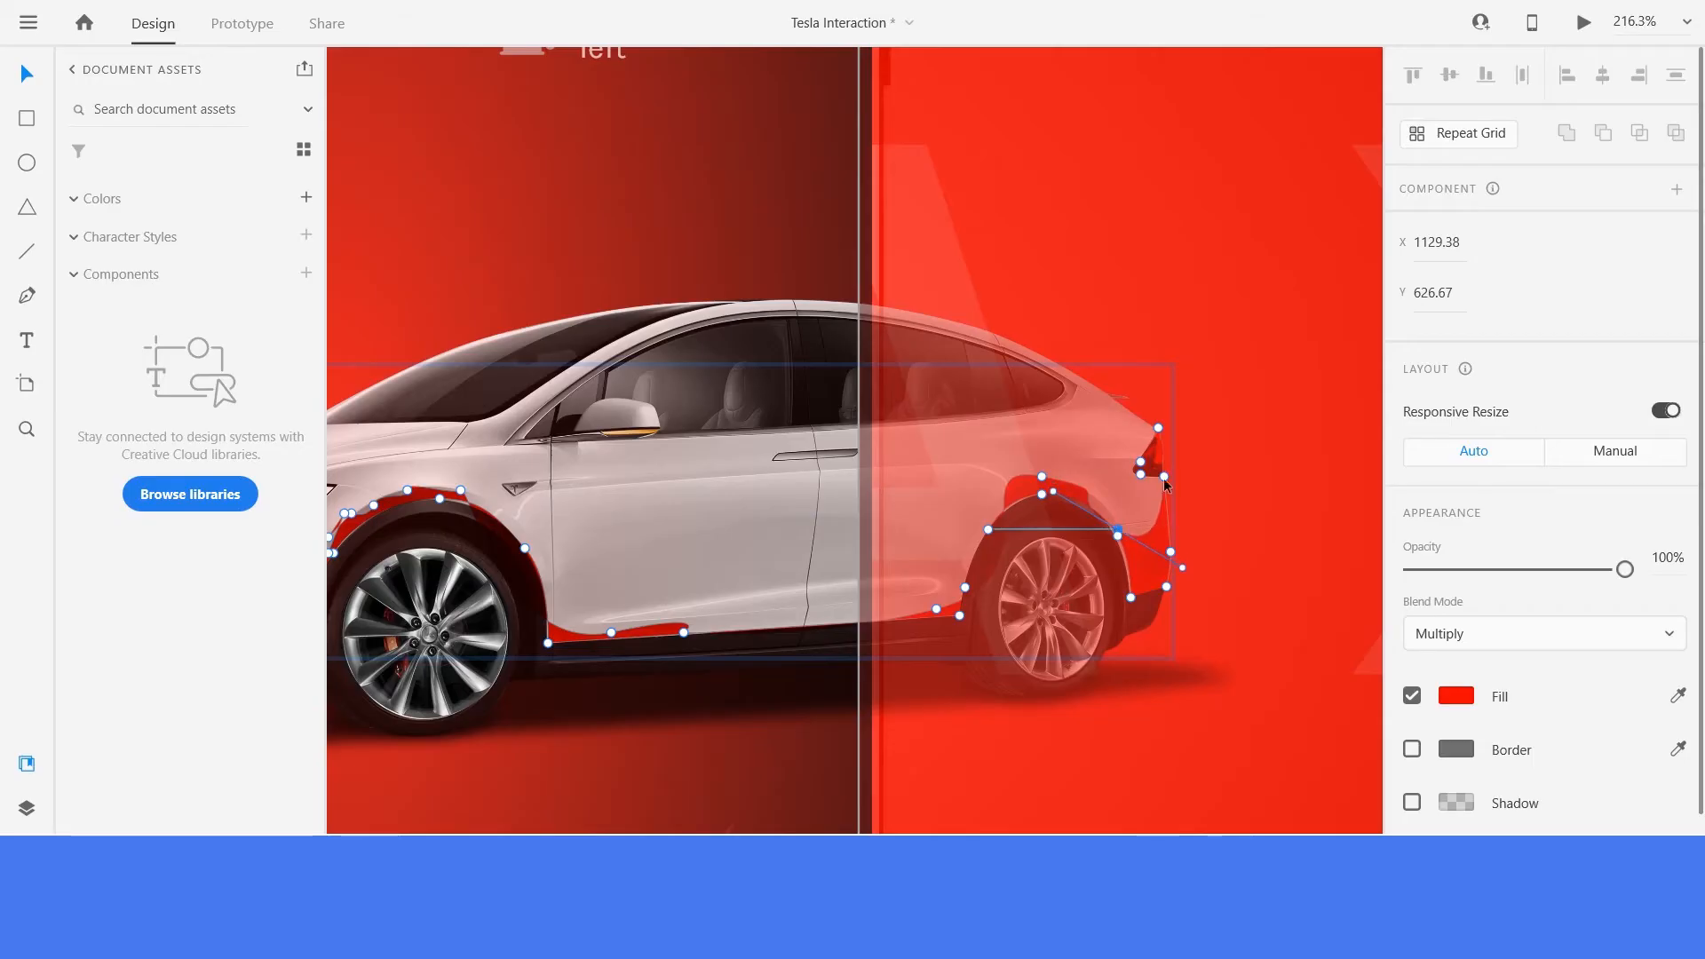
{"action": "left_click_drag", "start_coordinate": [1159, 429], "coordinate": [1106, 516]}
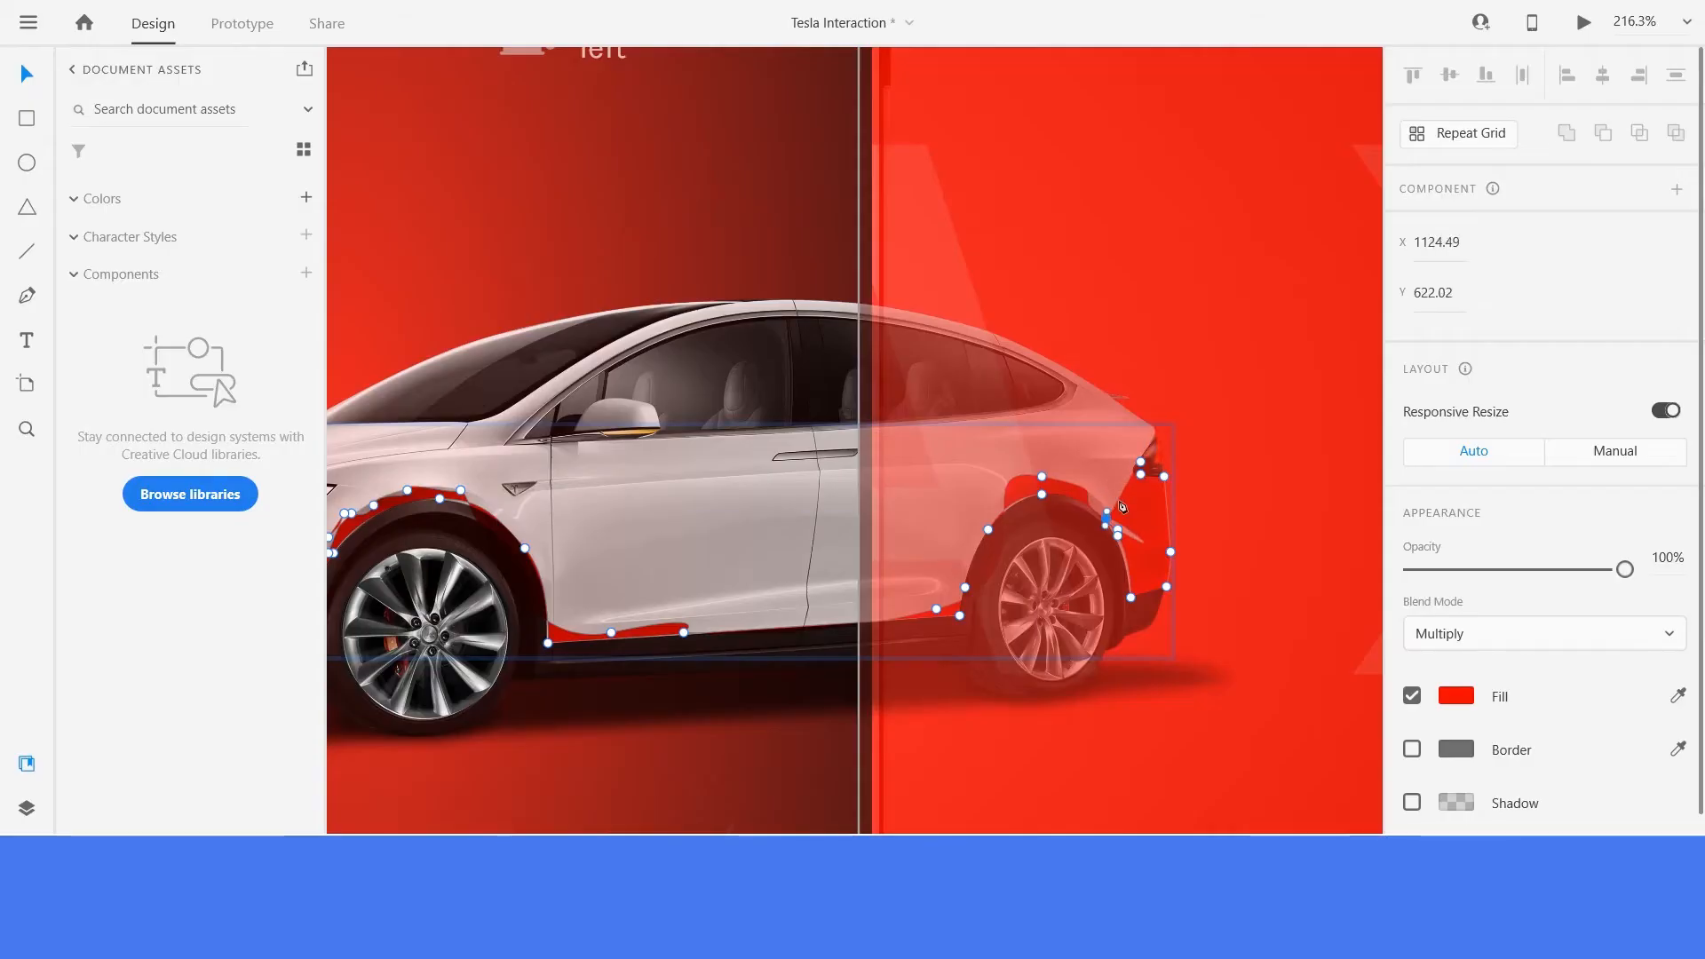
{"action": "scroll", "coordinate": [1137, 470], "scroll_direction": "up", "scroll_amount": 5}
{"action": "left_click_drag", "start_coordinate": [1121, 450], "coordinate": [1176, 598]}
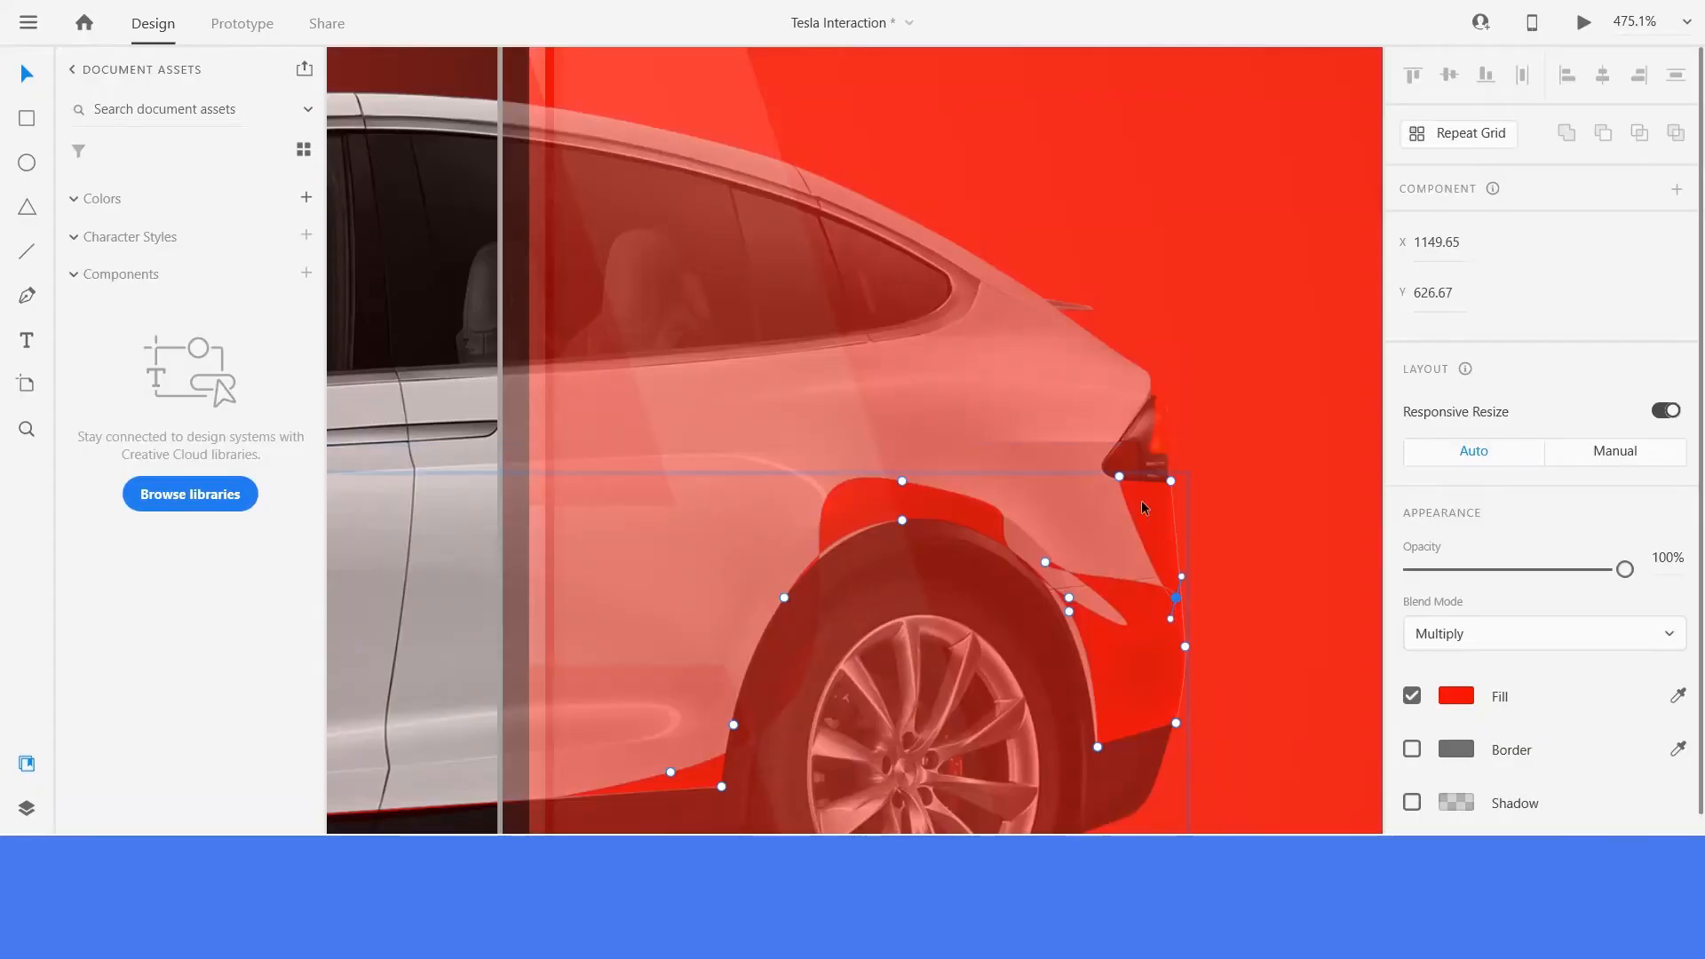
{"action": "left_click_drag", "start_coordinate": [1120, 480], "coordinate": [1171, 636]}
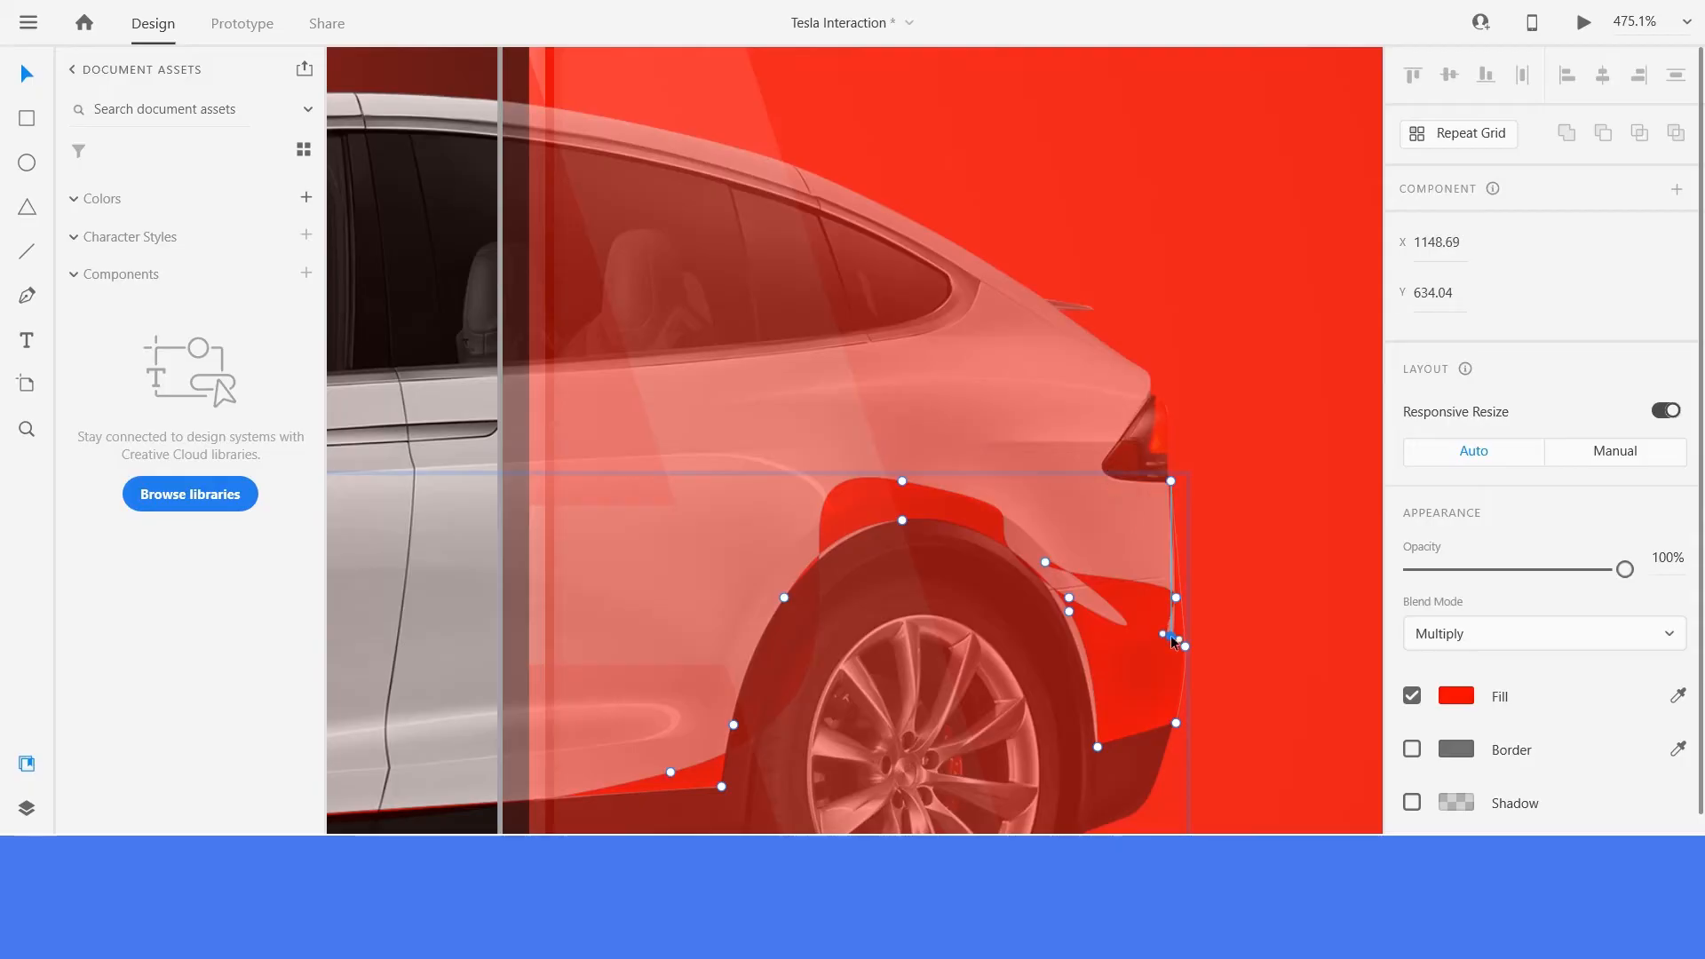
Gather the overlay's remaining tail anchor points around the rear wheel arch and bumper, and set the overlay's opacity to 0%.
{"action": "left_click", "coordinate": [1170, 483]}
{"action": "left_click", "coordinate": [1071, 598]}
{"action": "left_click_drag", "start_coordinate": [1073, 597], "coordinate": [1108, 705]}
{"action": "left_click_drag", "start_coordinate": [1050, 565], "coordinate": [1159, 693]}
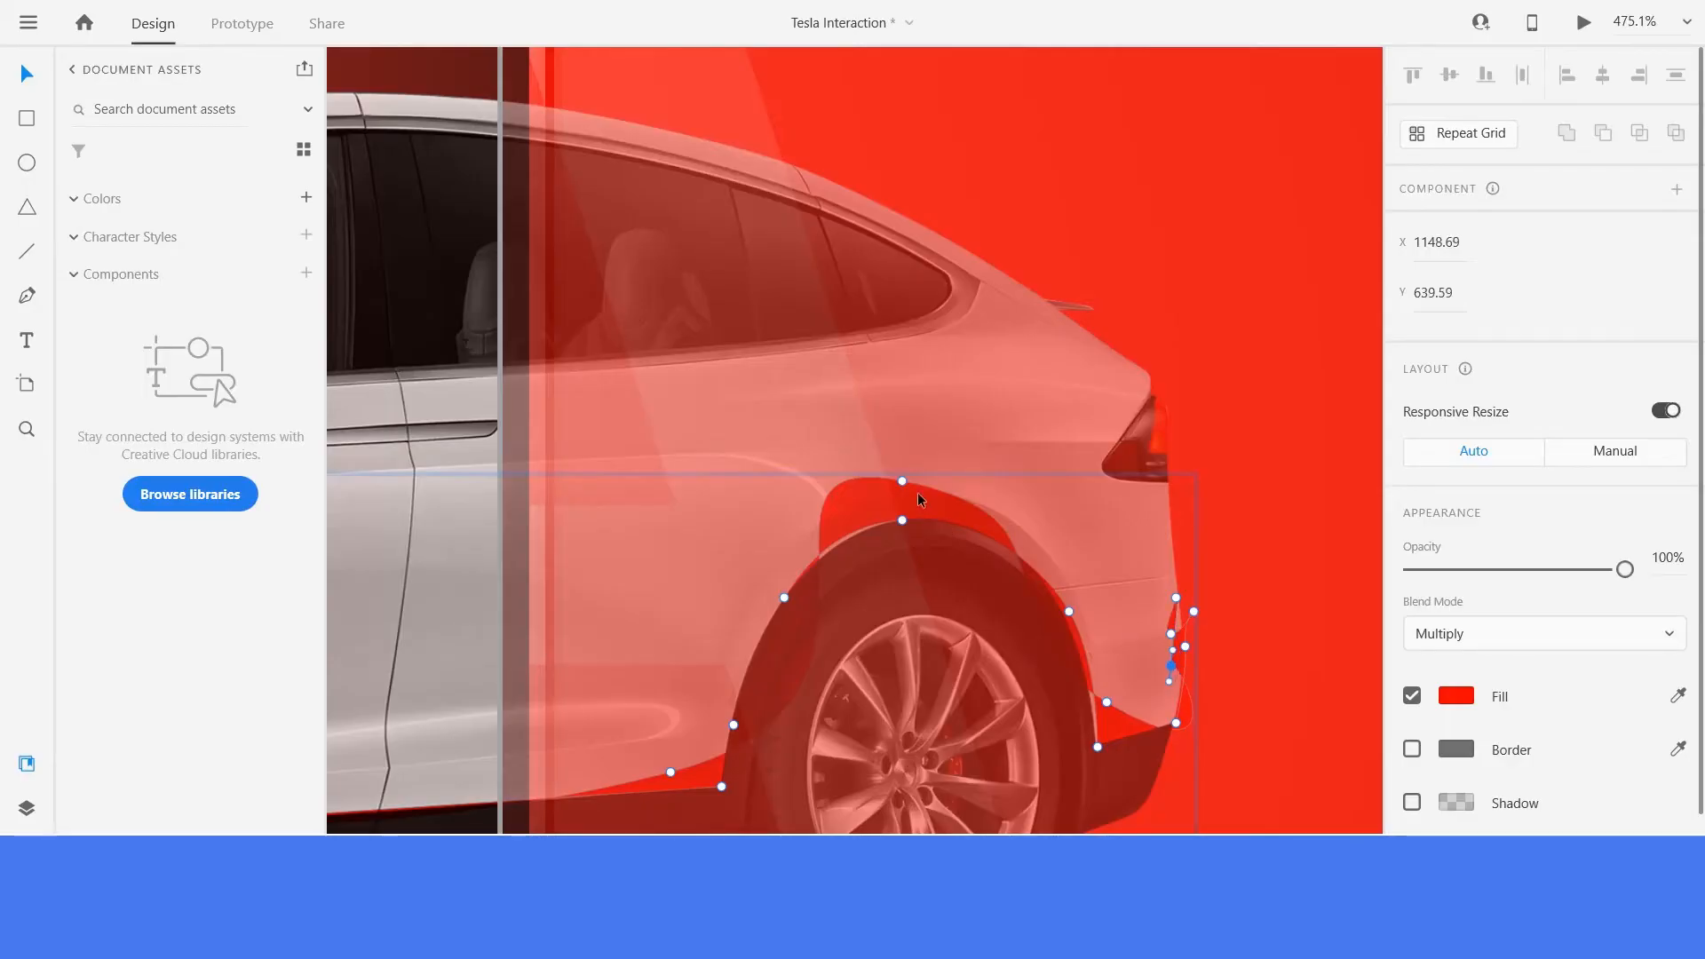
{"action": "scroll", "coordinate": [1048, 579], "scroll_direction": "down", "scroll_amount": 10}
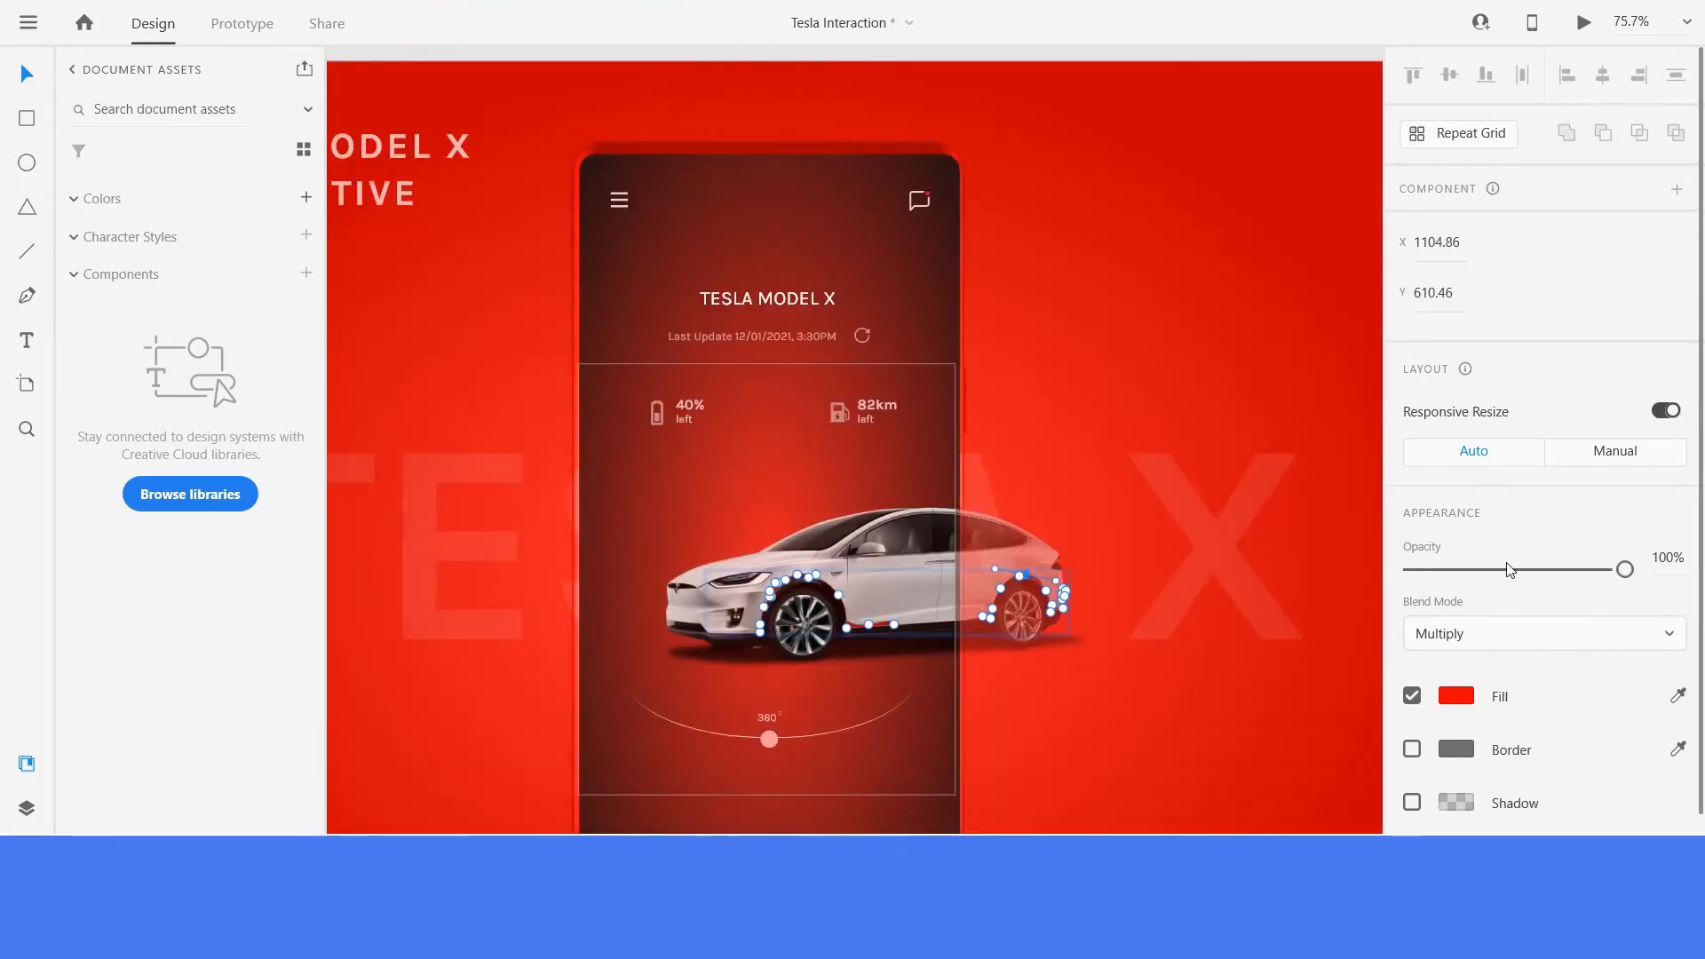
{"action": "left_click_drag", "start_coordinate": [1630, 571], "coordinate": [1614, 570]}
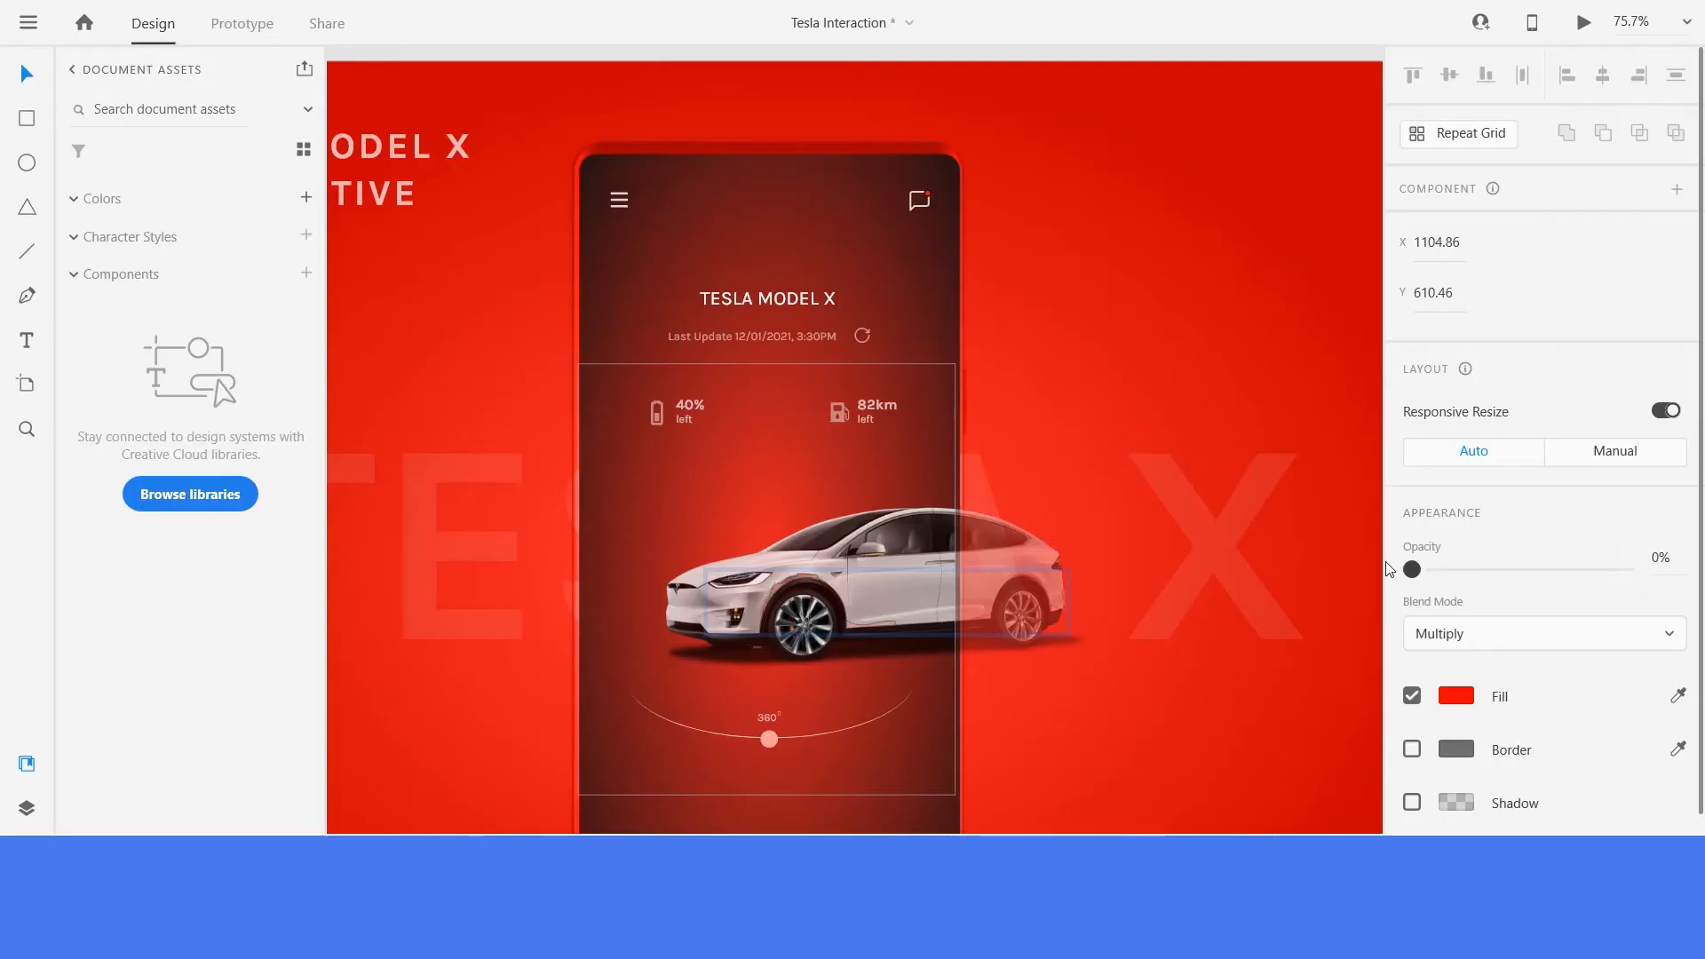
Link the zigzag bolt icon in Drbbleshot5 – 21's menu to Drbbleshot5 – 22 with a Tap Auto-Animate interaction, Ease In-Out, 3 s.
{"action": "key", "text": "ctrl+2"}
{"action": "scroll", "coordinate": [672, 619], "scroll_direction": "down", "scroll_amount": 6}
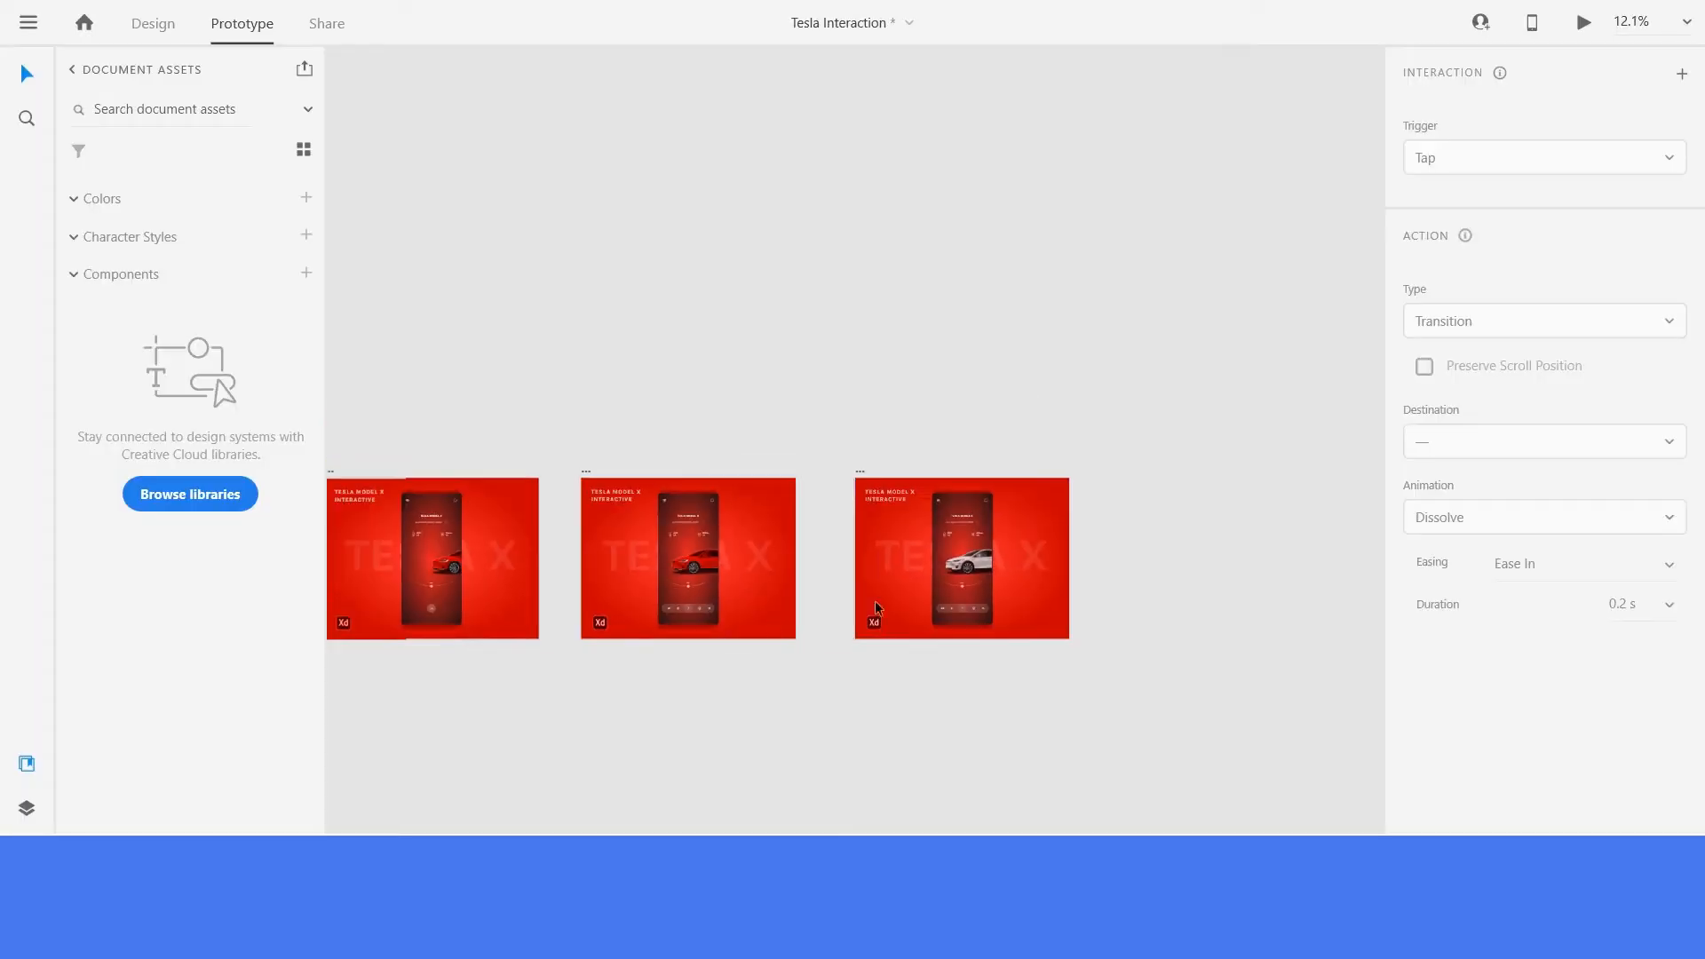
{"action": "scroll", "coordinate": [949, 559], "scroll_direction": "up", "scroll_amount": 5}
{"action": "scroll", "coordinate": [1141, 568], "scroll_direction": "down", "scroll_amount": 3}
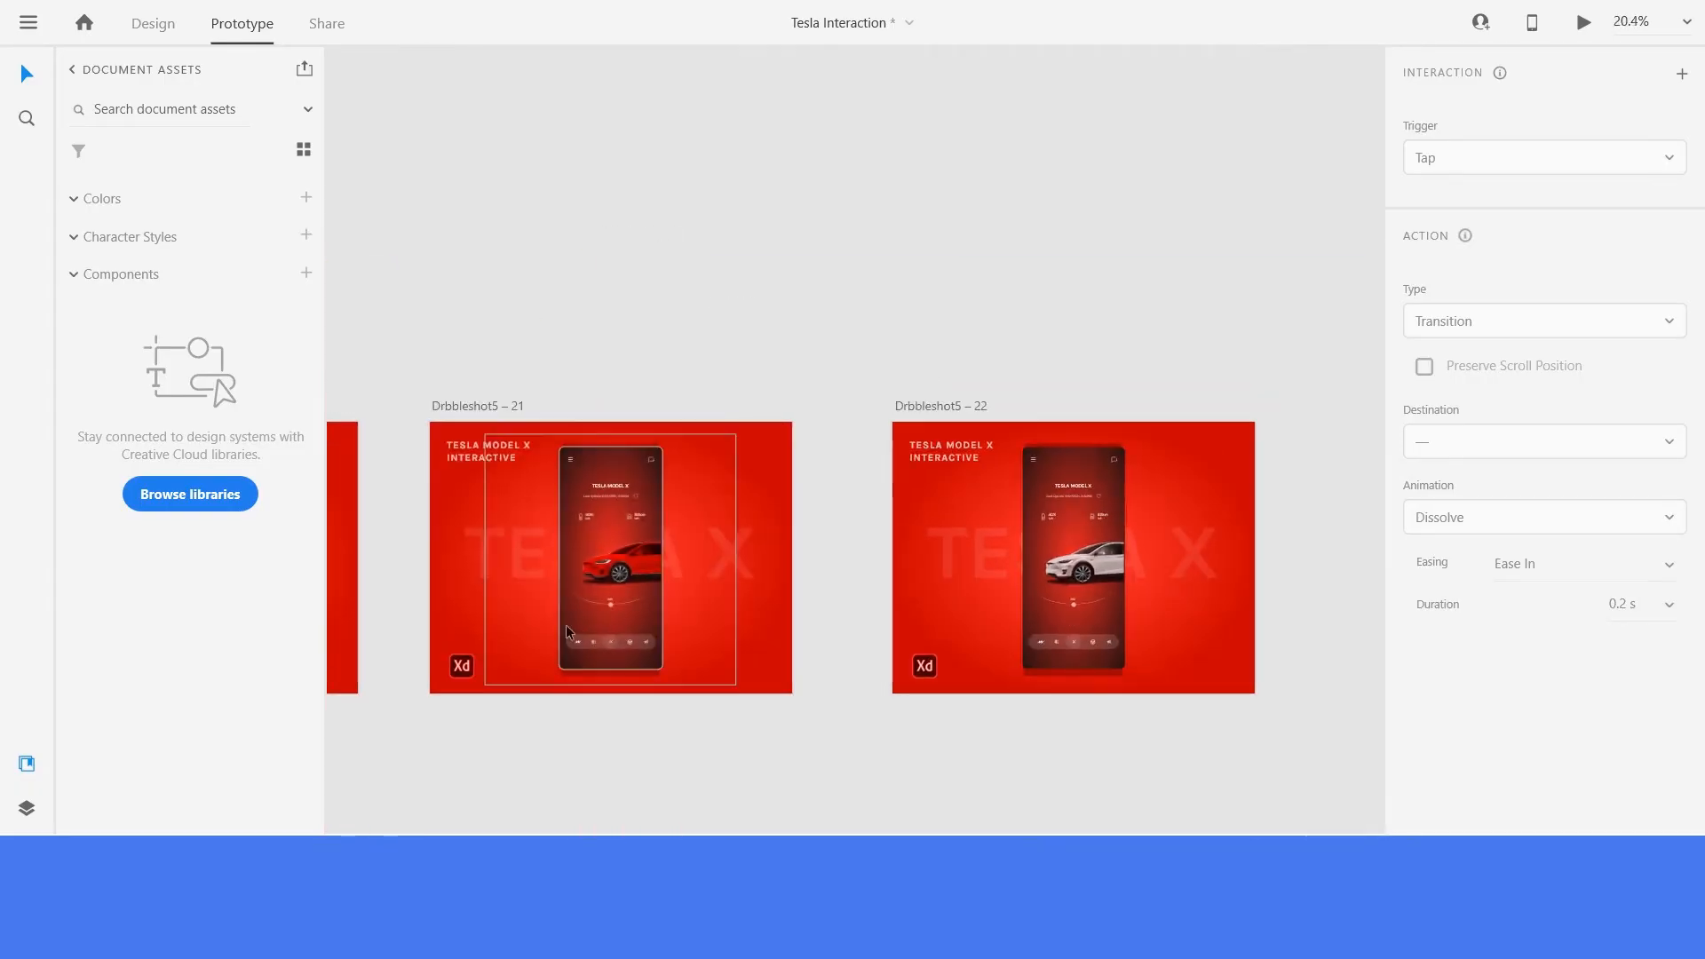
{"action": "scroll", "coordinate": [566, 625], "scroll_direction": "up", "scroll_amount": 8}
{"action": "left_click", "coordinate": [641, 646]}
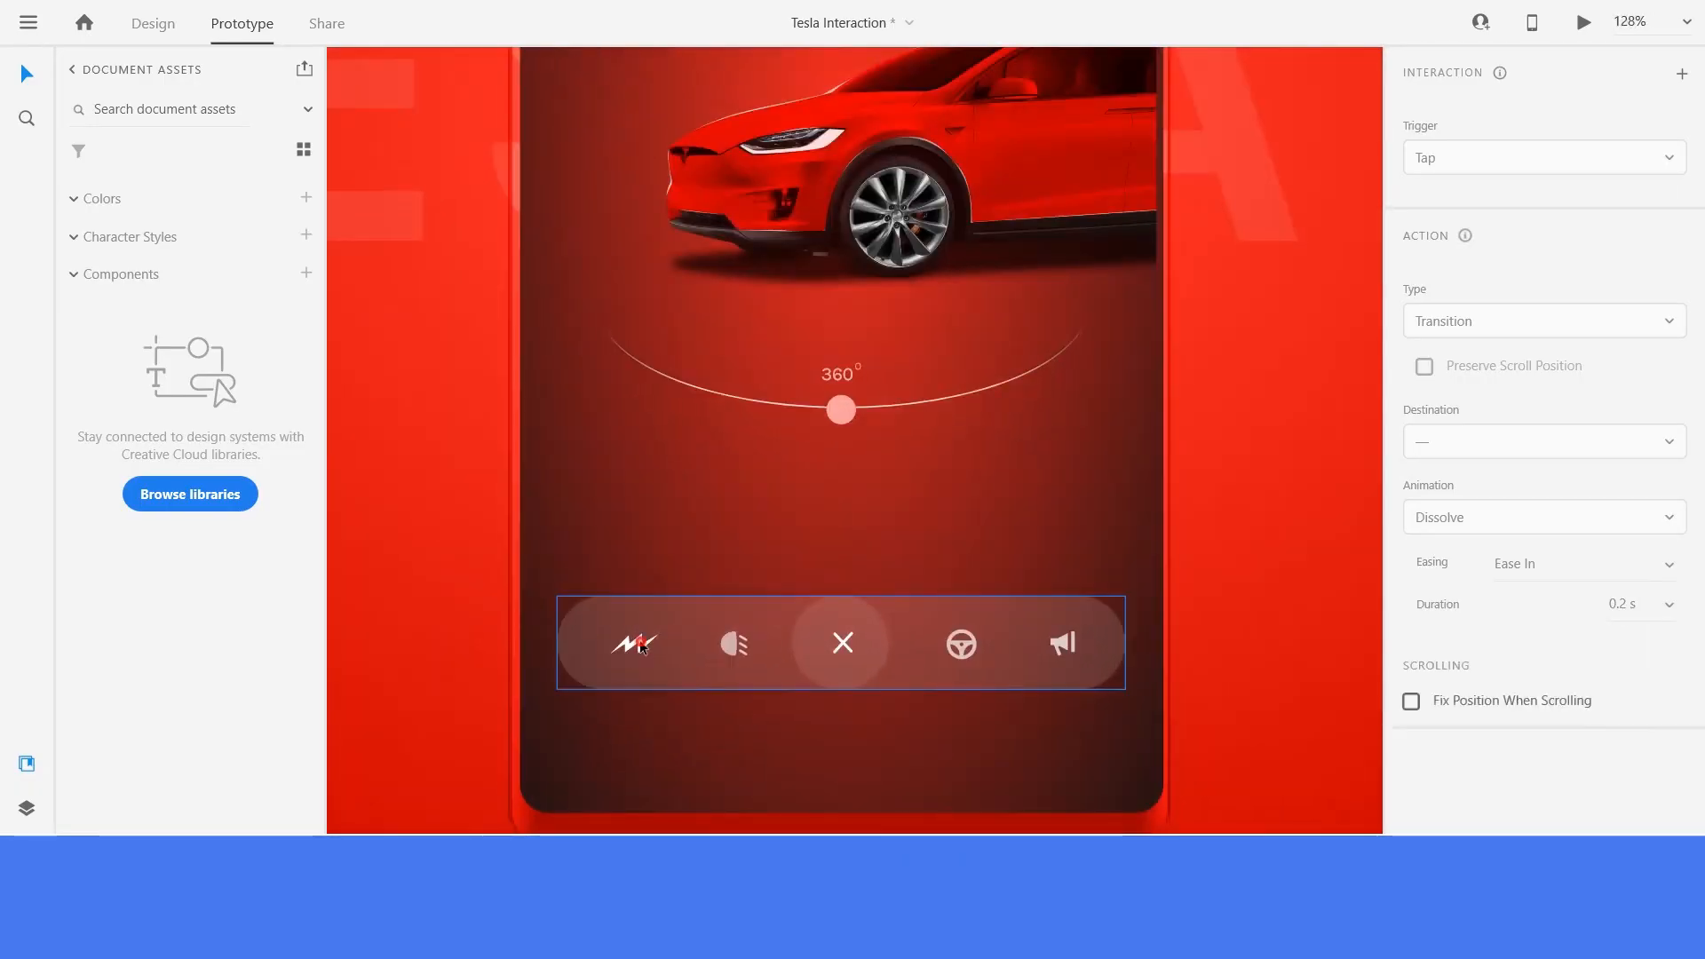
{"action": "double_click", "coordinate": [641, 647]}
{"action": "scroll", "coordinate": [657, 645], "scroll_direction": "down", "scroll_amount": 4}
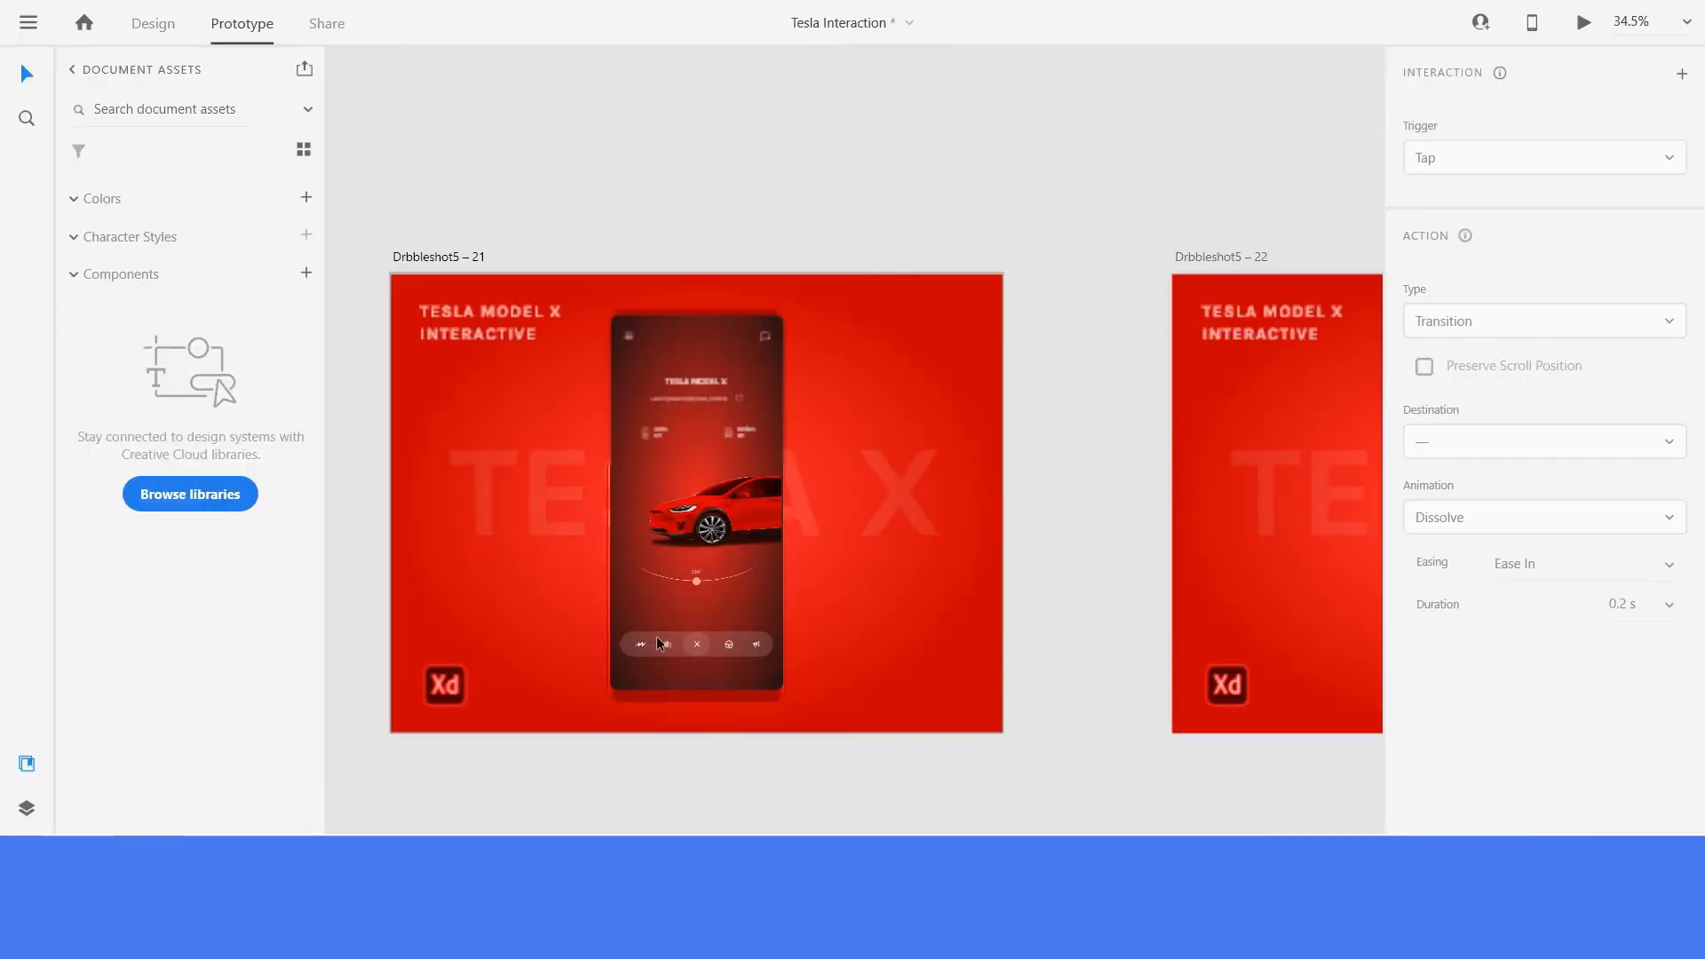
{"action": "scroll", "coordinate": [658, 635], "scroll_direction": "down", "scroll_amount": 2}
{"action": "left_click_drag", "start_coordinate": [652, 641], "coordinate": [985, 530]}
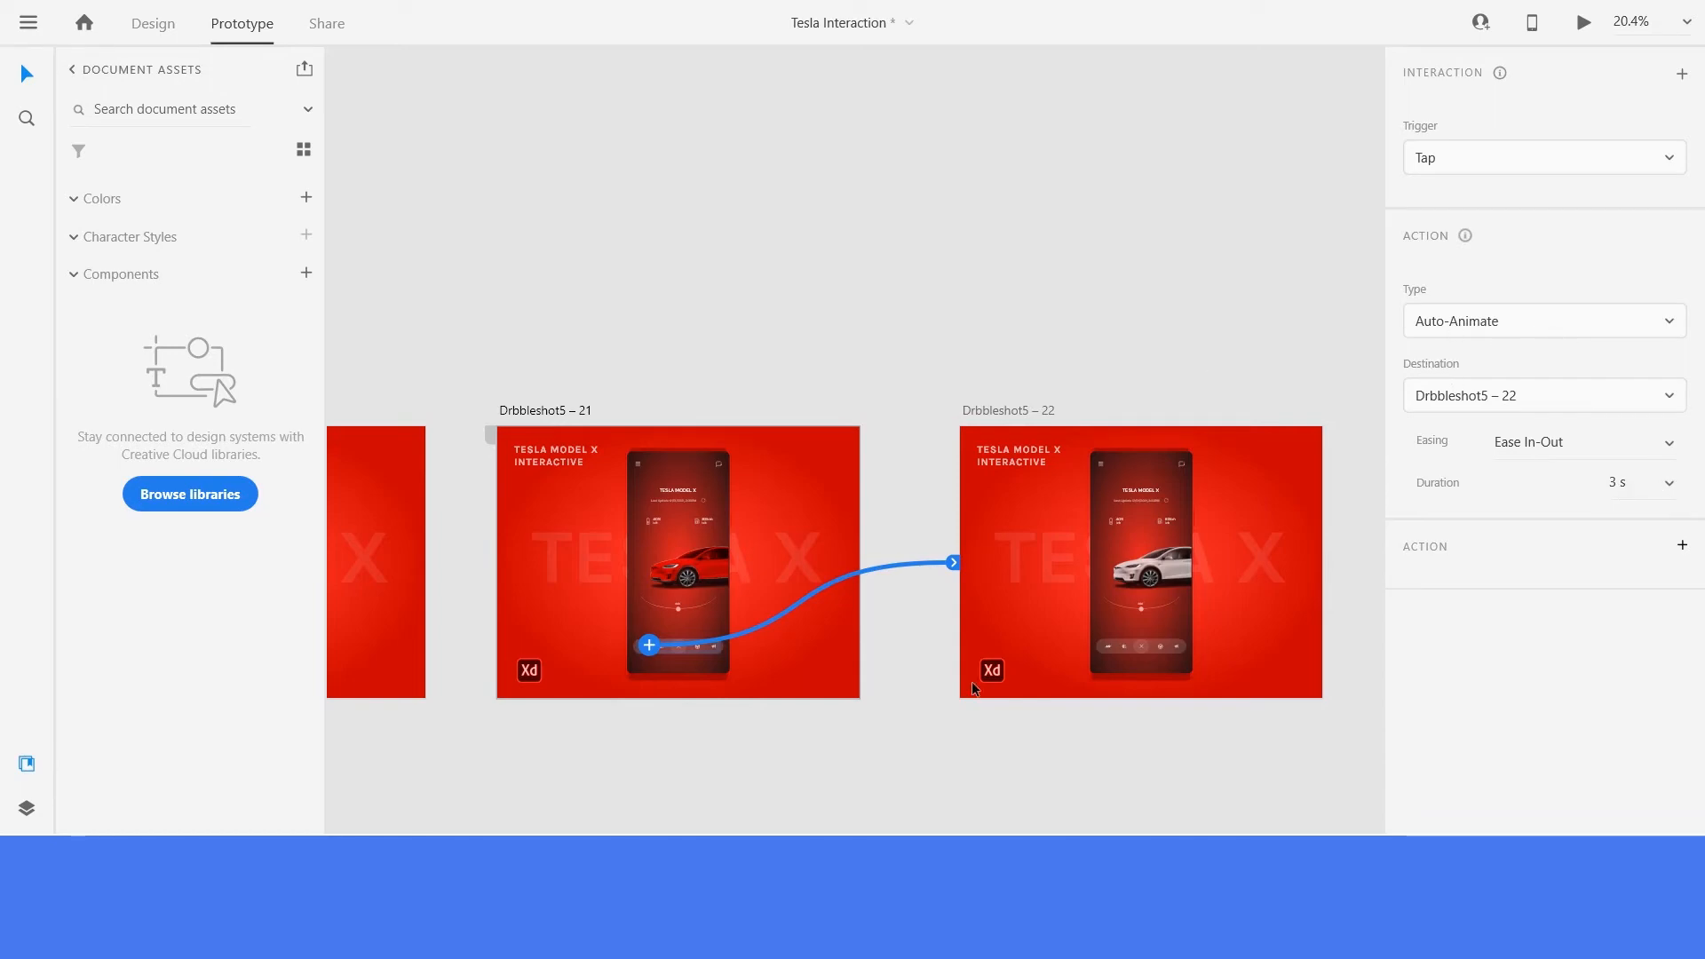
Preview the bolt icon's color transition starting from Drbbleshot5 – 21, and close the preview.
{"action": "left_click", "coordinate": [886, 778]}
{"action": "left_click", "coordinate": [519, 408]}
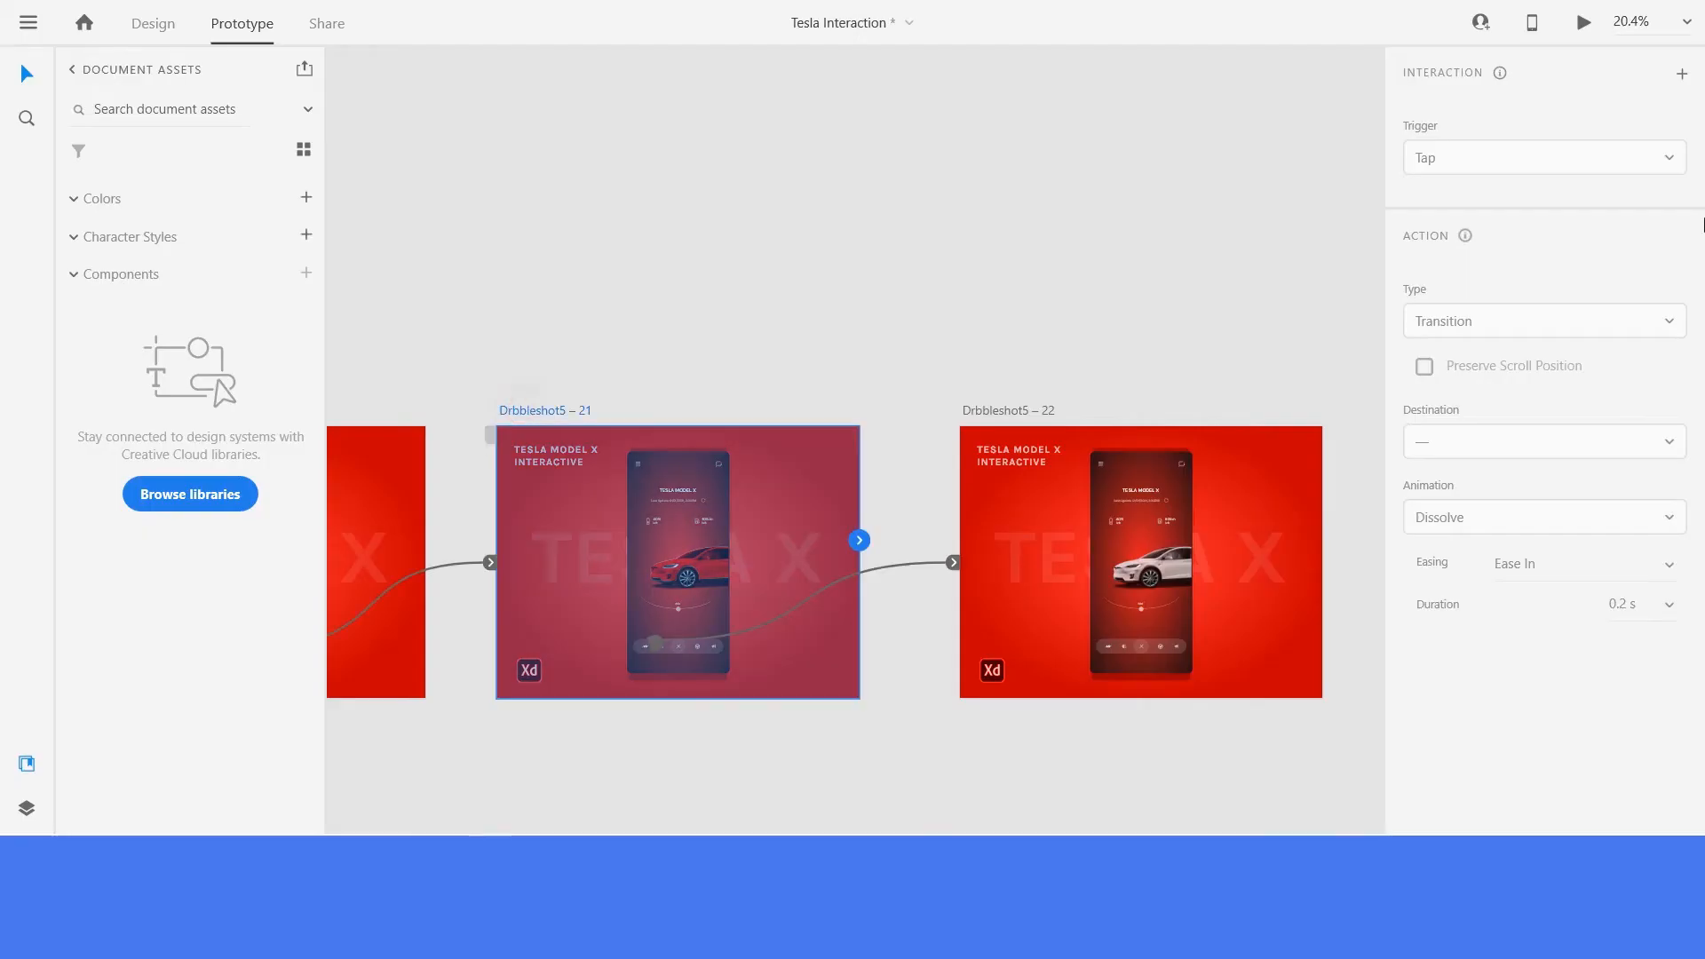
{"action": "left_click", "coordinate": [1584, 20]}
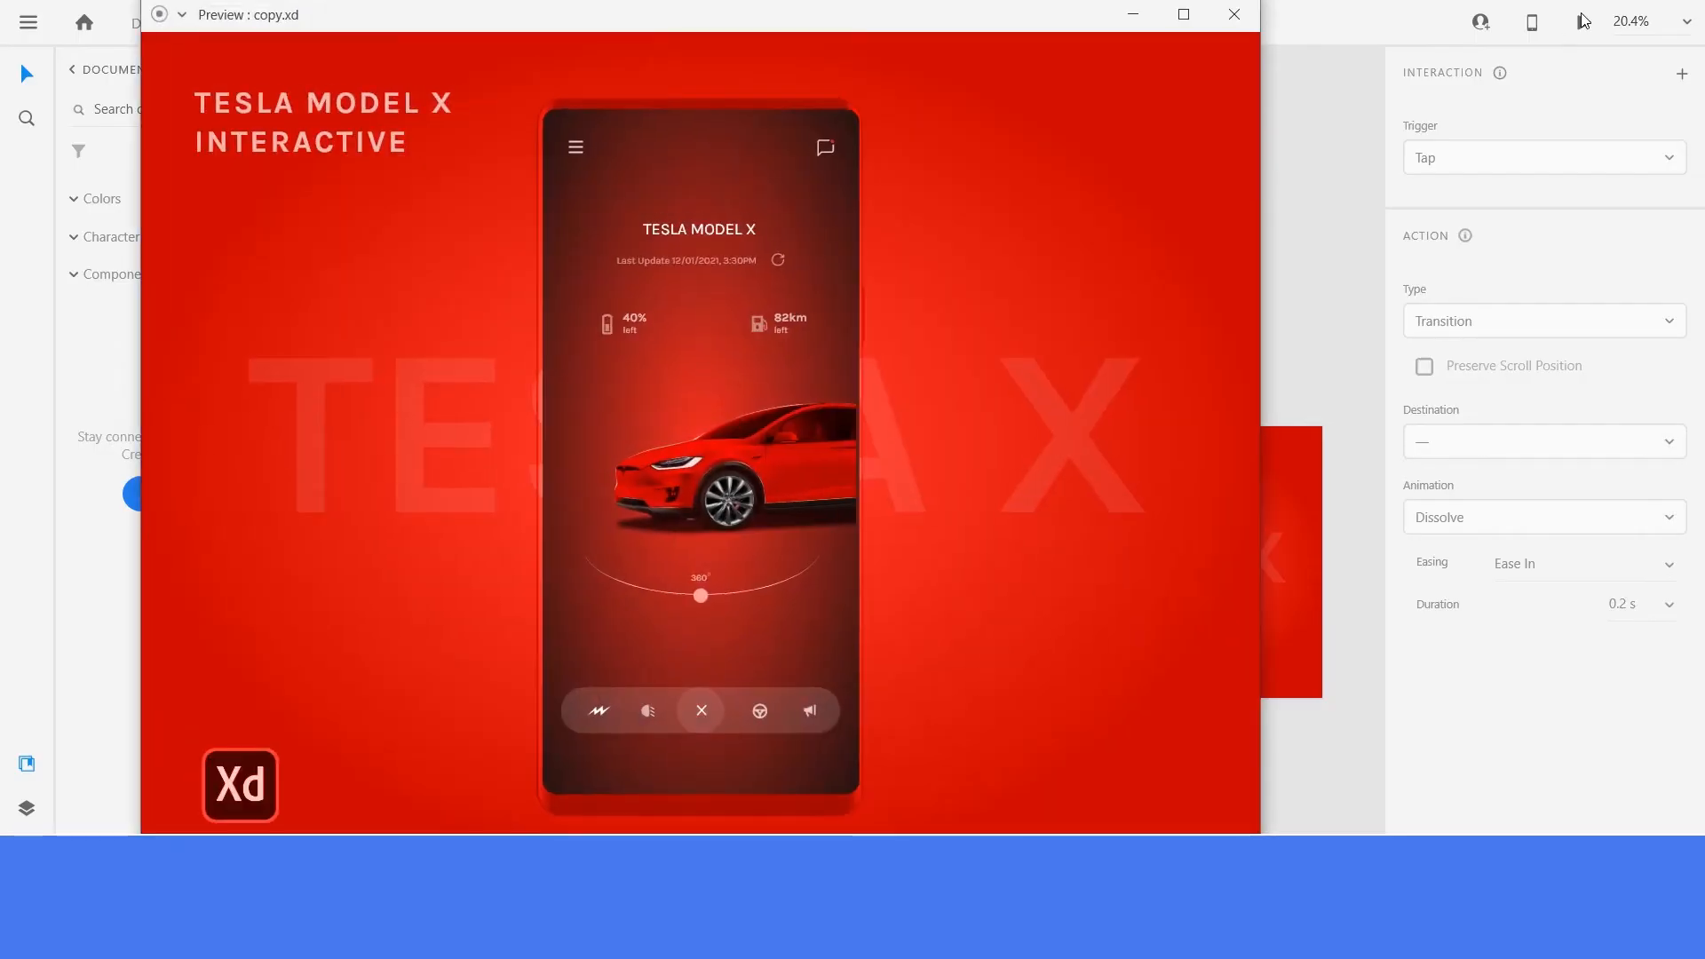
{"action": "left_click", "coordinate": [595, 710]}
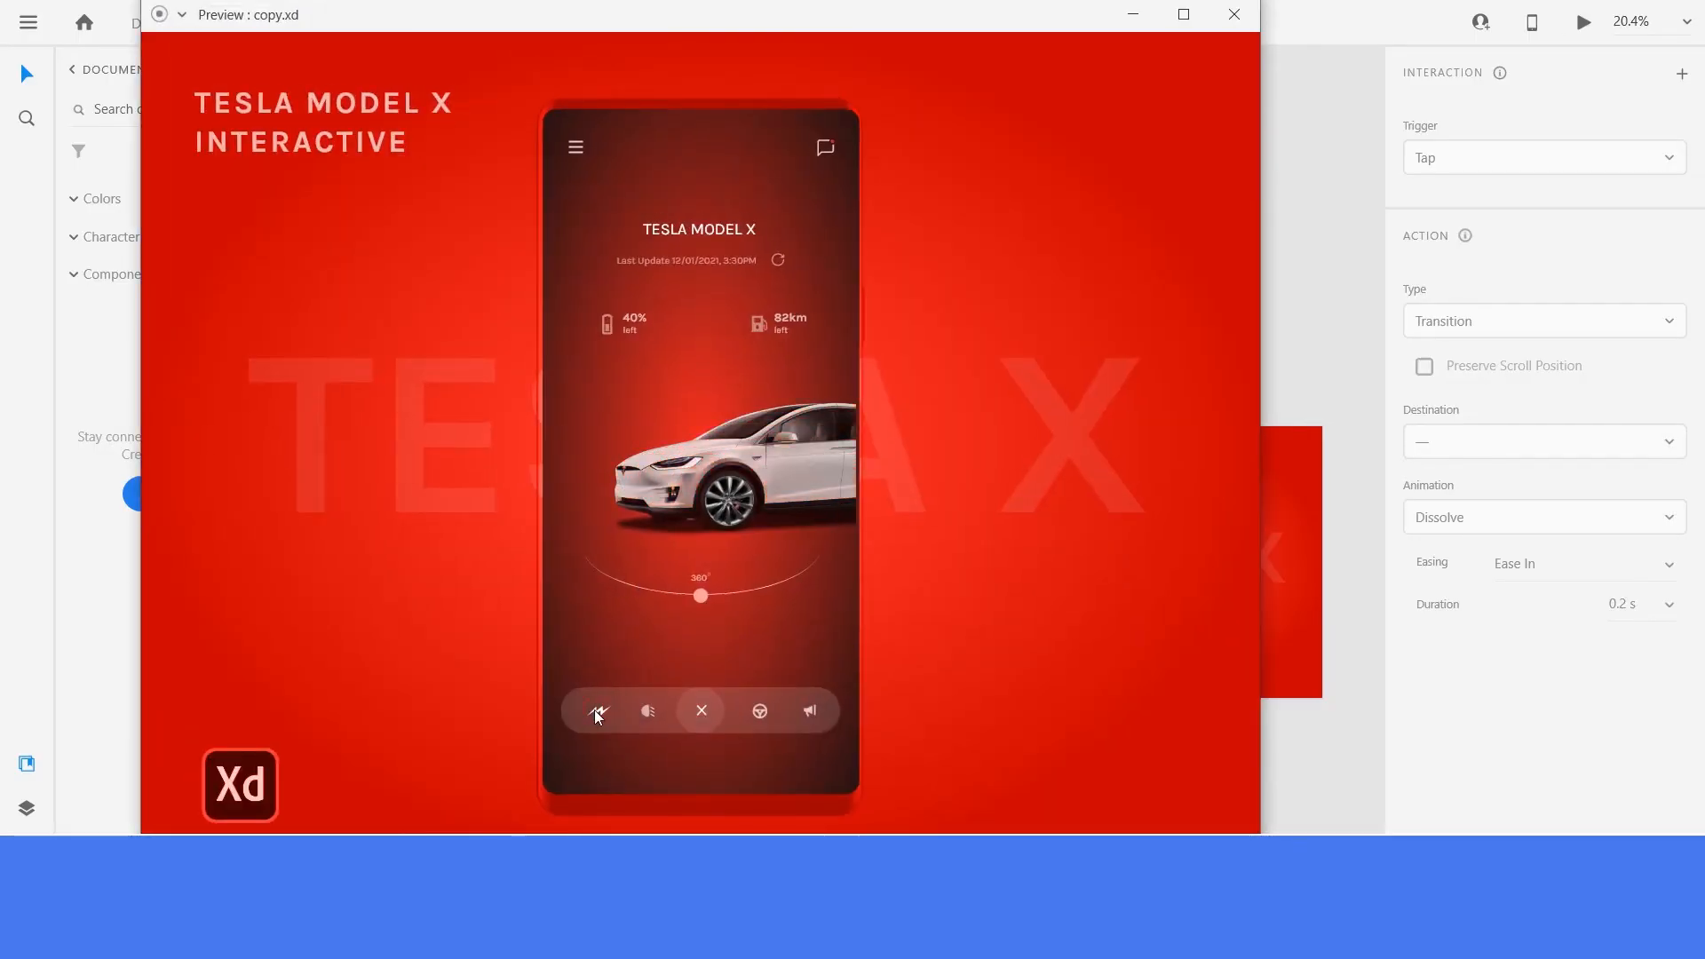
{"action": "left_click", "coordinate": [1238, 29]}
Link the zigzag bolt icon in Drbbleshot5 – 22's menu back to the Drbbleshot5 – 21 artboard.
{"action": "left_click", "coordinate": [895, 749]}
{"action": "scroll", "coordinate": [1116, 674], "scroll_direction": "up", "scroll_amount": 5}
{"action": "scroll", "coordinate": [1101, 638], "scroll_direction": "up", "scroll_amount": 3}
{"action": "left_click", "coordinate": [1098, 546]}
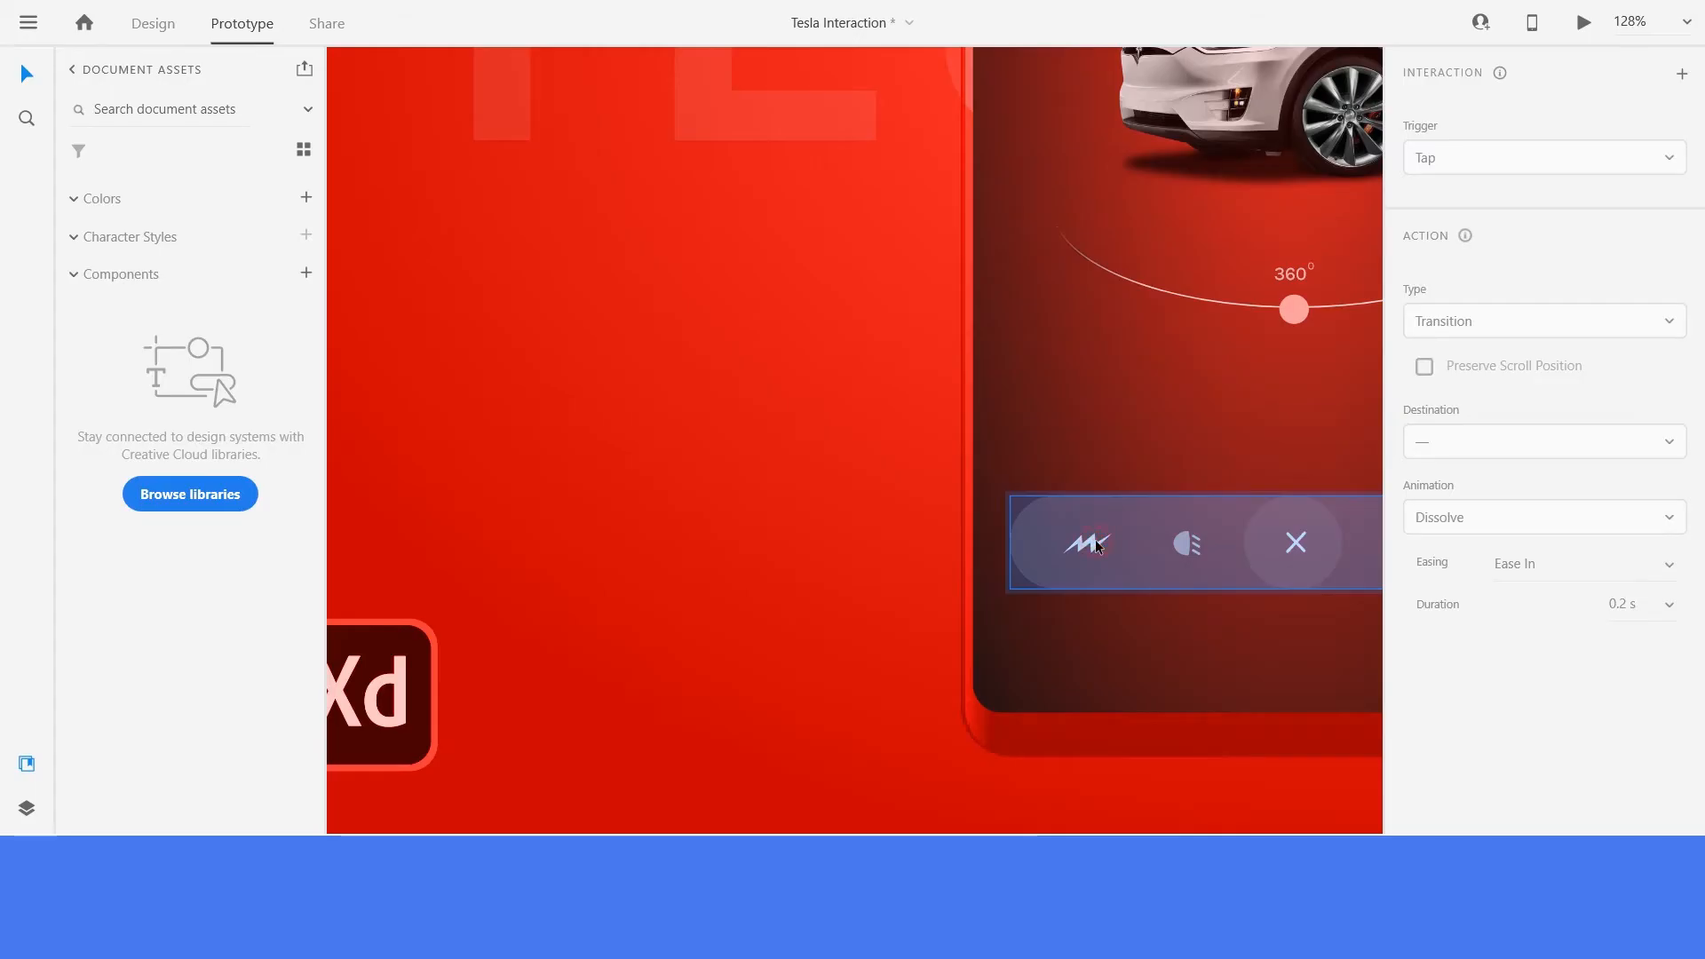
{"action": "scroll", "coordinate": [1116, 551], "scroll_direction": "down", "scroll_amount": 8}
{"action": "left_click_drag", "start_coordinate": [1121, 555], "coordinate": [766, 466]}
{"action": "left_click", "coordinate": [866, 669]}
Preview the prototype from Drbbleshot5 – 22 to check the return color transition.
{"action": "scroll", "coordinate": [989, 498], "scroll_direction": "up", "scroll_amount": 1}
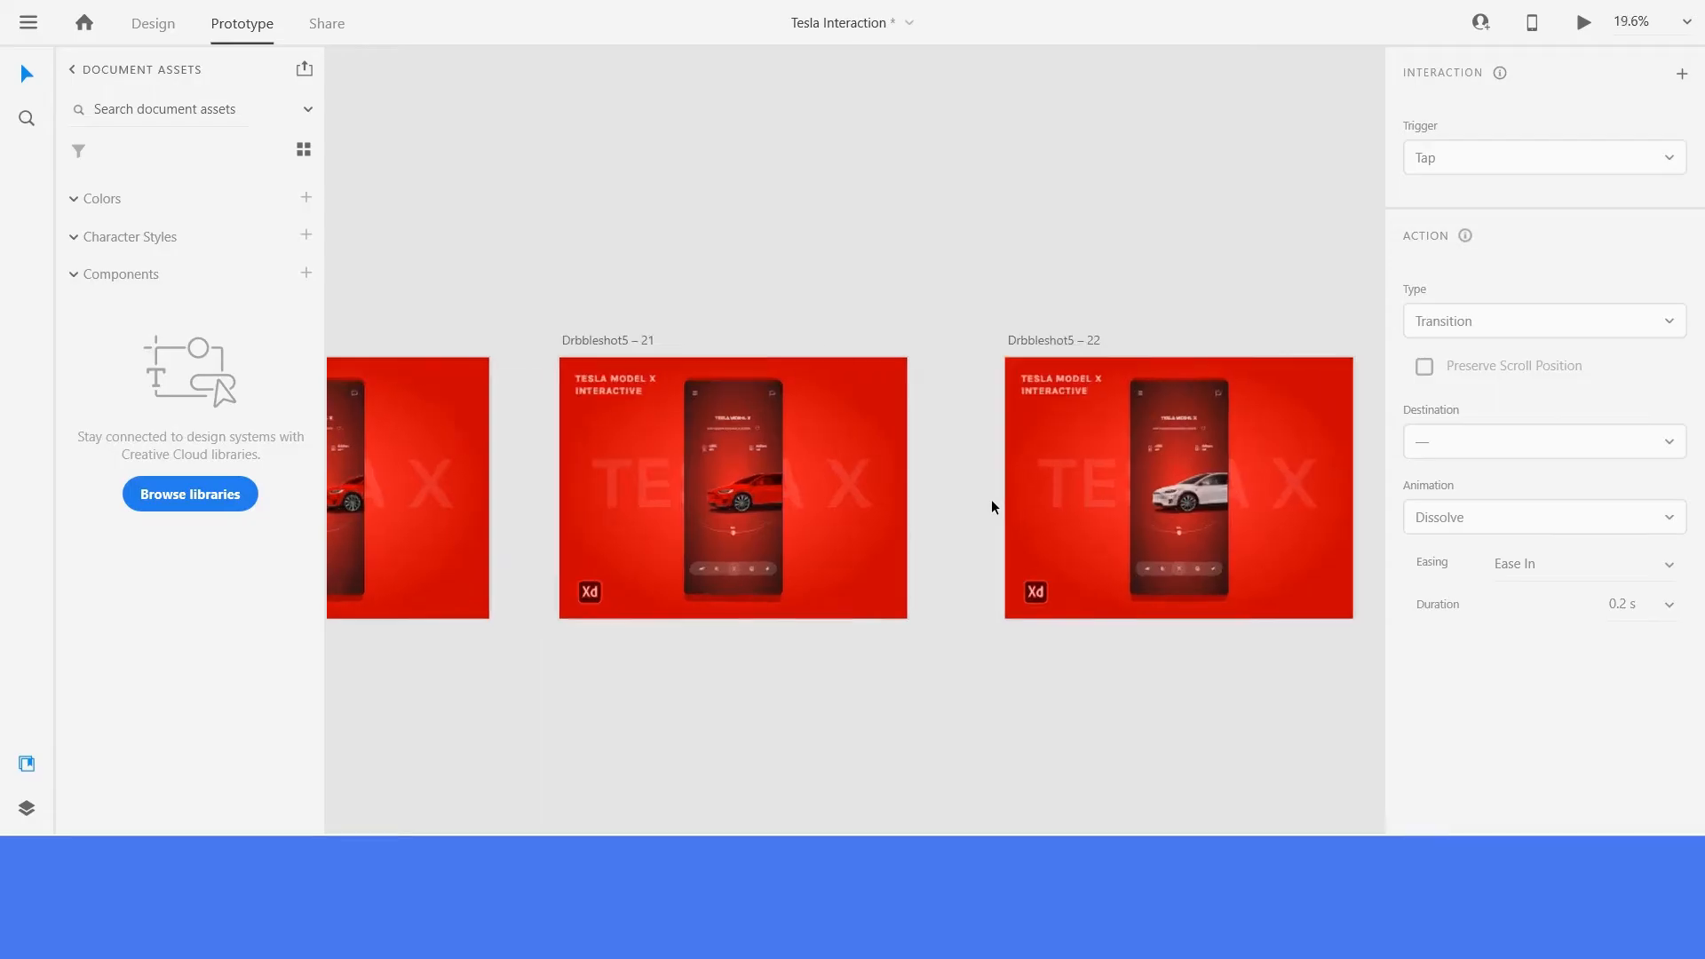
{"action": "left_click", "coordinate": [1044, 337]}
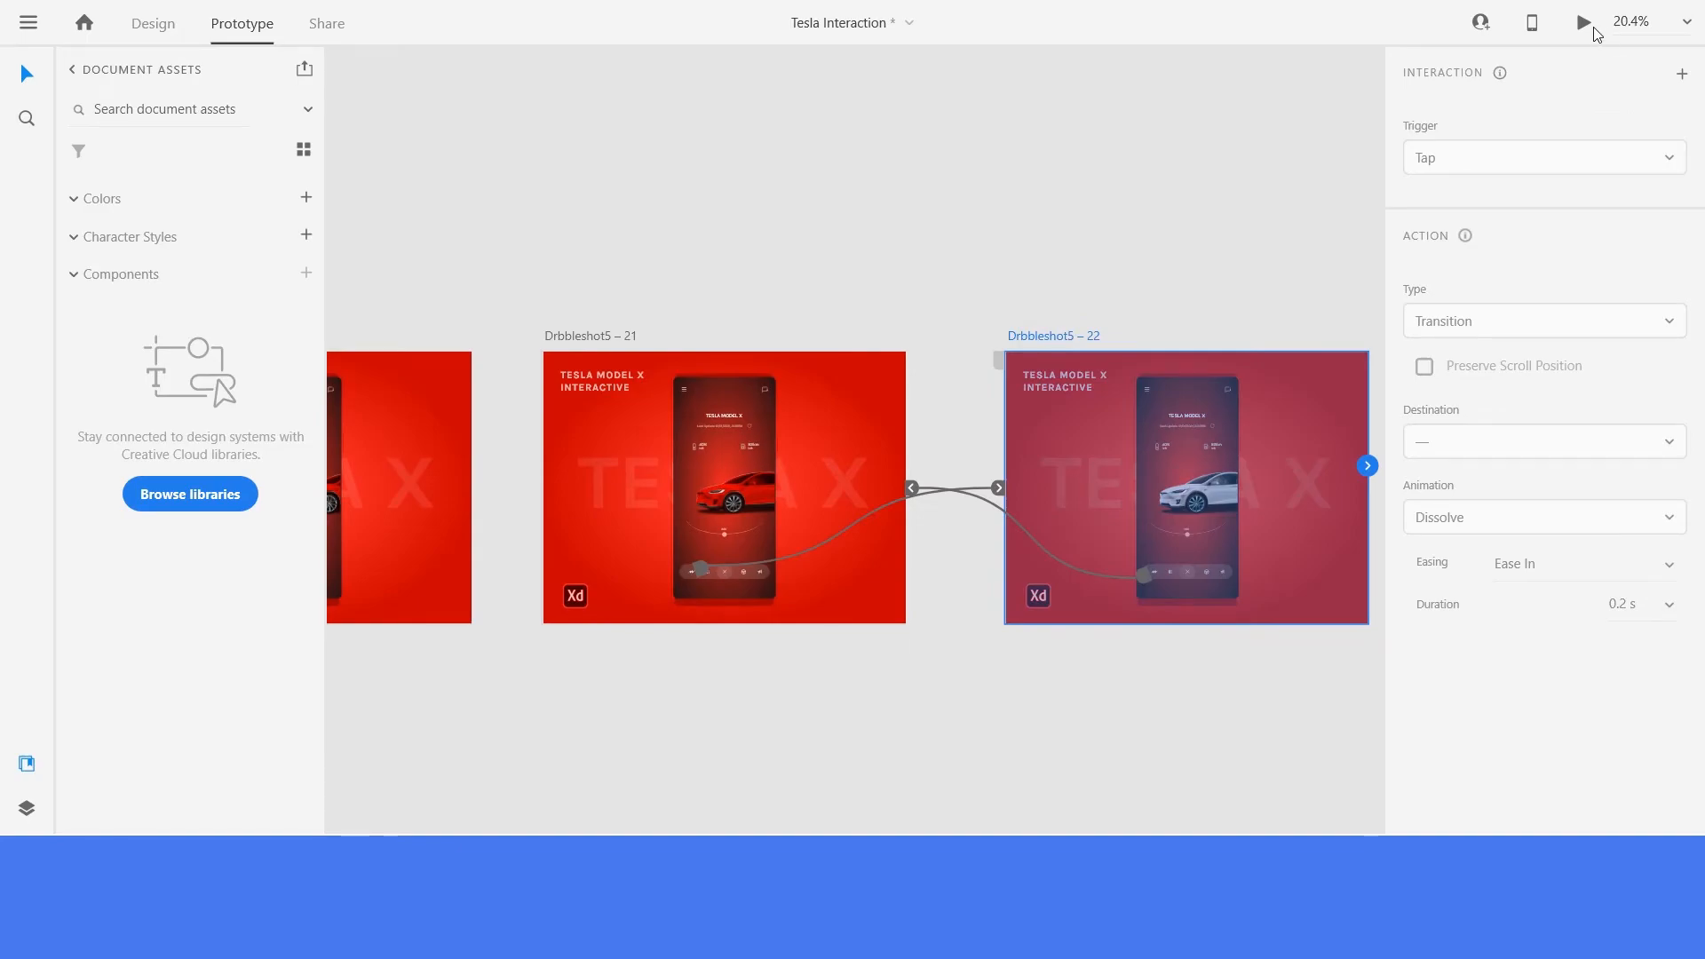
{"action": "left_click", "coordinate": [1584, 23]}
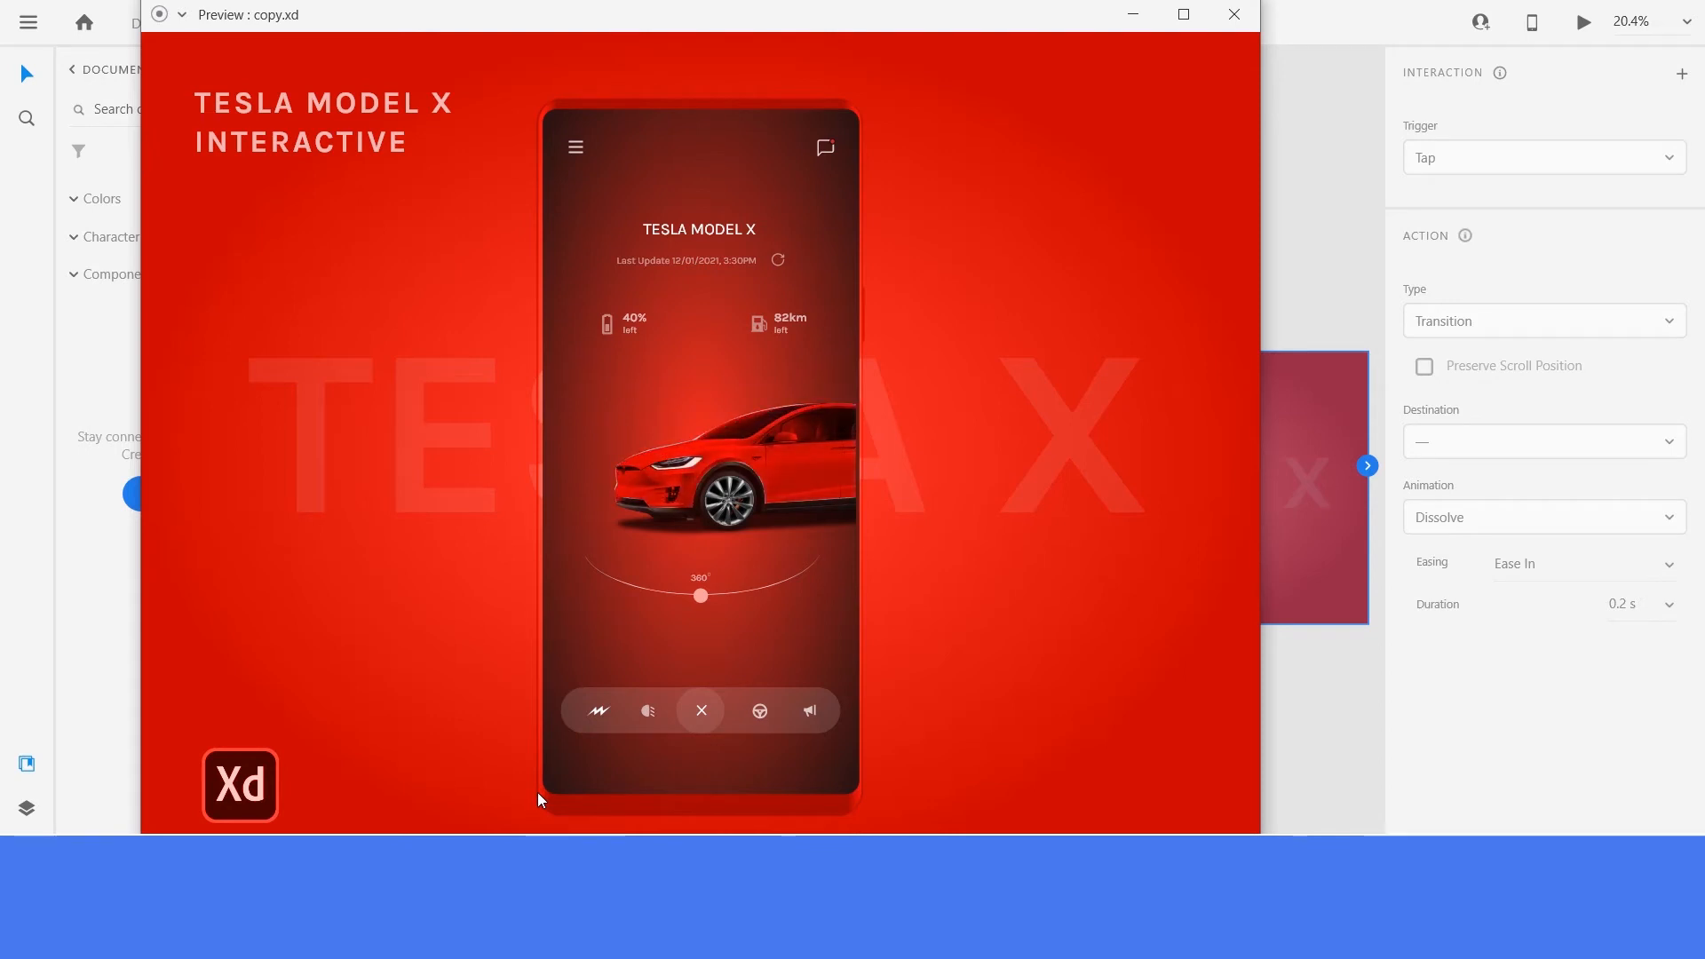
Close the prototype preview and switch from Prototype to Design mode.
{"action": "left_click", "coordinate": [1238, 17]}
{"action": "left_click", "coordinate": [919, 725]}
{"action": "scroll", "coordinate": [697, 576], "scroll_direction": "down", "scroll_amount": 3}
{"action": "scroll", "coordinate": [1115, 581], "scroll_direction": "up", "scroll_amount": 2}
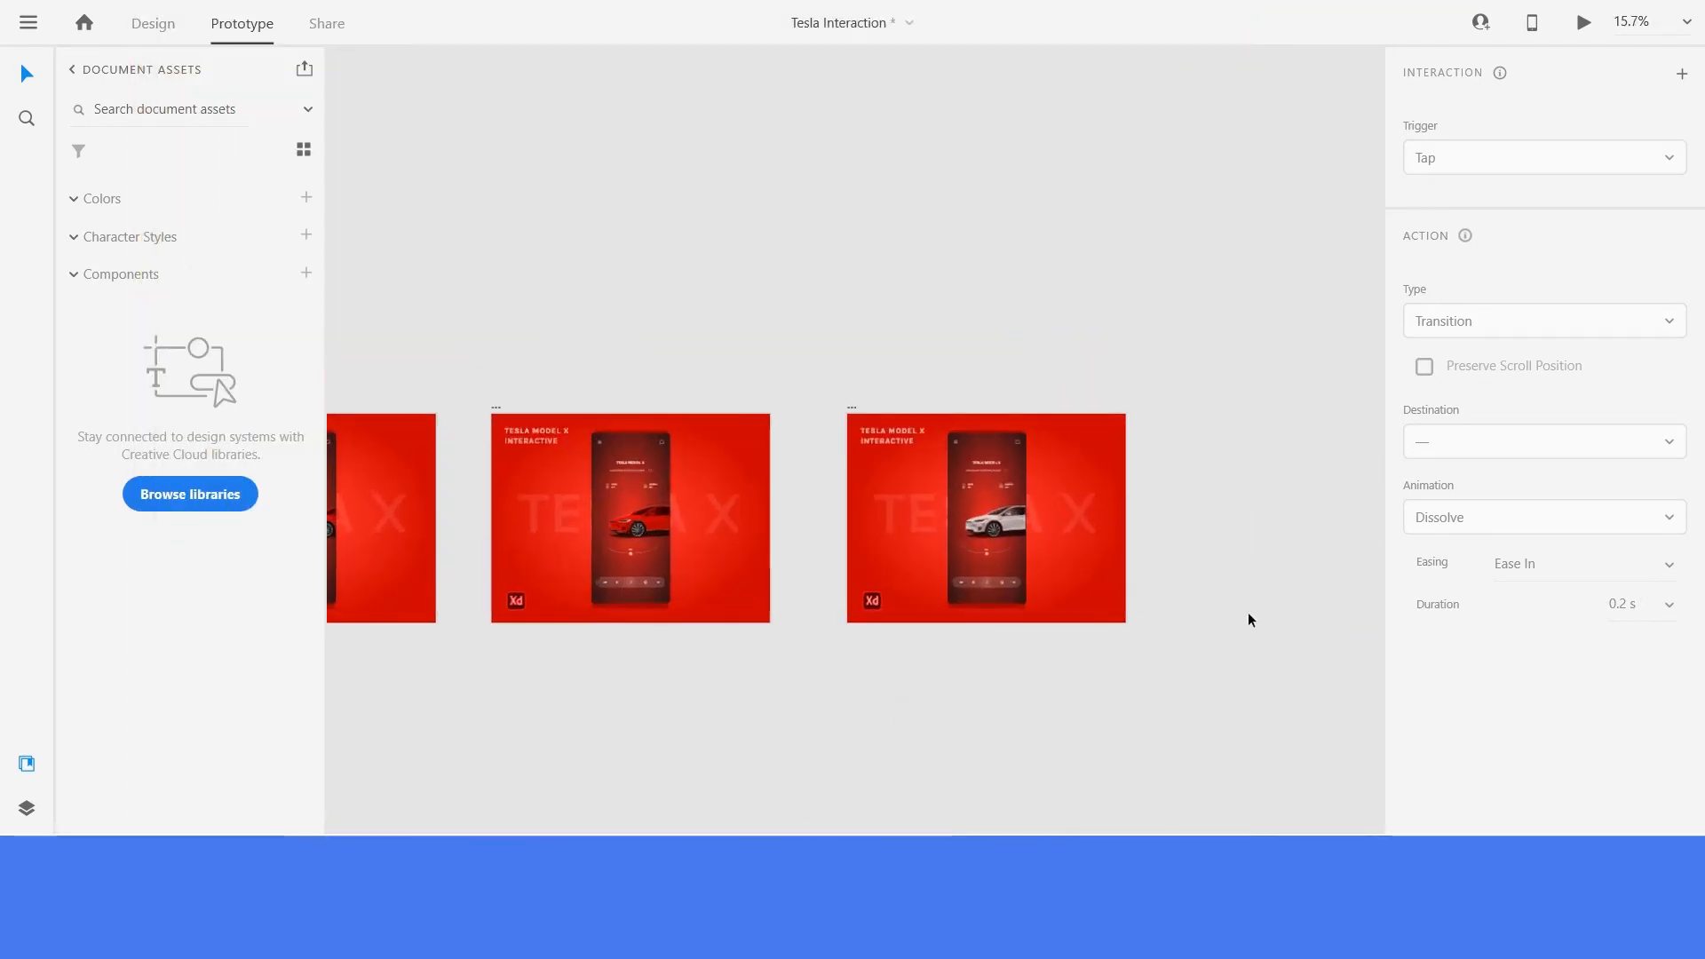
{"action": "left_click", "coordinate": [155, 24]}
Move the smoke image from the Assets artboard onto the Drbbleshot5 – 22 artboard.
{"action": "scroll", "coordinate": [799, 506], "scroll_direction": "down", "scroll_amount": 4}
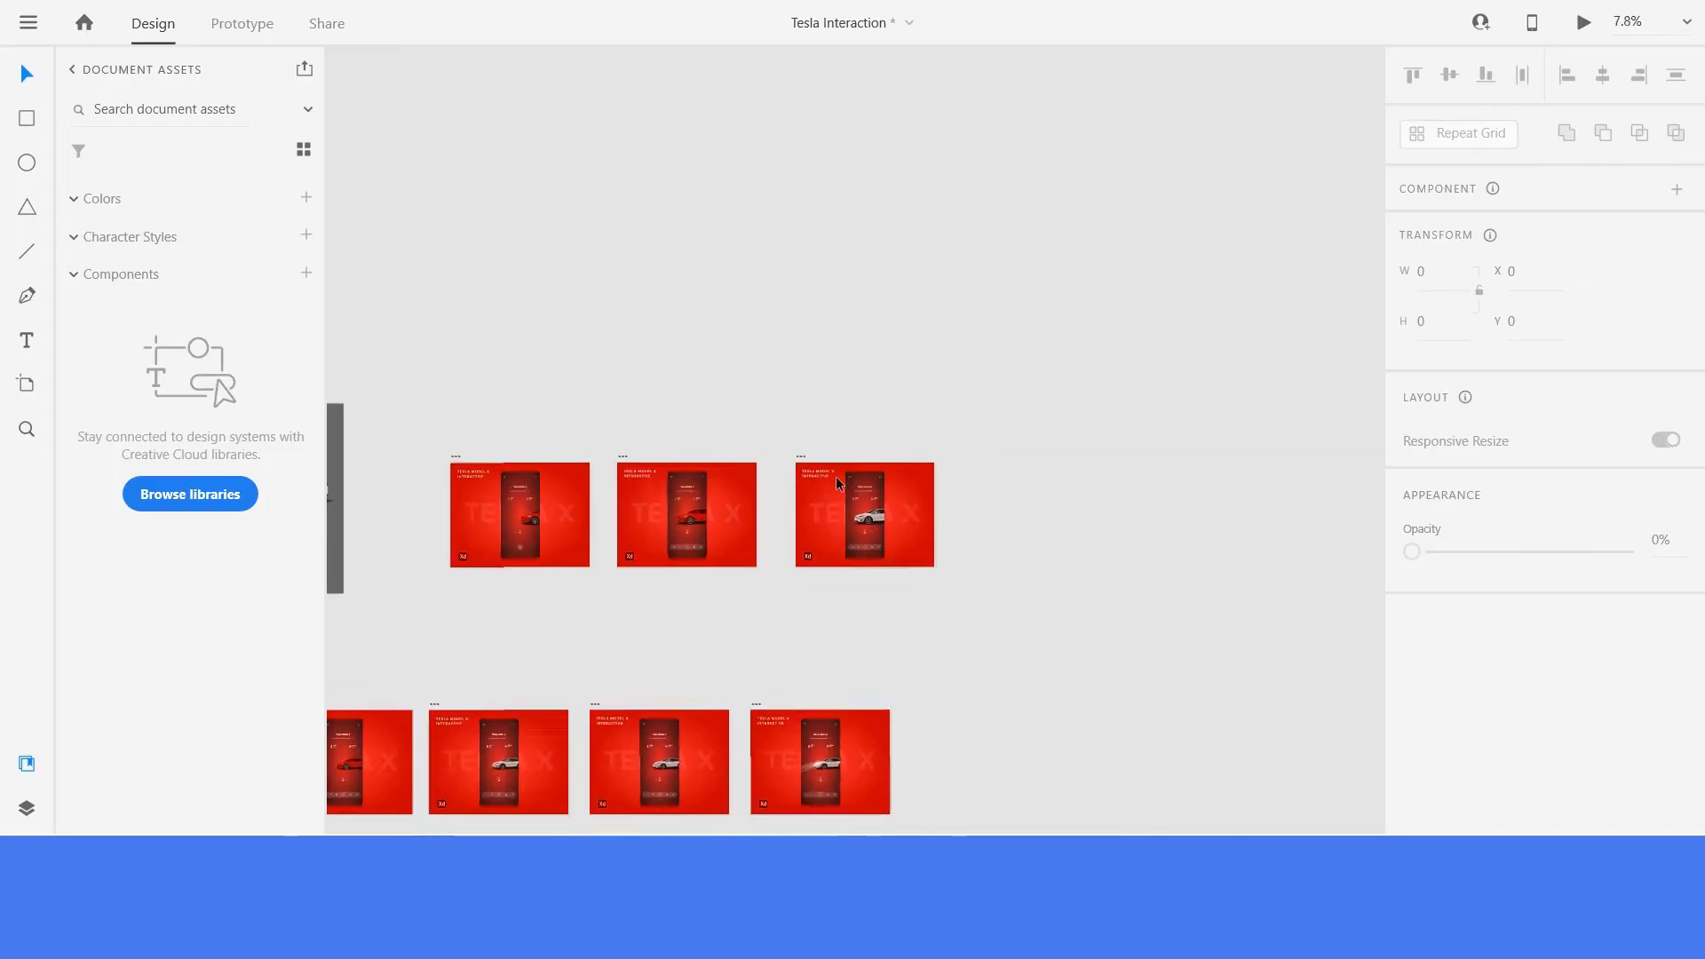
{"action": "scroll", "coordinate": [913, 499], "scroll_direction": "up", "scroll_amount": 3}
{"action": "scroll", "coordinate": [883, 451], "scroll_direction": "up", "scroll_amount": 2}
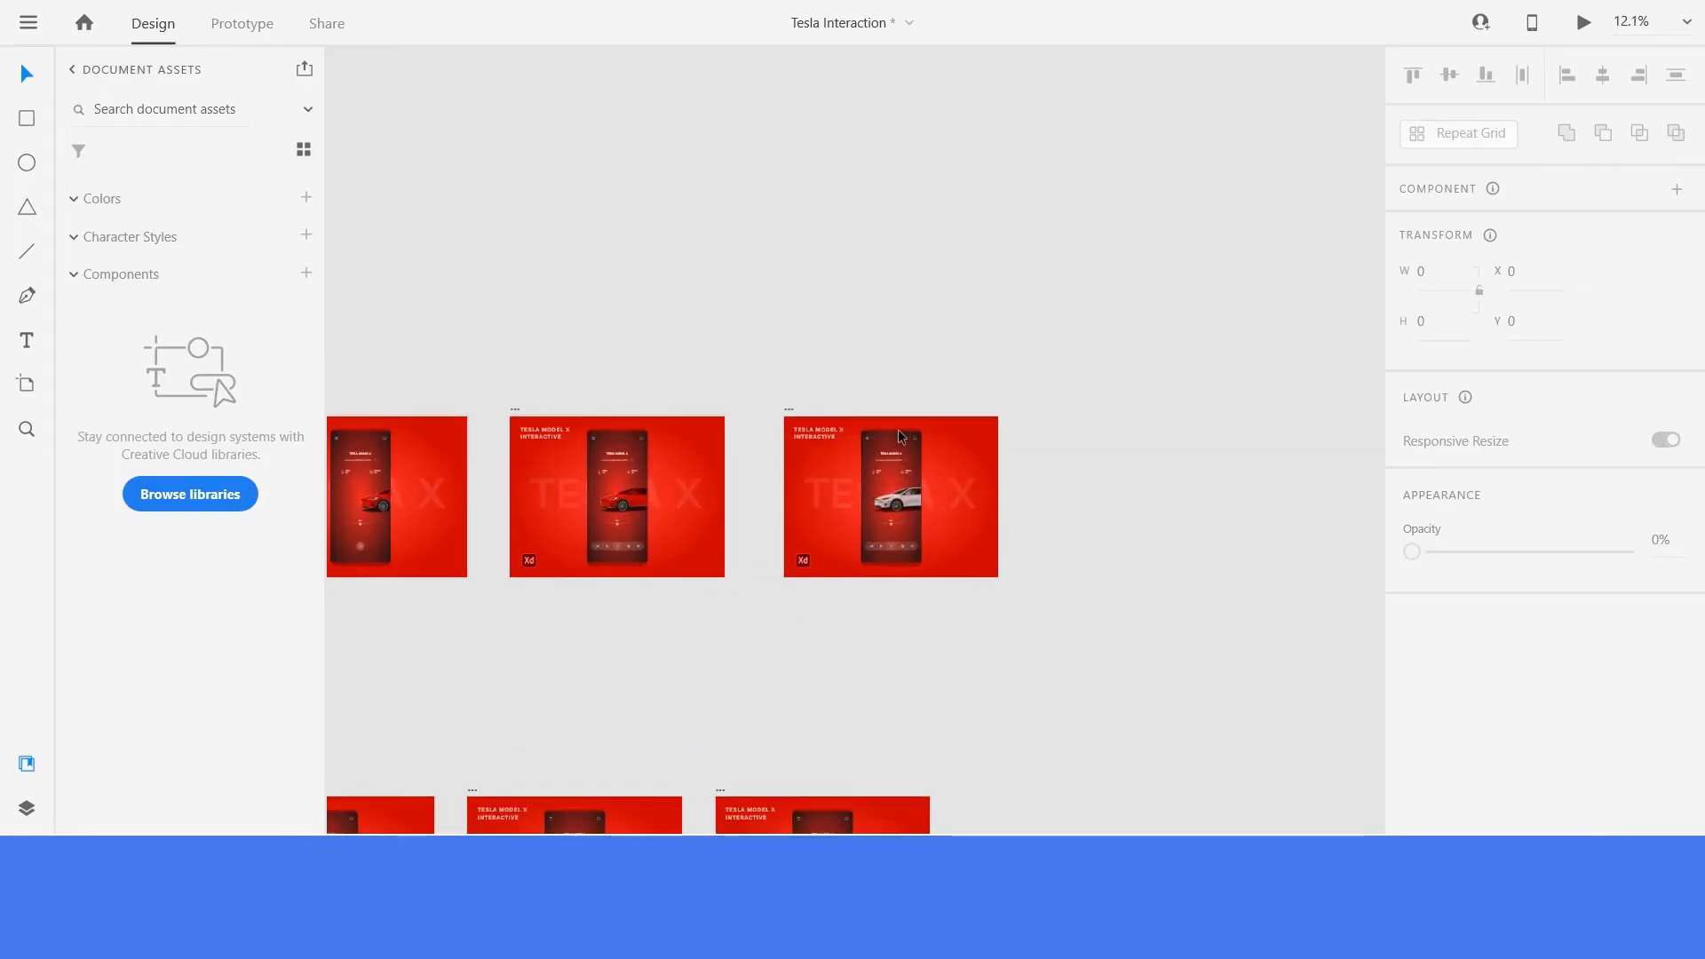
{"action": "scroll", "coordinate": [943, 470], "scroll_direction": "down", "scroll_amount": 3}
{"action": "scroll", "coordinate": [498, 435], "scroll_direction": "down", "scroll_amount": 2}
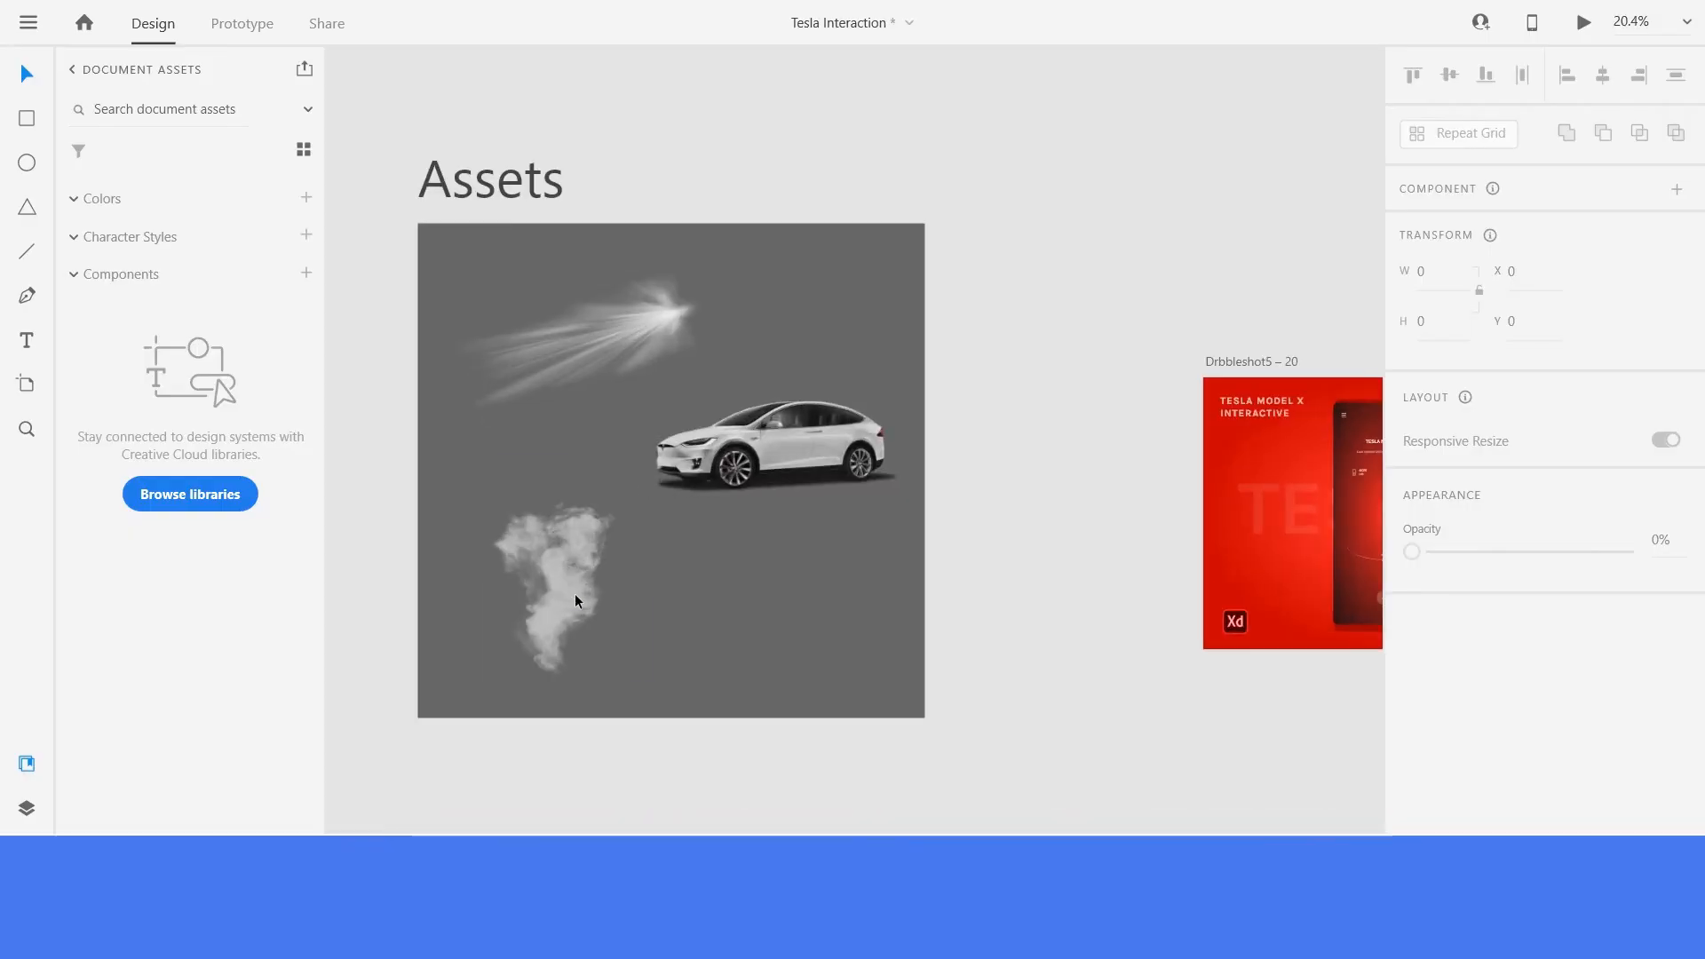
{"action": "left_click_drag", "start_coordinate": [574, 593], "coordinate": [1341, 780]}
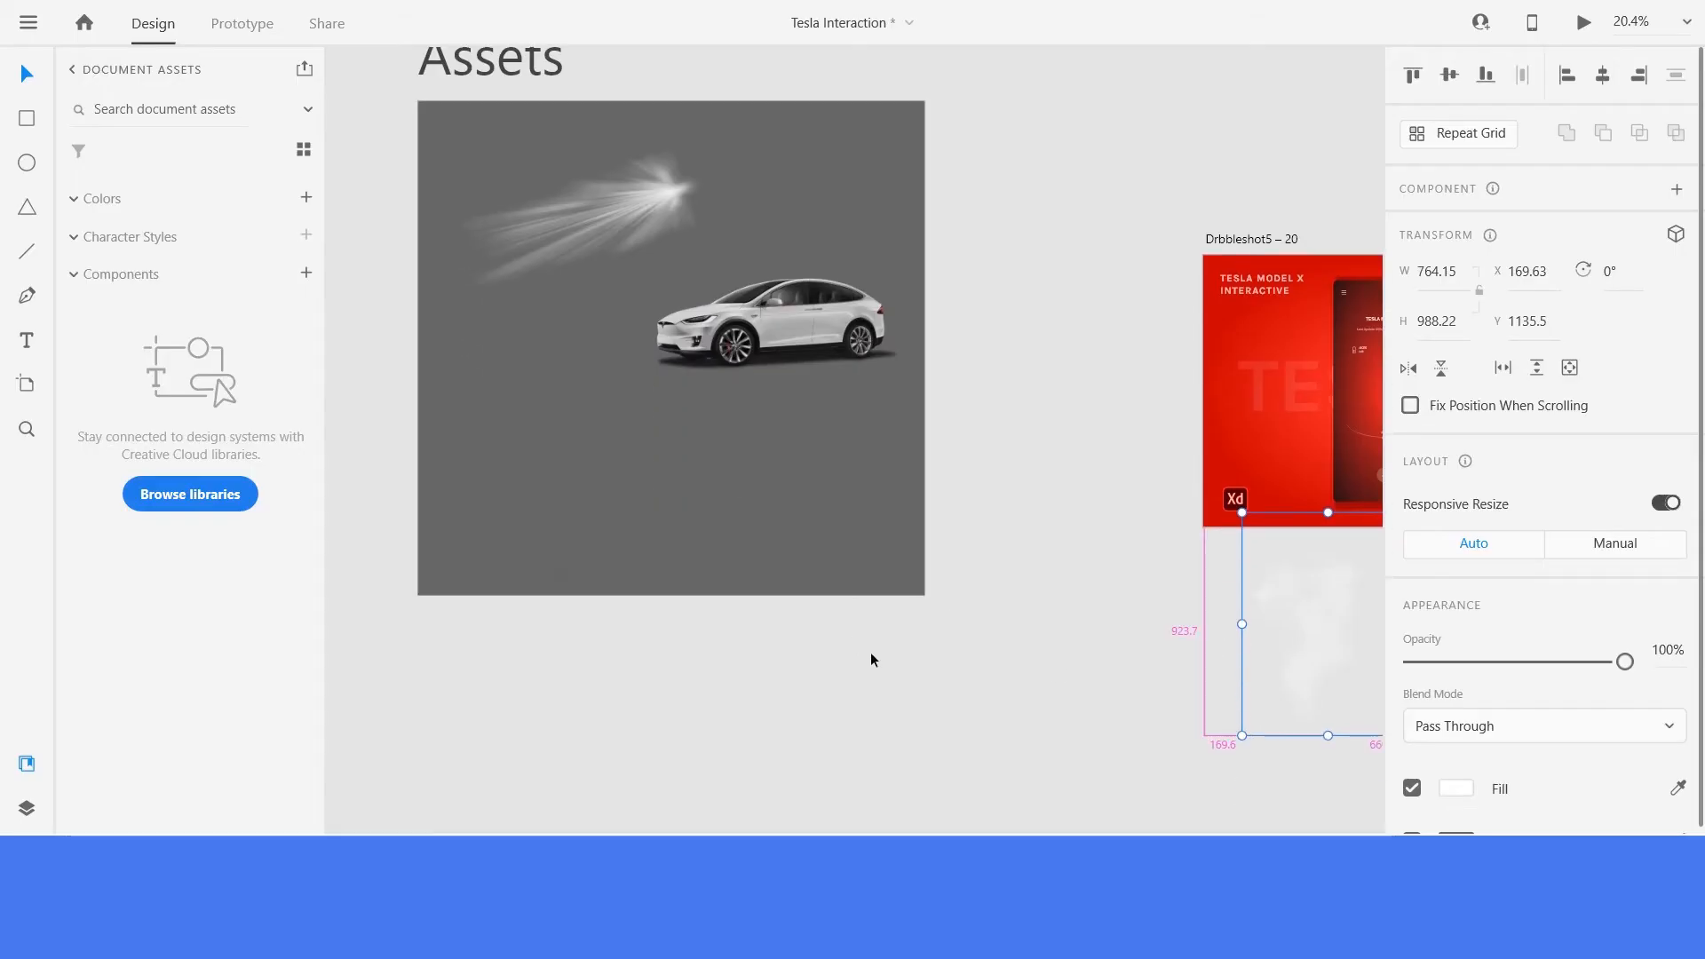
{"action": "scroll", "coordinate": [872, 658], "scroll_direction": "down", "scroll_amount": 2}
{"action": "scroll", "coordinate": [1327, 742], "scroll_direction": "right", "scroll_amount": 8}
{"action": "left_click_drag", "start_coordinate": [481, 599], "coordinate": [1009, 411]}
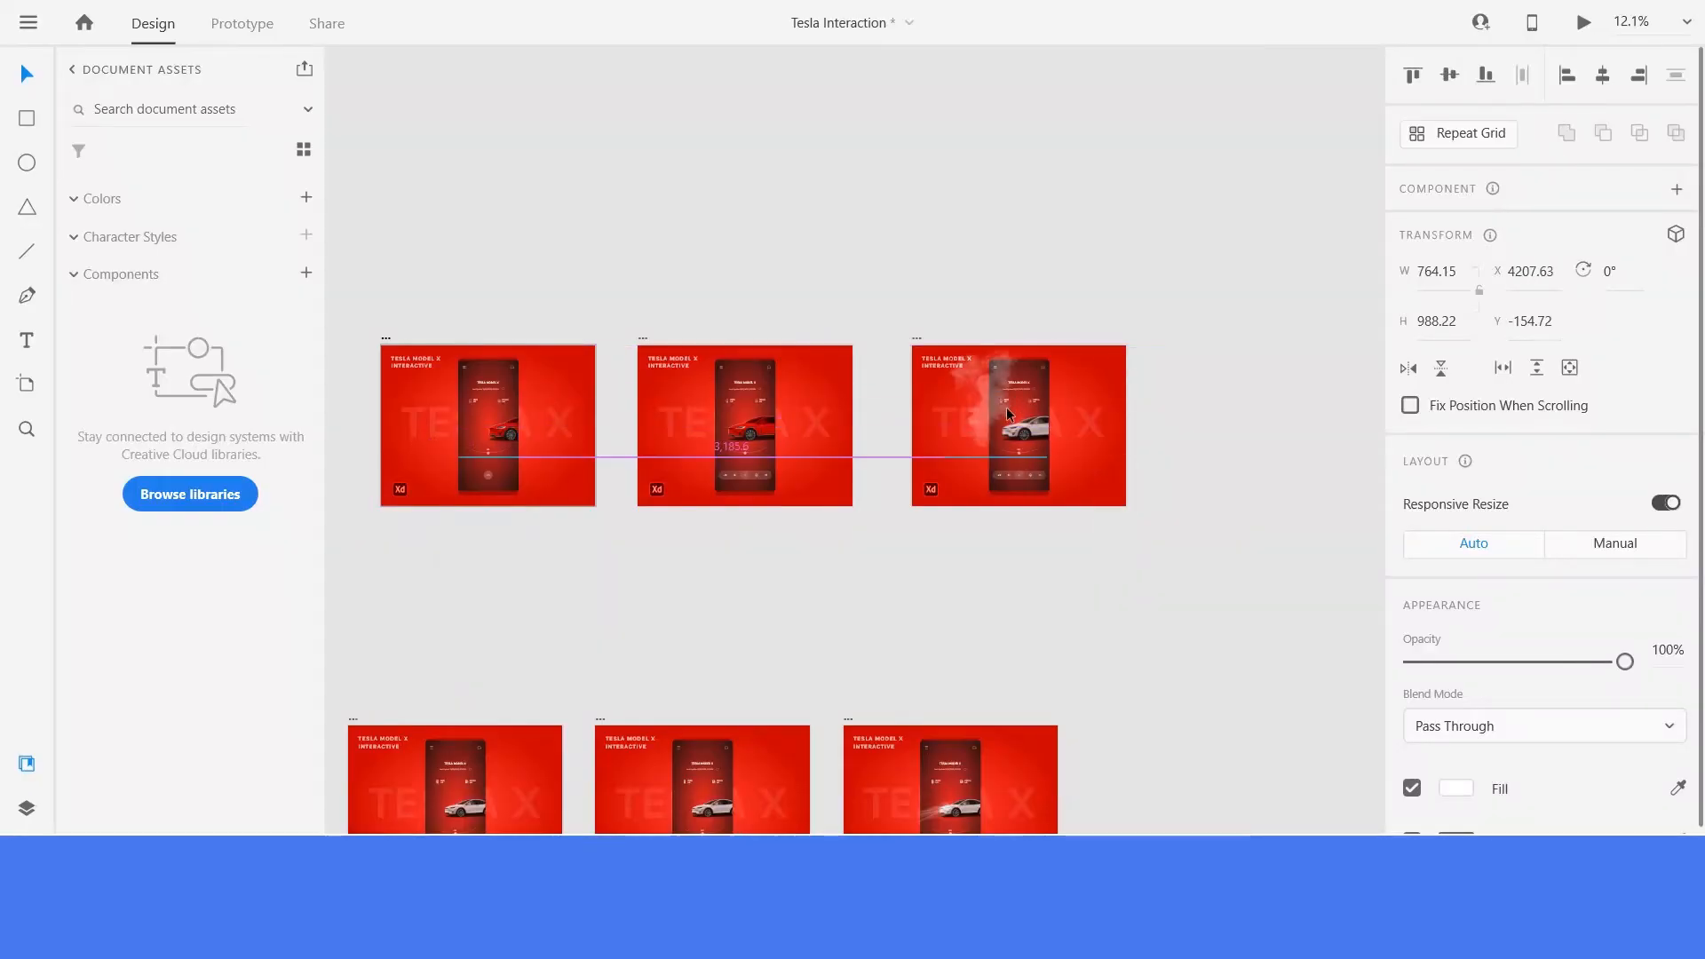
Scale the smoke image down to about 217 × 280 and place it over the white car on Drbbleshot5 – 22.
{"action": "scroll", "coordinate": [1012, 410], "scroll_direction": "up", "scroll_amount": 5}
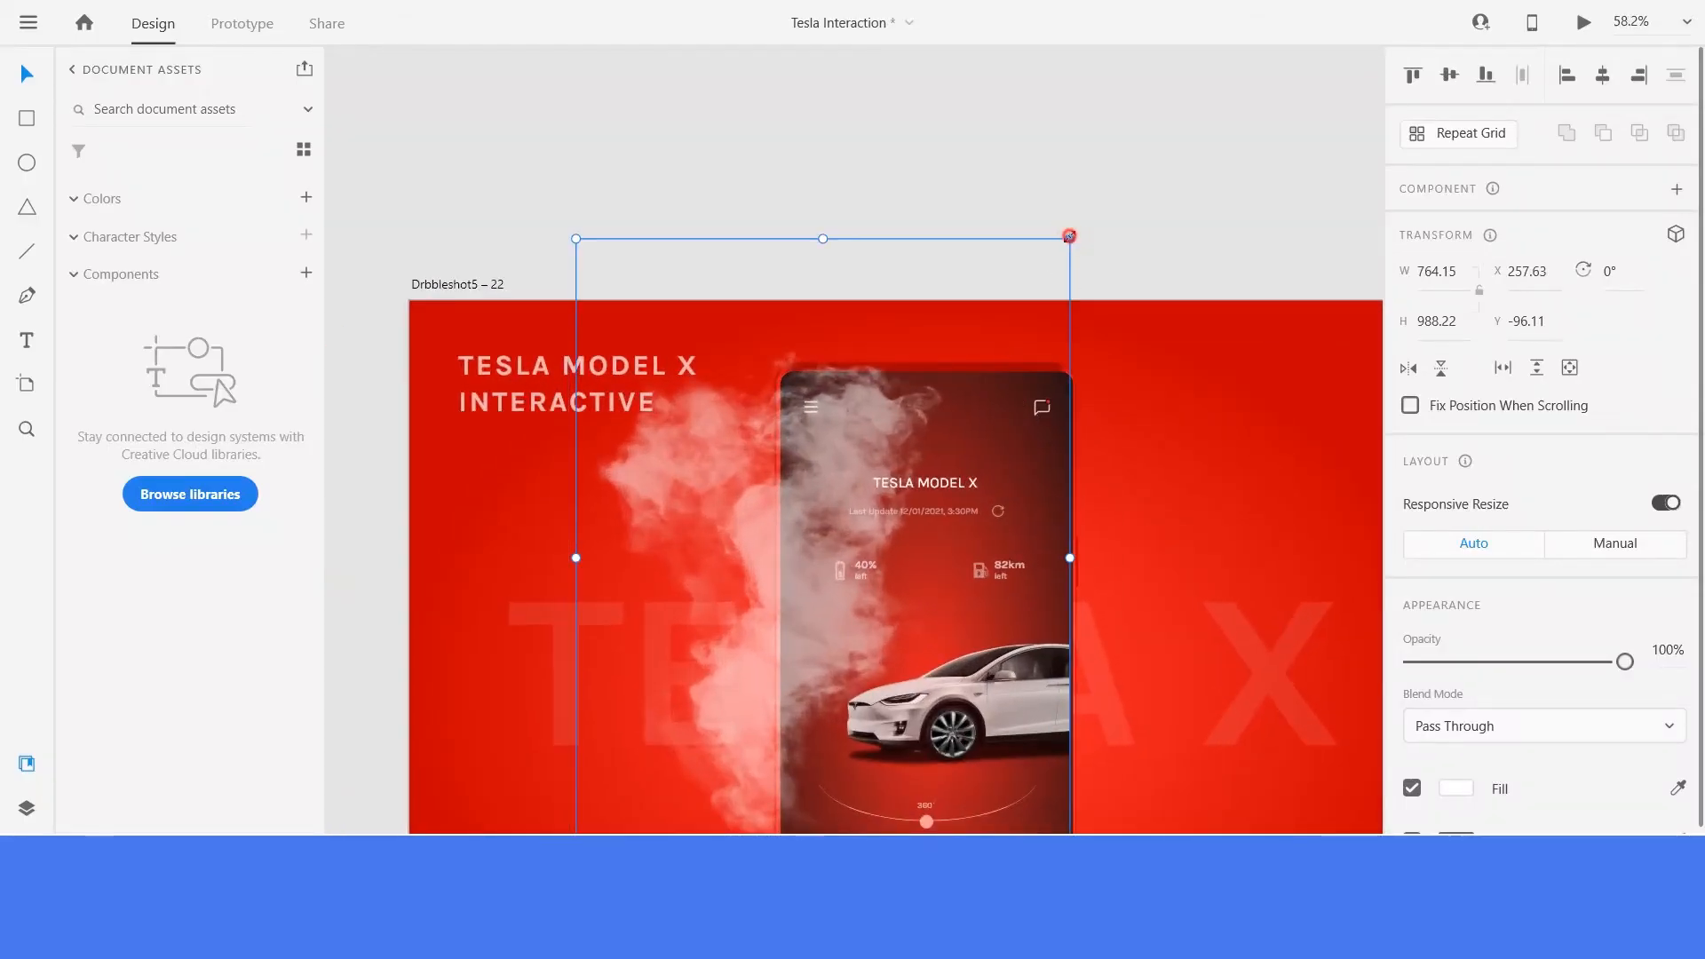
{"action": "left_click_drag", "start_coordinate": [1005, 353], "coordinate": [792, 596]}
{"action": "left_click_drag", "start_coordinate": [648, 770], "coordinate": [920, 622]}
{"action": "scroll", "coordinate": [956, 658], "scroll_direction": "down", "scroll_amount": 5}
{"action": "scroll", "coordinate": [940, 653], "scroll_direction": "up", "scroll_amount": 6}
{"action": "scroll", "coordinate": [940, 654], "scroll_direction": "up", "scroll_amount": 3}
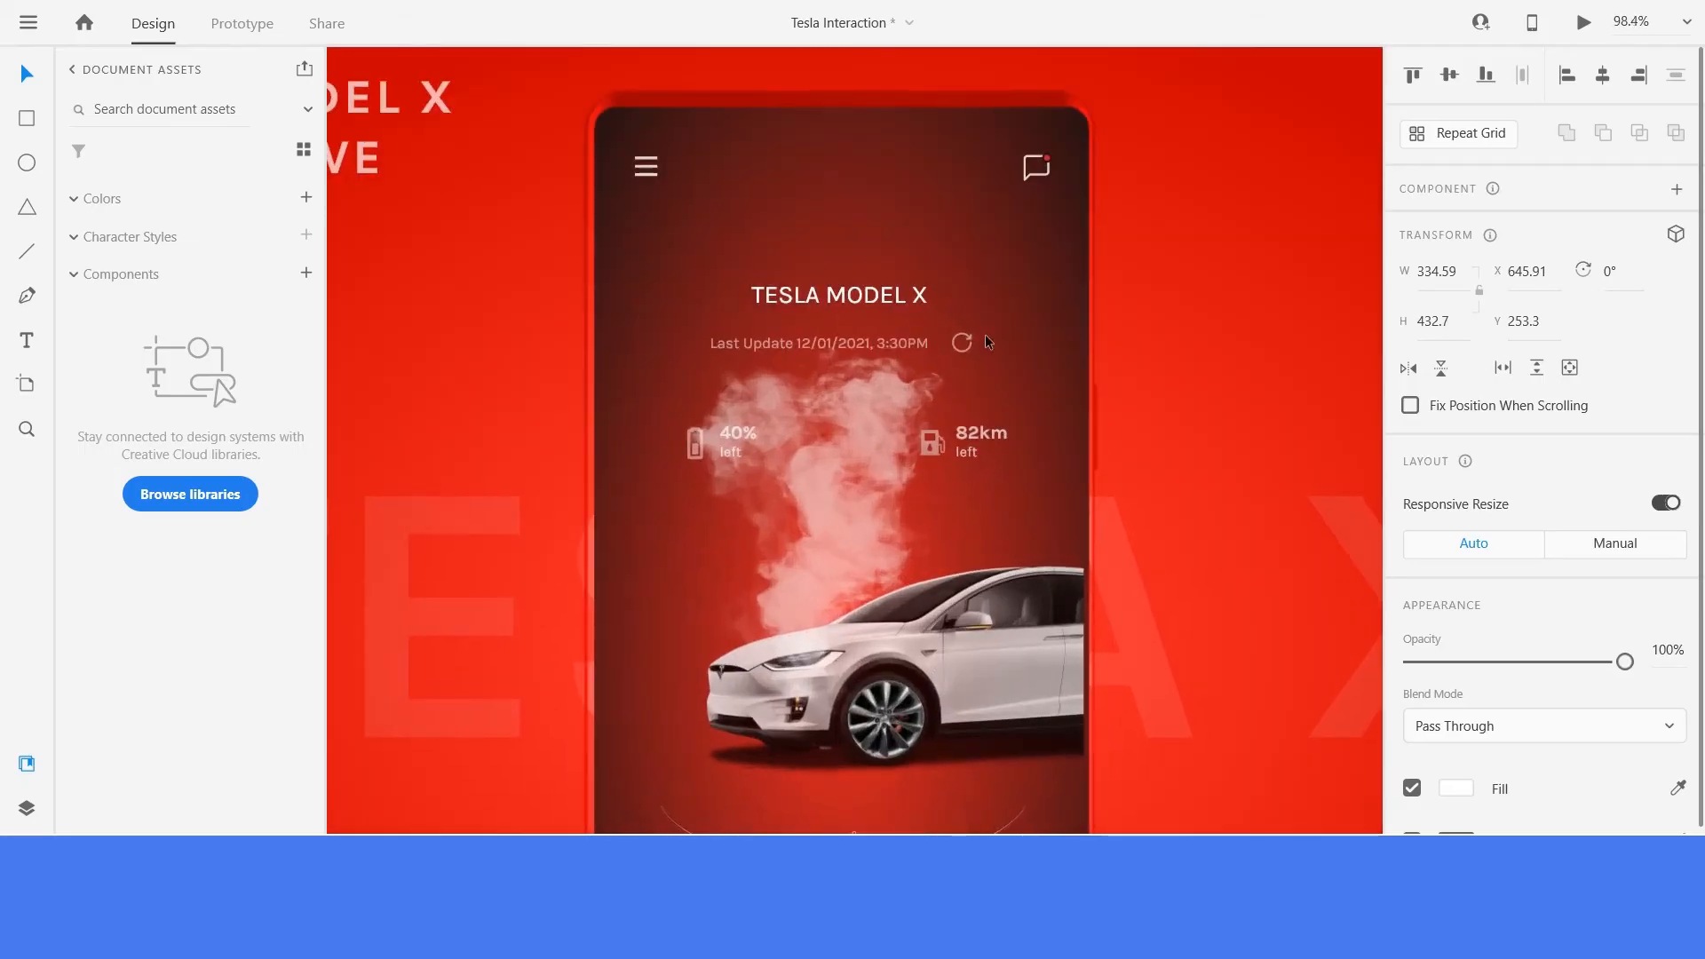
{"action": "left_click_drag", "start_coordinate": [1021, 277], "coordinate": [920, 428]}
{"action": "scroll", "coordinate": [938, 466], "scroll_direction": "down", "scroll_amount": 6}
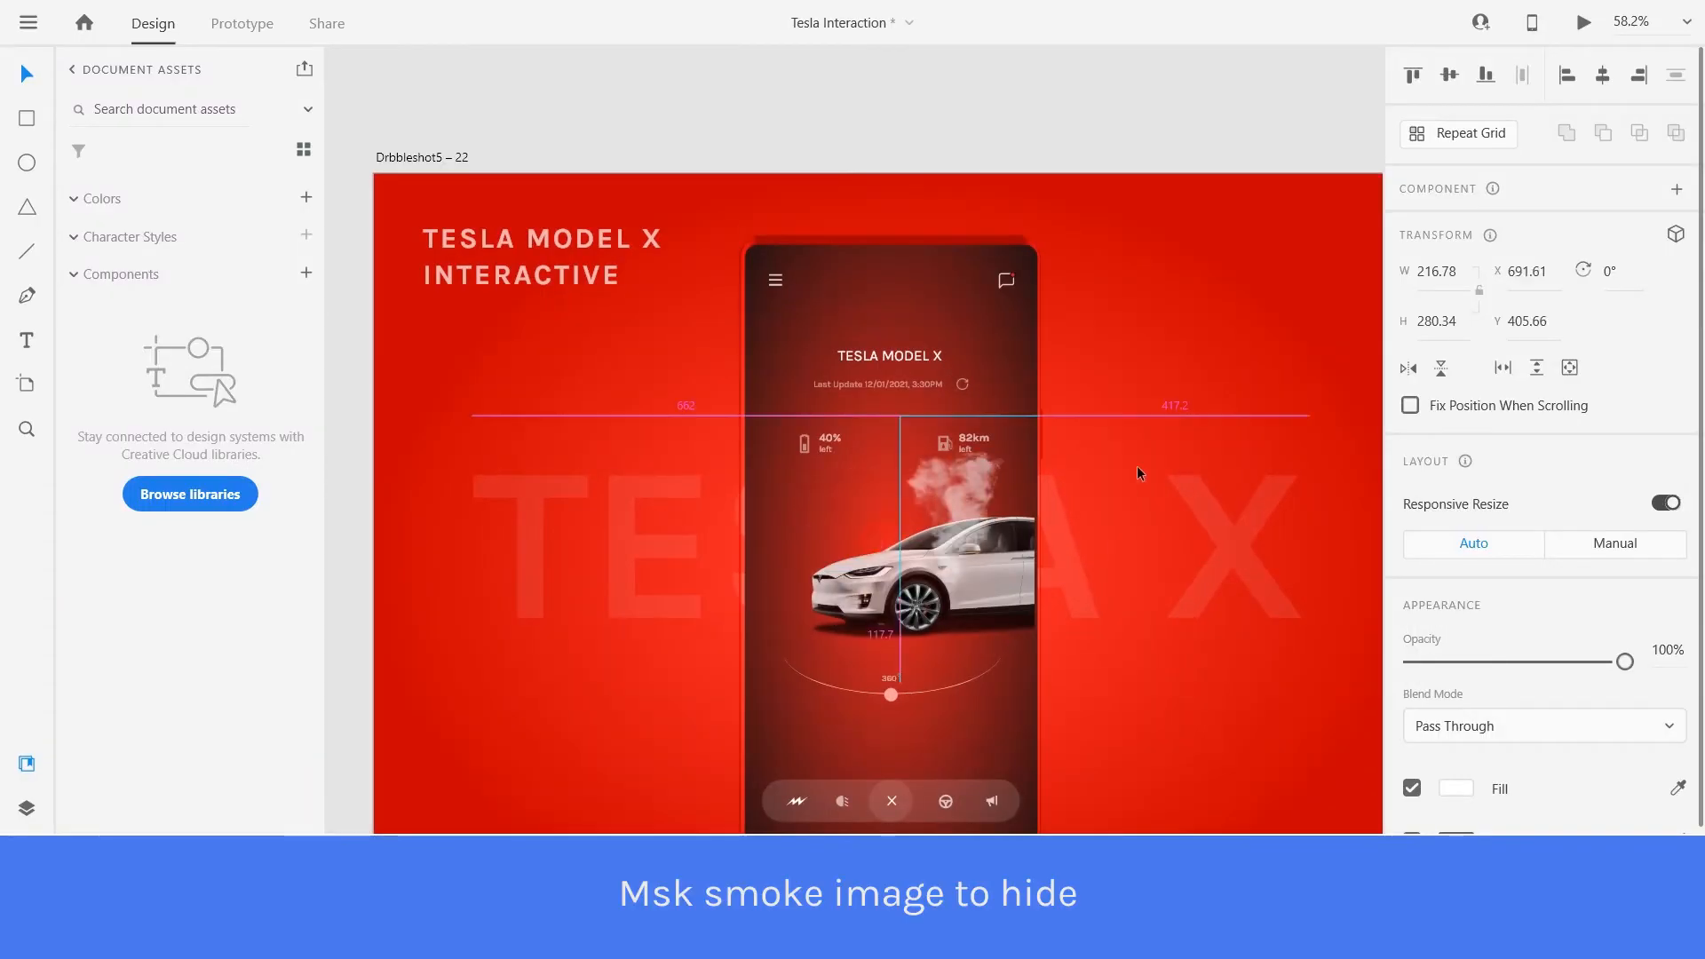
Move the smoke image to the empty red area beside the phone and draw a 202 × 266 rectangle over it.
{"action": "left_click_drag", "start_coordinate": [1137, 465], "coordinate": [1185, 398]}
{"action": "scroll", "coordinate": [1139, 356], "scroll_direction": "down", "scroll_amount": 3}
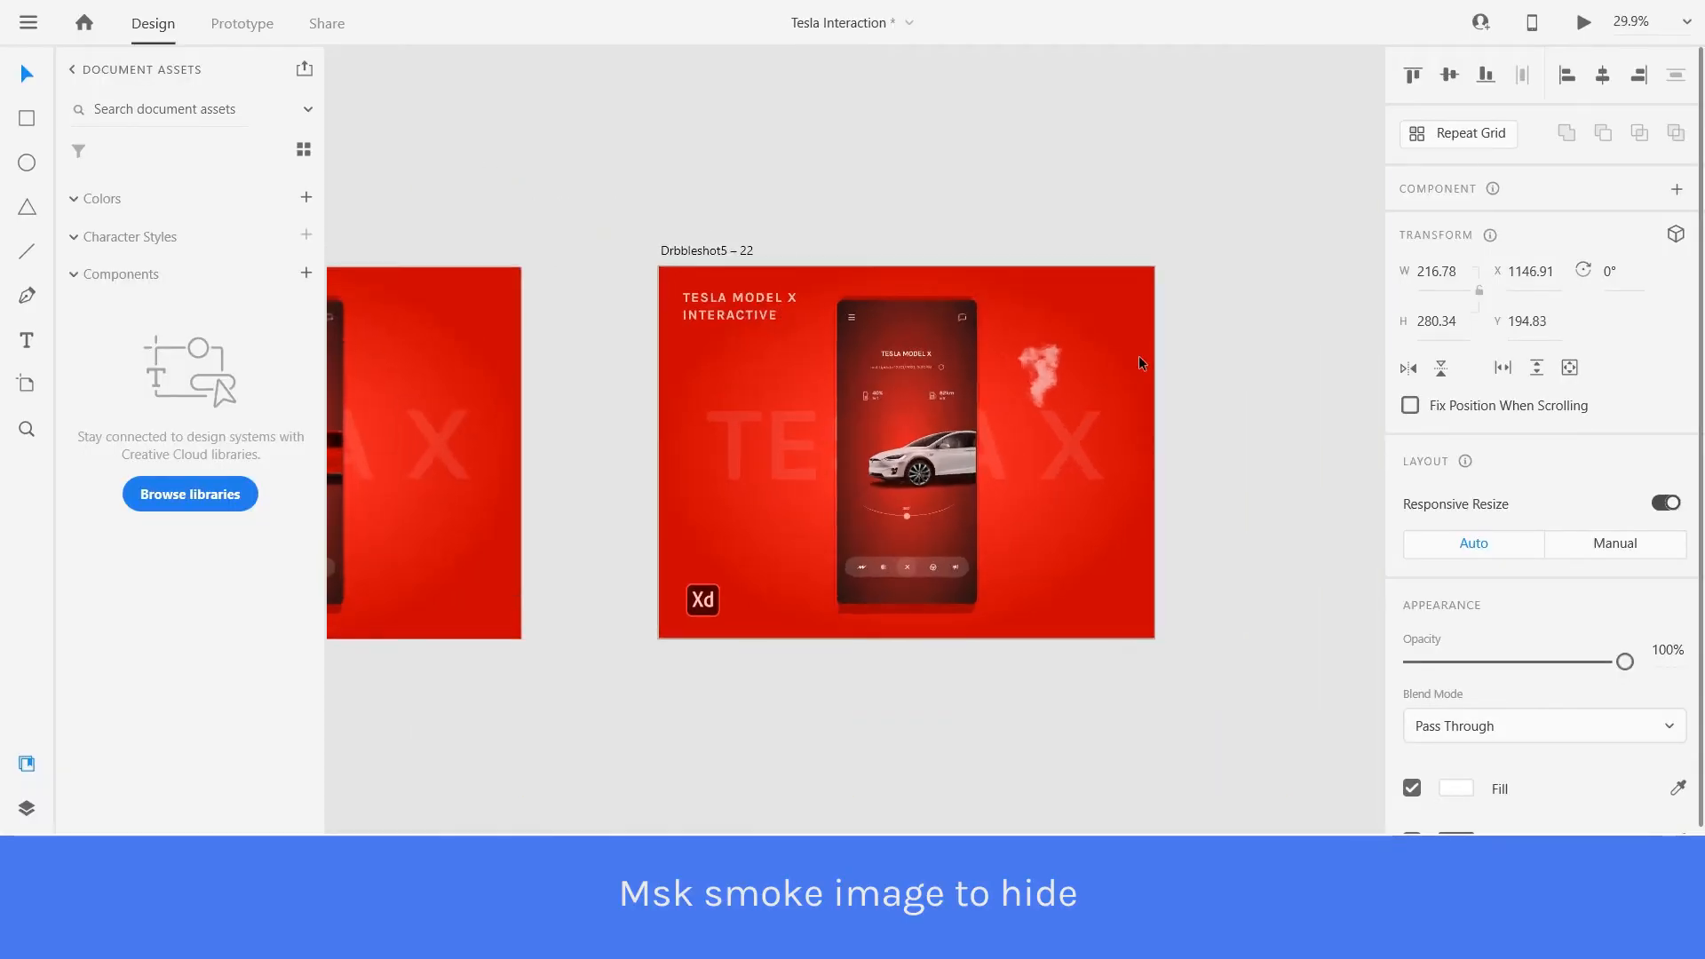
{"action": "scroll", "coordinate": [956, 414], "scroll_direction": "up", "scroll_amount": 3}
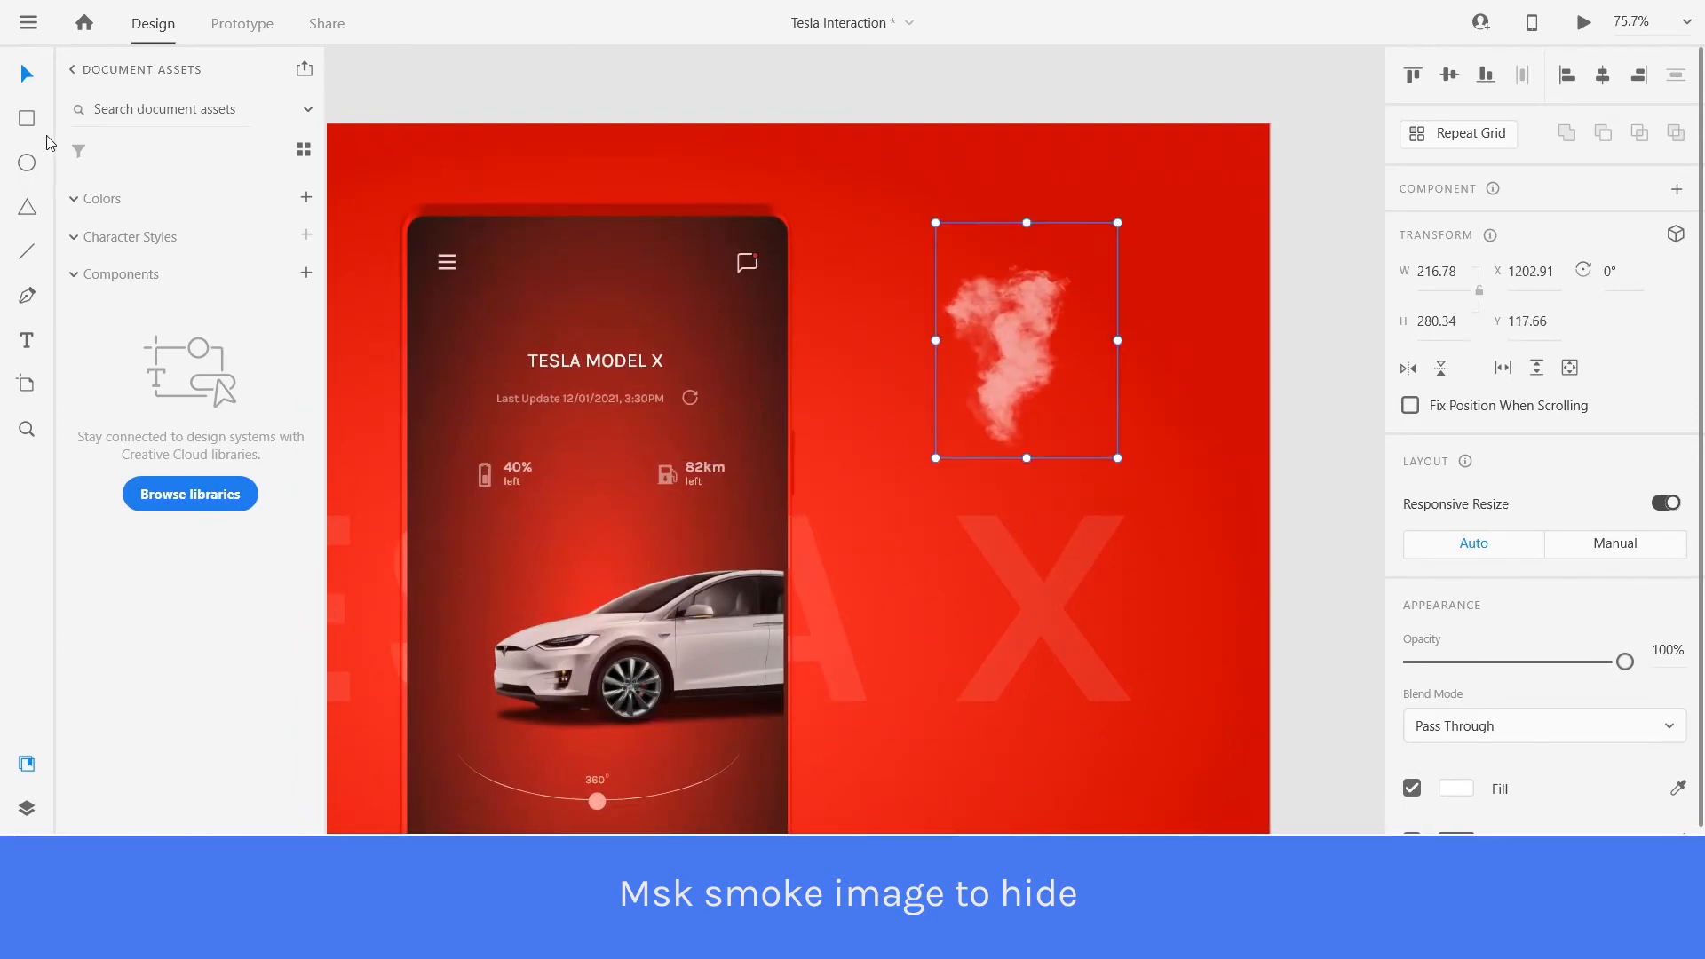
{"action": "left_click", "coordinate": [29, 121]}
{"action": "mouse_move", "coordinate": [933, 240]}
{"action": "left_mouse_down"}
{"action": "mouse_move", "coordinate": [1104, 481]}
{"action": "mouse_move", "coordinate": [1105, 462]}
{"action": "left_mouse_up"}
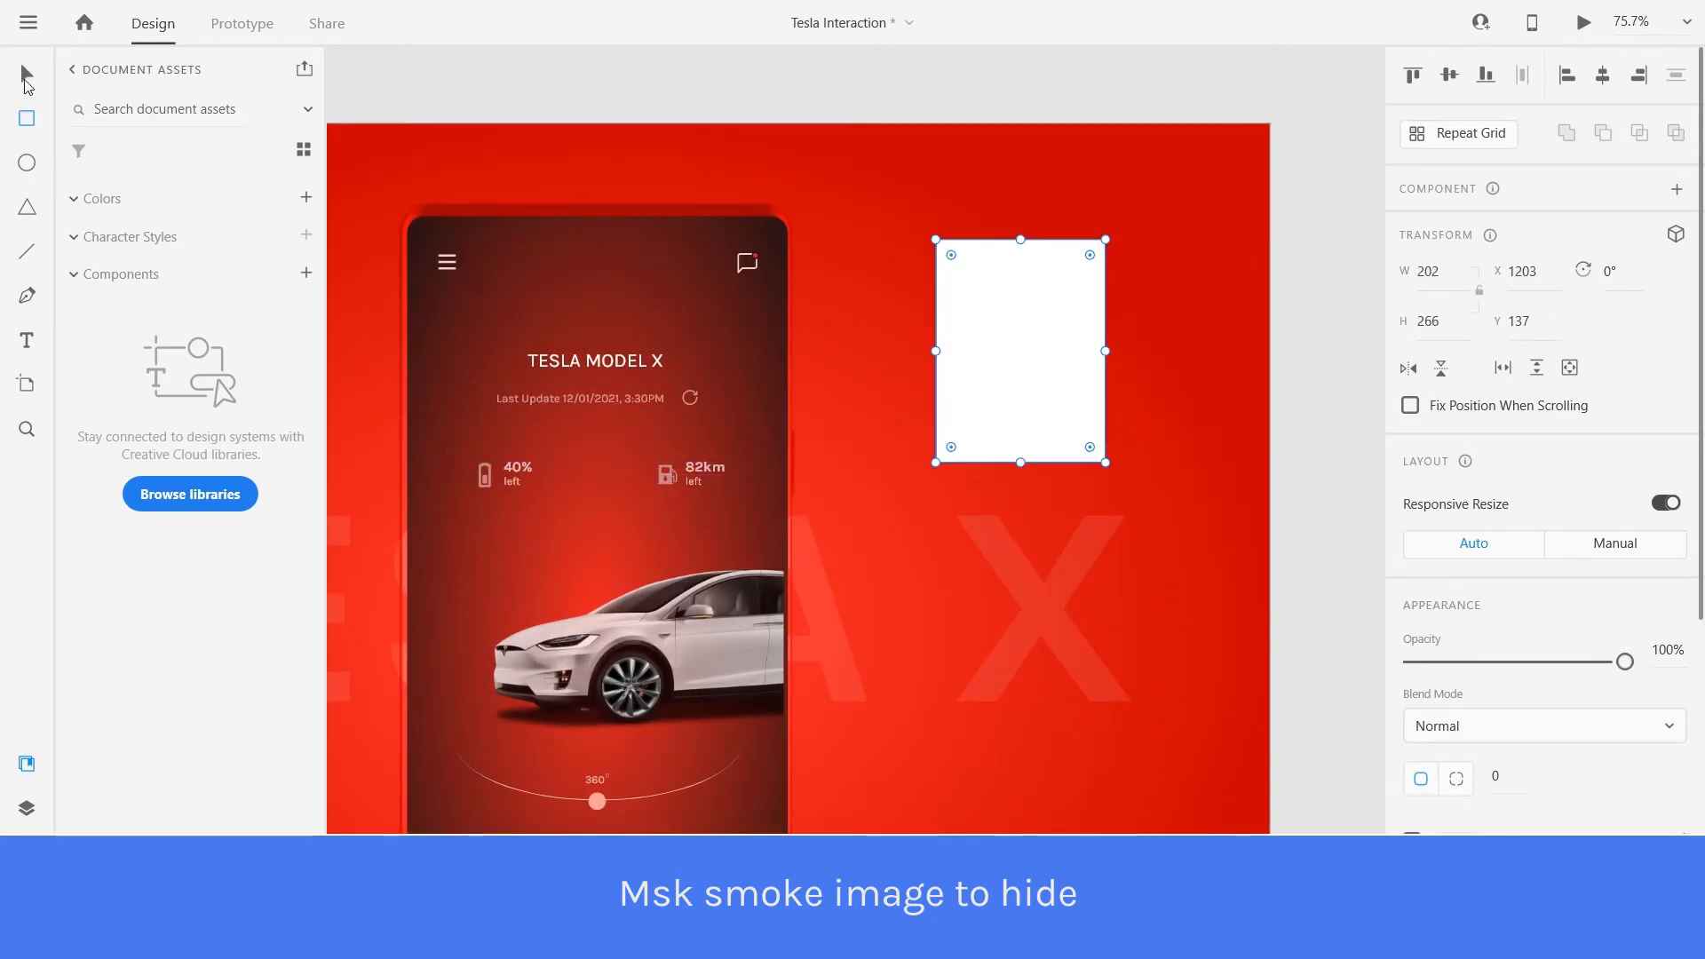
Shift the rectangle down to Y 242 and use it to mask the smoke image with Mask with Shape.
{"action": "left_click_drag", "start_coordinate": [1036, 320], "coordinate": [1026, 389]}
{"action": "left_click", "coordinate": [1041, 282], "text": "shift"}
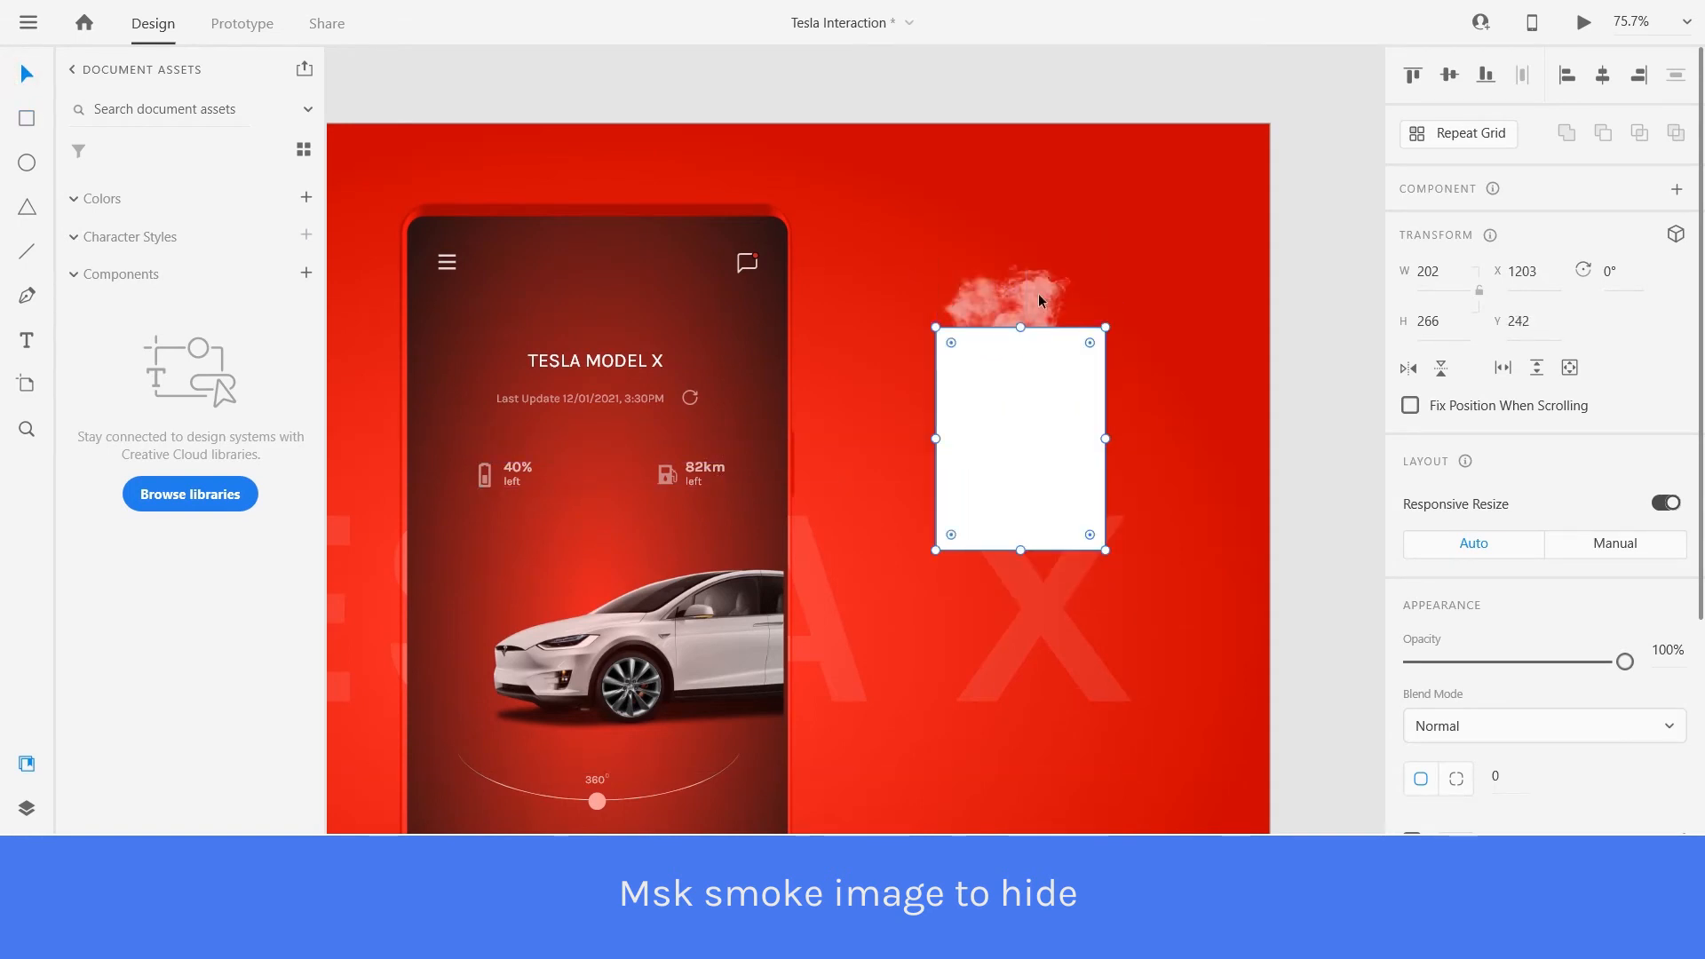
{"action": "right_click", "coordinate": [1019, 283]}
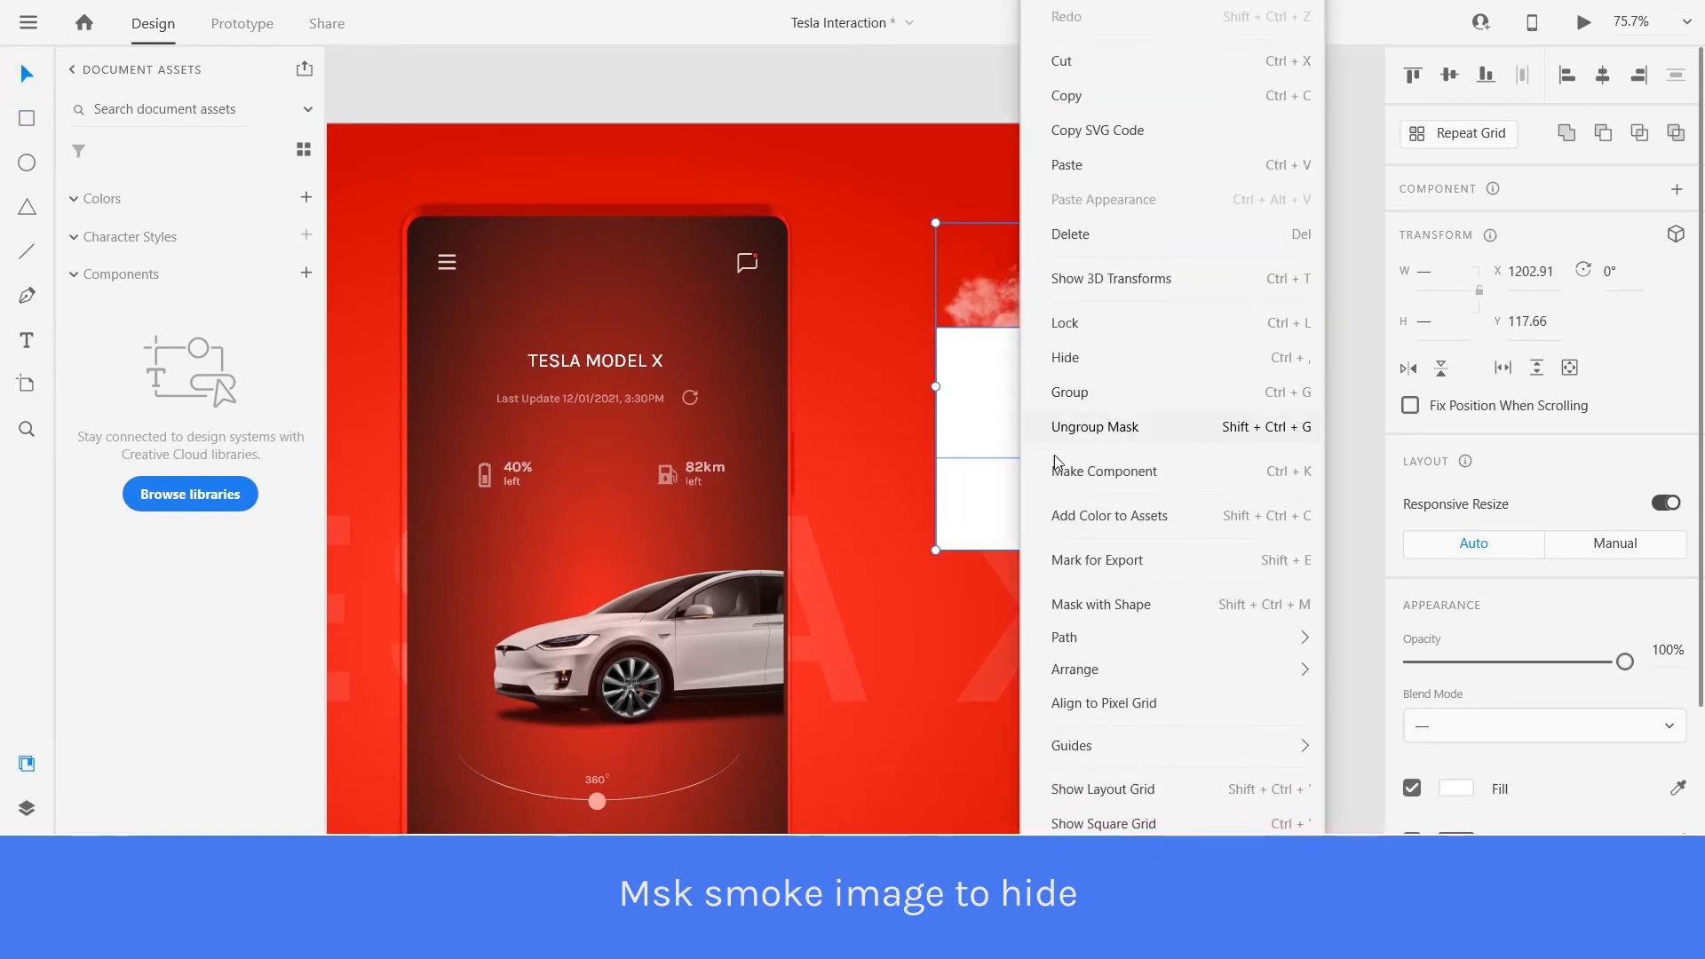
{"action": "left_click", "coordinate": [1110, 606]}
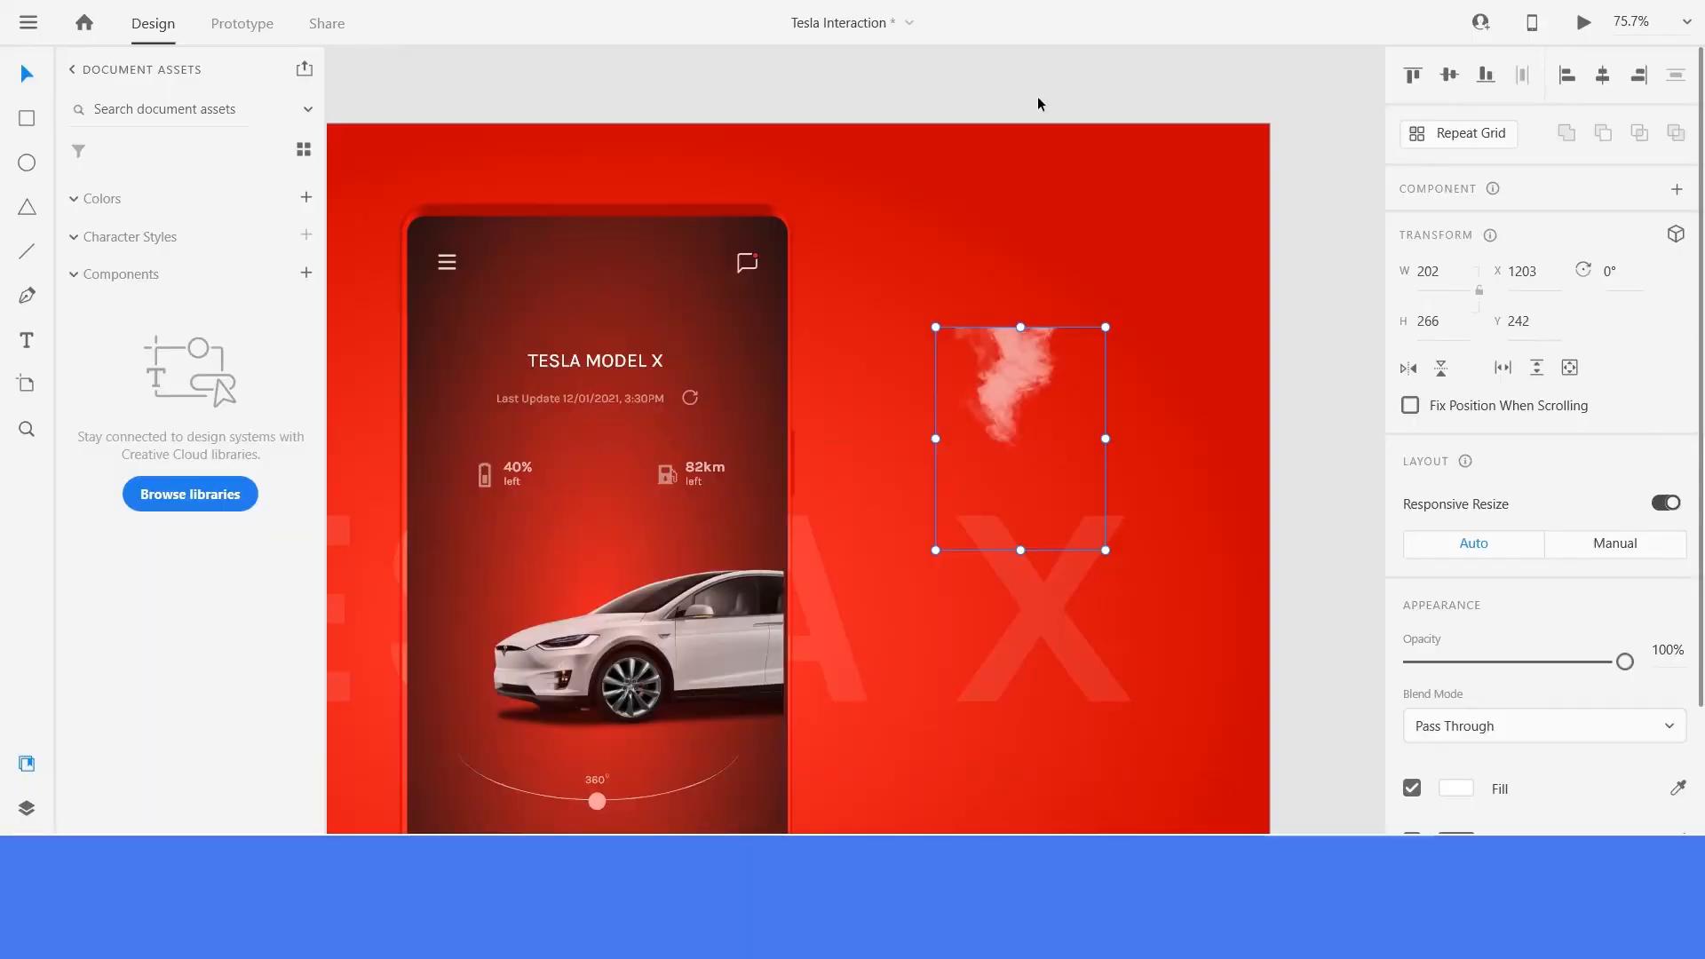
Move the smoke image down inside its mask so the whole plume fits within the mask rectangle.
{"action": "scroll", "coordinate": [1146, 418], "scroll_direction": "up", "scroll_amount": 3}
{"action": "double_click", "coordinate": [965, 349]}
{"action": "left_click_drag", "start_coordinate": [961, 345], "coordinate": [961, 488]}
{"action": "scroll", "coordinate": [963, 490], "scroll_direction": "down", "scroll_amount": 5}
{"action": "left_click", "coordinate": [1286, 454]}
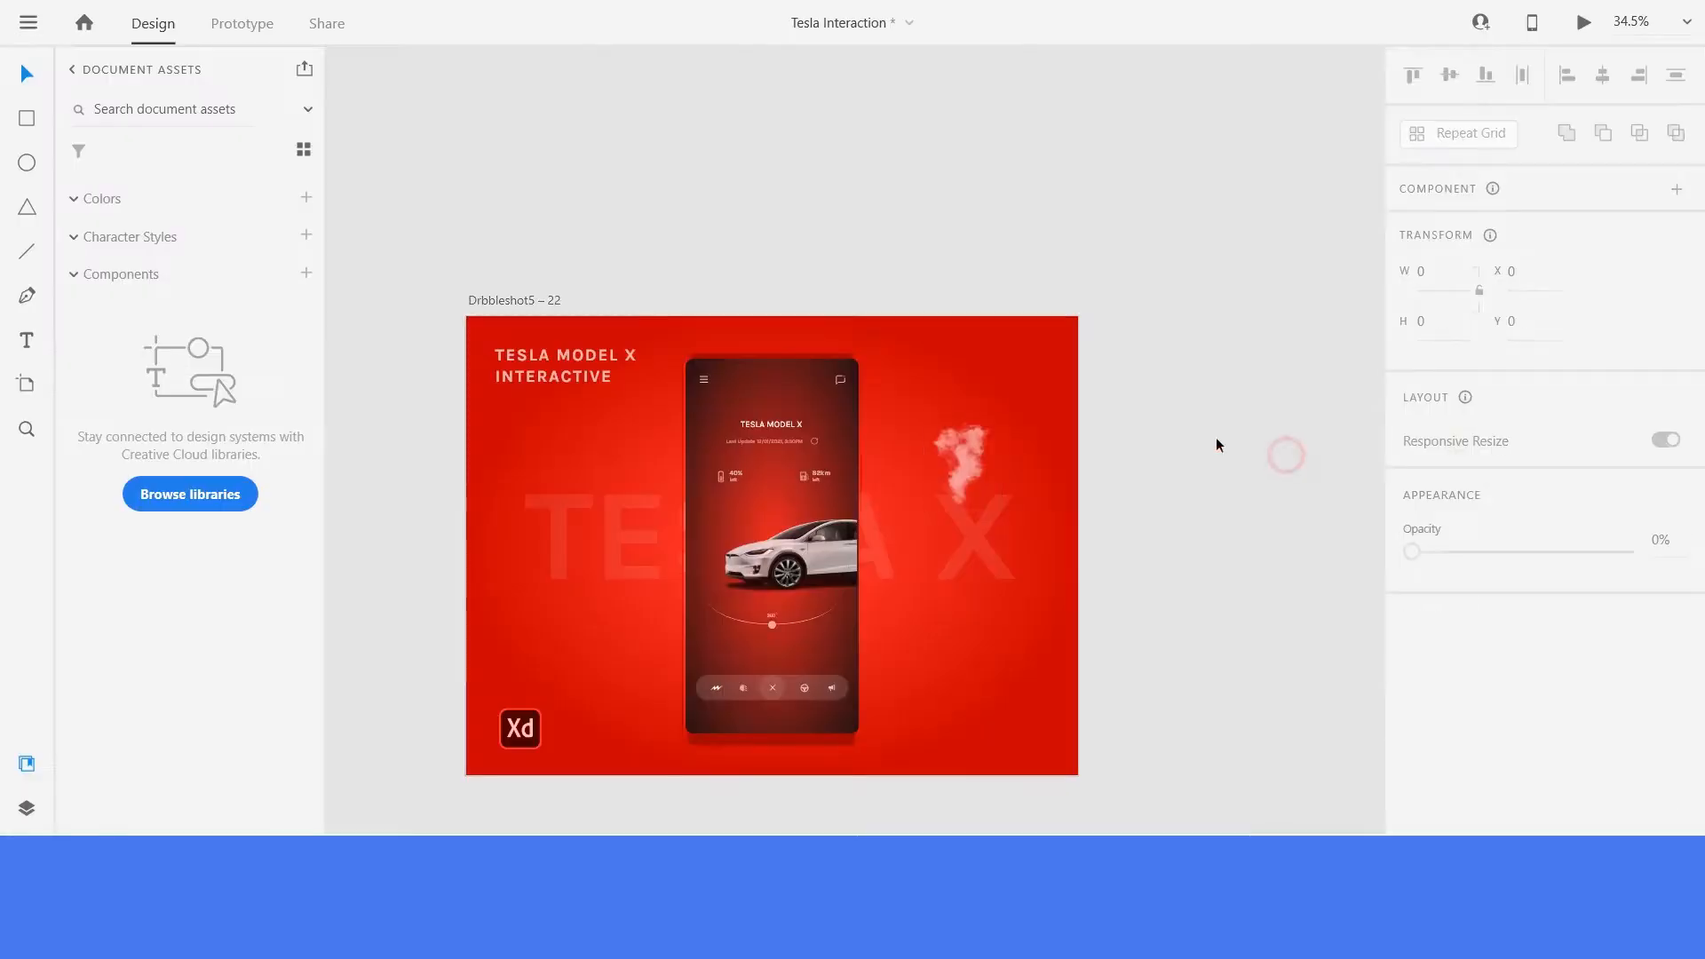
Move the masked smoke onto the front of the white car, at about X 666, Y 389.
{"action": "scroll", "coordinate": [755, 545], "scroll_direction": "up", "scroll_amount": 3}
{"action": "left_click_drag", "start_coordinate": [1108, 423], "coordinate": [764, 517]}
{"action": "scroll", "coordinate": [765, 517], "scroll_direction": "up", "scroll_amount": 3}
{"action": "scroll", "coordinate": [728, 380], "scroll_direction": "up", "scroll_amount": 3}
{"action": "scroll", "coordinate": [866, 391], "scroll_direction": "down", "scroll_amount": 5}
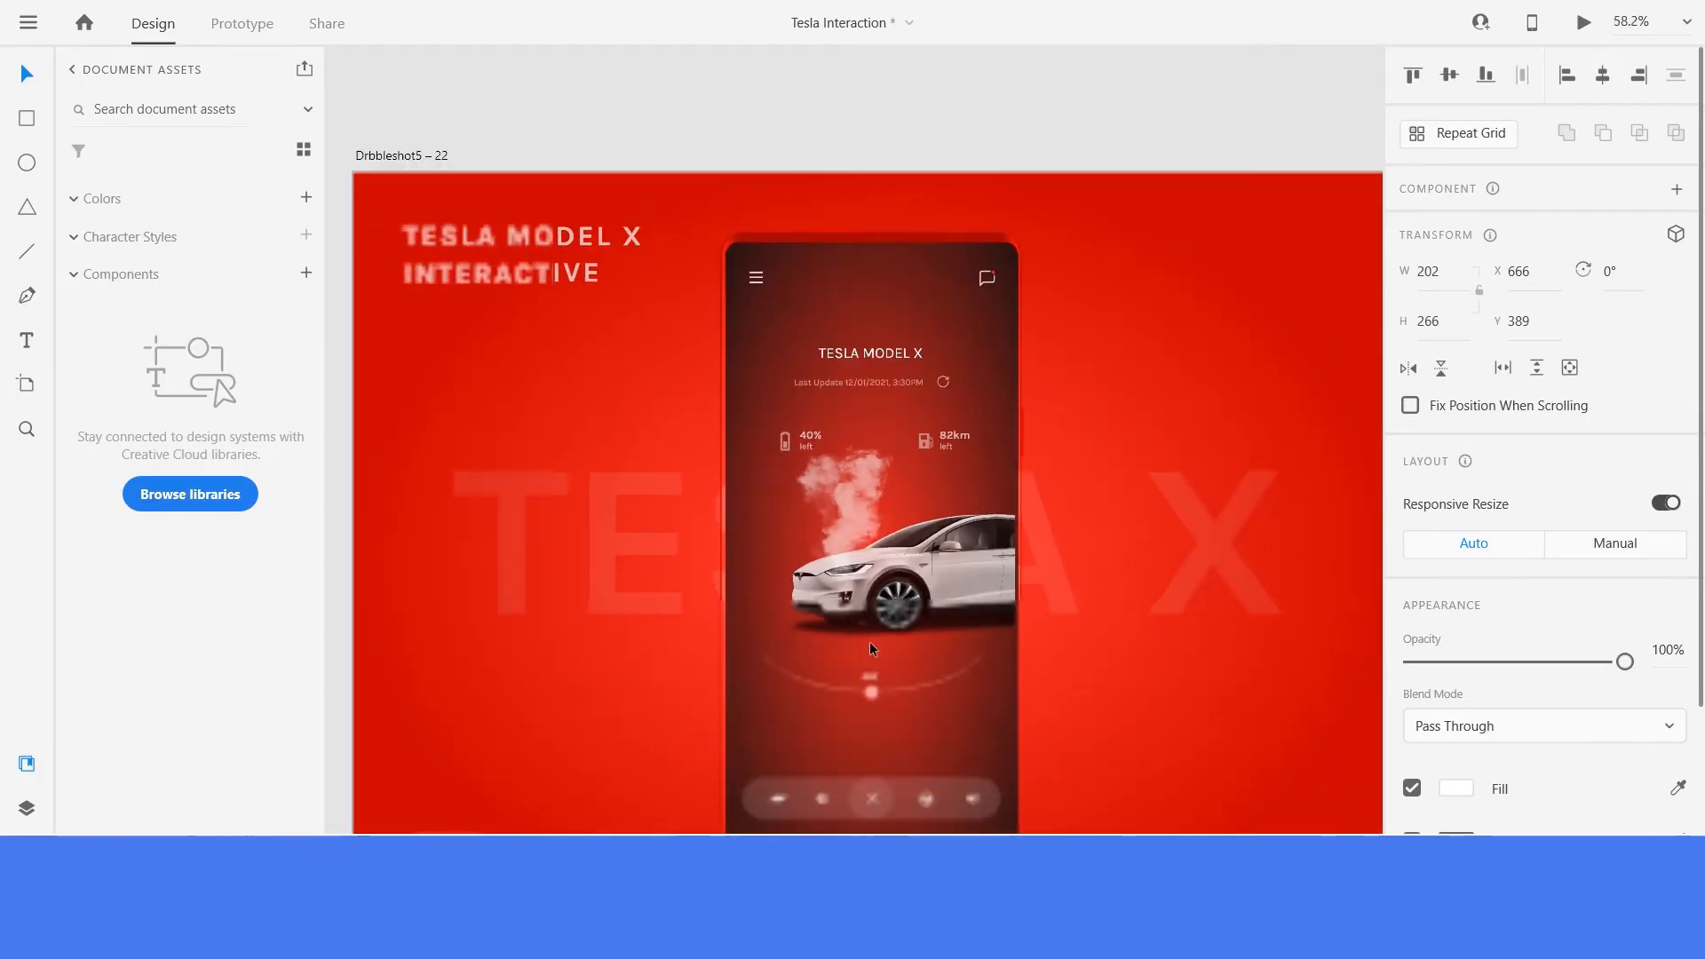
{"action": "scroll", "coordinate": [870, 641], "scroll_direction": "up", "scroll_amount": 3}
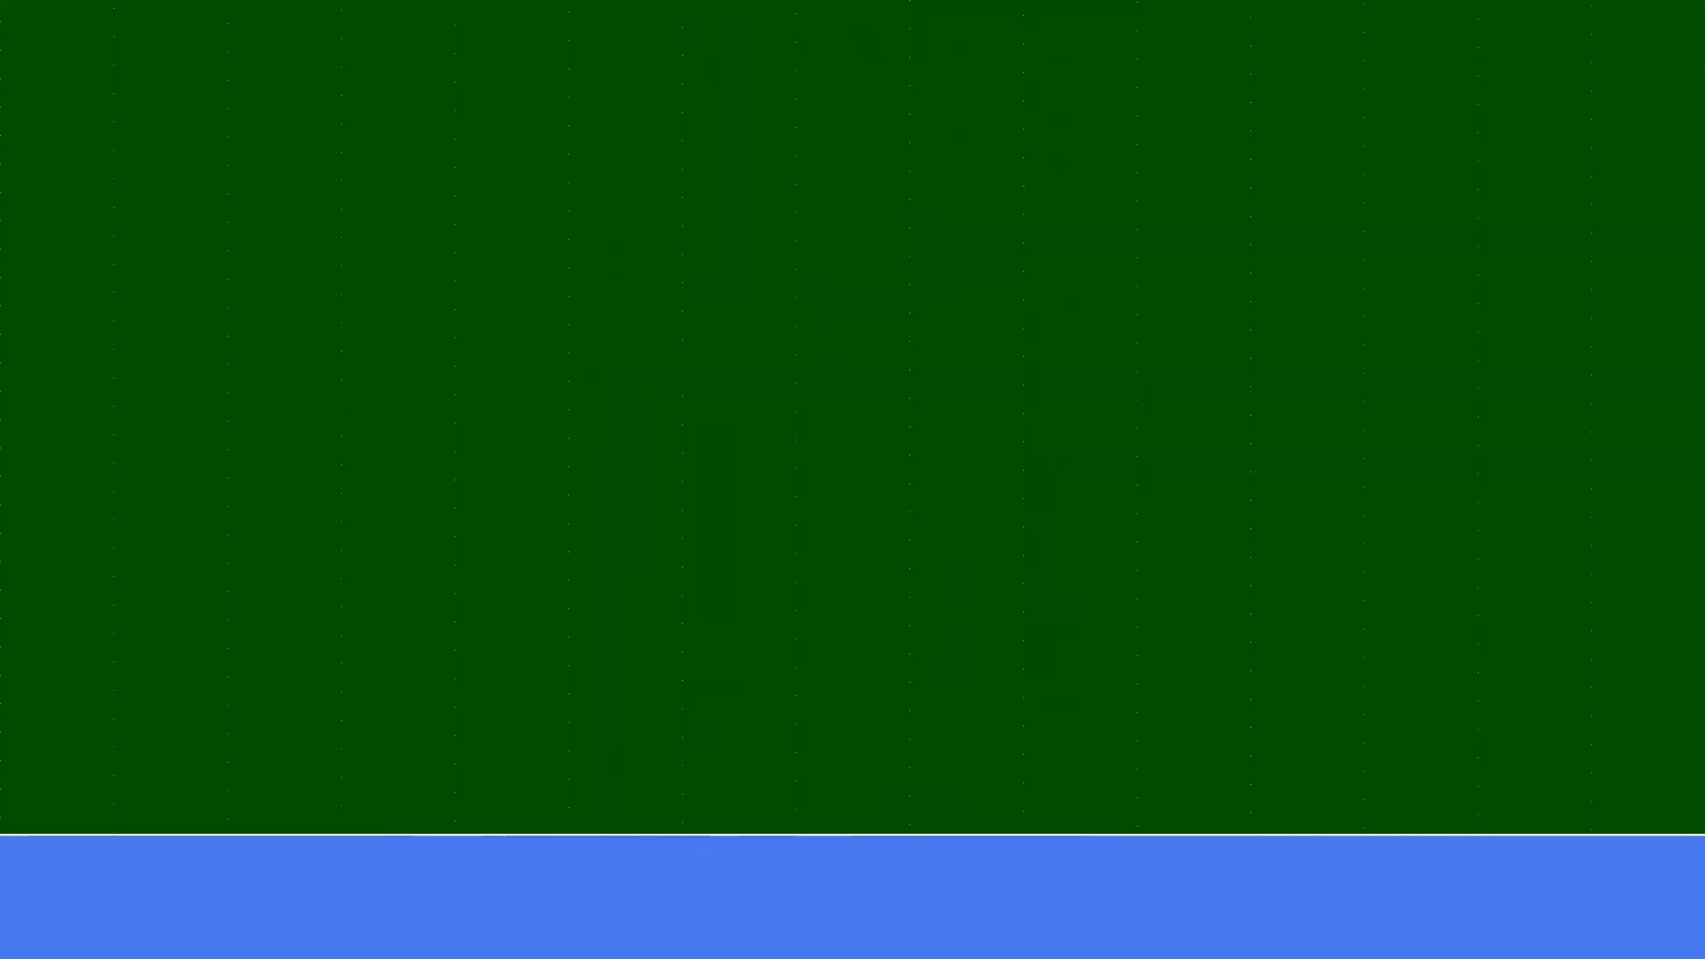
Shrink the masked smoke to 5 × 7 and place it inside the car's fog-light opening at X 759, Y 651.
{"action": "left_click_drag", "start_coordinate": [947, 271], "coordinate": [1012, 593]}
{"action": "scroll", "coordinate": [759, 552], "scroll_direction": "up", "scroll_amount": 5}
{"action": "scroll", "coordinate": [1069, 517], "scroll_direction": "up", "scroll_amount": 5}
{"action": "left_click_drag", "start_coordinate": [1083, 504], "coordinate": [965, 710]}
{"action": "left_click_drag", "start_coordinate": [893, 753], "coordinate": [971, 767]}
{"action": "scroll", "coordinate": [980, 754], "scroll_direction": "up", "scroll_amount": 4}
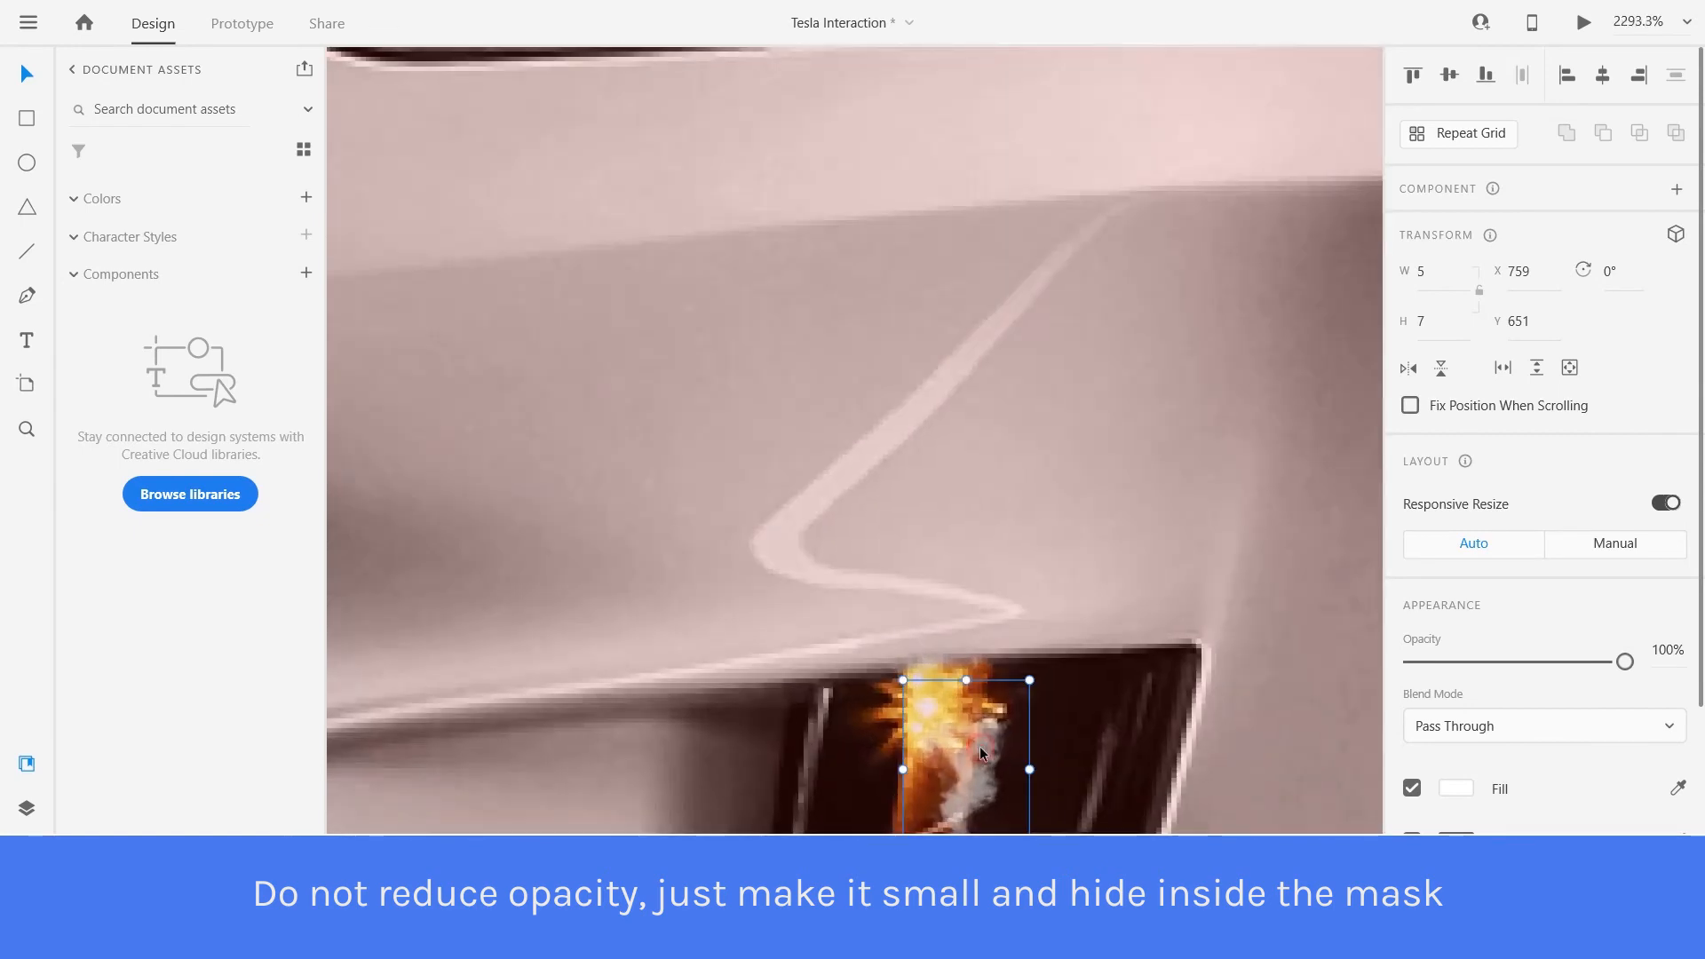
Shorten the smoke's mask rectangle from its upper edge to a height of 2, hiding the smoke inside the fog-light opening.
{"action": "double_click", "coordinate": [974, 755]}
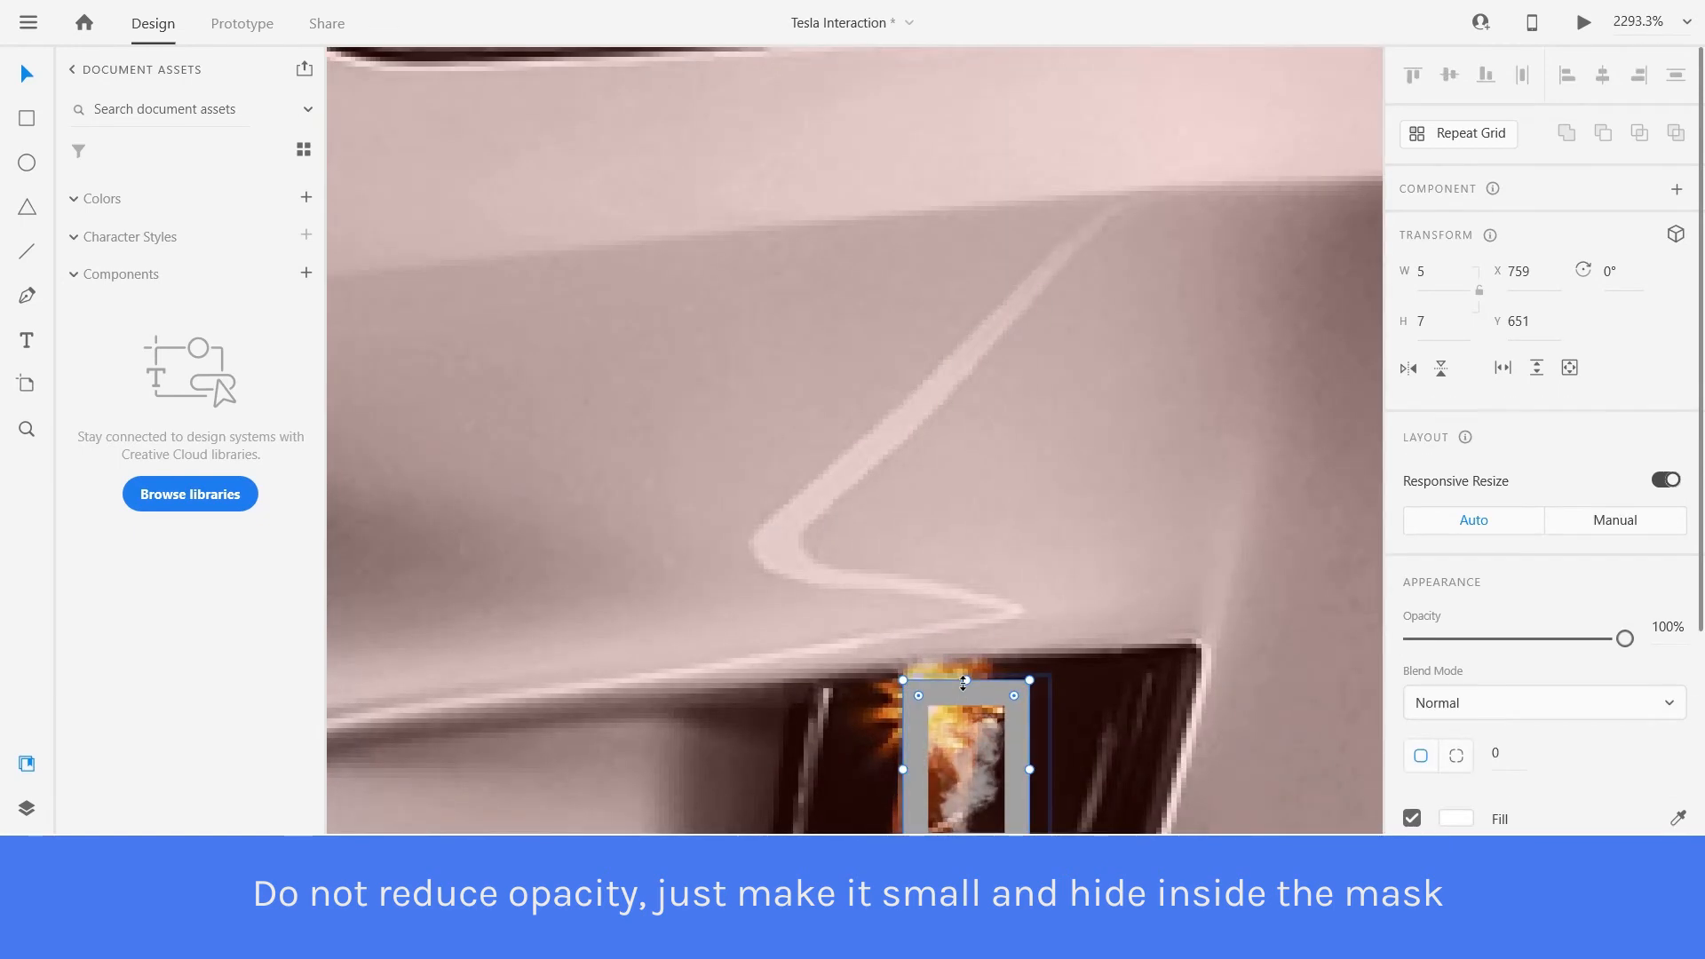
{"action": "left_click_drag", "start_coordinate": [966, 681], "coordinate": [978, 819]}
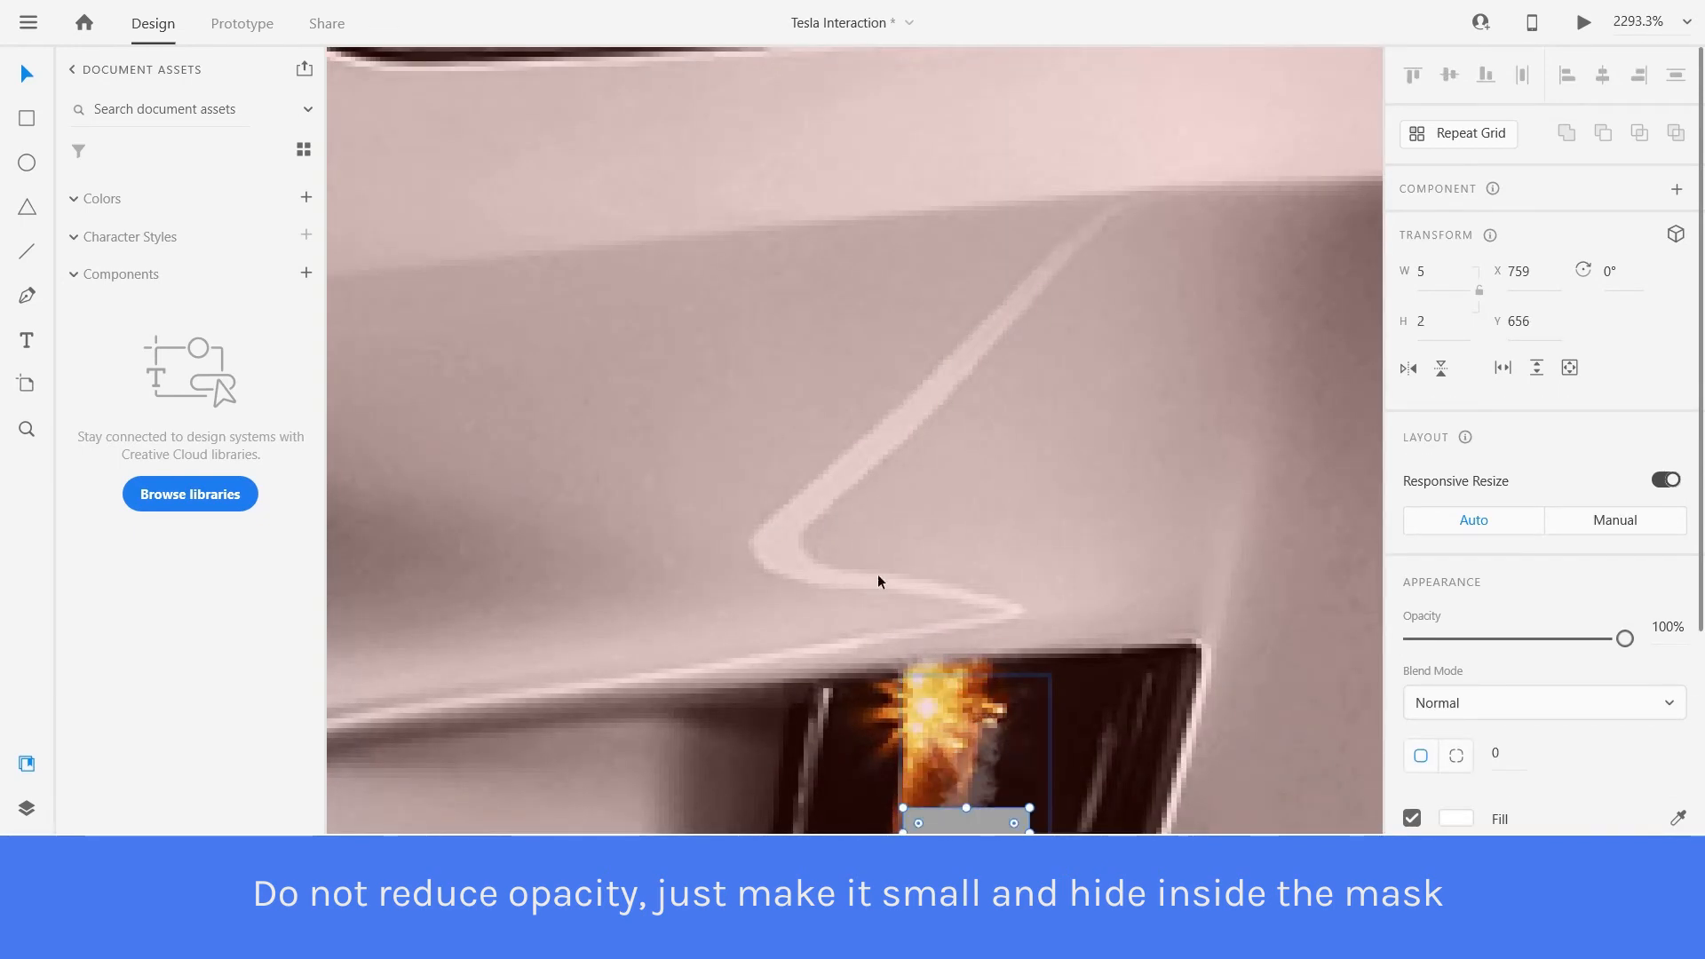
{"action": "scroll", "coordinate": [878, 574], "scroll_direction": "down", "scroll_amount": 15}
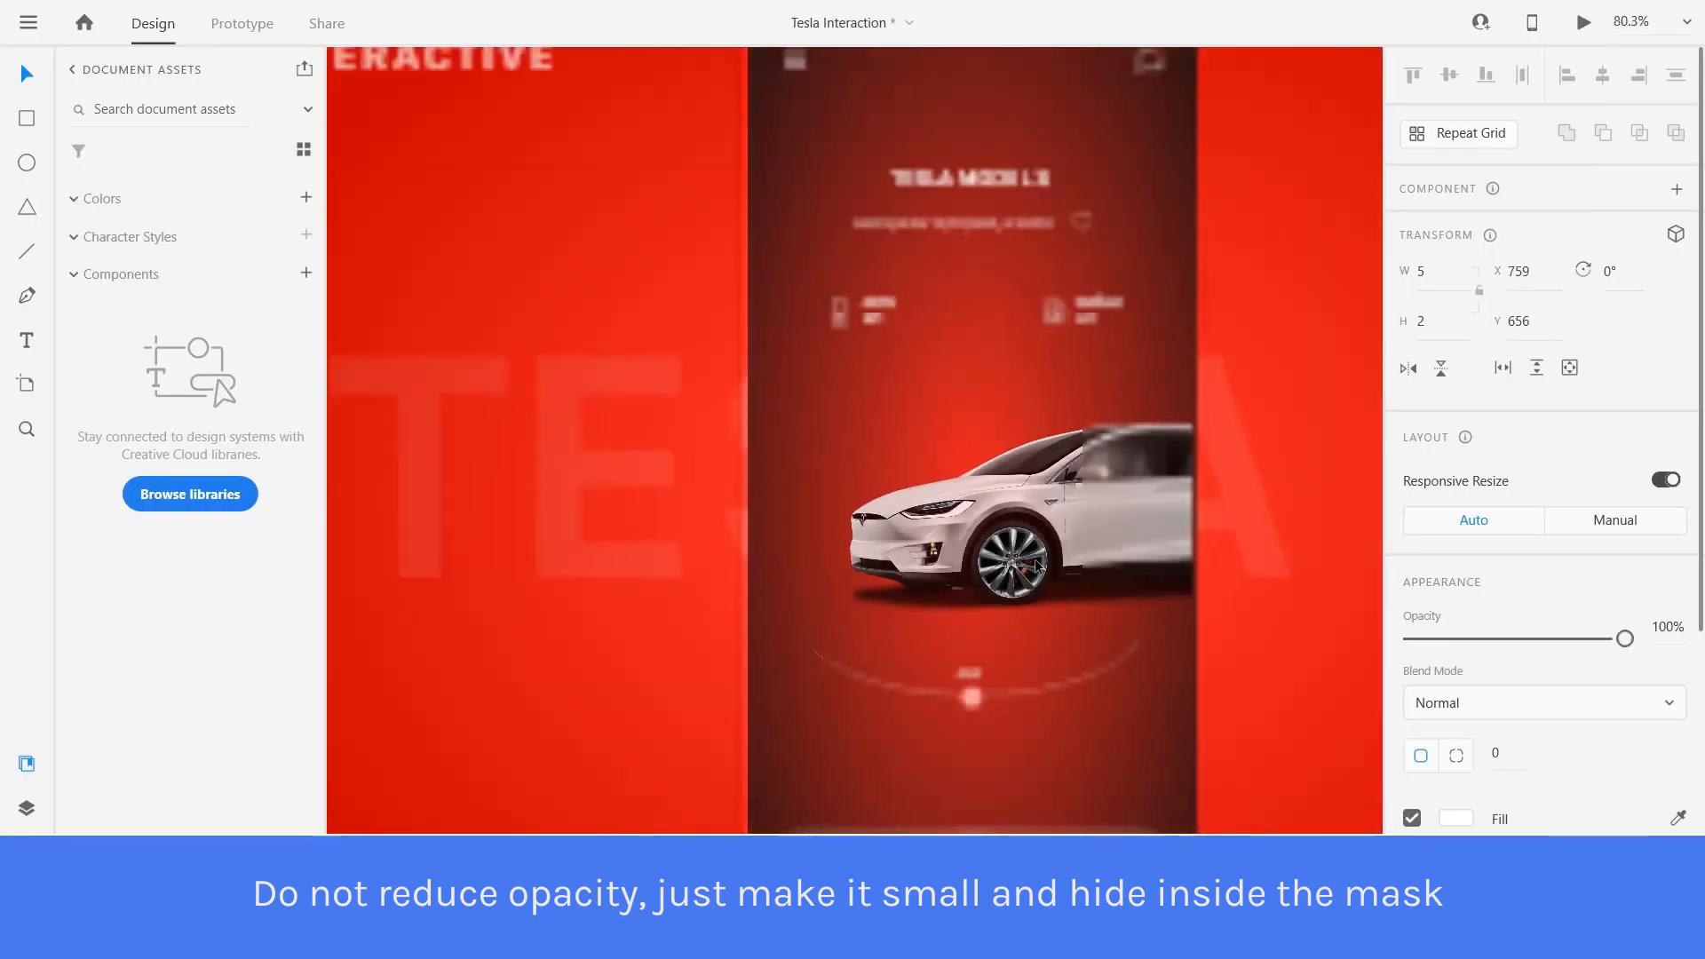
{"action": "scroll", "coordinate": [1037, 566], "scroll_direction": "down", "scroll_amount": 2}
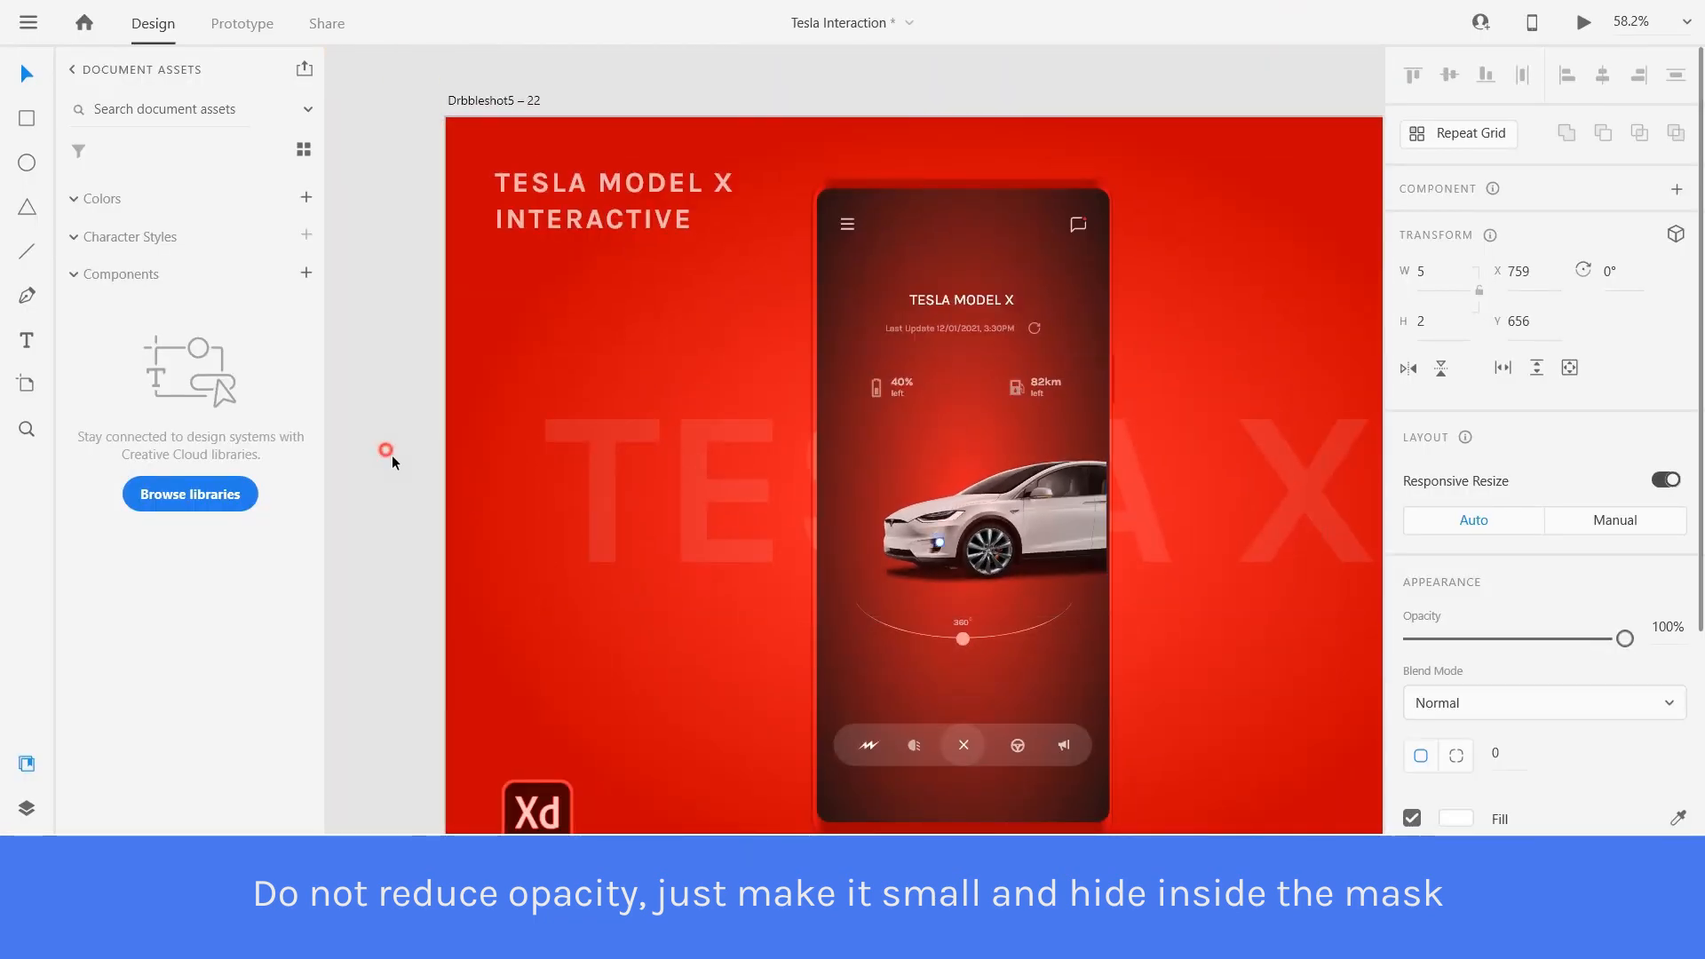
Copy the tiny masked smoke group from the fog-light opening on Drbbleshot5 – 22.
{"action": "left_click", "coordinate": [388, 452]}
{"action": "scroll", "coordinate": [1057, 493], "scroll_direction": "up", "scroll_amount": 15}
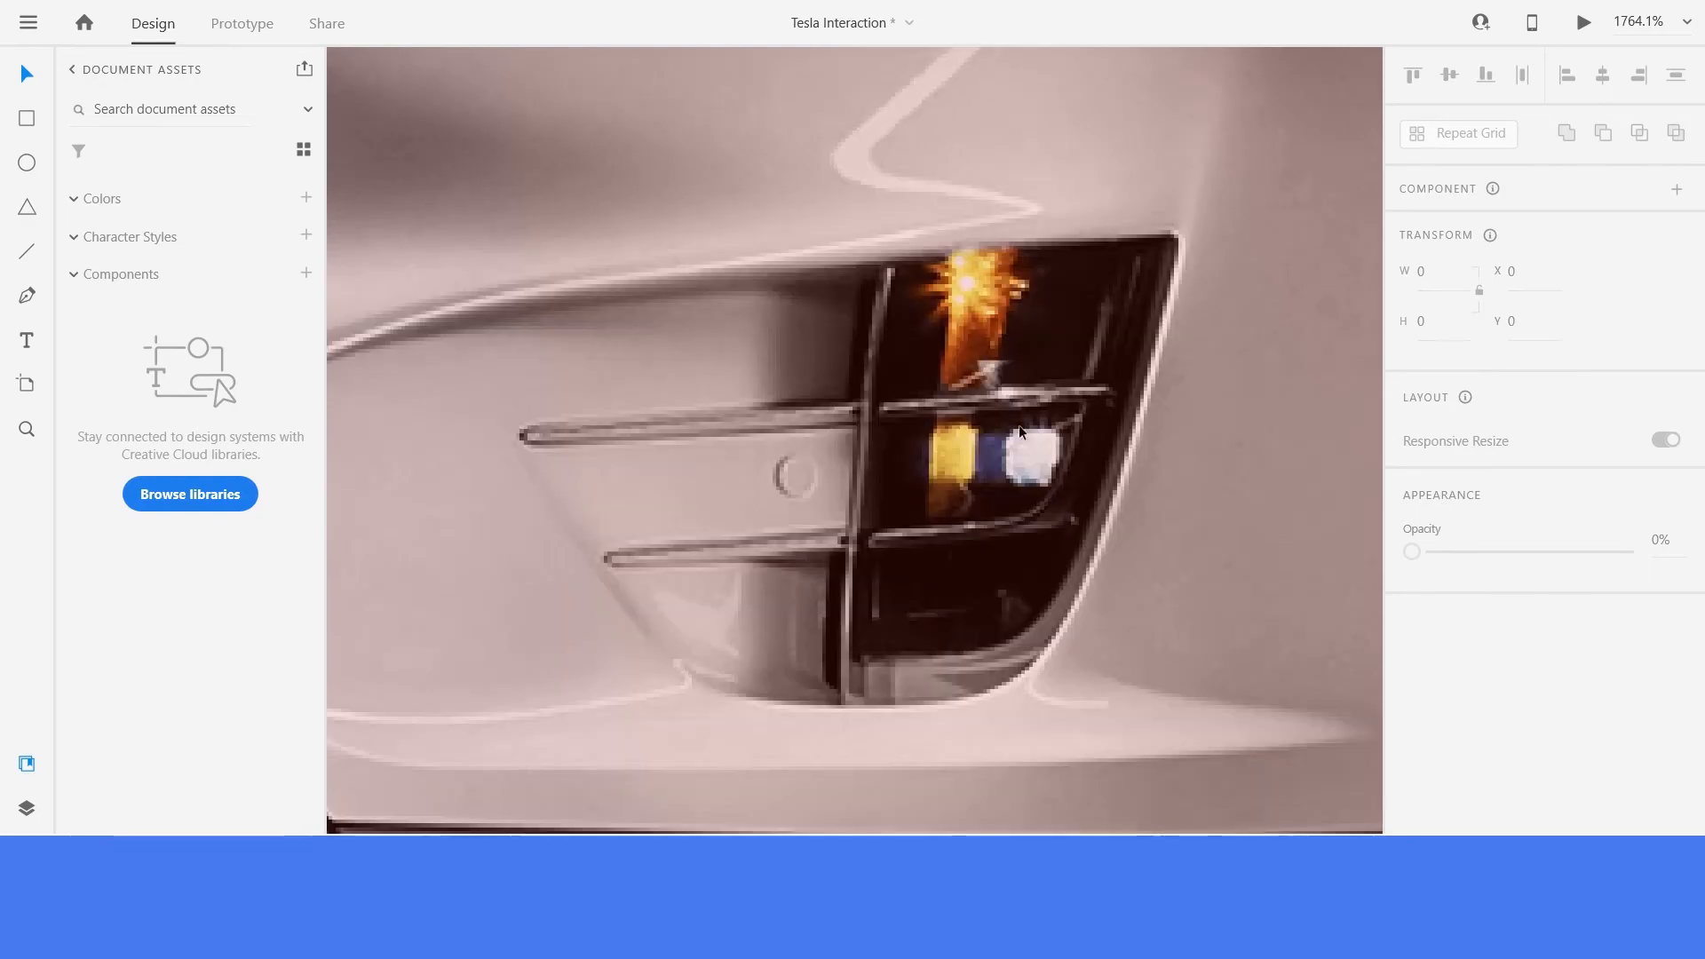
{"action": "left_click", "coordinate": [982, 365]}
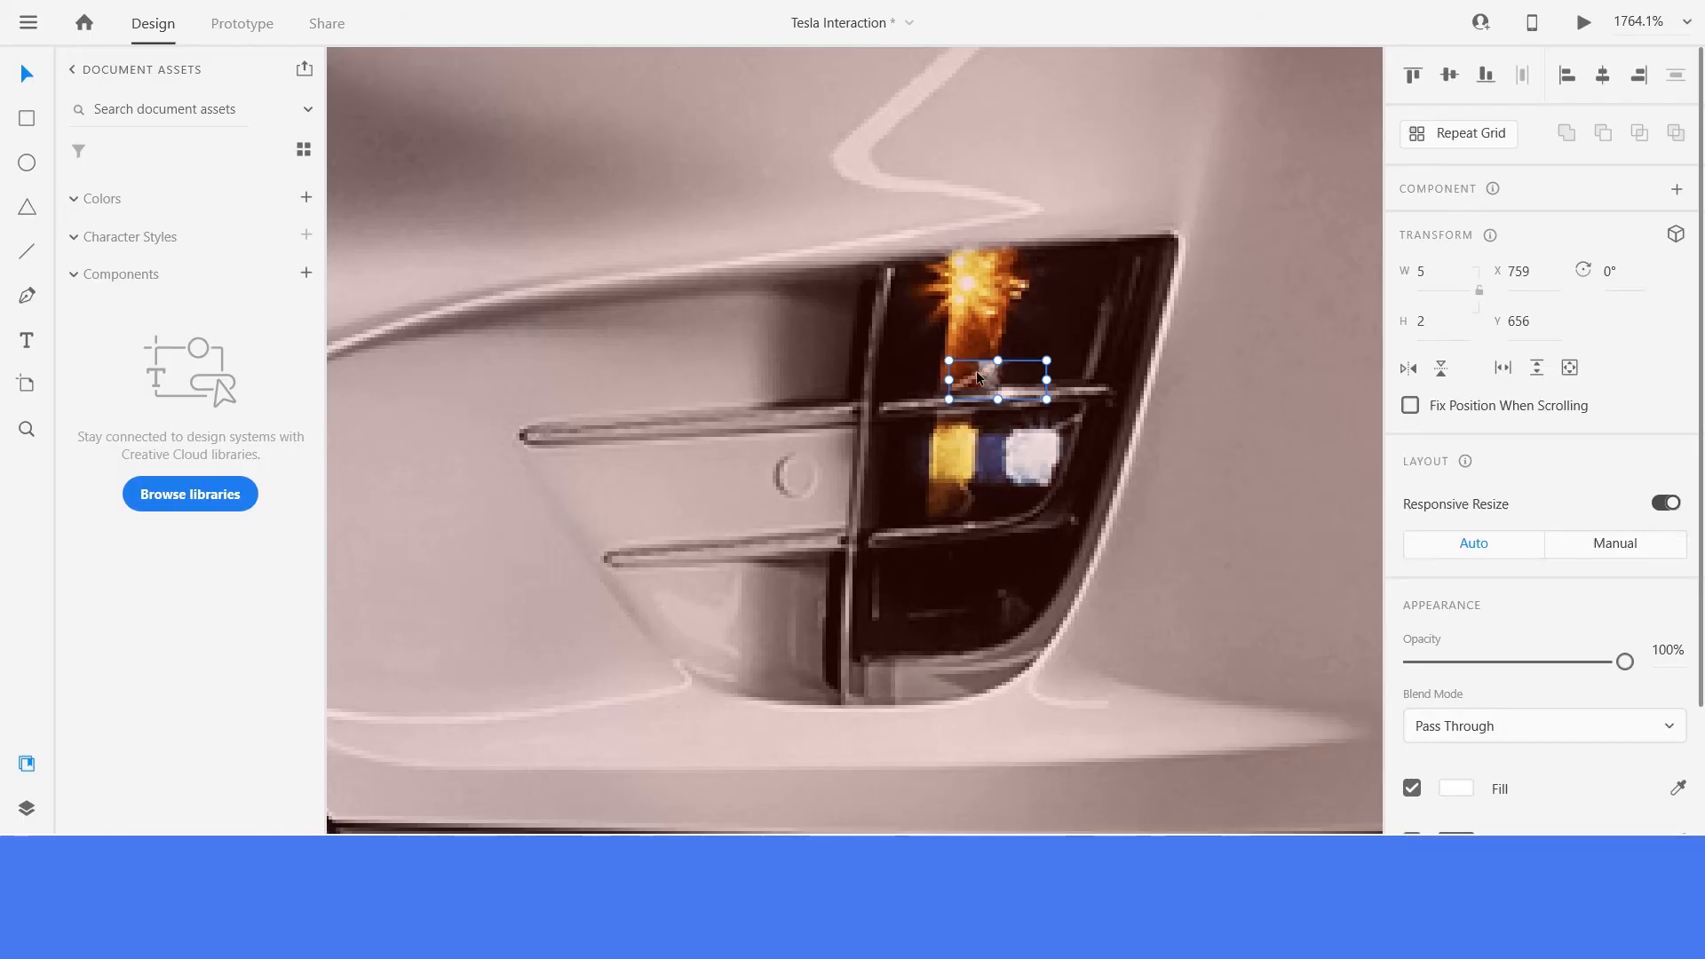
{"action": "right_click", "coordinate": [977, 371]}
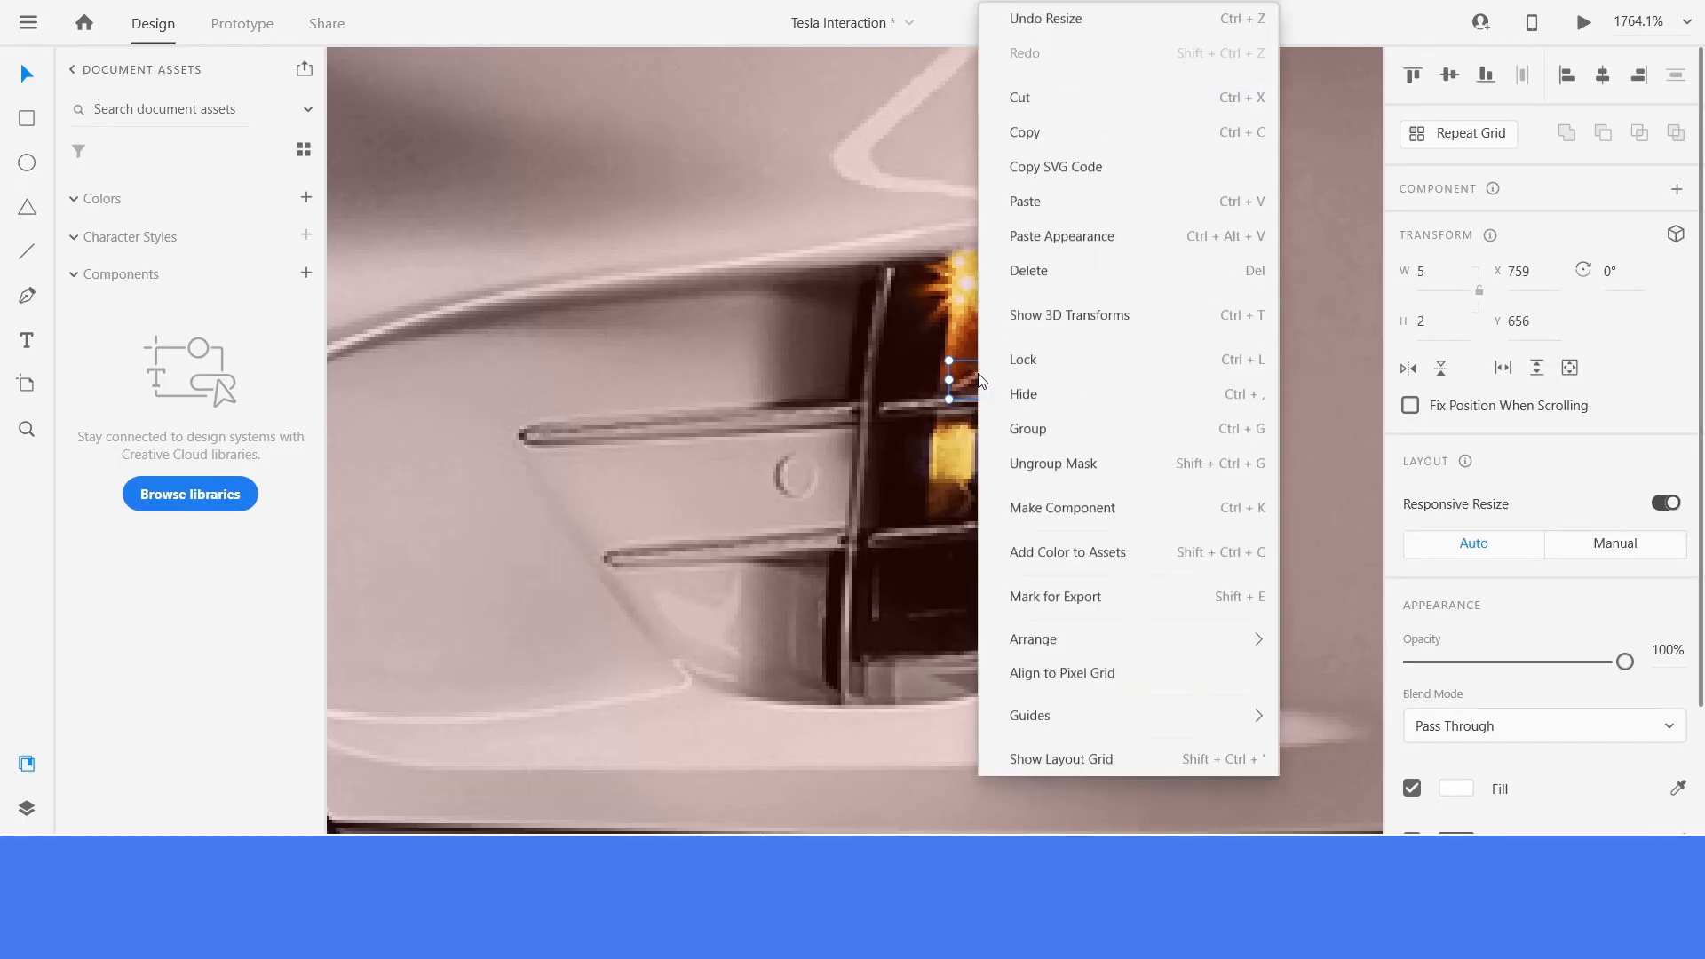
{"action": "left_click", "coordinate": [1026, 96]}
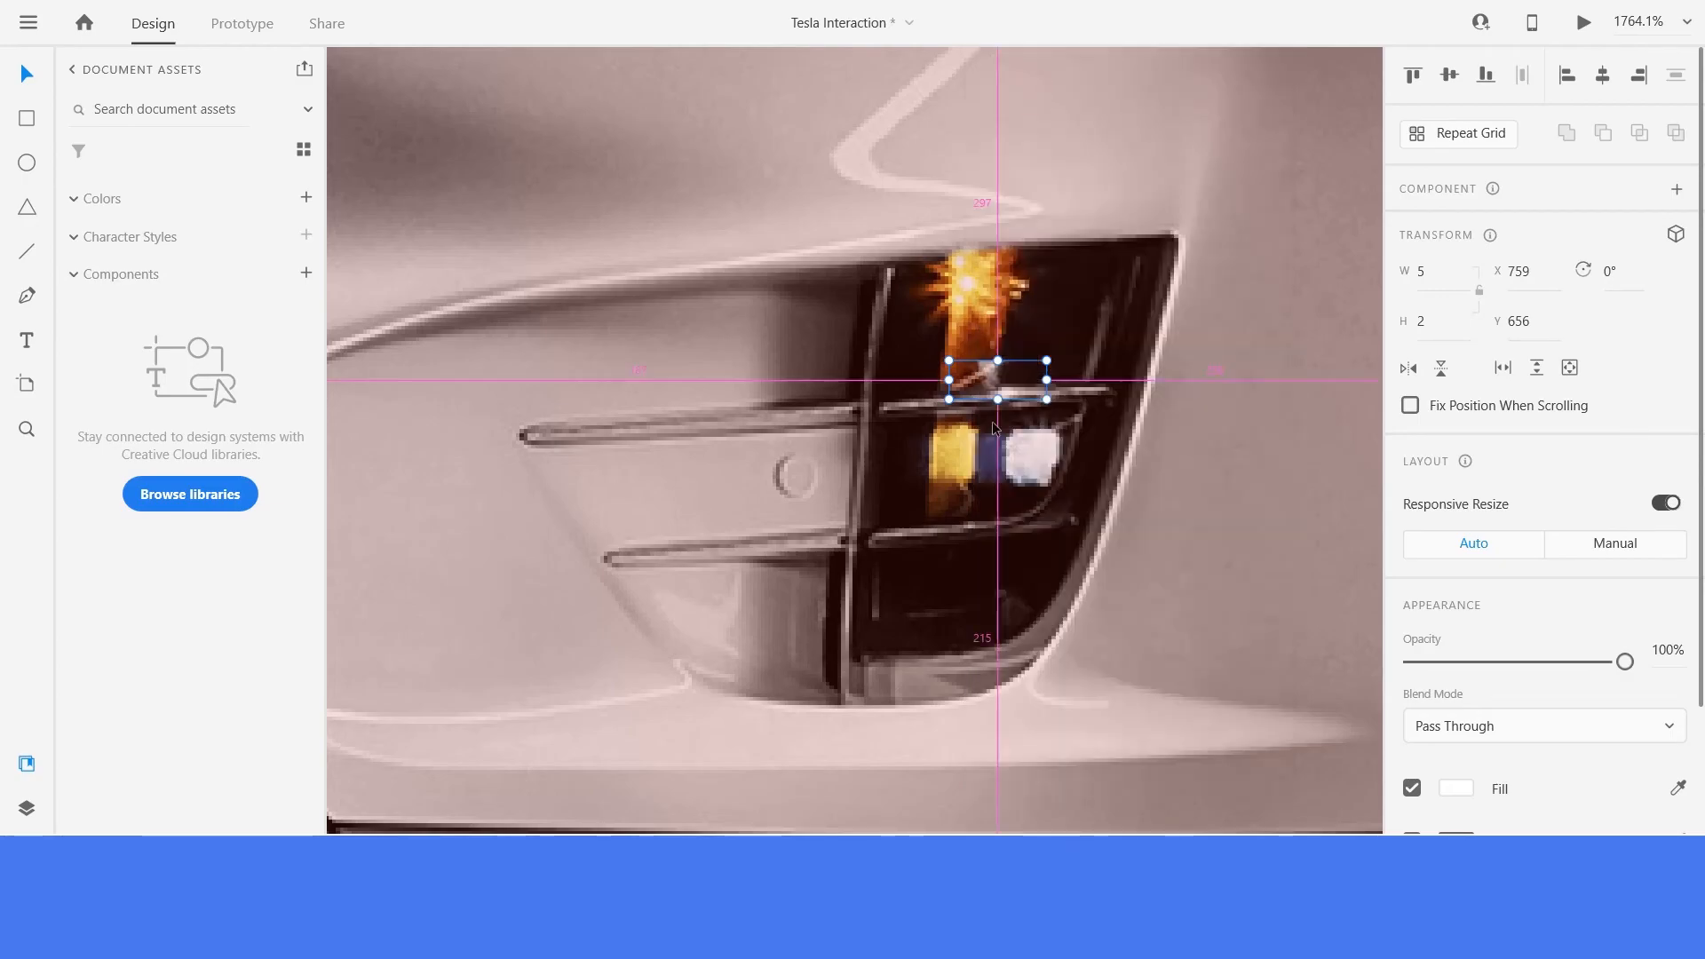
{"action": "scroll", "coordinate": [1009, 441], "scroll_direction": "down", "scroll_amount": 15}
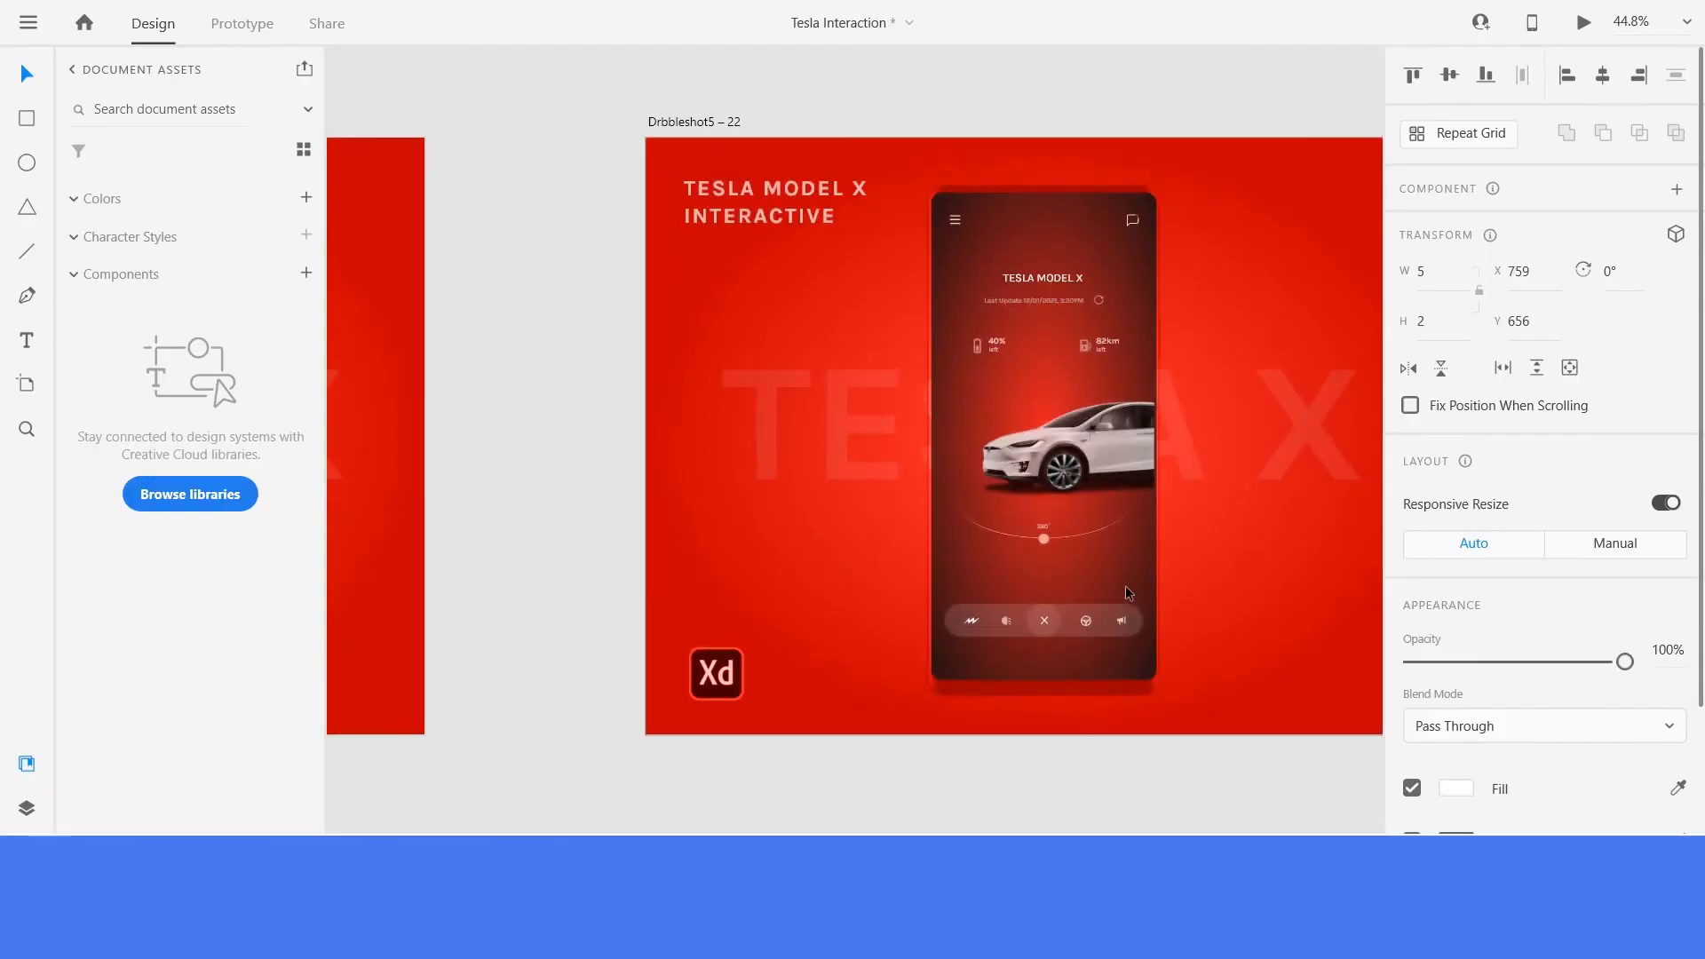
Paste the masked smoke into the red car's fog-light opening on Drbbleshot5 – 21, at X 759, Y 656.
{"action": "scroll", "coordinate": [1126, 585], "scroll_direction": "down", "scroll_amount": 5}
{"action": "left_click", "coordinate": [1103, 791]}
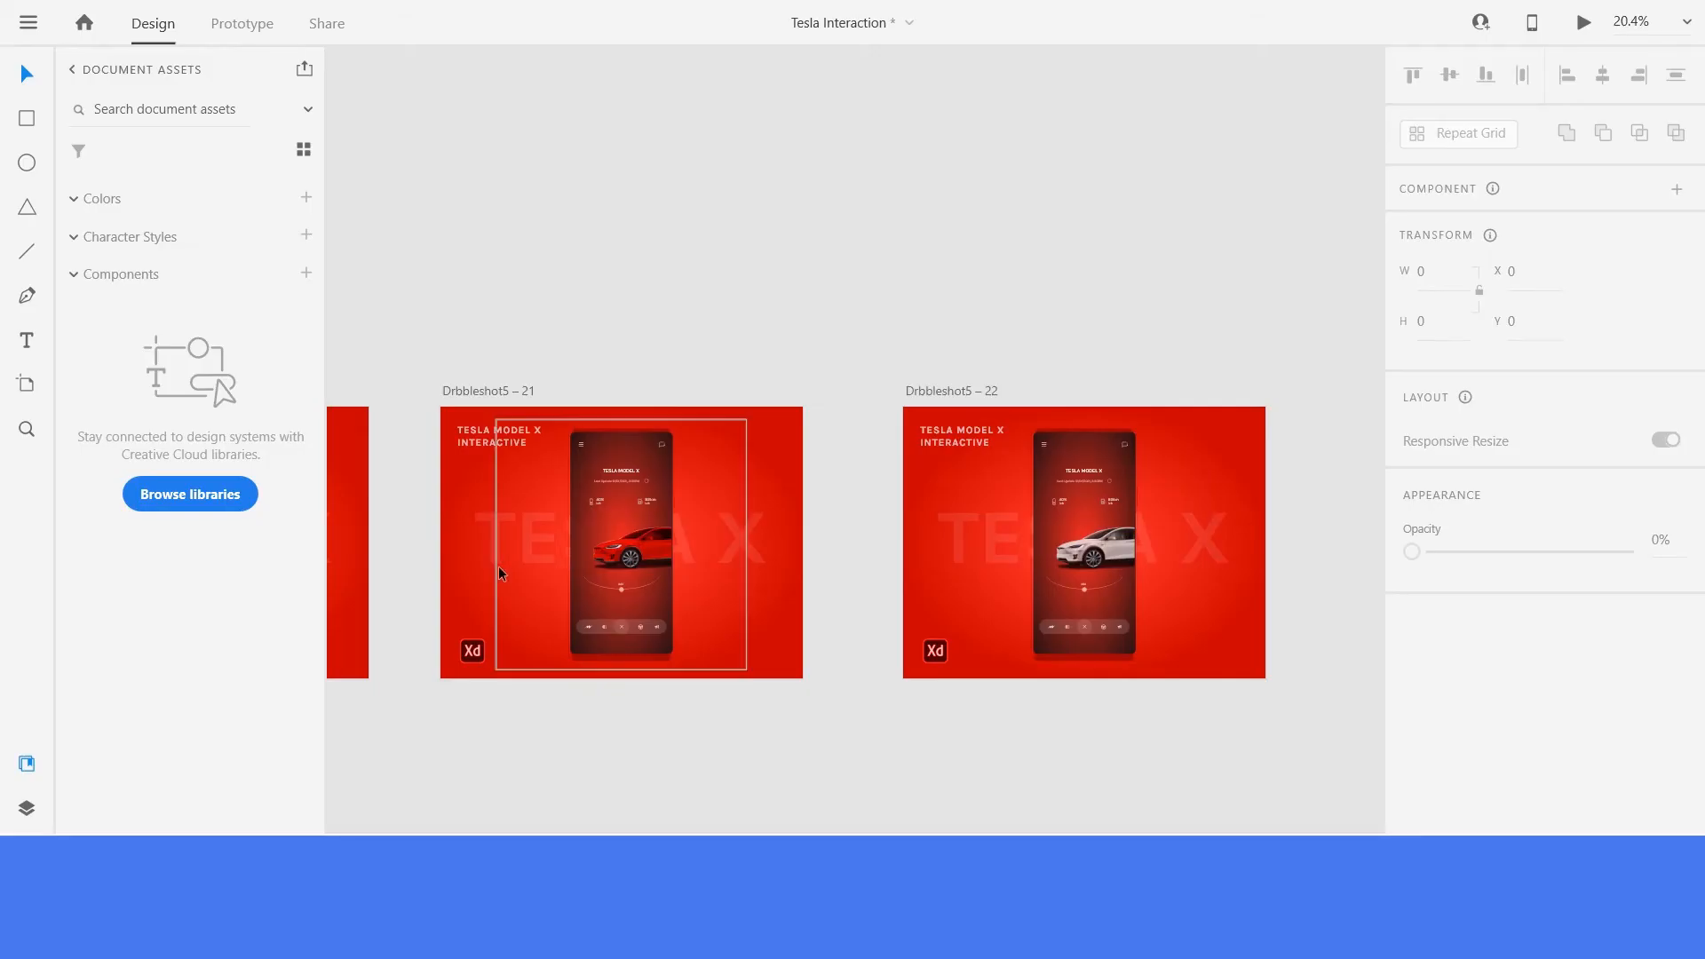
{"action": "scroll", "coordinate": [498, 567], "scroll_direction": "up", "scroll_amount": 5}
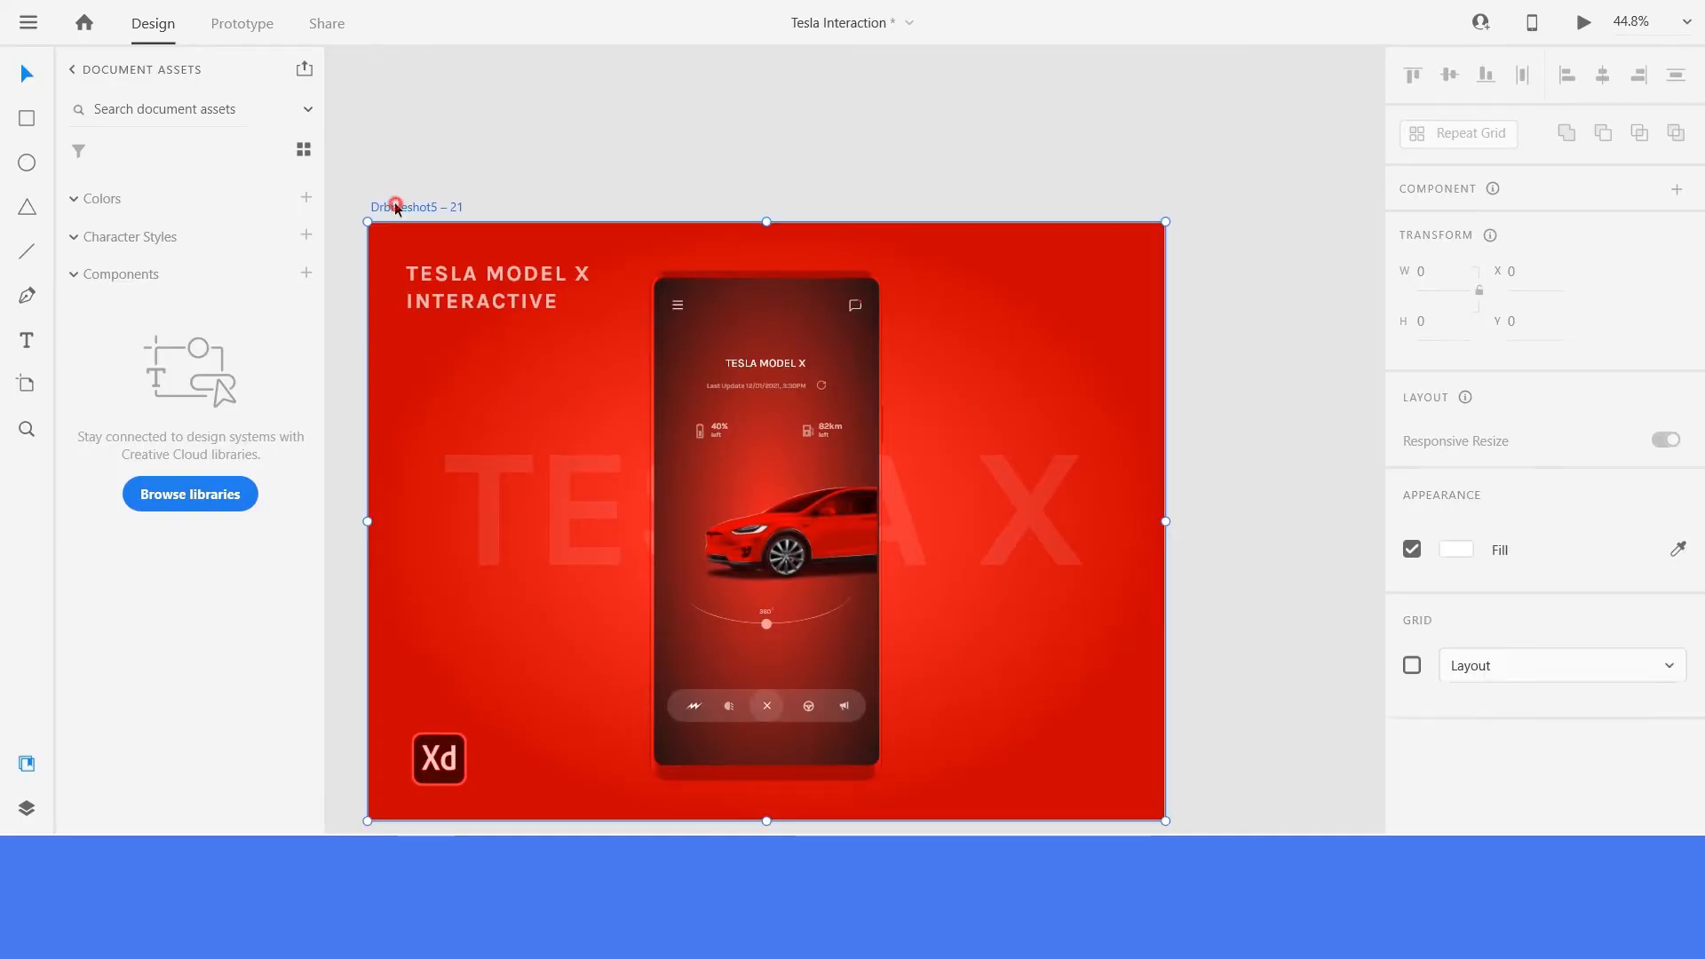
{"action": "left_click", "coordinate": [396, 208]}
{"action": "scroll", "coordinate": [829, 497], "scroll_direction": "up", "scroll_amount": 10}
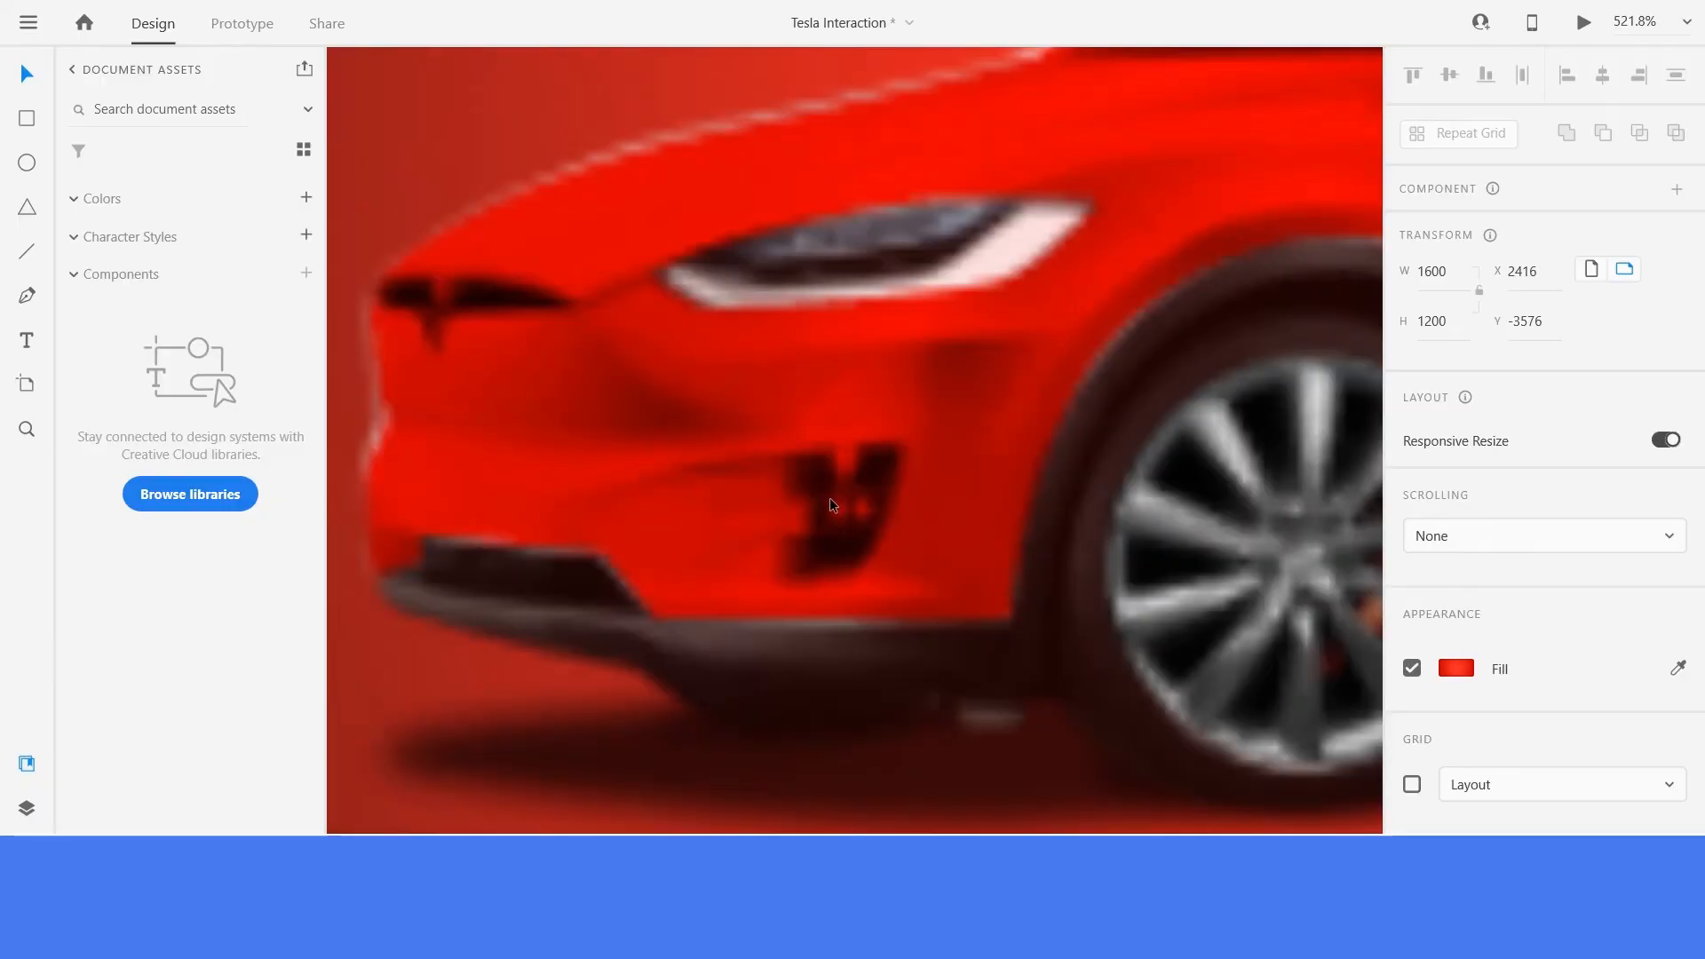
{"action": "scroll", "coordinate": [831, 499], "scroll_direction": "up", "scroll_amount": 2}
{"action": "left_click", "coordinate": [820, 504]}
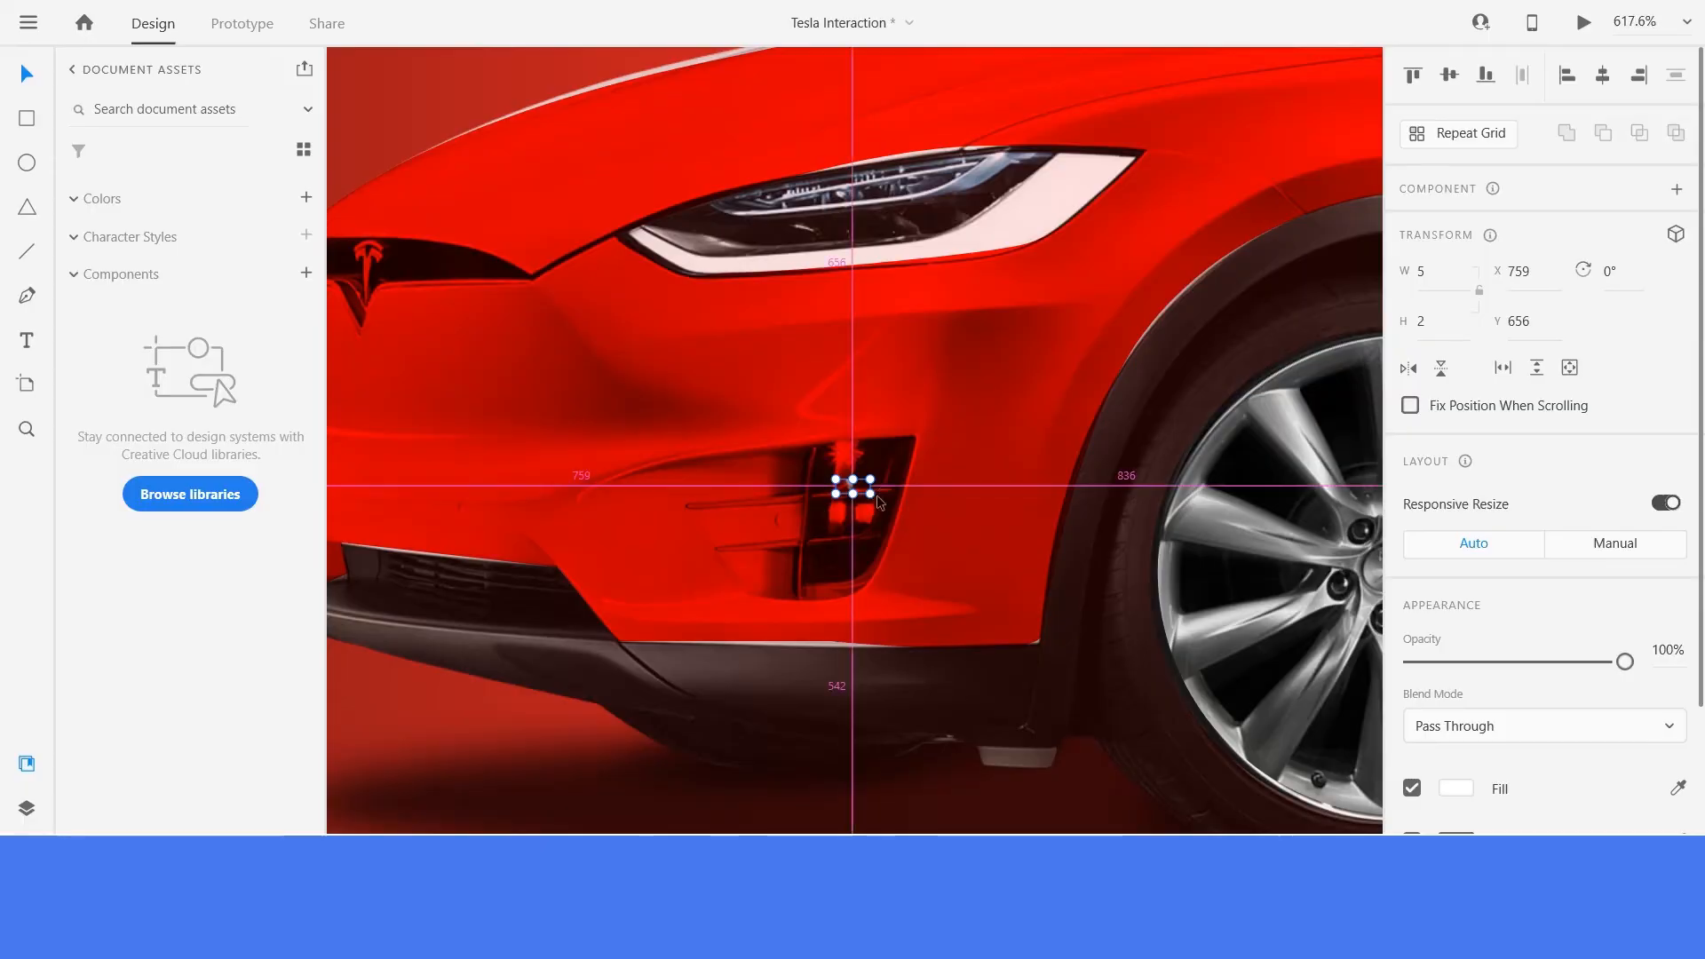
{"action": "scroll", "coordinate": [863, 589], "scroll_direction": "up", "scroll_amount": 2}
{"action": "scroll", "coordinate": [716, 536], "scroll_direction": "down", "scroll_amount": 8}
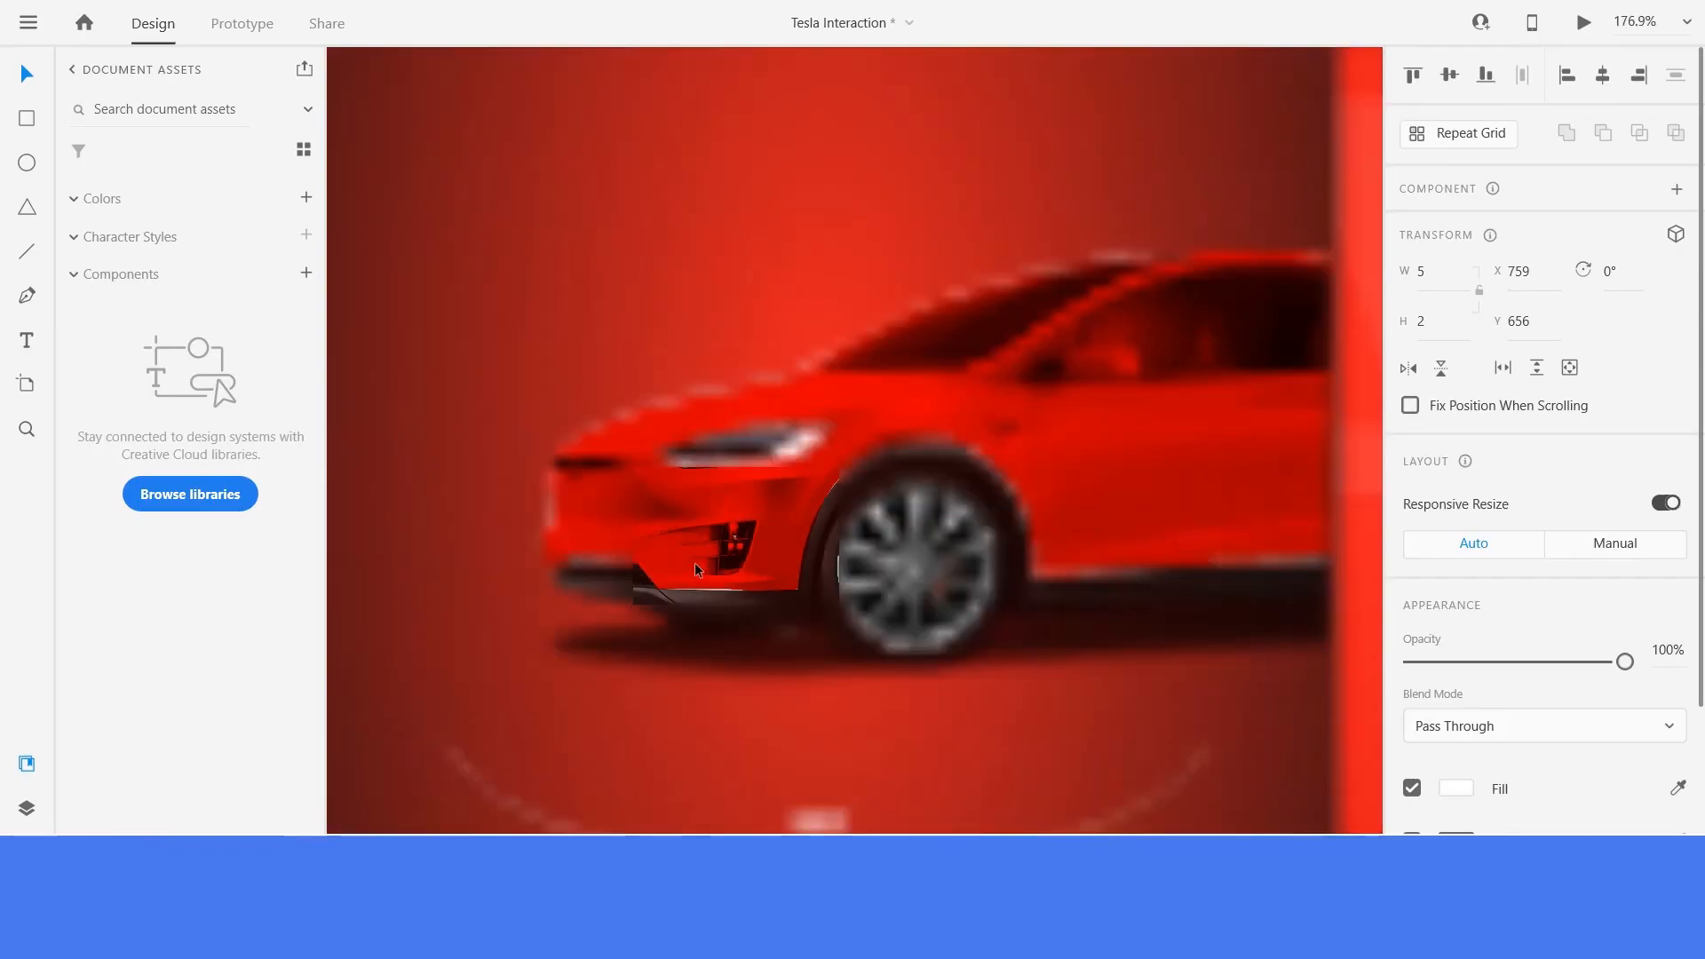
{"action": "scroll", "coordinate": [694, 564], "scroll_direction": "down", "scroll_amount": 10}
{"action": "scroll", "coordinate": [673, 590], "scroll_direction": "down", "scroll_amount": 2}
{"action": "scroll", "coordinate": [669, 590], "scroll_direction": "up", "scroll_amount": 7}
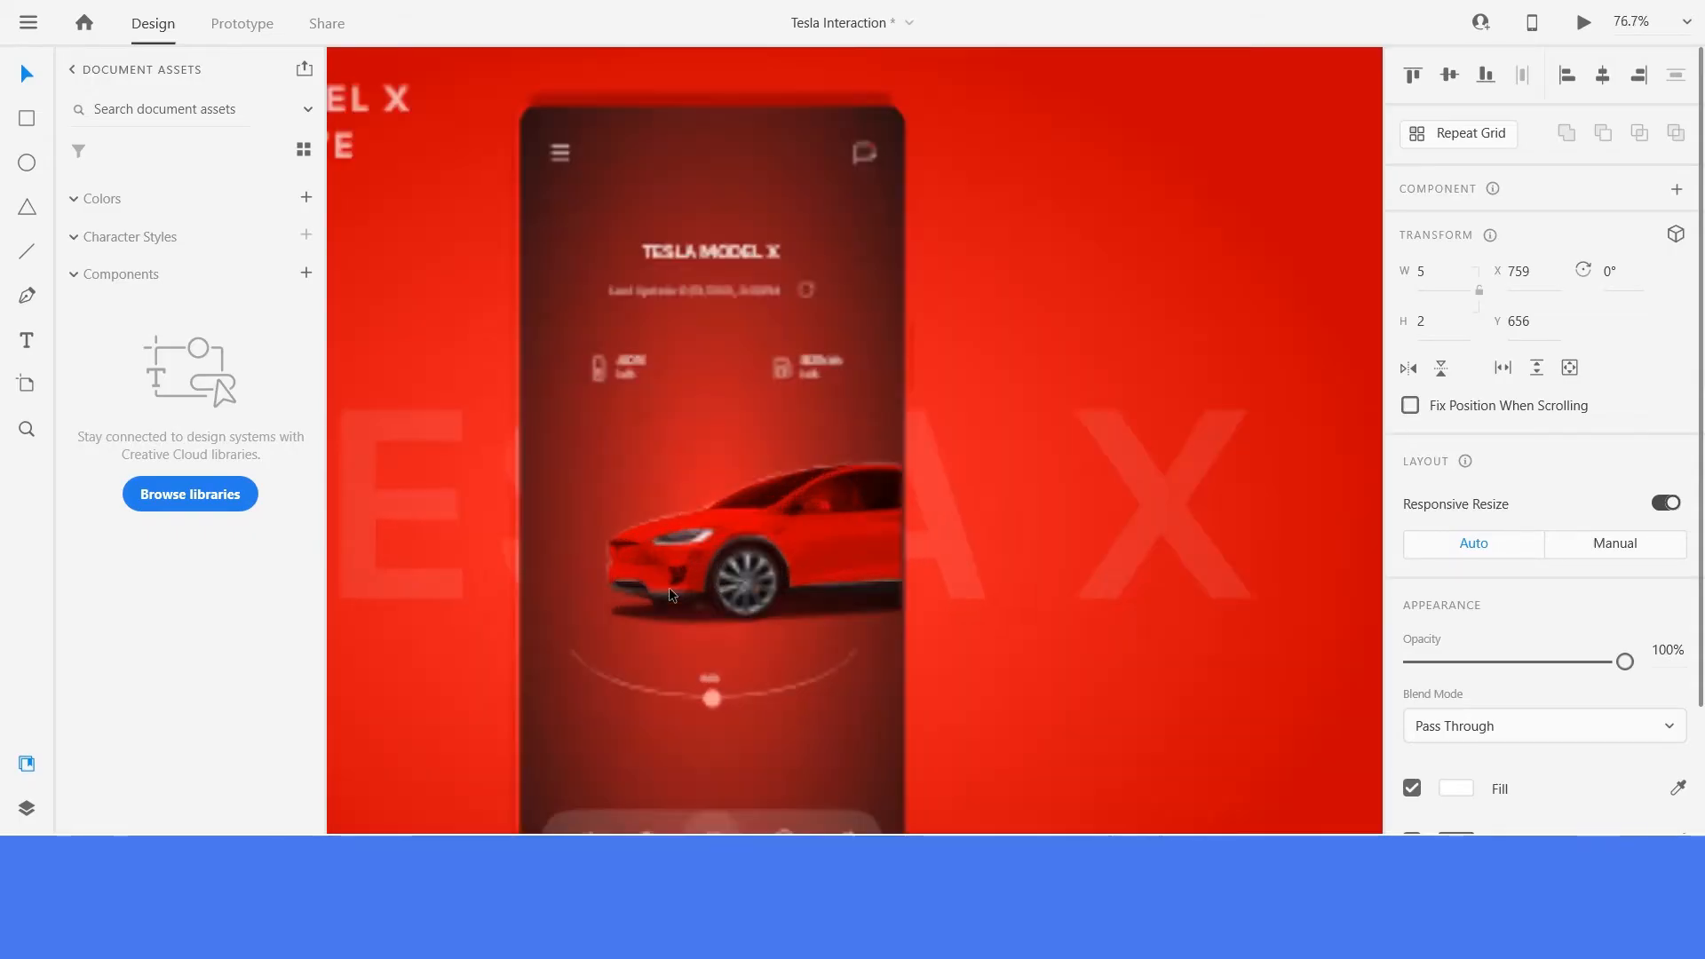
{"action": "scroll", "coordinate": [669, 588], "scroll_direction": "up", "scroll_amount": 5}
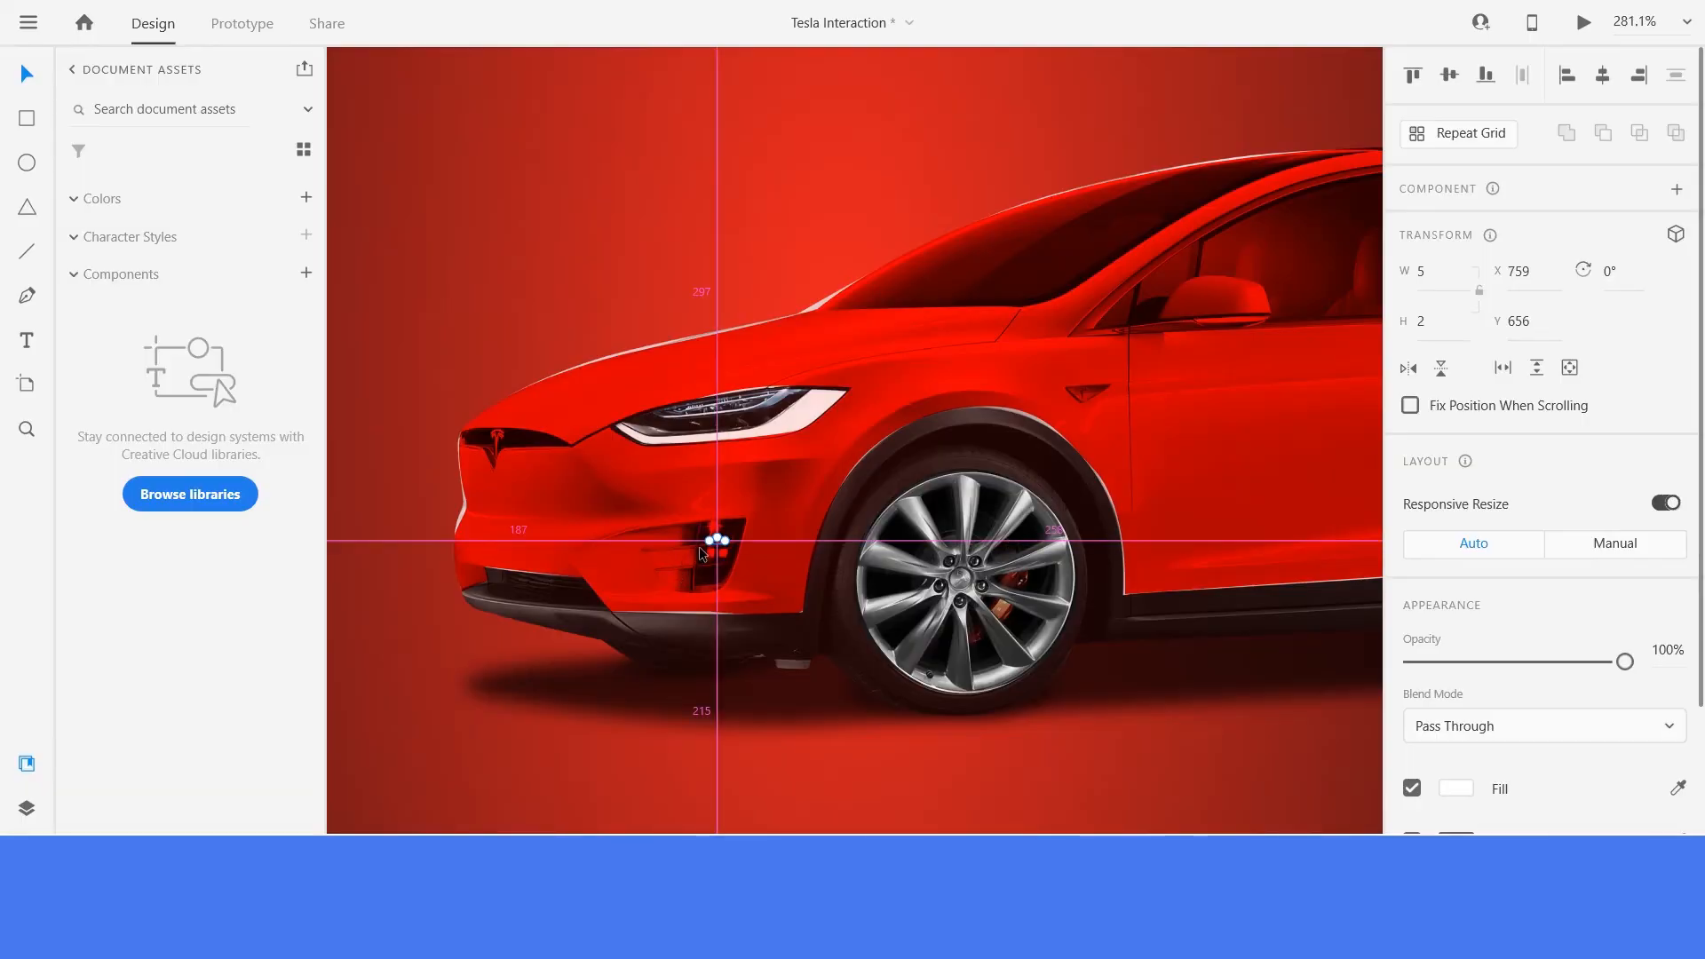
{"action": "scroll", "coordinate": [702, 553], "scroll_direction": "up", "scroll_amount": 6}
{"action": "right_click", "coordinate": [782, 510]}
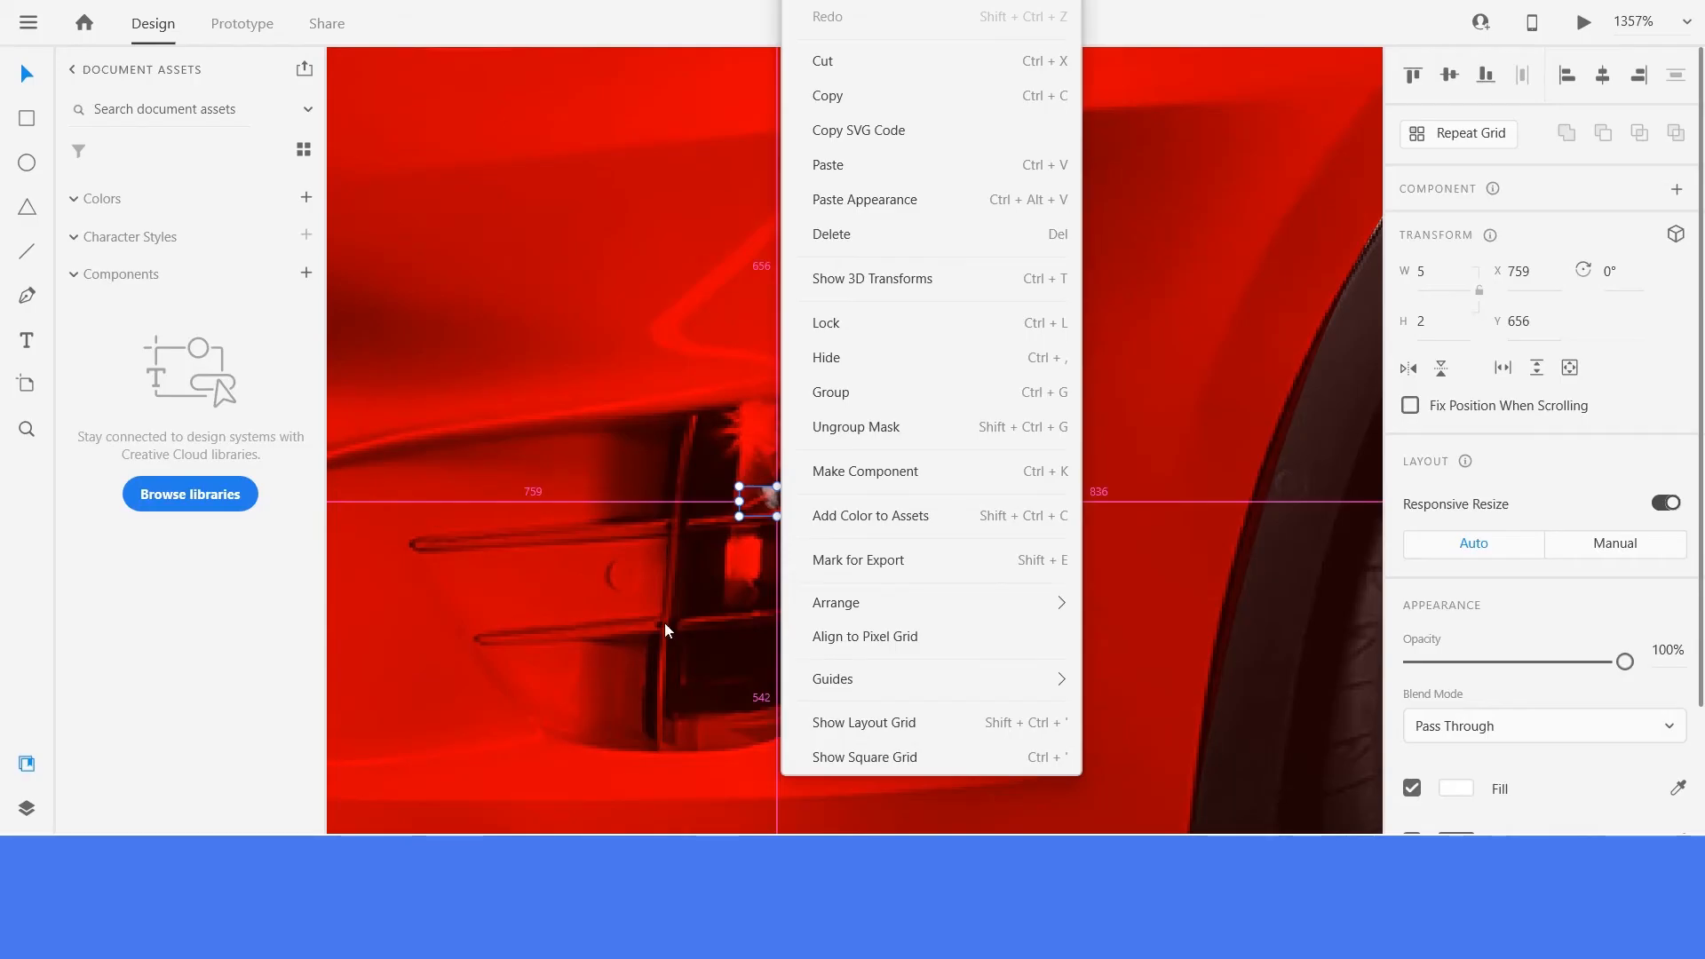
{"action": "scroll", "coordinate": [675, 560], "scroll_direction": "down", "scroll_amount": 10}
{"action": "scroll", "coordinate": [713, 557], "scroll_direction": "down", "scroll_amount": 6}
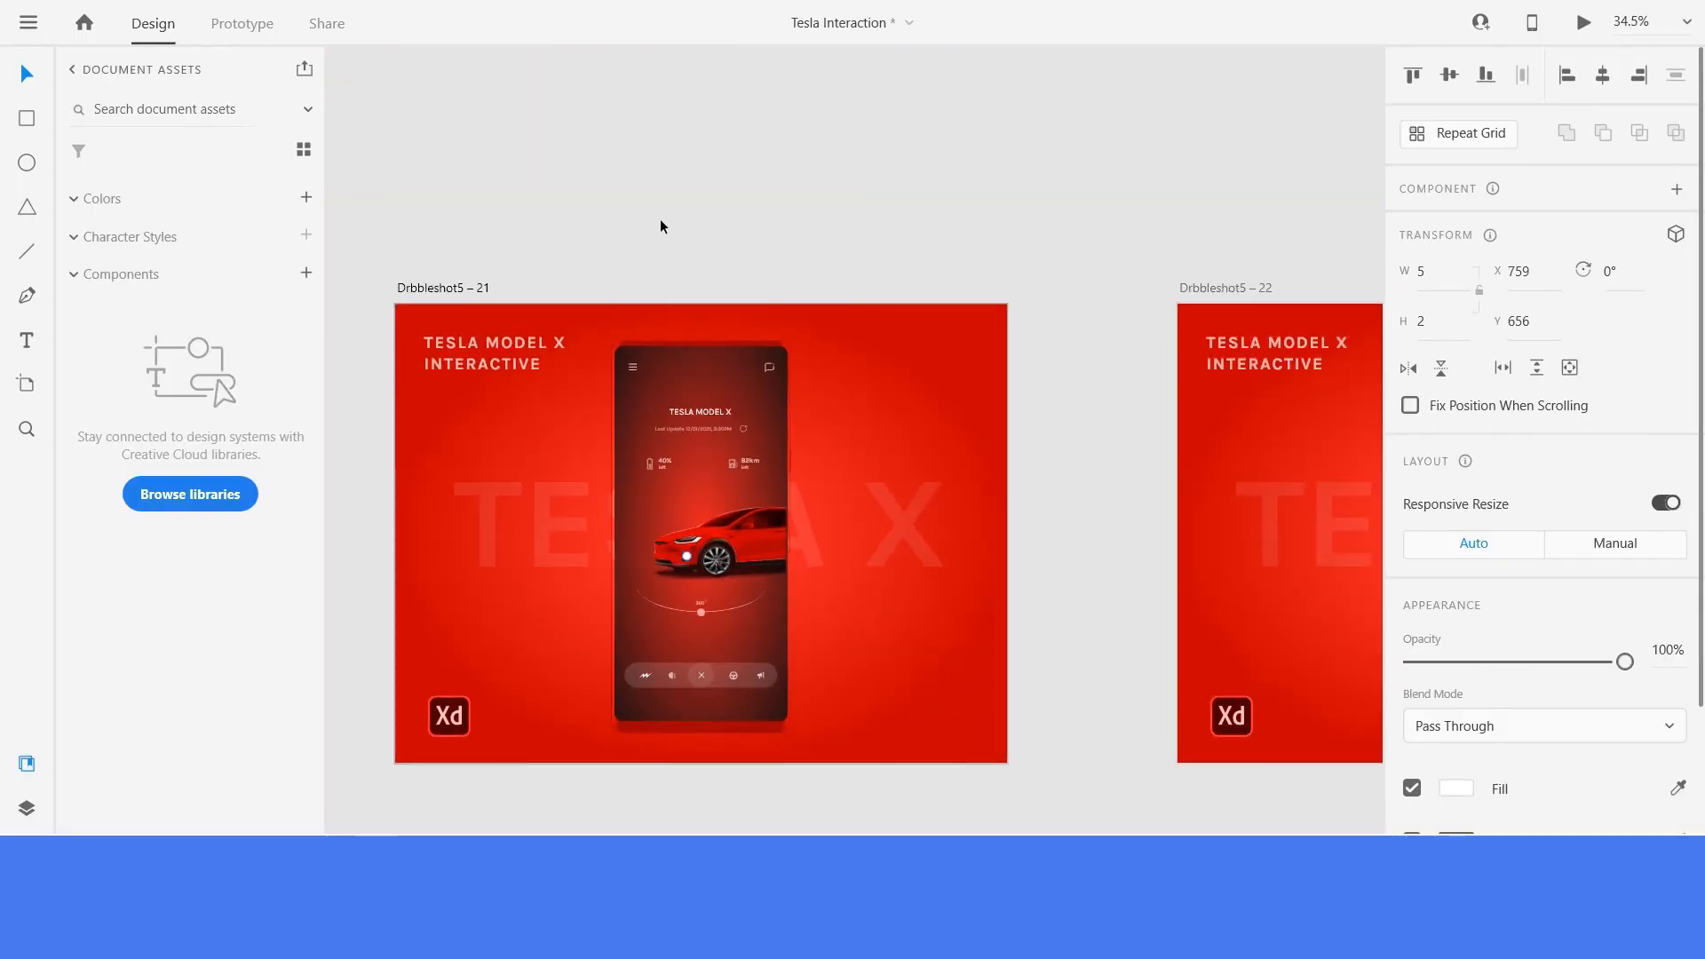
{"action": "left_click", "coordinate": [723, 209]}
{"action": "scroll", "coordinate": [462, 440], "scroll_direction": "down", "scroll_amount": 3}
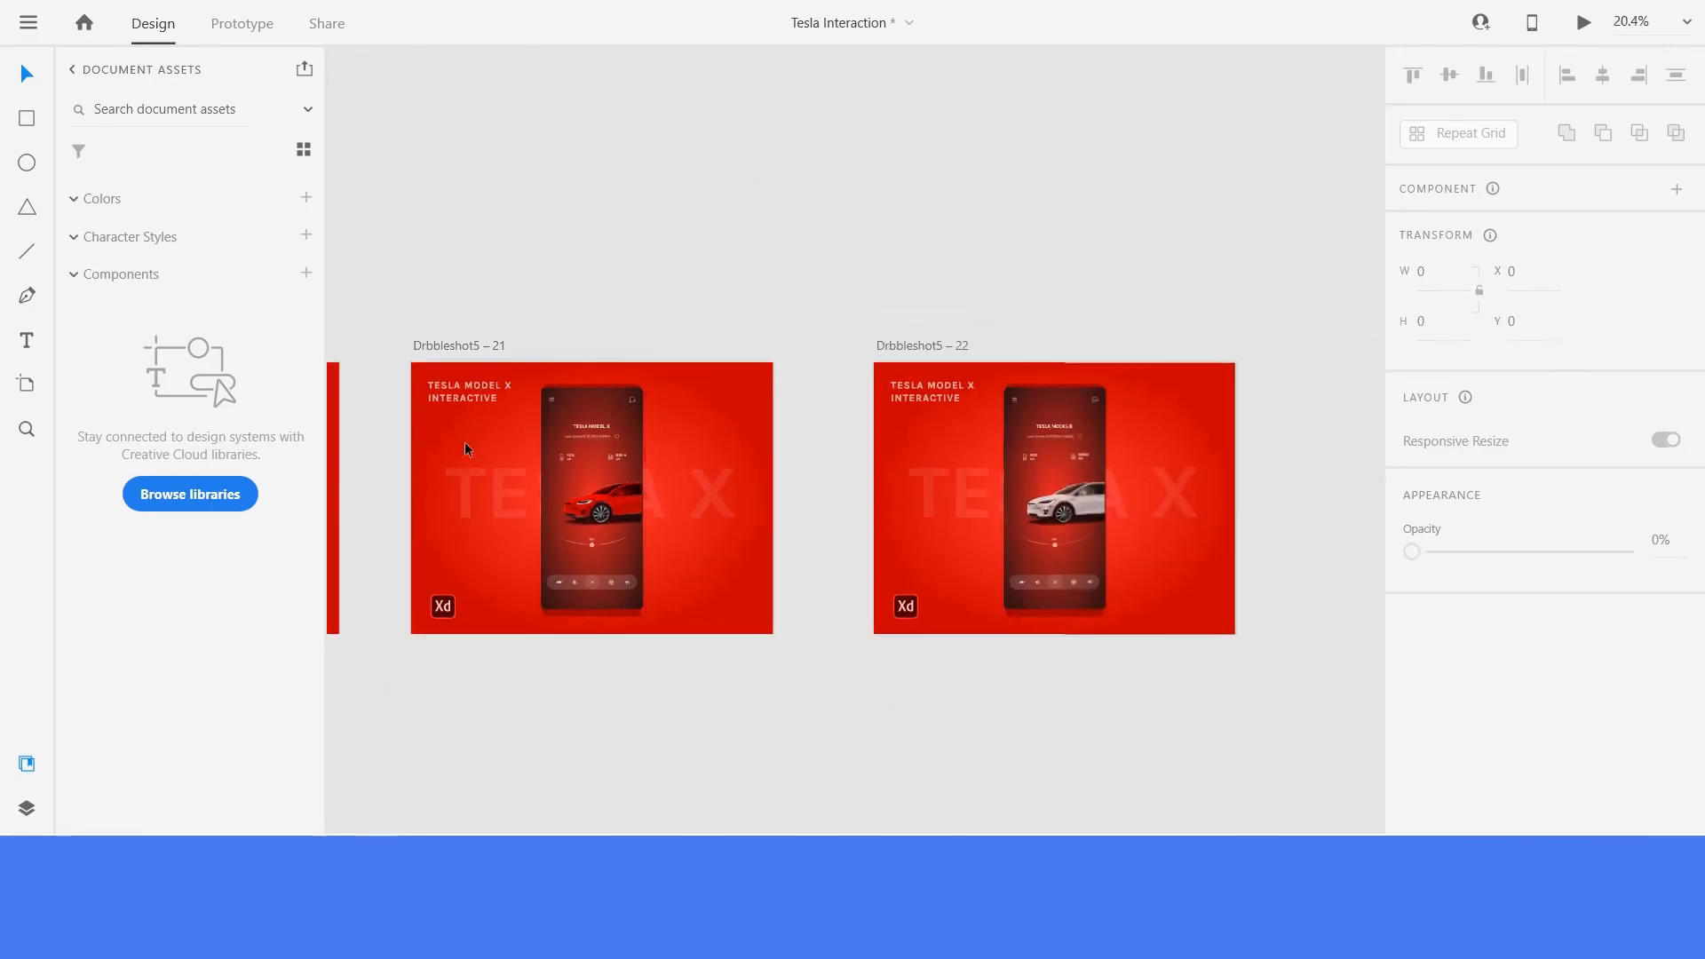
Enlarge the masked smoke in the white car's fog-light opening on Drbbleshot5 – 22 to 25 × 10 at X 759, Y 648.
{"action": "scroll", "coordinate": [1238, 487], "scroll_direction": "up", "scroll_amount": 3}
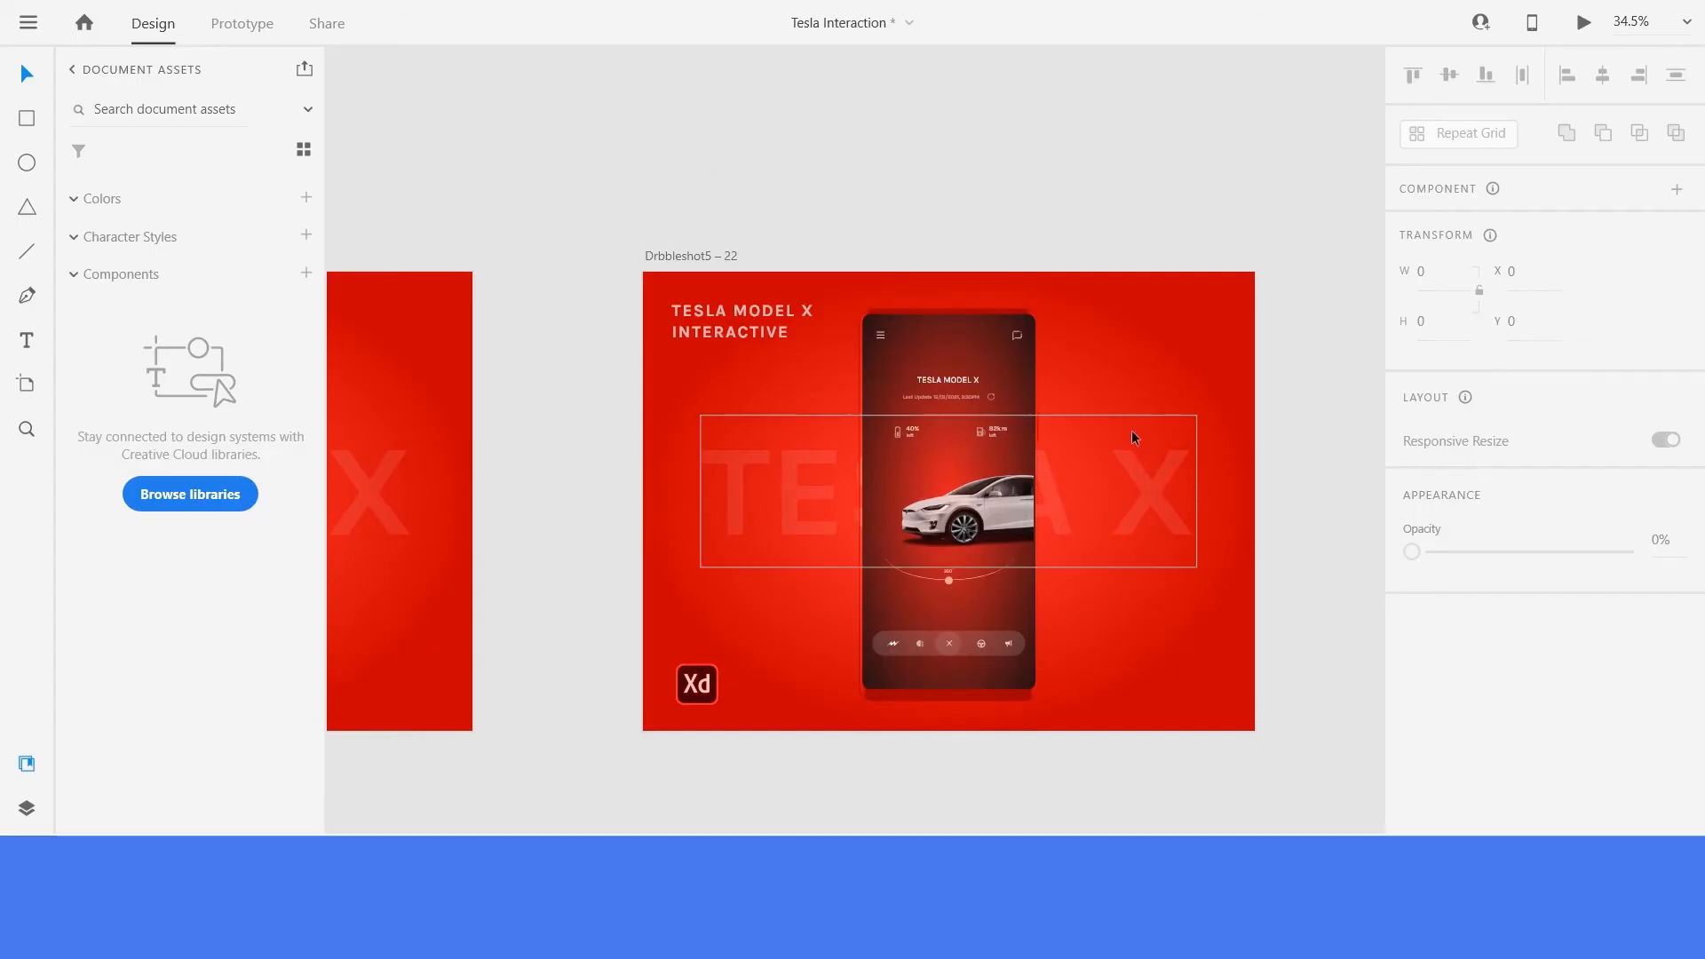
{"action": "scroll", "coordinate": [1025, 508], "scroll_direction": "up", "scroll_amount": 2}
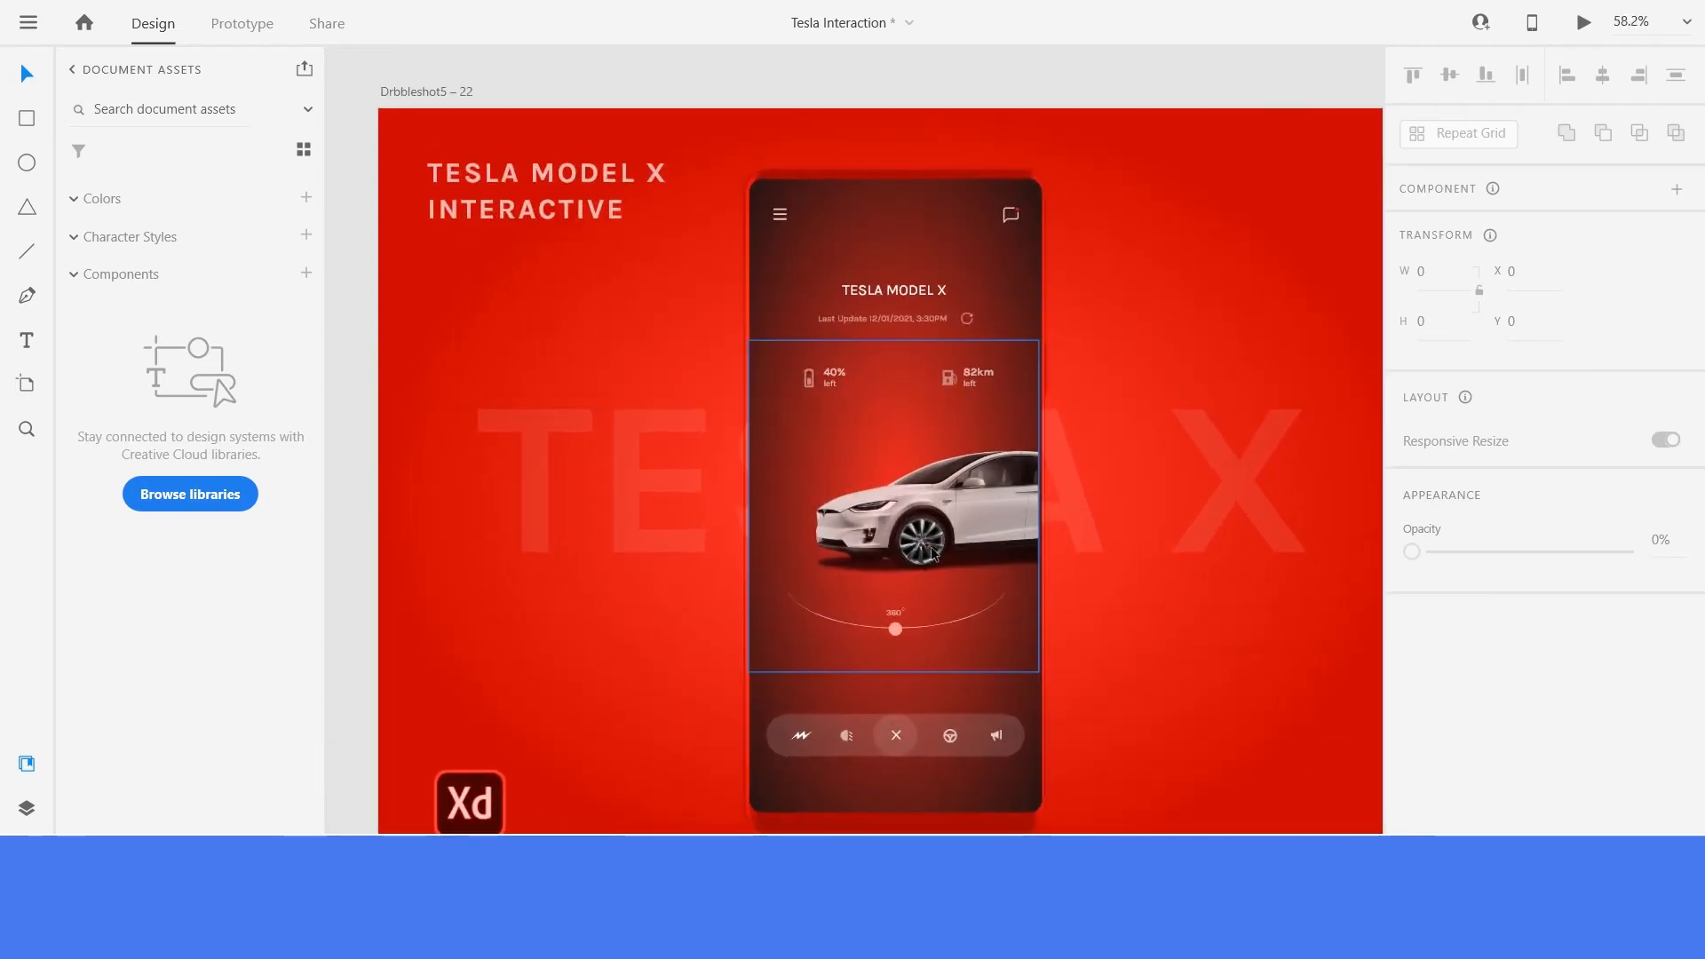
{"action": "scroll", "coordinate": [795, 515], "scroll_direction": "up", "scroll_amount": 5}
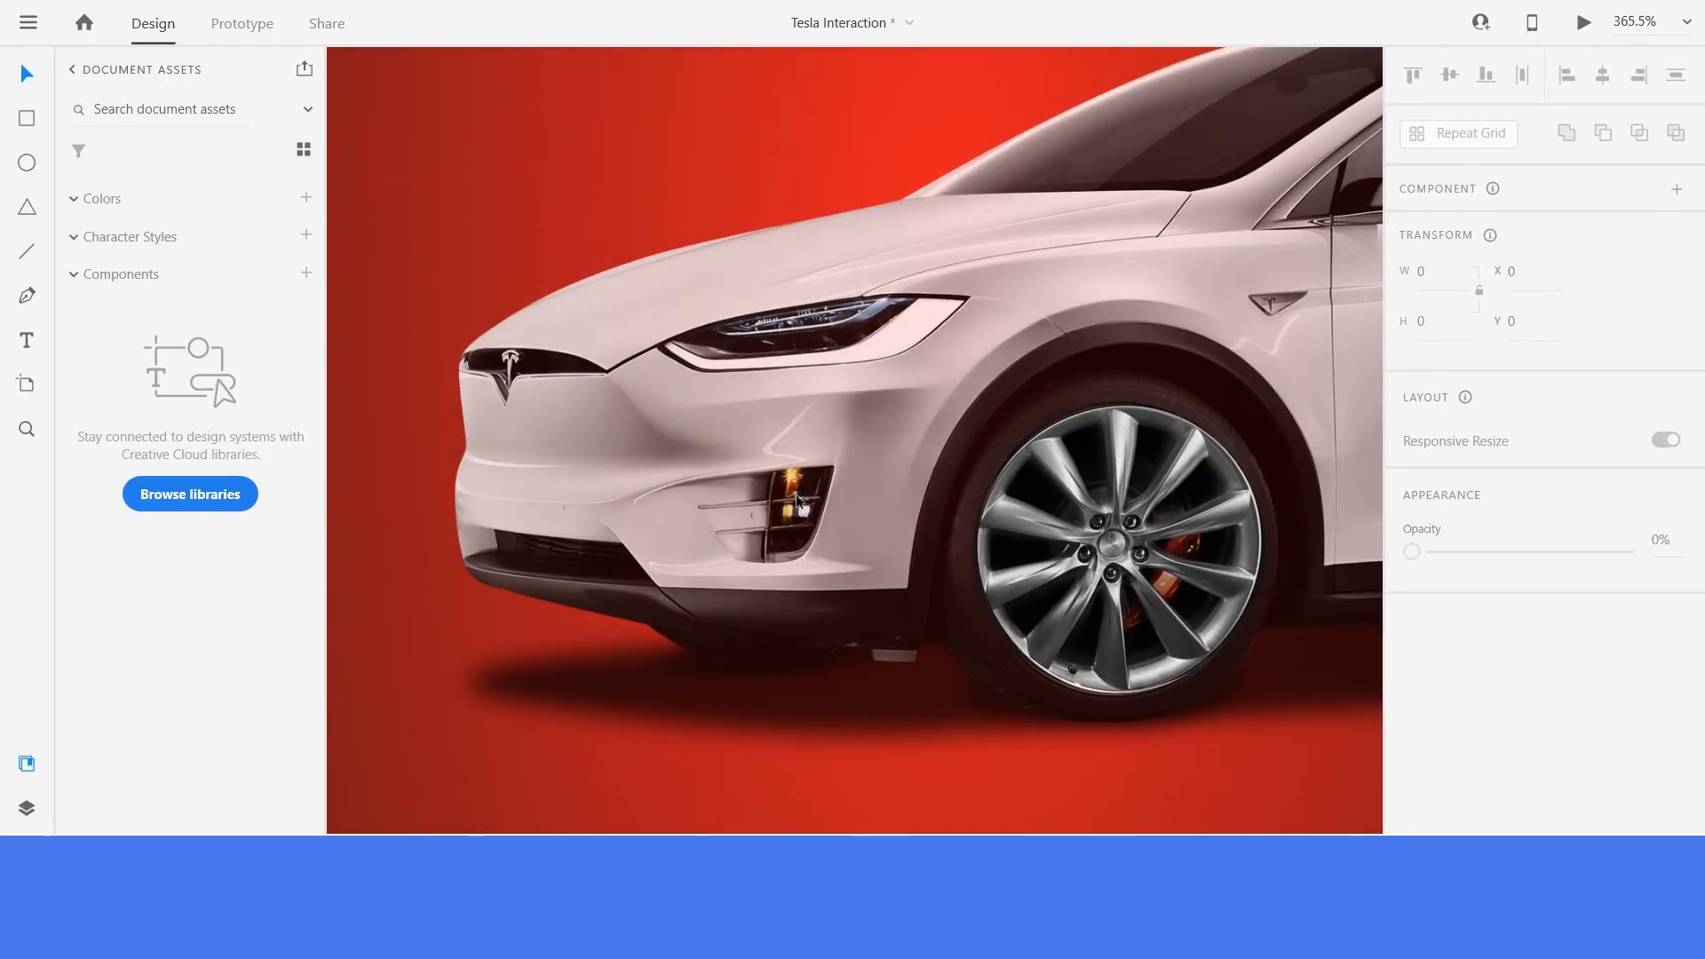
{"action": "left_click", "coordinate": [797, 495]}
{"action": "scroll", "coordinate": [817, 533], "scroll_direction": "down", "scroll_amount": 2}
{"action": "scroll", "coordinate": [821, 540], "scroll_direction": "up", "scroll_amount": 1}
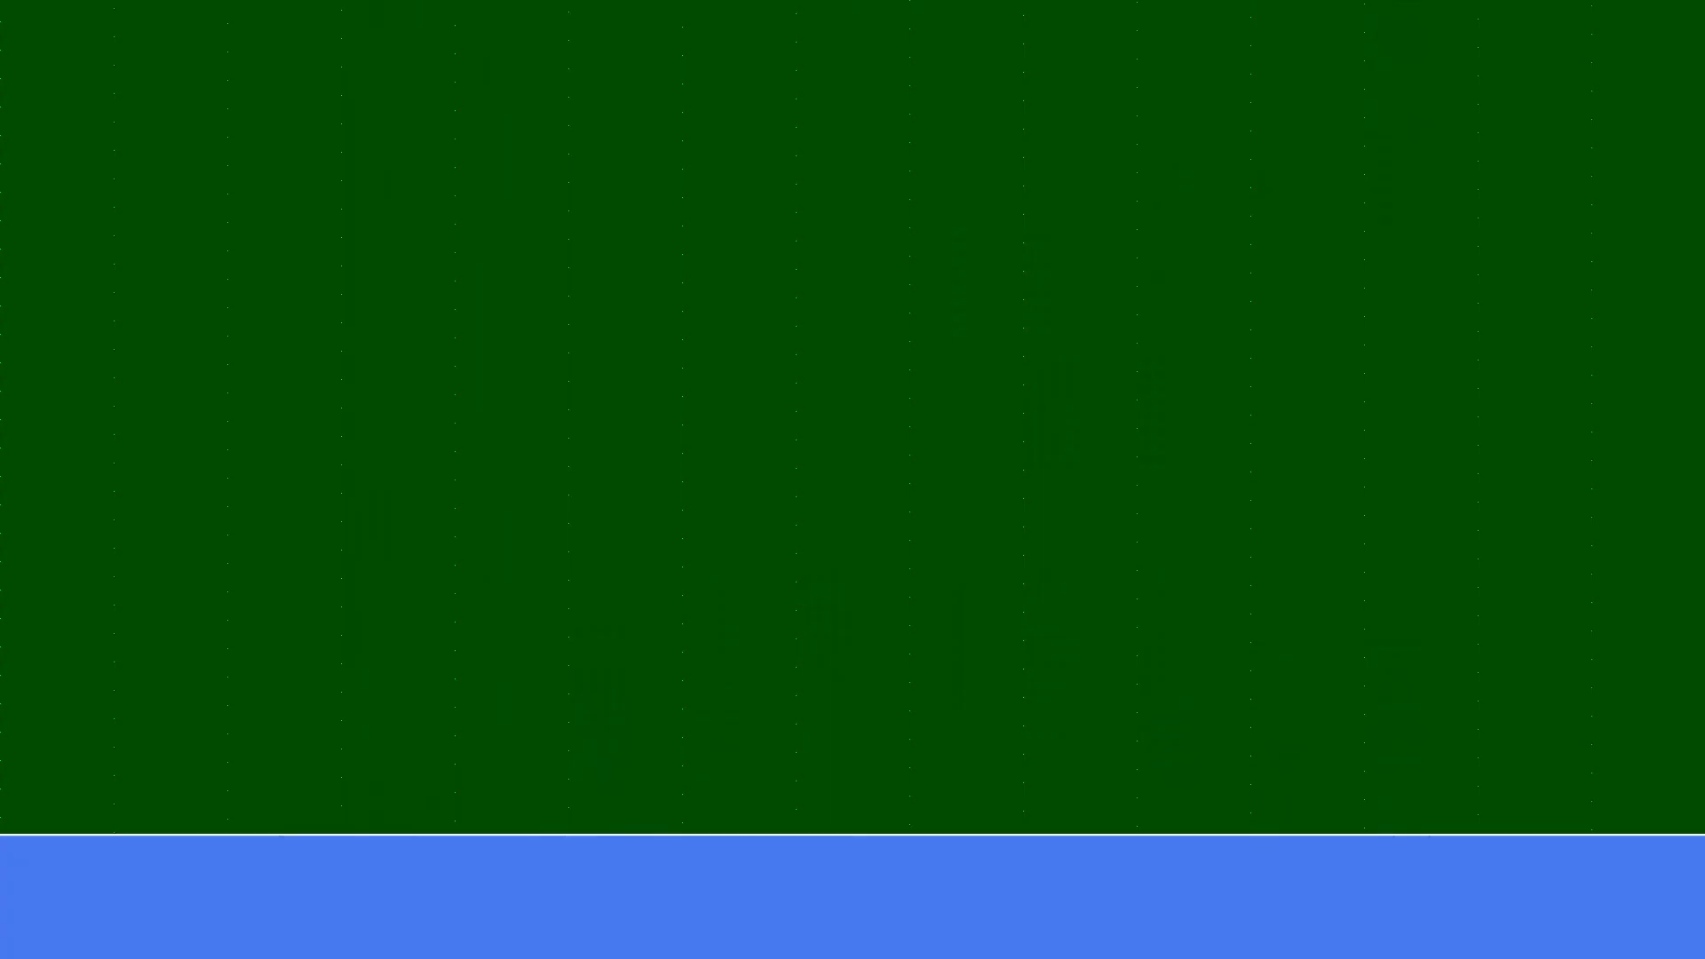
{"action": "left_click_drag", "start_coordinate": [833, 532], "coordinate": [874, 532]}
{"action": "scroll", "coordinate": [839, 531], "scroll_direction": "up", "scroll_amount": 5}
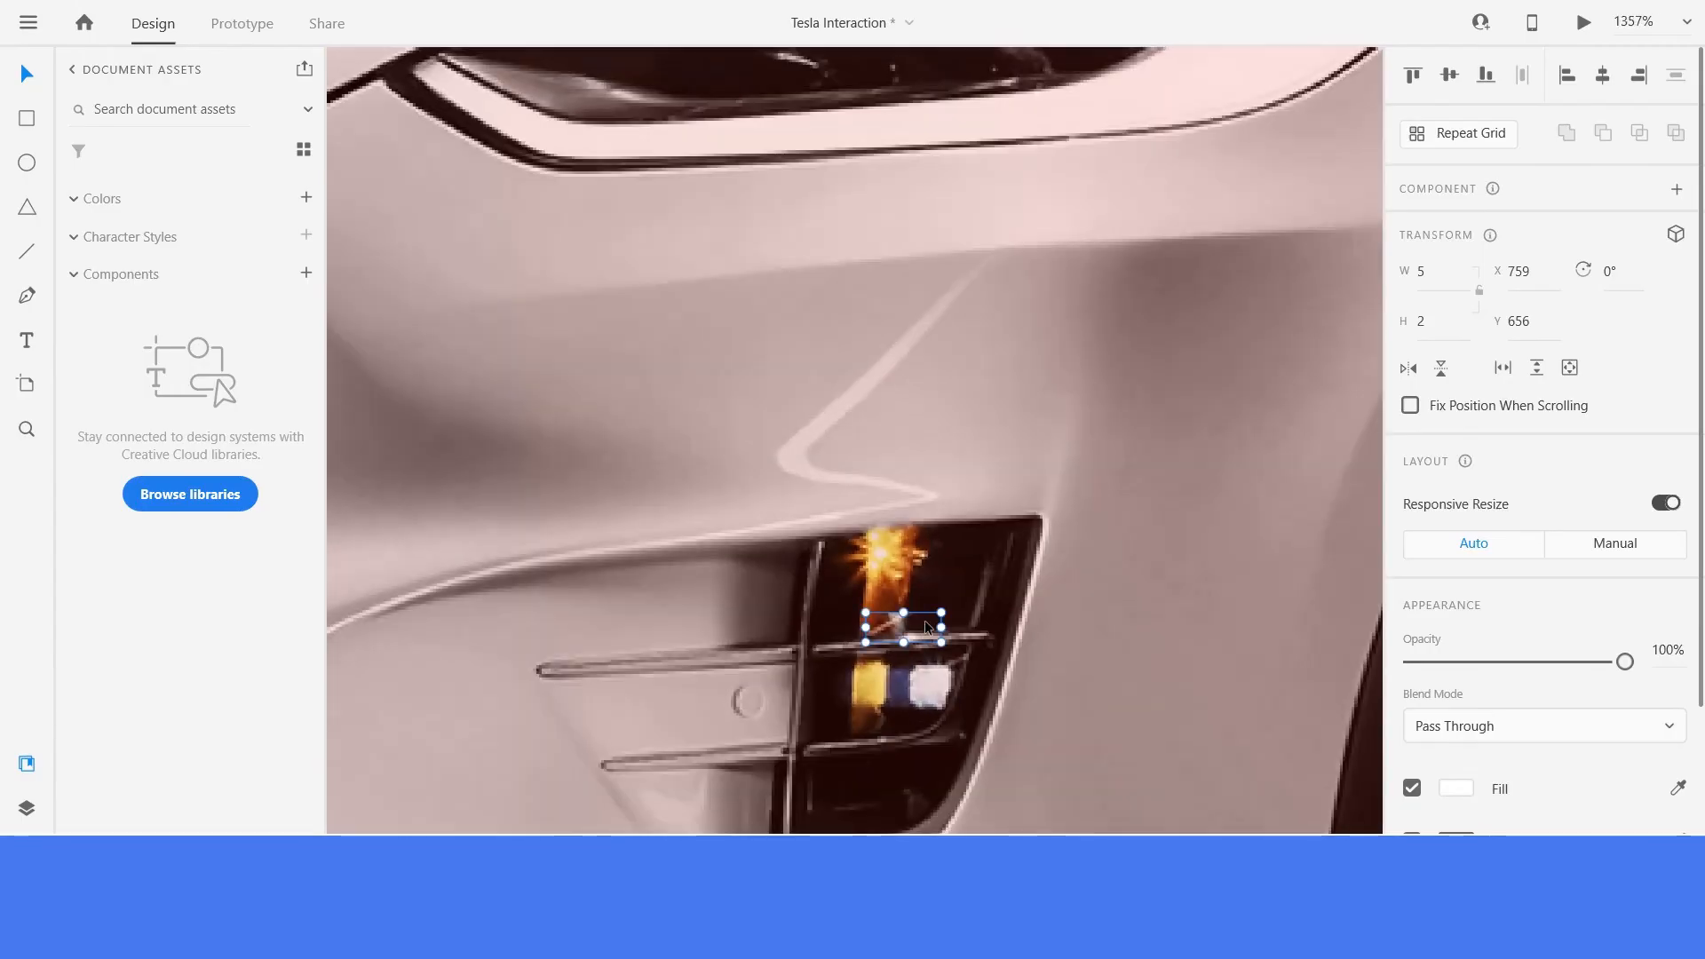
{"action": "left_click_drag", "start_coordinate": [941, 612], "coordinate": [1128, 162]}
Extend the smoke's mask rectangle upward to a height of 55 so more of the smoke is revealed above the fog light.
{"action": "scroll", "coordinate": [1066, 266], "scroll_direction": "up", "scroll_amount": 1}
{"action": "scroll", "coordinate": [897, 573], "scroll_direction": "down", "scroll_amount": 4}
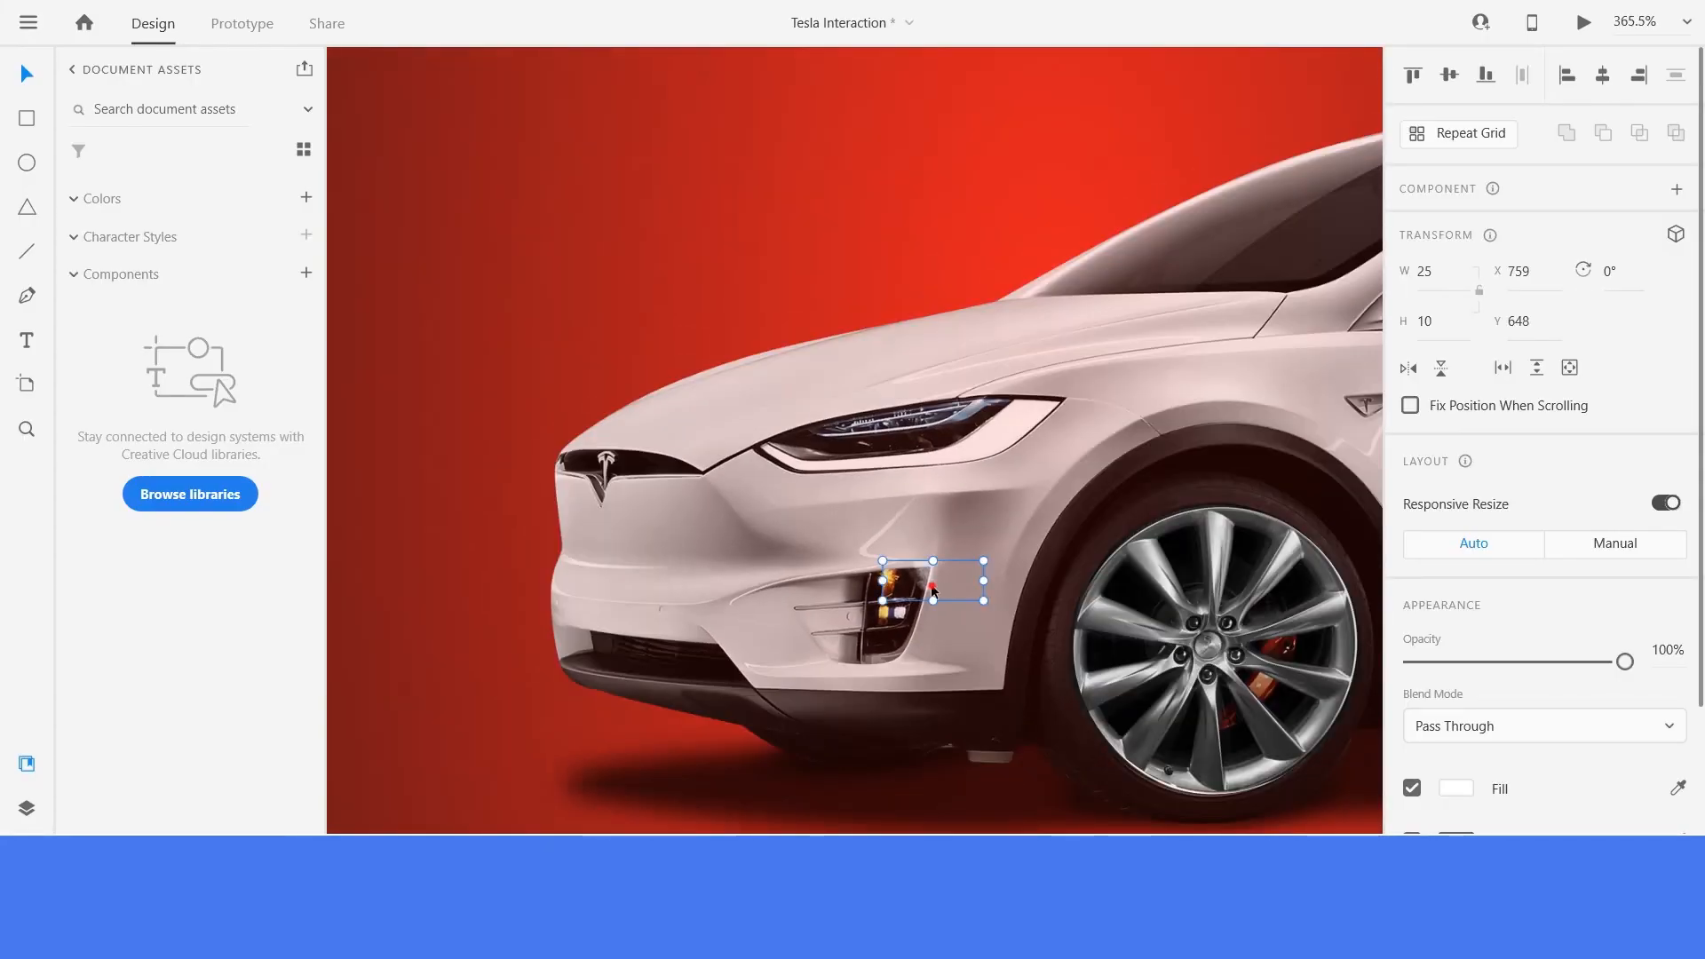
{"action": "left_click_drag", "start_coordinate": [932, 561], "coordinate": [932, 491]}
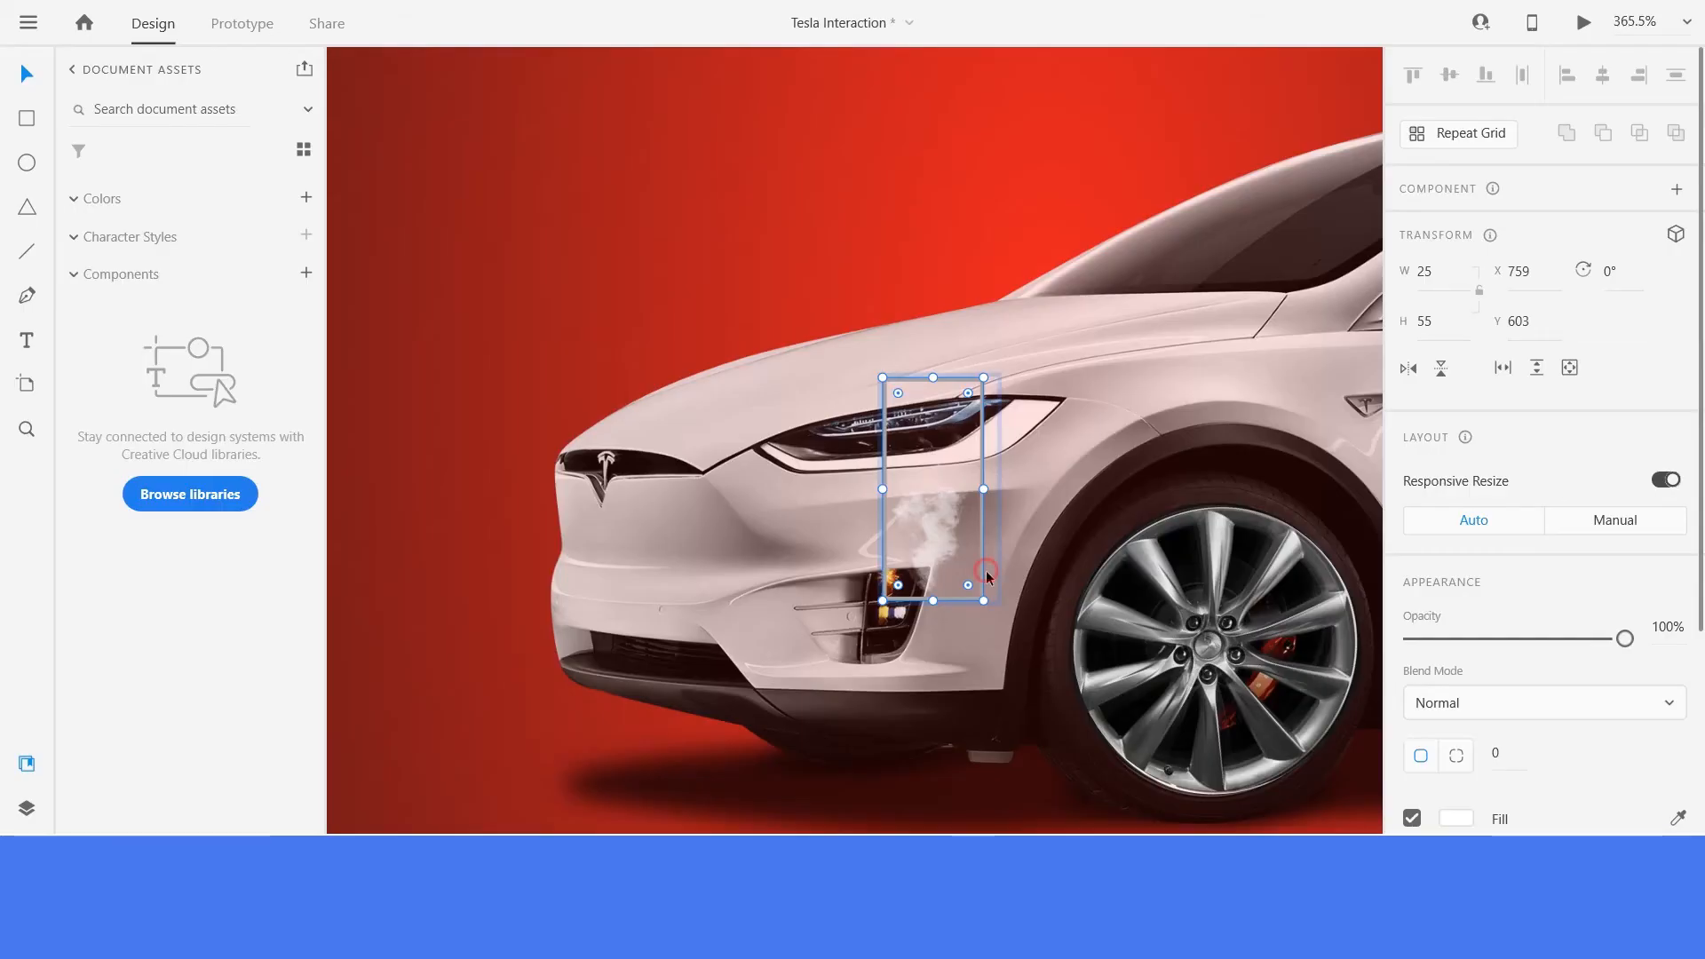
{"action": "left_click", "coordinate": [999, 582]}
Scale the masked smoke group up to 157 × 346 above the white car's front, at X 706, Y 317.
{"action": "left_click_drag", "start_coordinate": [941, 528], "coordinate": [959, 448]}
{"action": "scroll", "coordinate": [902, 549], "scroll_direction": "down", "scroll_amount": 4}
{"action": "left_click_drag", "start_coordinate": [959, 449], "coordinate": [1030, 382]}
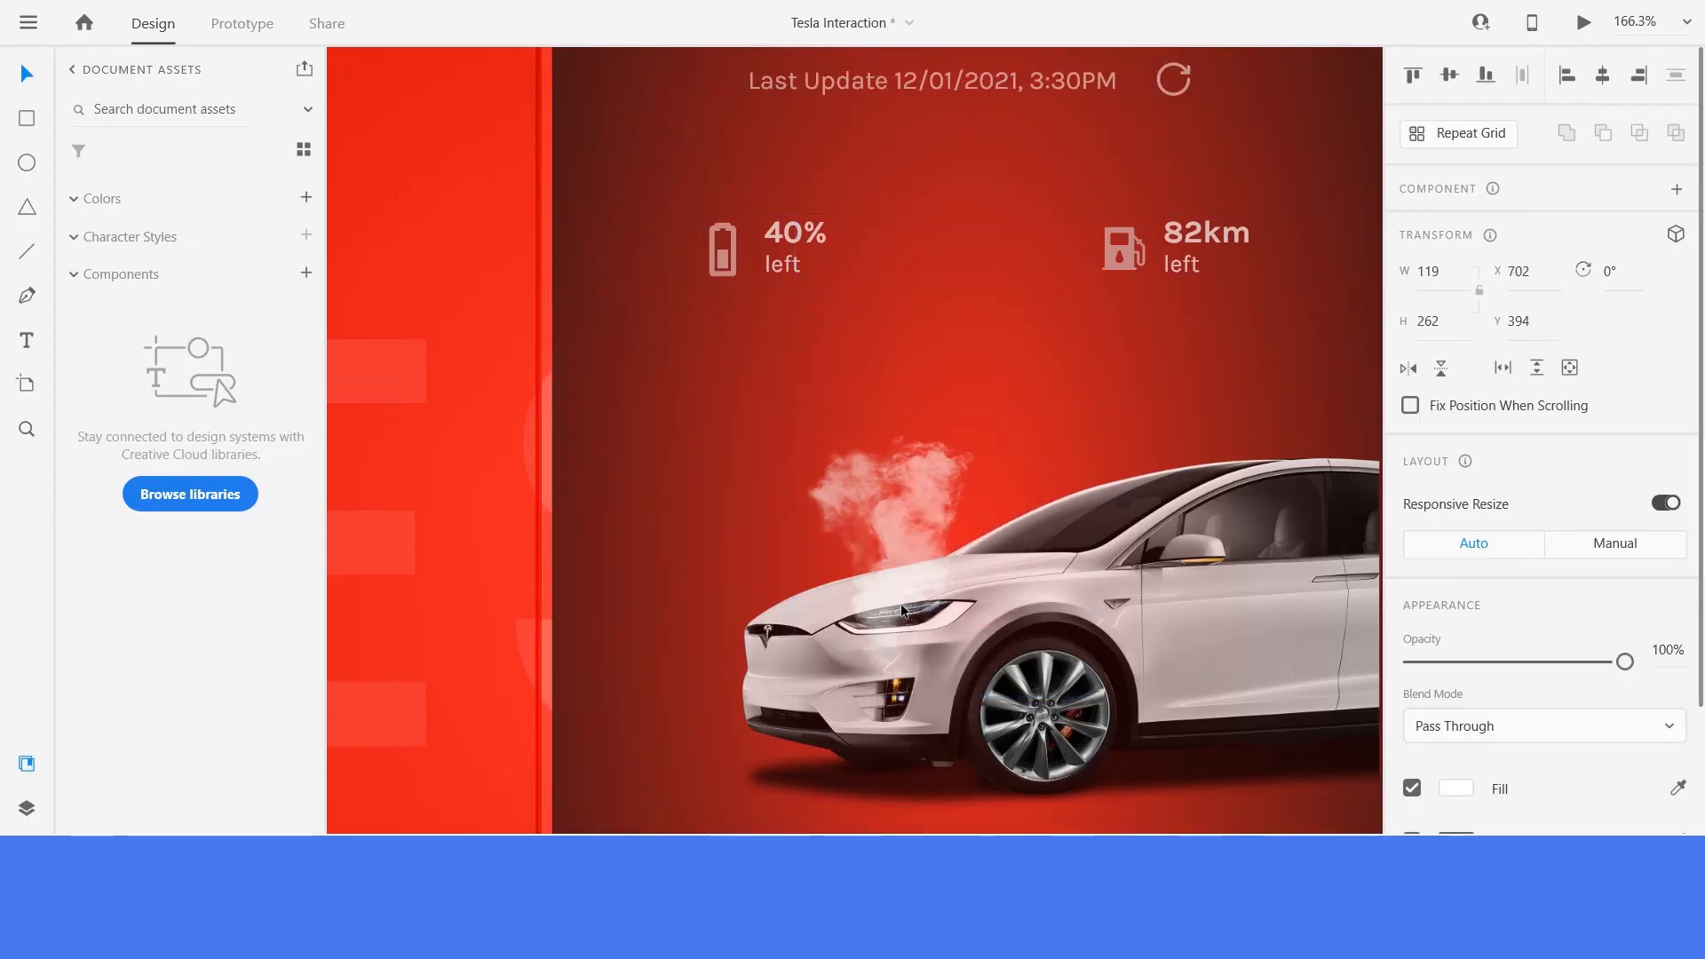
{"action": "left_click_drag", "start_coordinate": [901, 608], "coordinate": [910, 615]}
{"action": "left_click_drag", "start_coordinate": [1019, 218], "coordinate": [1075, 94]}
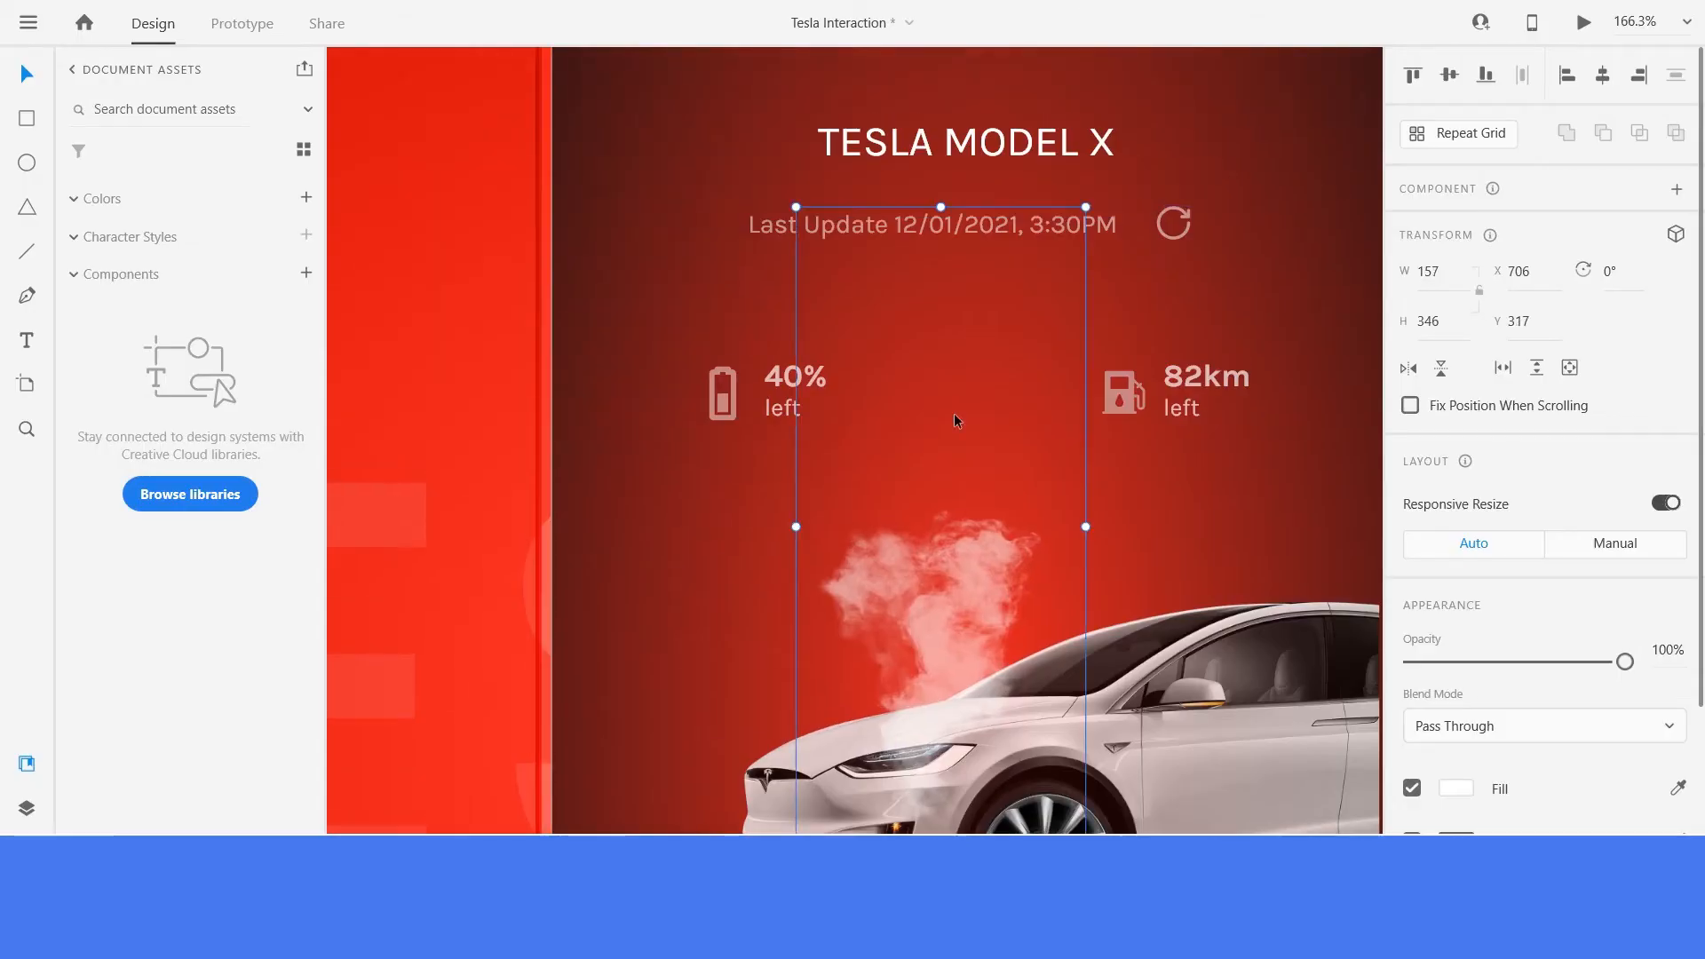
Enlarge the smoke group to 195 × 430 and place it over the white car's front at X 659, Y 238.
{"action": "scroll", "coordinate": [953, 413], "scroll_direction": "down", "scroll_amount": 3}
{"action": "scroll", "coordinate": [917, 570], "scroll_direction": "up", "scroll_amount": 2}
{"action": "left_click_drag", "start_coordinate": [900, 544], "coordinate": [869, 536]}
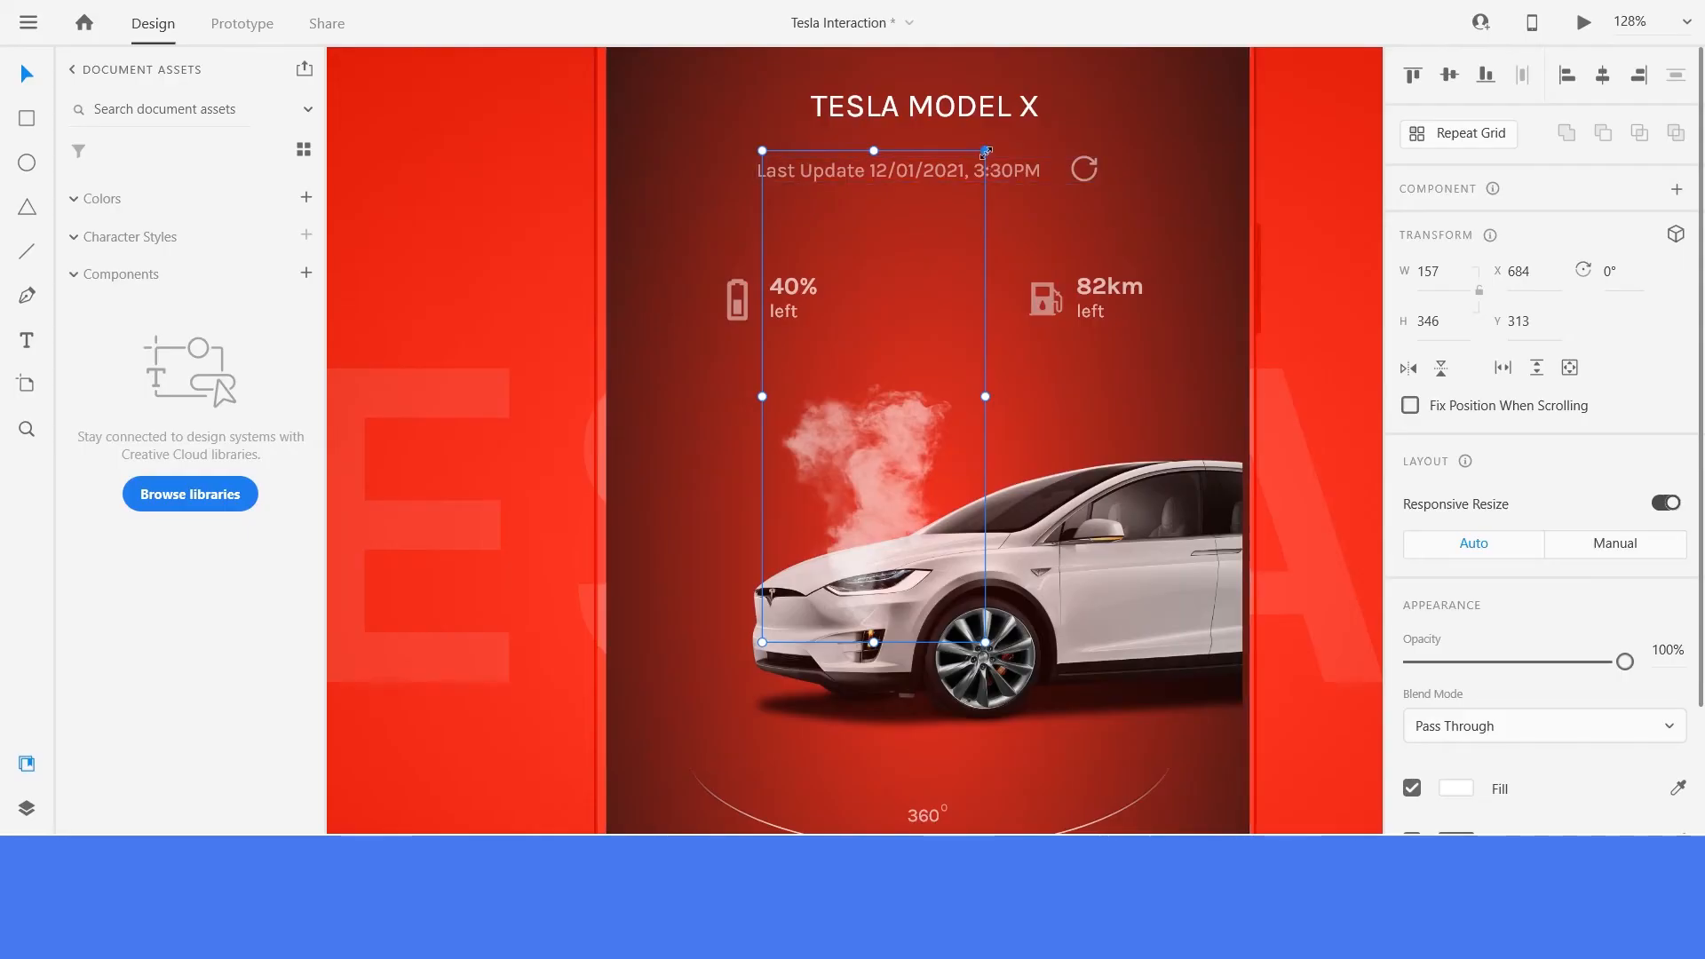
{"action": "left_click_drag", "start_coordinate": [985, 151], "coordinate": [1040, 32]}
{"action": "scroll", "coordinate": [1009, 655], "scroll_direction": "up", "scroll_amount": 2}
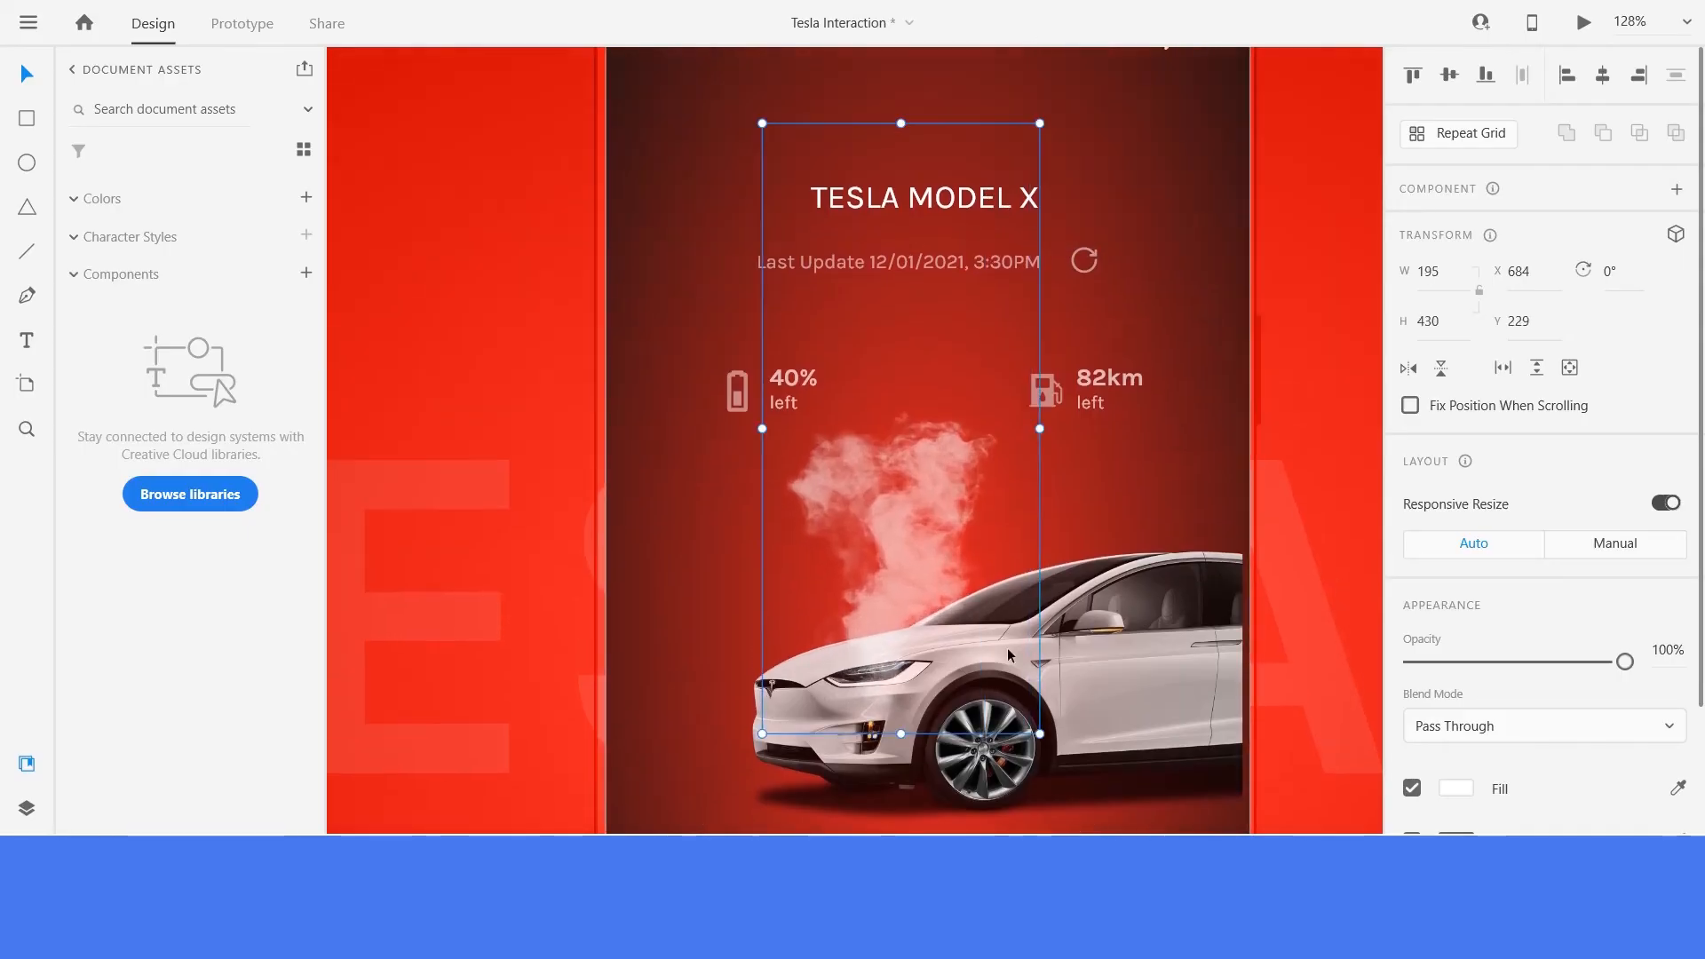
{"action": "left_click_drag", "start_coordinate": [881, 578], "coordinate": [846, 578]}
{"action": "key", "text": "ctrl+0"}
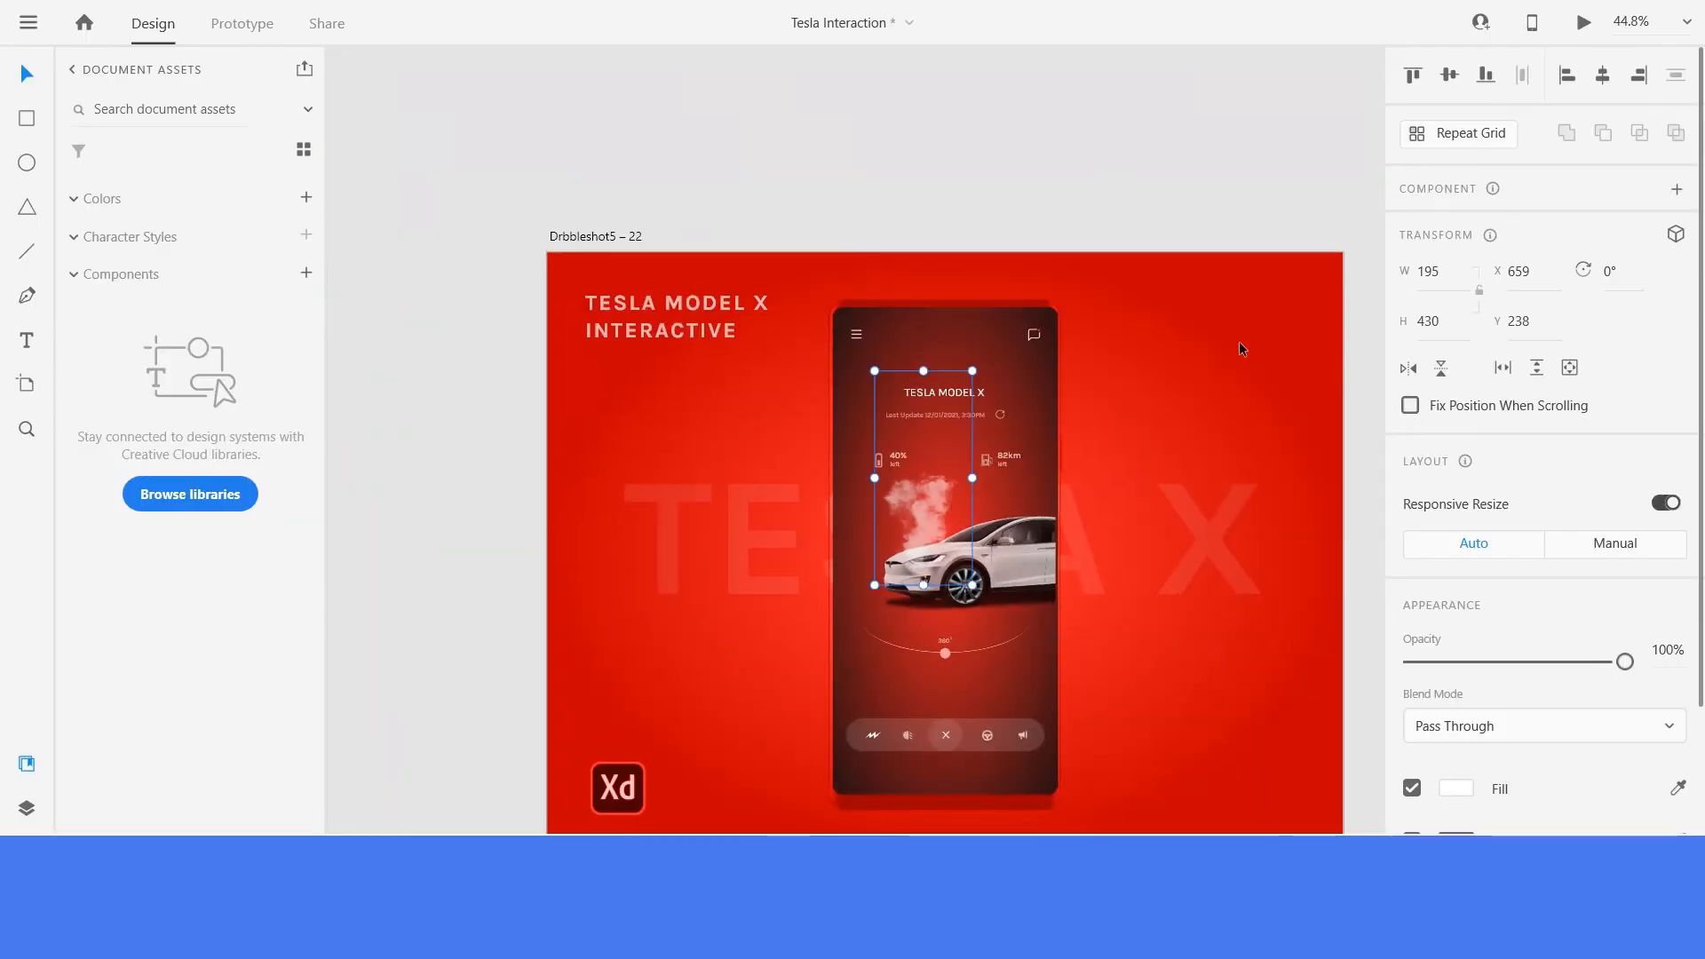
{"action": "left_click", "coordinate": [991, 181]}
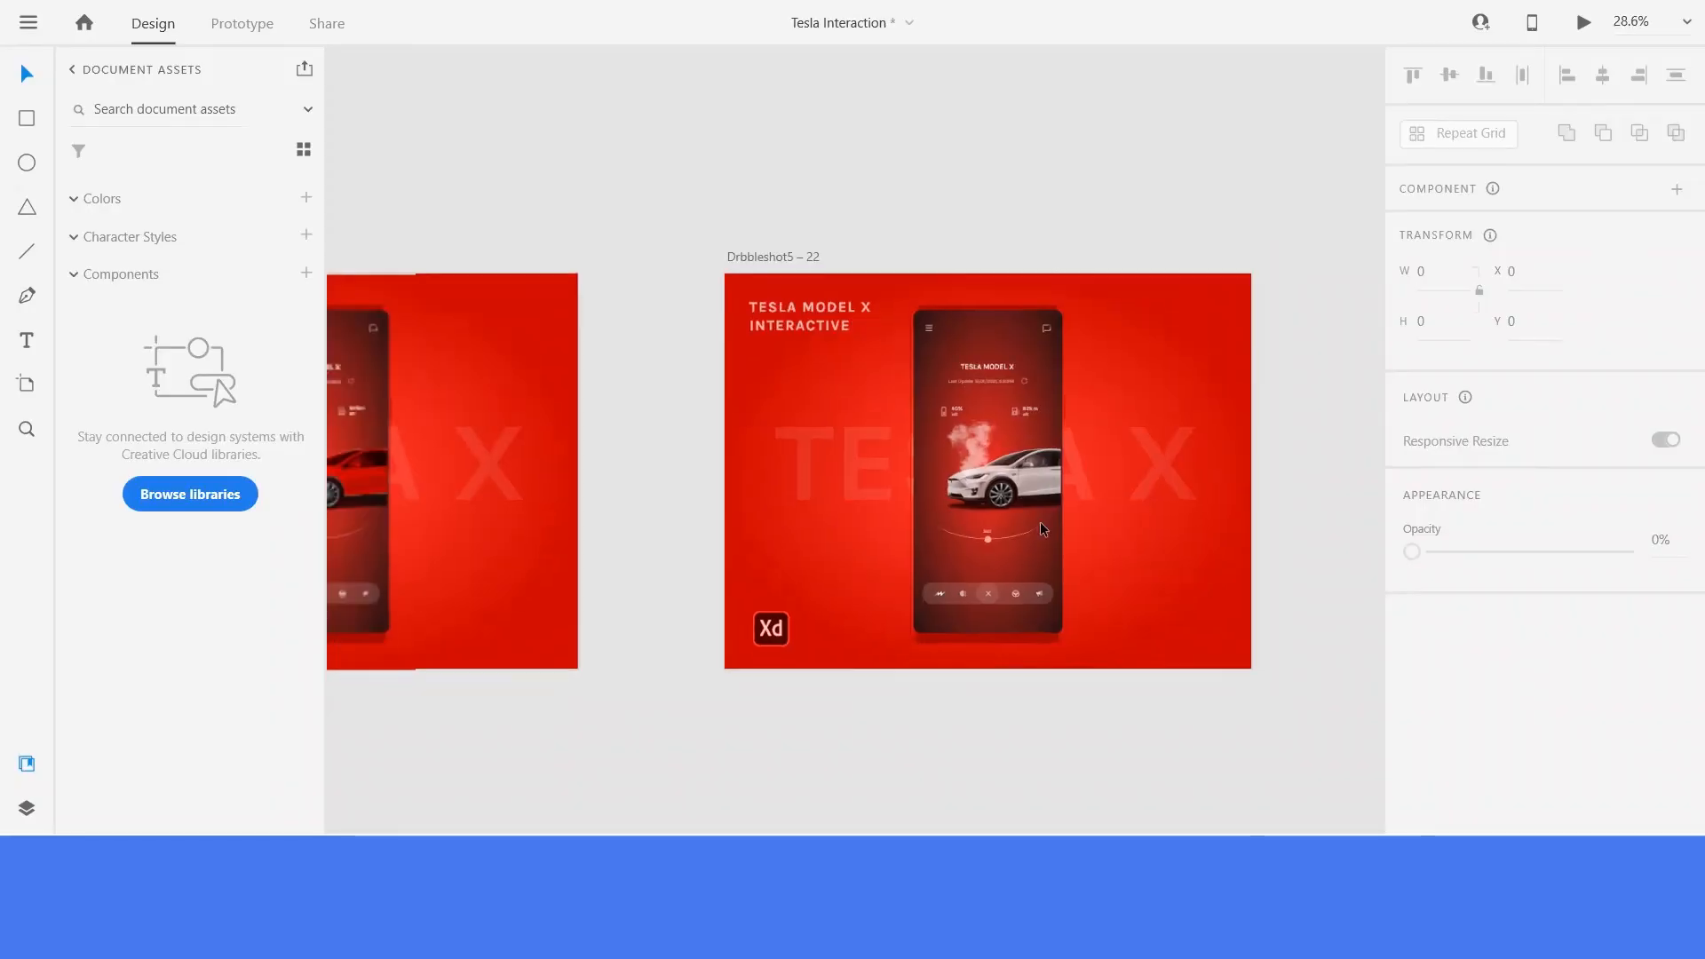
Set the opacity of the large smoke group on Drbbleshot5 – 22 to 0%.
{"action": "scroll", "coordinate": [1032, 521], "scroll_direction": "up", "scroll_amount": 5}
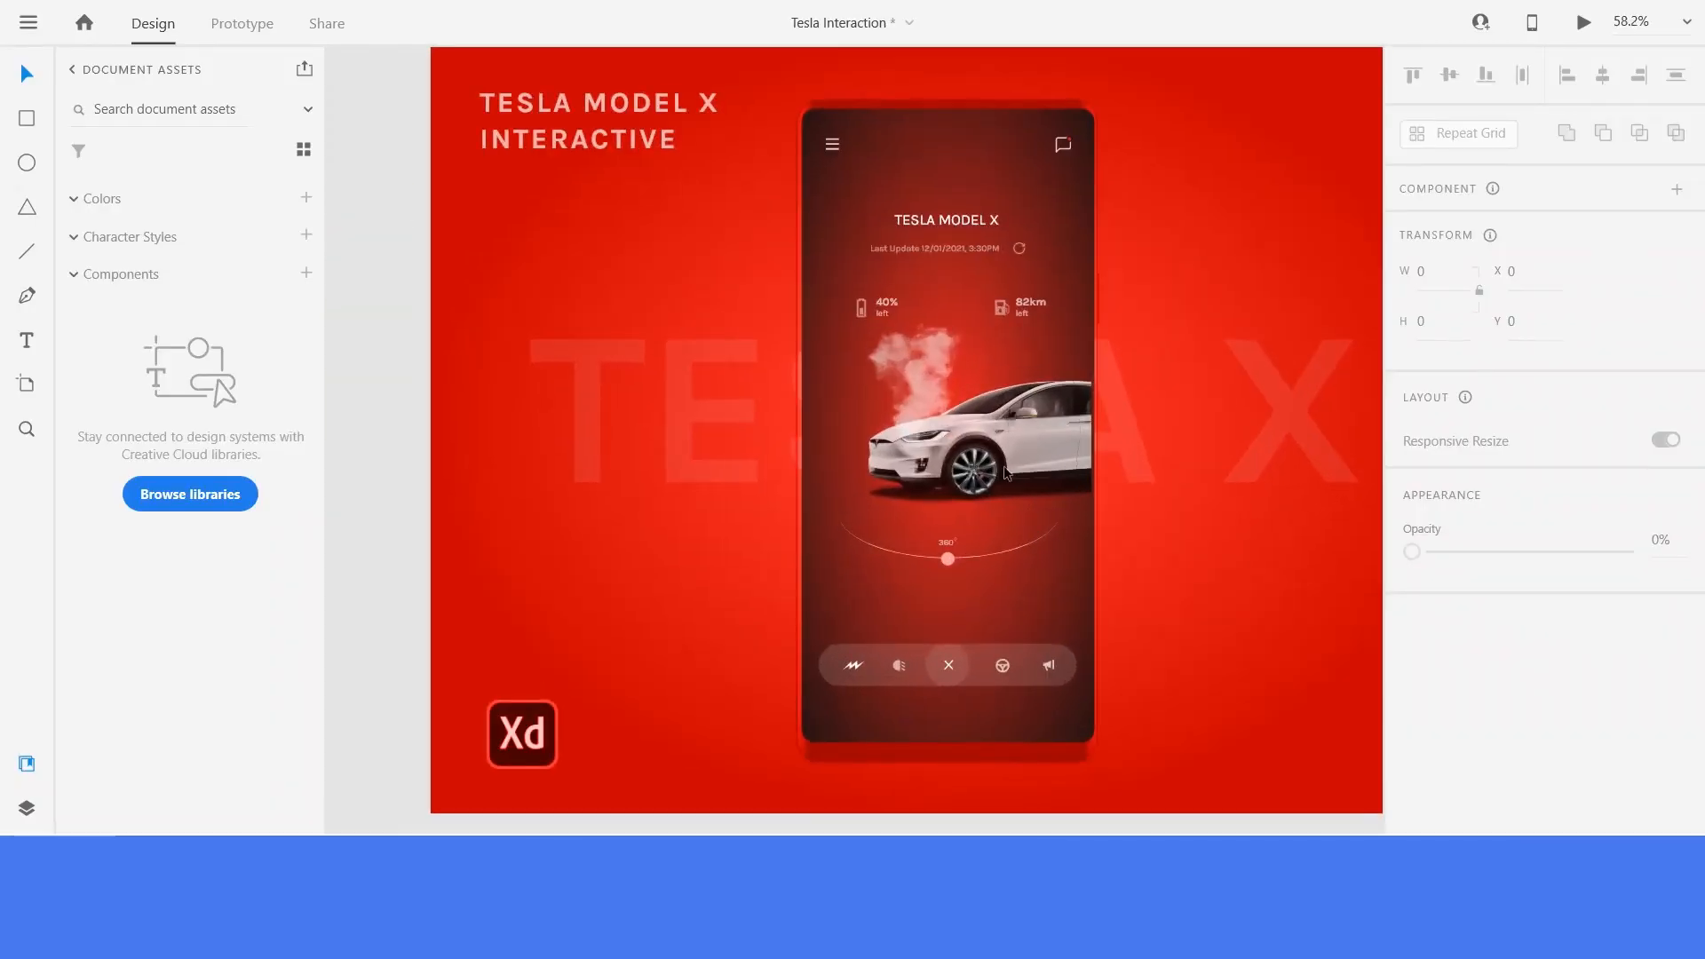
{"action": "left_click", "coordinate": [927, 371]}
{"action": "scroll", "coordinate": [969, 382], "scroll_direction": "up", "scroll_amount": 4}
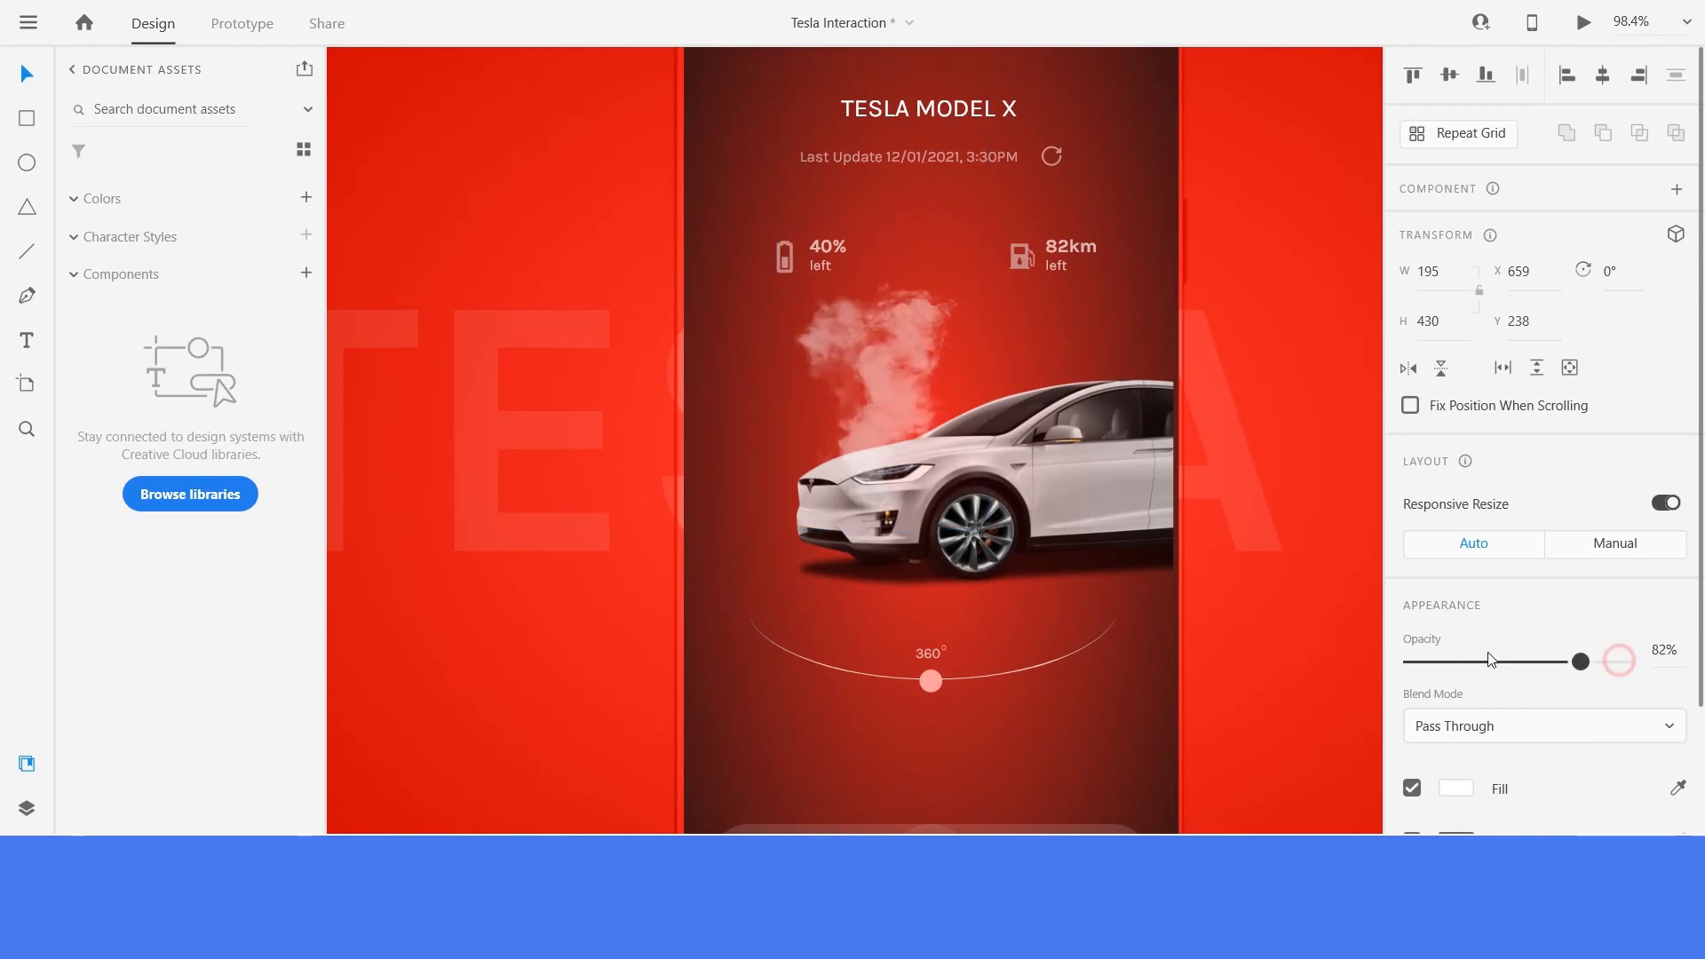
{"action": "left_click_drag", "start_coordinate": [1625, 662], "coordinate": [1412, 662]}
{"action": "scroll", "coordinate": [931, 408], "scroll_direction": "down", "scroll_amount": 6}
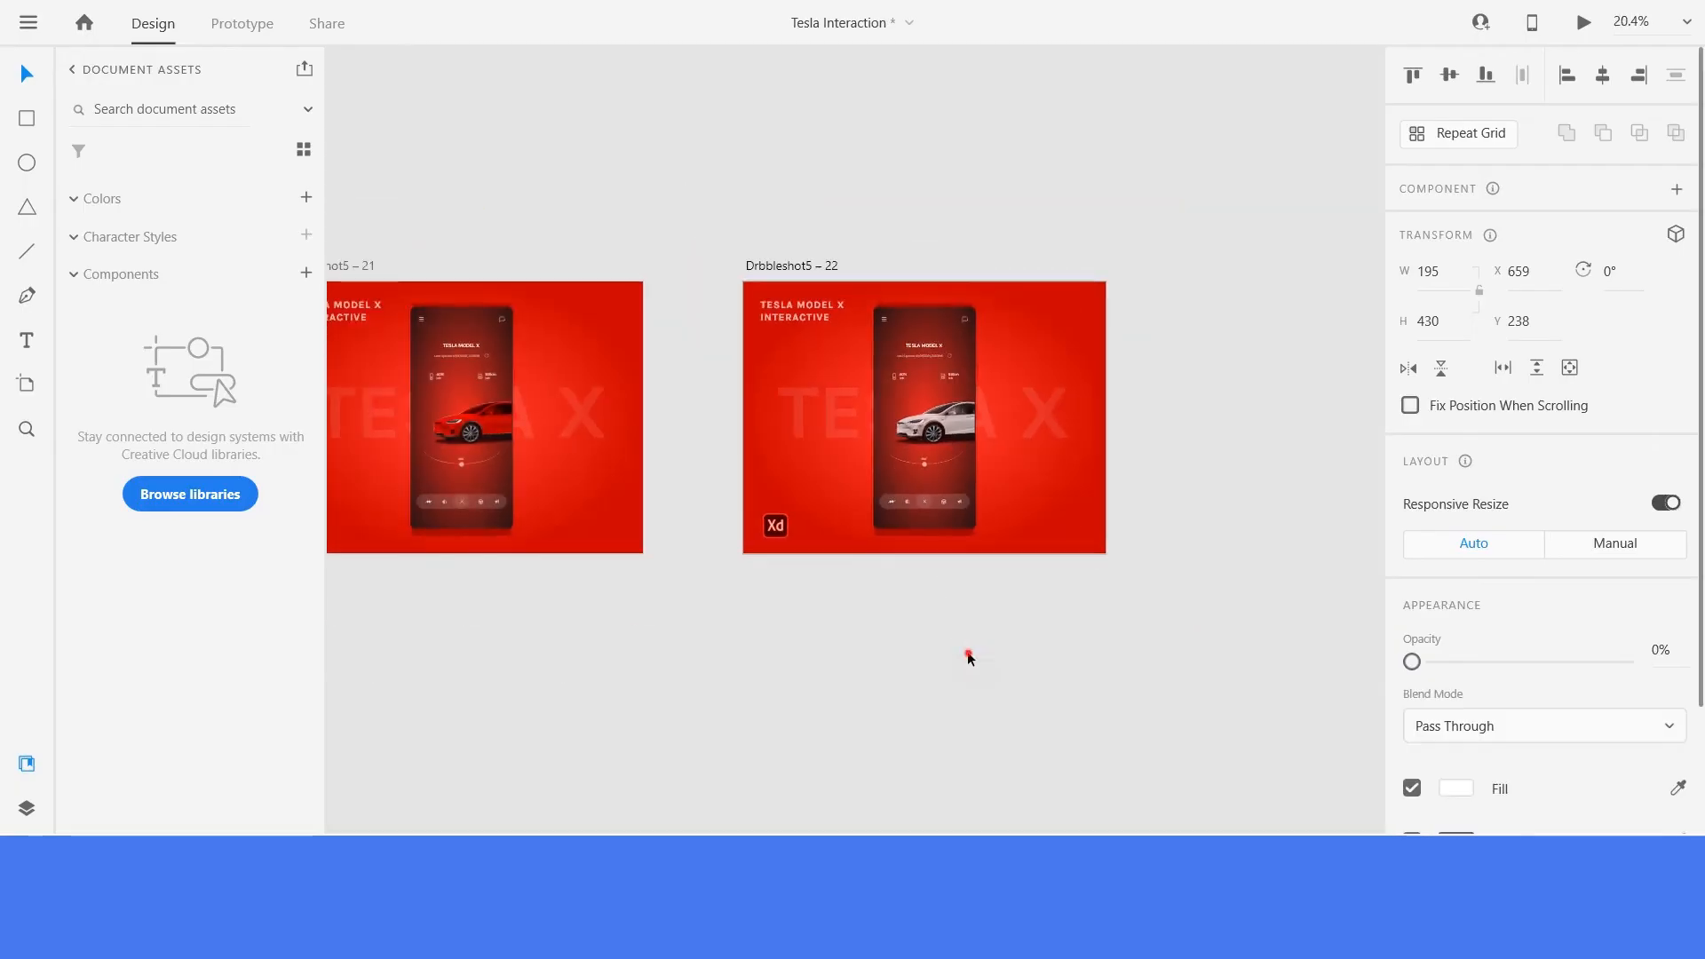
{"action": "left_click", "coordinate": [951, 632]}
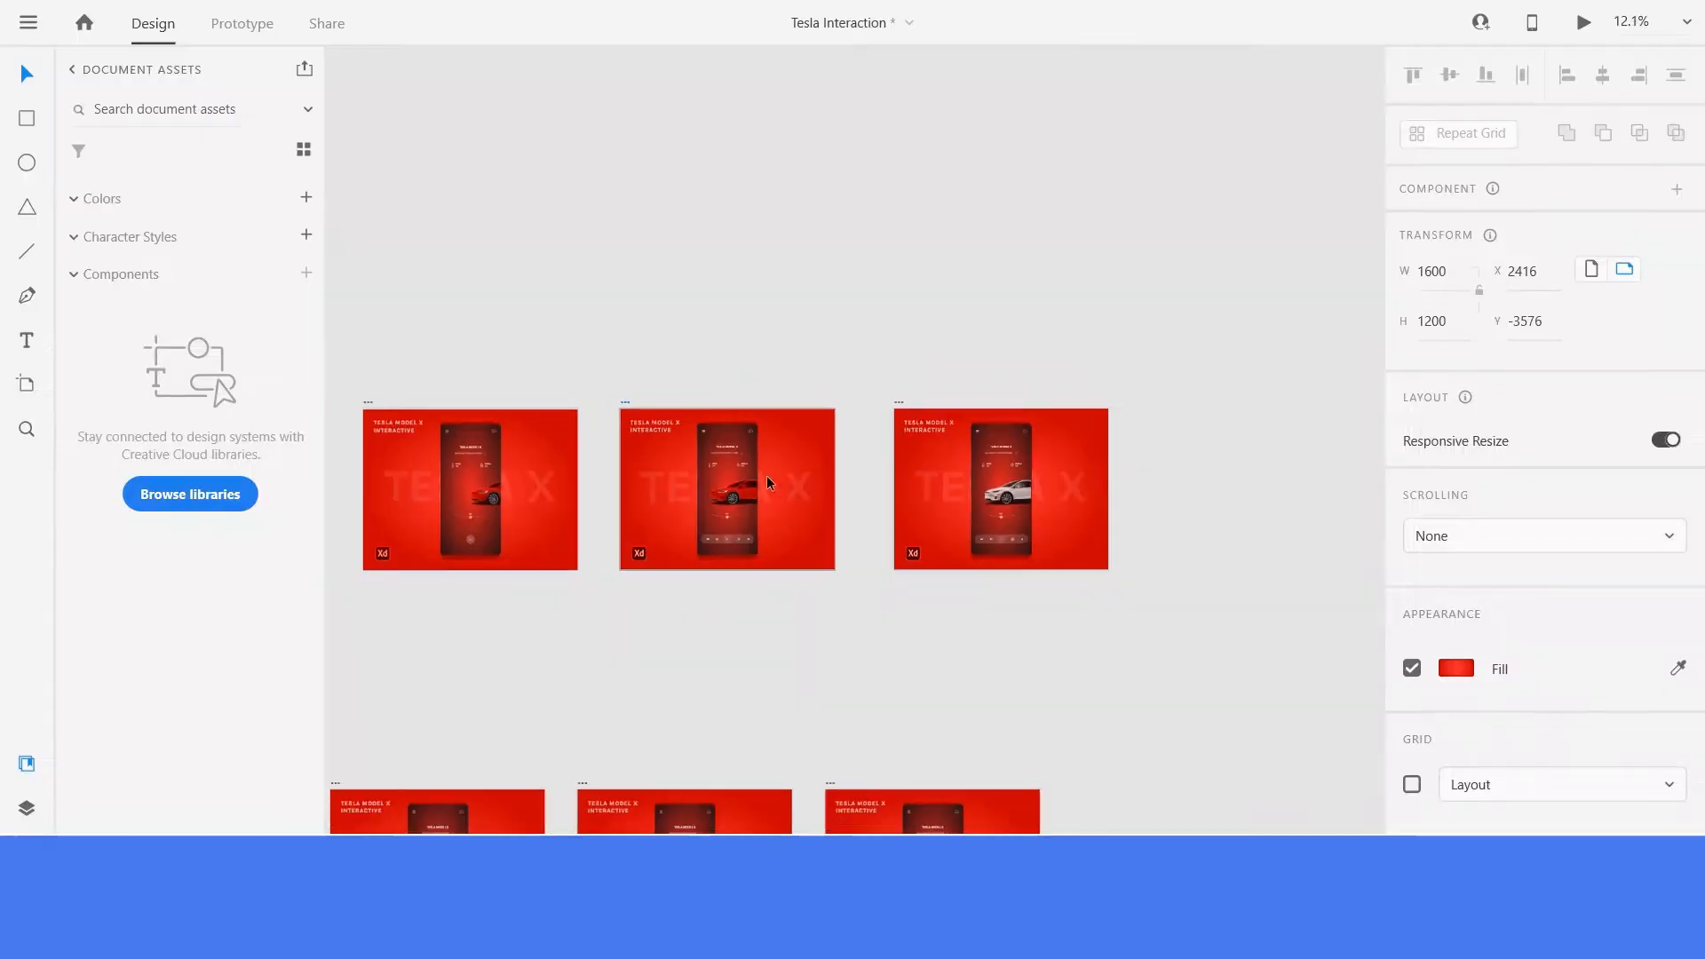
Preview the prototype from Drbbleshot5 – 21, test the car's colour change both ways with the first menu icon, and close the preview.
{"action": "scroll", "coordinate": [766, 476], "scroll_direction": "up", "scroll_amount": 3}
{"action": "scroll", "coordinate": [826, 522], "scroll_direction": "up", "scroll_amount": 2}
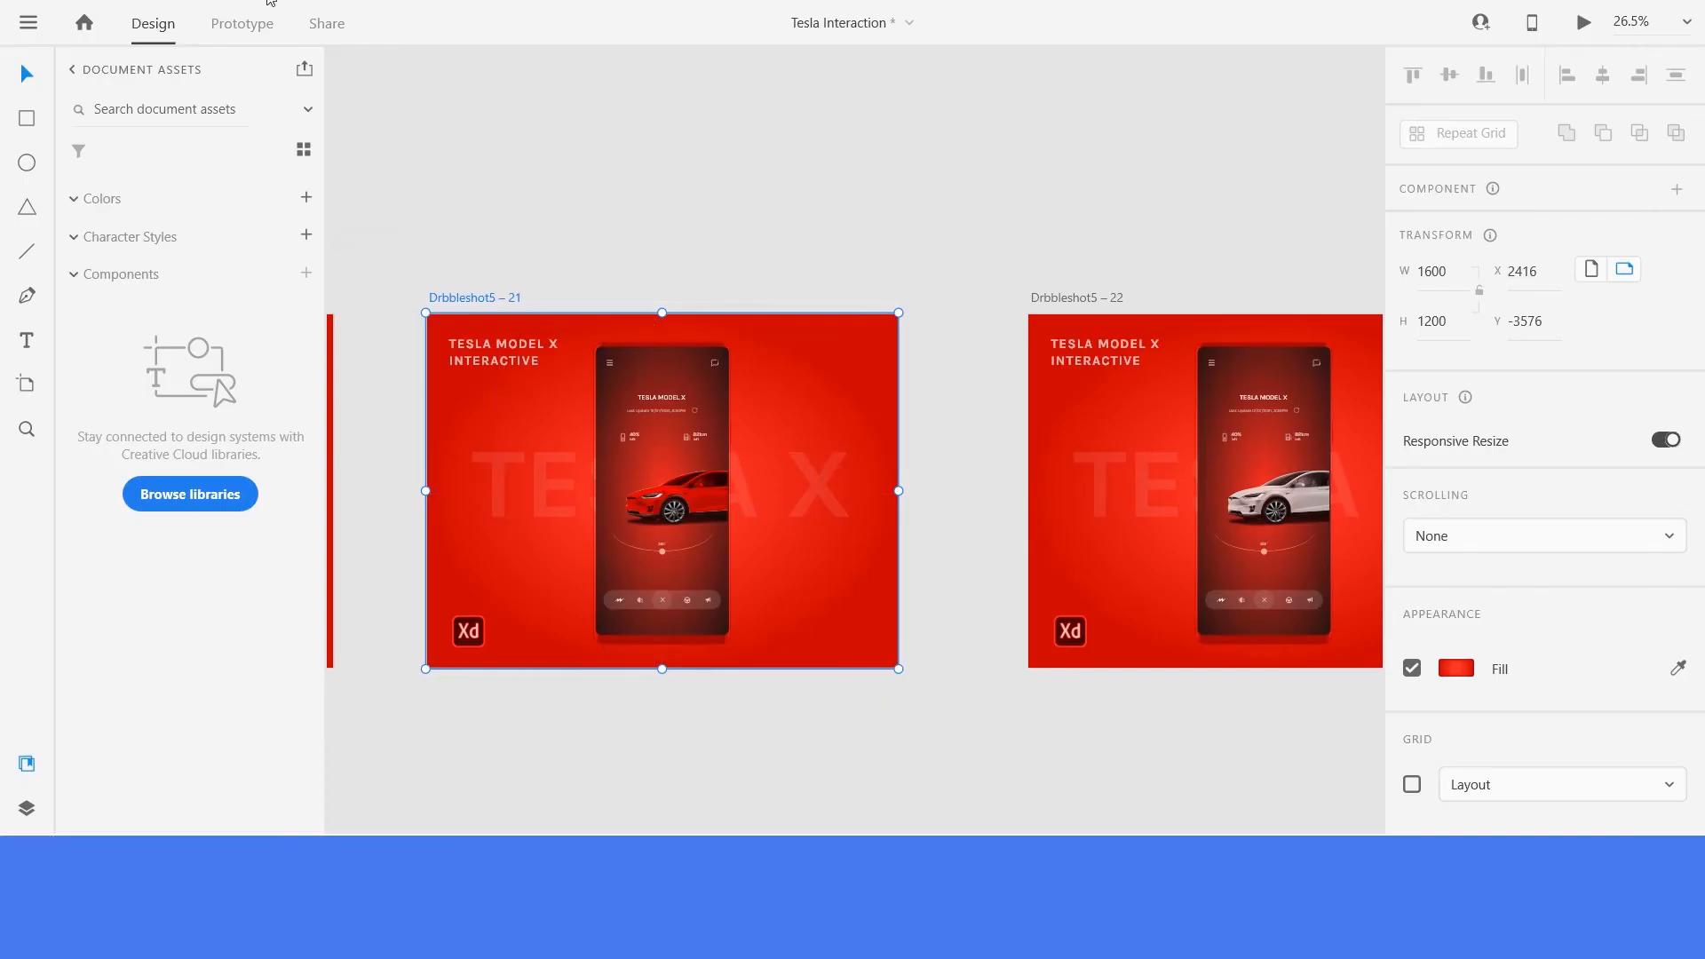
{"action": "left_click", "coordinate": [242, 25]}
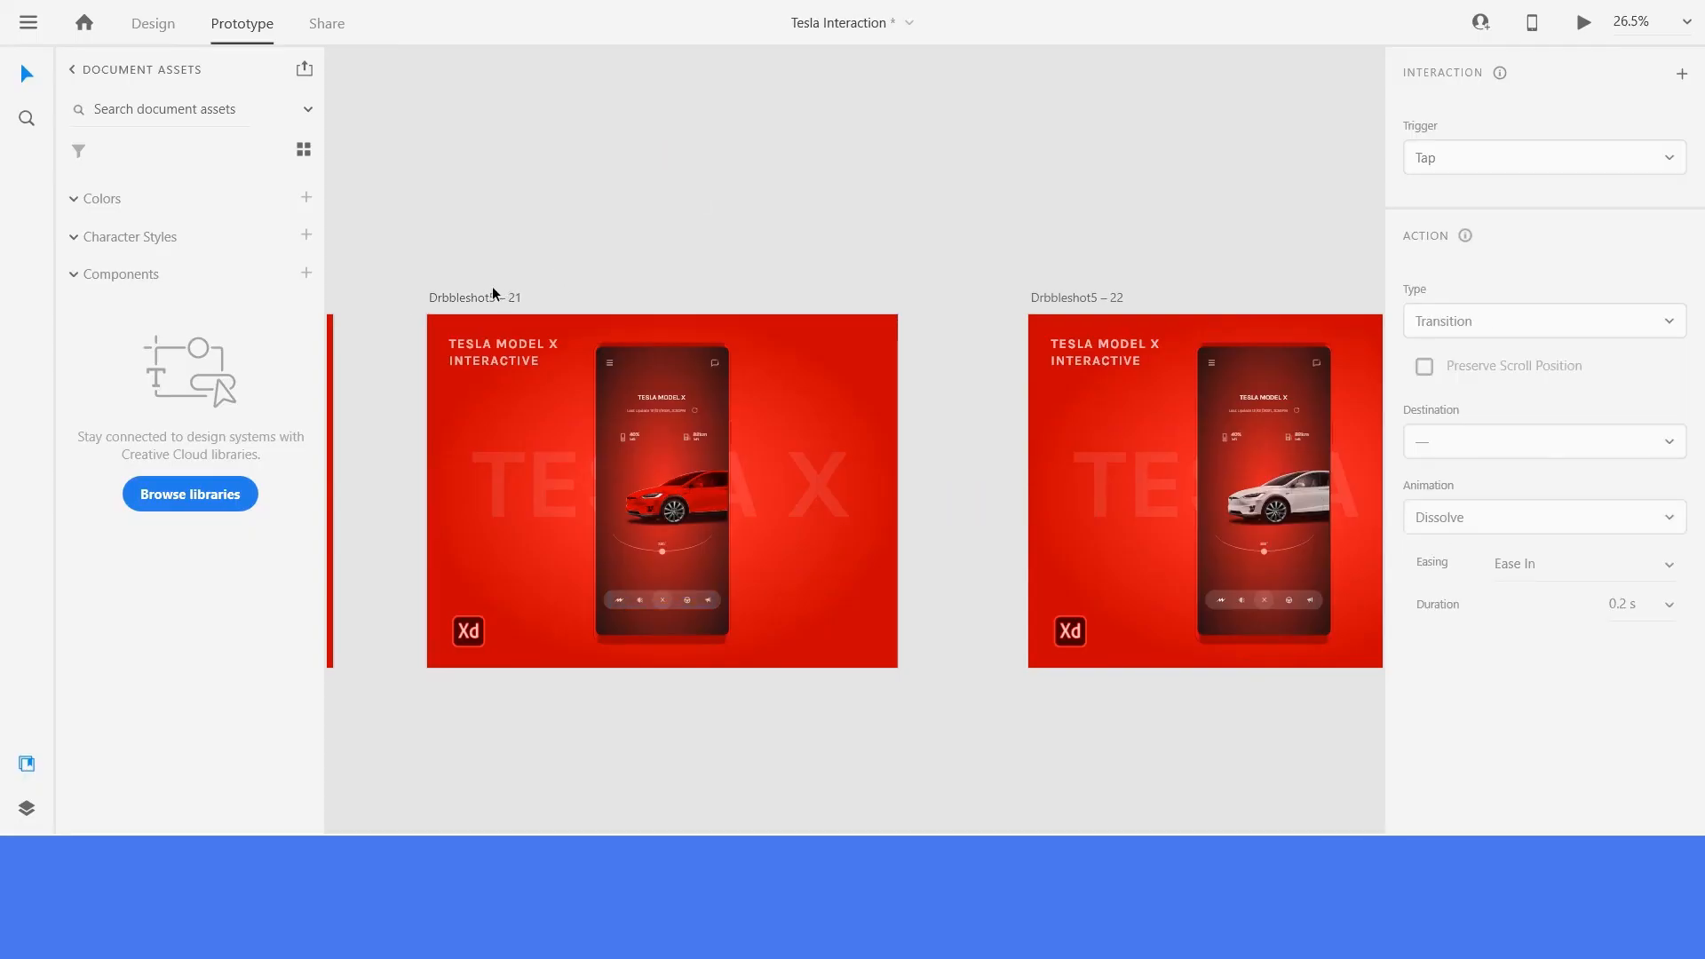
{"action": "left_click", "coordinate": [492, 293]}
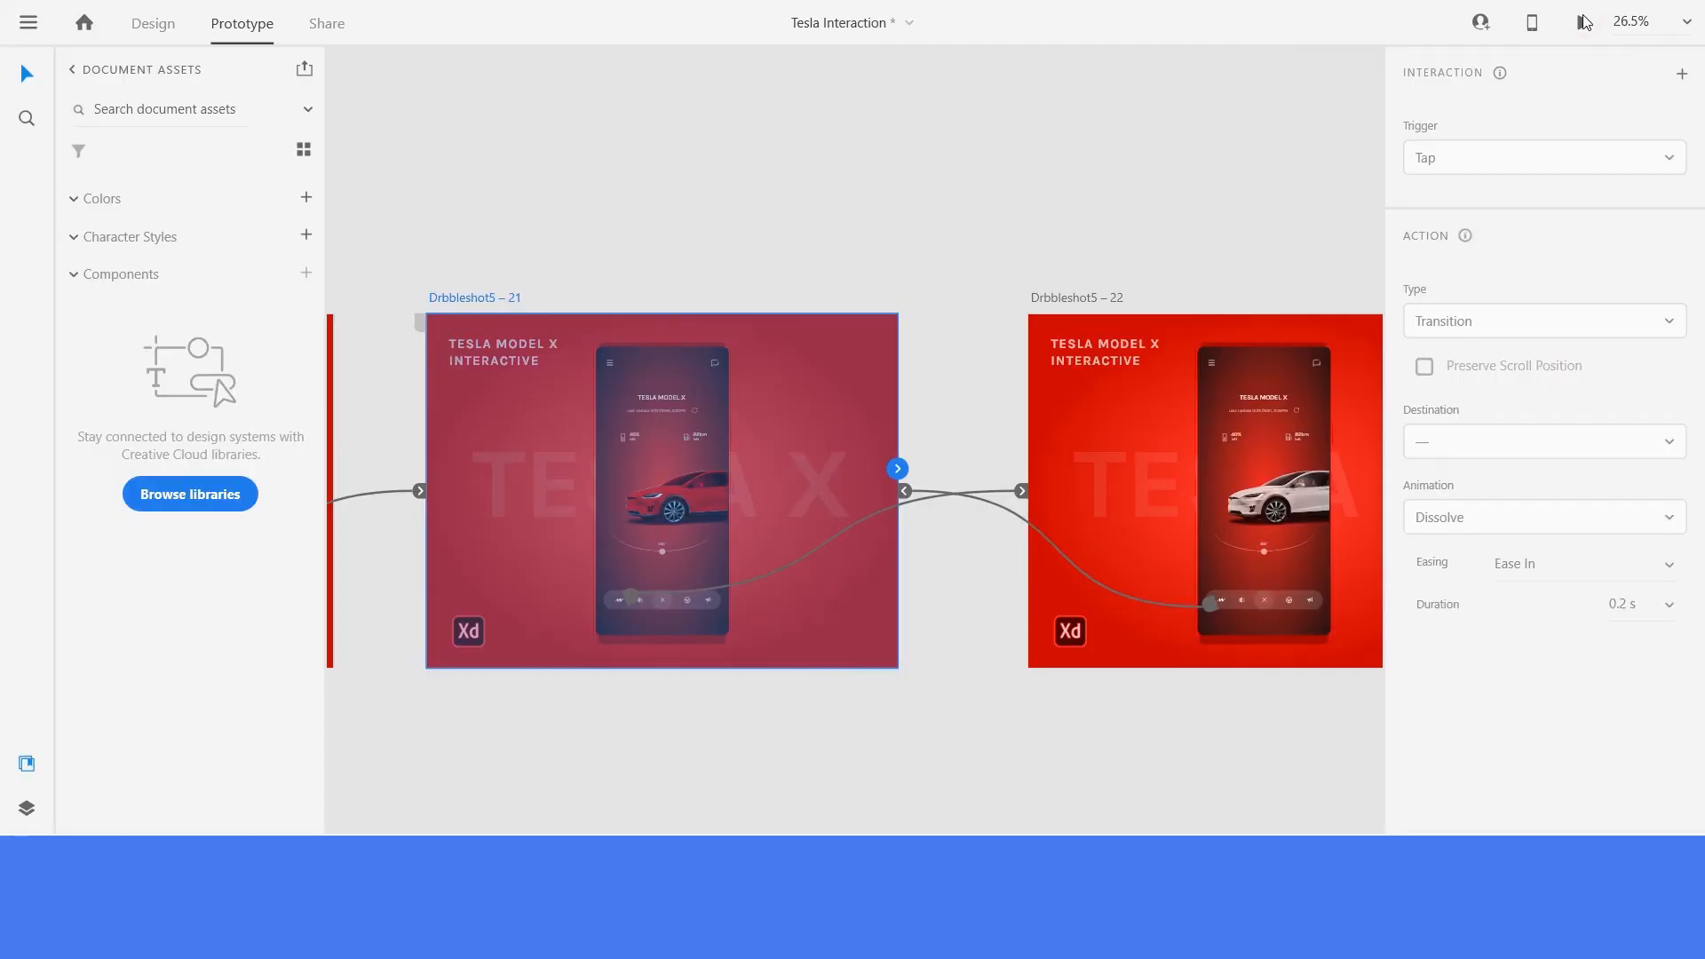
{"action": "left_click", "coordinate": [1583, 22]}
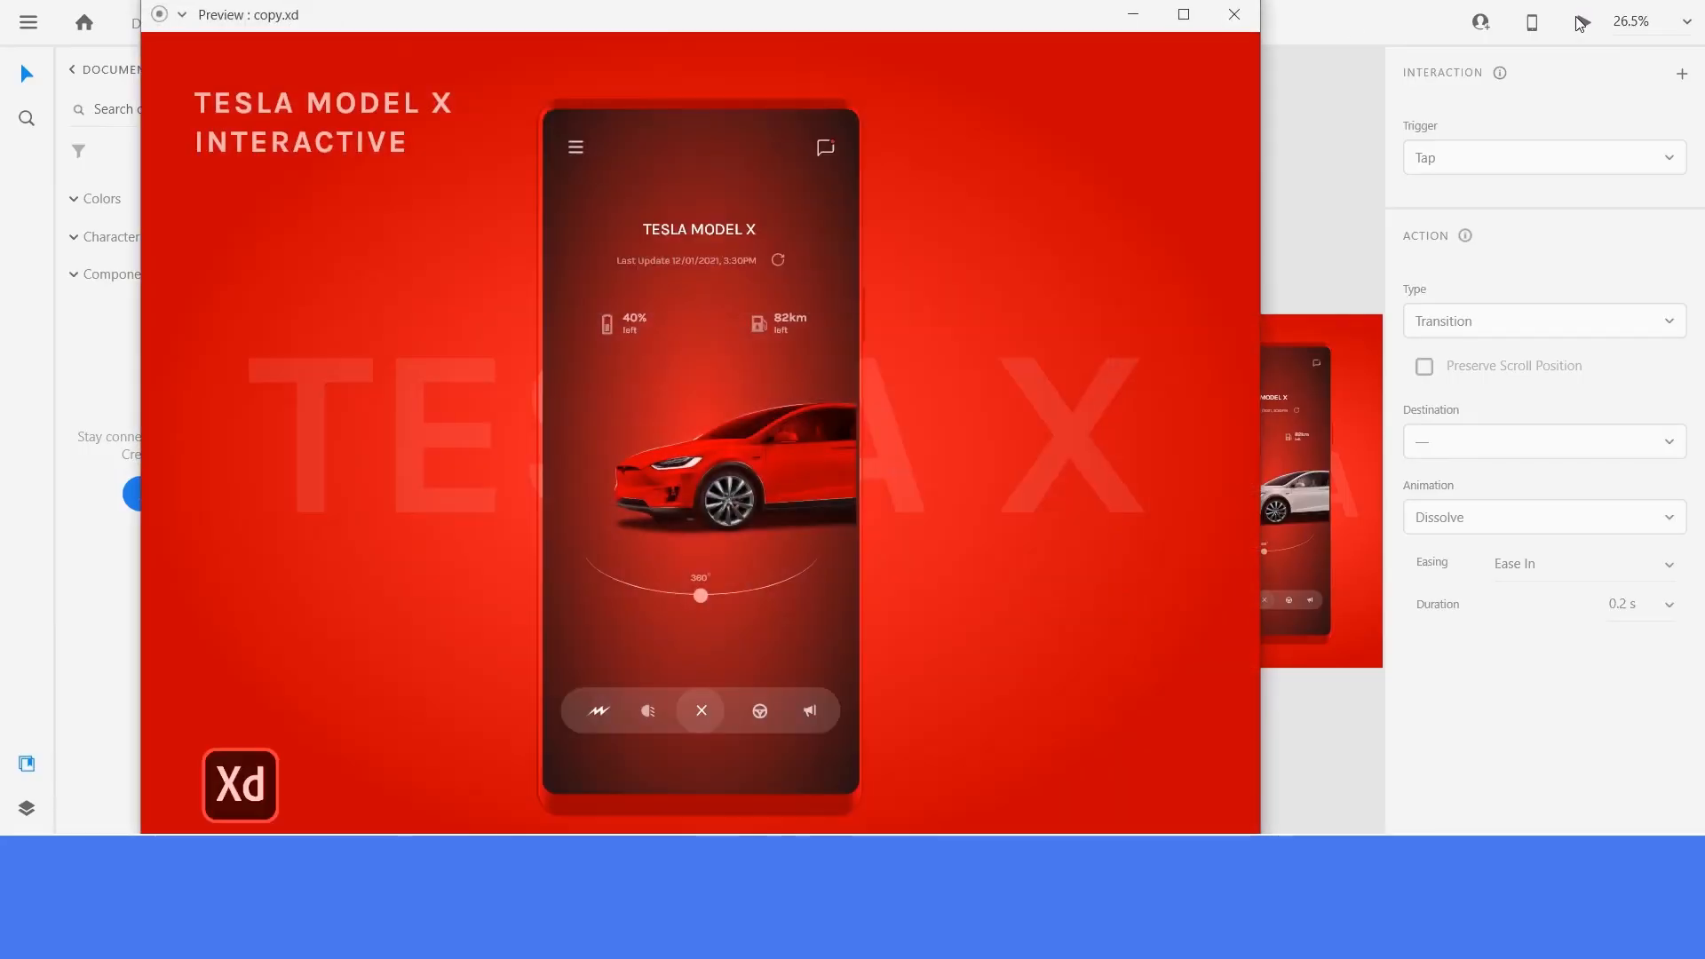
{"action": "left_click", "coordinate": [596, 712]}
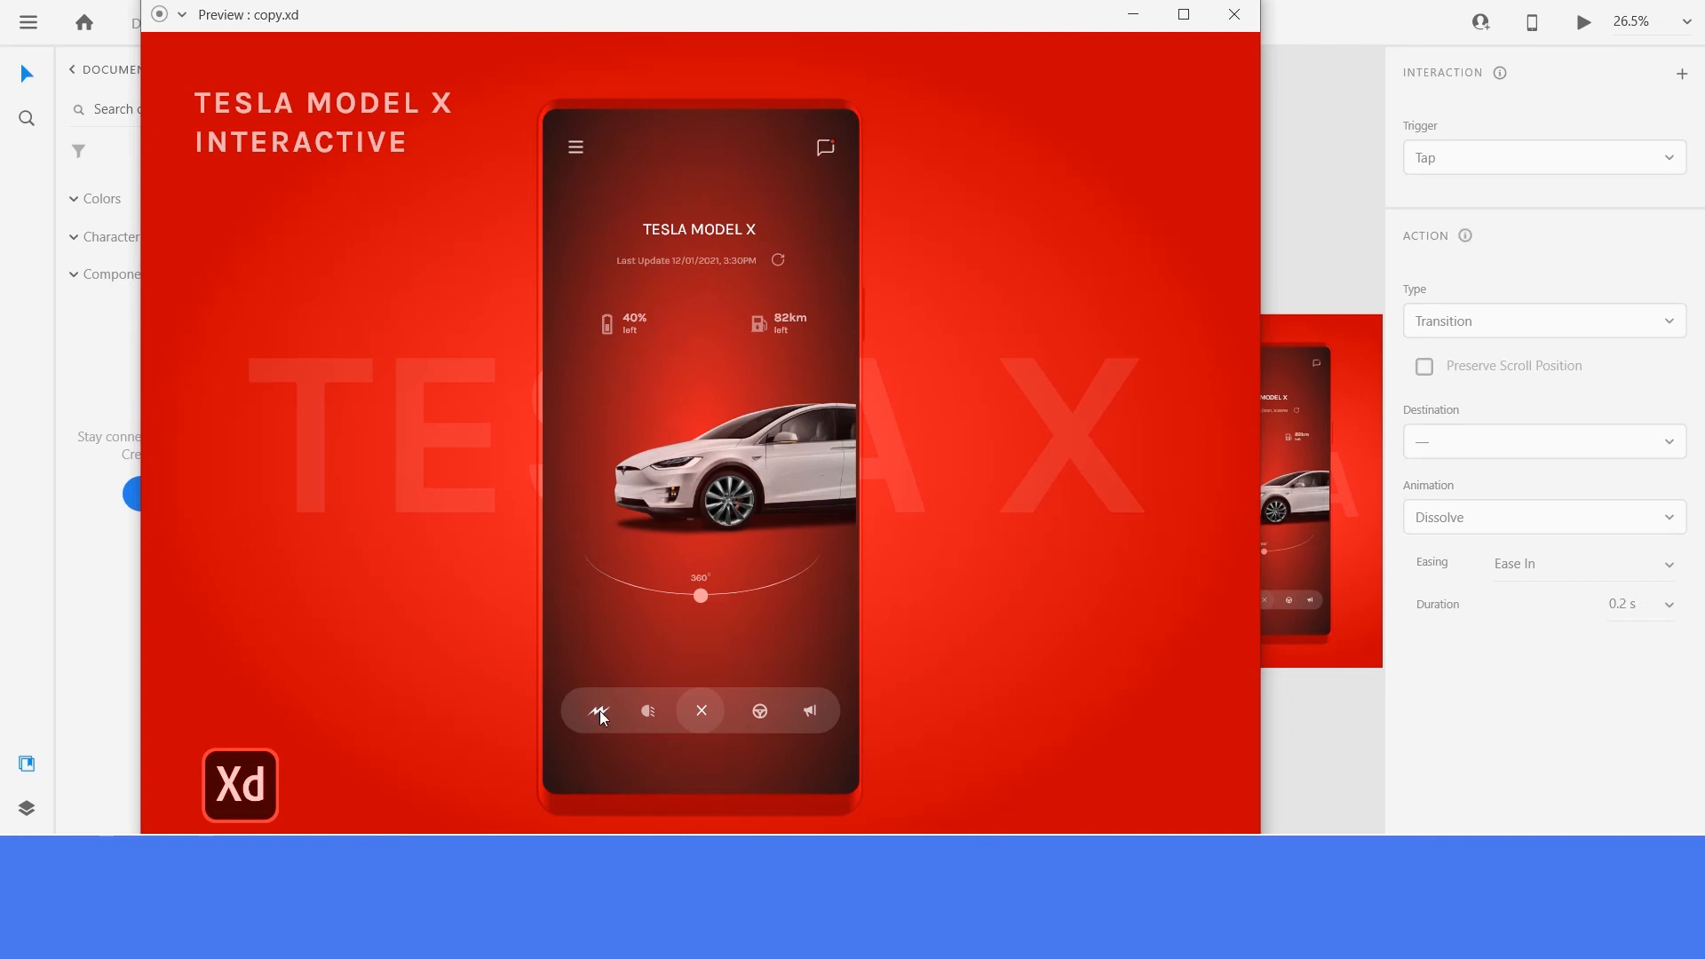
{"action": "left_click", "coordinate": [600, 716]}
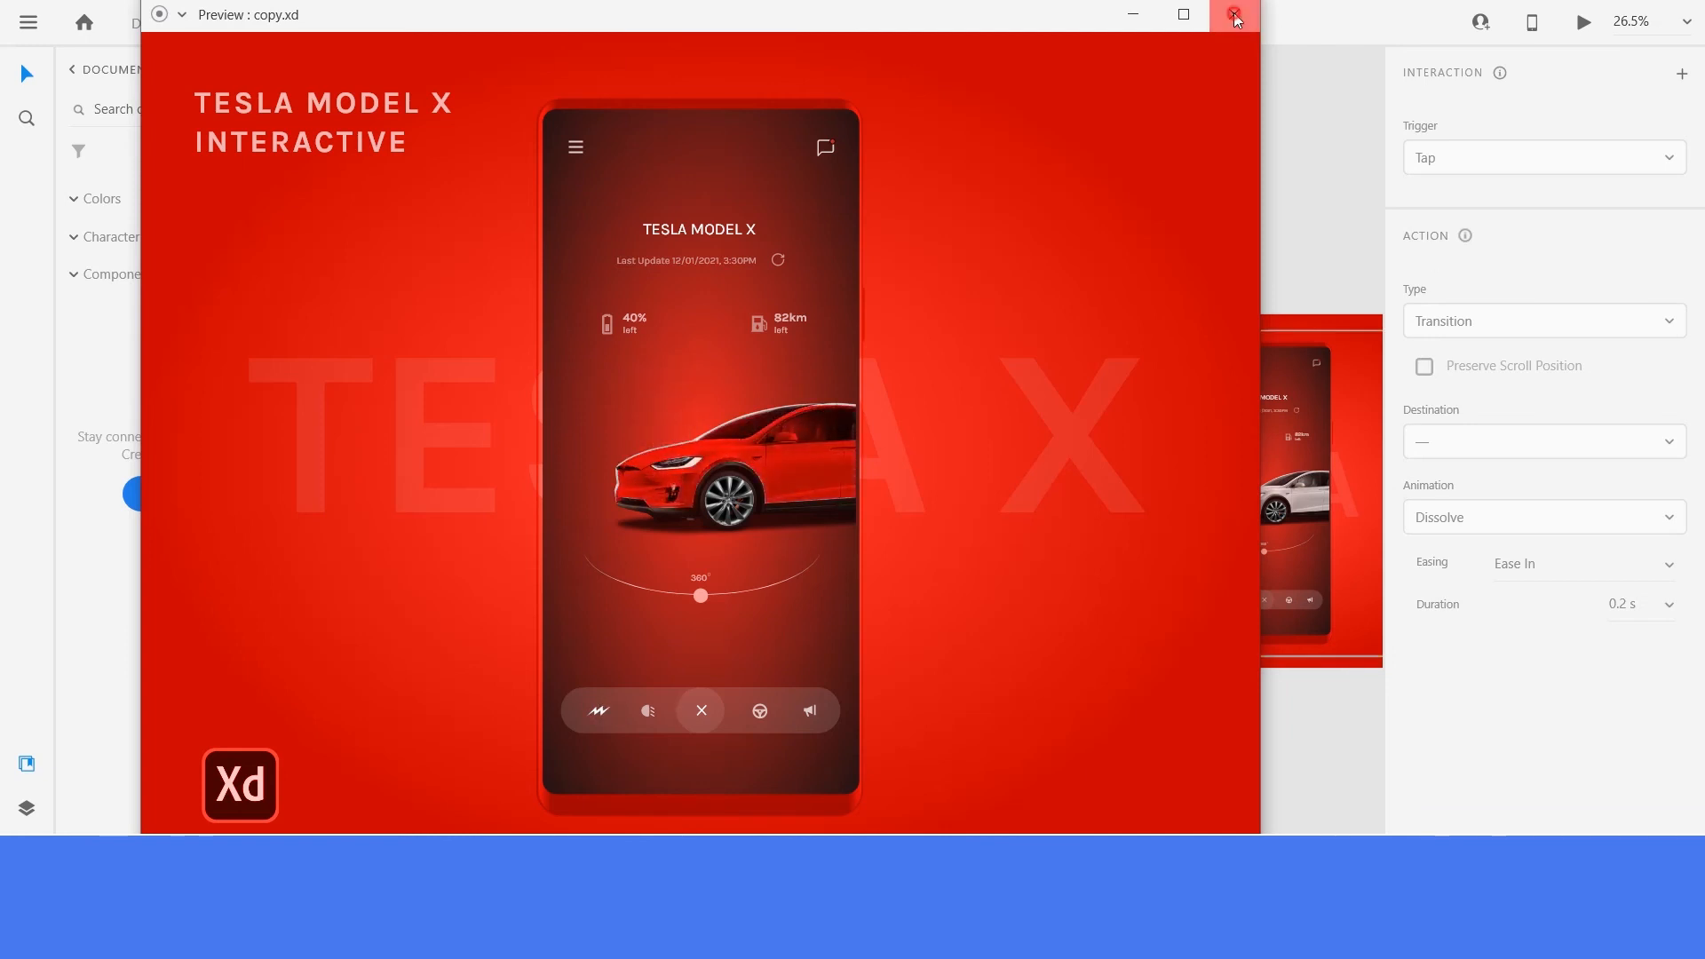
{"action": "left_click", "coordinate": [1234, 14]}
Look over the Drbbleshot5 – 21 and Drbbleshot5 – 22 artboards and the finished artboards in the row below.
{"action": "scroll", "coordinate": [758, 449], "scroll_direction": "down", "scroll_amount": 3}
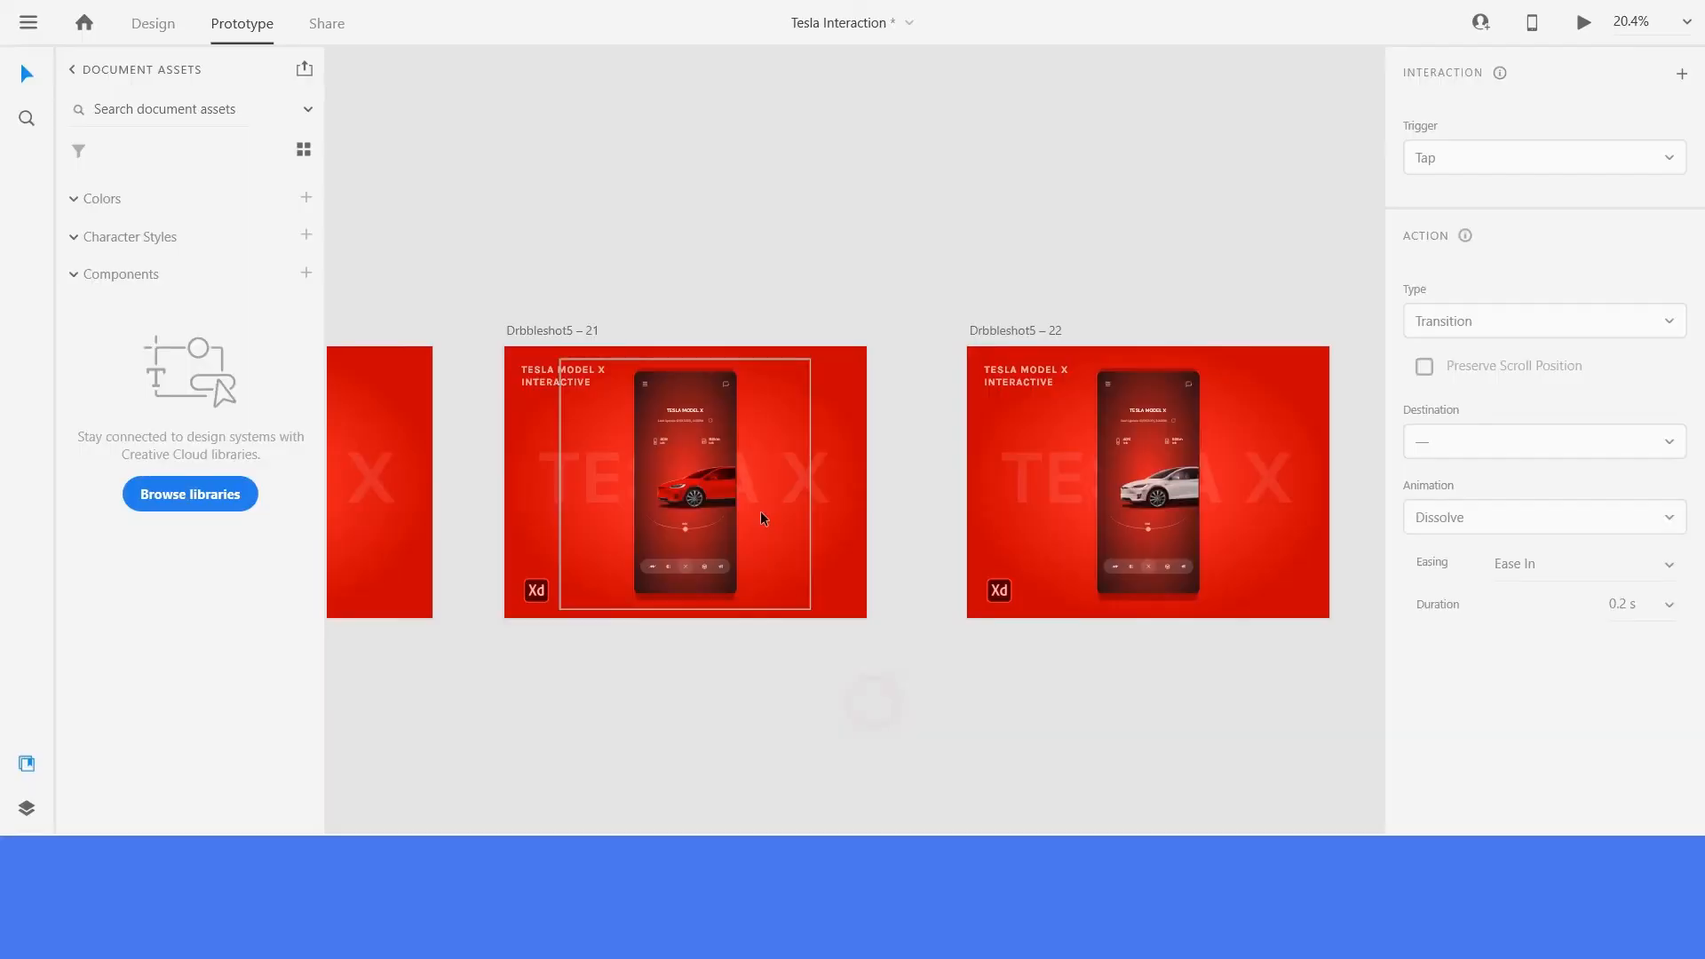
{"action": "scroll", "coordinate": [1133, 541], "scroll_direction": "up", "scroll_amount": 2}
{"action": "scroll", "coordinate": [1115, 538], "scroll_direction": "down", "scroll_amount": 4}
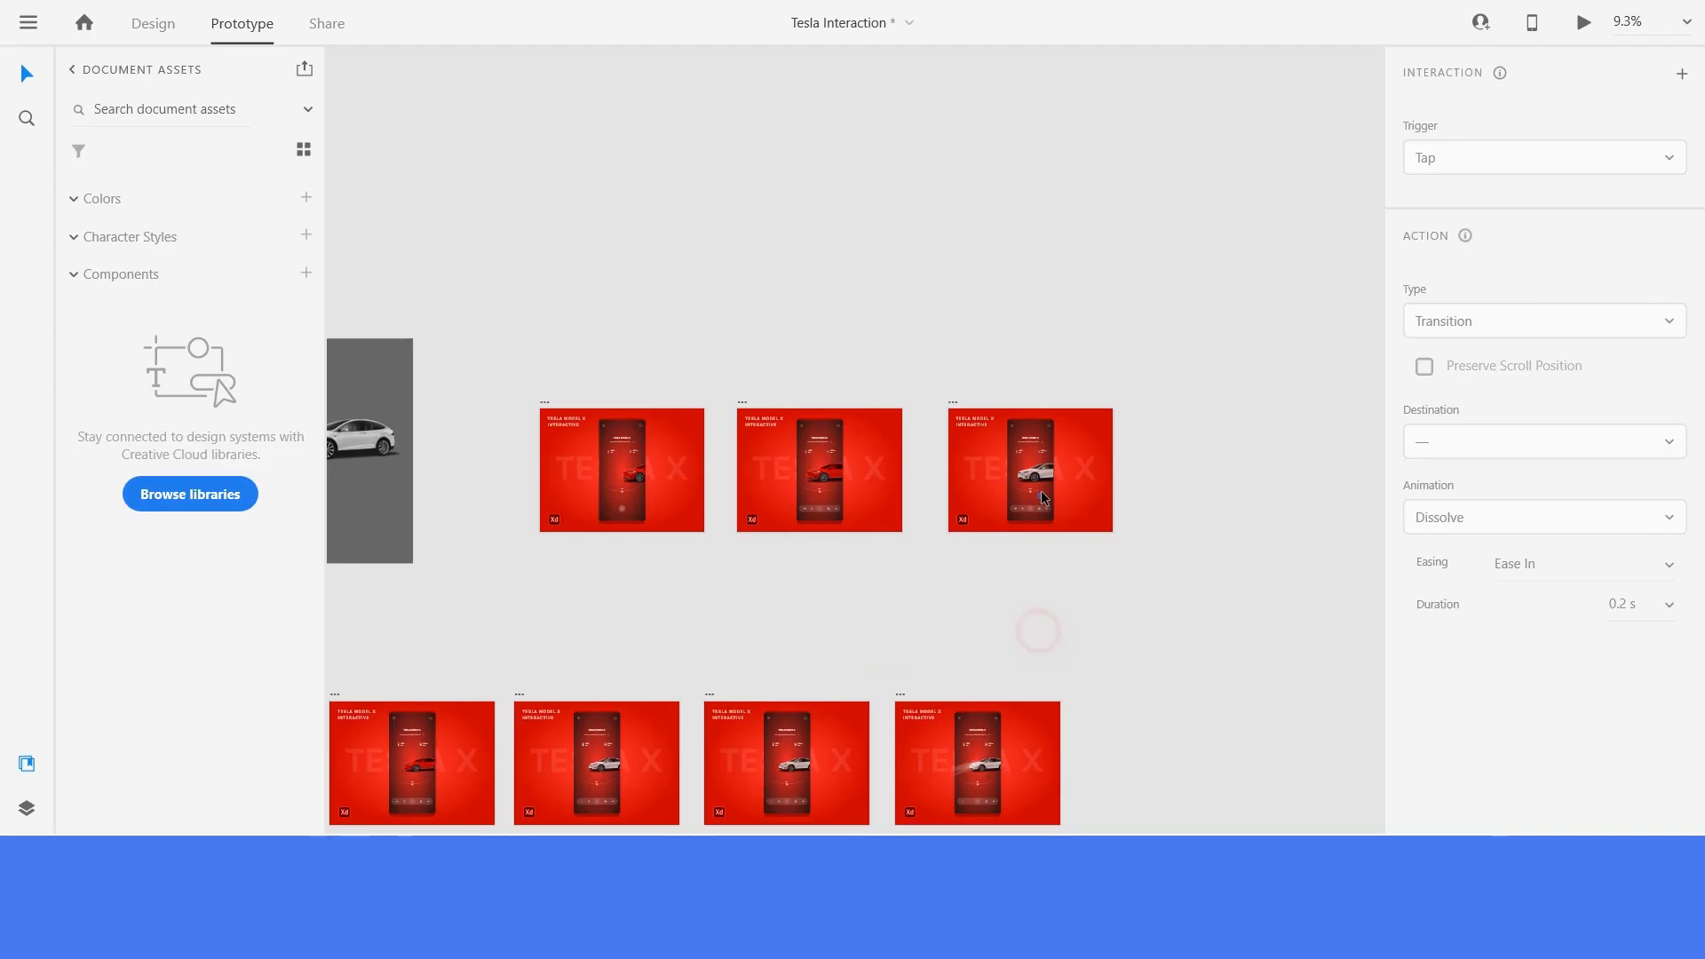
{"action": "scroll", "coordinate": [1039, 471], "scroll_direction": "up", "scroll_amount": 5}
{"action": "scroll", "coordinate": [1035, 448], "scroll_direction": "up", "scroll_amount": 2}
{"action": "scroll", "coordinate": [1035, 448], "scroll_direction": "down", "scroll_amount": 4}
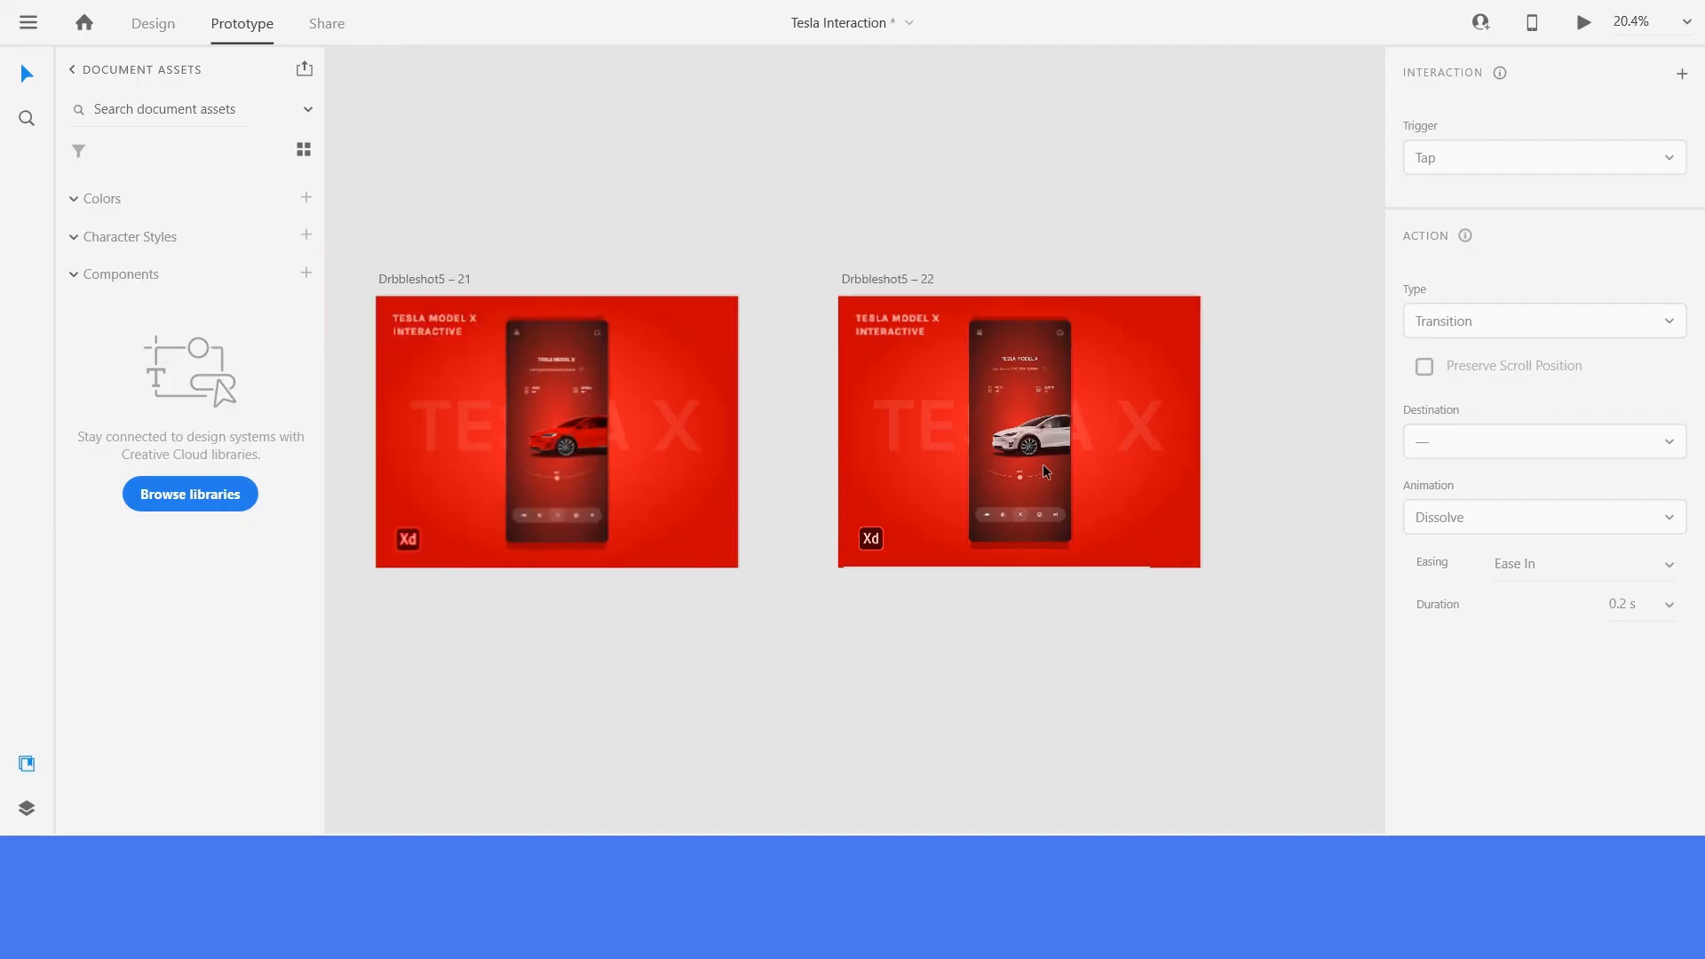
{"action": "scroll", "coordinate": [849, 639], "scroll_direction": "down", "scroll_amount": 3}
{"action": "scroll", "coordinate": [955, 472], "scroll_direction": "up", "scroll_amount": 4}
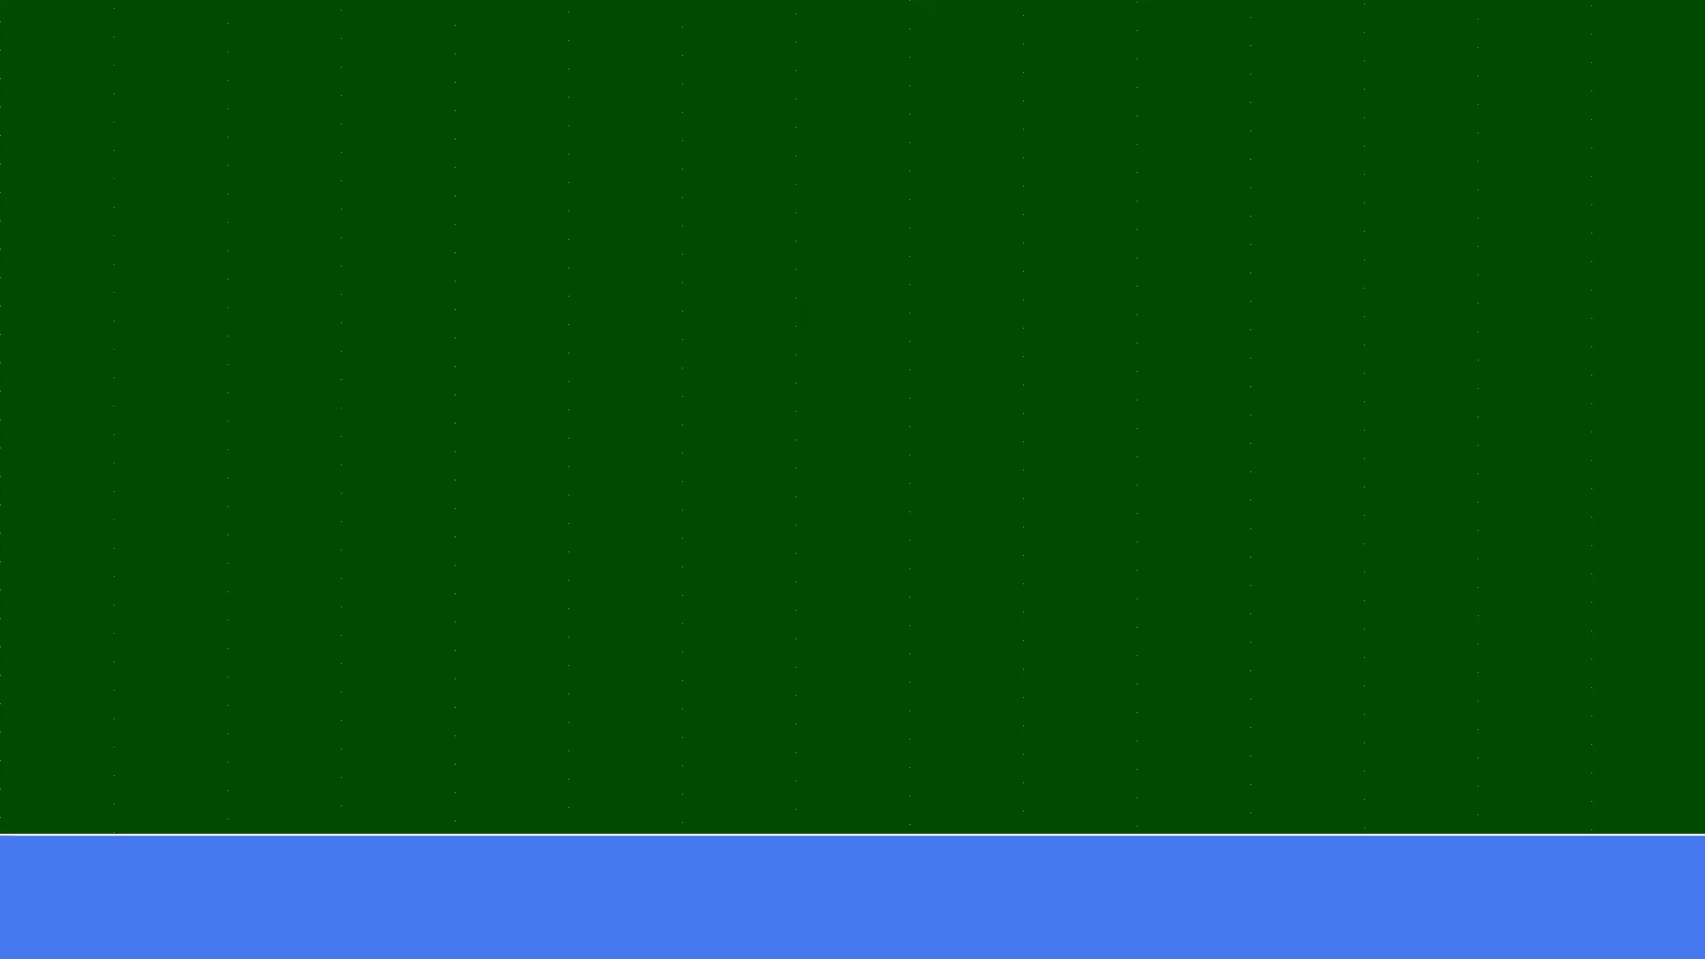
{"action": "scroll", "coordinate": [879, 431], "scroll_direction": "up", "scroll_amount": 3}
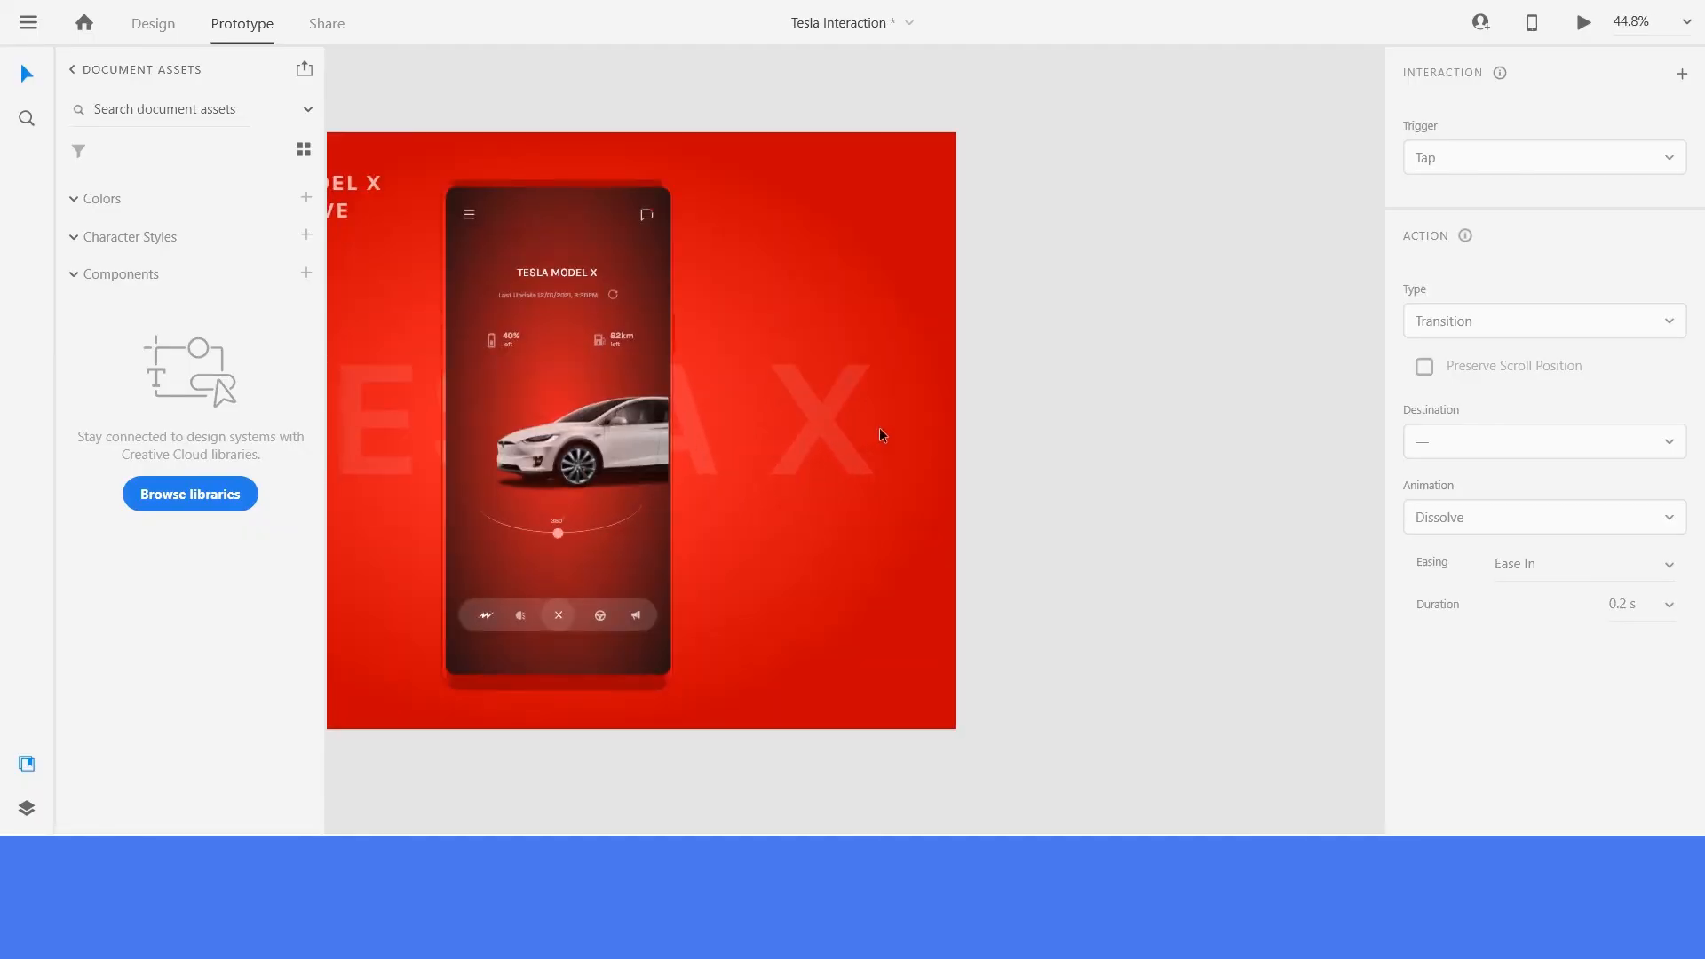
{"action": "scroll", "coordinate": [880, 430], "scroll_direction": "down", "scroll_amount": 5}
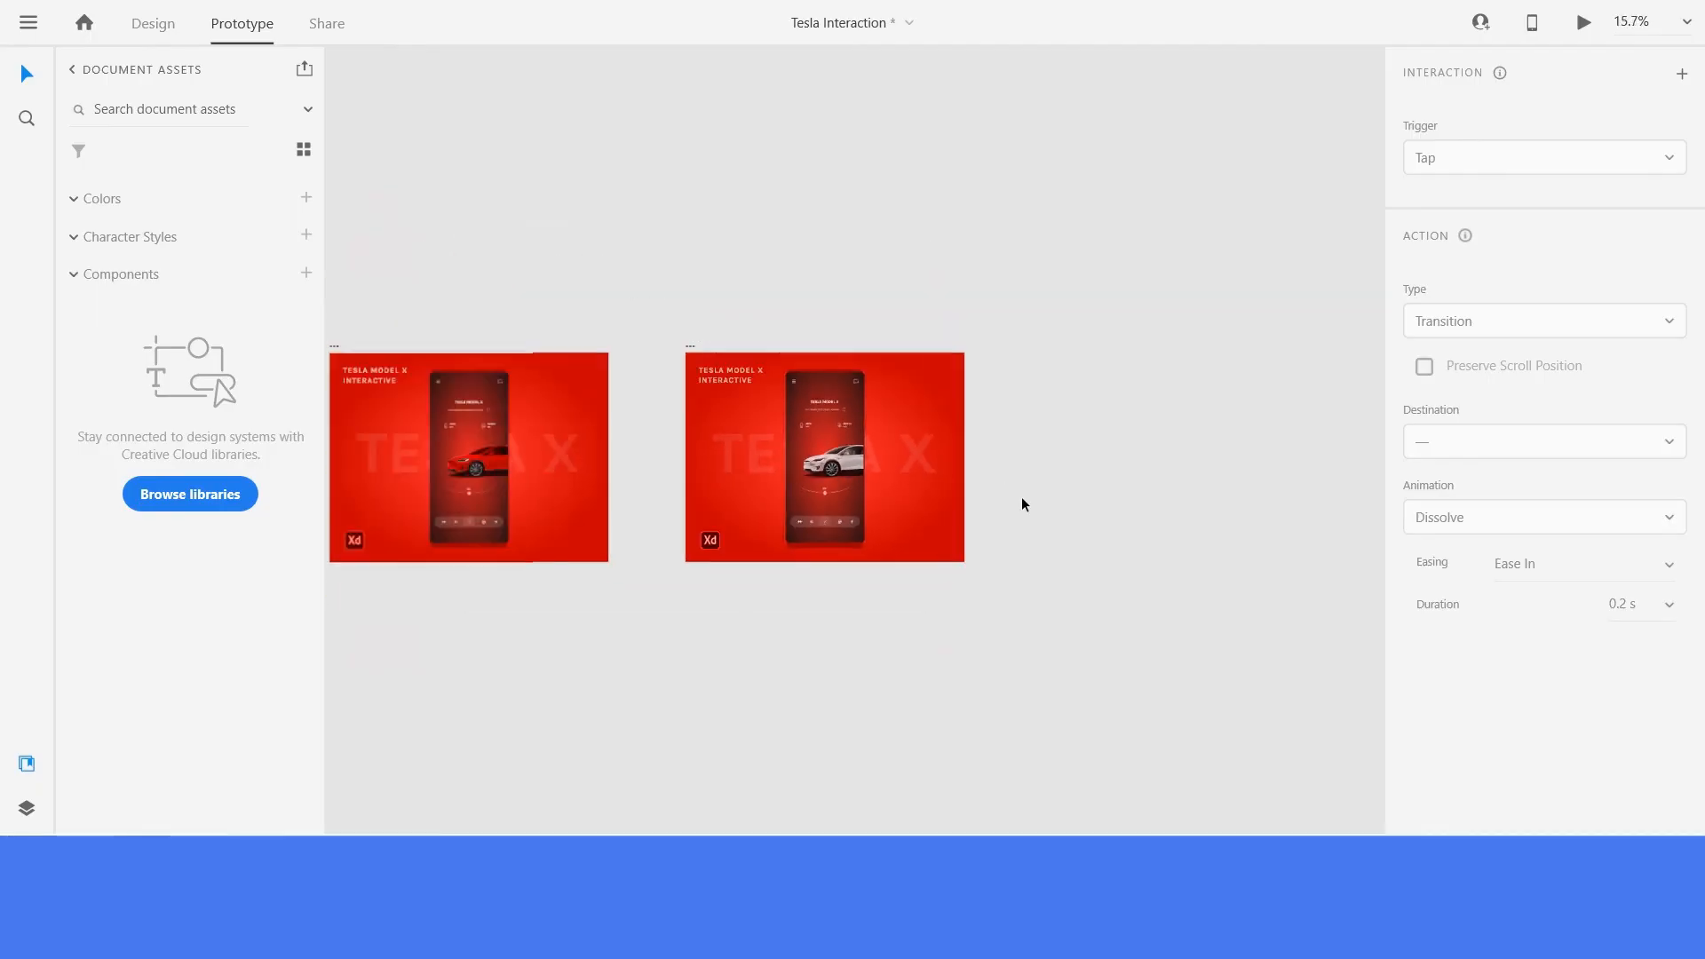
Duplicate the Drbbleshot5 – 22 artboard and place the copy beside it at X 6455, Y -3576.
{"action": "scroll", "coordinate": [1022, 504], "scroll_direction": "down", "scroll_amount": 2}
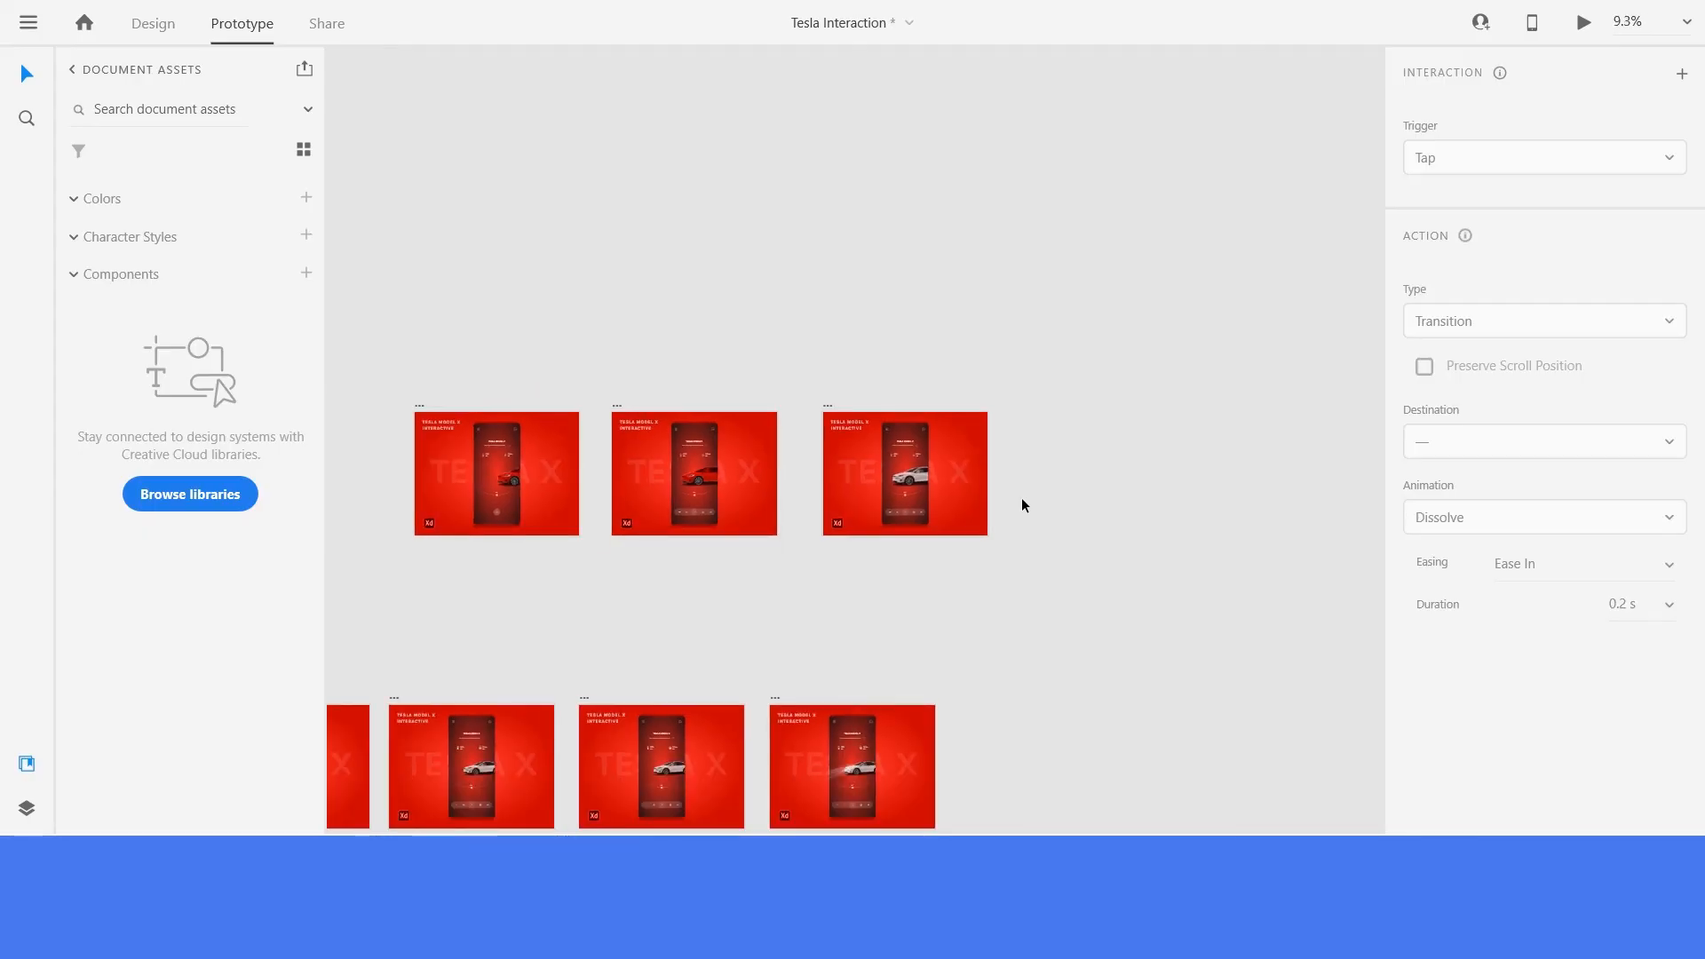
{"action": "left_click_drag", "start_coordinate": [728, 601], "coordinate": [1327, 733]}
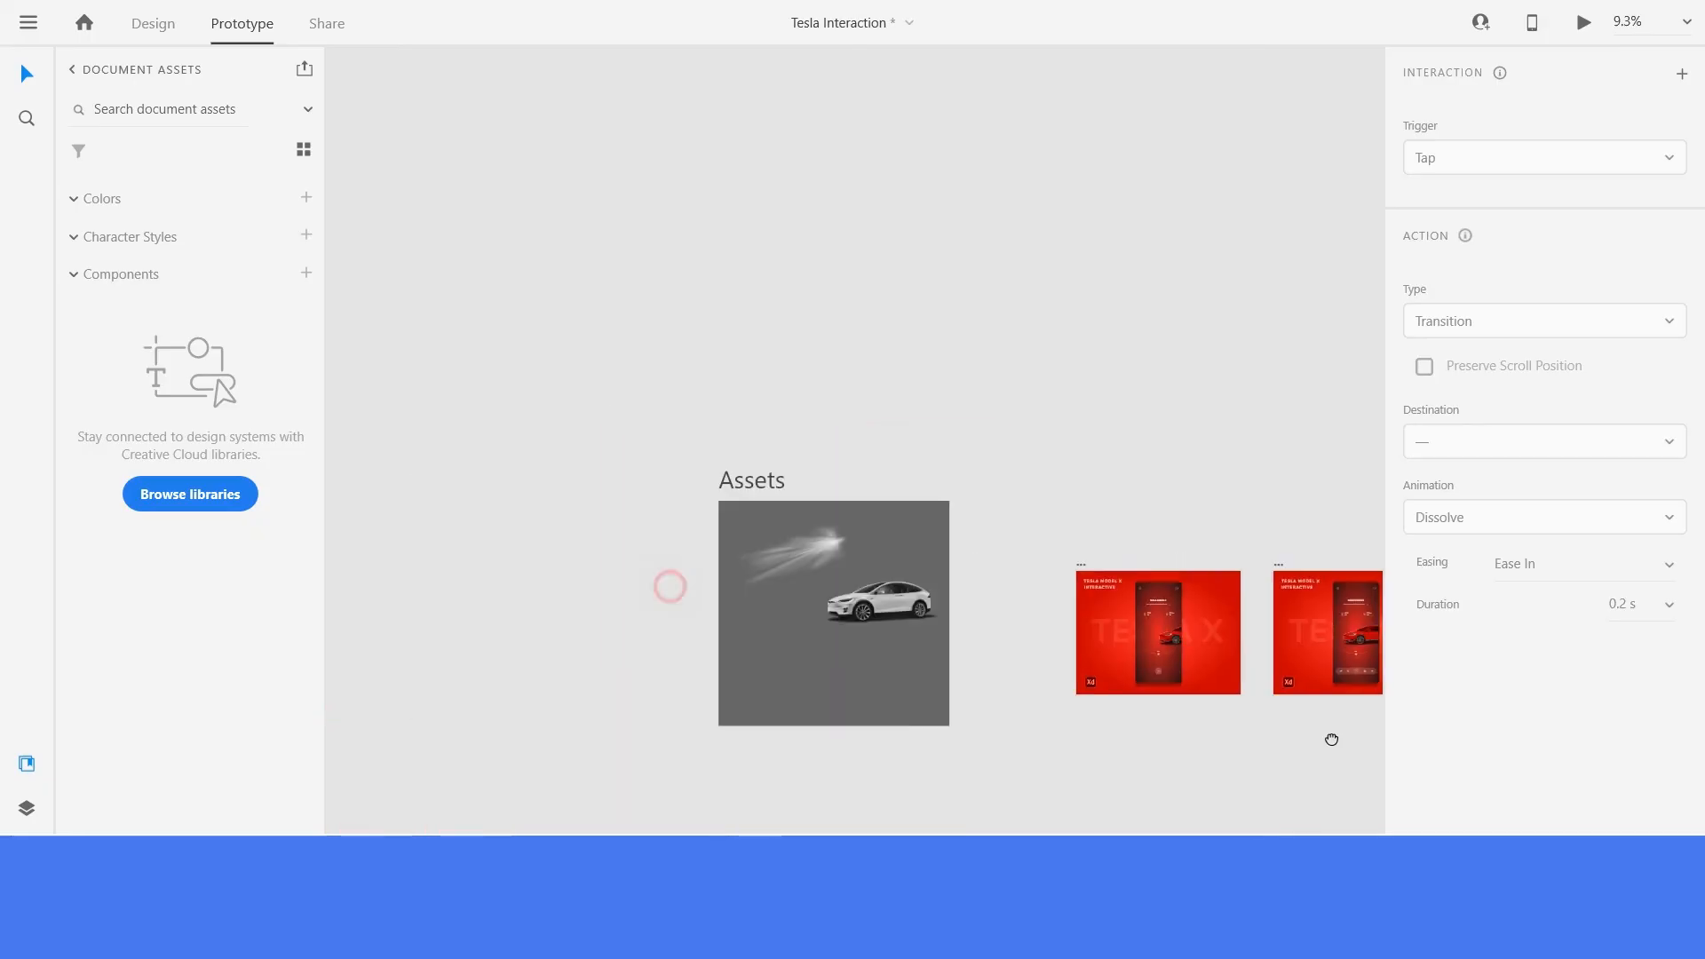
{"action": "scroll", "coordinate": [845, 599], "scroll_direction": "up", "scroll_amount": 3}
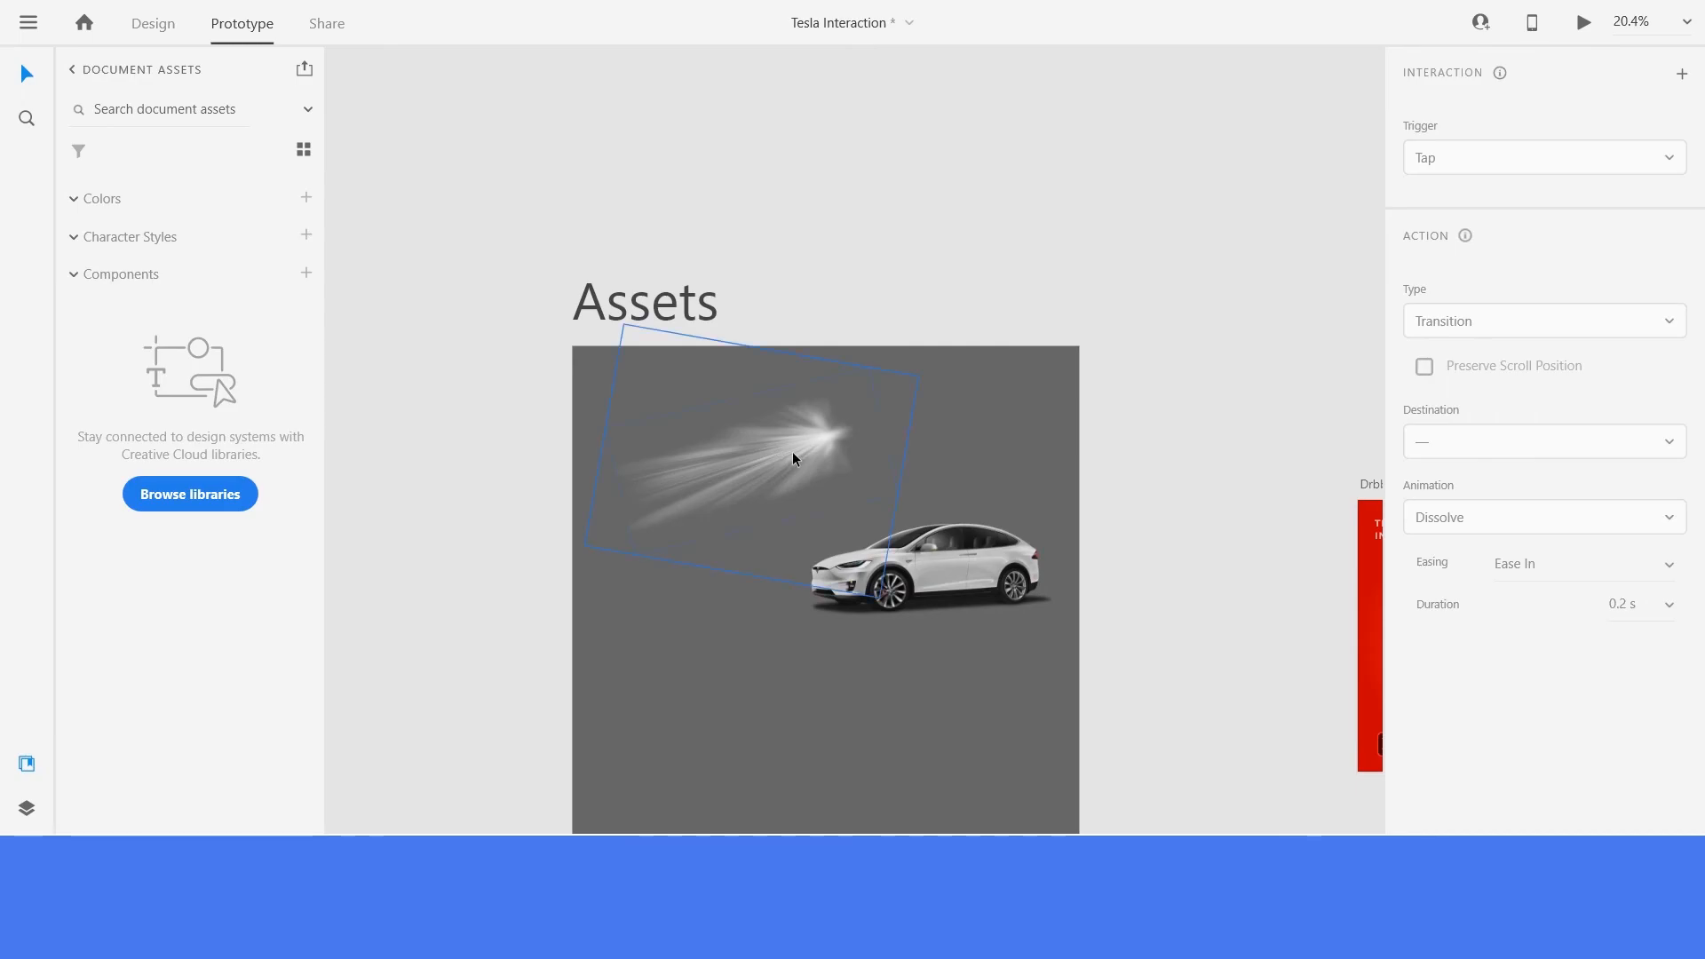
{"action": "scroll", "coordinate": [408, 441], "scroll_direction": "down", "scroll_amount": 5}
{"action": "scroll", "coordinate": [853, 448], "scroll_direction": "up", "scroll_amount": 6}
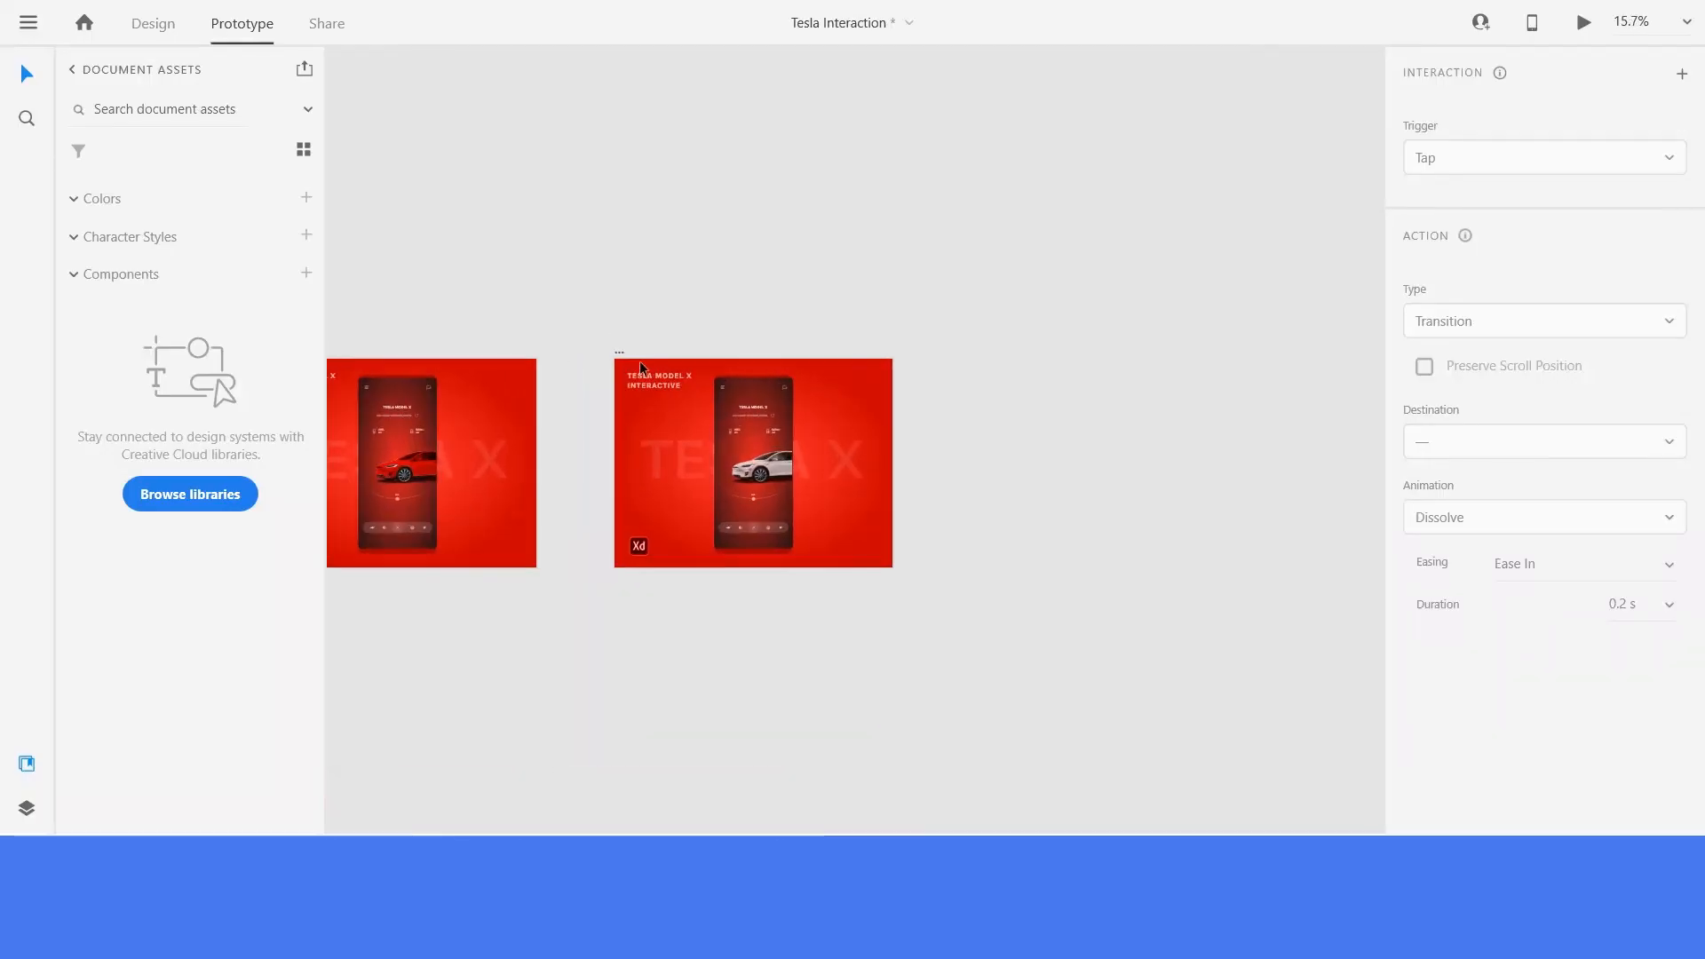
{"action": "left_click_drag", "start_coordinate": [619, 355], "coordinate": [965, 354]}
{"action": "scroll", "coordinate": [1170, 428], "scroll_direction": "up", "scroll_amount": 2}
{"action": "scroll", "coordinate": [1156, 445], "scroll_direction": "down", "scroll_amount": 5}
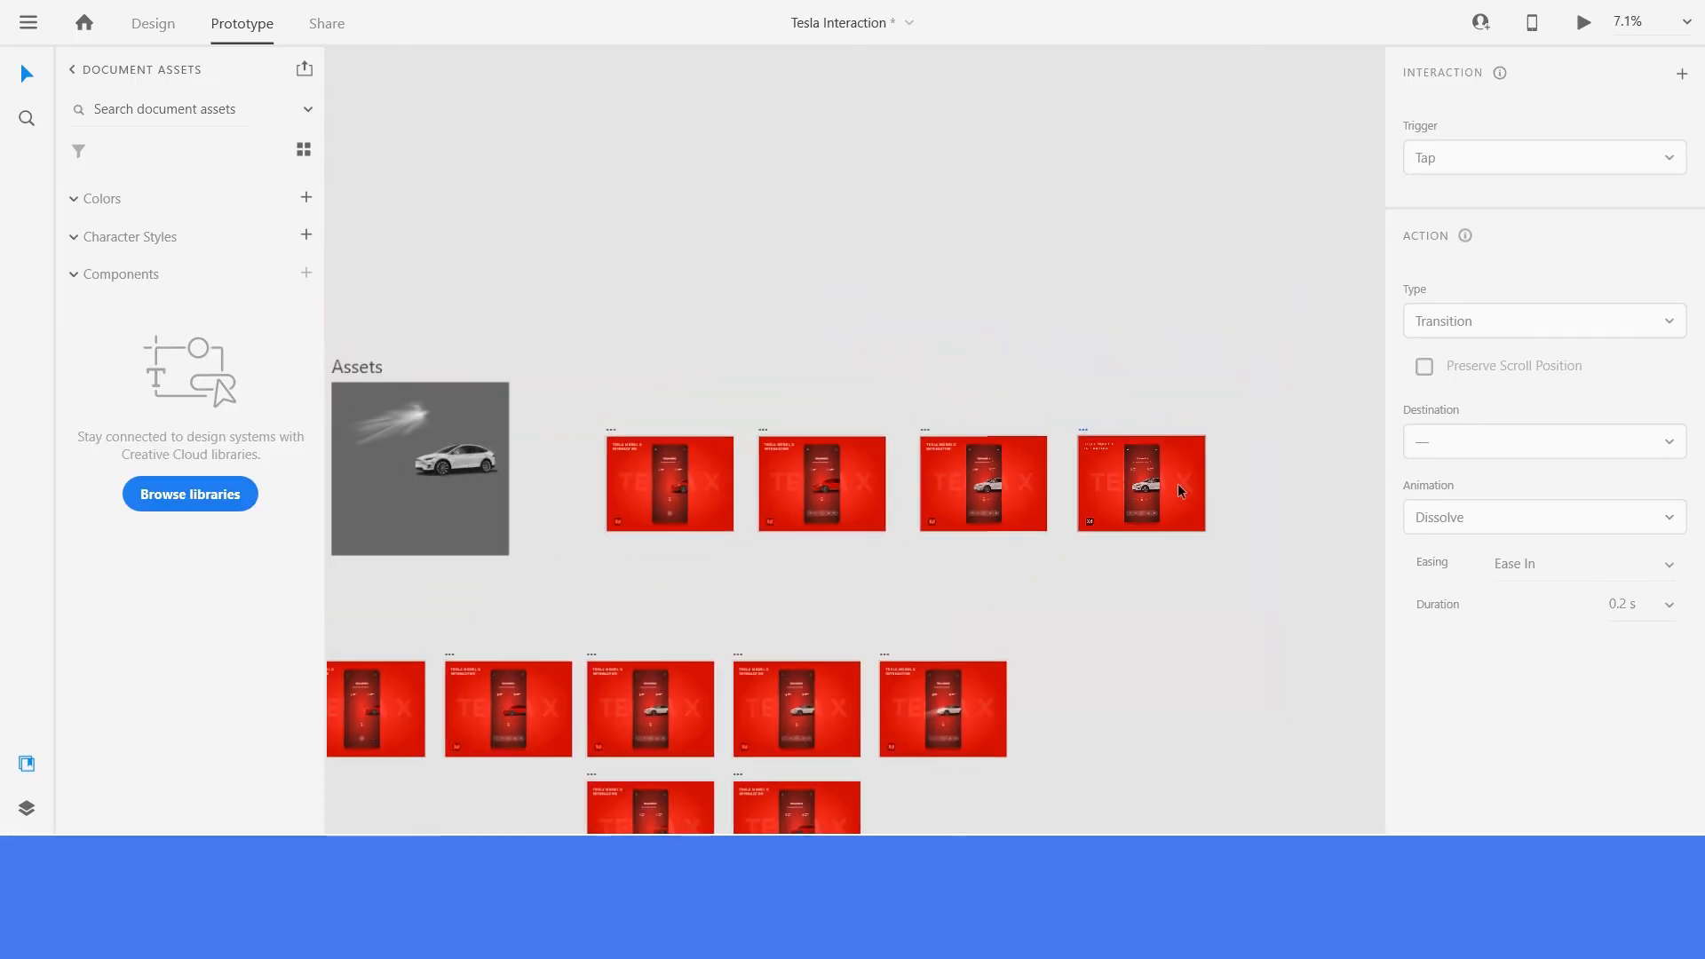
{"action": "scroll", "coordinate": [1170, 483], "scroll_direction": "up", "scroll_amount": 1}
In Design mode, copy the light beam image from the Assets artboard and paste it onto Drbbleshot5 – 23.
{"action": "left_click", "coordinate": [183, 31]}
{"action": "scroll", "coordinate": [979, 515], "scroll_direction": "up", "scroll_amount": 3}
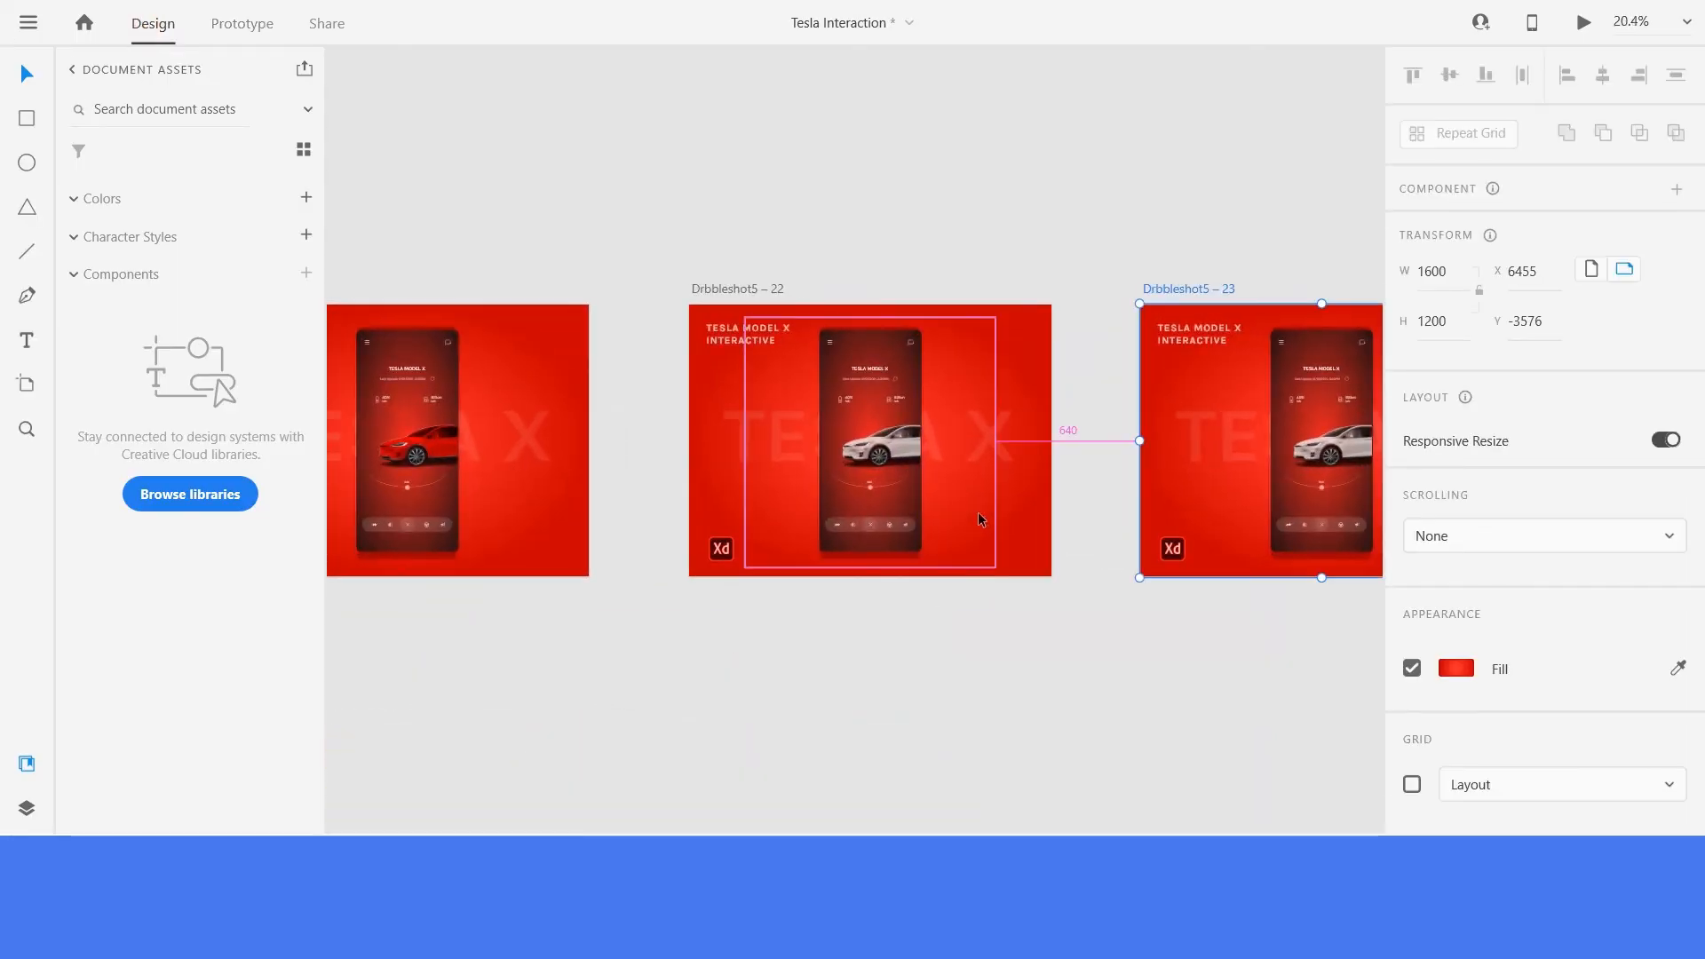
{"action": "scroll", "coordinate": [1079, 569], "scroll_direction": "down", "scroll_amount": 5}
{"action": "scroll", "coordinate": [606, 437], "scroll_direction": "up", "scroll_amount": 4}
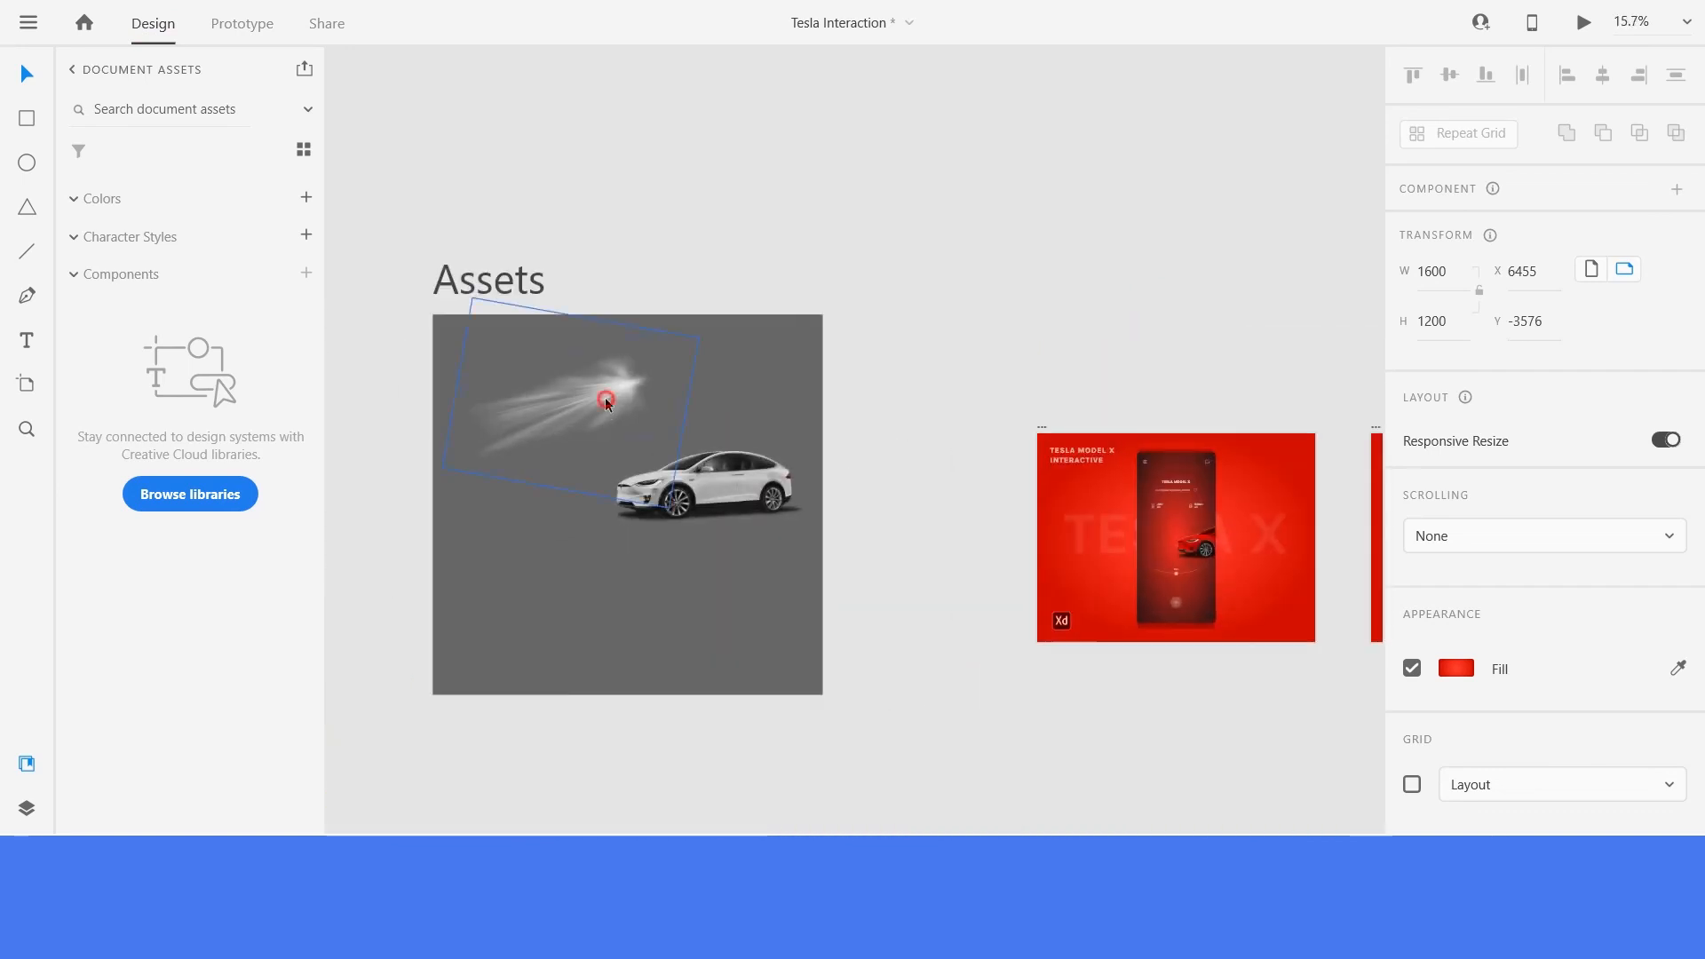
{"action": "left_click", "coordinate": [607, 404]}
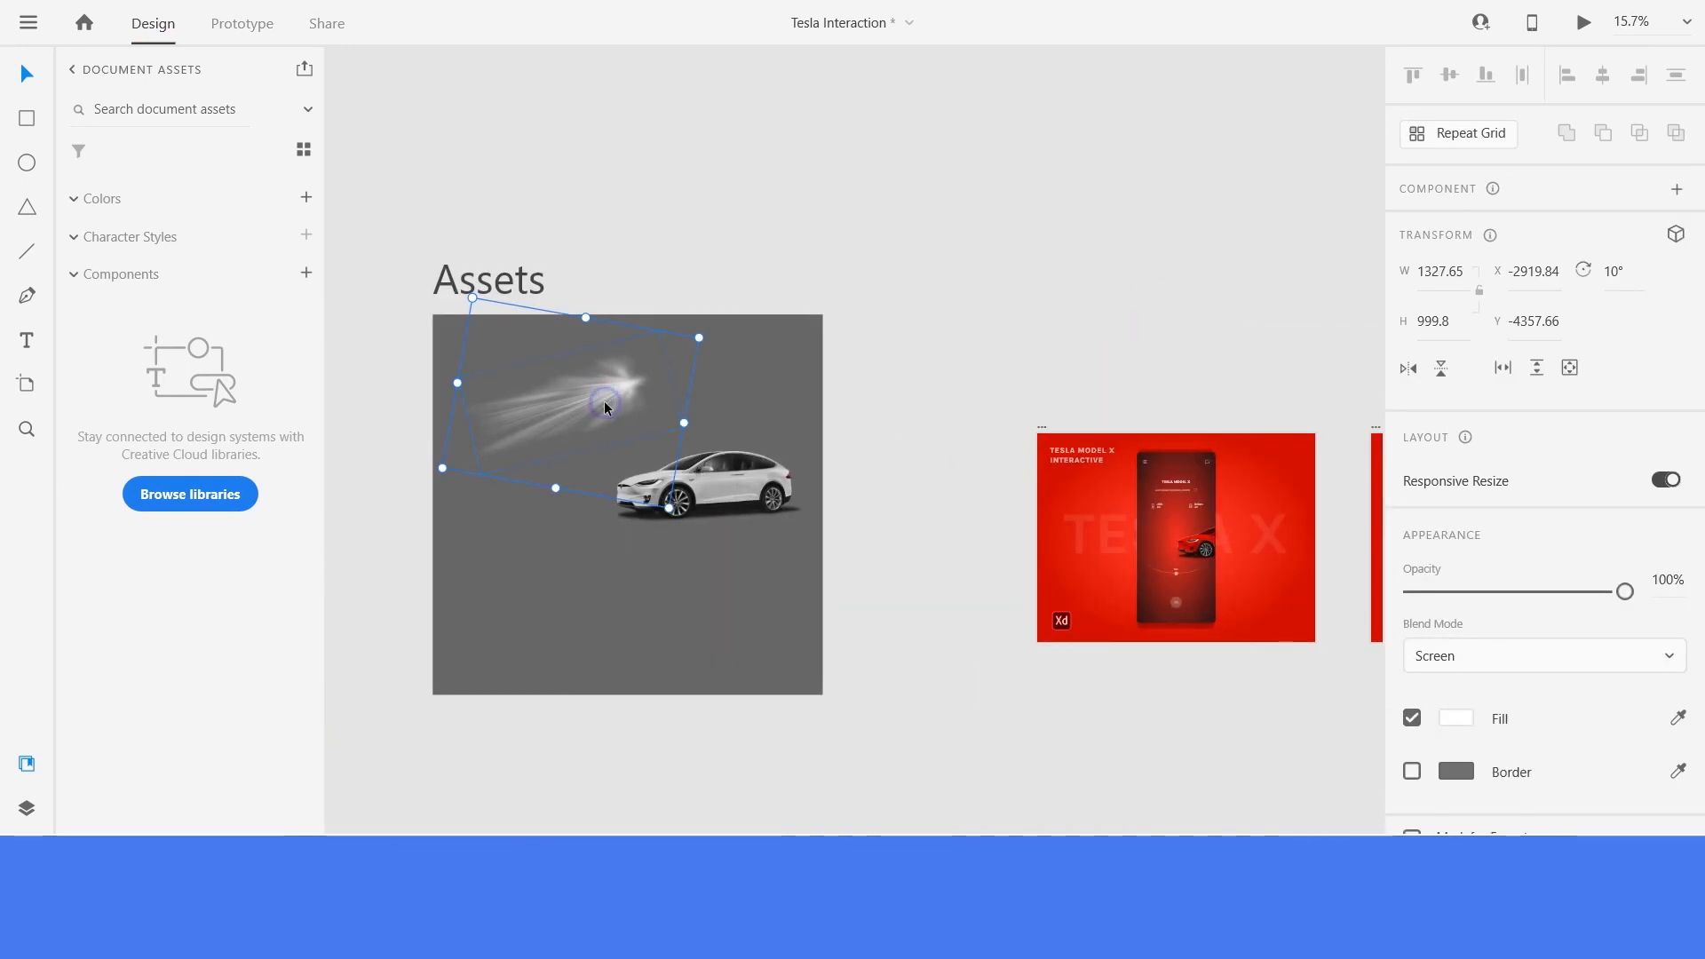
{"action": "right_click", "coordinate": [605, 407]}
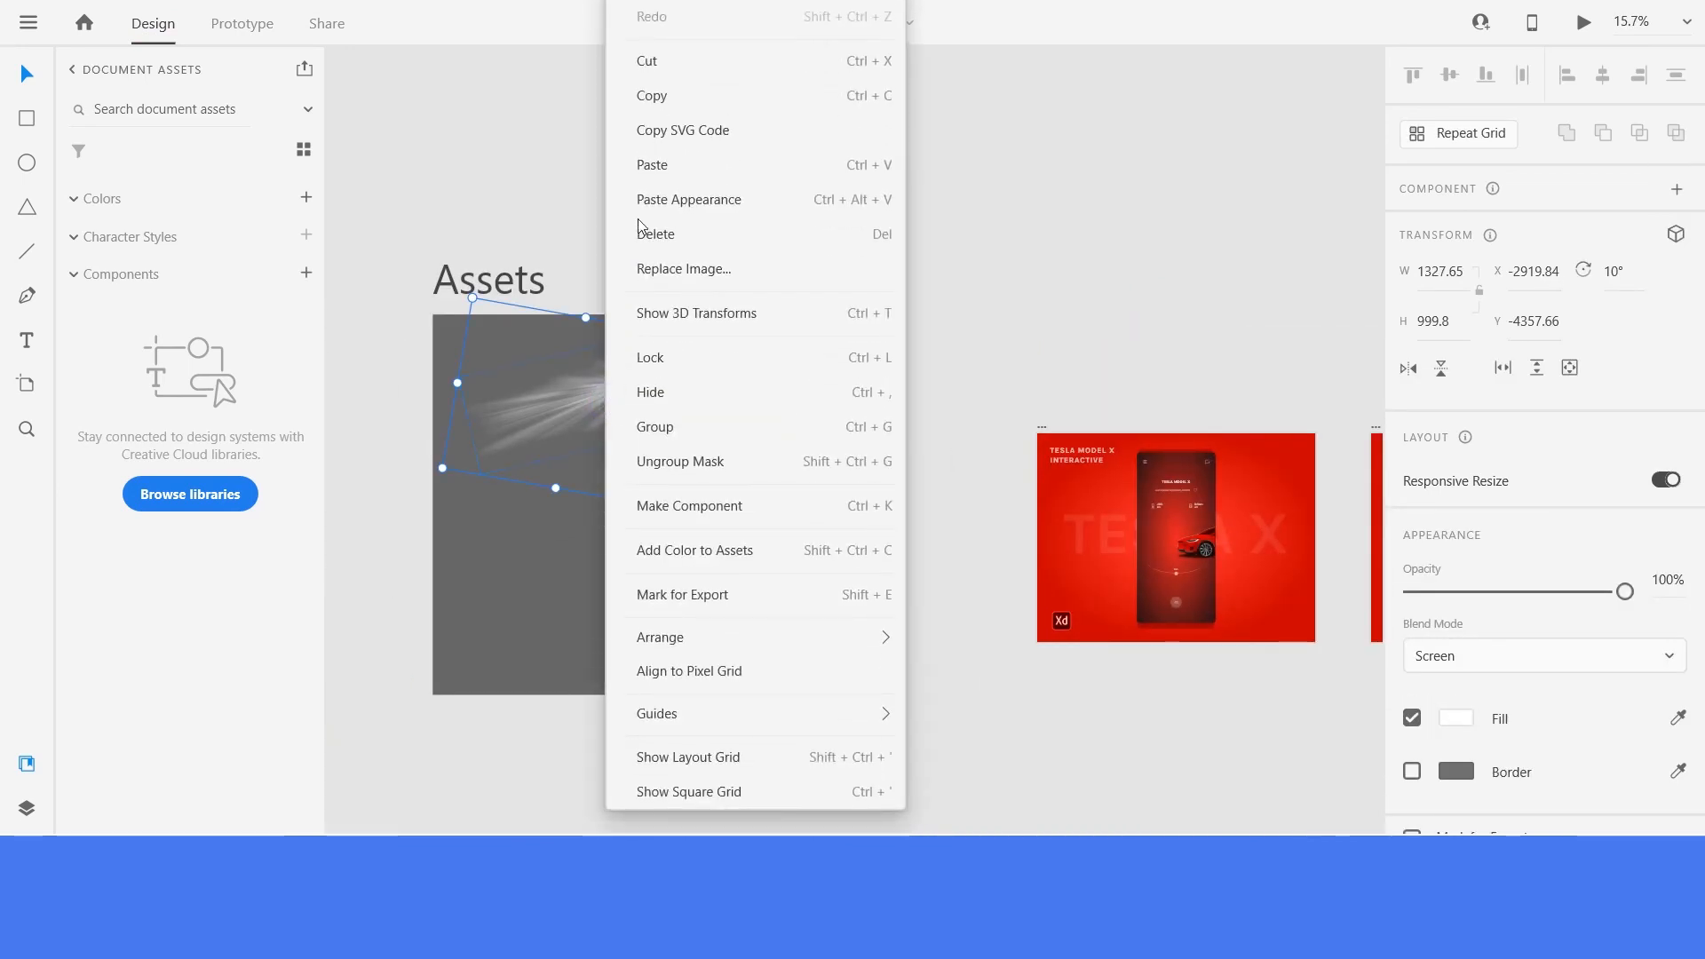
{"action": "left_click", "coordinate": [658, 93]}
{"action": "left_click", "coordinate": [605, 160]}
{"action": "scroll", "coordinate": [533, 488], "scroll_direction": "down", "scroll_amount": 5}
{"action": "scroll", "coordinate": [986, 453], "scroll_direction": "up", "scroll_amount": 8}
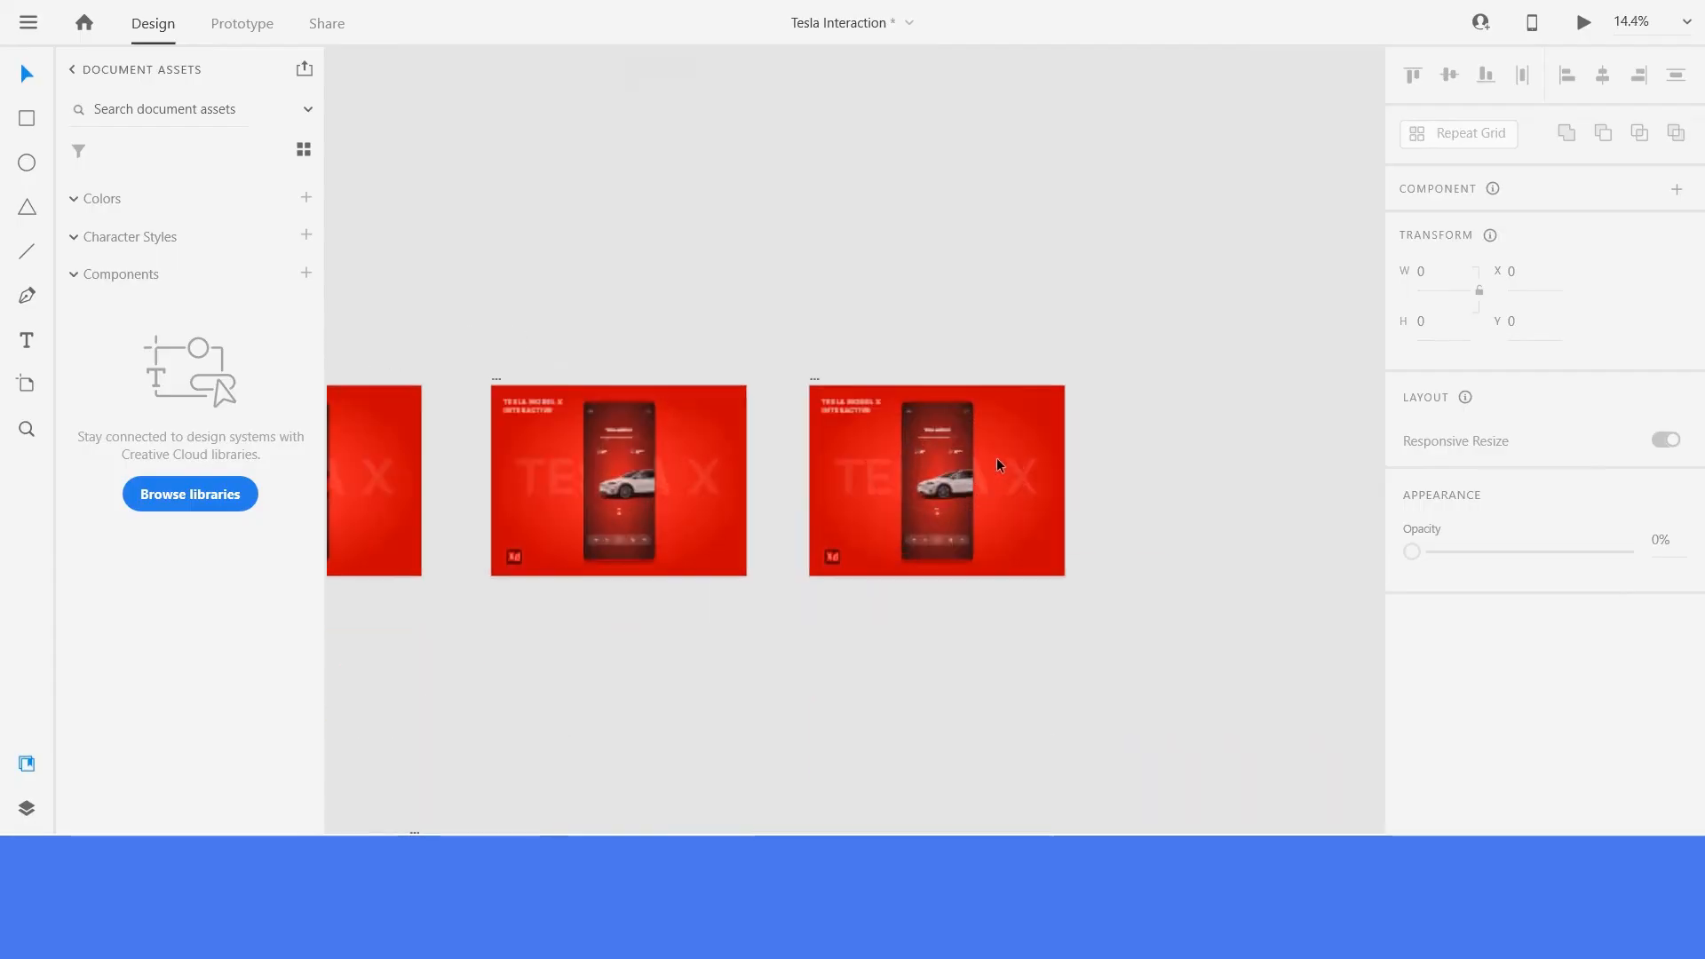
{"action": "key", "text": "ctrl+v"}
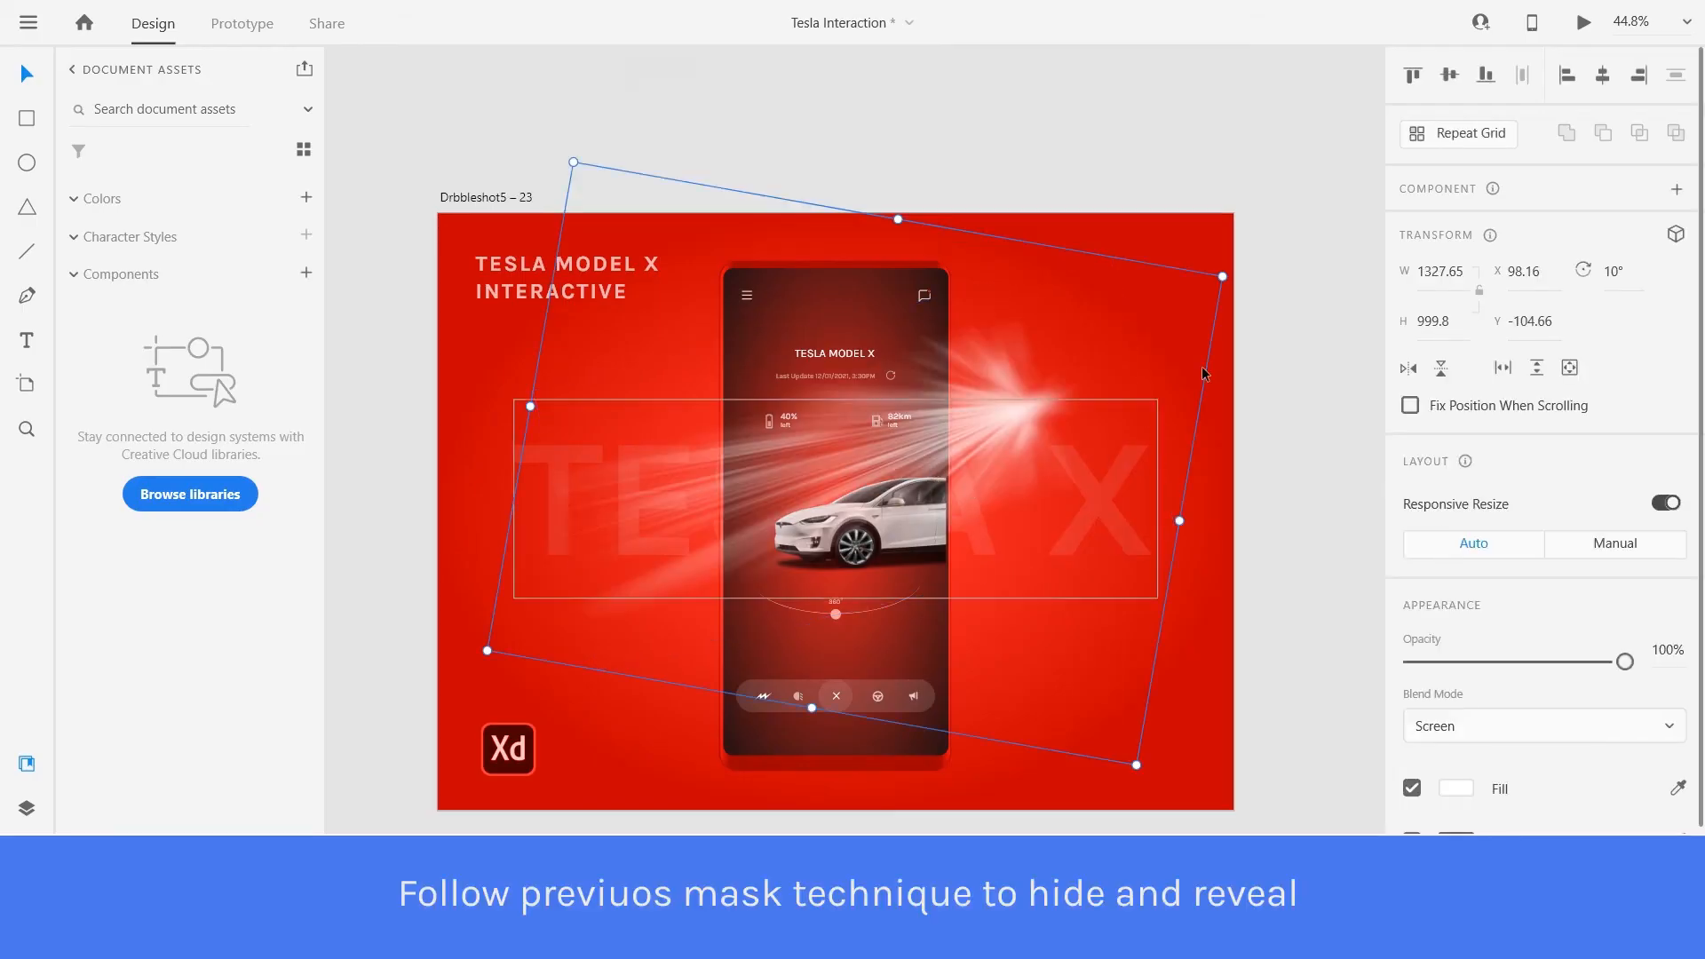
Scale the pasted light beam down to 397.73 × 299.51 and place it over the white car's headlight at X 437.33, Y 466.47.
{"action": "left_click_drag", "start_coordinate": [1225, 278], "coordinate": [708, 539]}
{"action": "scroll", "coordinate": [701, 590], "scroll_direction": "up", "scroll_amount": 2}
{"action": "scroll", "coordinate": [702, 590], "scroll_direction": "up", "scroll_amount": 3}
{"action": "mouse_move", "coordinate": [489, 577]}
{"action": "left_mouse_down"}
{"action": "mouse_move", "coordinate": [833, 407]}
{"action": "mouse_move", "coordinate": [877, 462]}
{"action": "mouse_move", "coordinate": [856, 460]}
{"action": "left_mouse_up"}
{"action": "scroll", "coordinate": [989, 388], "scroll_direction": "up", "scroll_amount": 3}
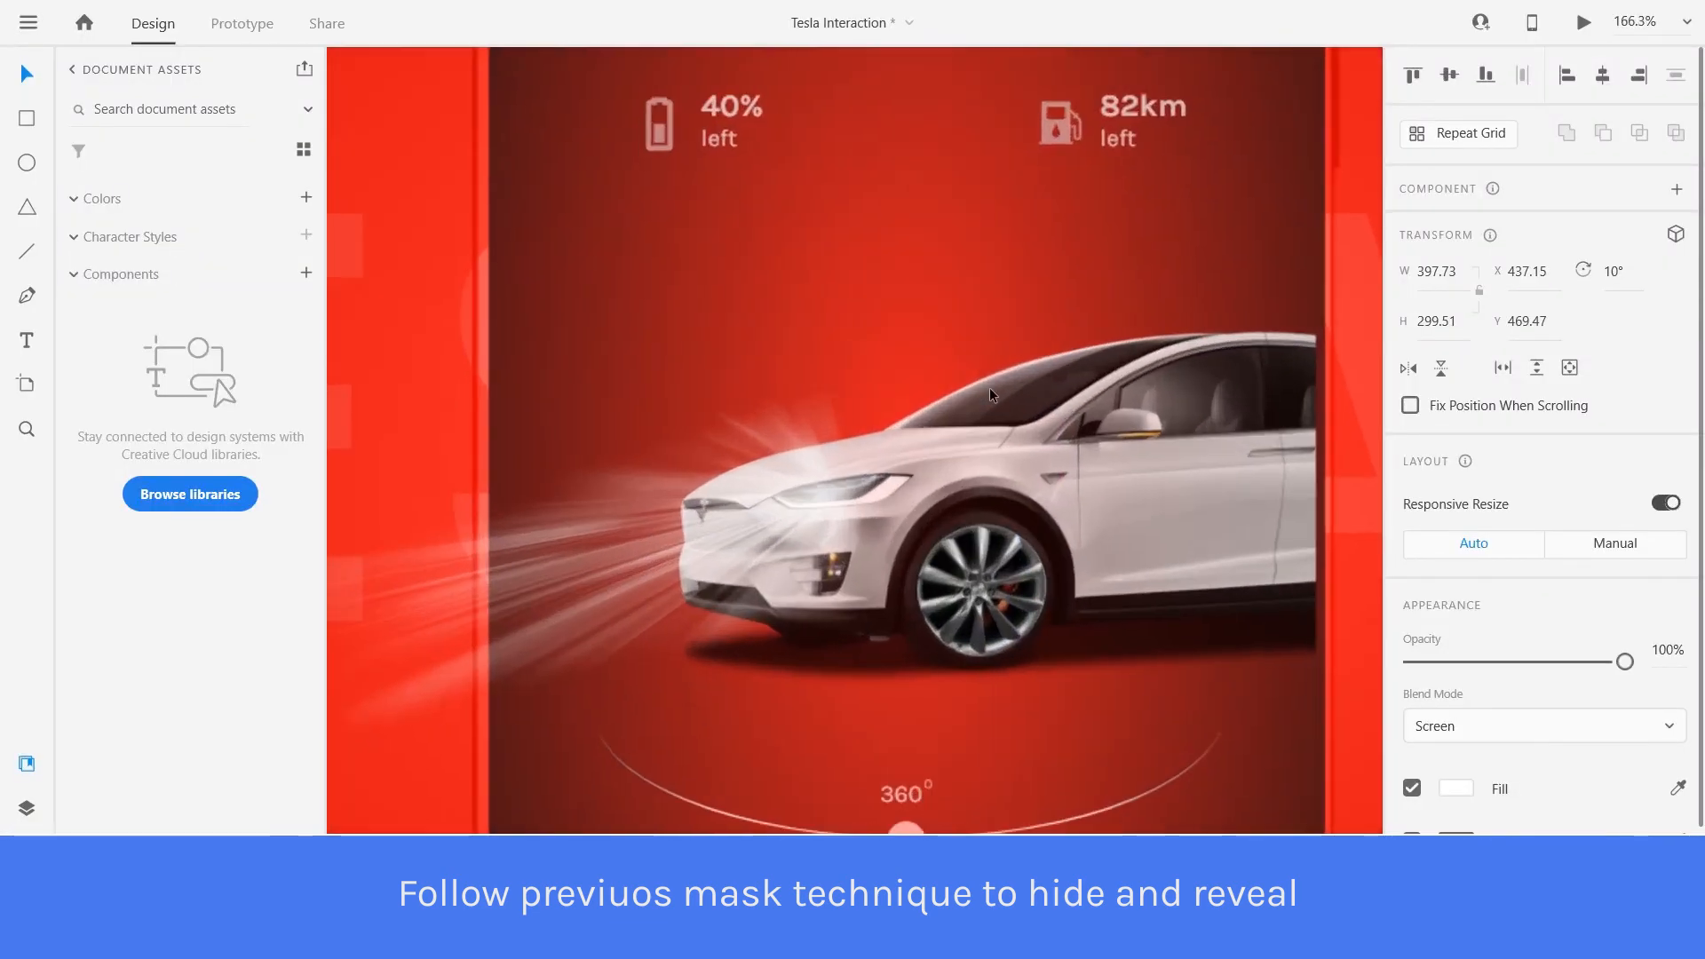
{"action": "mouse_move", "coordinate": [780, 502]}
{"action": "left_mouse_down"}
{"action": "mouse_move", "coordinate": [783, 482]}
{"action": "mouse_move", "coordinate": [780, 497]}
{"action": "left_mouse_up"}
{"action": "scroll", "coordinate": [1061, 440], "scroll_direction": "down", "scroll_amount": 5}
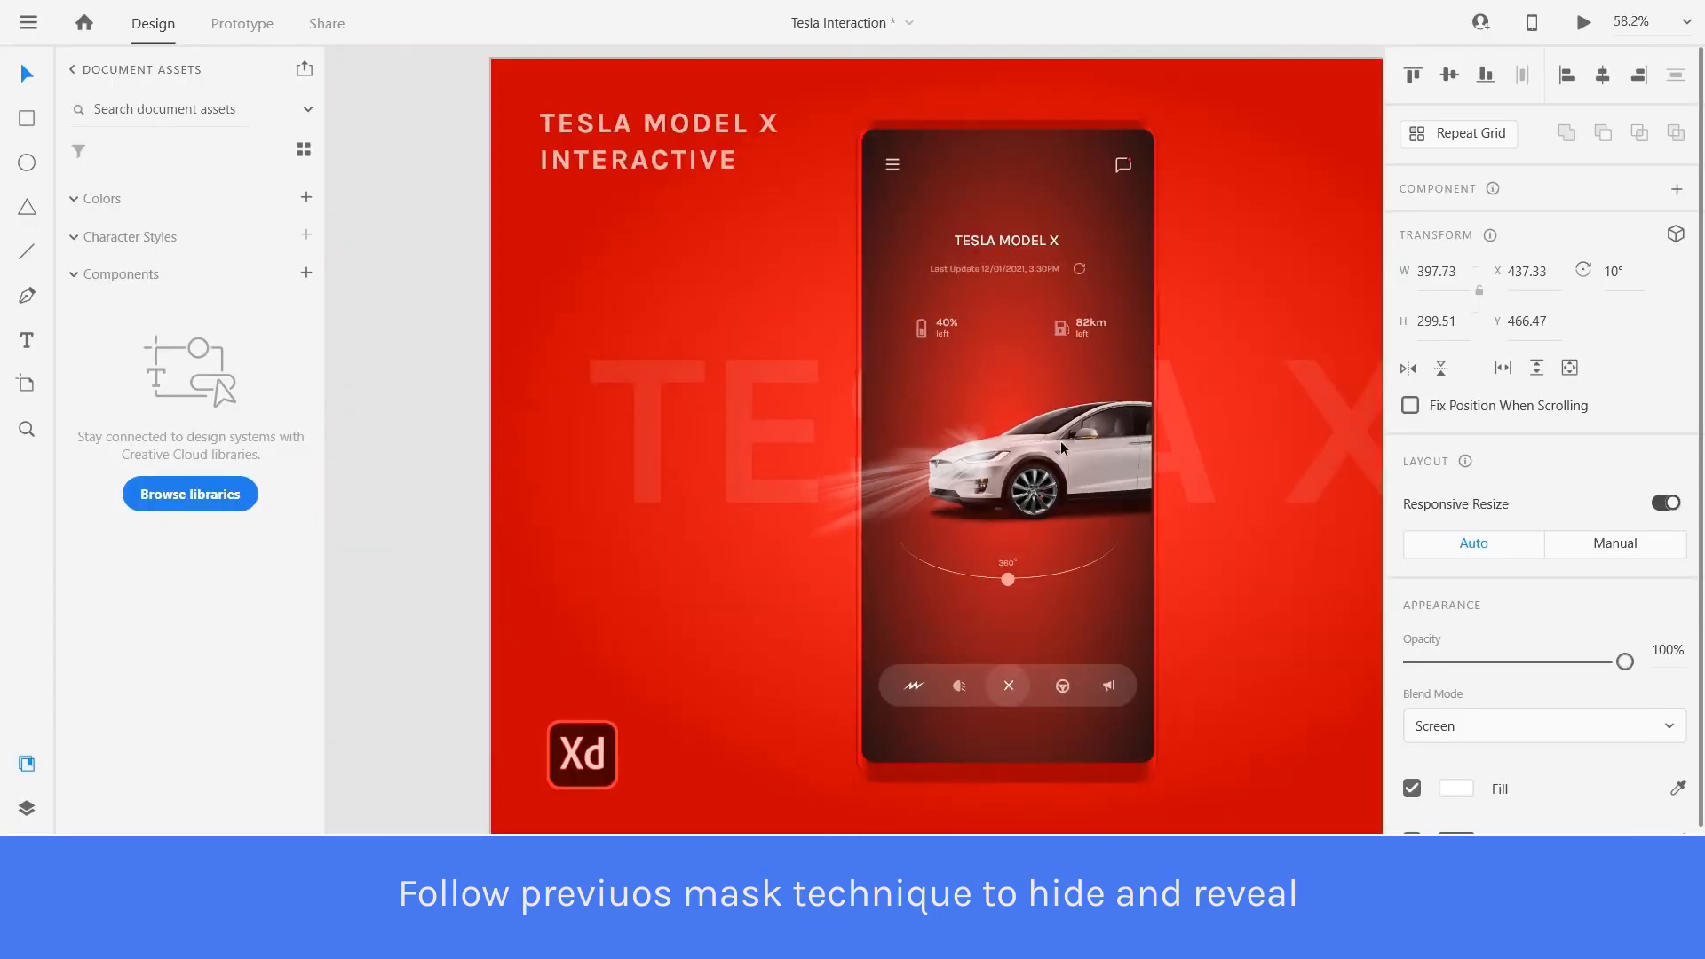
Reduce the light beam on Drbbleshot5 – 23 to 280.5 × 211.23 and realign it with the headlight at X 539.56, Y 508.66.
{"action": "scroll", "coordinate": [762, 391], "scroll_direction": "up", "scroll_amount": 3}
{"action": "left_click_drag", "start_coordinate": [649, 307], "coordinate": [762, 352]}
{"action": "left_click_drag", "start_coordinate": [878, 552], "coordinate": [867, 486]}
{"action": "scroll", "coordinate": [1041, 493], "scroll_direction": "down", "scroll_amount": 5}
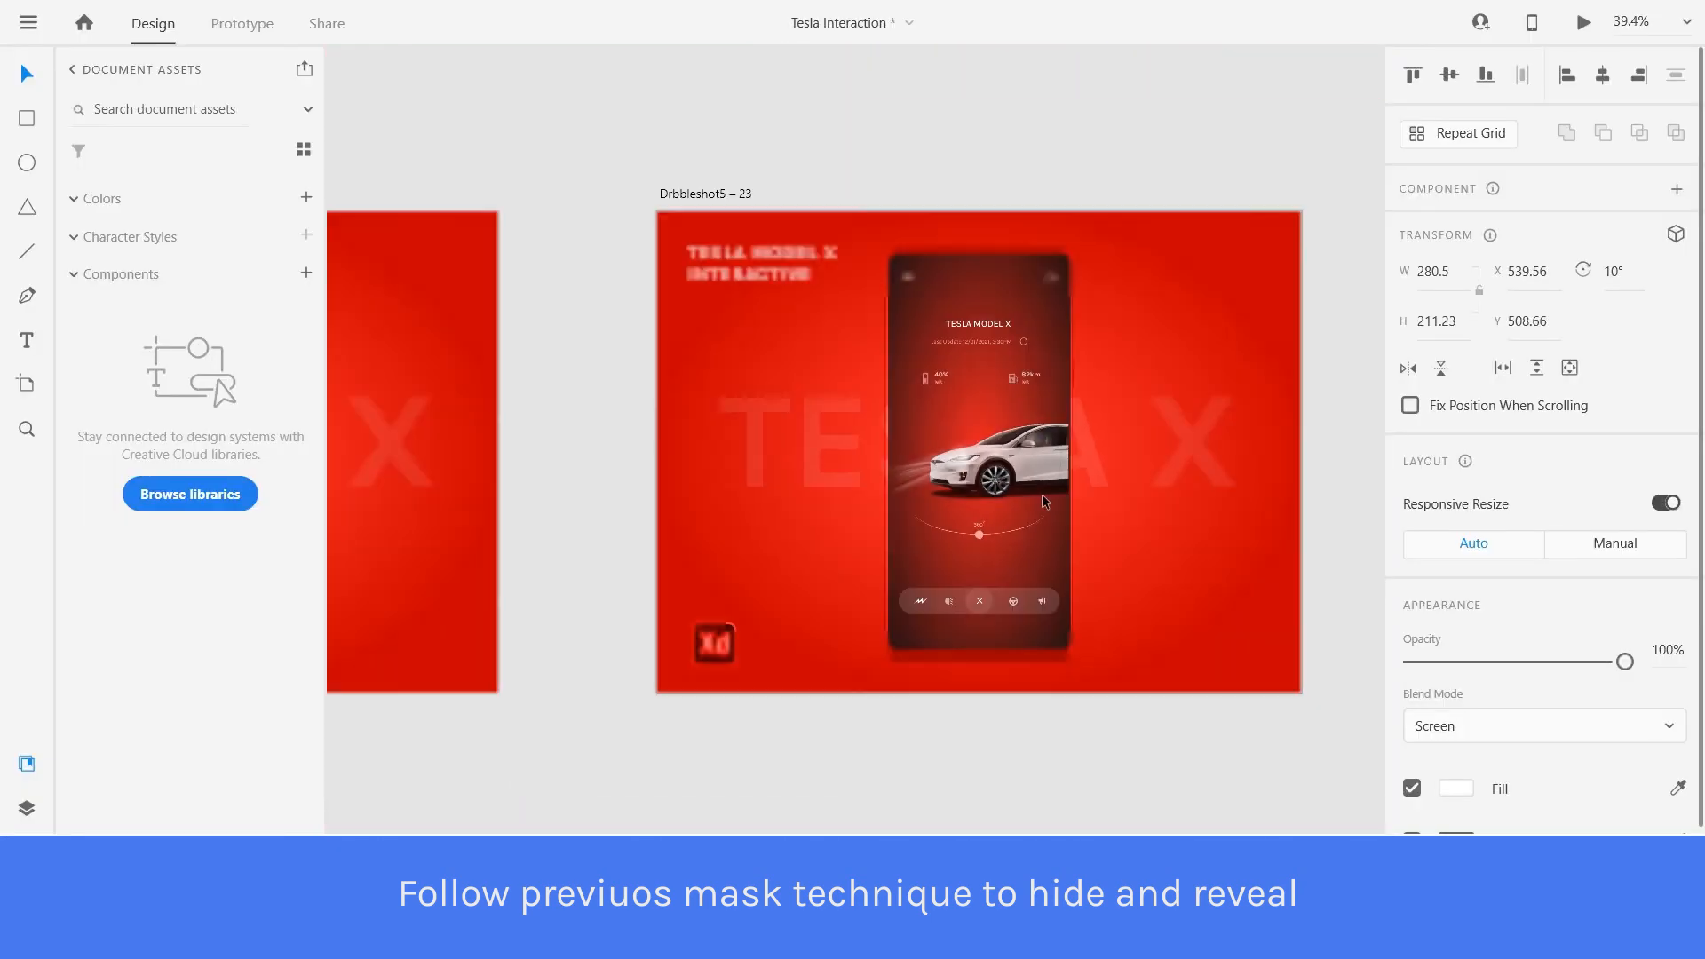
{"action": "scroll", "coordinate": [1013, 497], "scroll_direction": "up", "scroll_amount": 5}
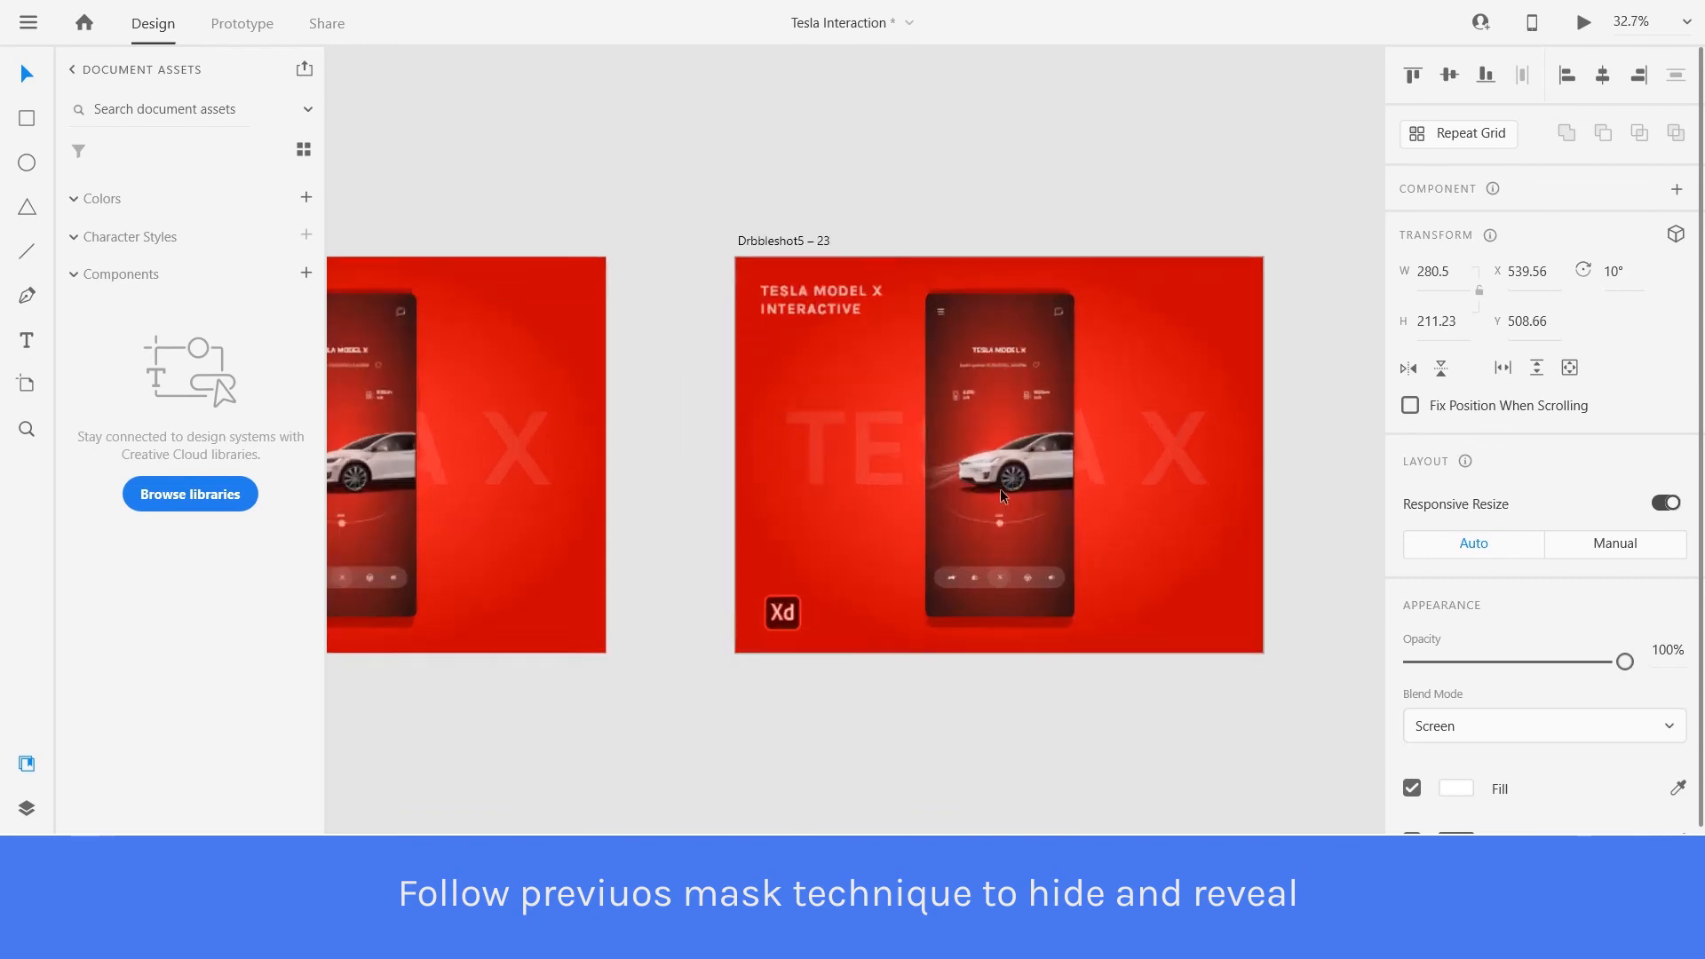
Copy the resized light beam and paste it onto the Drbbleshot5 – 22 artboard.
{"action": "right_click", "coordinate": [980, 448]}
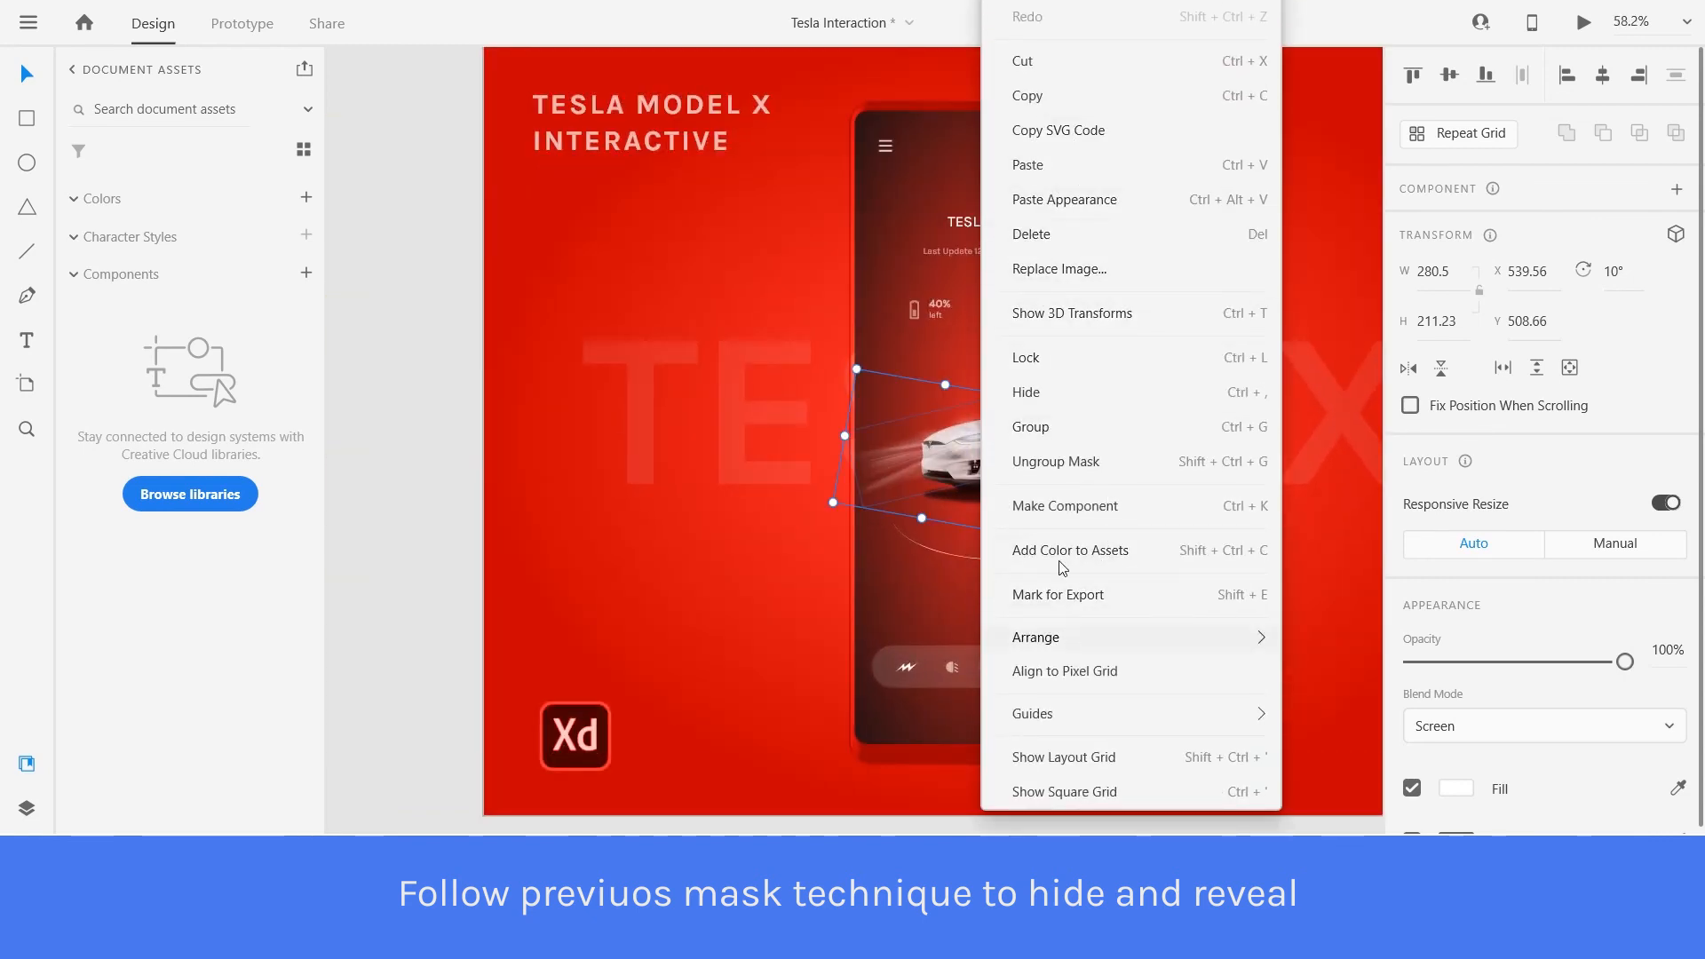
{"action": "left_click", "coordinate": [1036, 94]}
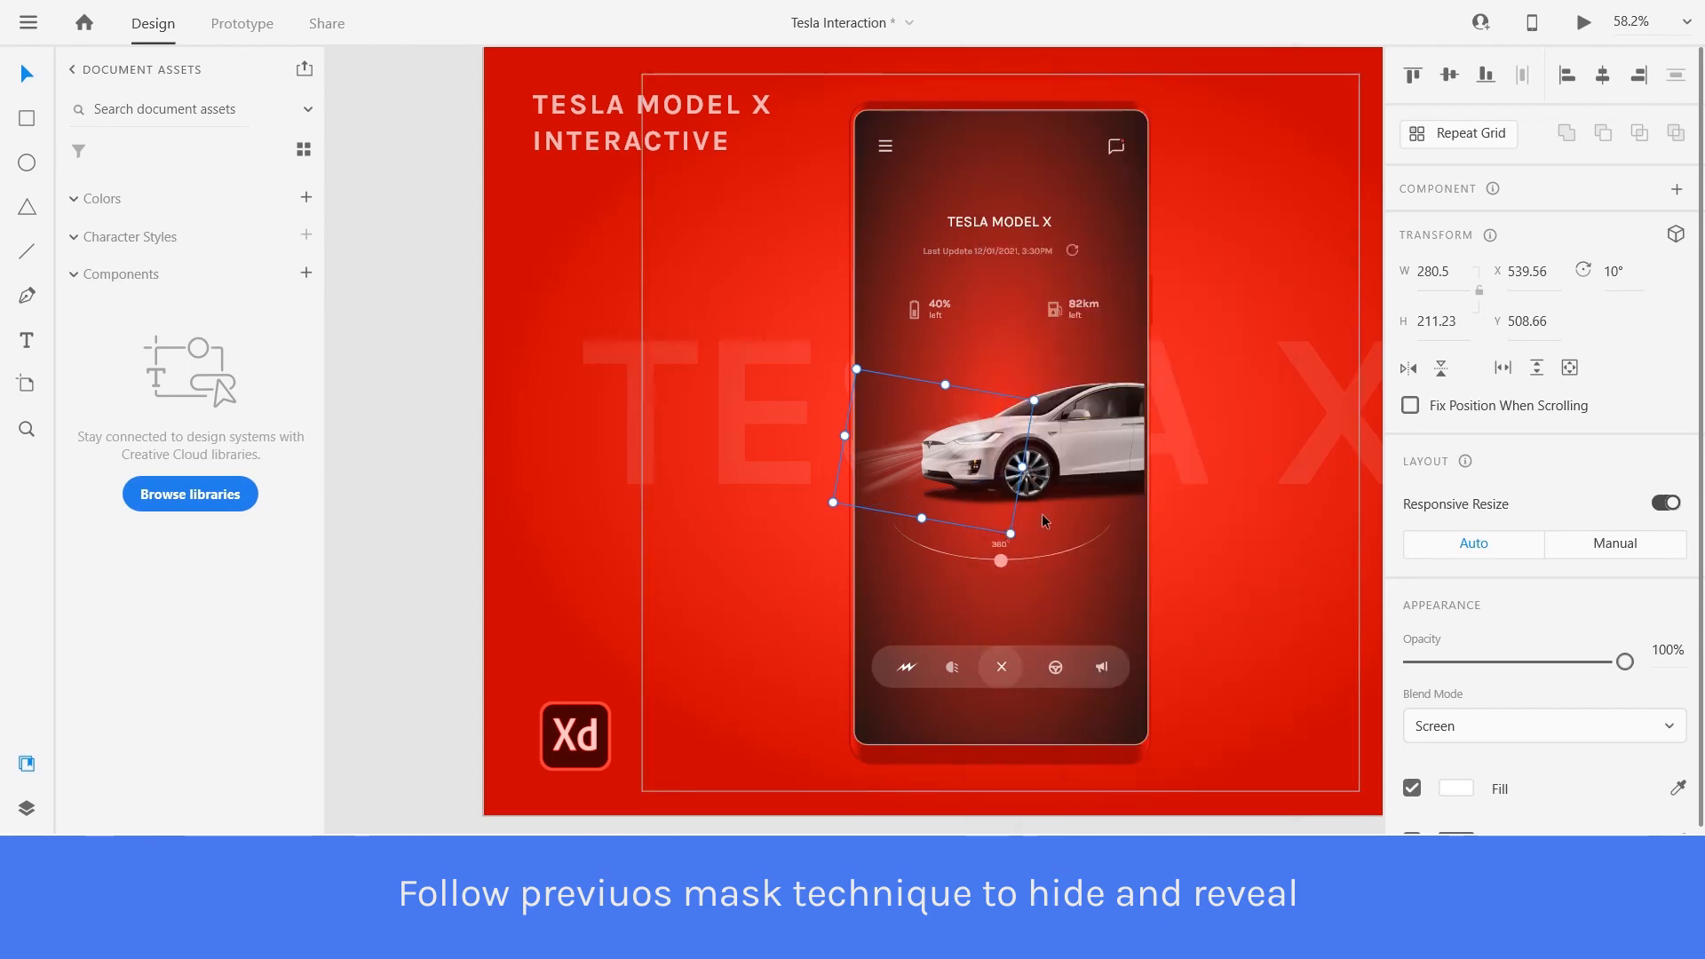
{"action": "scroll", "coordinate": [1072, 545], "scroll_direction": "down", "scroll_amount": 5}
{"action": "scroll", "coordinate": [347, 388], "scroll_direction": "up", "scroll_amount": 3}
{"action": "left_click", "coordinate": [503, 294]}
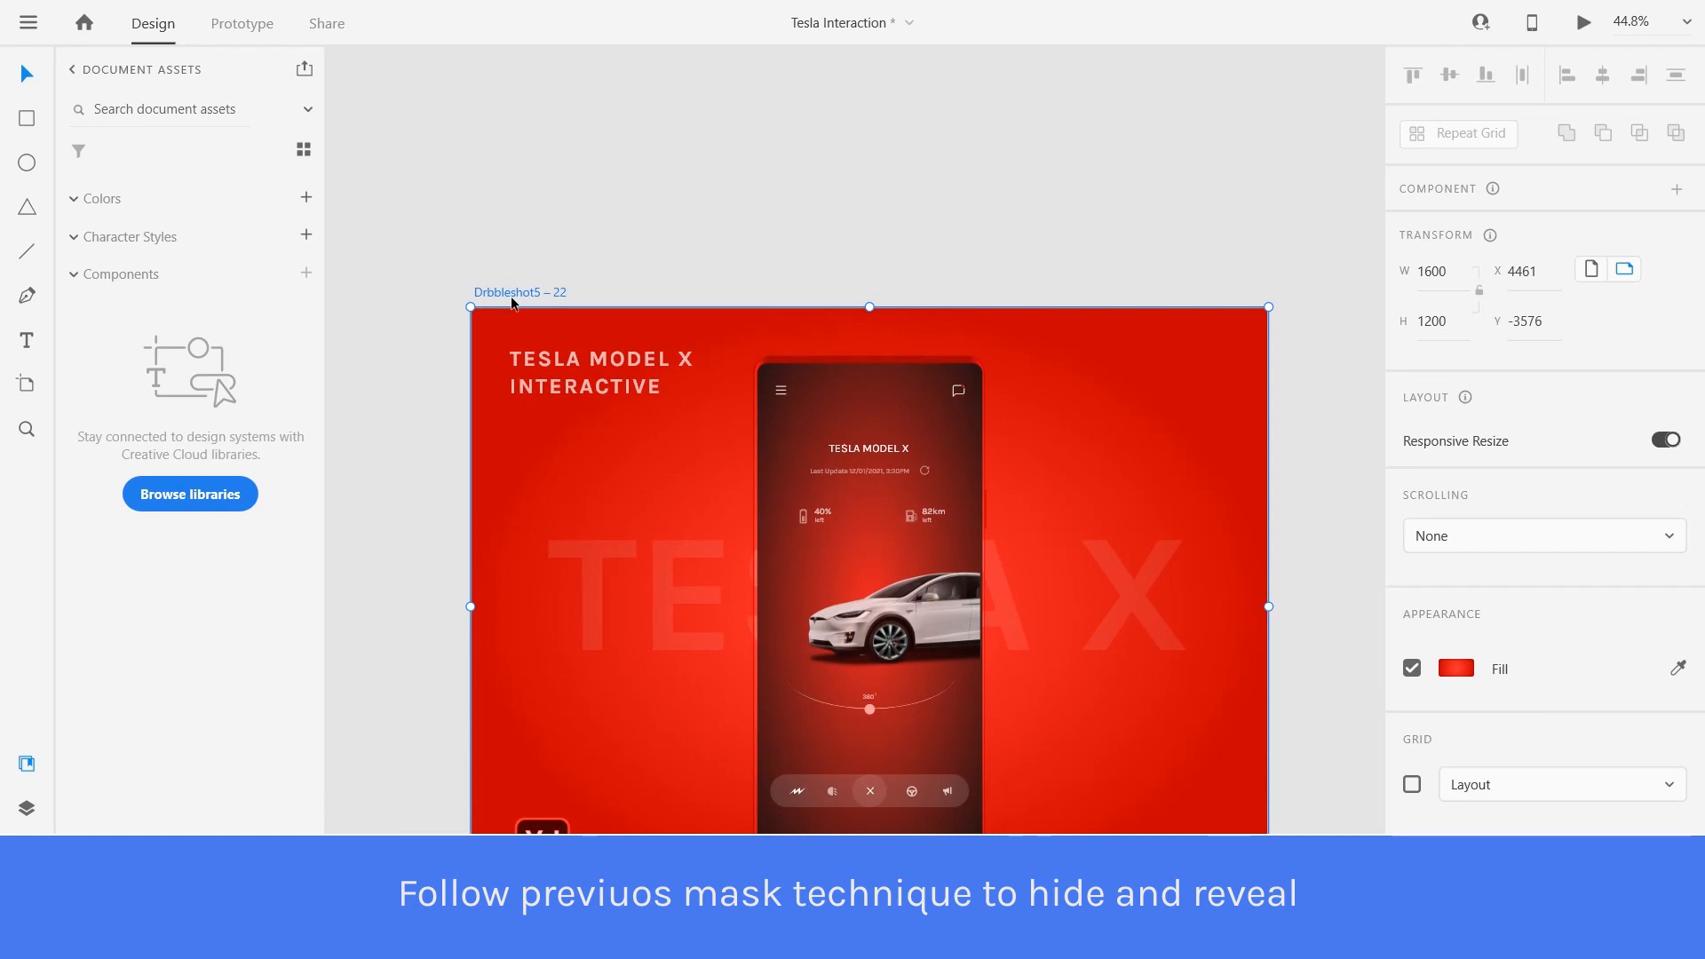
{"action": "right_click", "coordinate": [512, 298]}
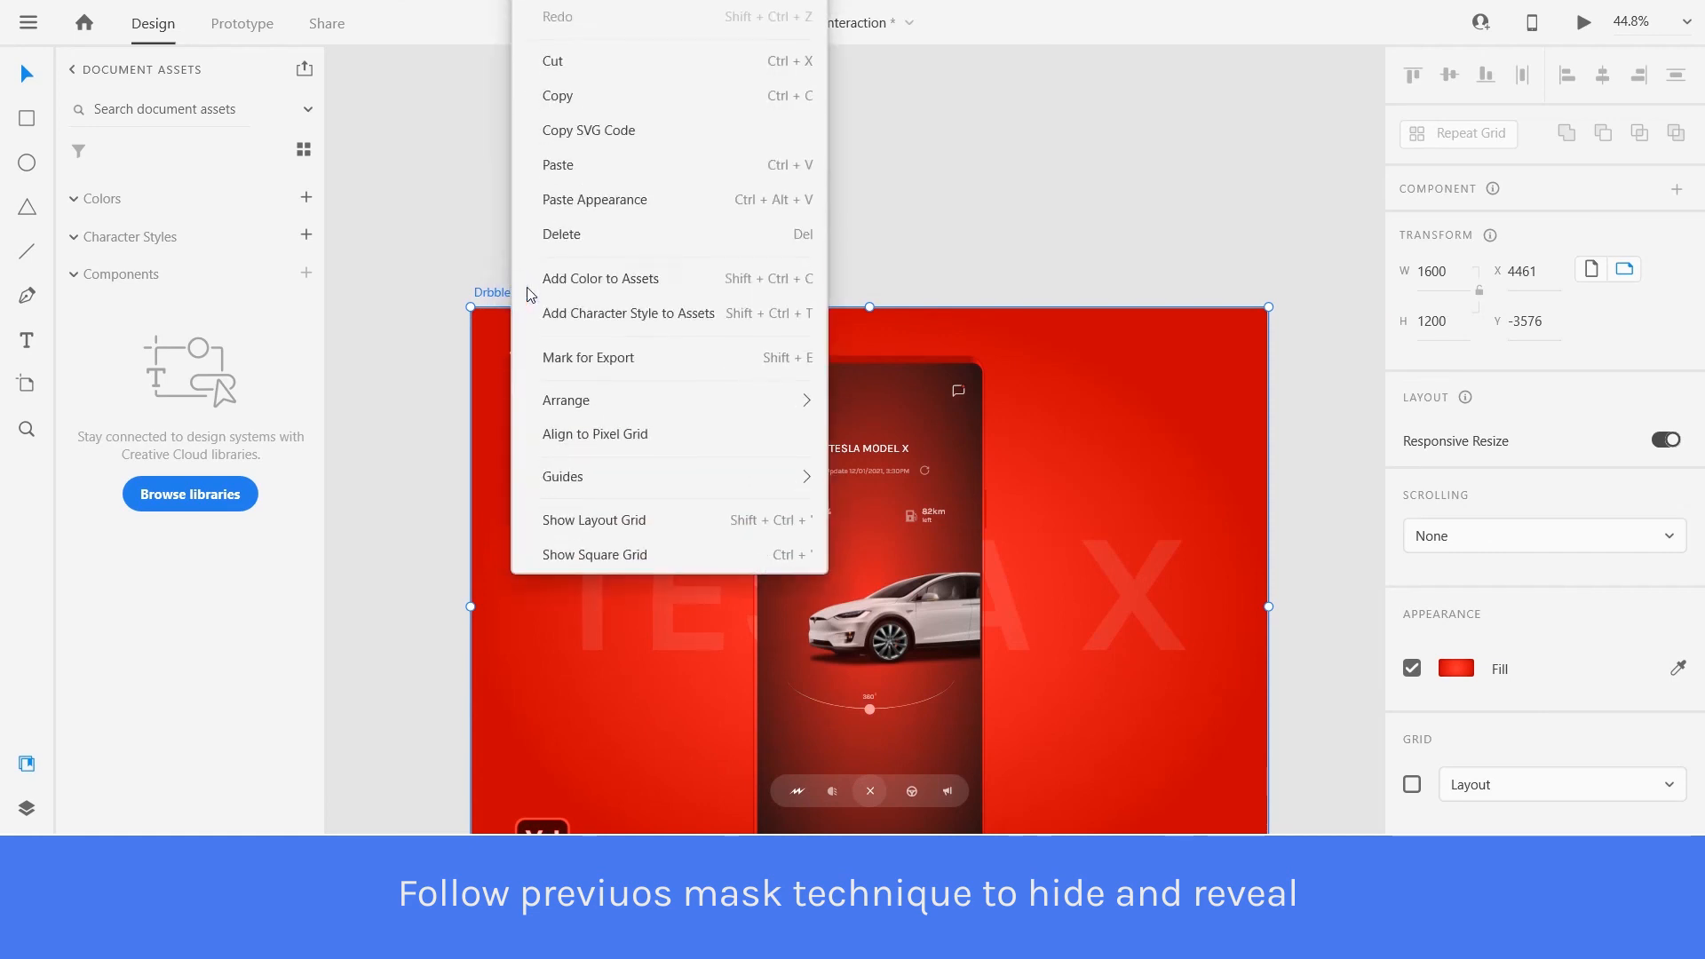
{"action": "left_click", "coordinate": [560, 165]}
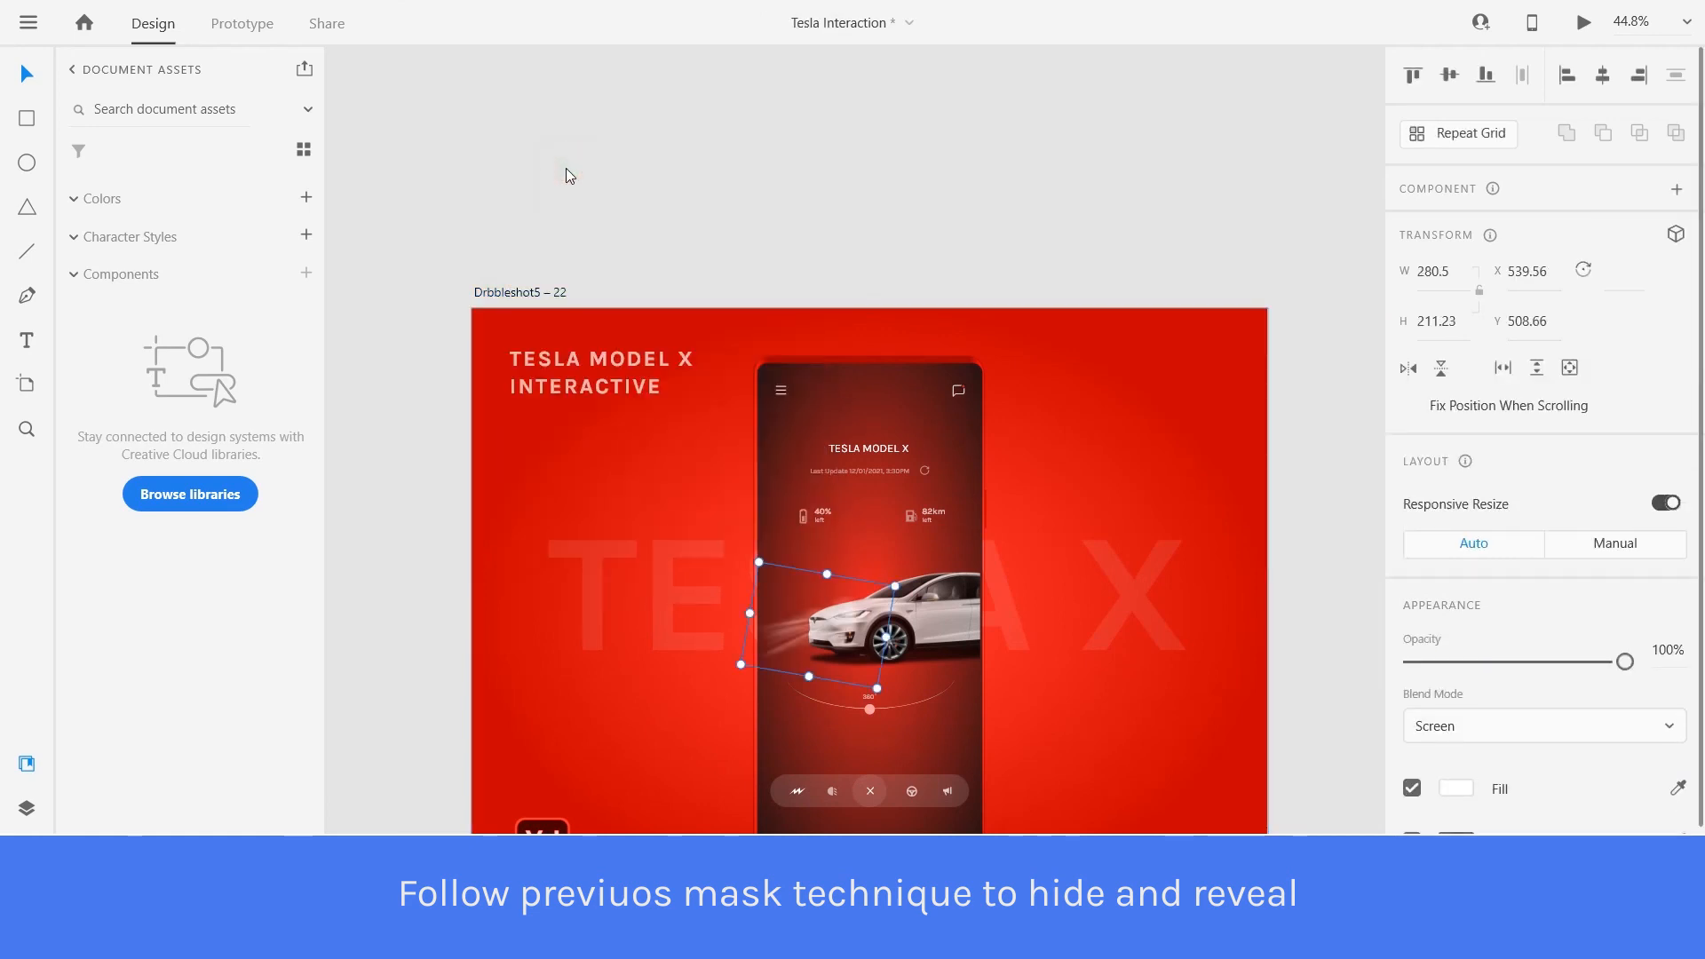
Shrink the light beam on Drbbleshot5 – 22 to 54.36 × 40.93 and place it over the headlight at X 718.27, Y 593.64.
{"action": "scroll", "coordinate": [837, 686], "scroll_direction": "up", "scroll_amount": 5}
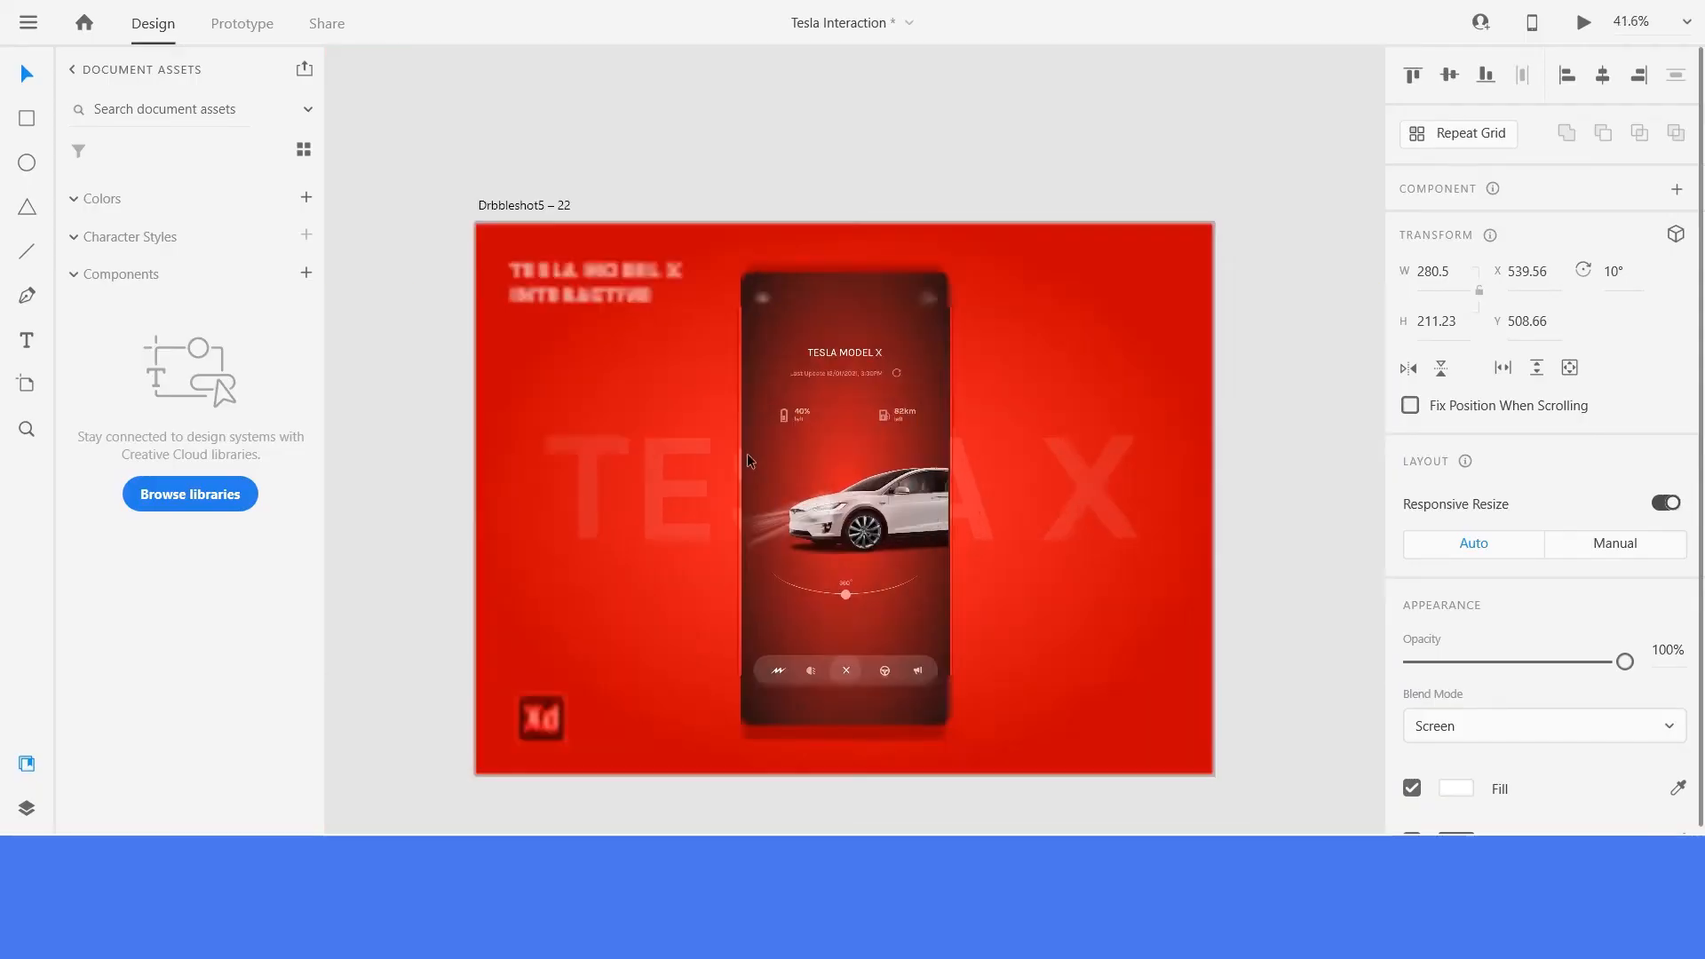
{"action": "scroll", "coordinate": [748, 455], "scroll_direction": "down", "scroll_amount": 4}
{"action": "left_click", "coordinate": [791, 712]}
{"action": "scroll", "coordinate": [794, 515], "scroll_direction": "up", "scroll_amount": 12}
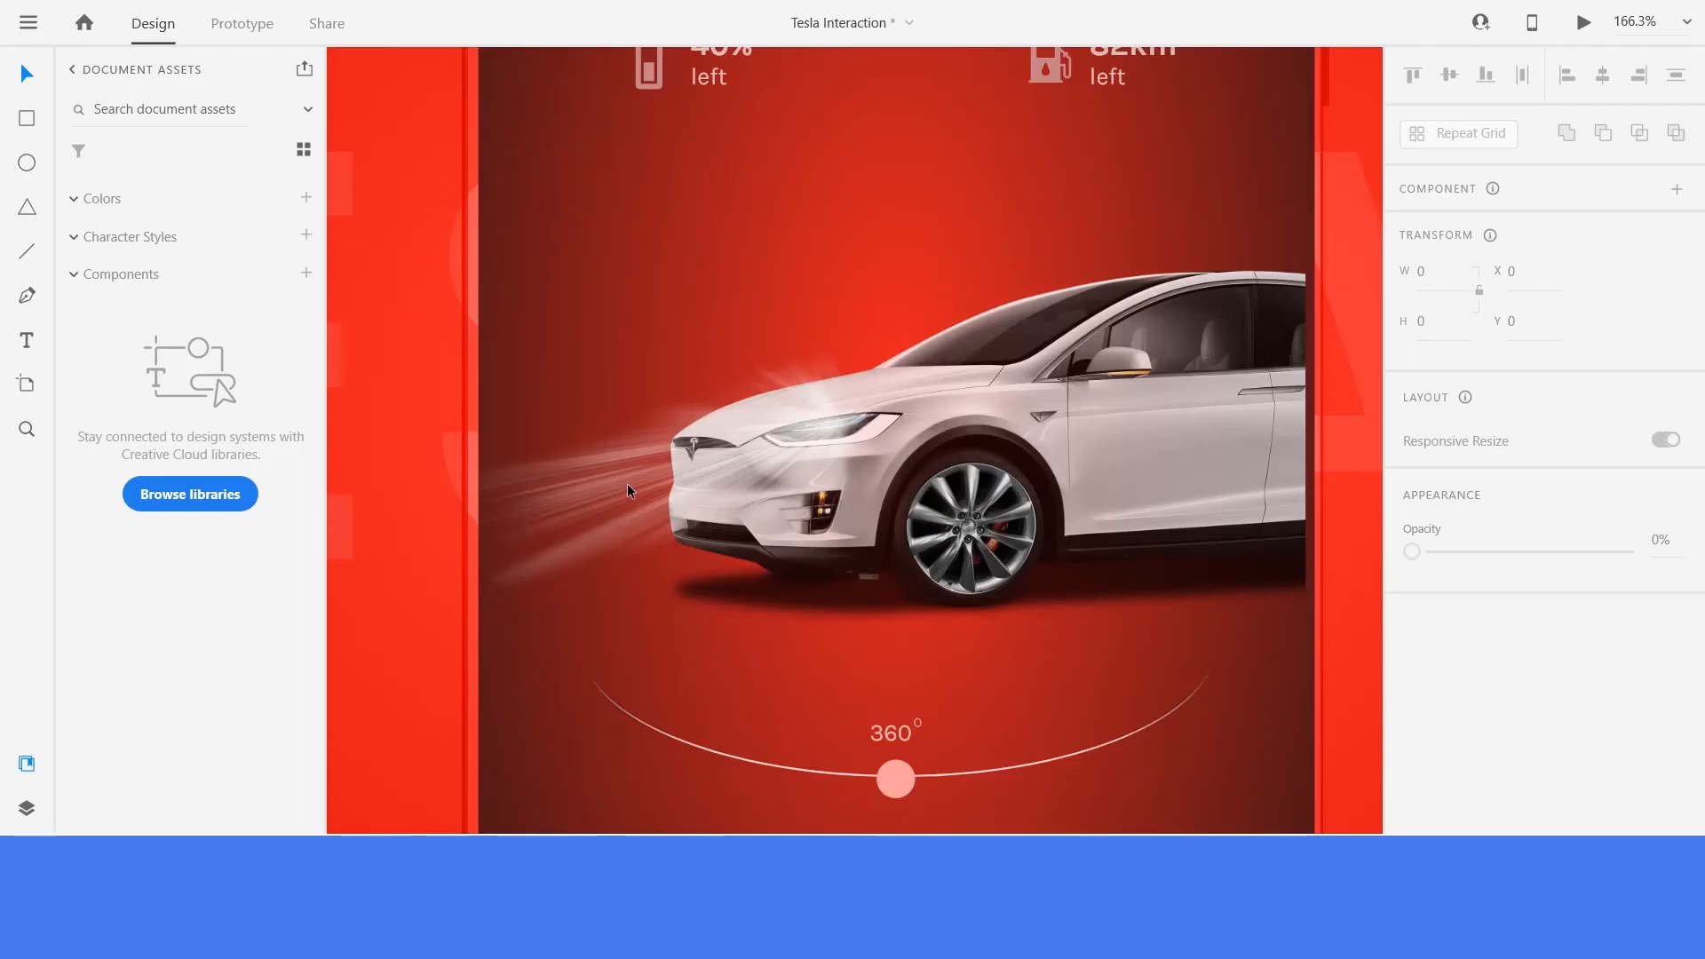
{"action": "left_click", "coordinate": [627, 485]}
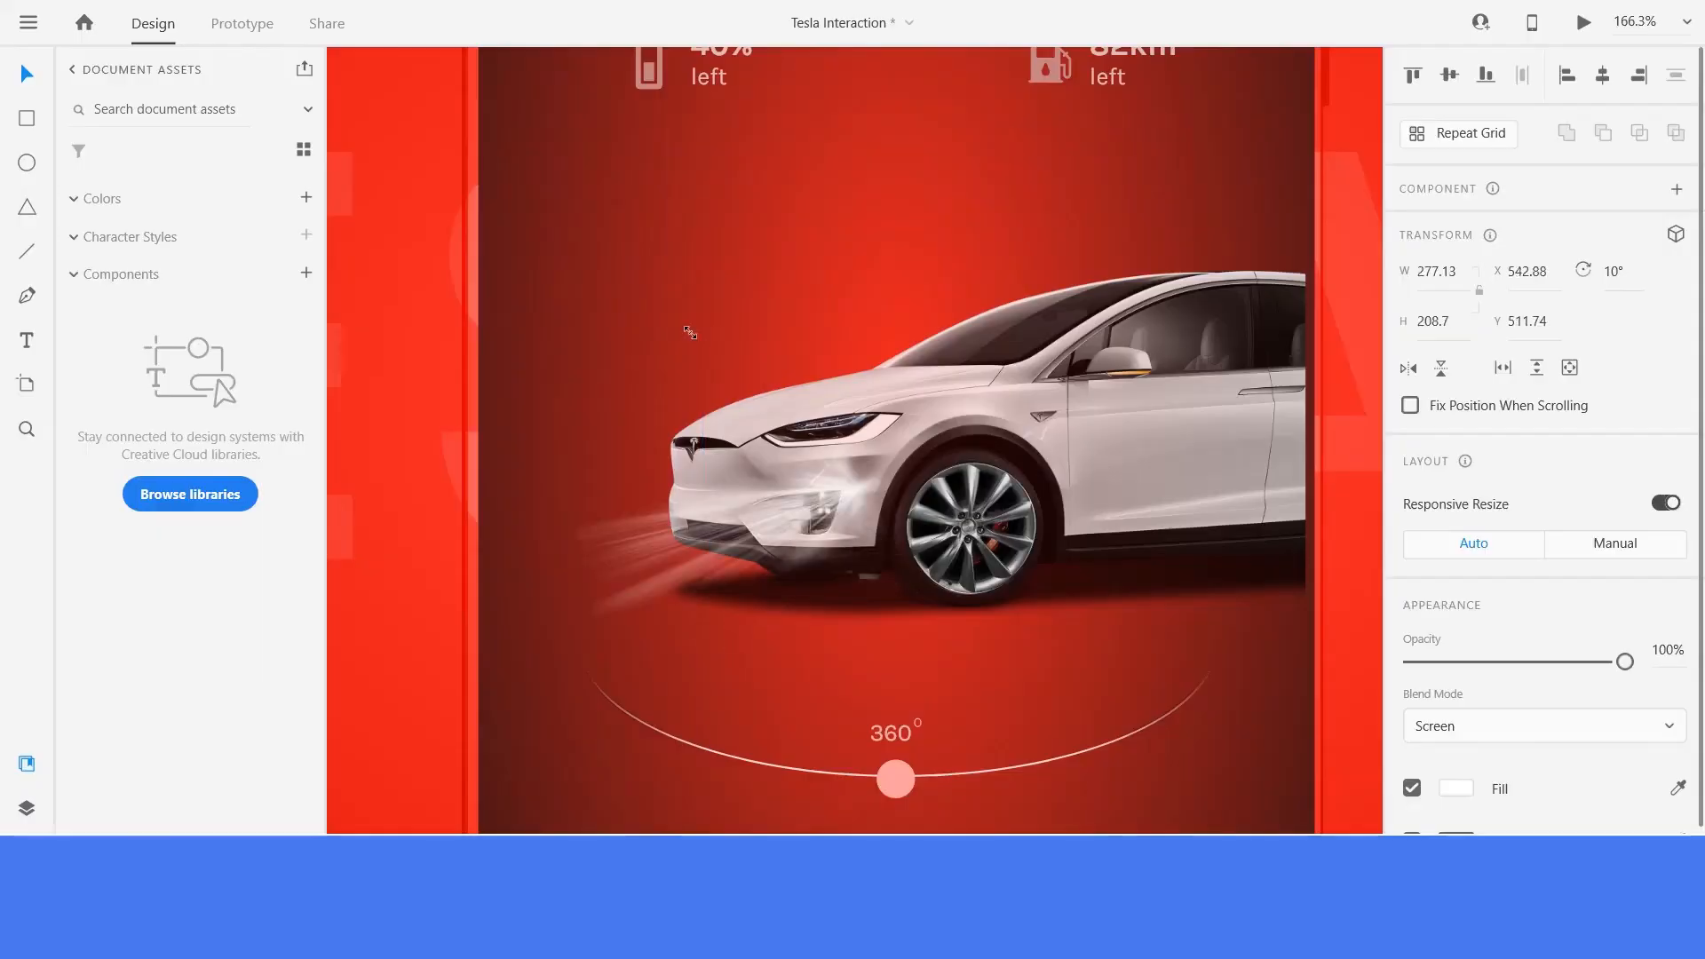
{"action": "mouse_move", "coordinate": [571, 456]}
{"action": "left_mouse_down"}
{"action": "mouse_move", "coordinate": [782, 628]}
{"action": "mouse_move", "coordinate": [830, 613]}
{"action": "mouse_move", "coordinate": [863, 458]}
{"action": "mouse_move", "coordinate": [824, 428]}
{"action": "left_mouse_up"}
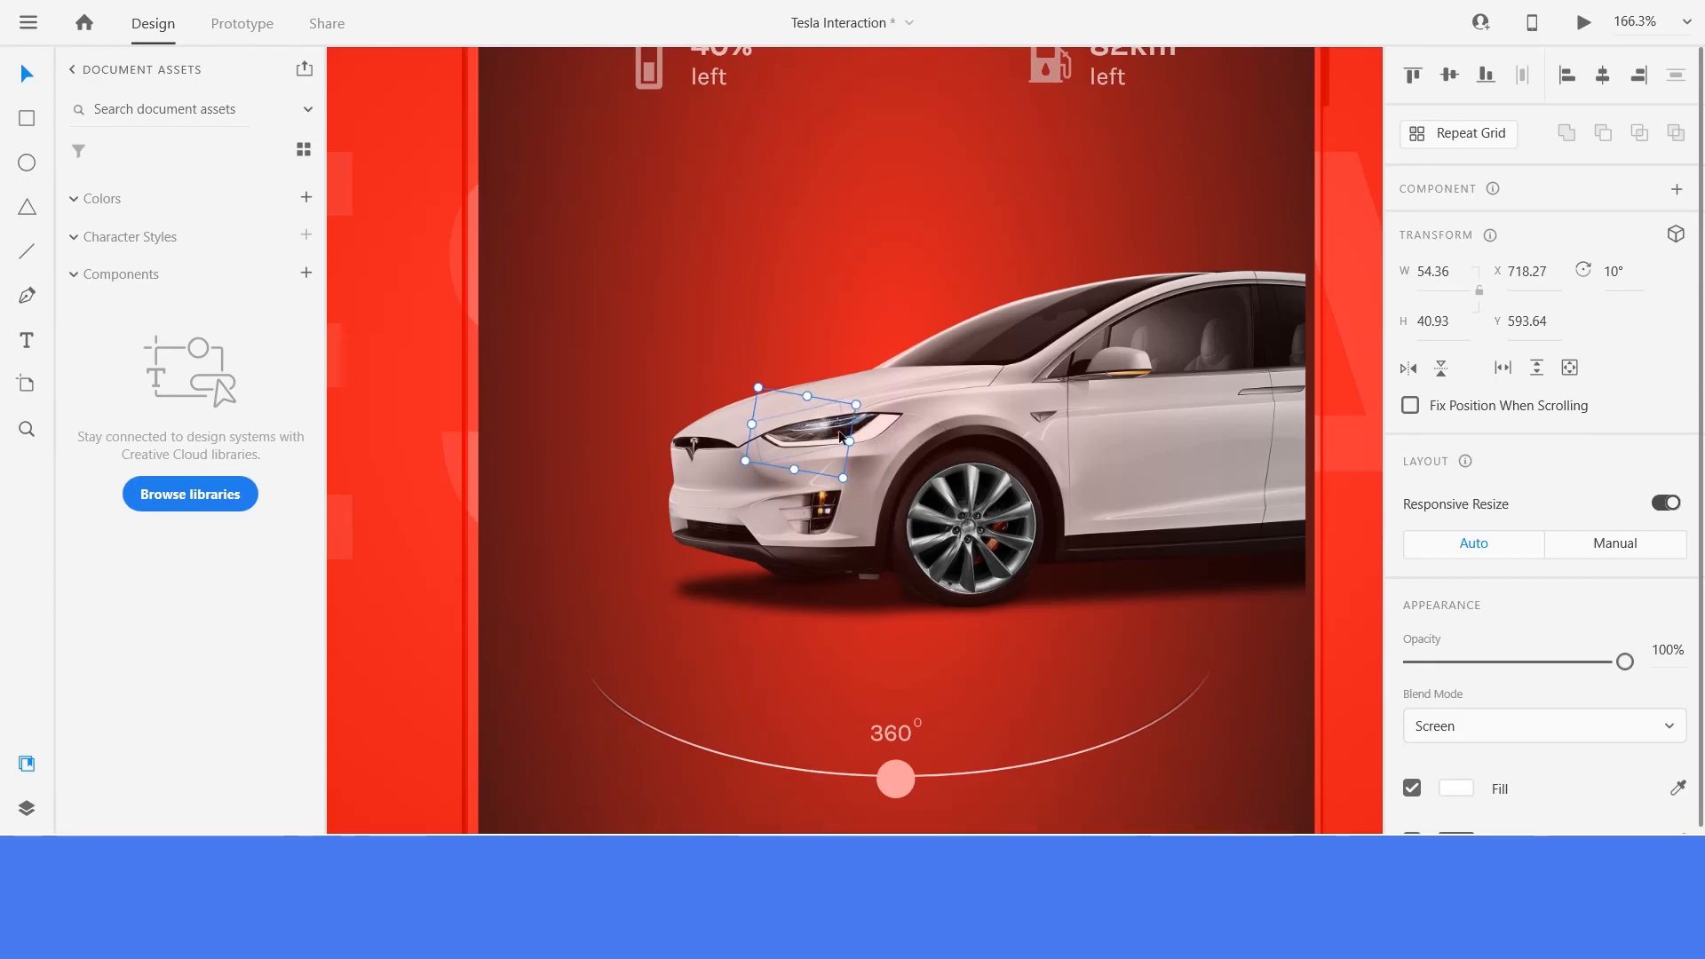
Set the opacity of the small light beam on Drbbleshot5 – 22 to 0%.
{"action": "scroll", "coordinate": [832, 431], "scroll_direction": "up", "scroll_amount": 5}
{"action": "left_click_drag", "start_coordinate": [1625, 662], "coordinate": [1416, 662]}
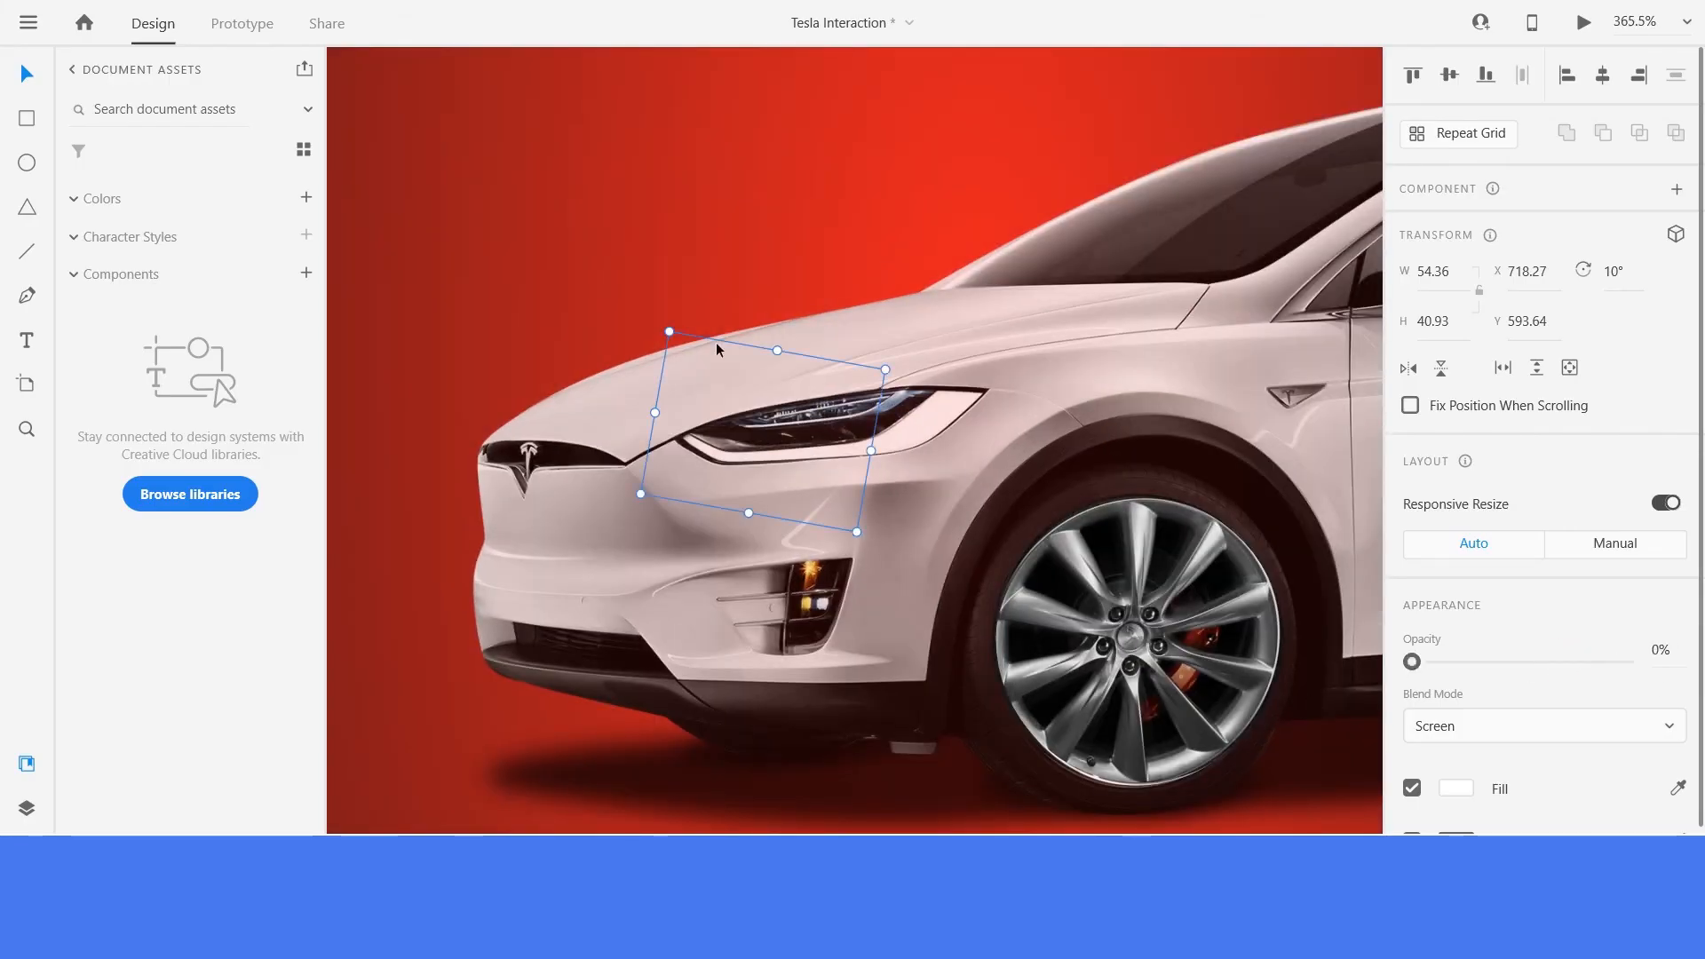
{"action": "key", "text": "ctrl+0"}
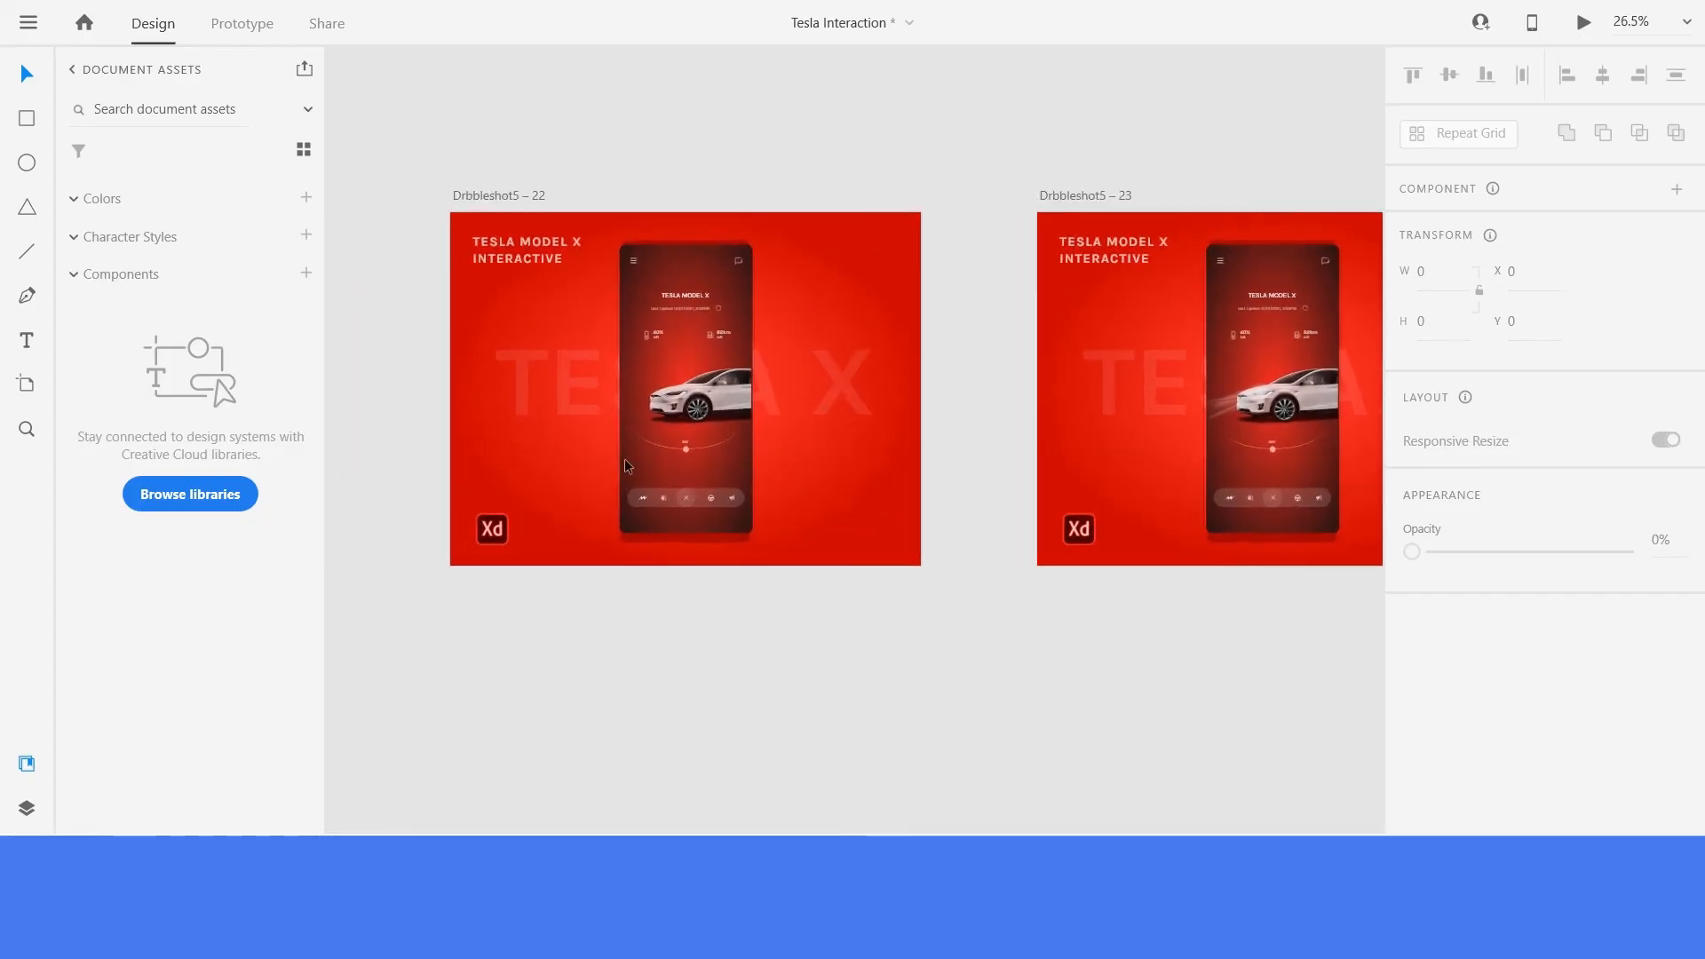
In Prototype mode, link the second menu icon on Drbbleshot5 – 22 to Drbbleshot5 – 23 with tap-triggered Auto-Animate, Ease In-Out, 2 s.
{"action": "scroll", "coordinate": [716, 580], "scroll_direction": "up", "scroll_amount": 5}
{"action": "left_click", "coordinate": [734, 551]}
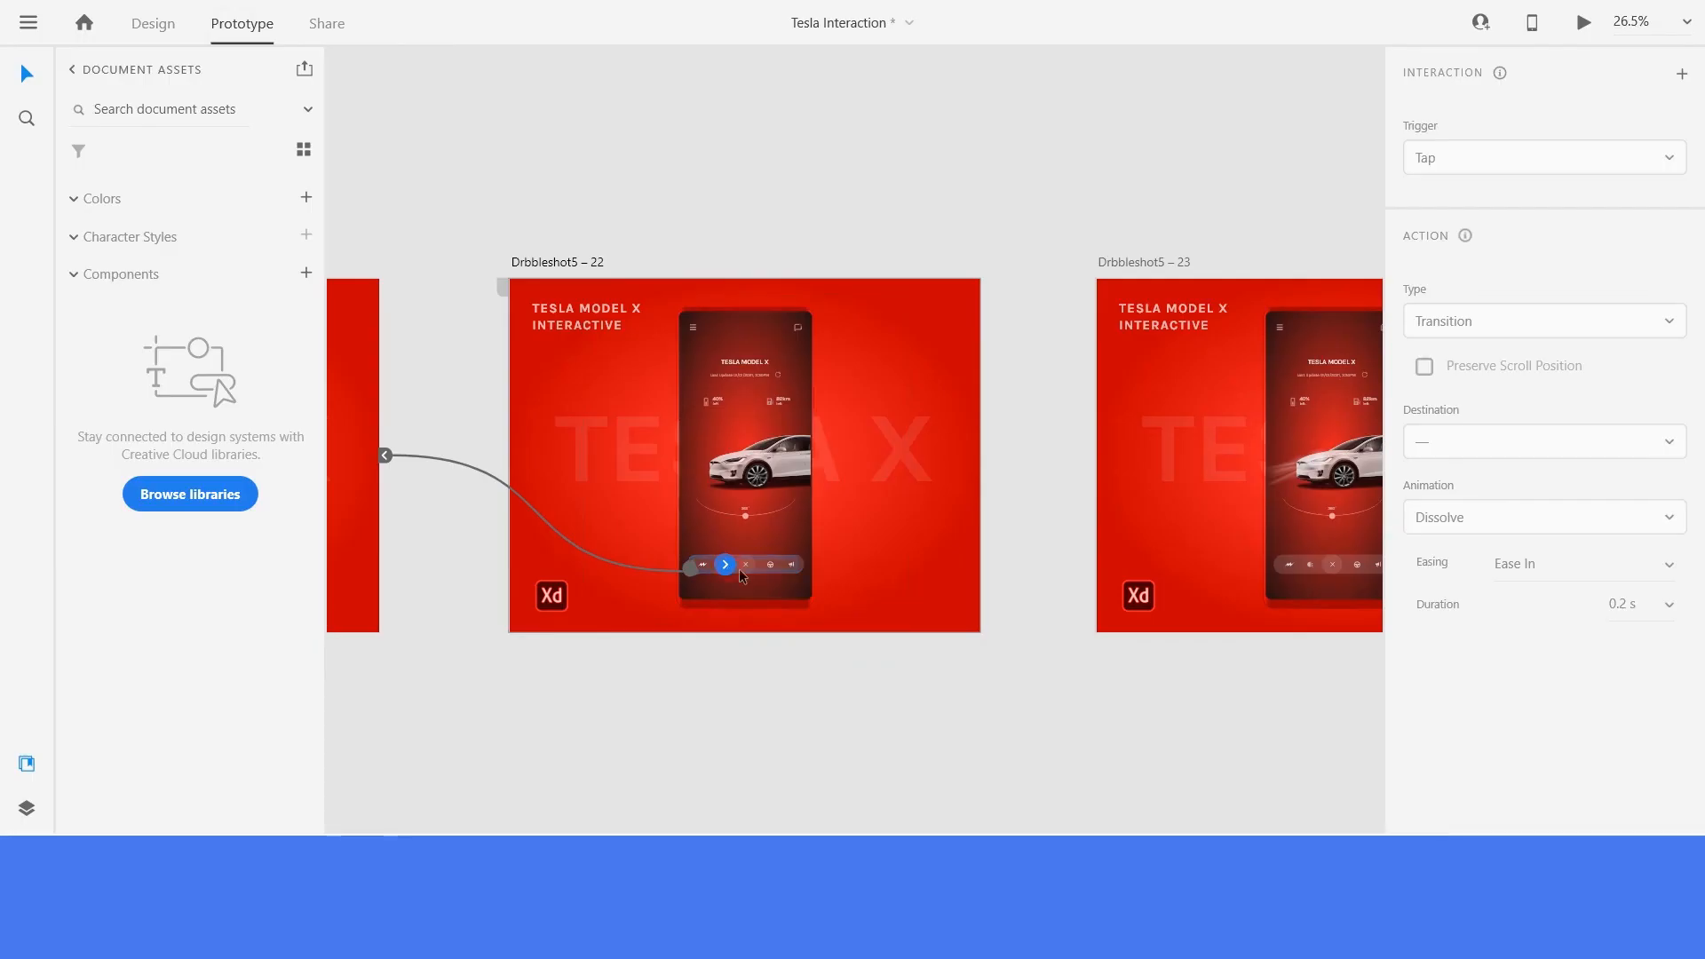
{"action": "left_click_drag", "start_coordinate": [739, 571], "coordinate": [1194, 469]}
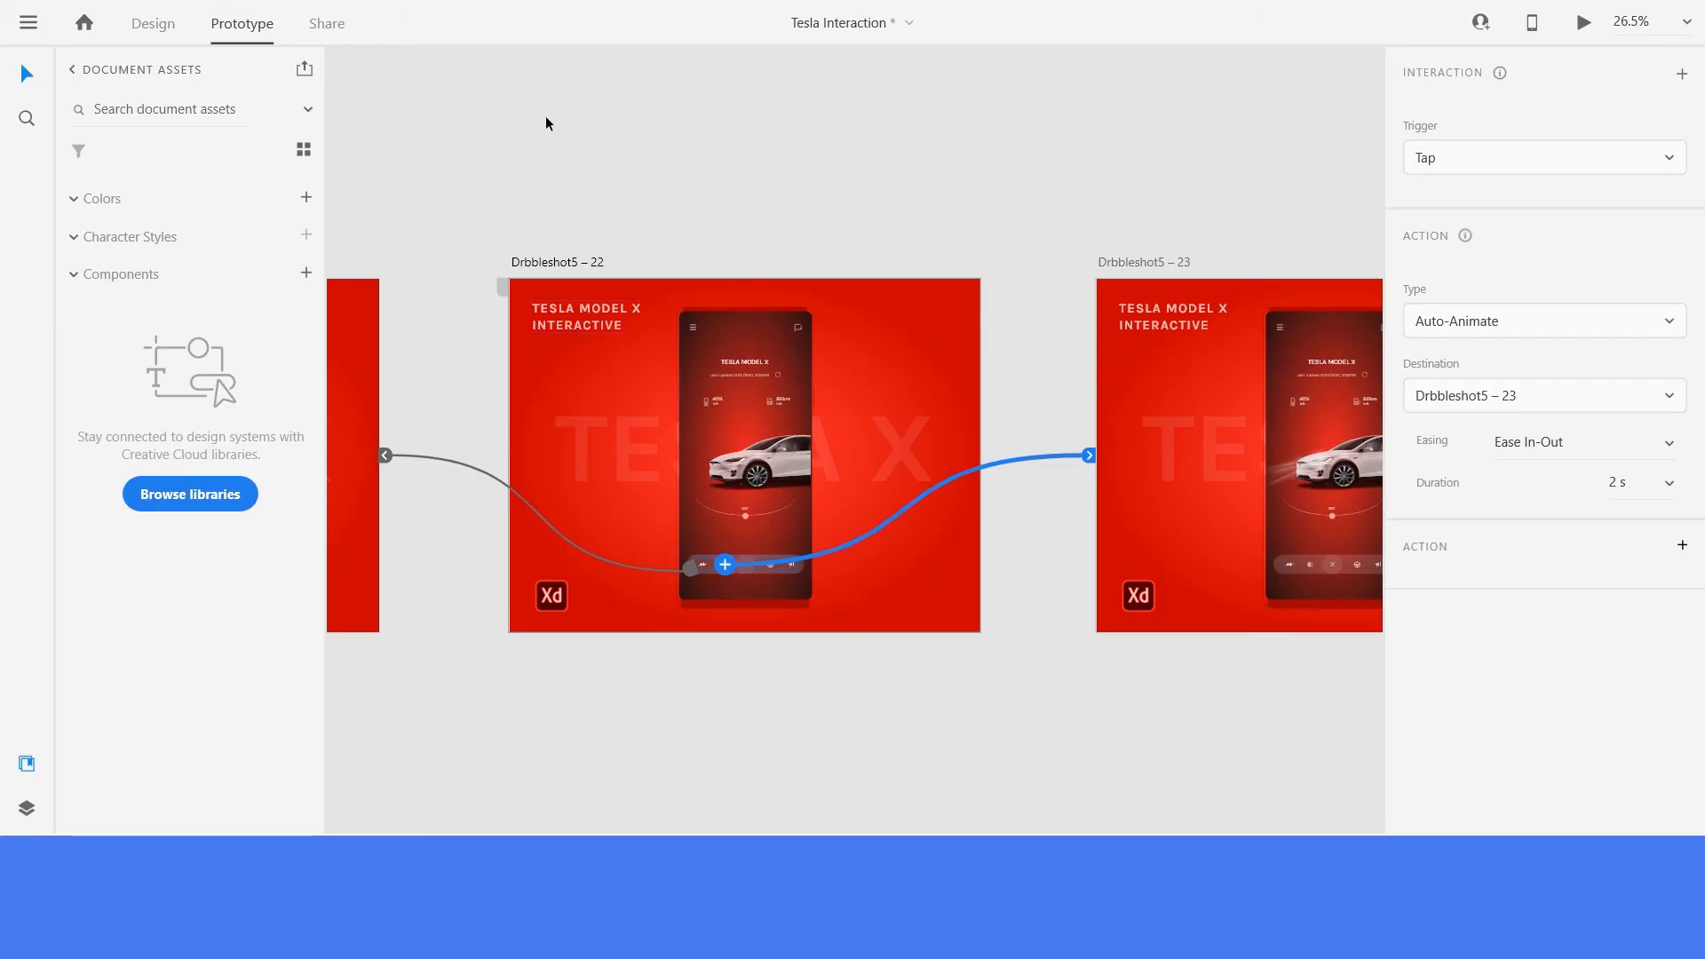
Preview the prototype from Drbbleshot5 – 22, check the light beam animation, and close the preview.
{"action": "left_click", "coordinate": [557, 260]}
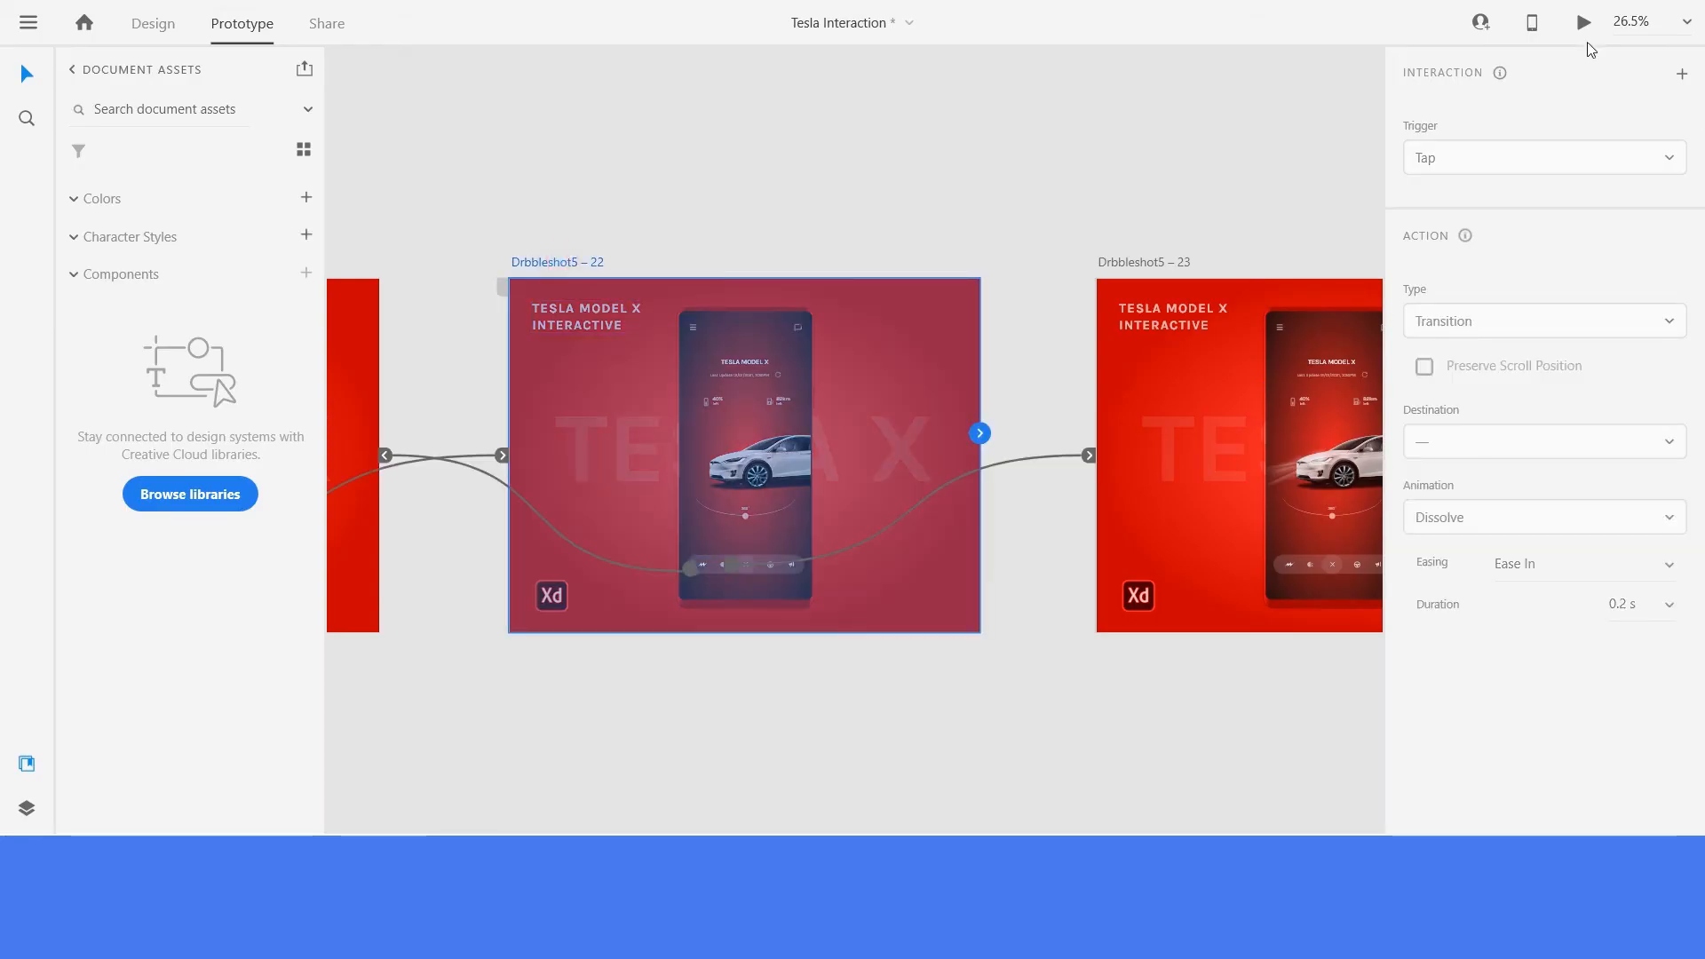
{"action": "left_click", "coordinate": [1587, 27]}
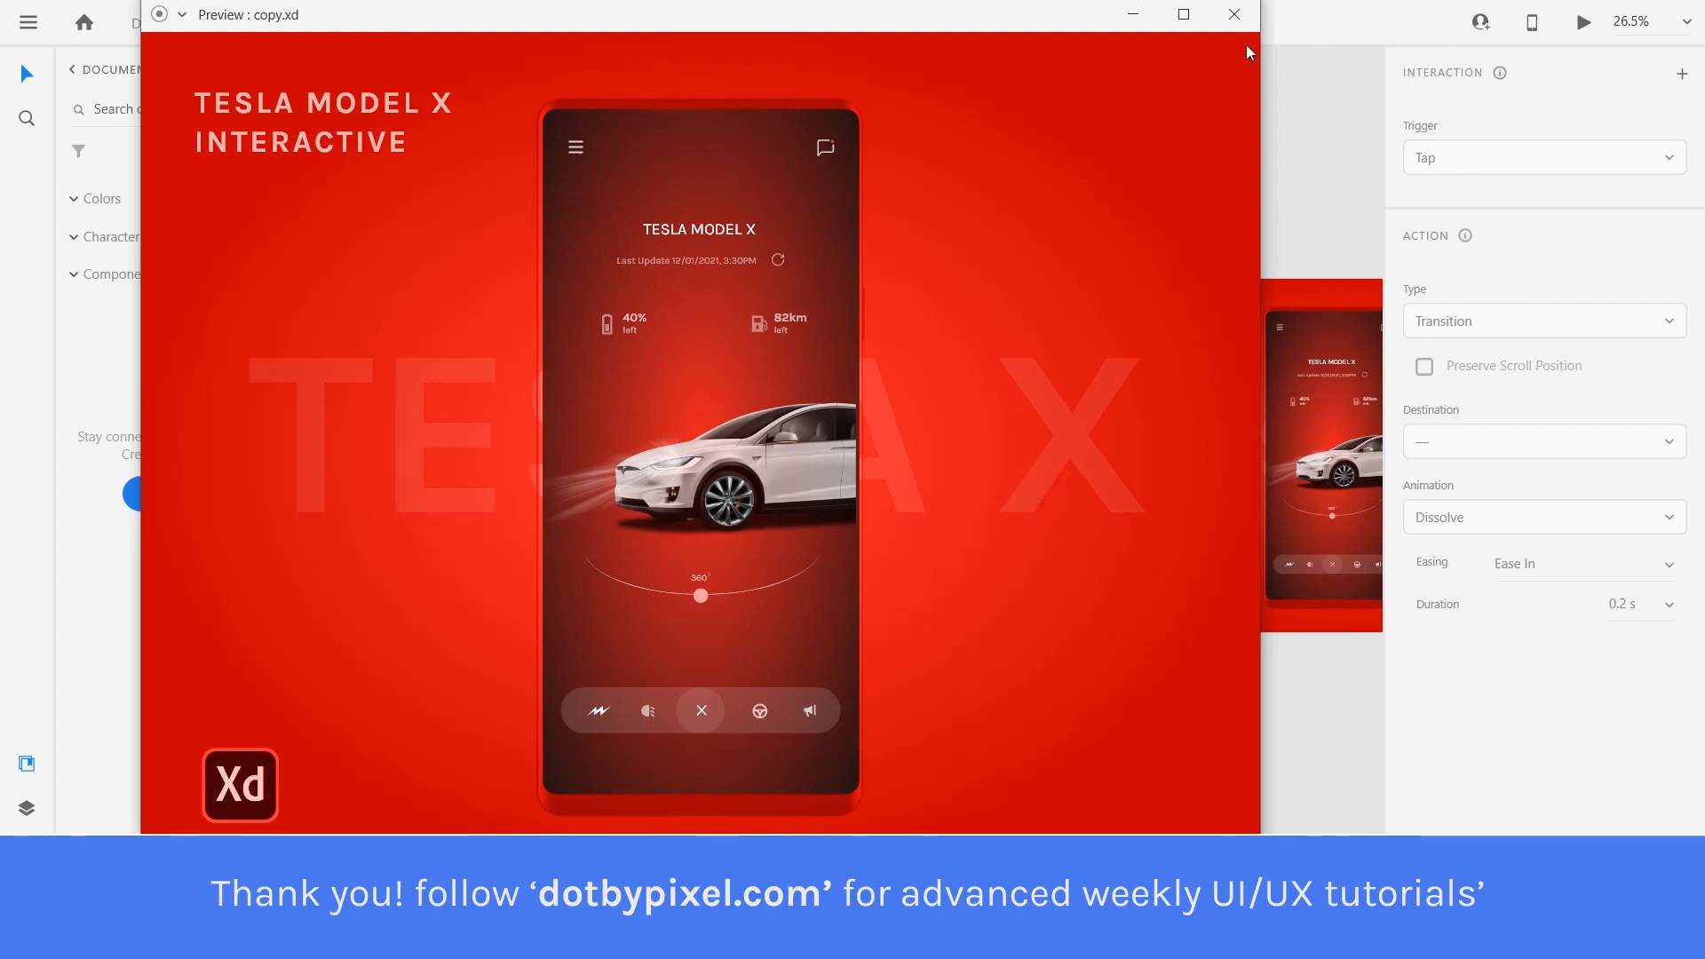
{"action": "left_click", "coordinate": [1234, 14]}
Preview the whole prototype from the first artboard, testing the menu expansion, colour change and light beam in turn, and close the preview.
{"action": "scroll", "coordinate": [1022, 354], "scroll_direction": "down", "scroll_amount": 3}
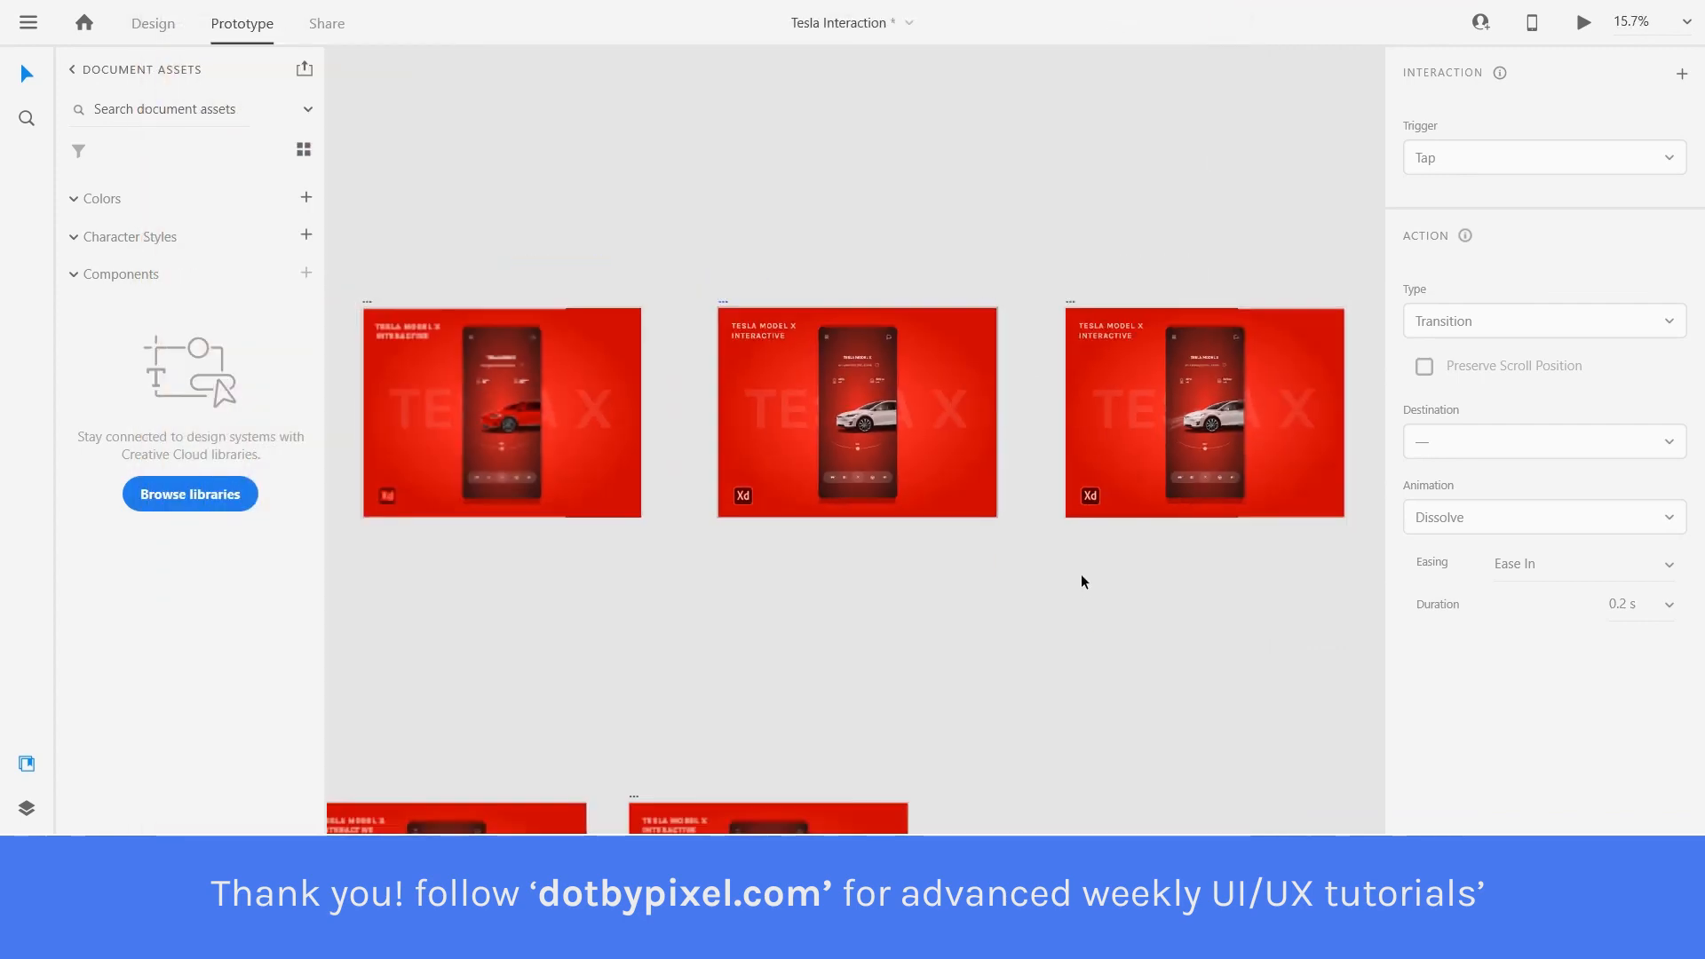
{"action": "scroll", "coordinate": [1234, 620], "scroll_direction": "down", "scroll_amount": 3}
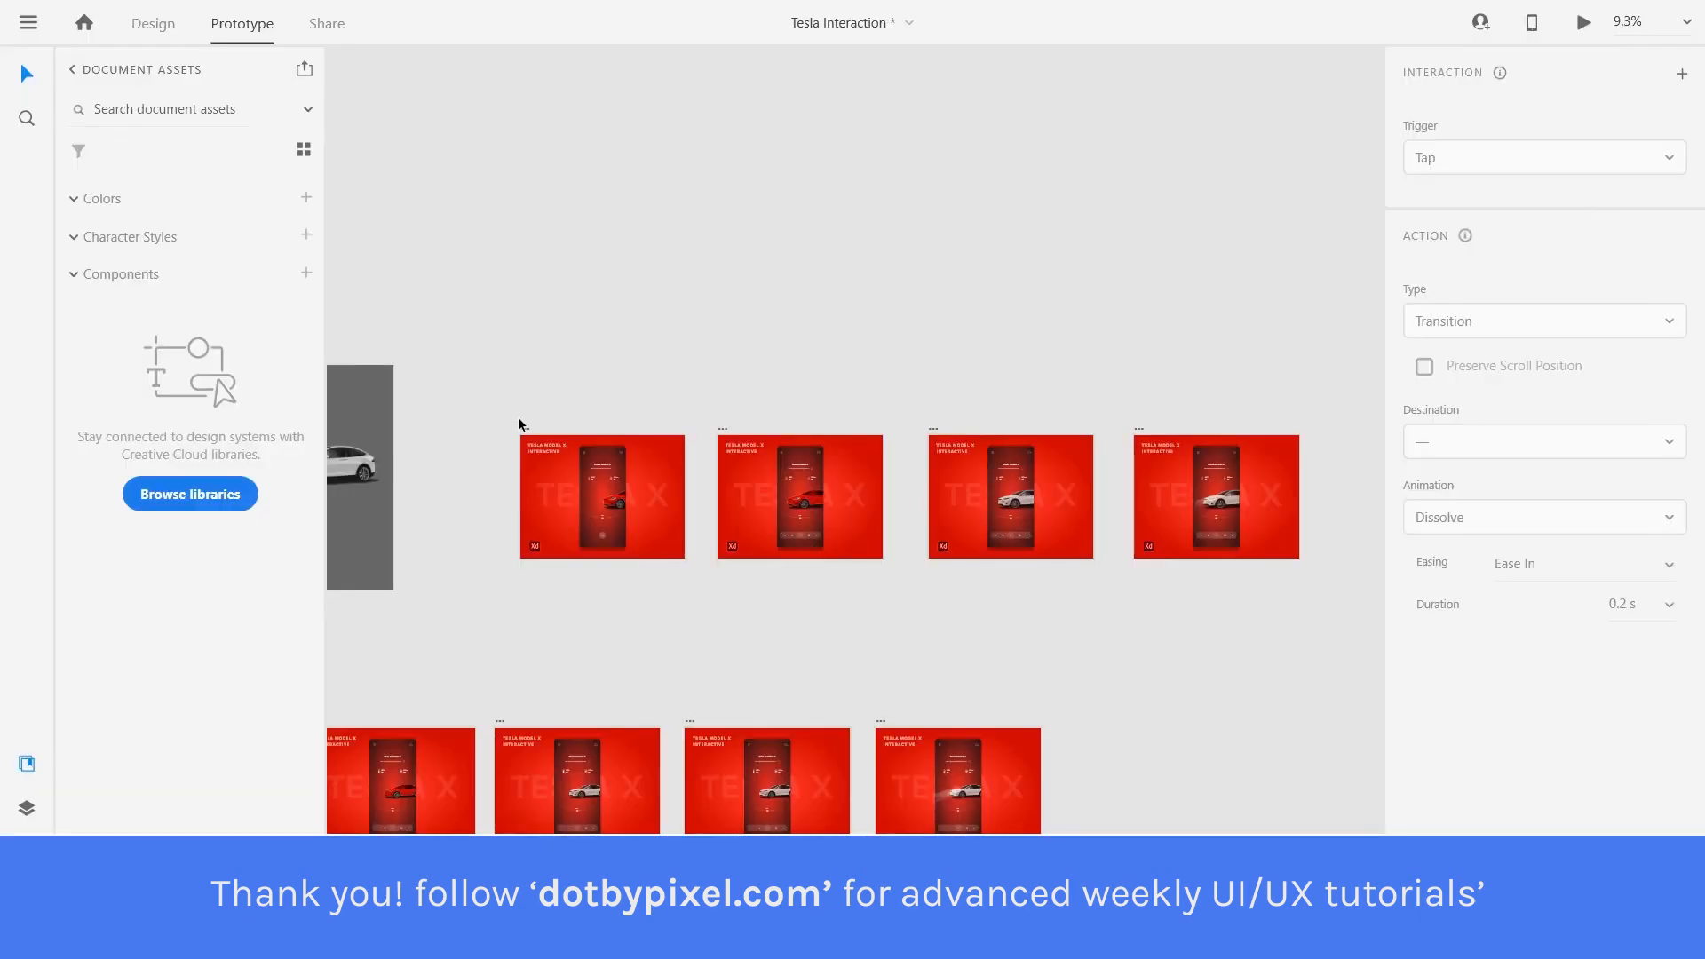
{"action": "left_click", "coordinate": [522, 428]}
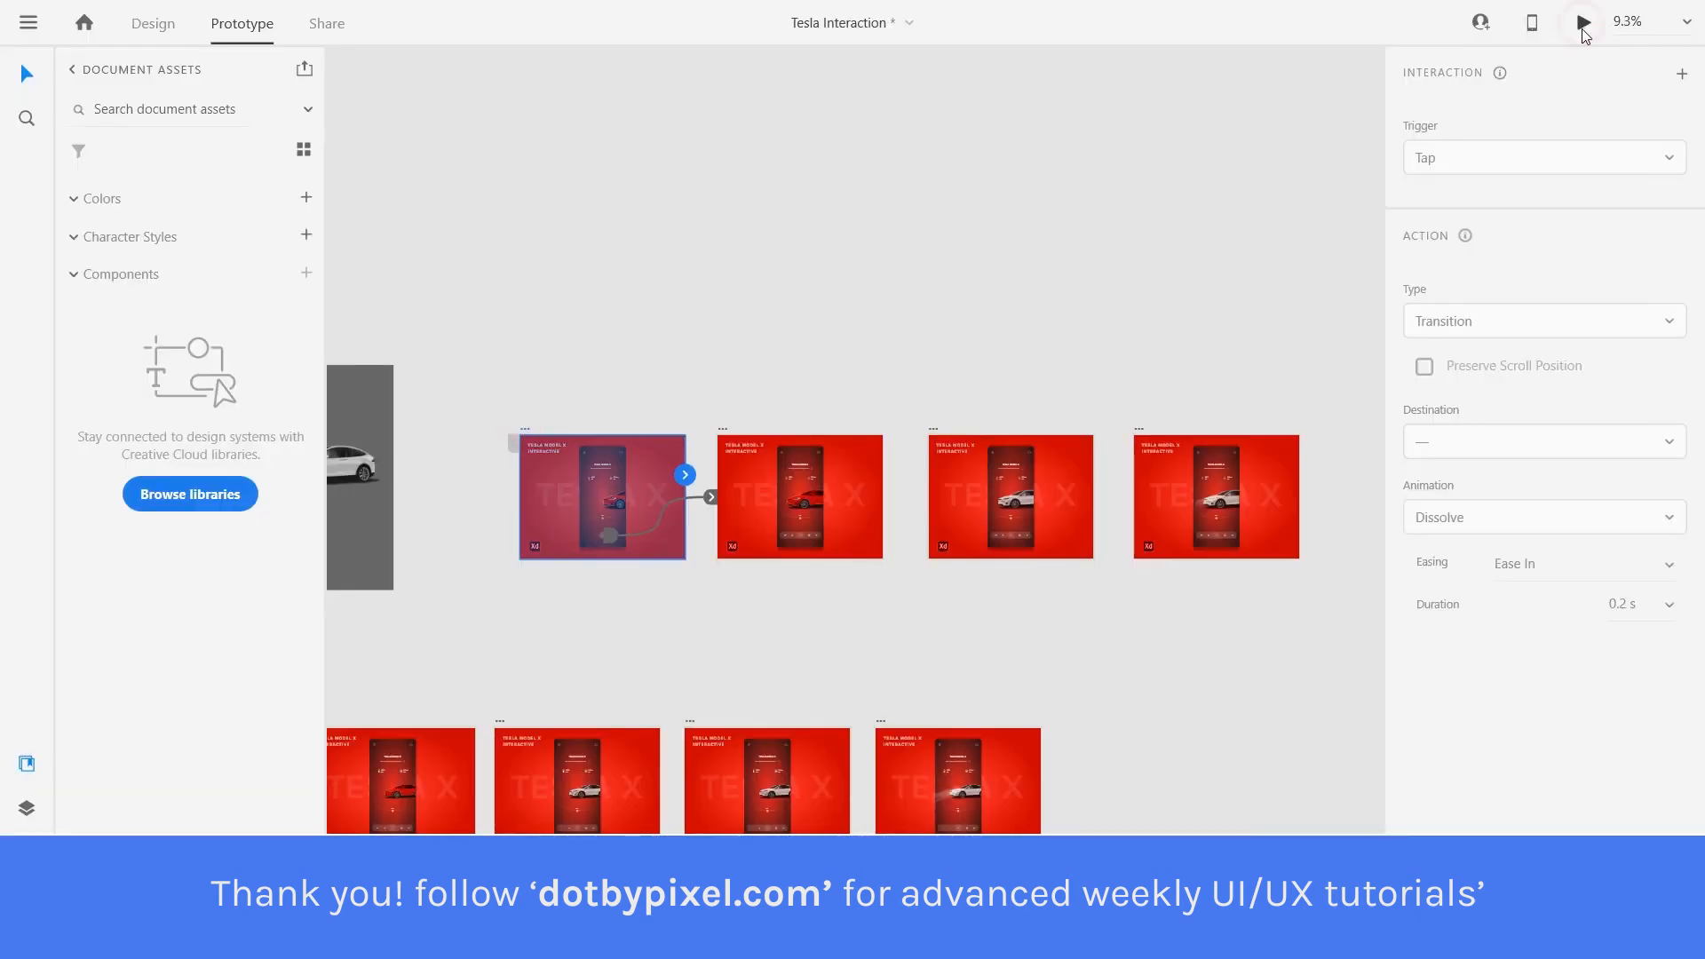
{"action": "left_click", "coordinate": [1584, 24]}
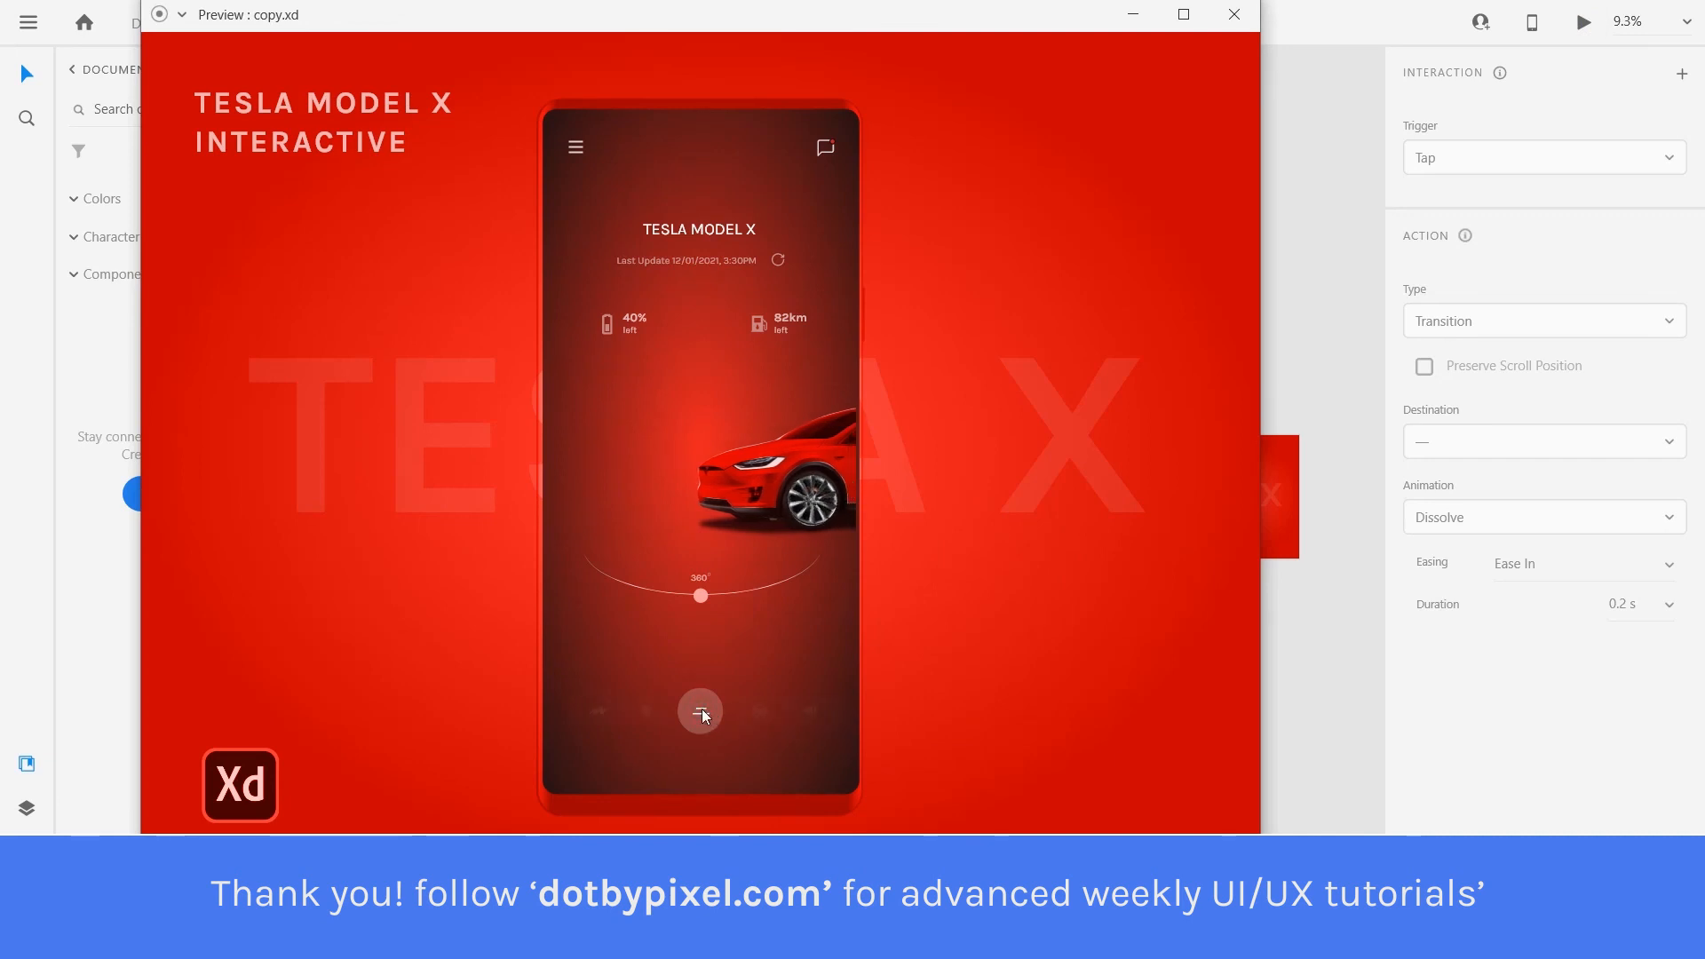
{"action": "left_click", "coordinate": [702, 710]}
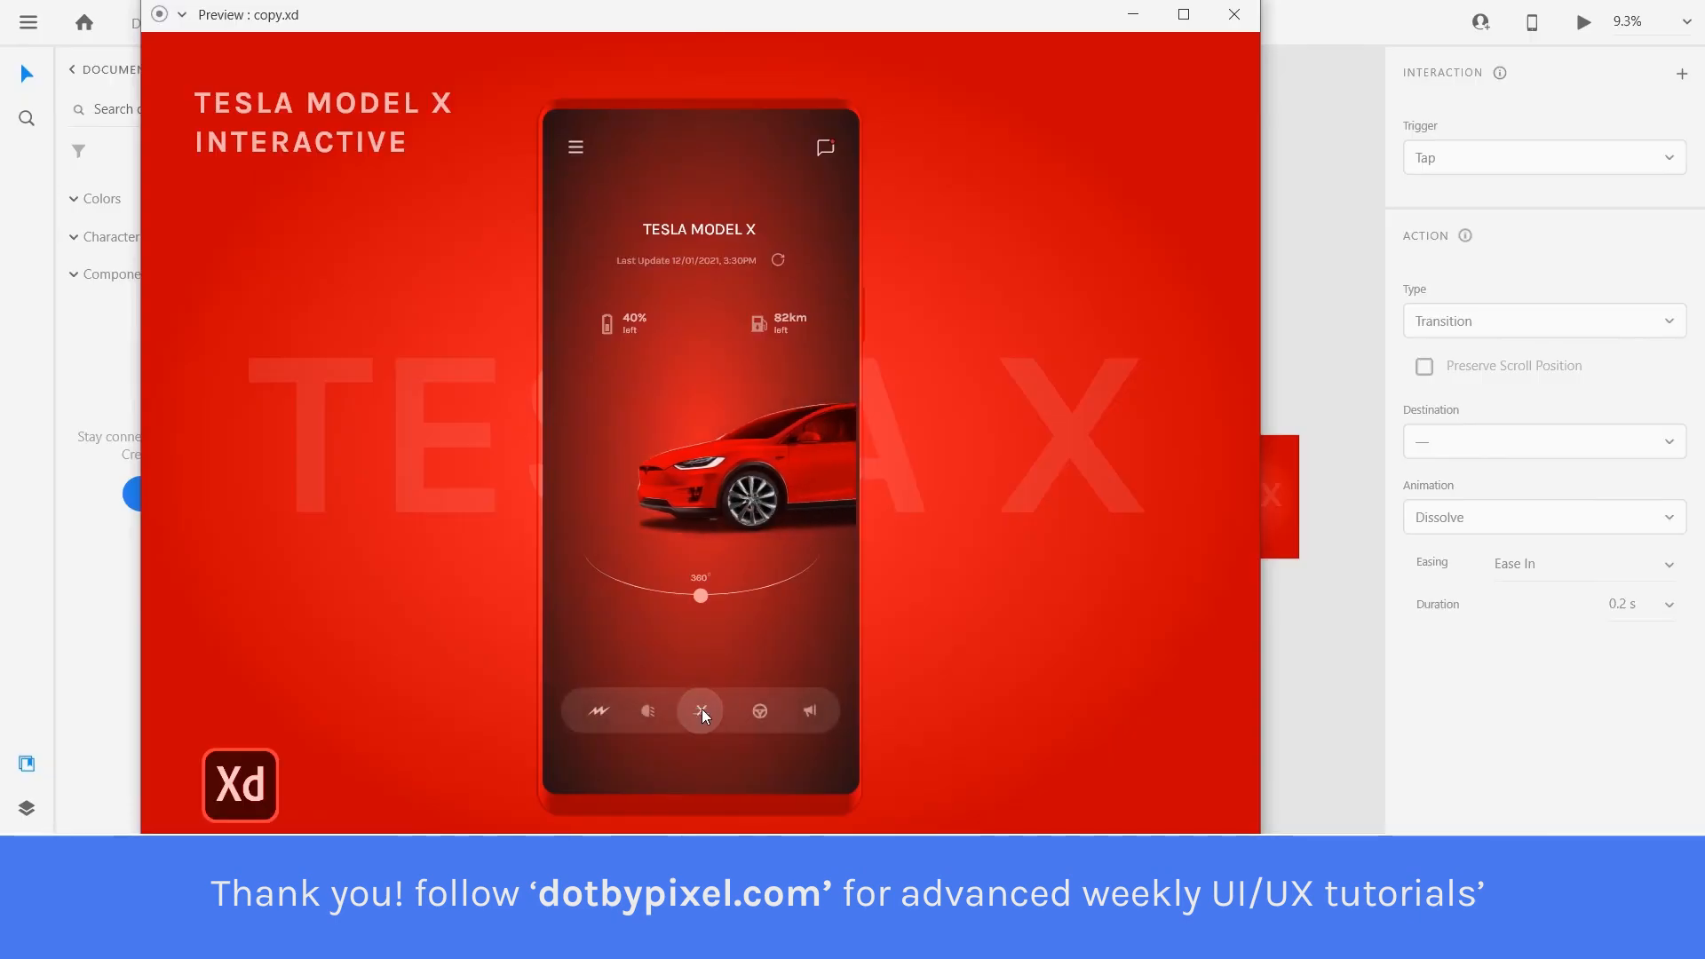
{"action": "left_click", "coordinate": [601, 712]}
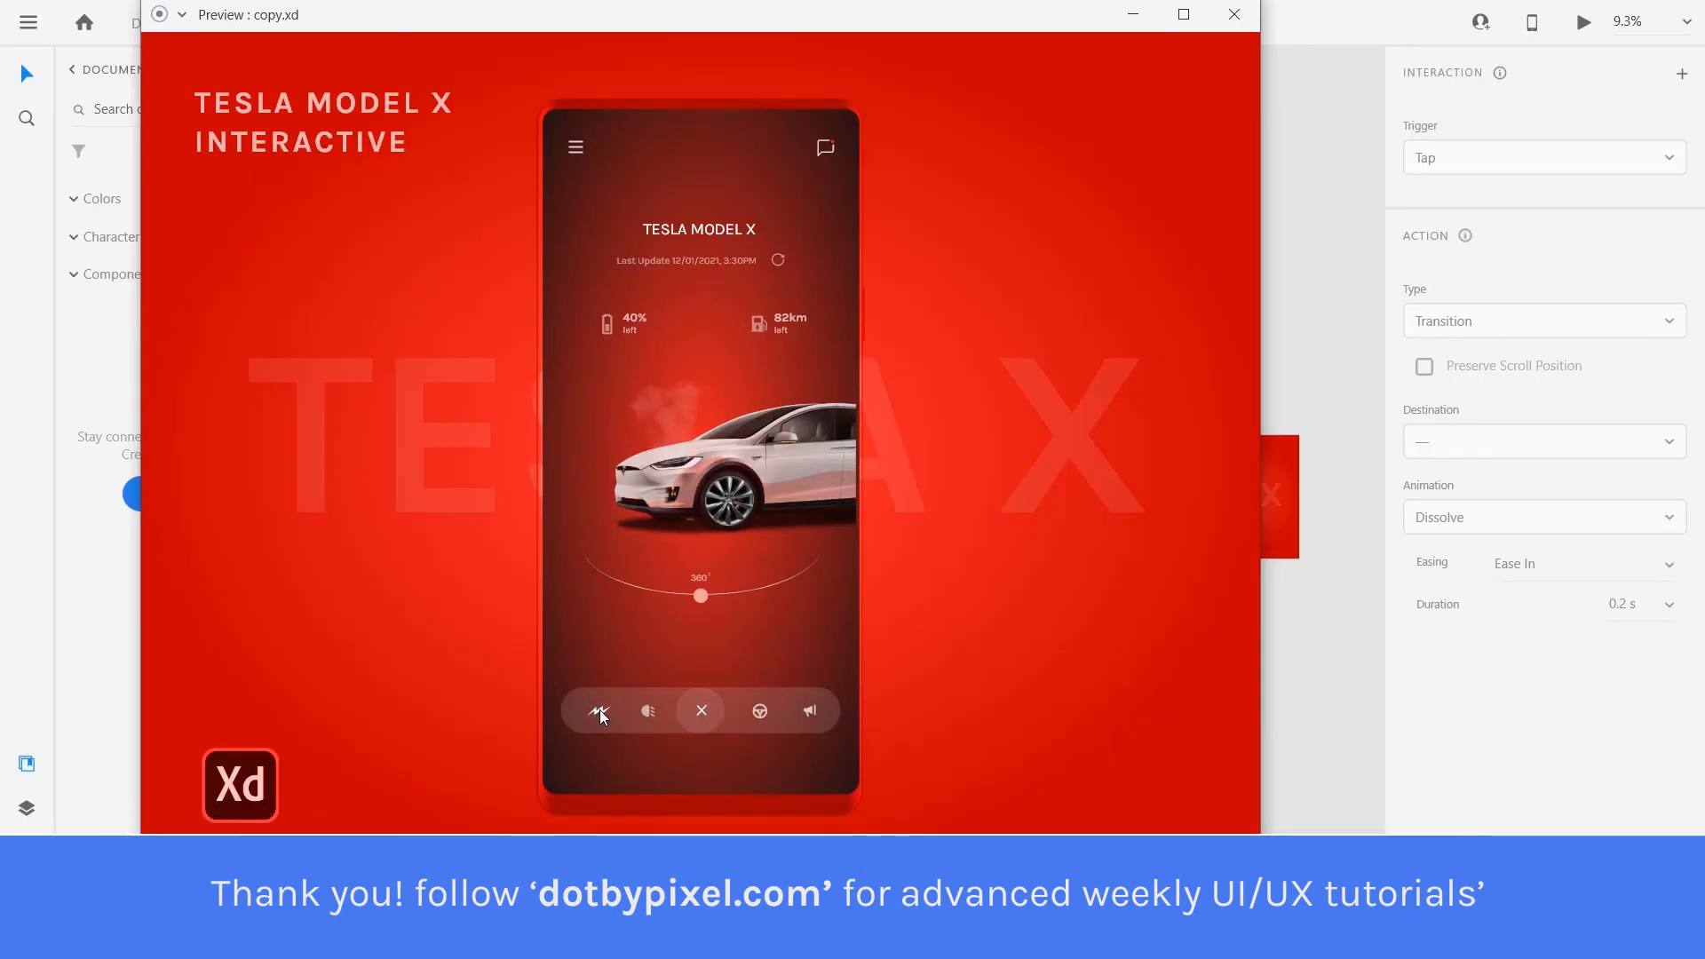
{"action": "left_click", "coordinate": [648, 712]}
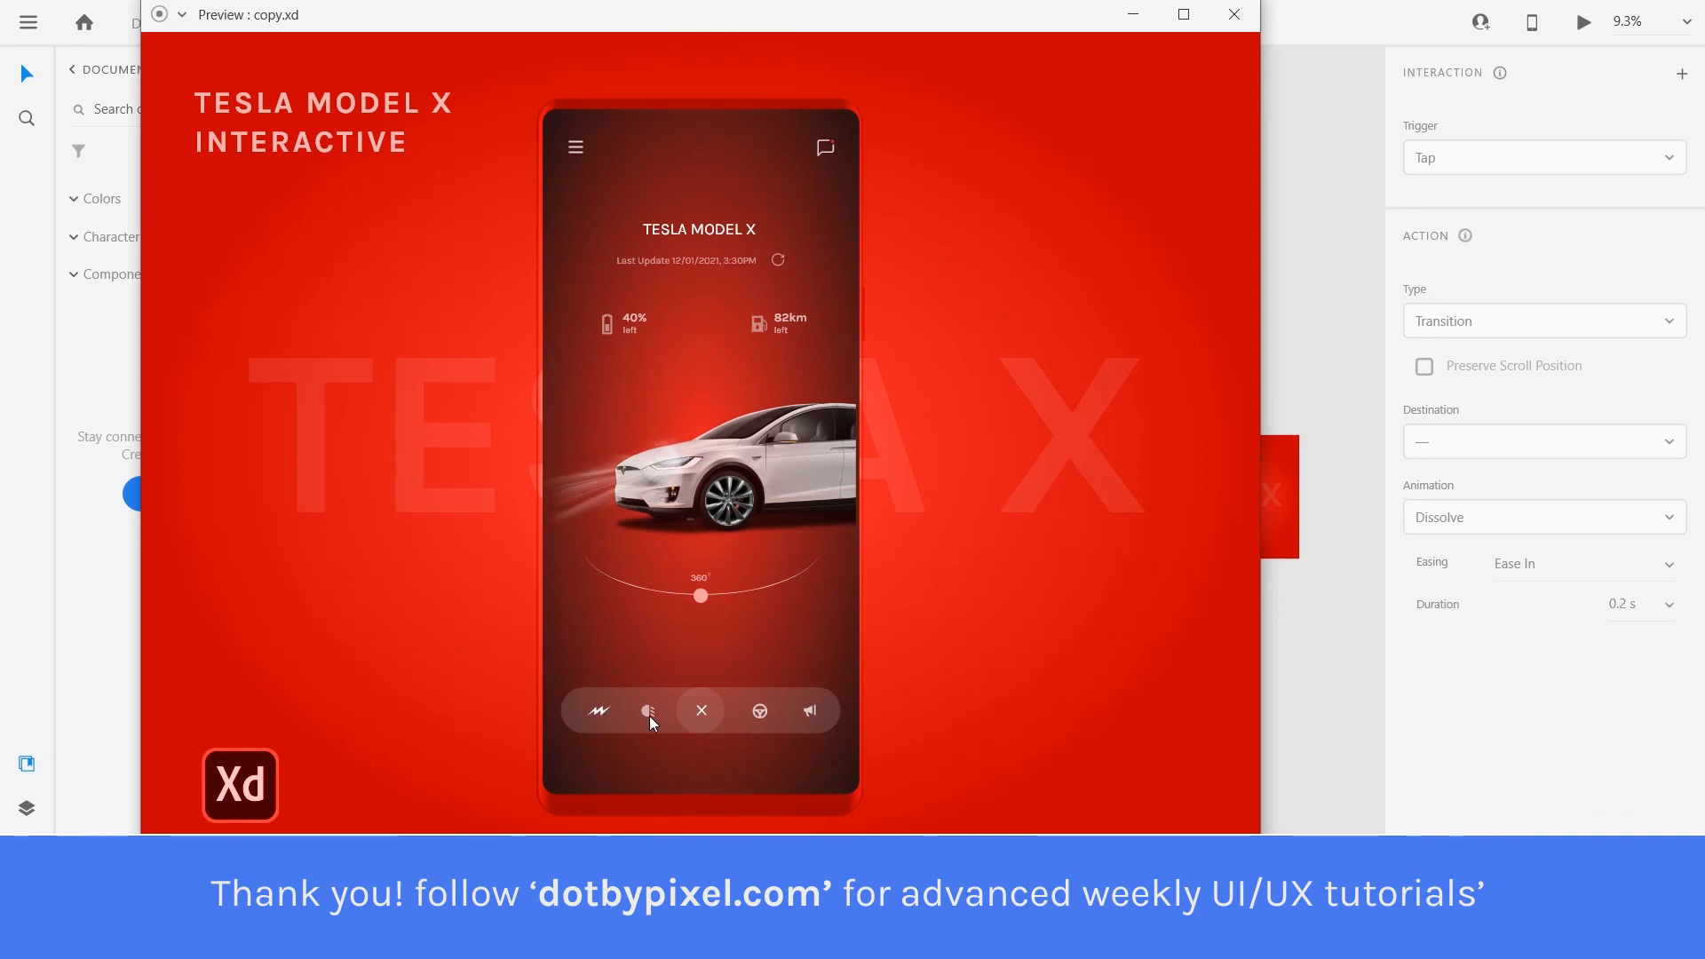
{"action": "left_click", "coordinate": [1246, 21]}
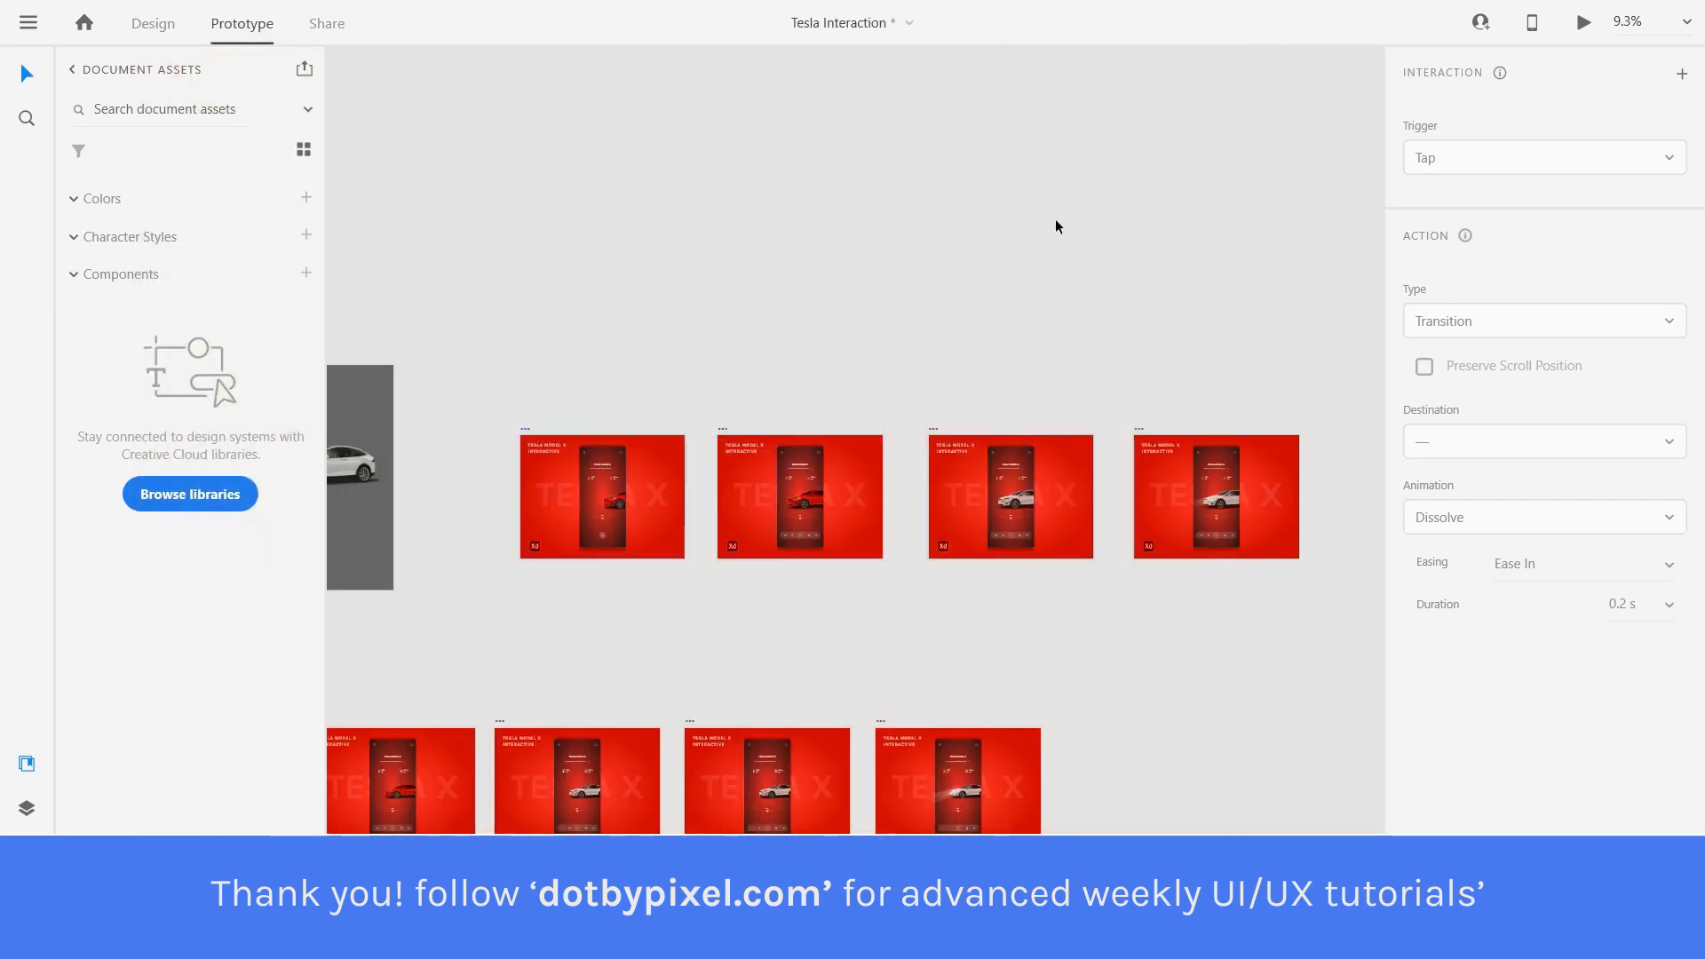